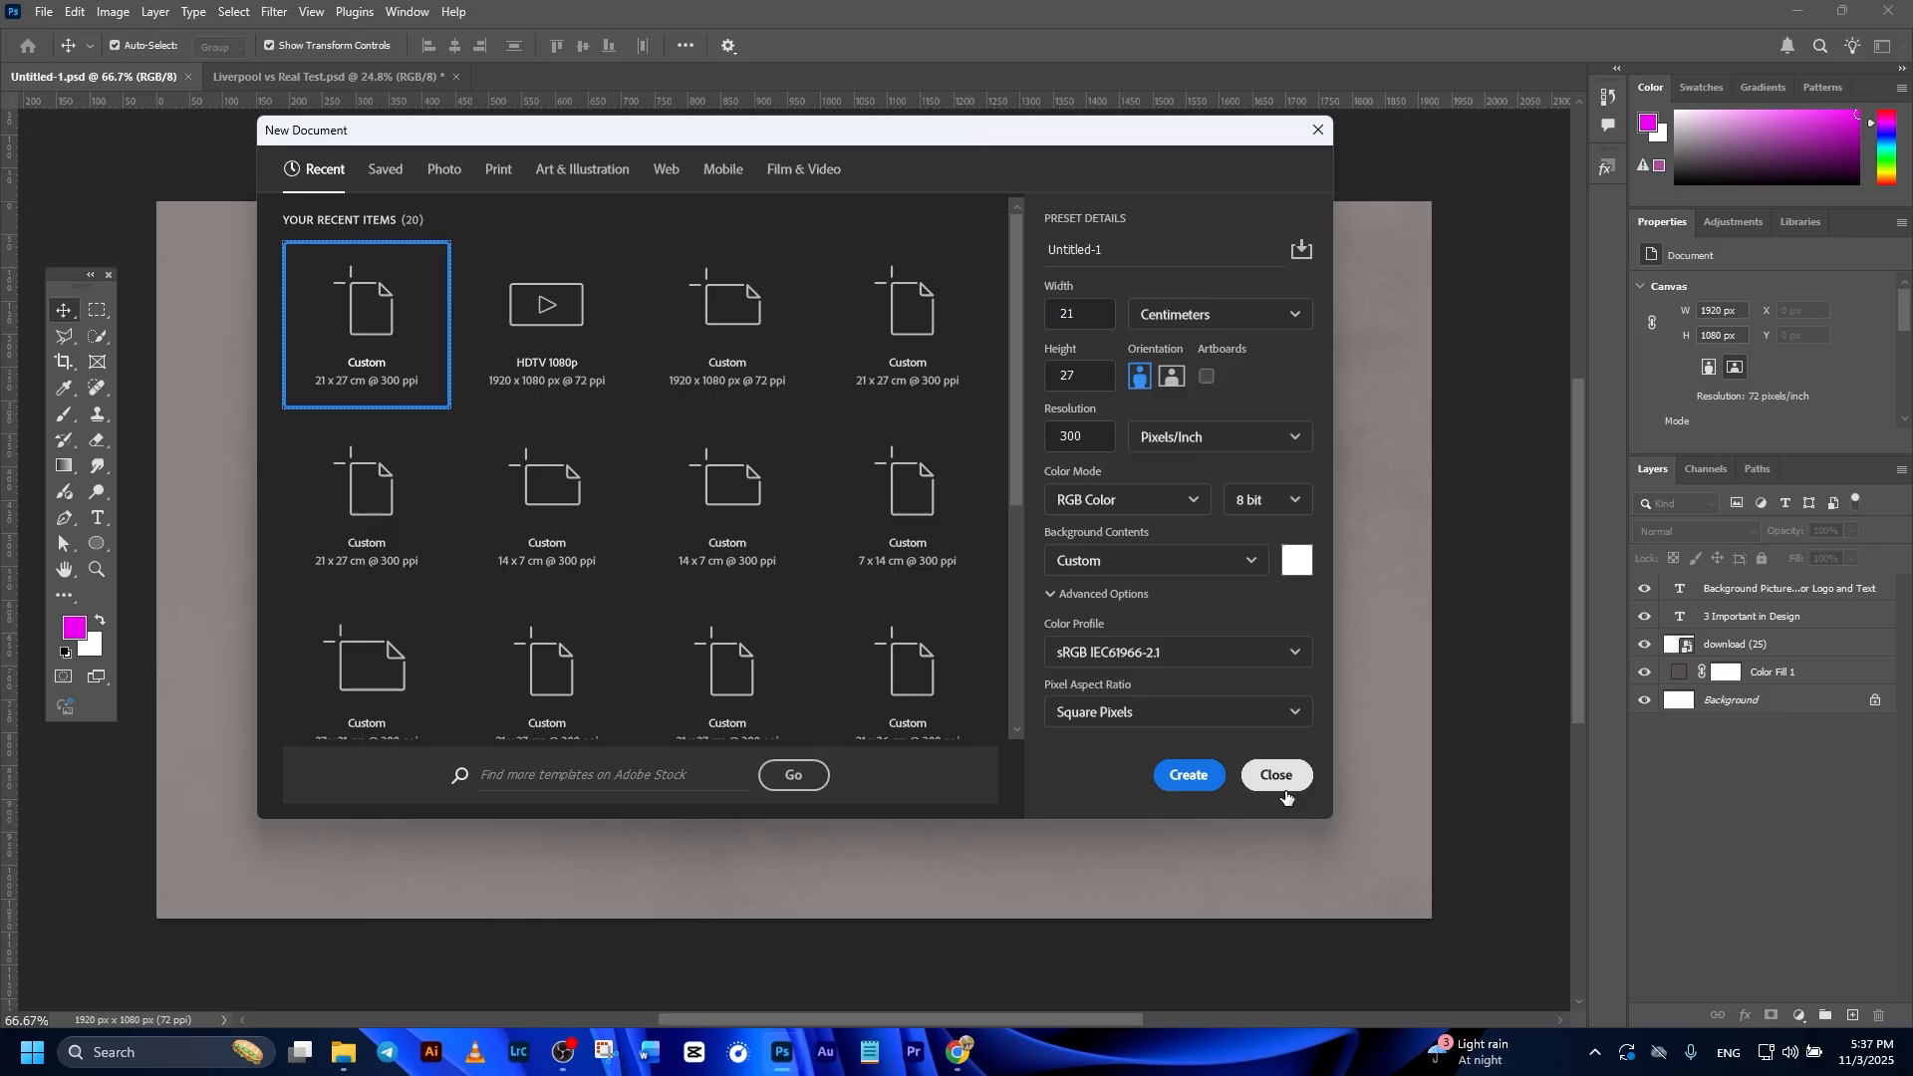
# Start a new document and review the Photo, Print, Art & Illustration, Web, Mobile and Film & Video presets, returning to the recent ones.
pyautogui.press('ctrl')
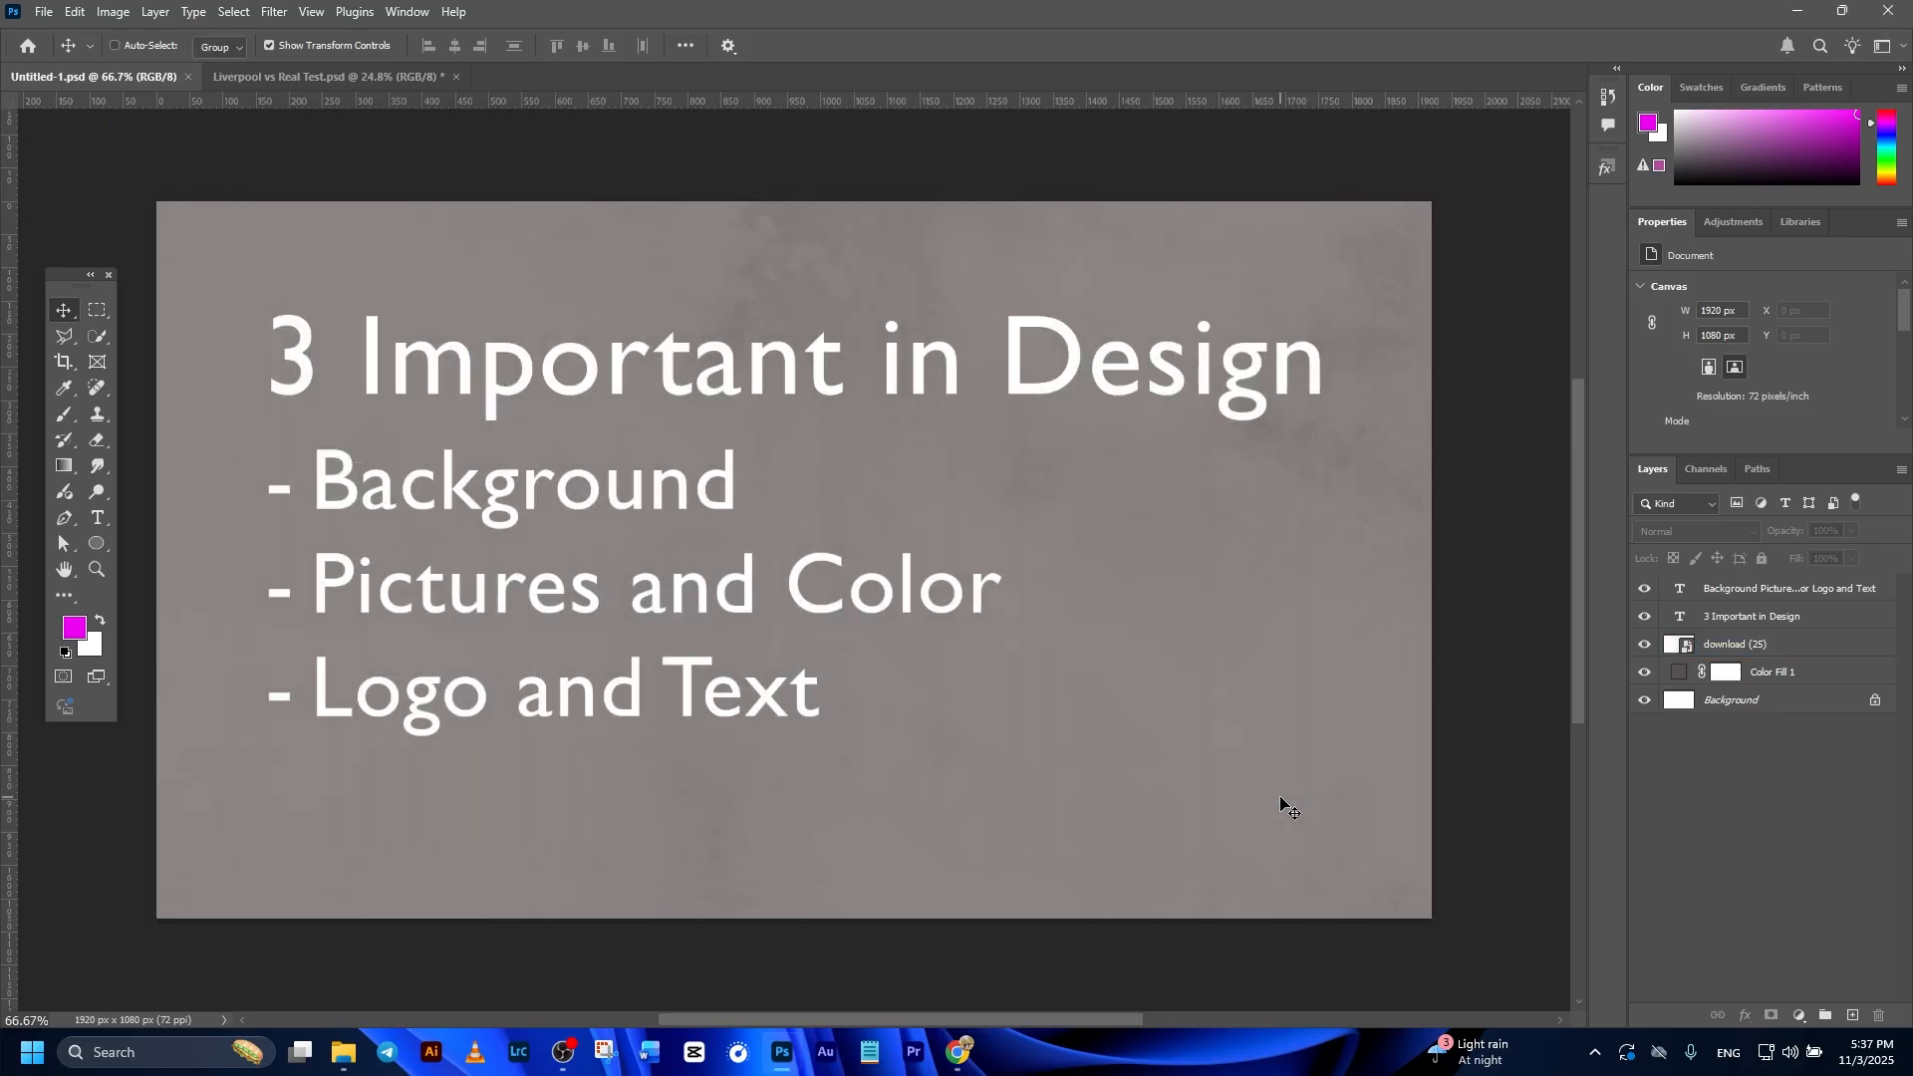
pyautogui.hotkey('ctrl', 'n')
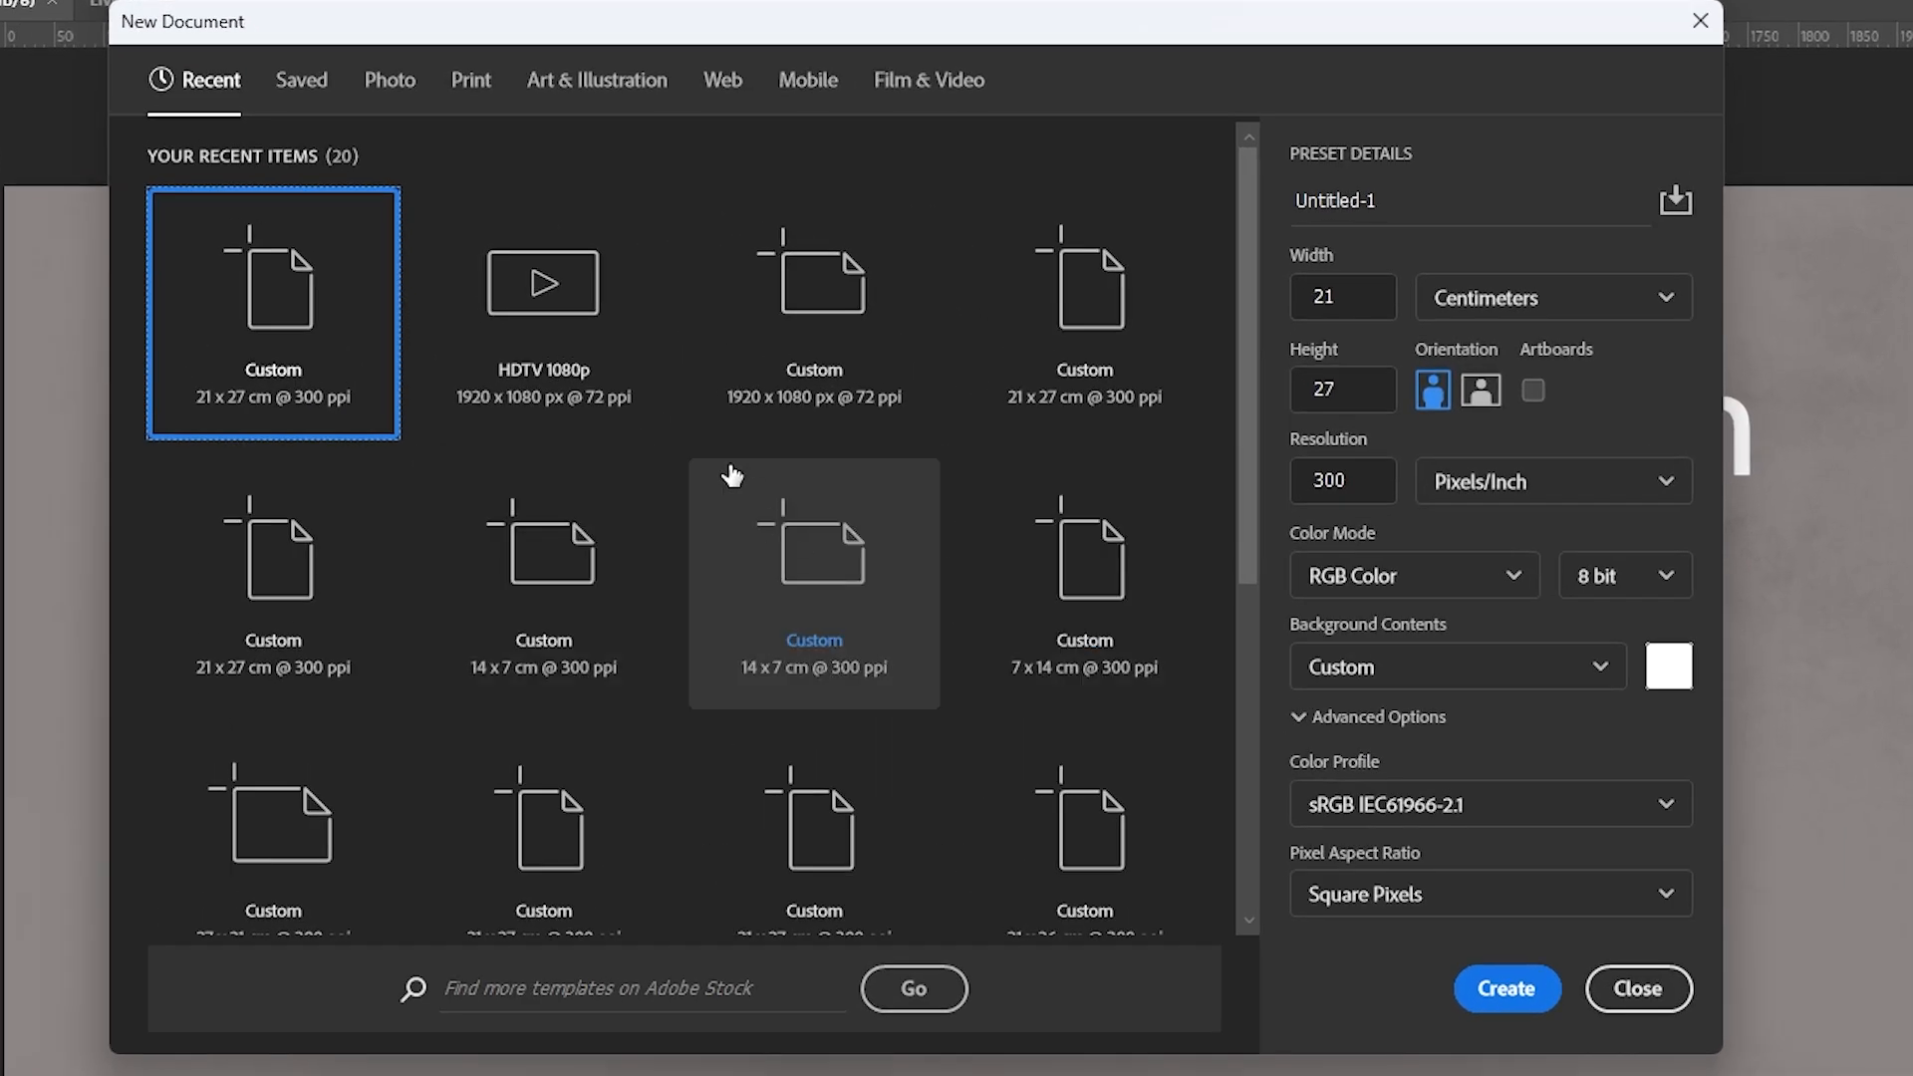
pyautogui.click(389, 95)
pyautogui.click(471, 80)
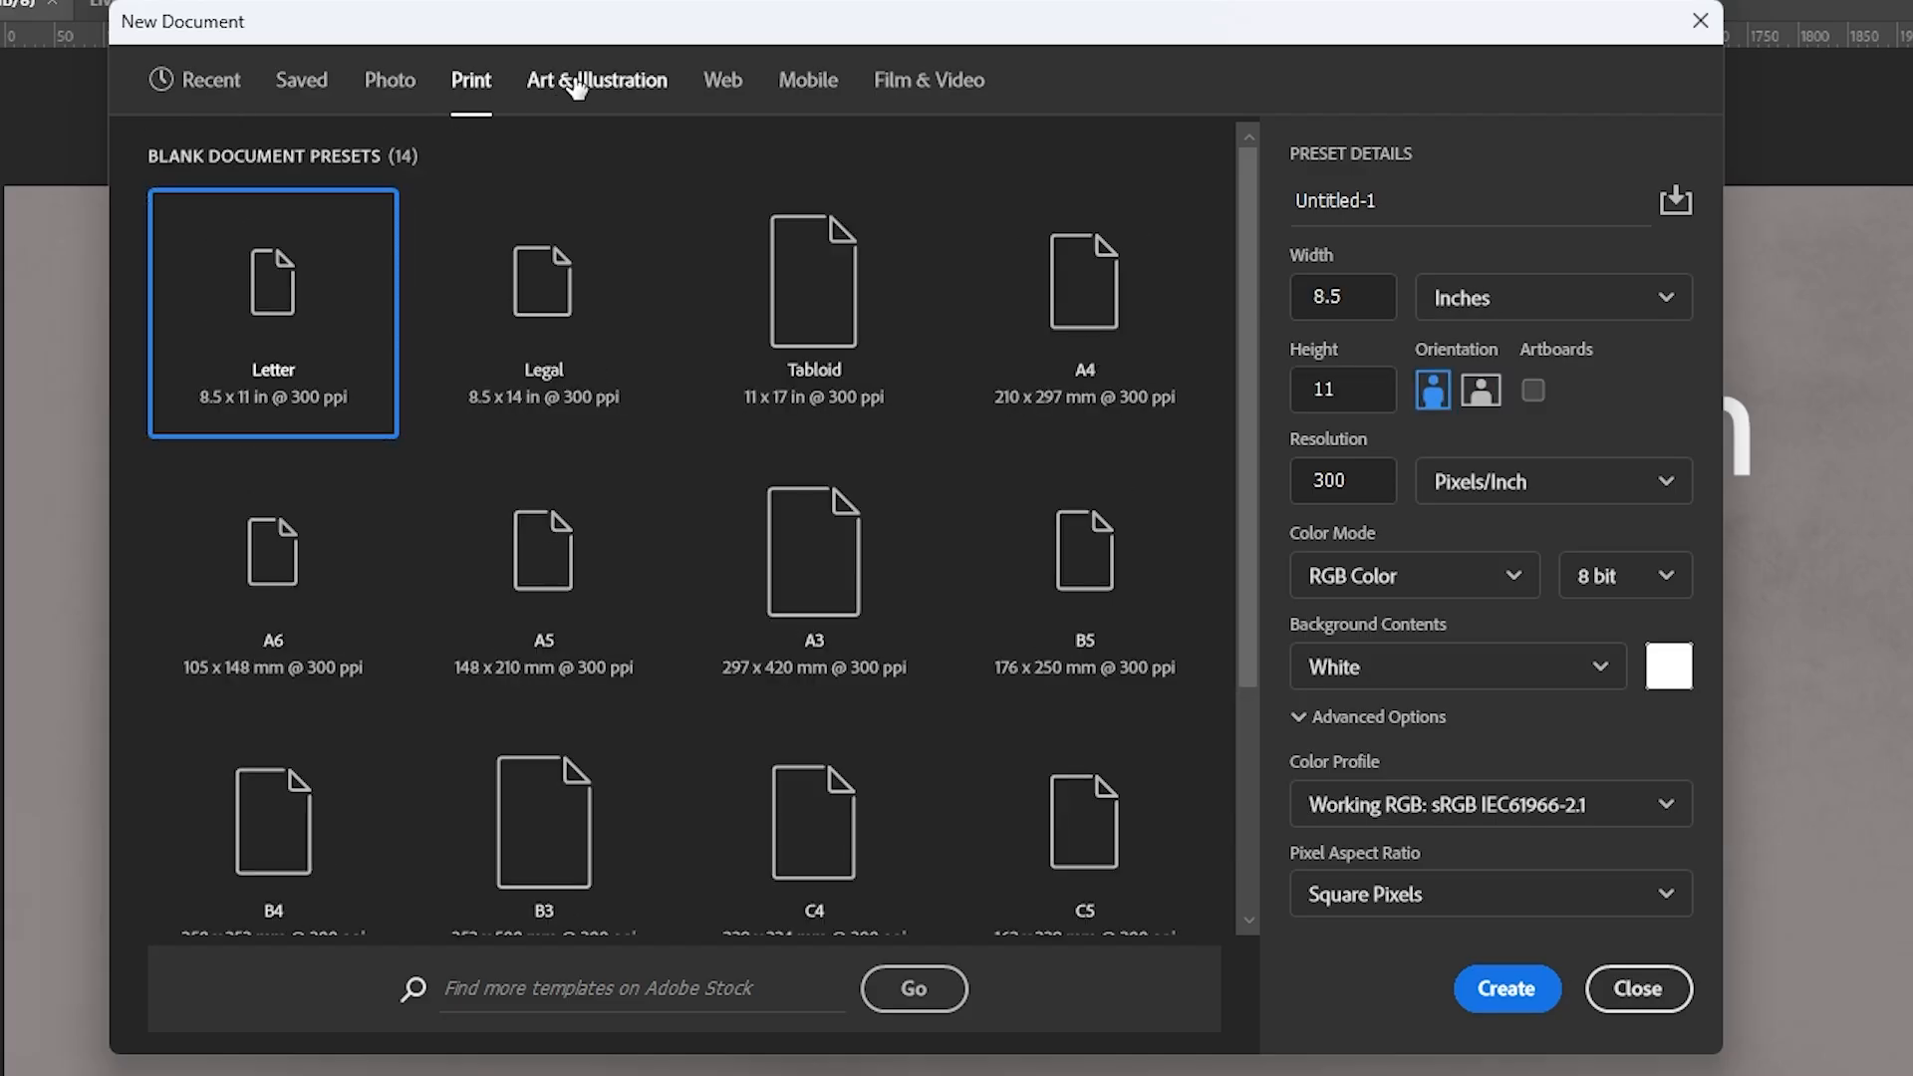
pyautogui.click(576, 85)
pyautogui.click(733, 88)
pyautogui.click(804, 84)
pyautogui.click(935, 90)
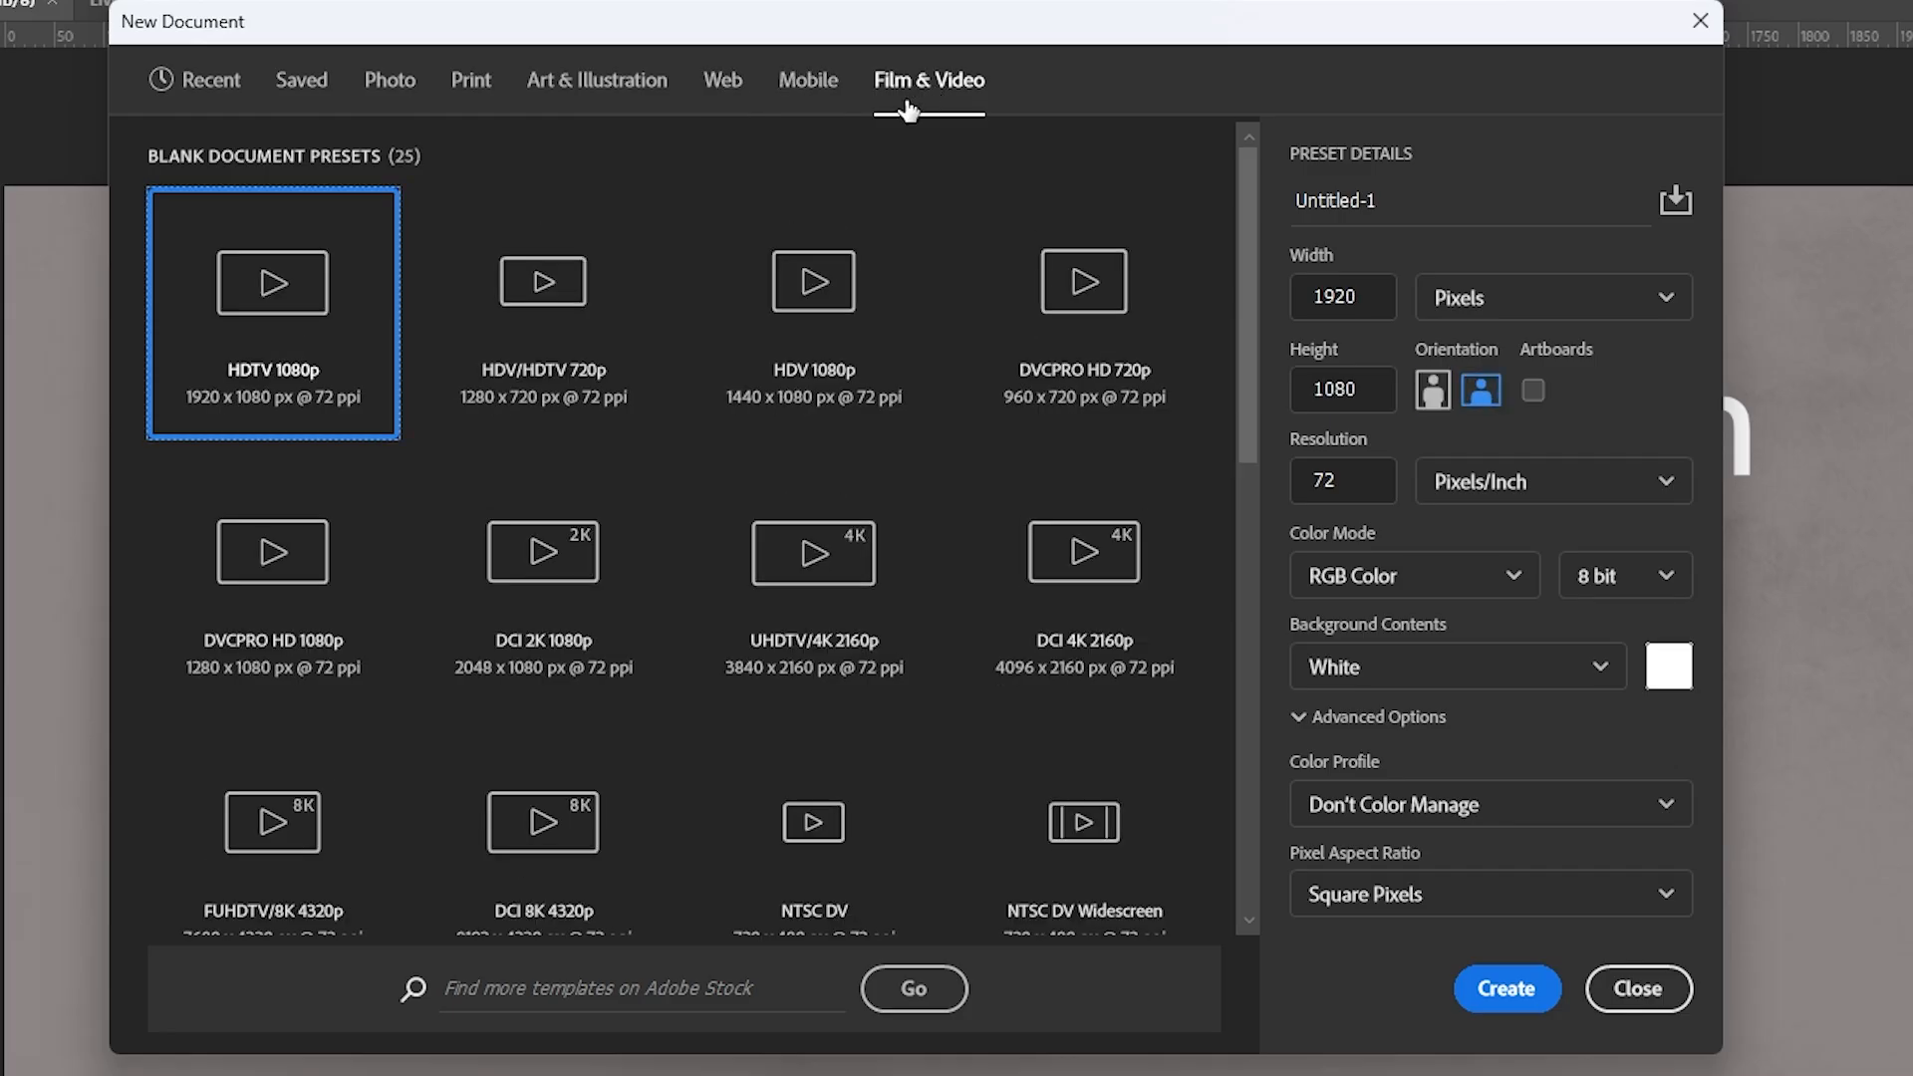
pyautogui.click(235, 88)
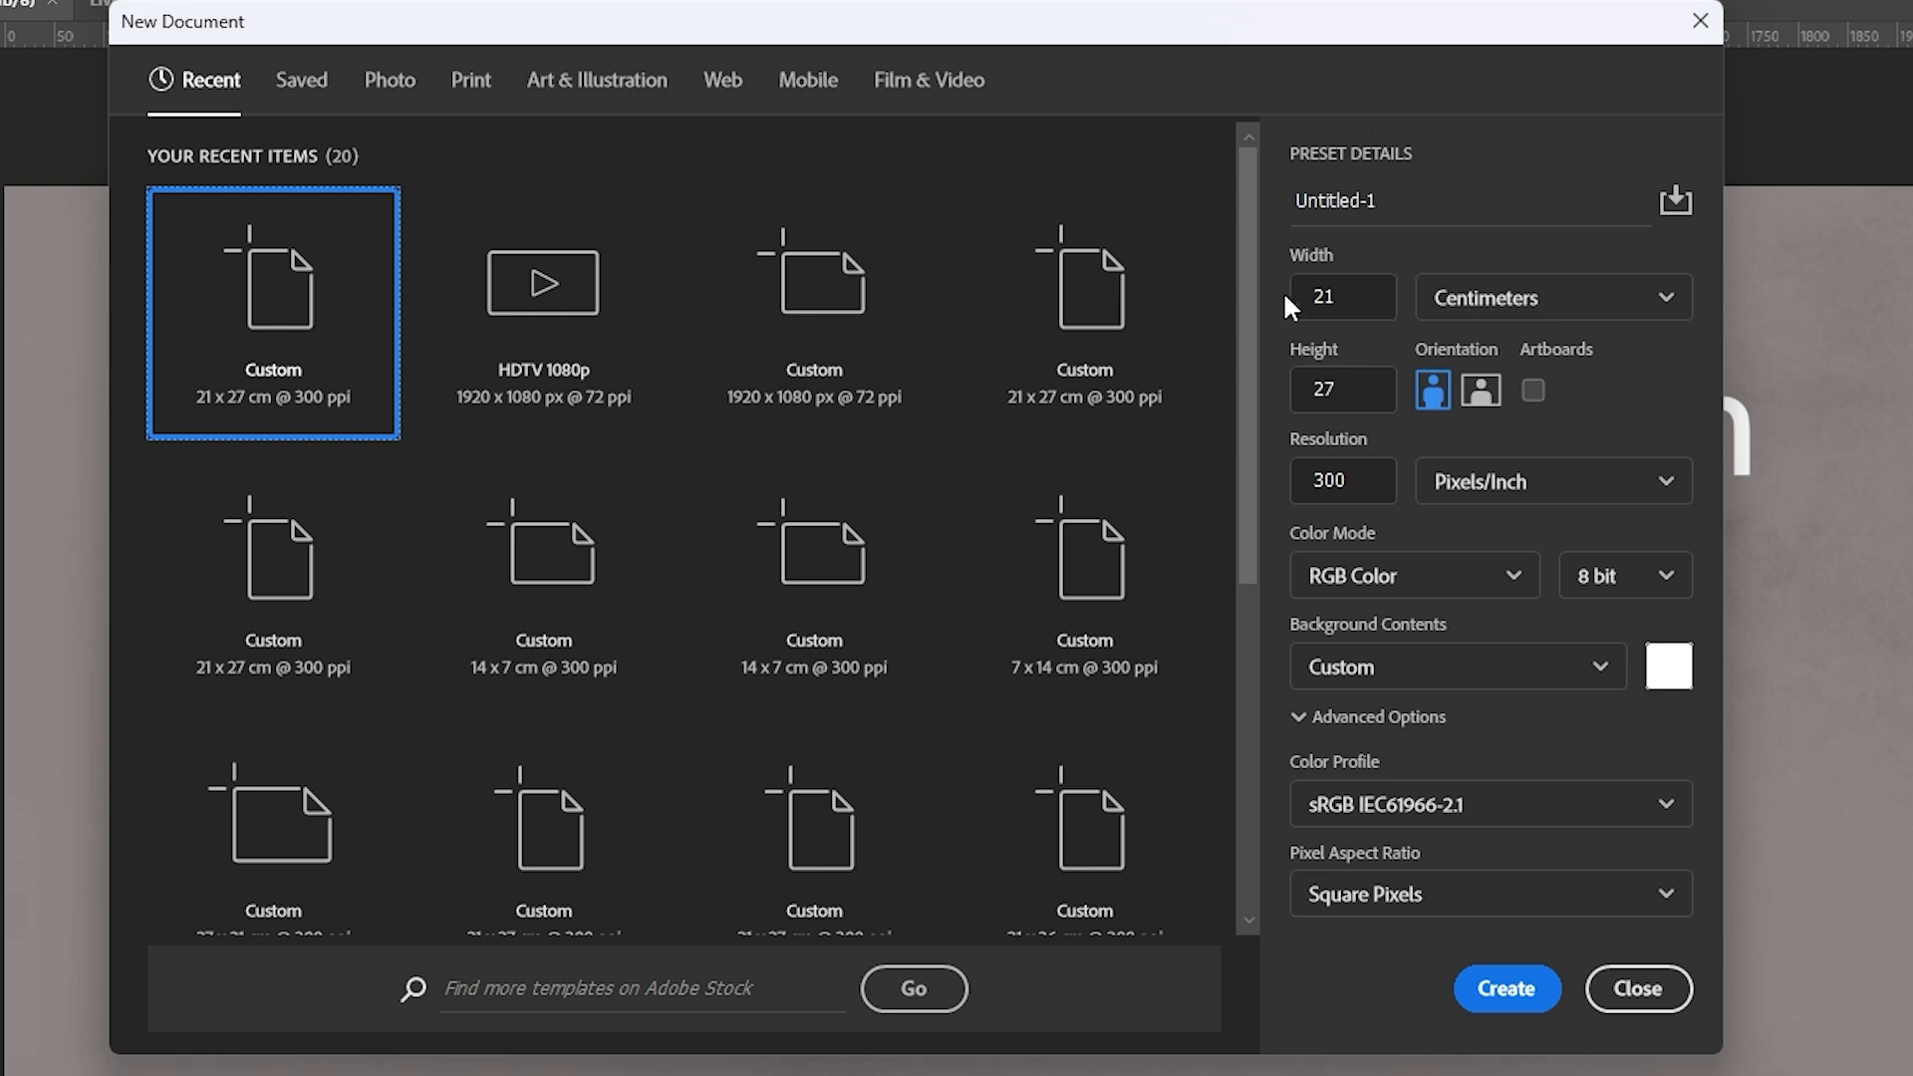
# Name the new document "Liverpool vs Real Madrid".
pyautogui.click(1431, 205)
pyautogui.moveTo(1432, 204); pyautogui.dragTo(1291, 198)
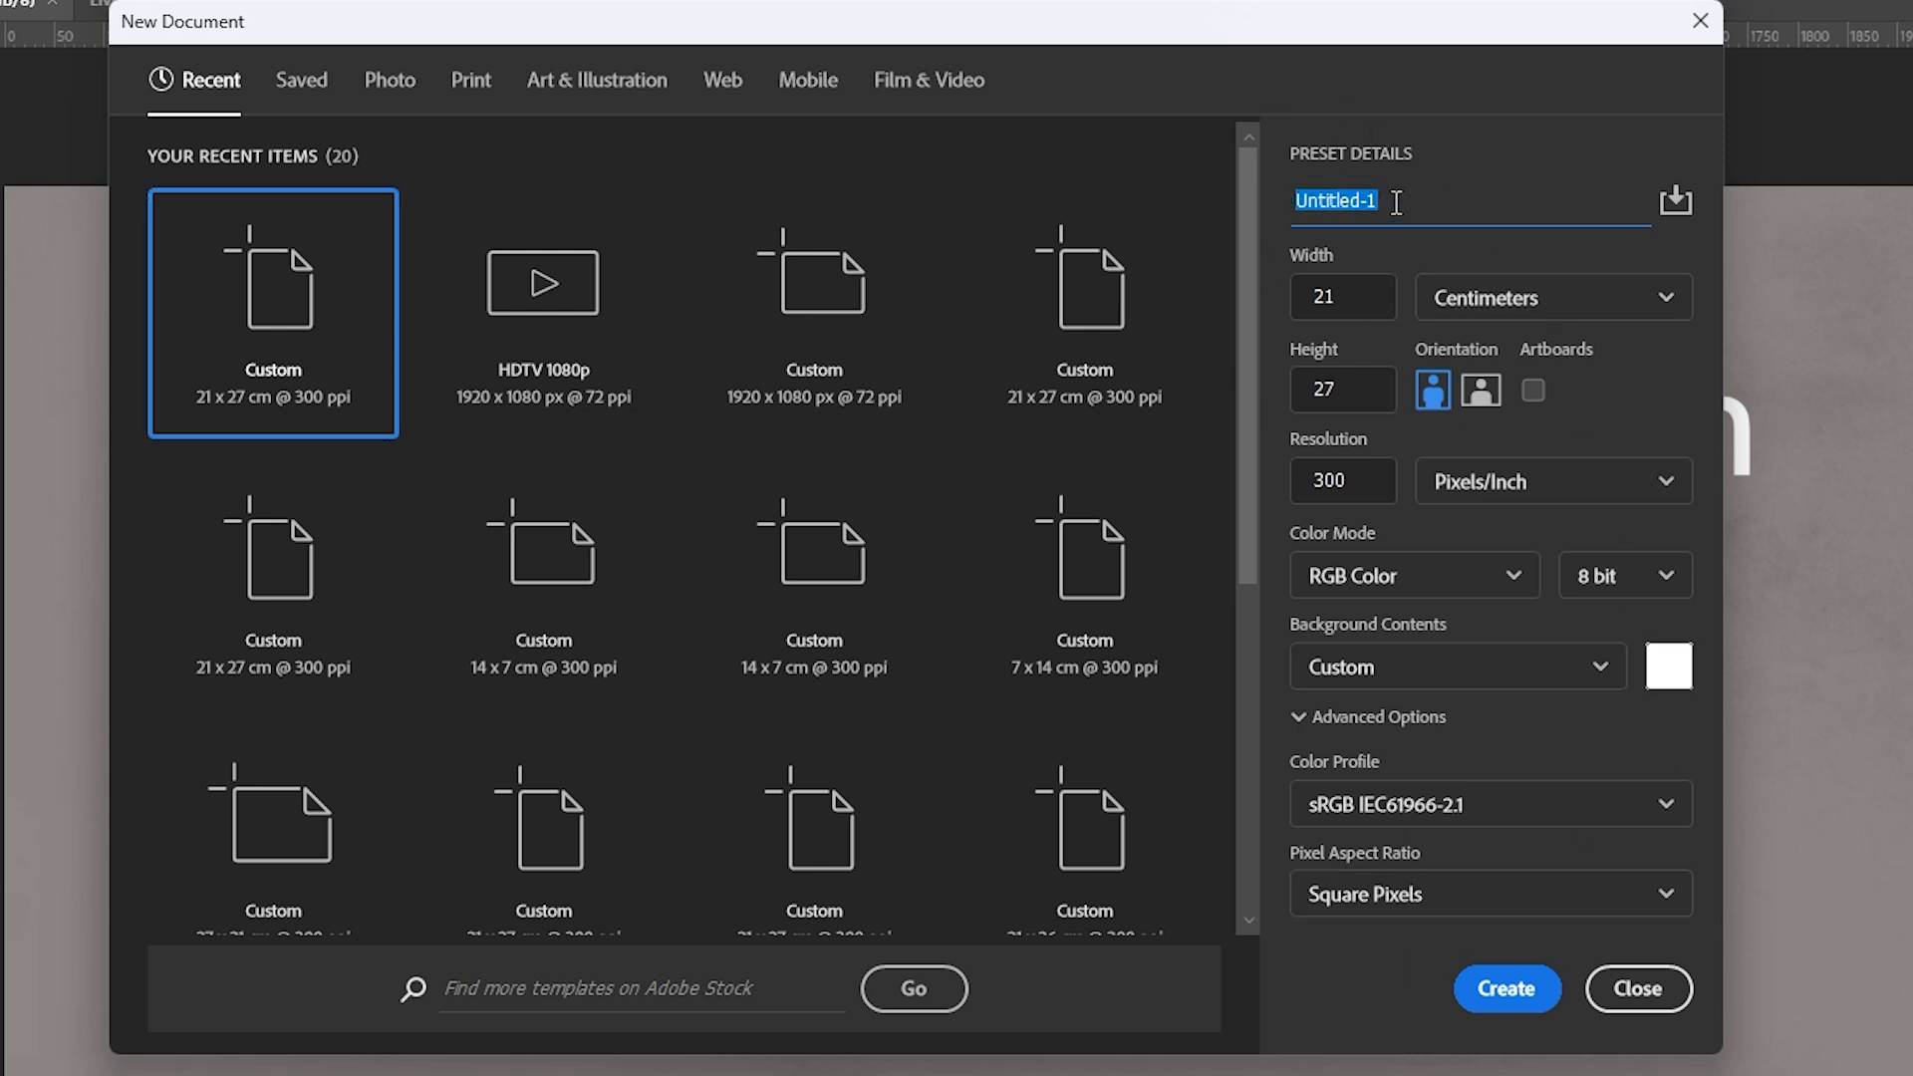
pyautogui.write('Liverpool vs Real MADRD')
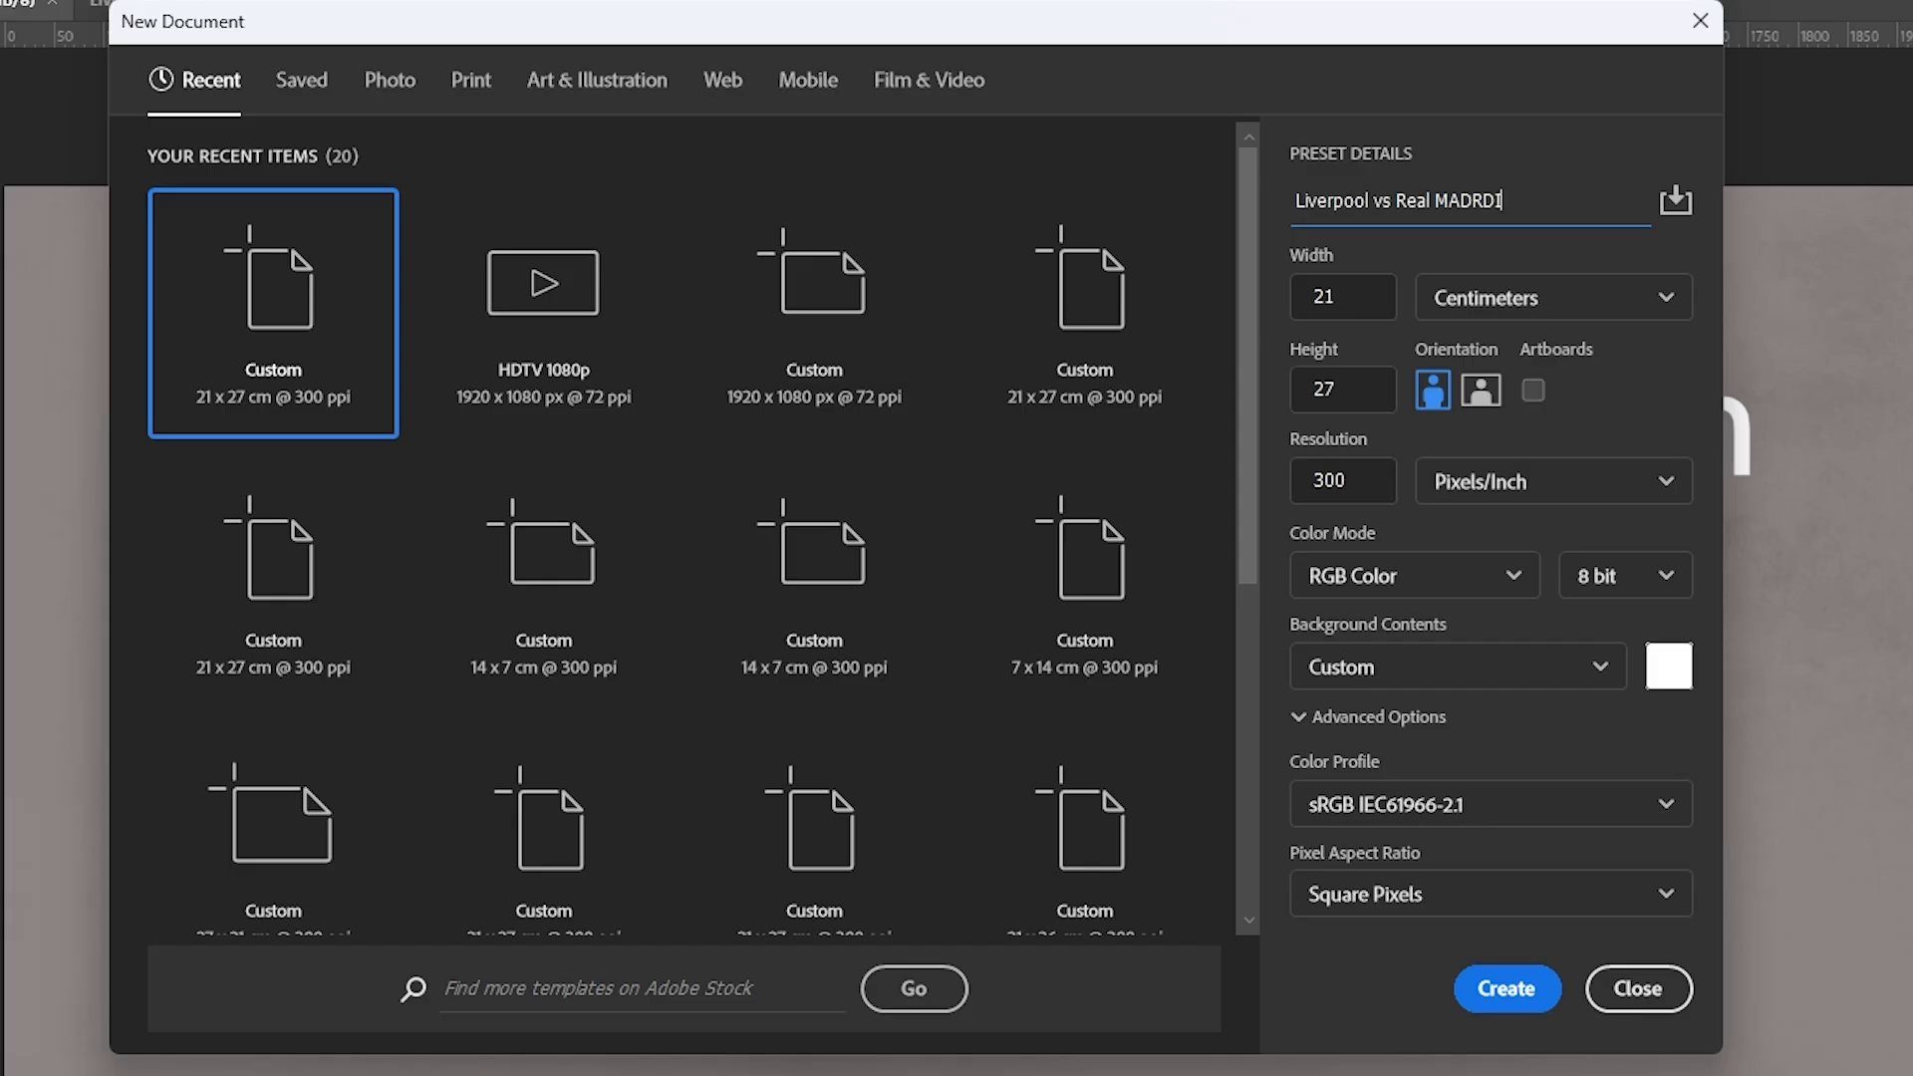
pyautogui.write('Madrid')
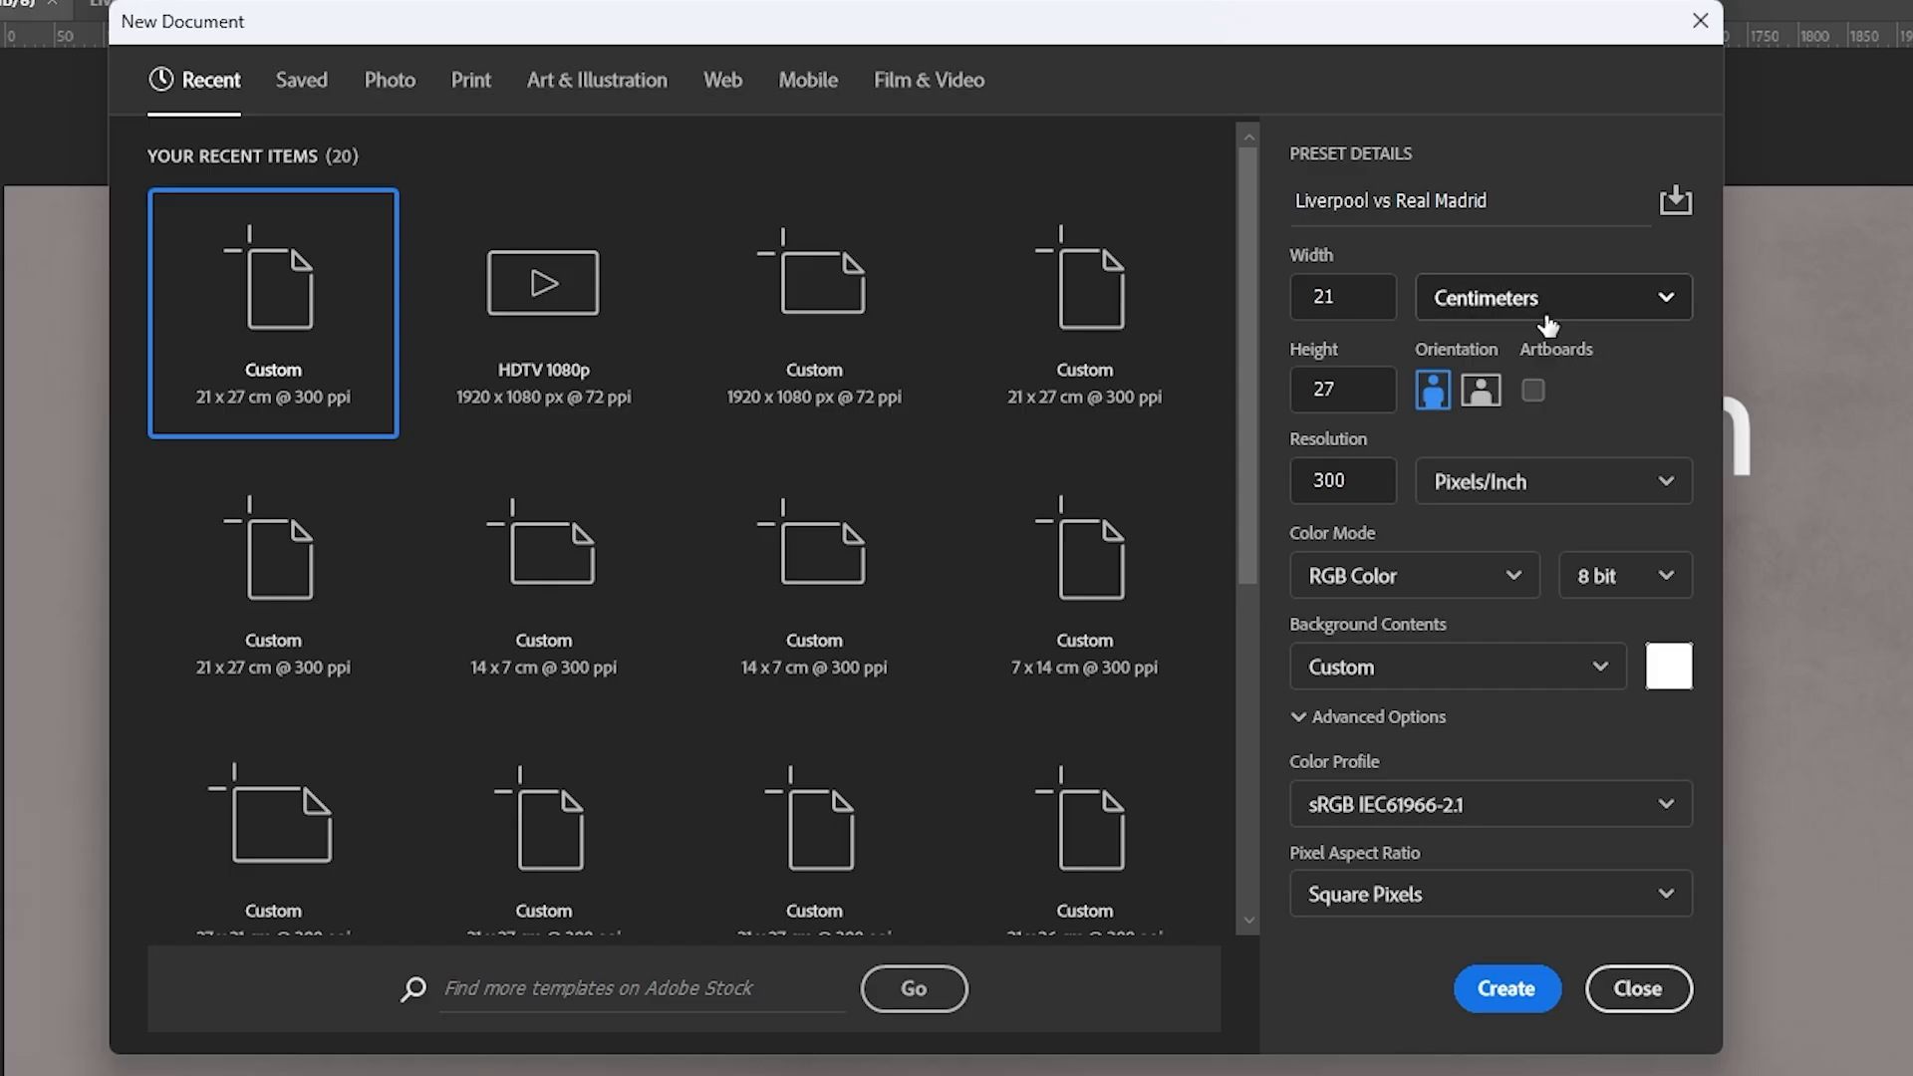
# Set the document size to 21 by 27 centimeters in portrait orientation.
pyautogui.click(1546, 311)
pyautogui.click(1555, 453)
pyautogui.click(1371, 300)
pyautogui.click(1333, 388)
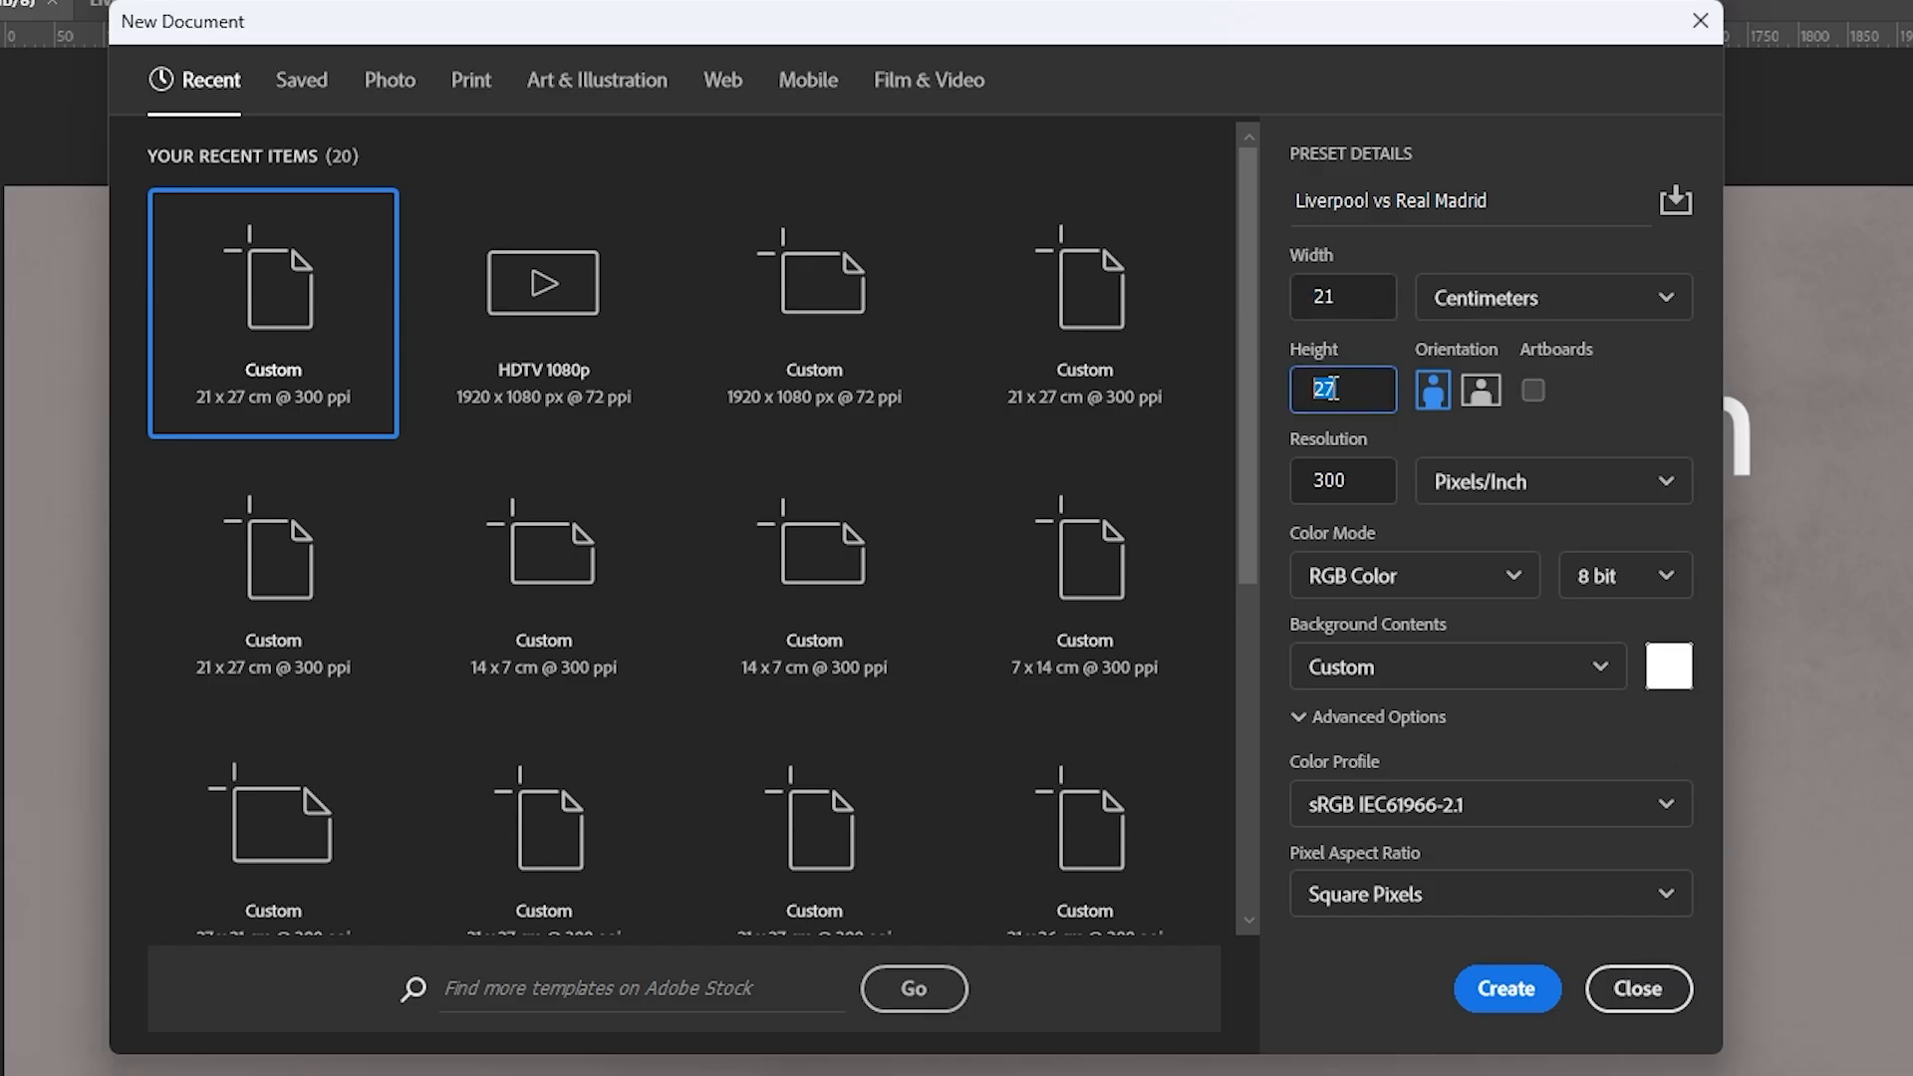
pyautogui.click(1436, 407)
# Use a resolution of 300 pixels/inch, RGB Color mode and a white custom background, and create the document.
pyautogui.click(1356, 481)
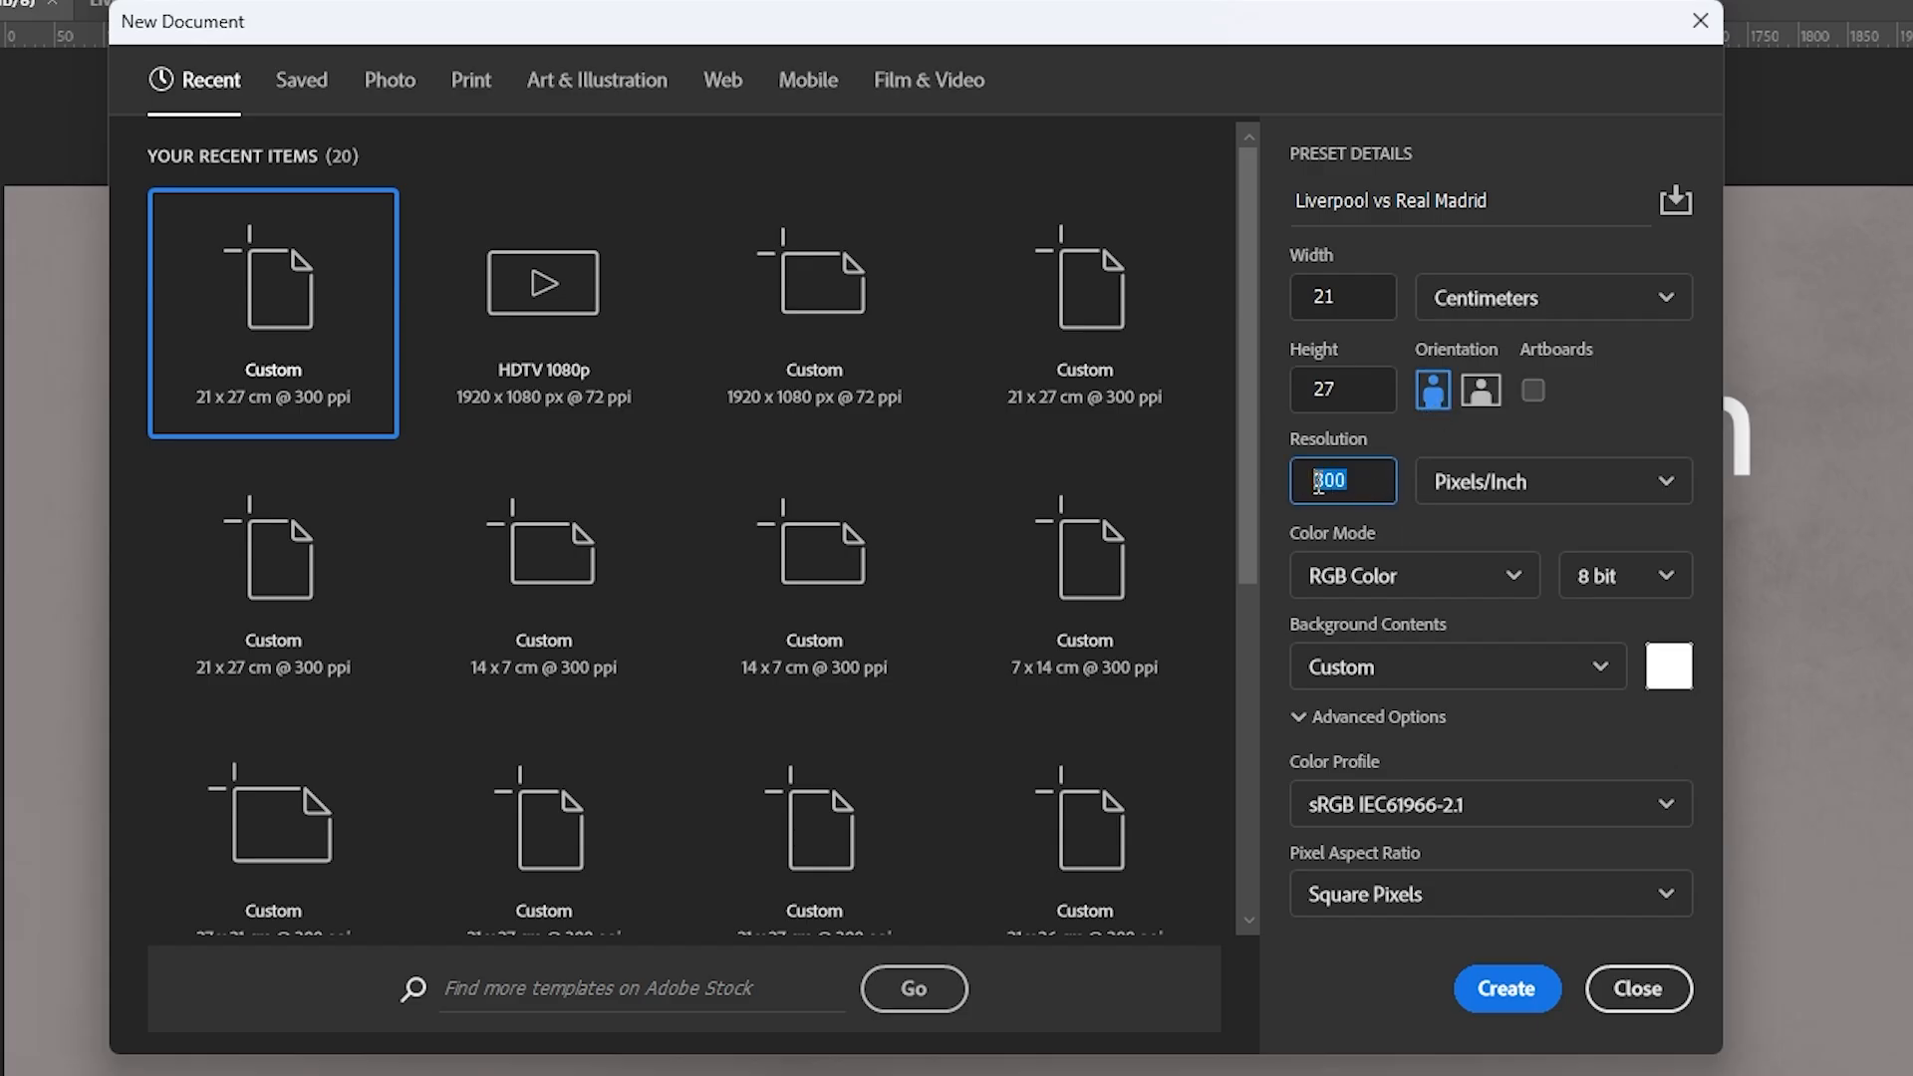
pyautogui.click(1519, 498)
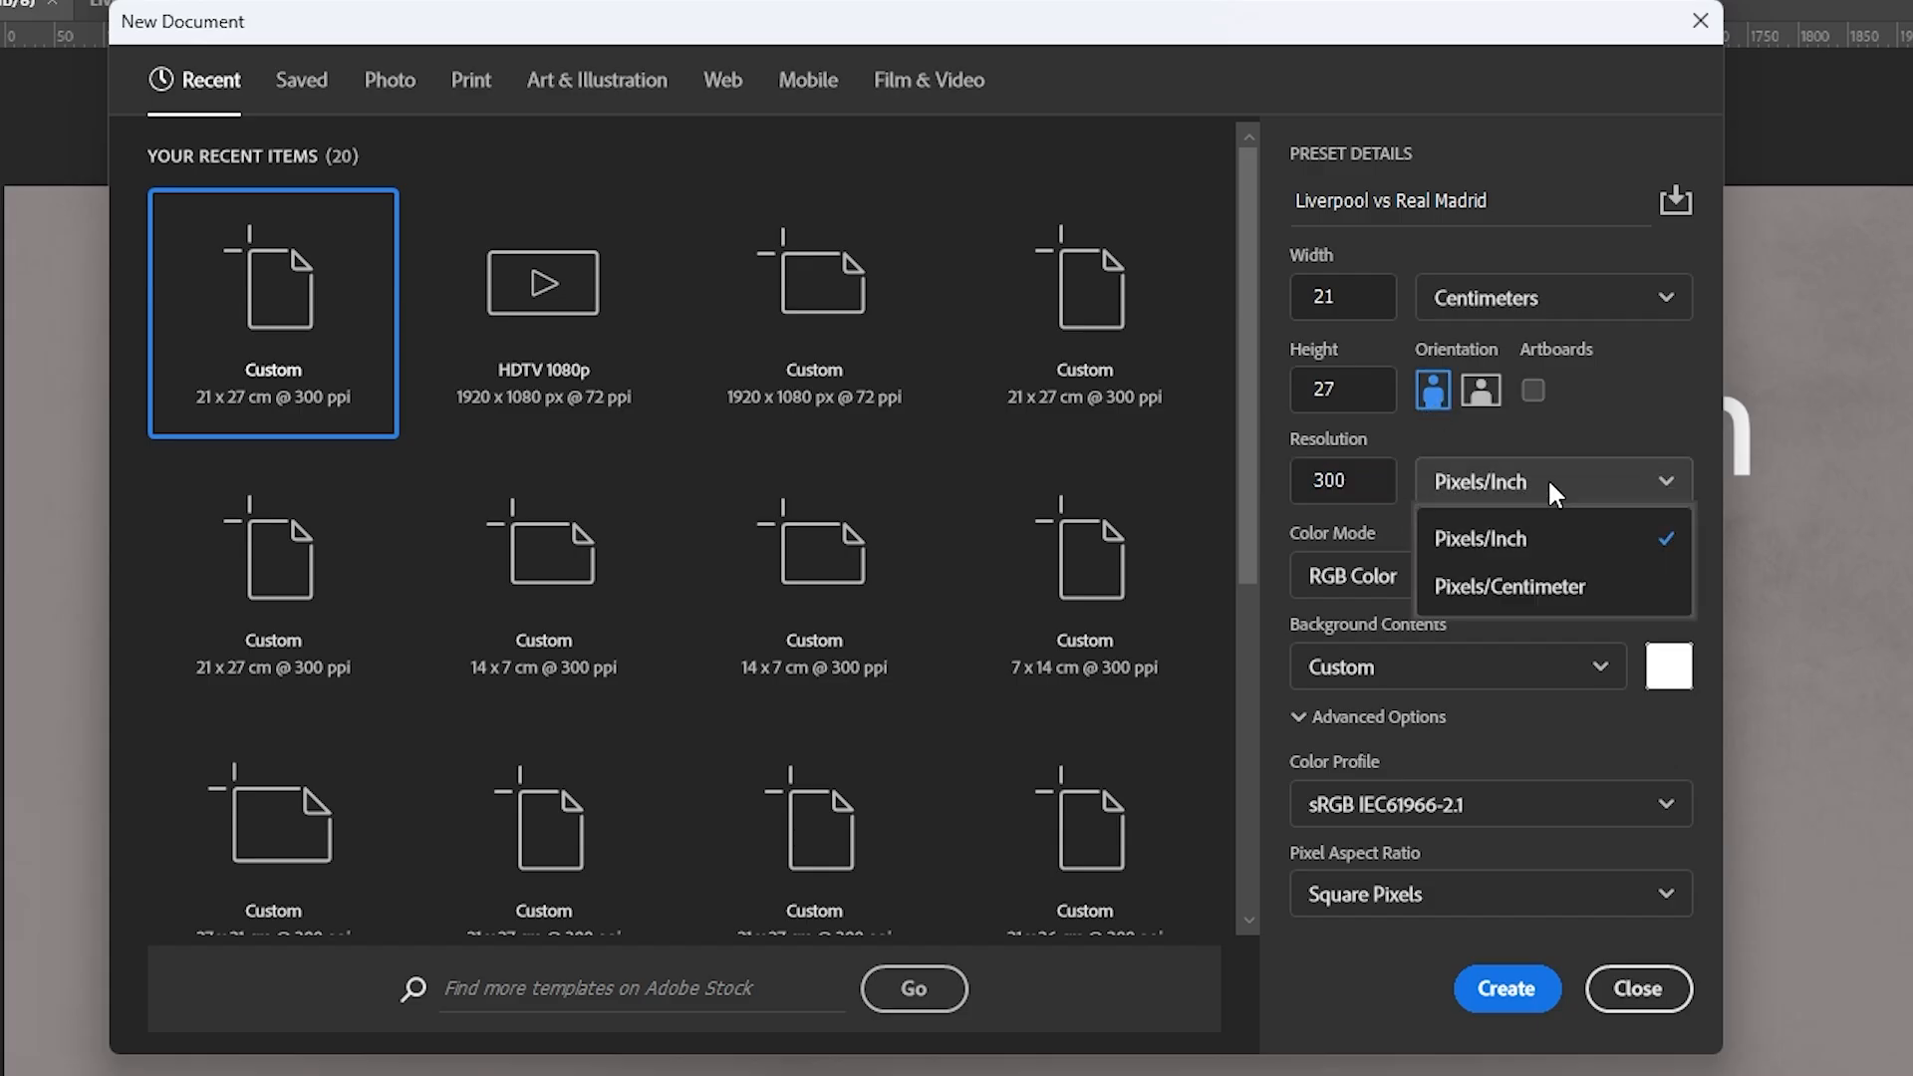
pyautogui.click(1547, 478)
pyautogui.click(1444, 576)
pyautogui.click(1393, 728)
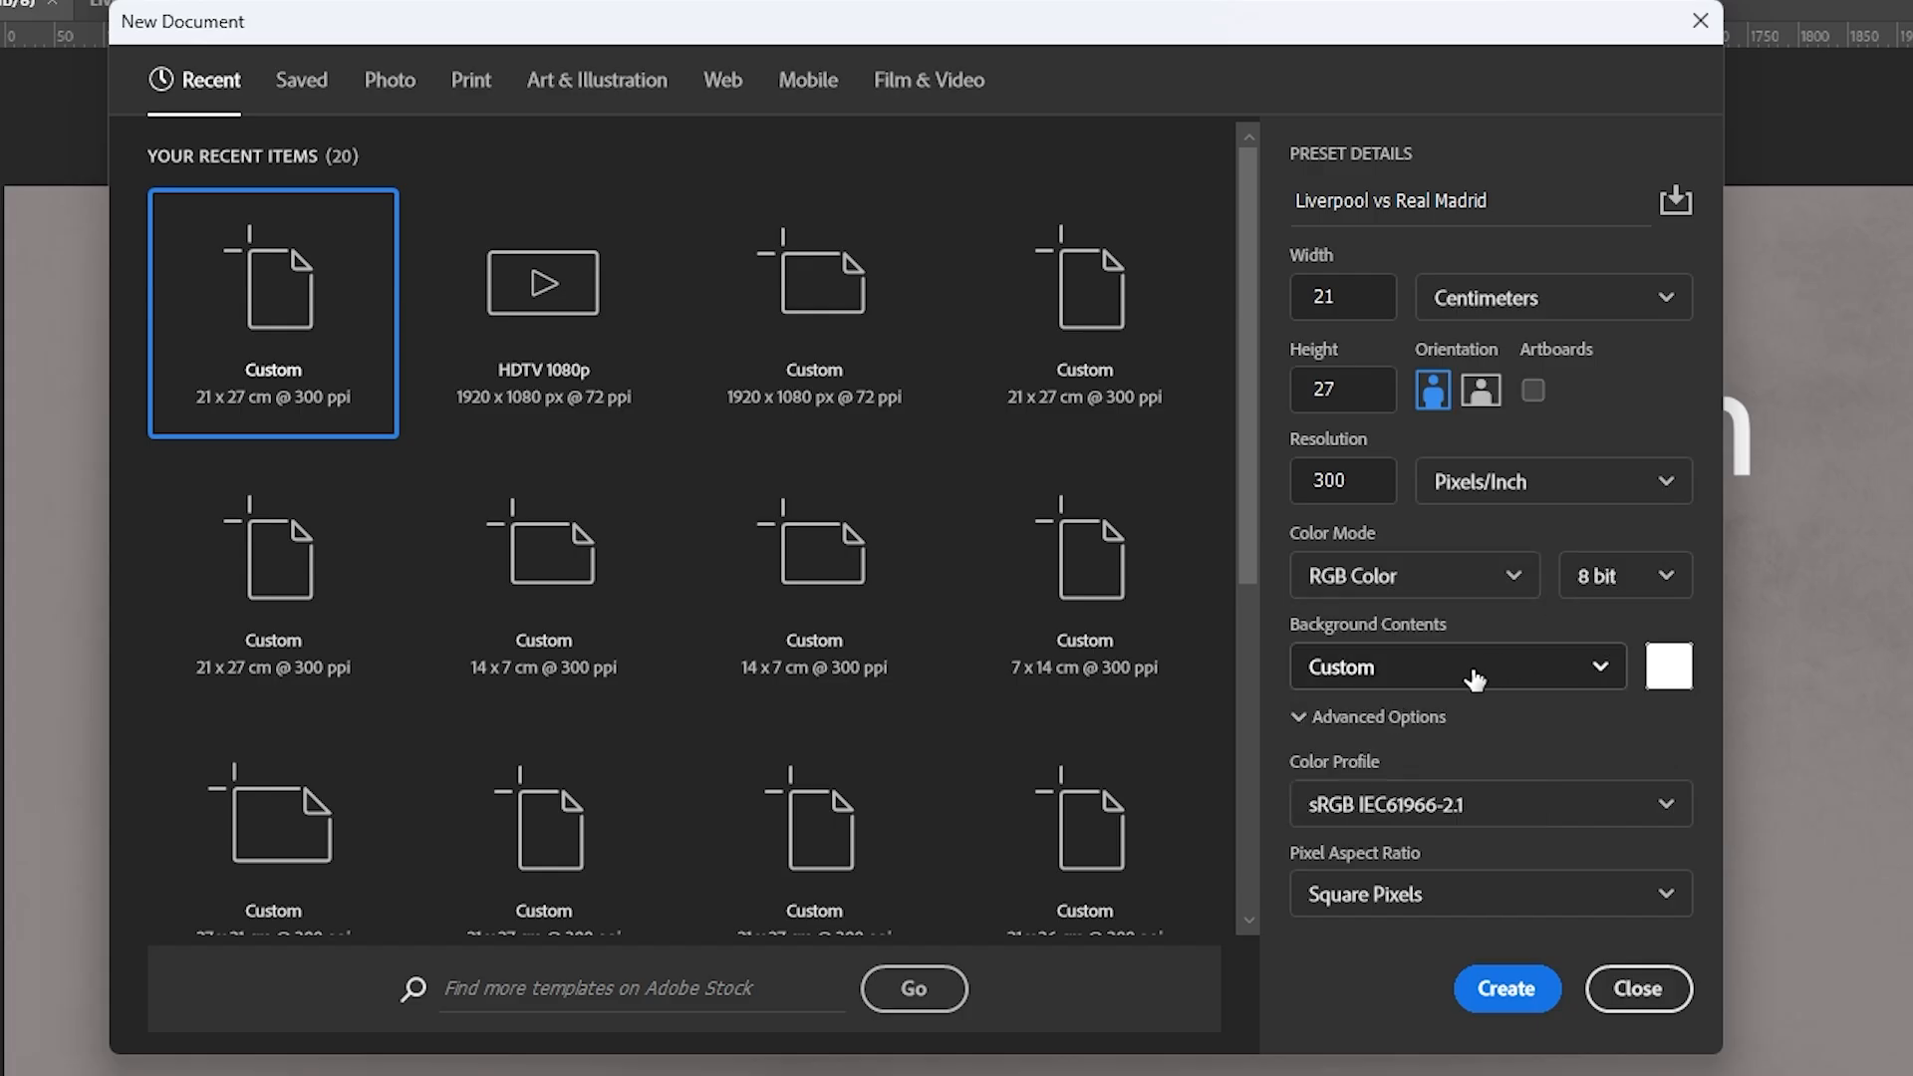
pyautogui.click(1668, 670)
pyautogui.press('Escape')
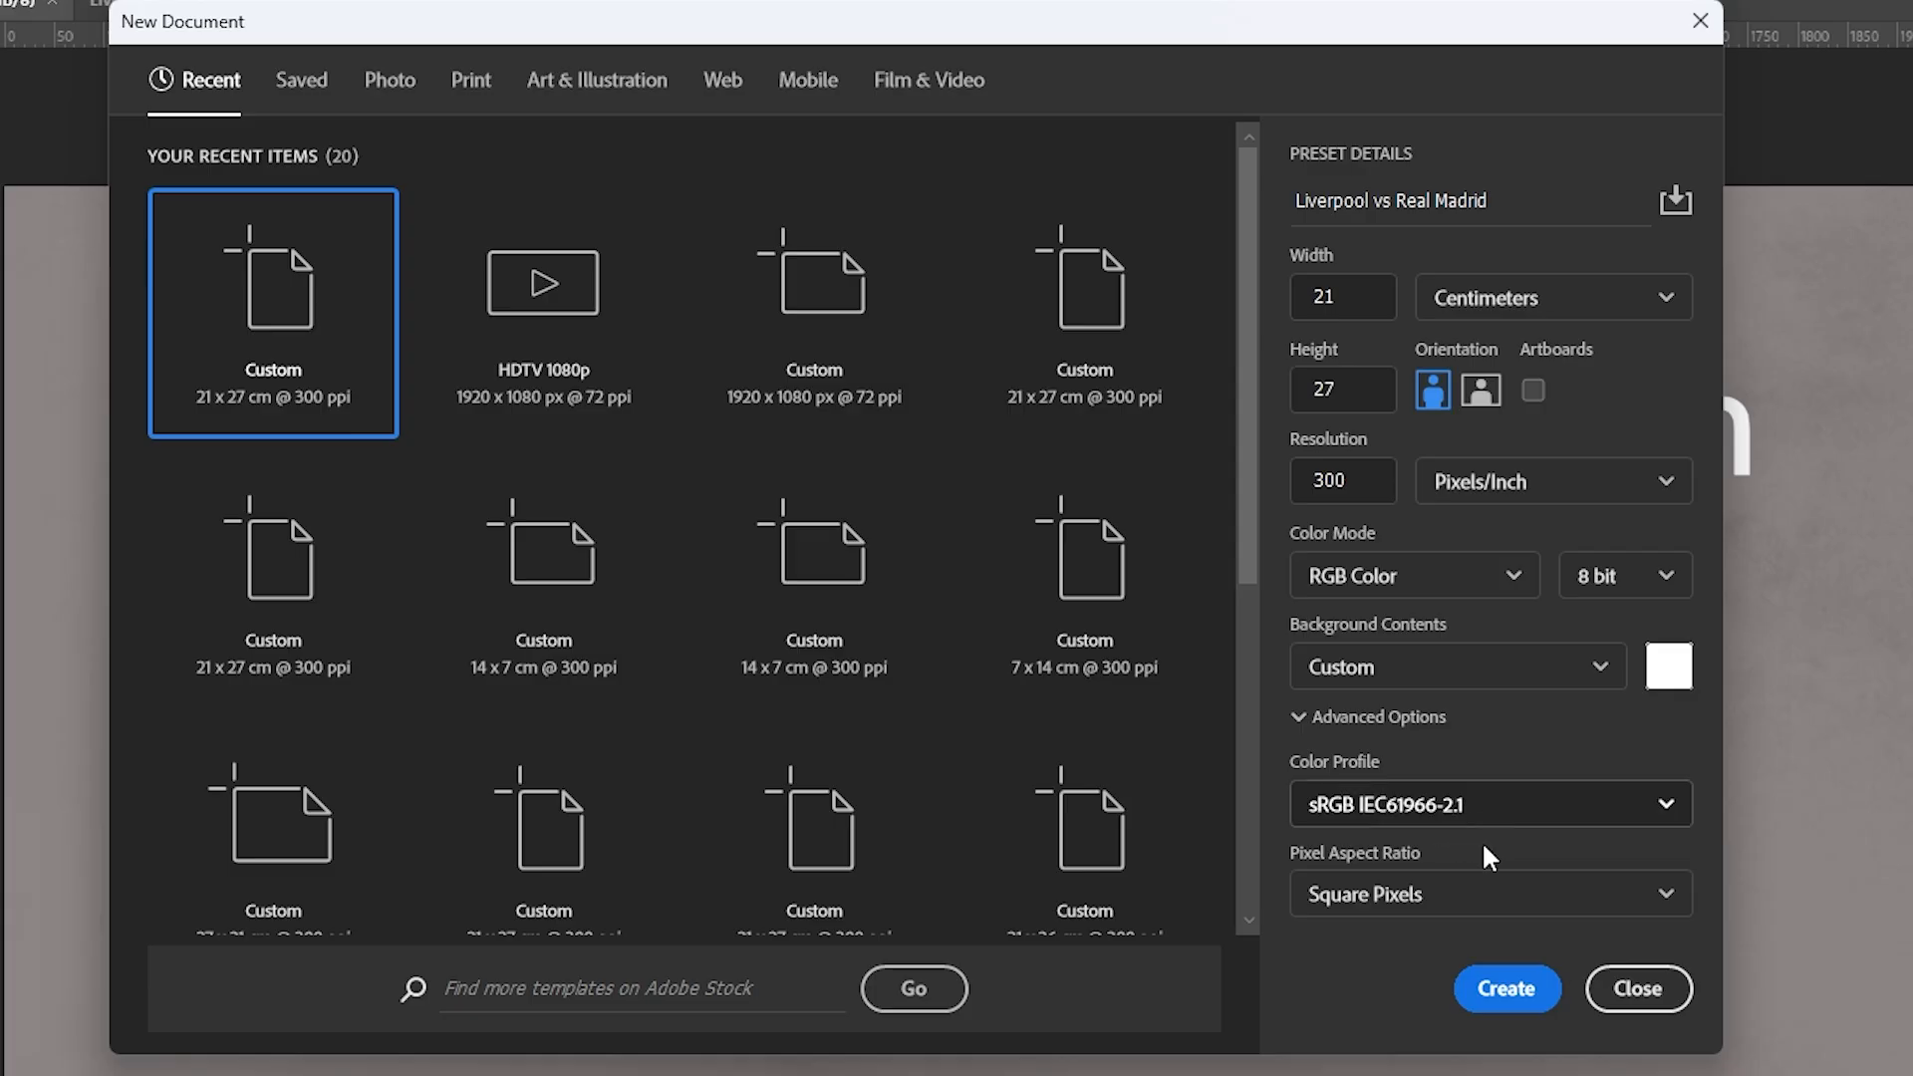
pyautogui.click(1514, 989)
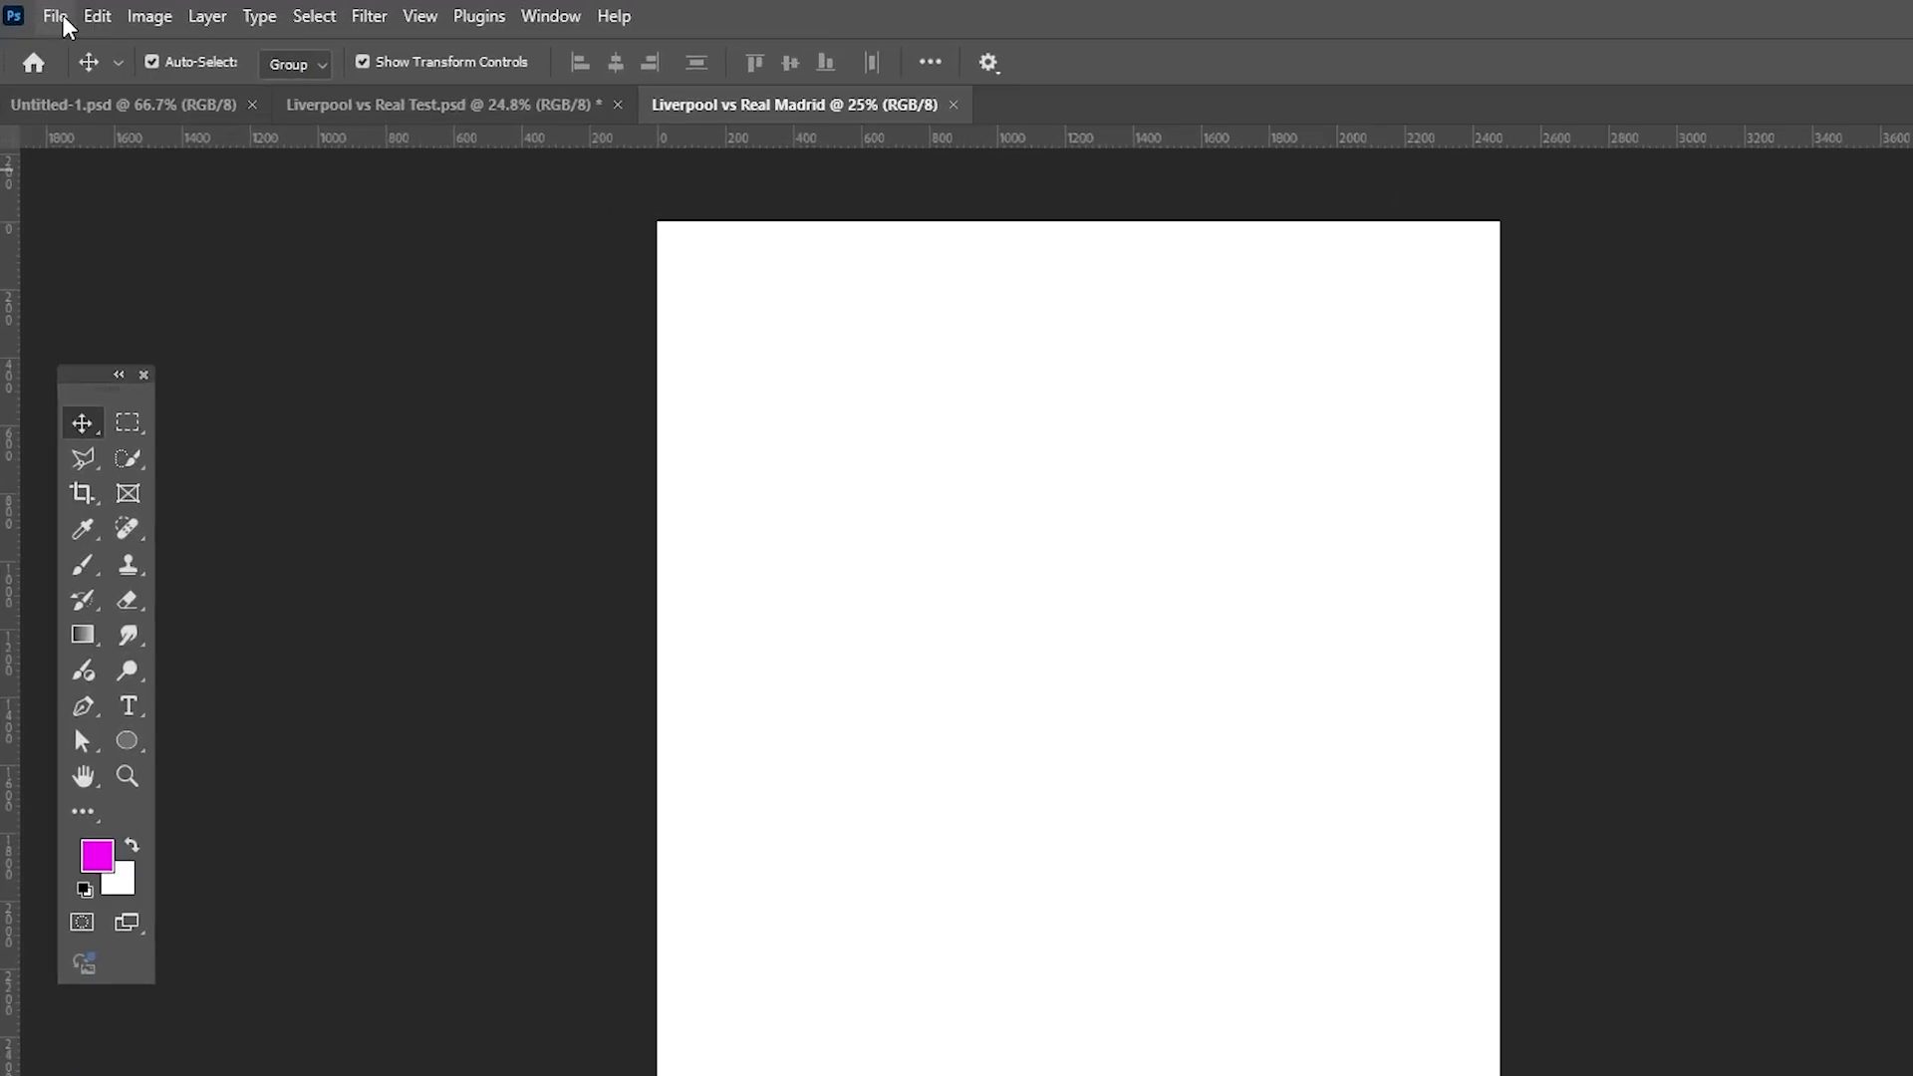
# Save the document as "Liverpool vs Real Madrid.psd" in Photoshop format in the Football Poster folder.
pyautogui.click(44, 12)
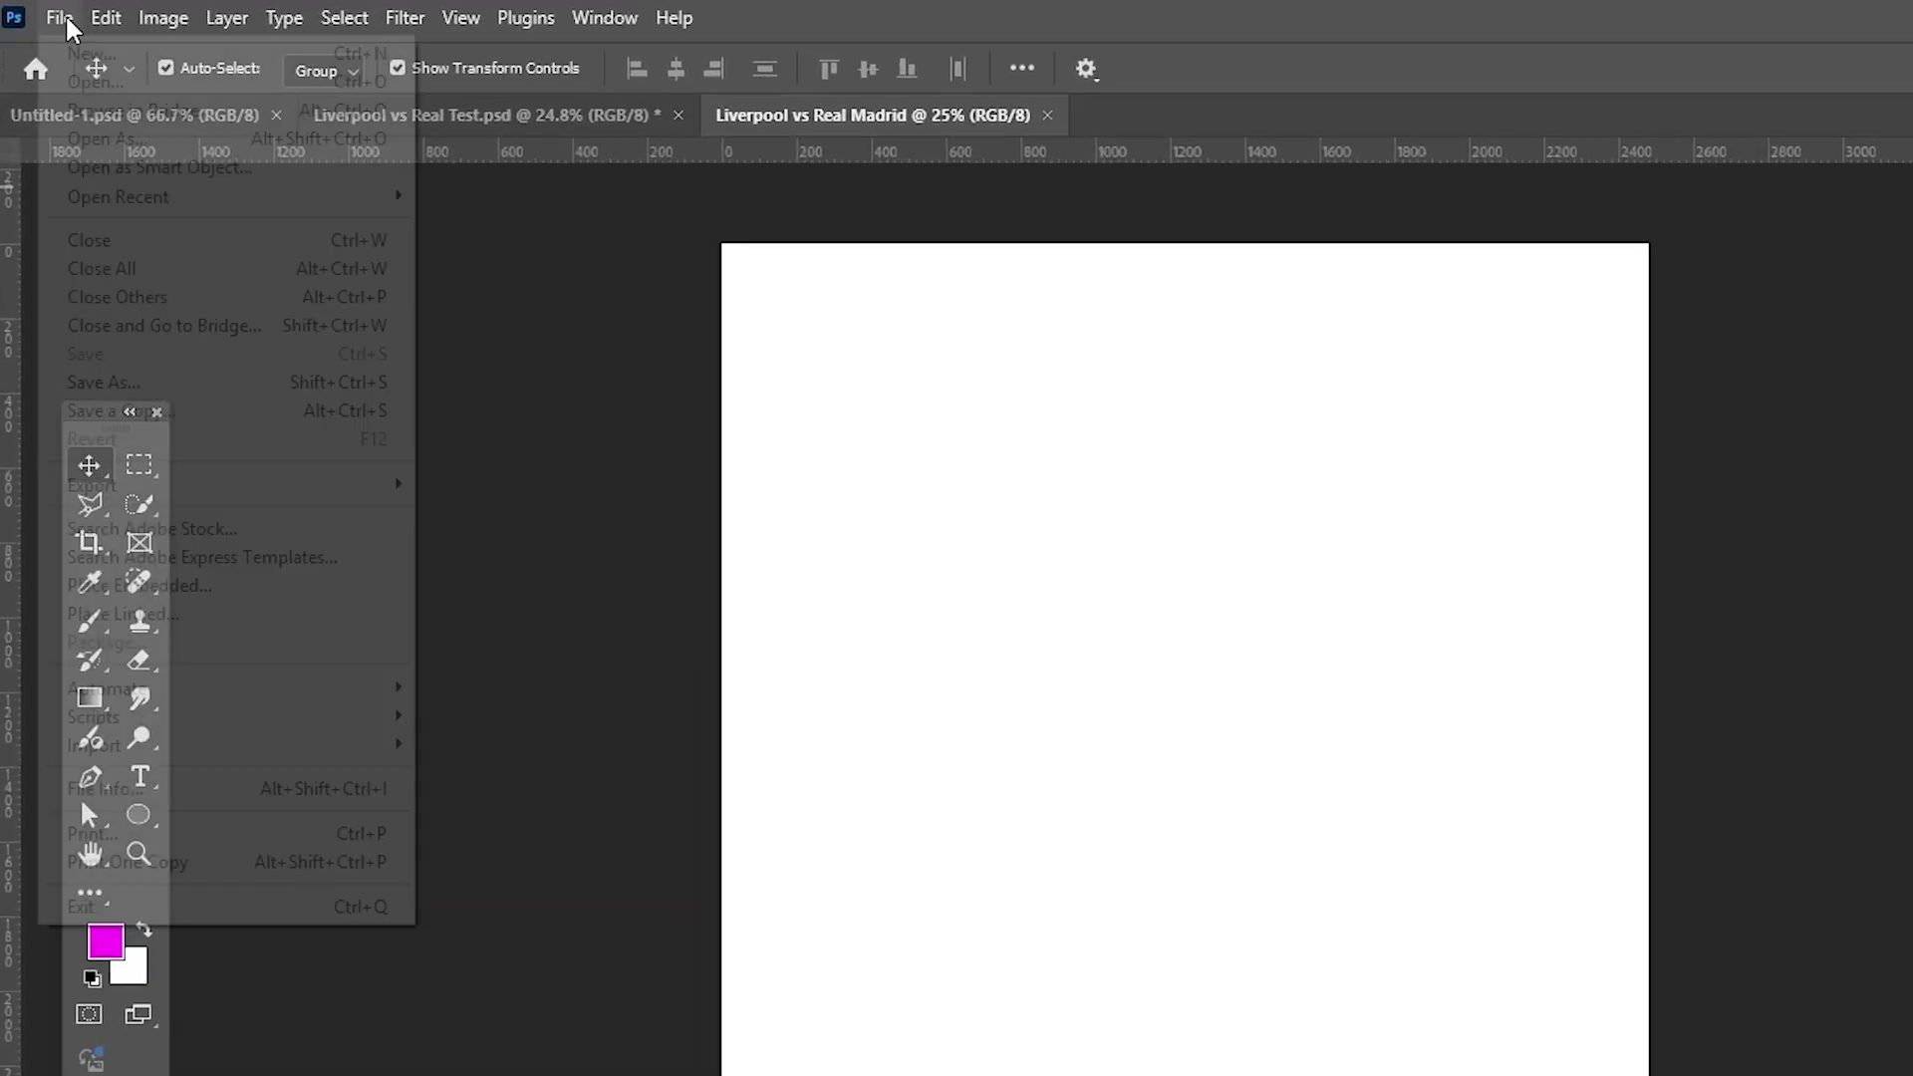
pyautogui.click(150, 389)
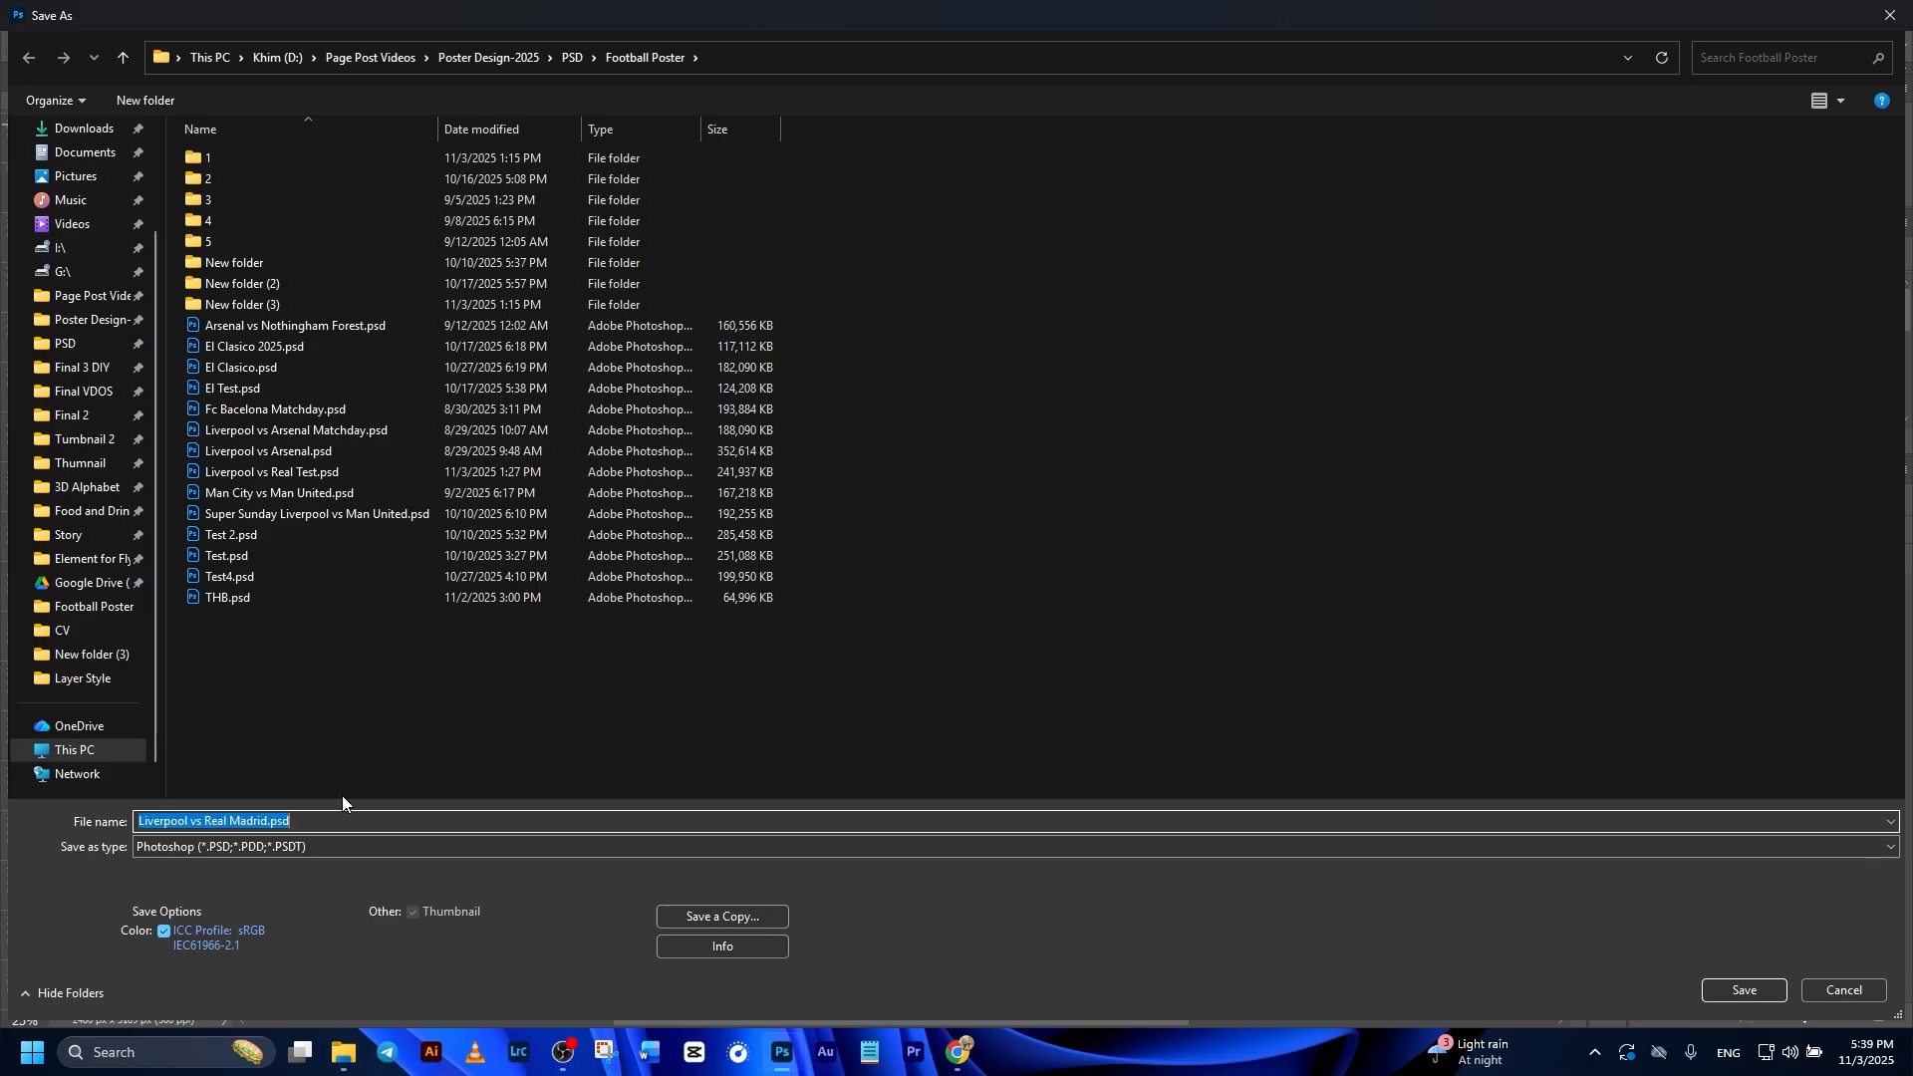
pyautogui.click(384, 820)
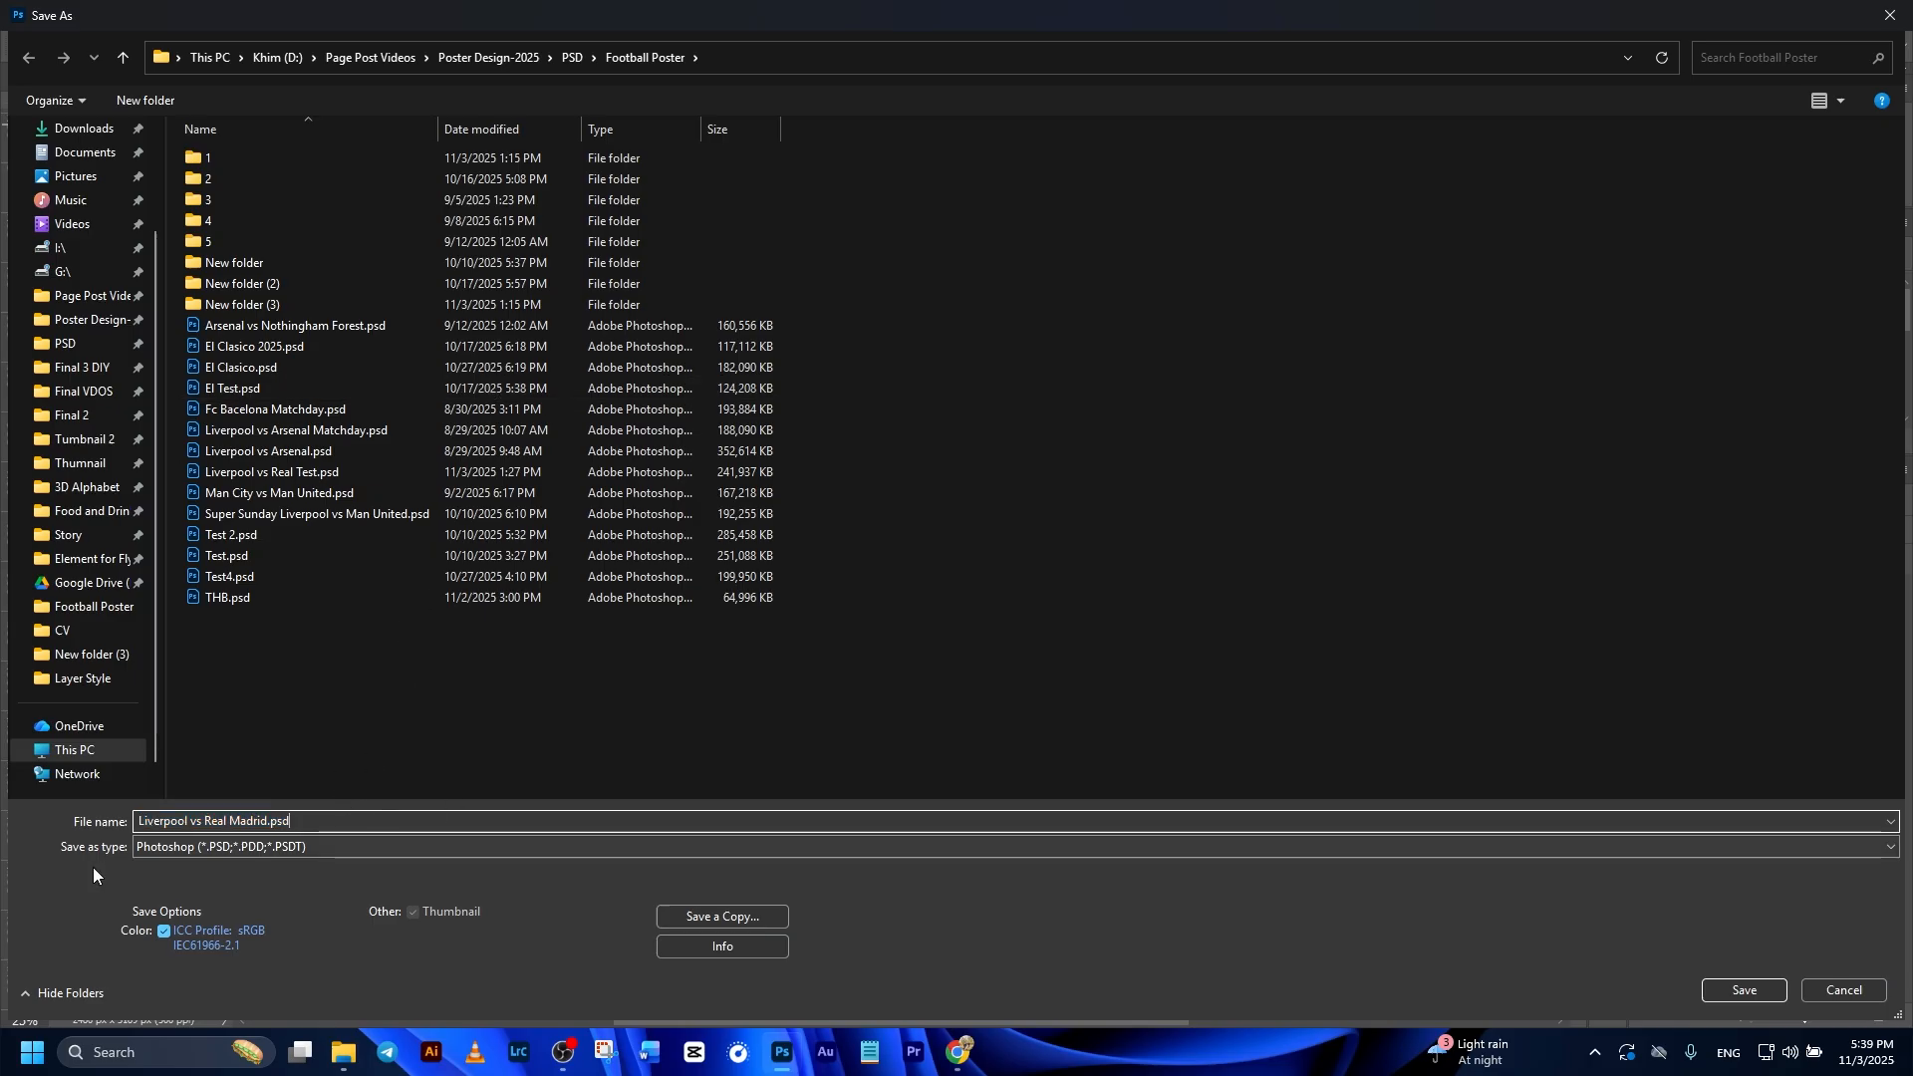
pyautogui.click(289, 850)
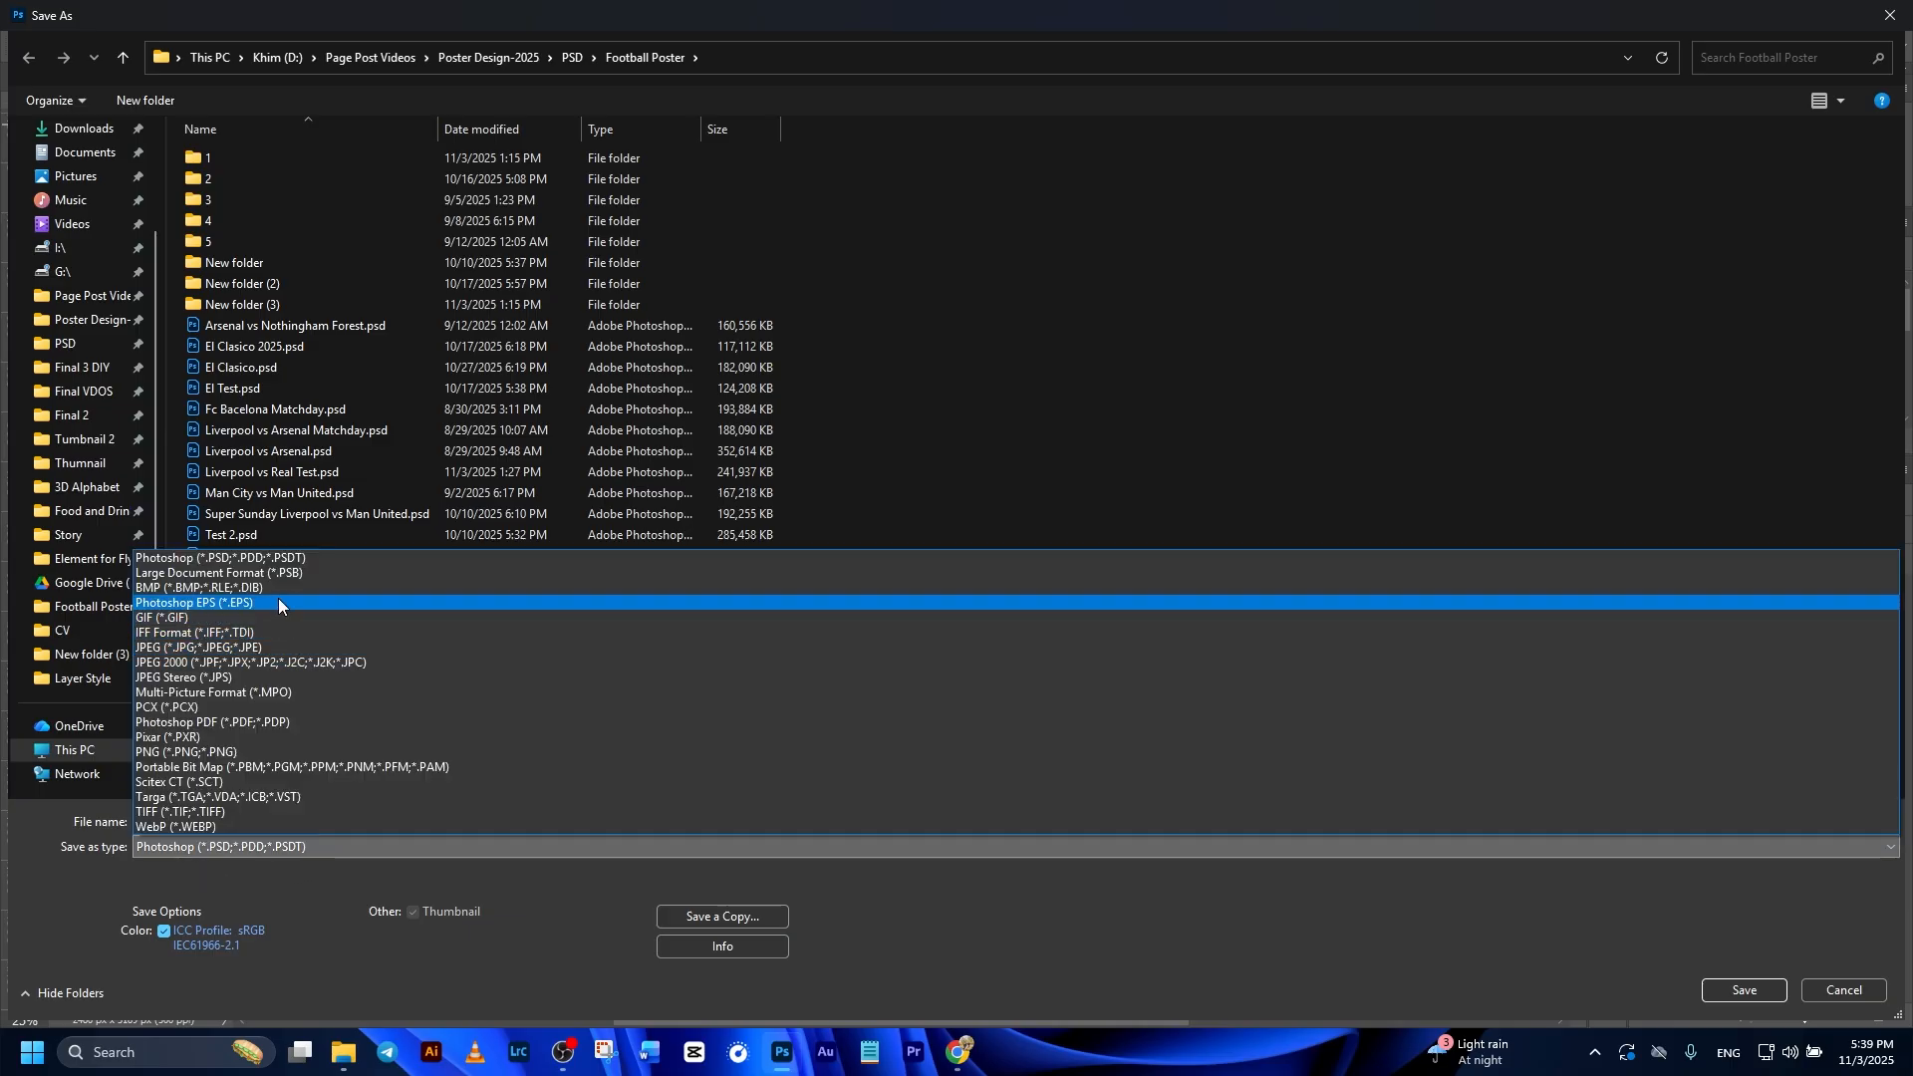
pyautogui.click(253, 554)
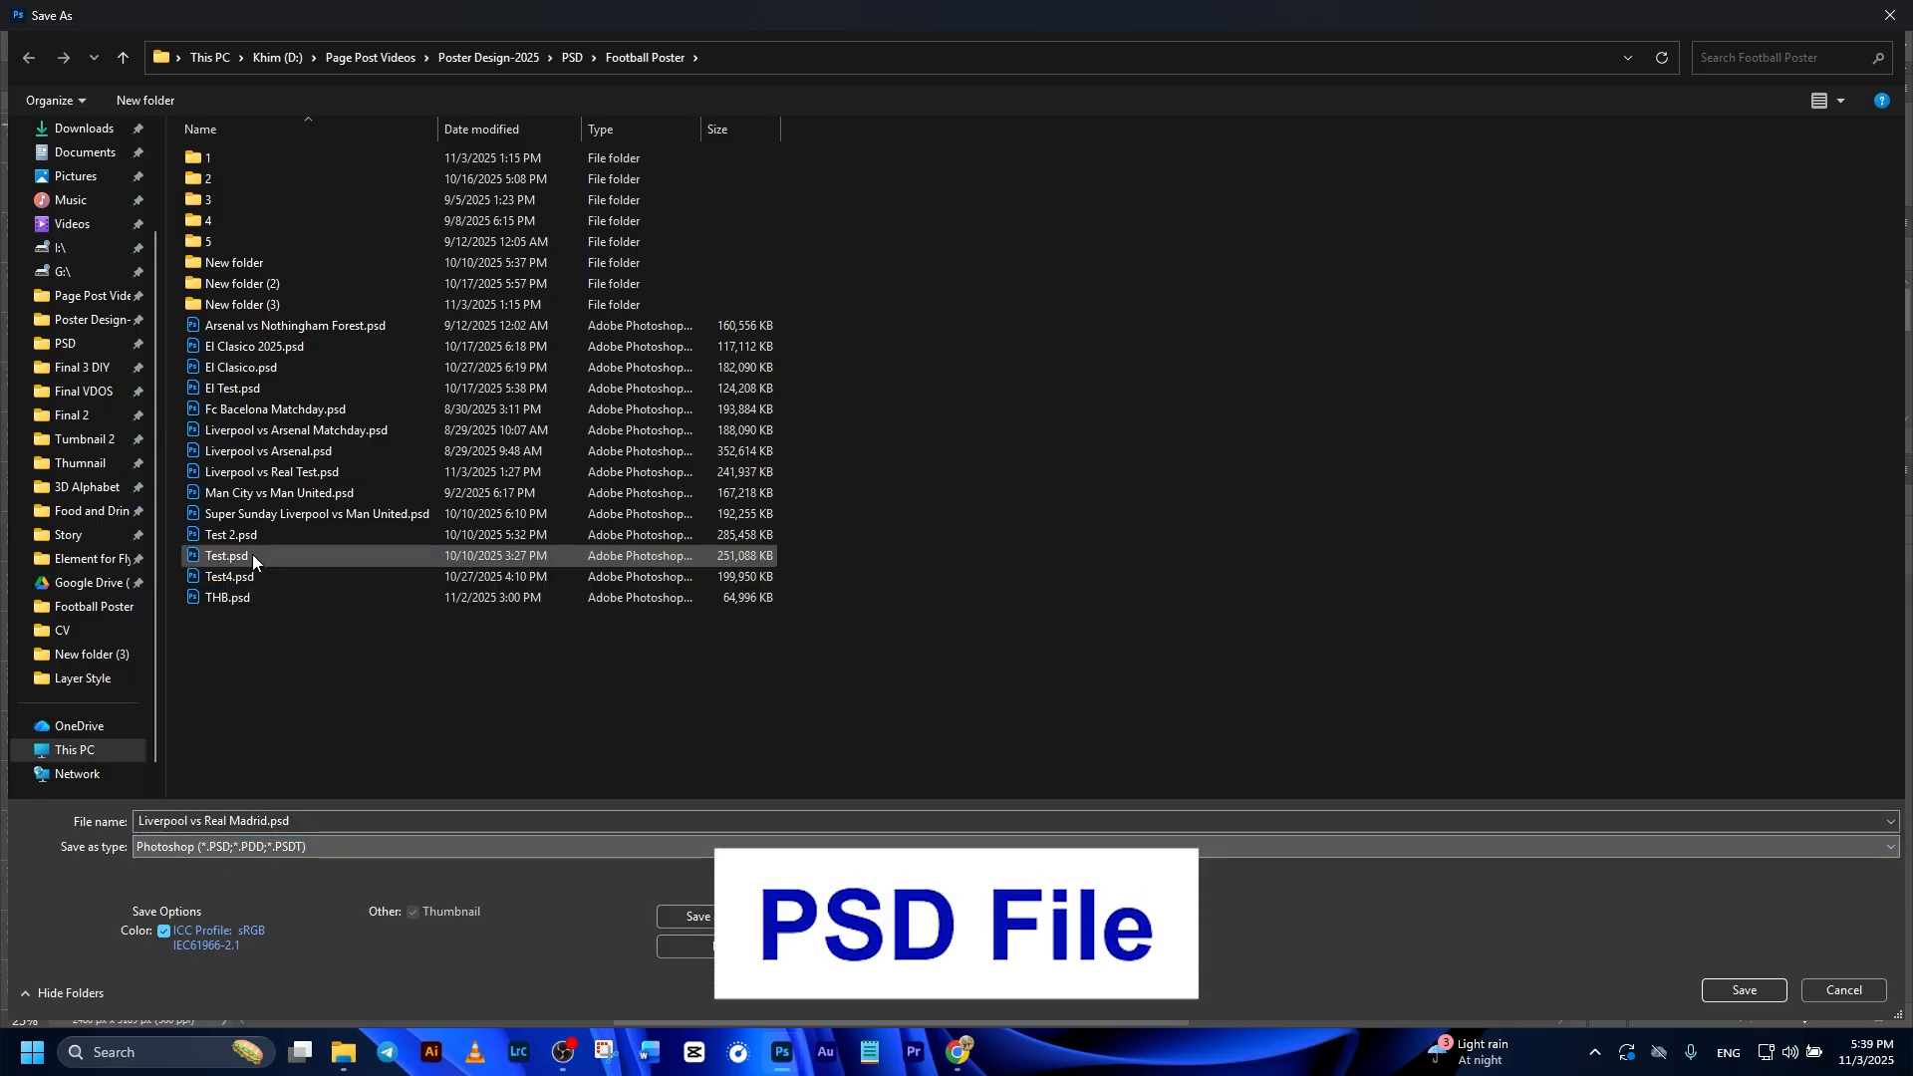
pyautogui.click(1744, 990)
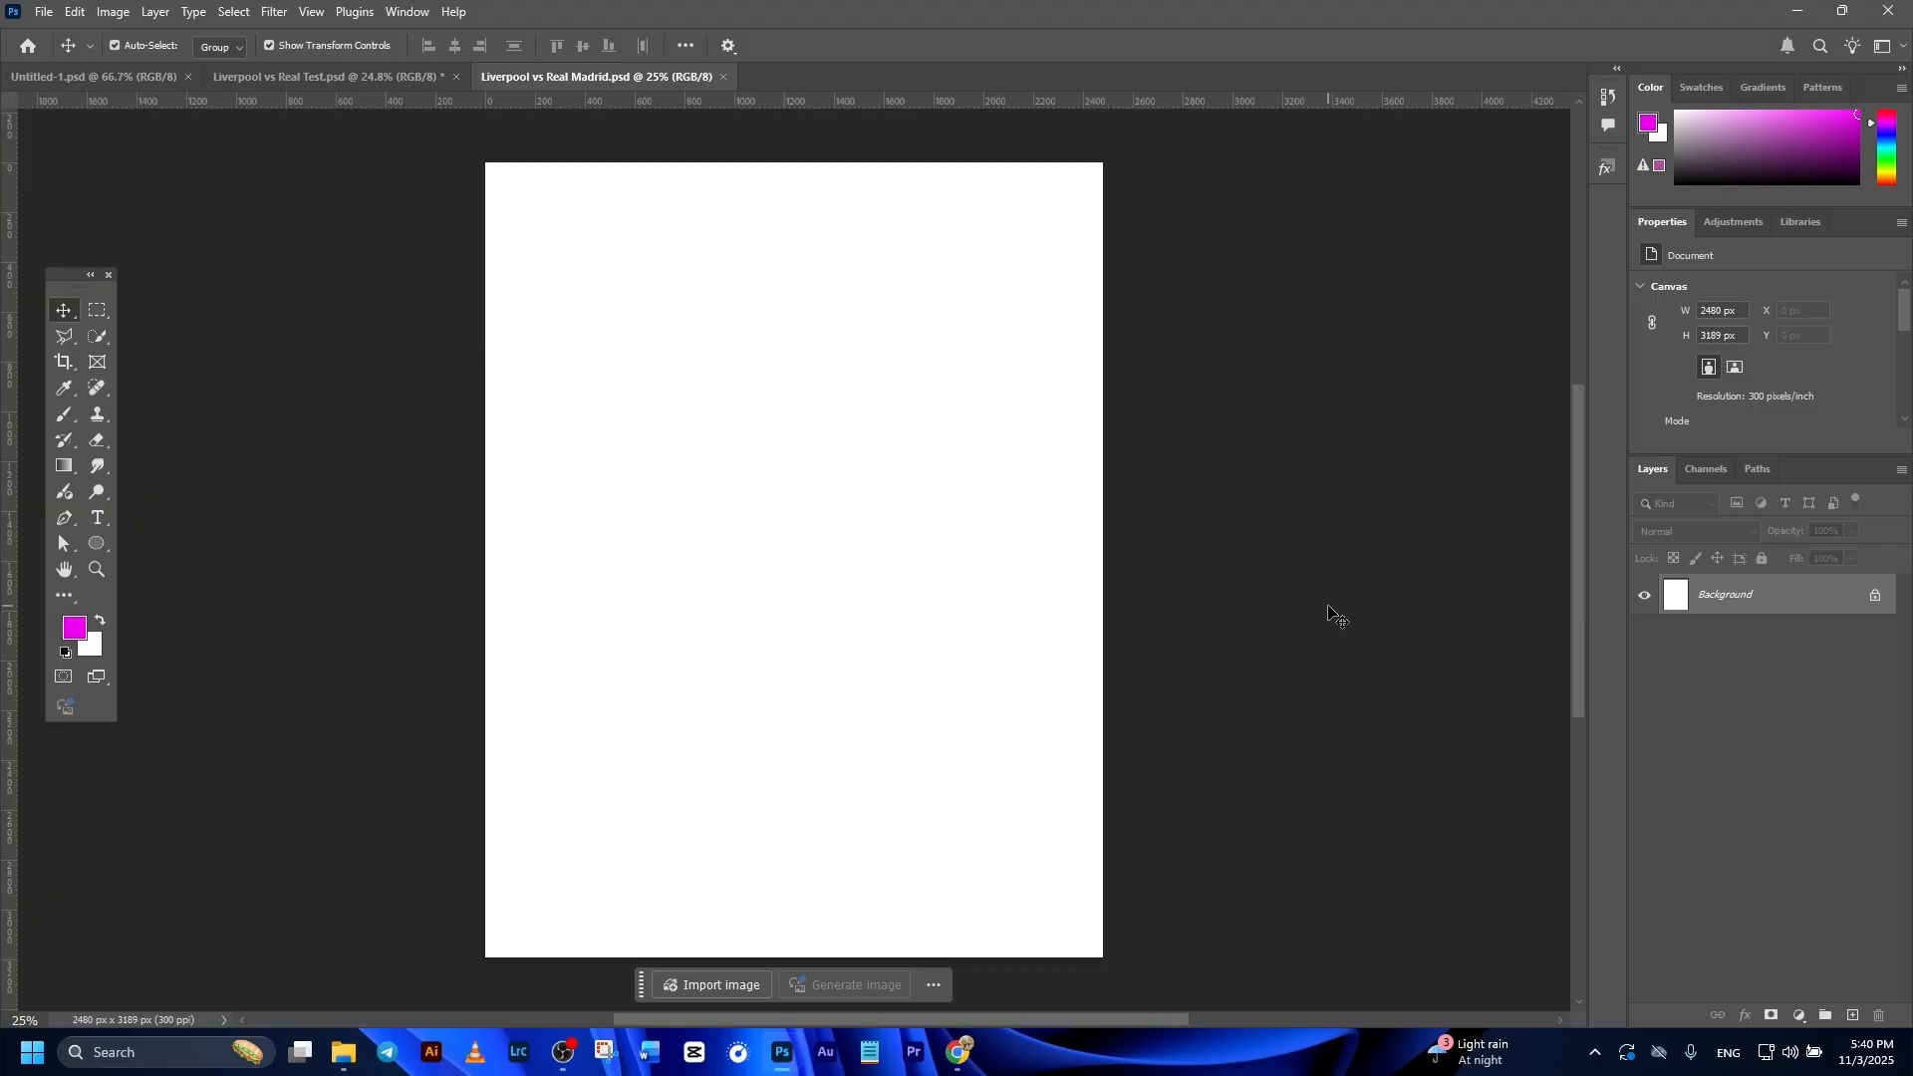
# Add a new guide layout with 70 px margins on all sides and the guide color set to 00ffcc.
pyautogui.click(312, 11)
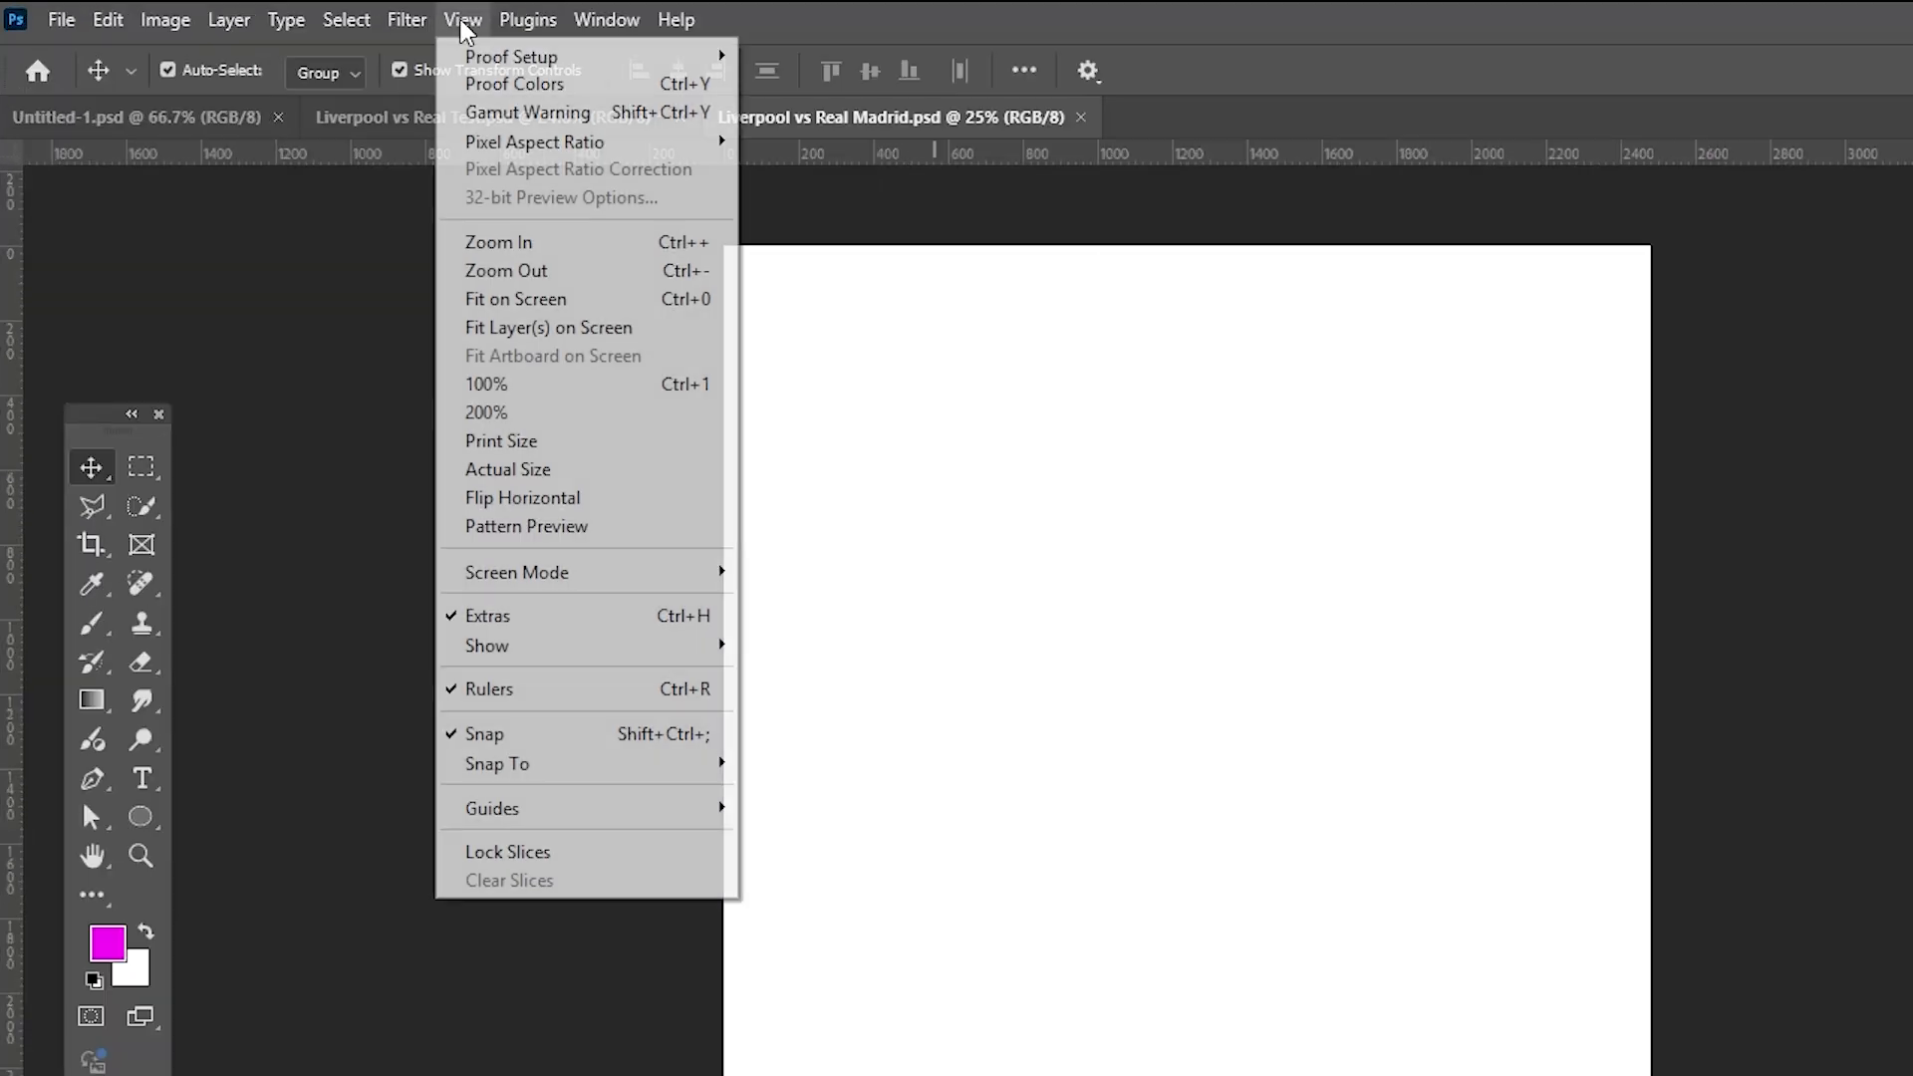
pyautogui.moveTo(384, 541)
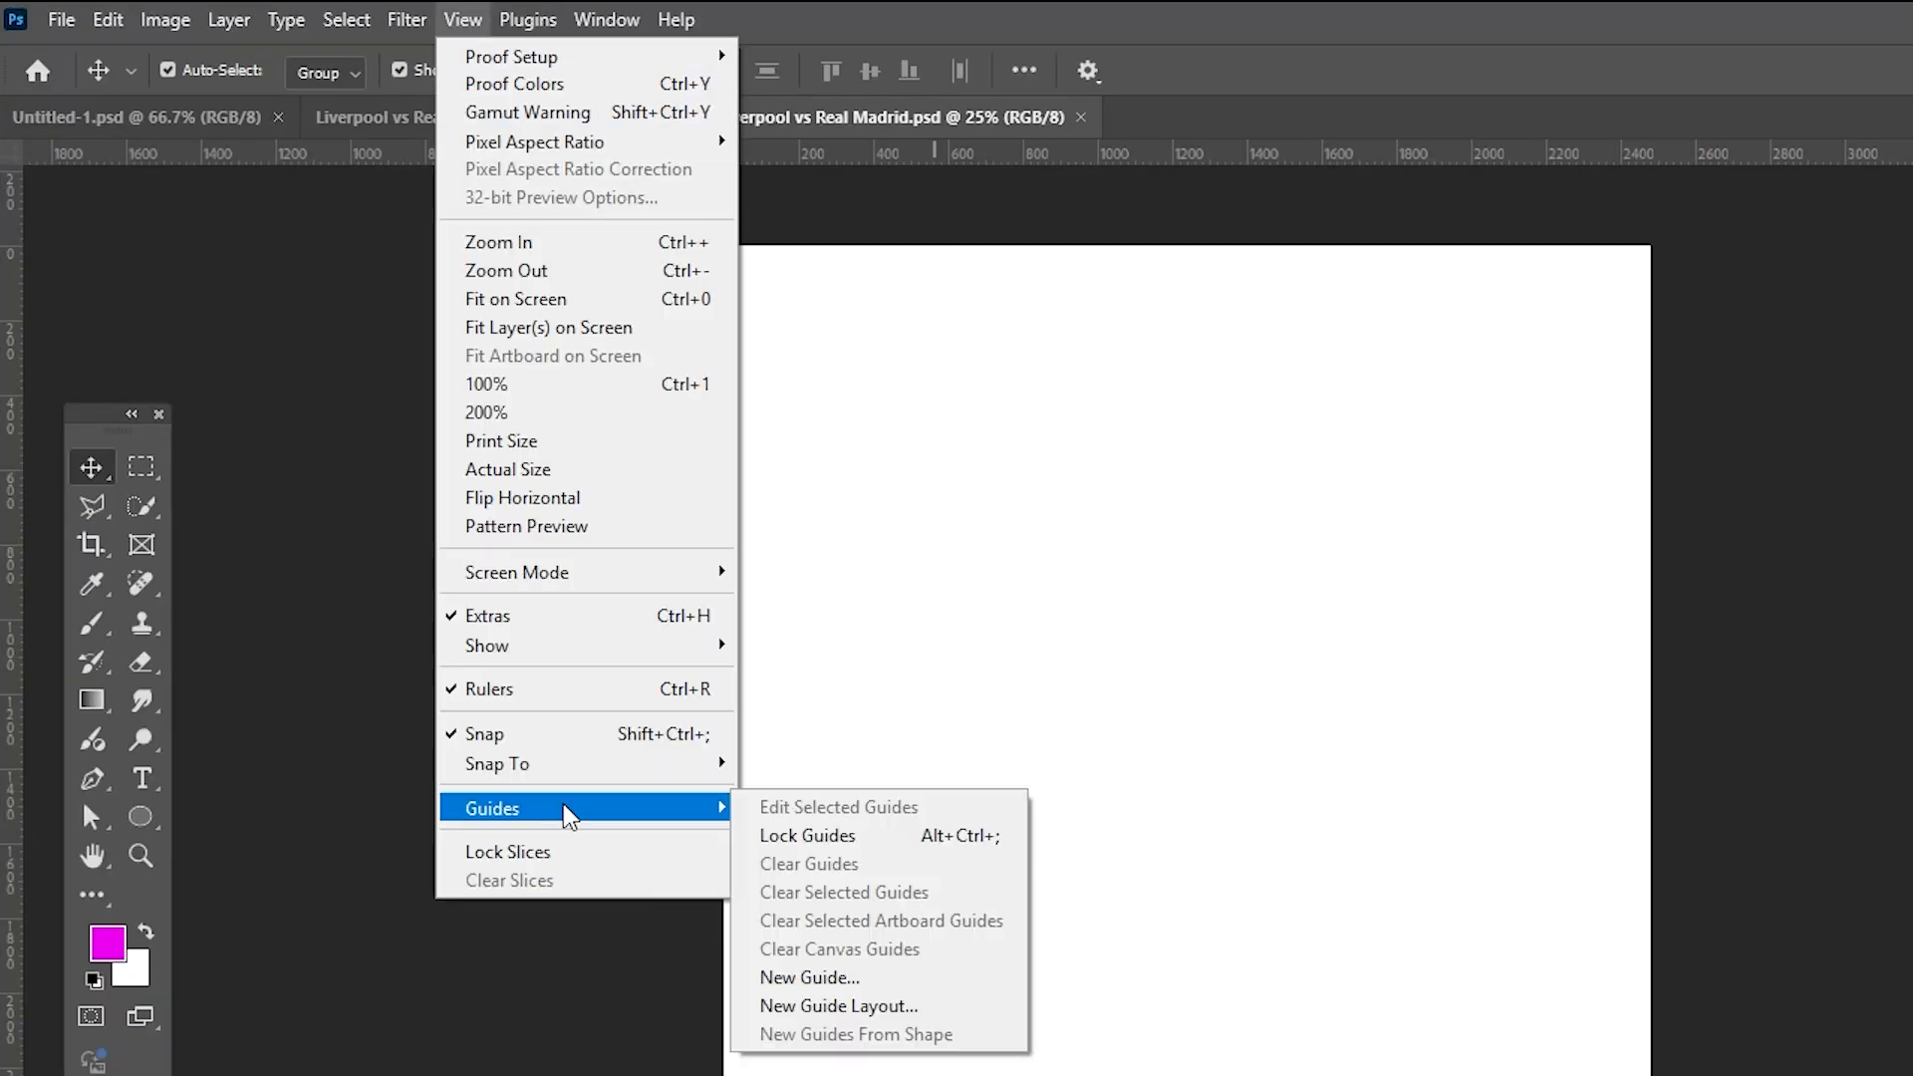
pyautogui.click(847, 1007)
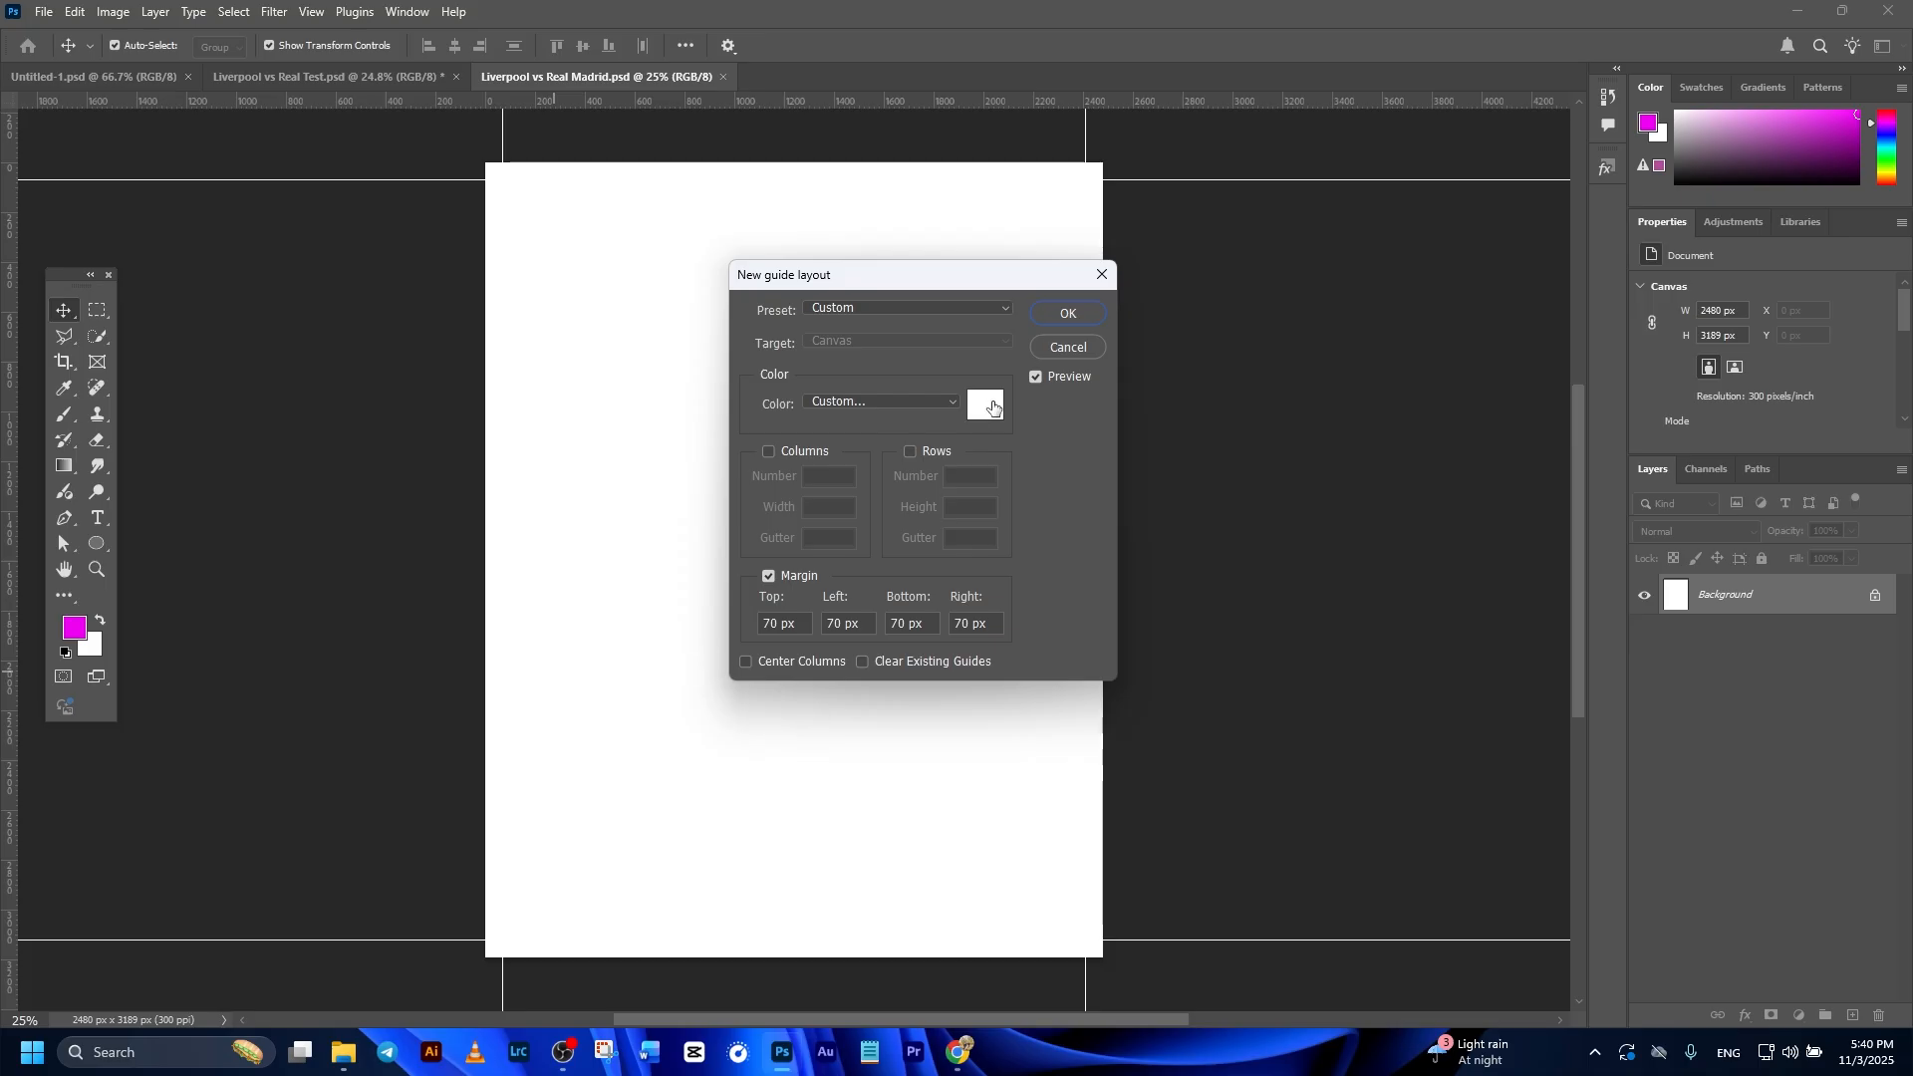
pyautogui.click(992, 407)
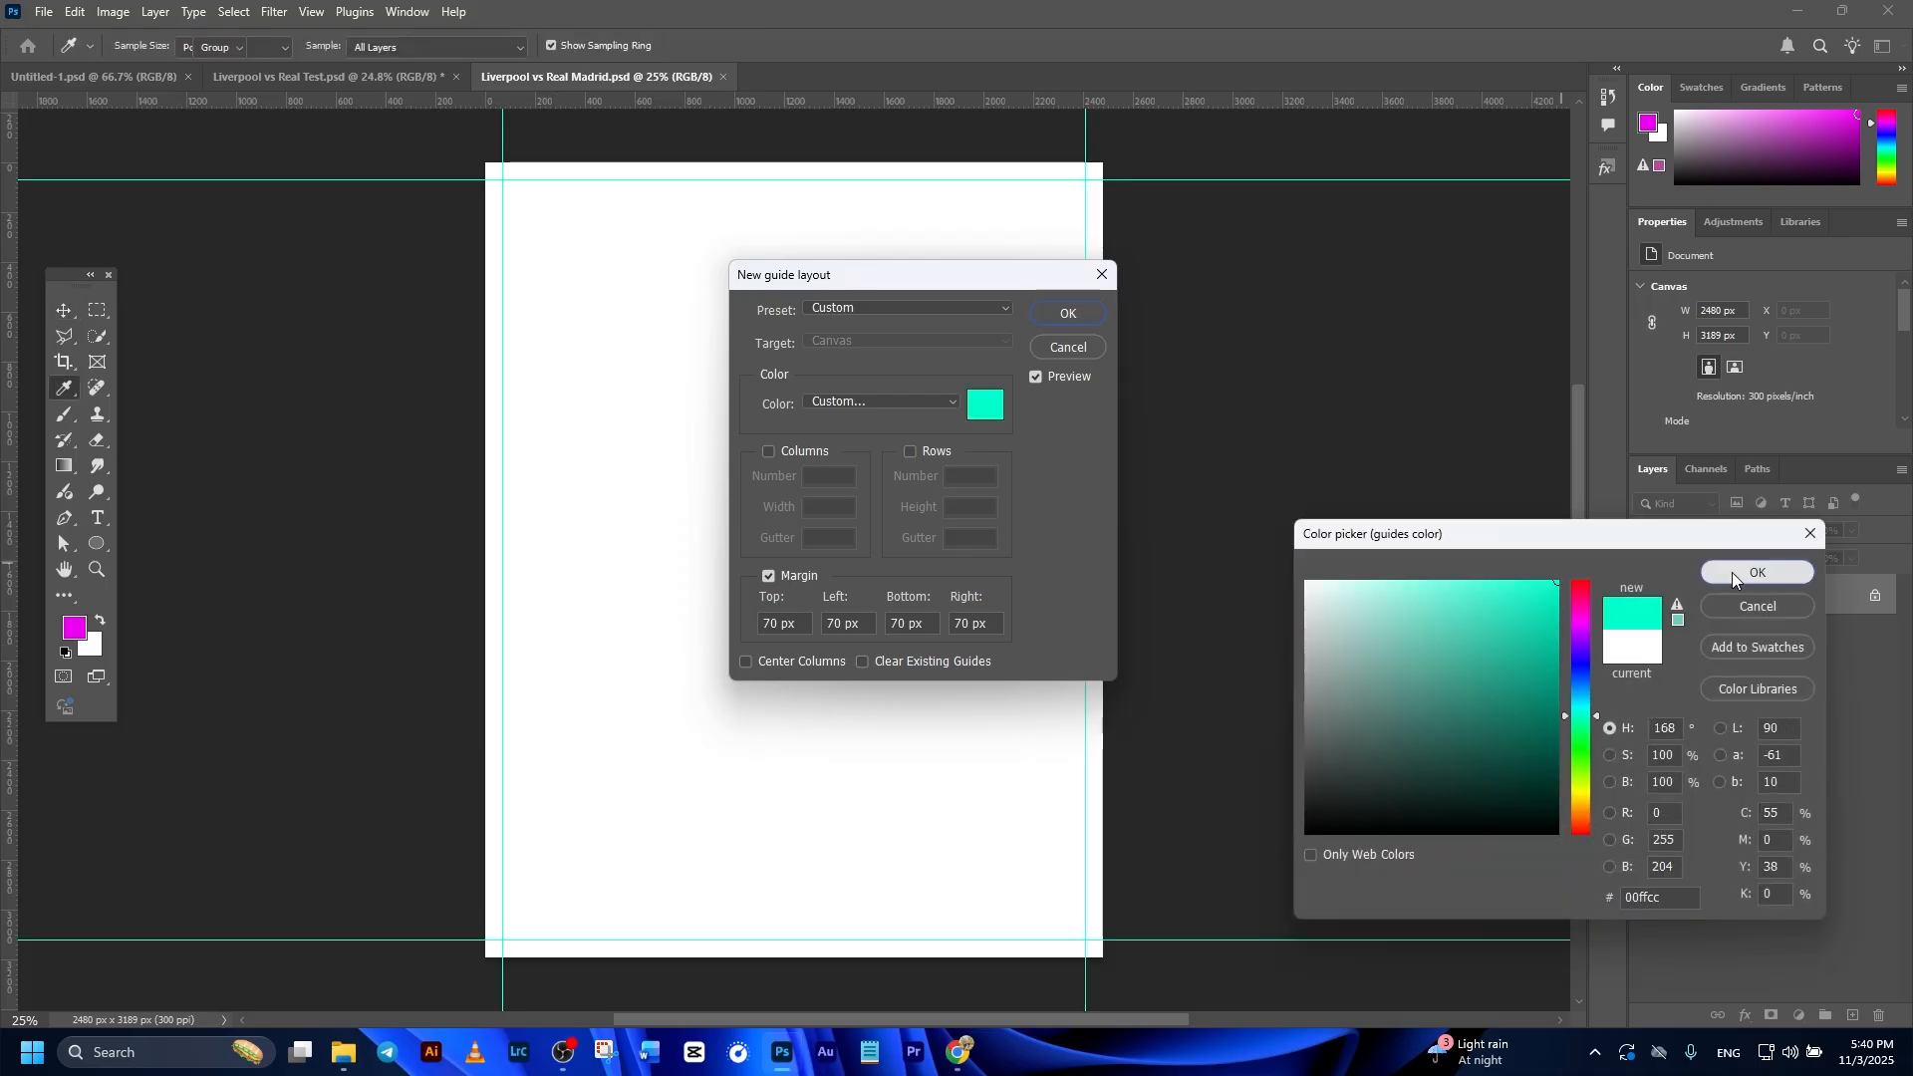
pyautogui.click(1736, 575)
pyautogui.click(769, 574)
pyautogui.click(771, 575)
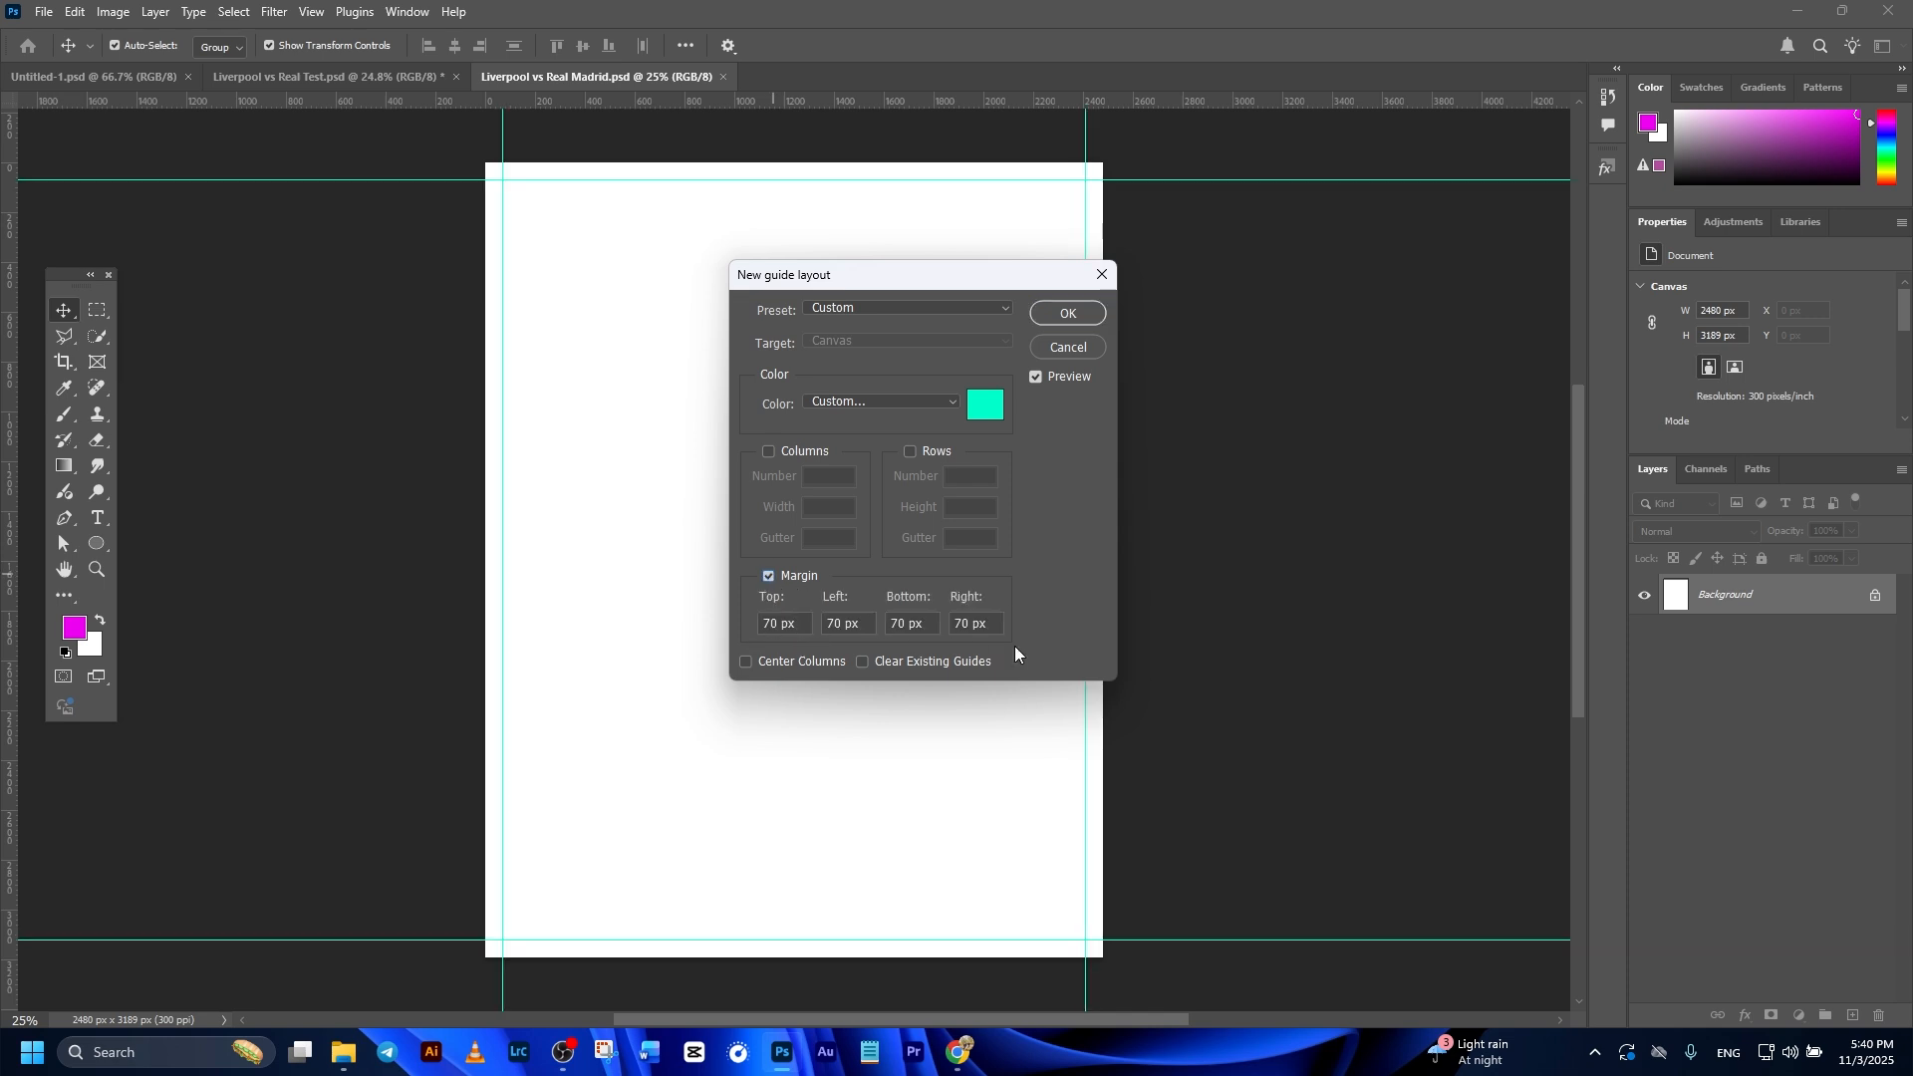
pyautogui.click(1068, 312)
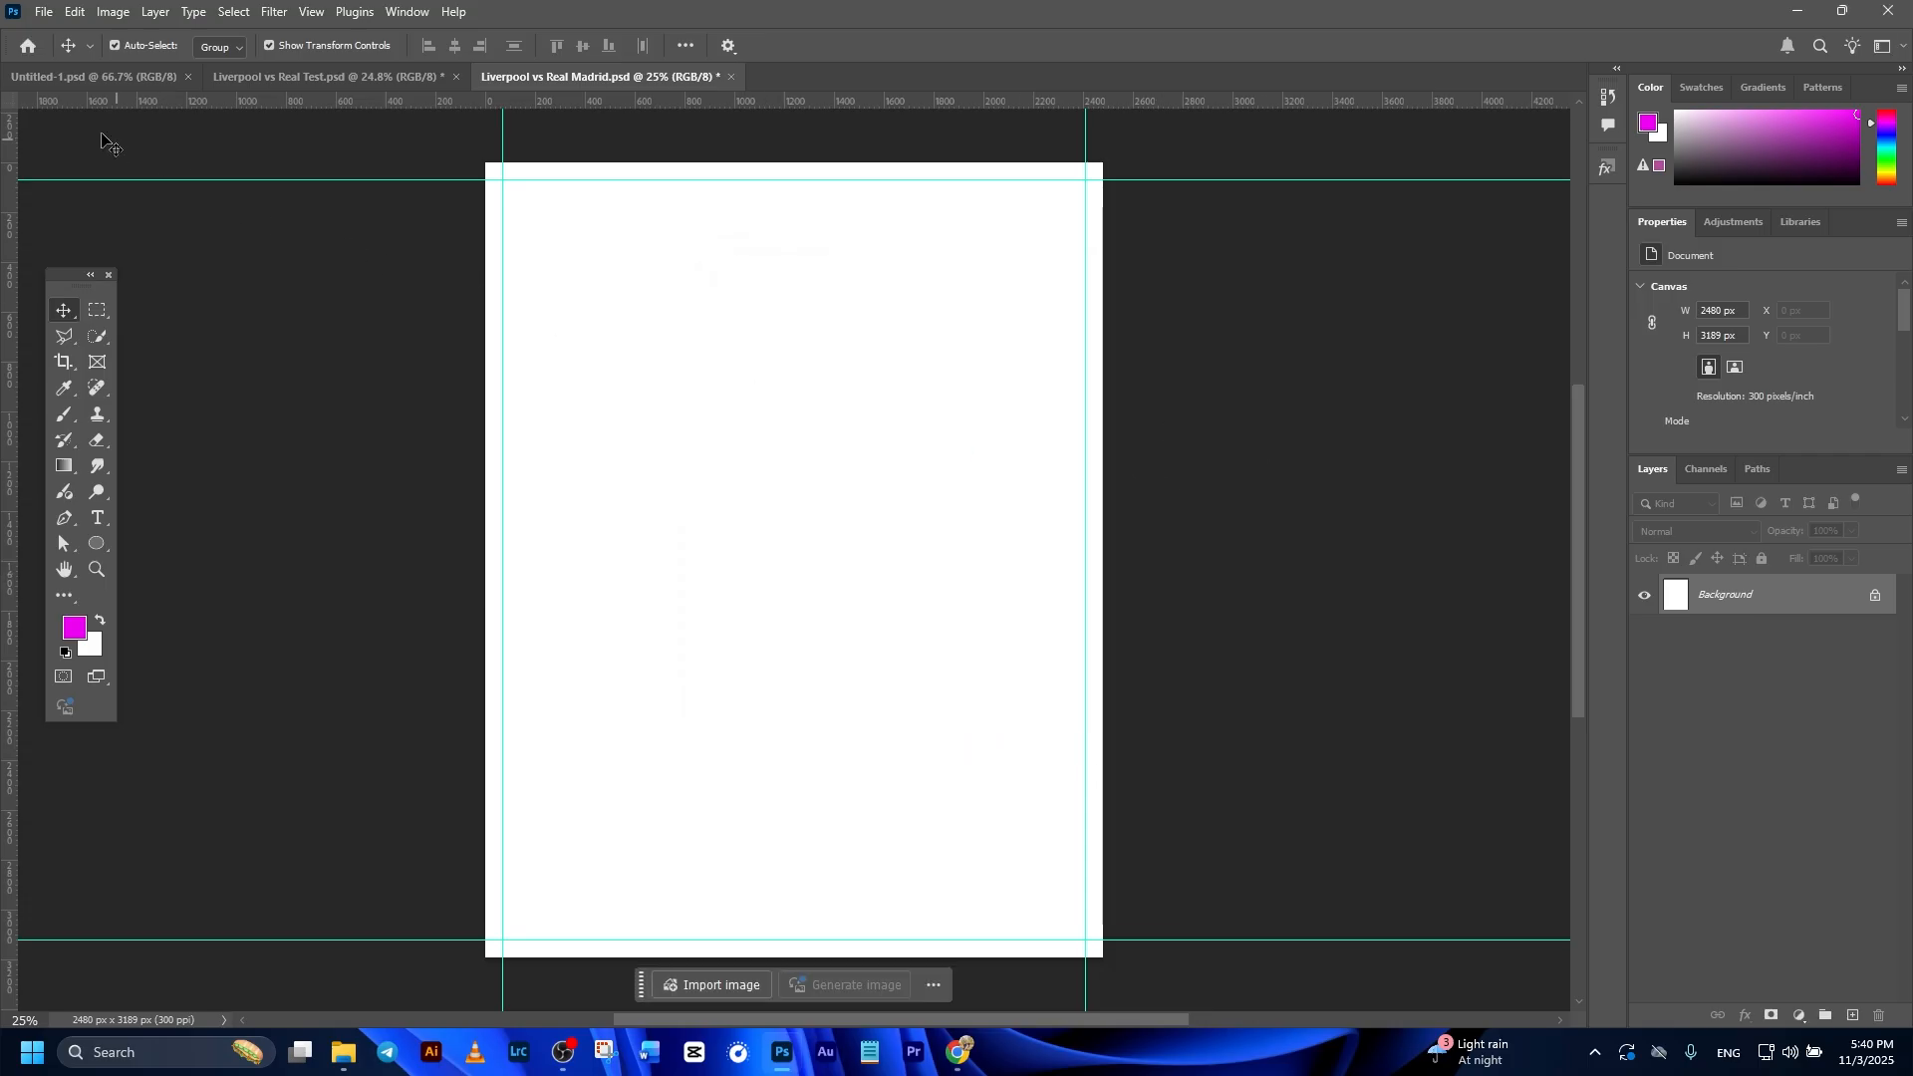
# Review the three design points in Untitled-1.psd and return to the Liverpool vs Real Madrid document.
pyautogui.click(56, 82)
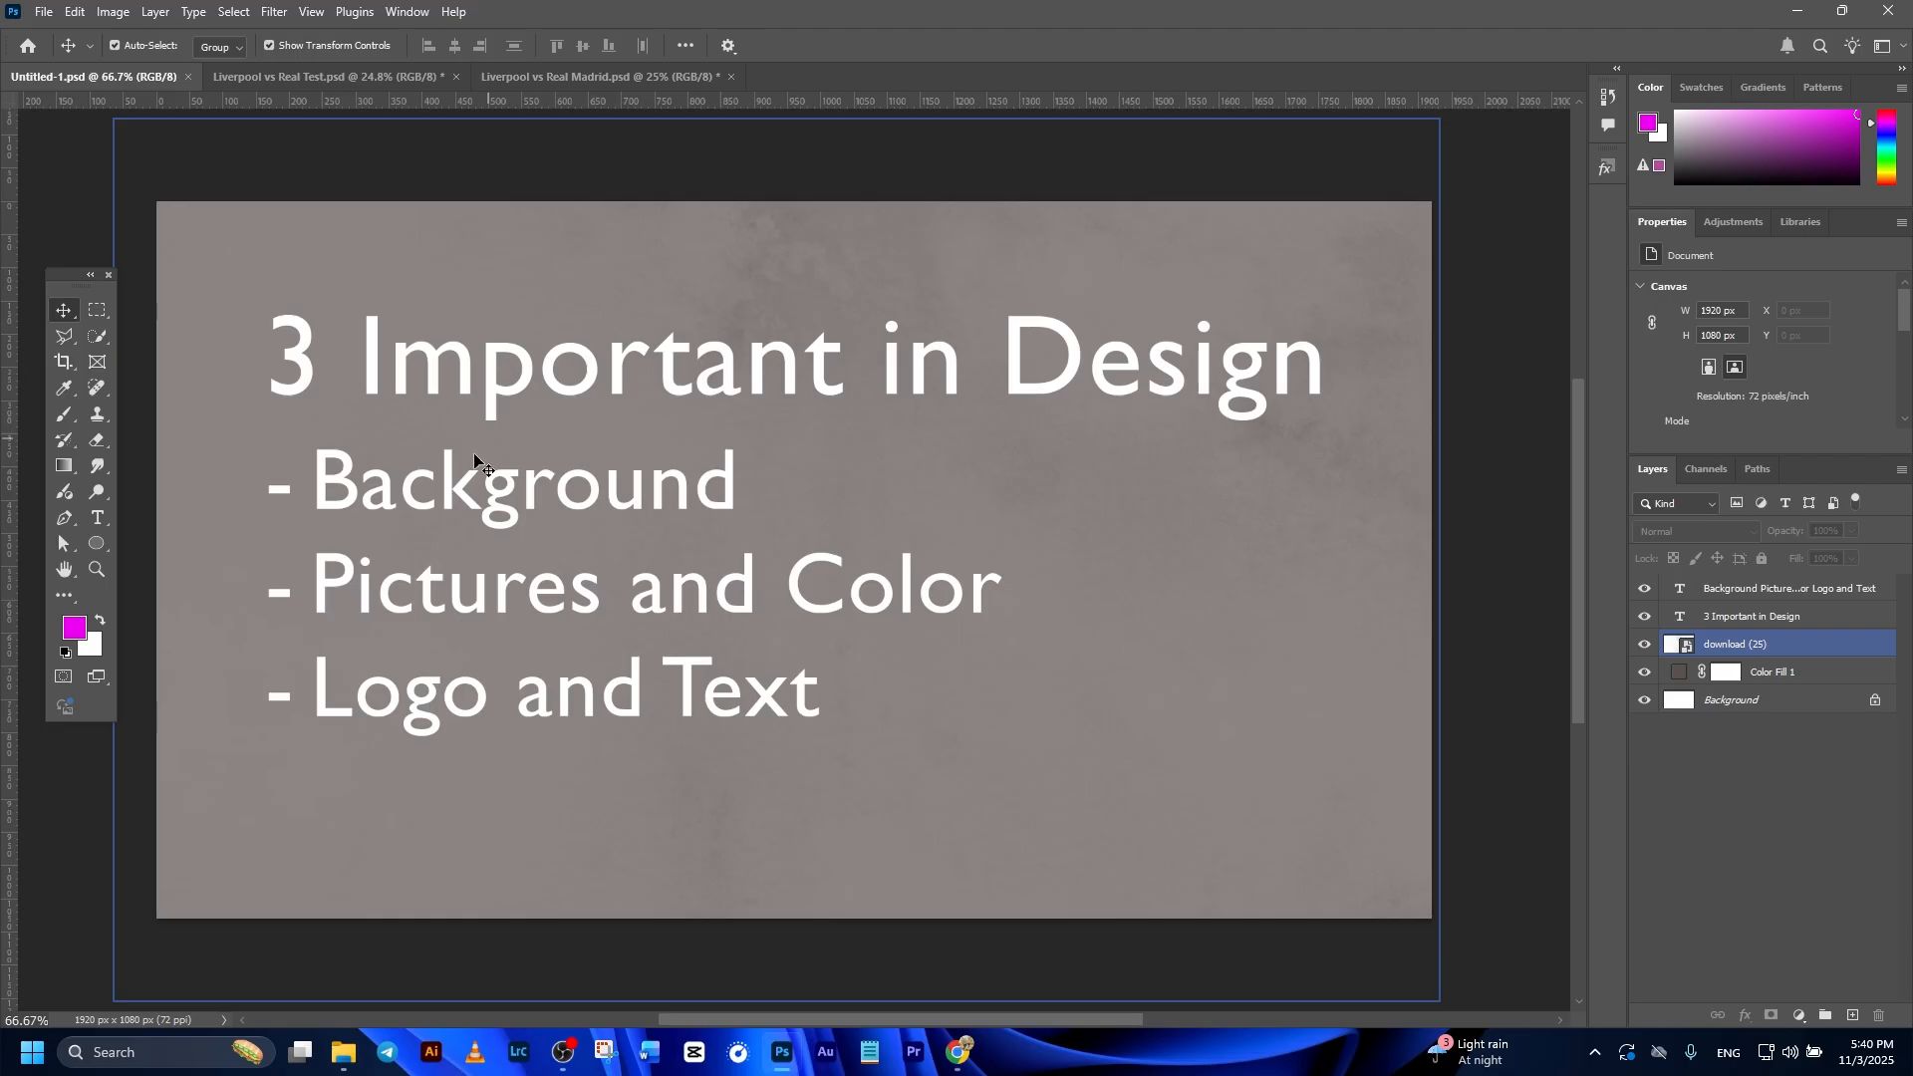
pyautogui.click(321, 575)
pyautogui.click(598, 77)
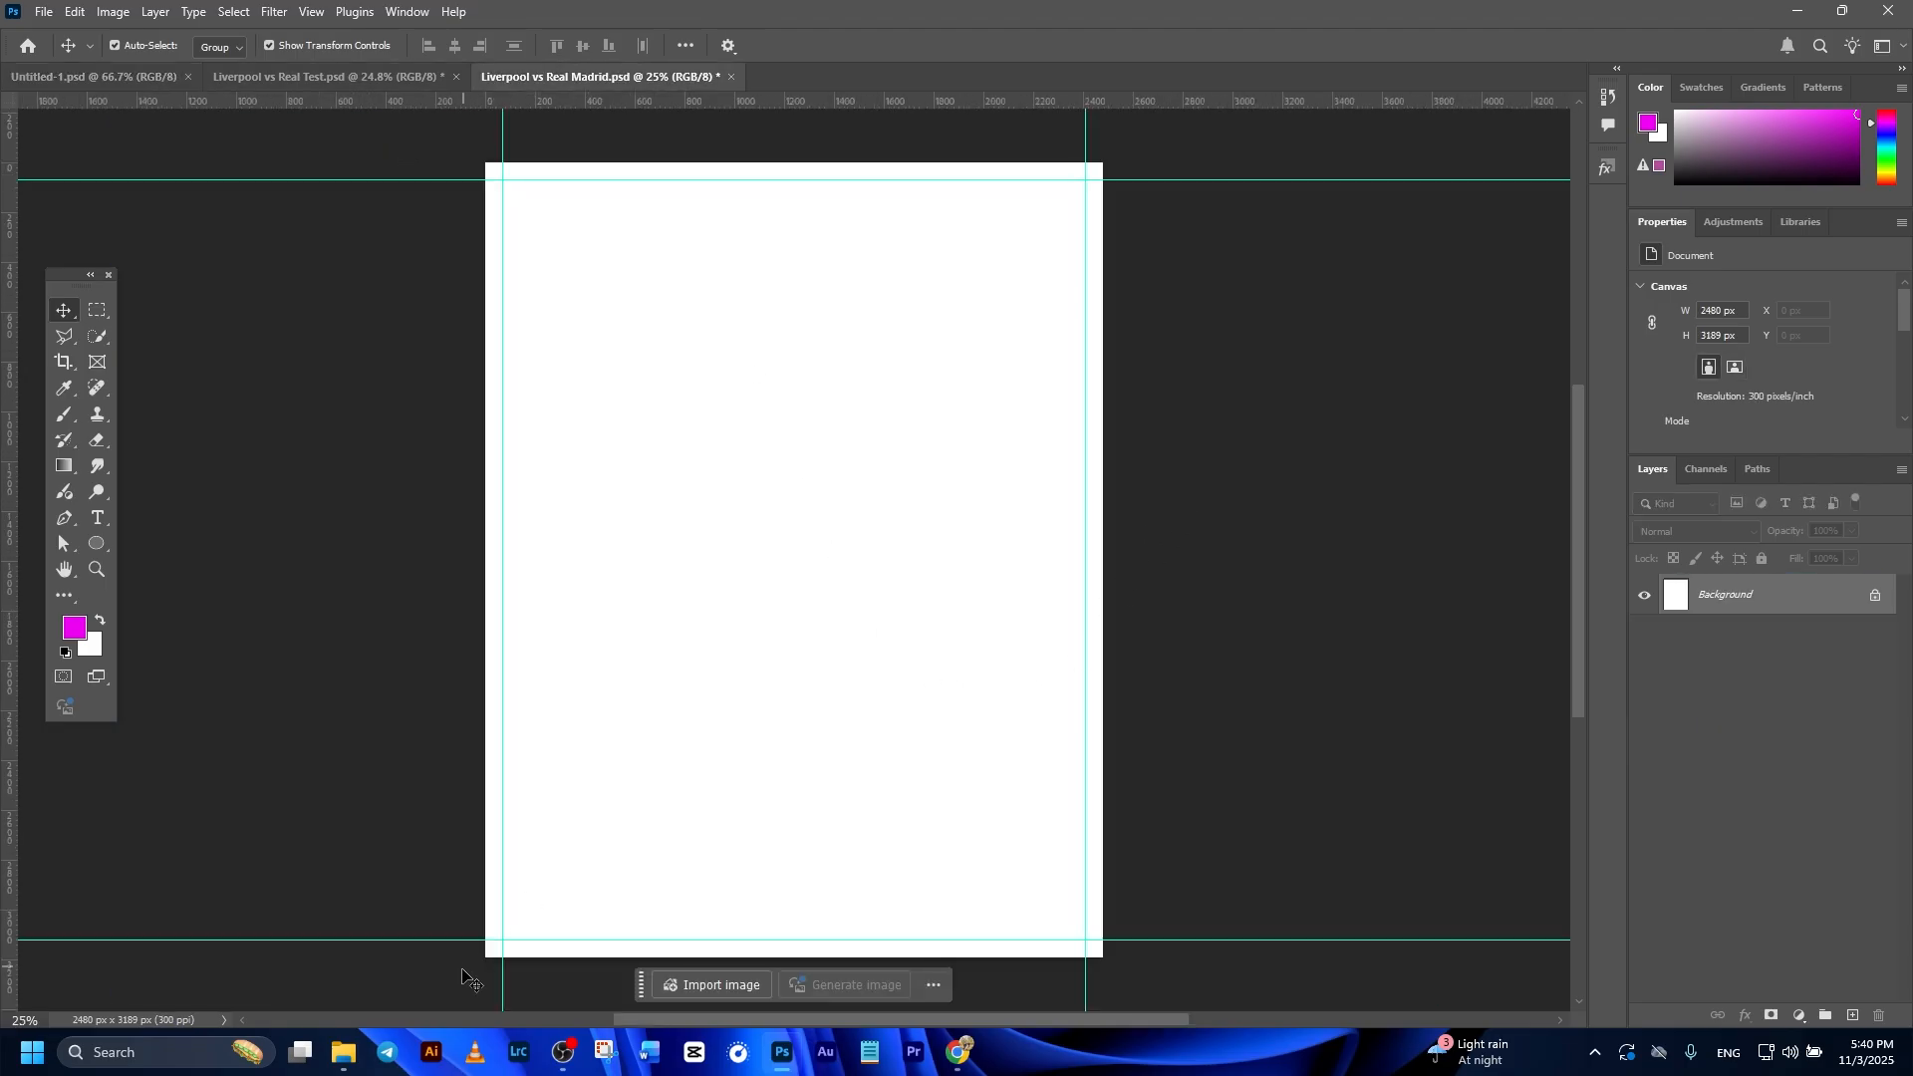
# Switch to File Explorer and look over the background images in the BG folder.
pyautogui.click(342, 1053)
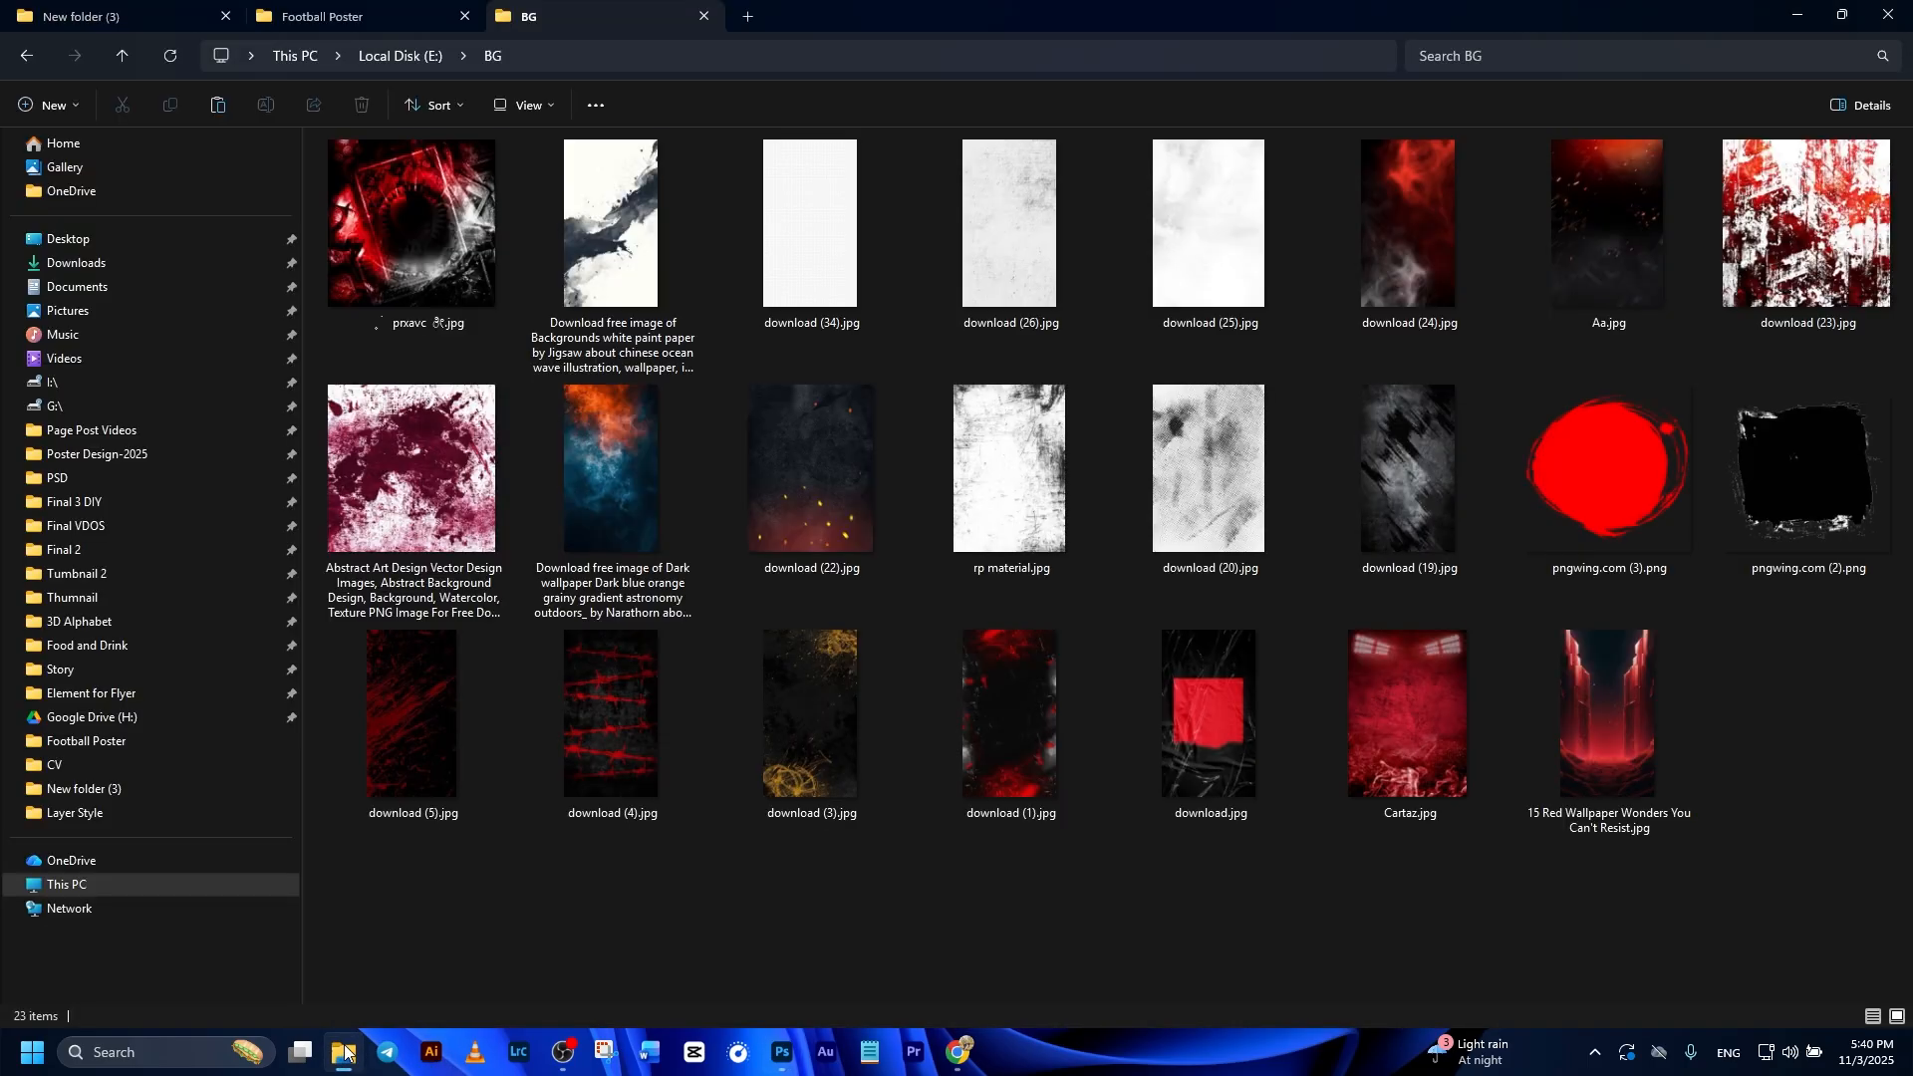
pyautogui.click(438, 284)
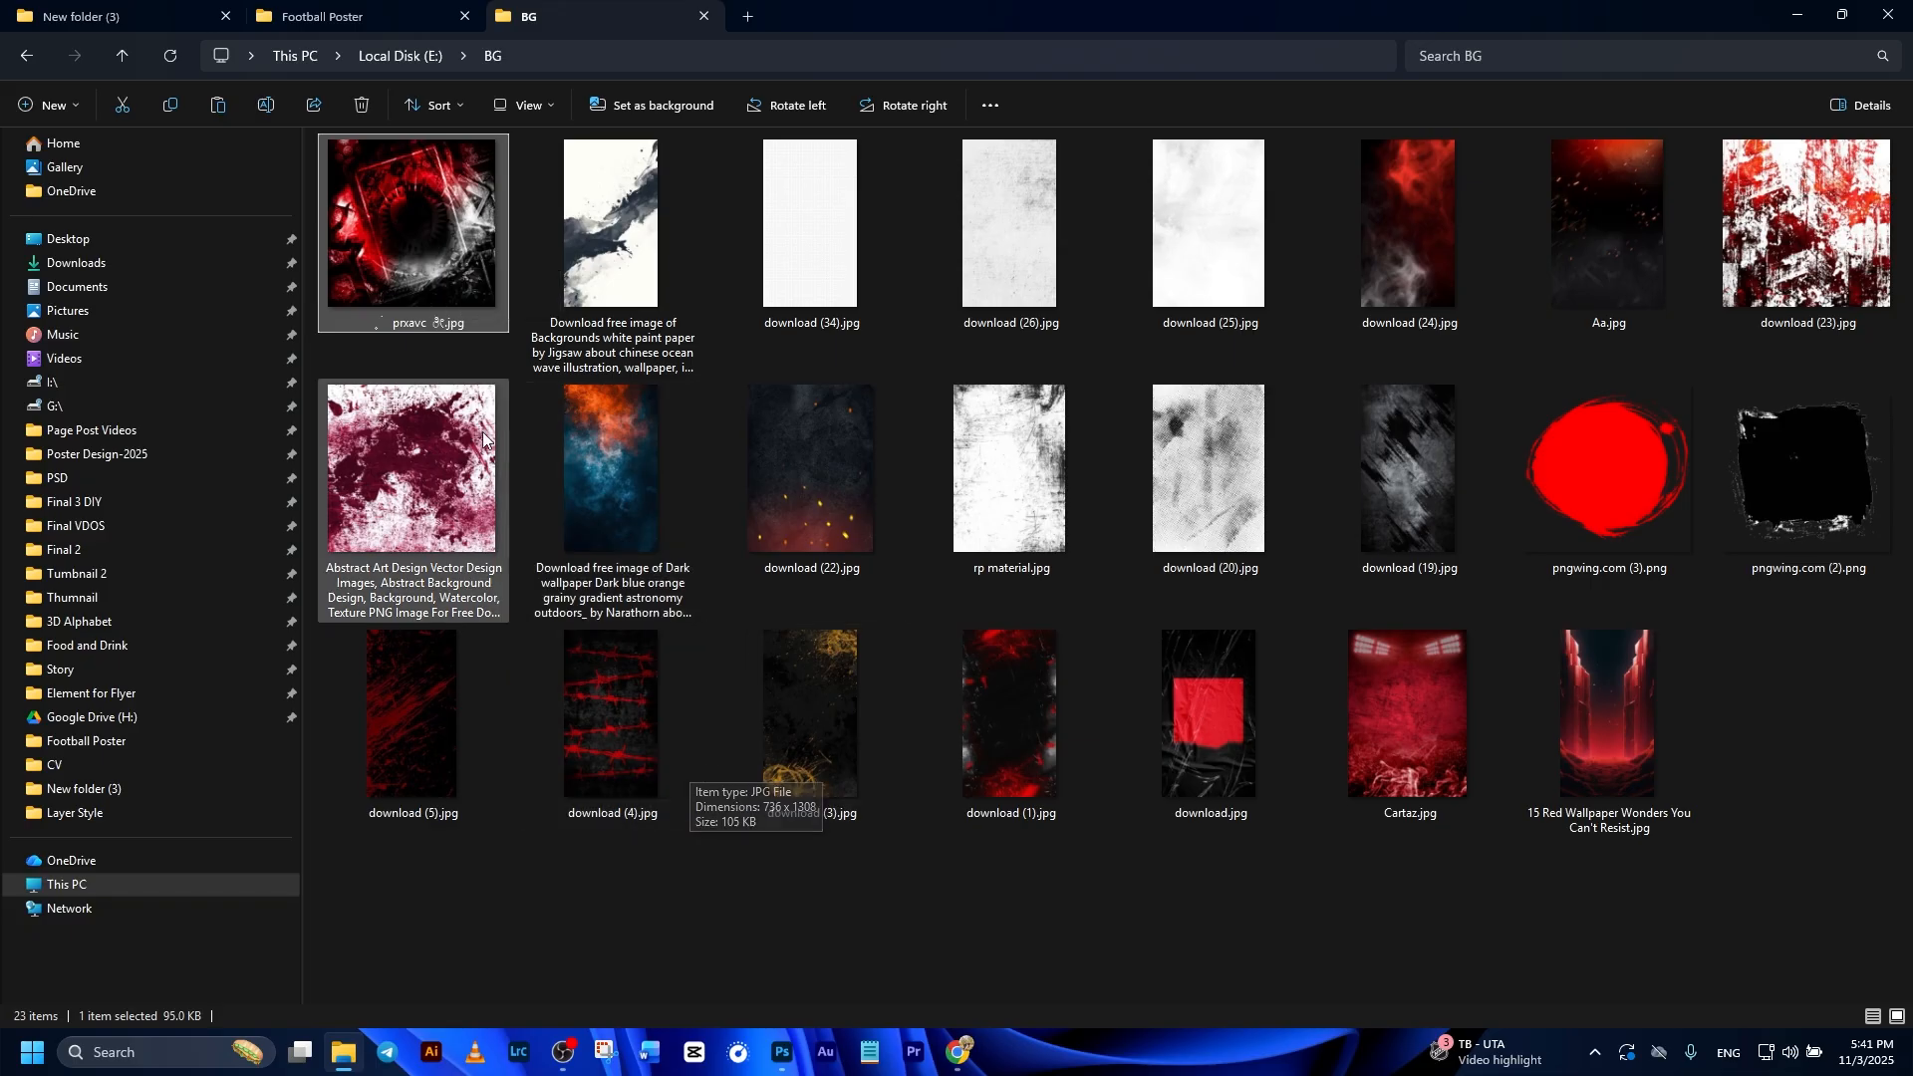
# Switch to Pinterest in Chrome, search for "background" and browse the images for poster backgrounds.
pyautogui.click(960, 1053)
pyautogui.click(330, 107)
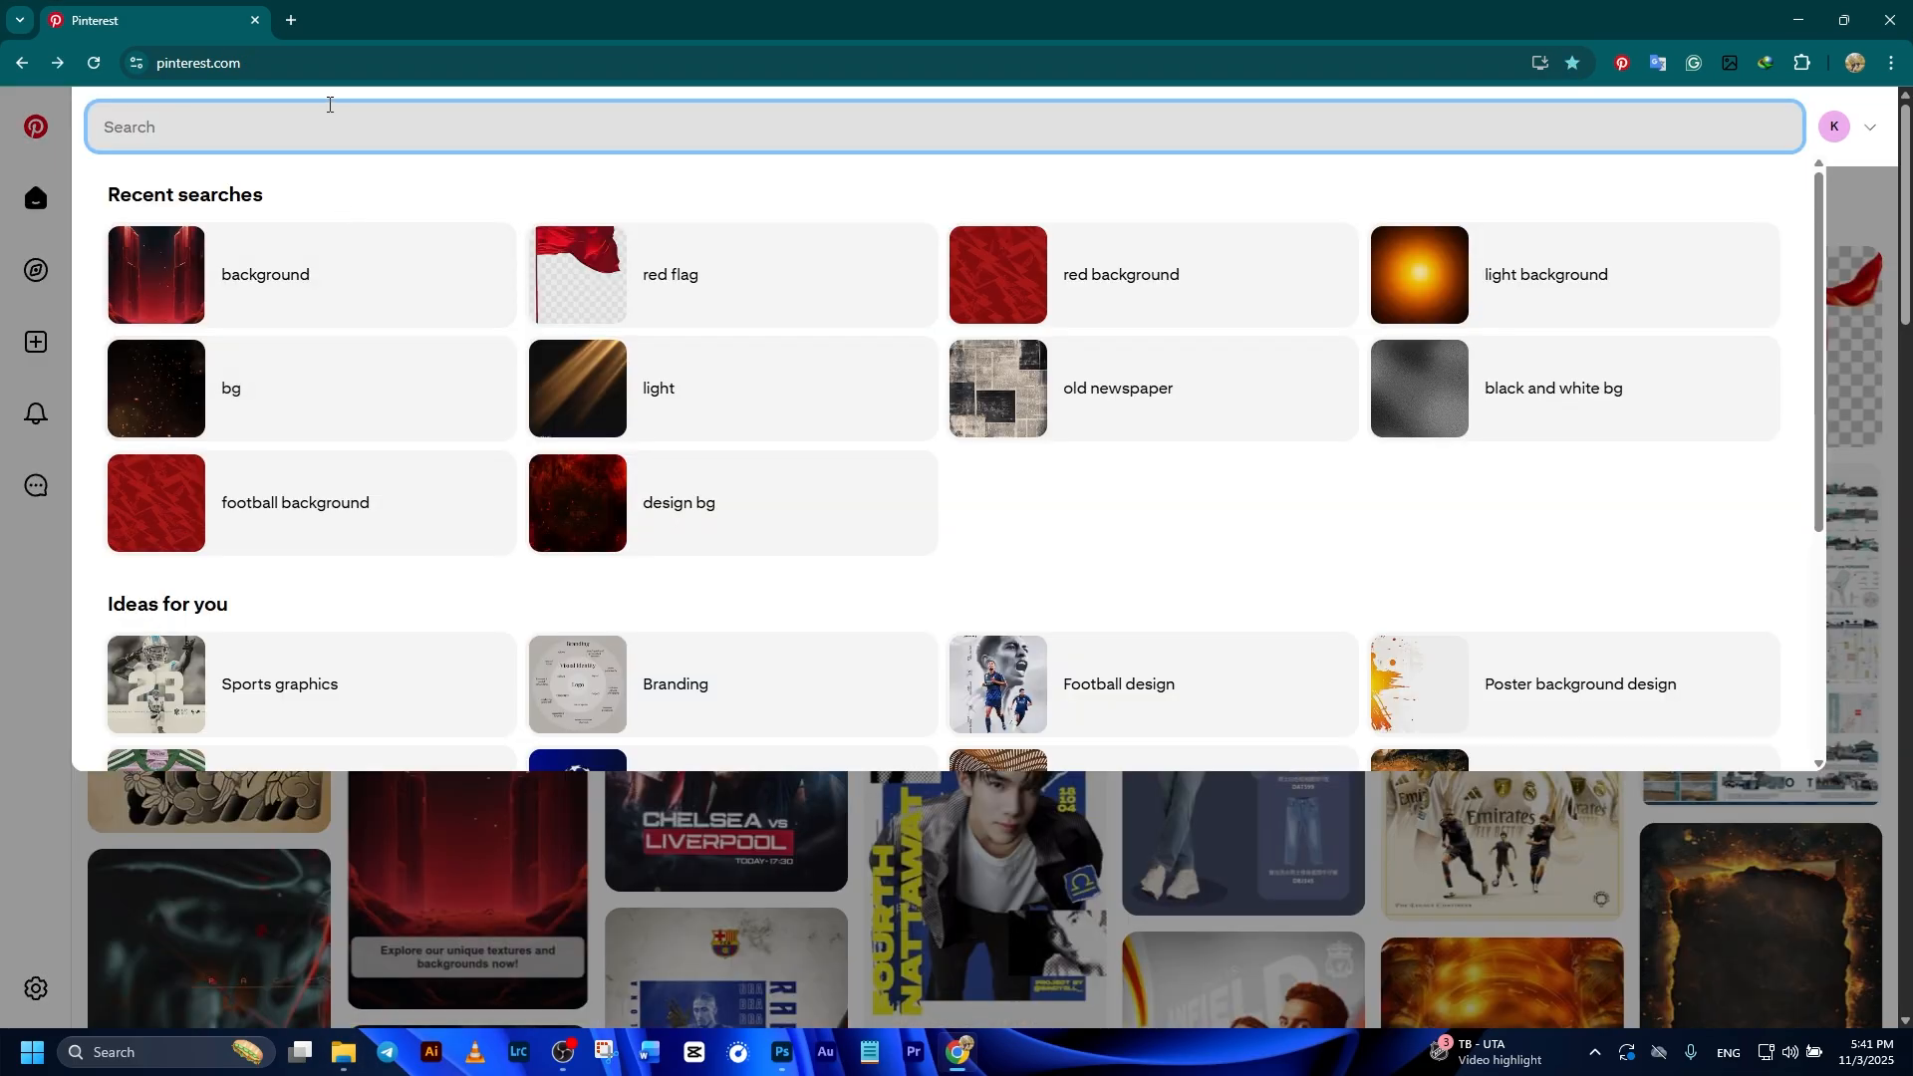
pyautogui.write('Ba')
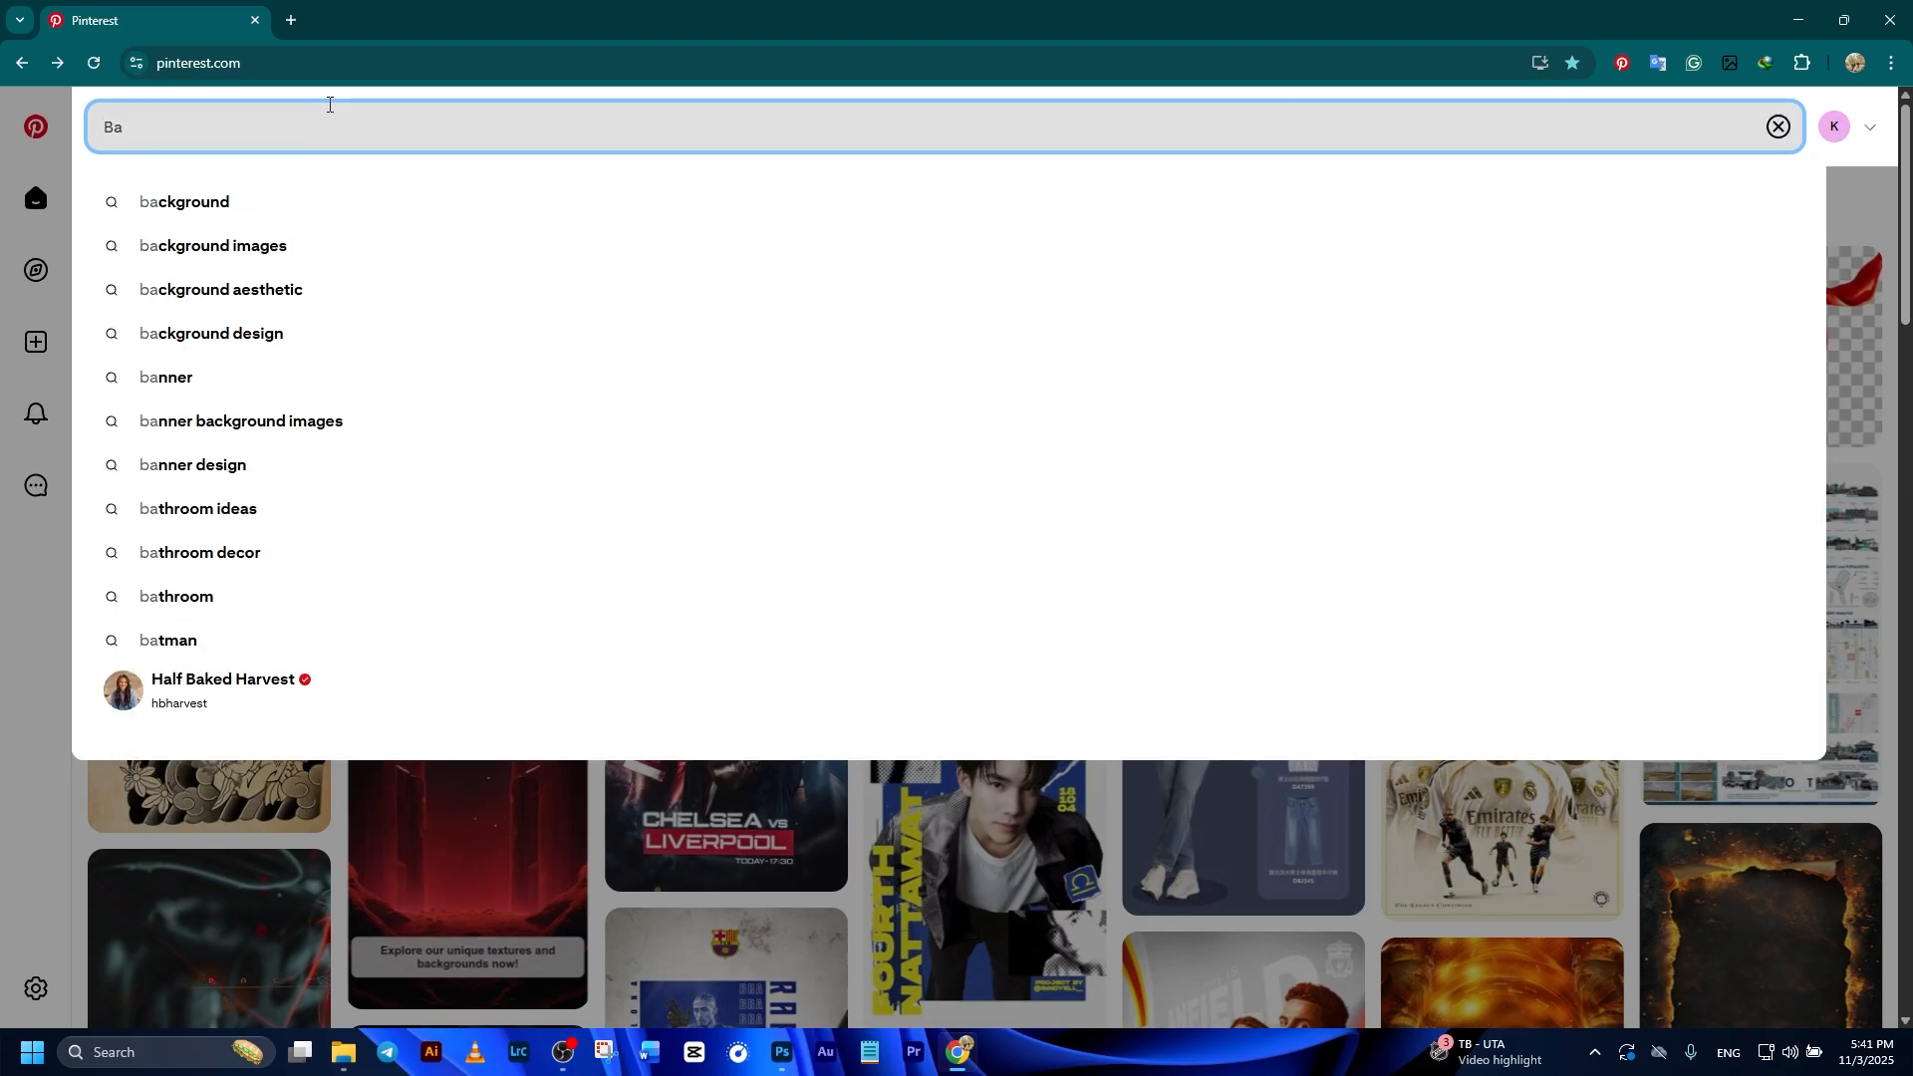
pyautogui.click(301, 201)
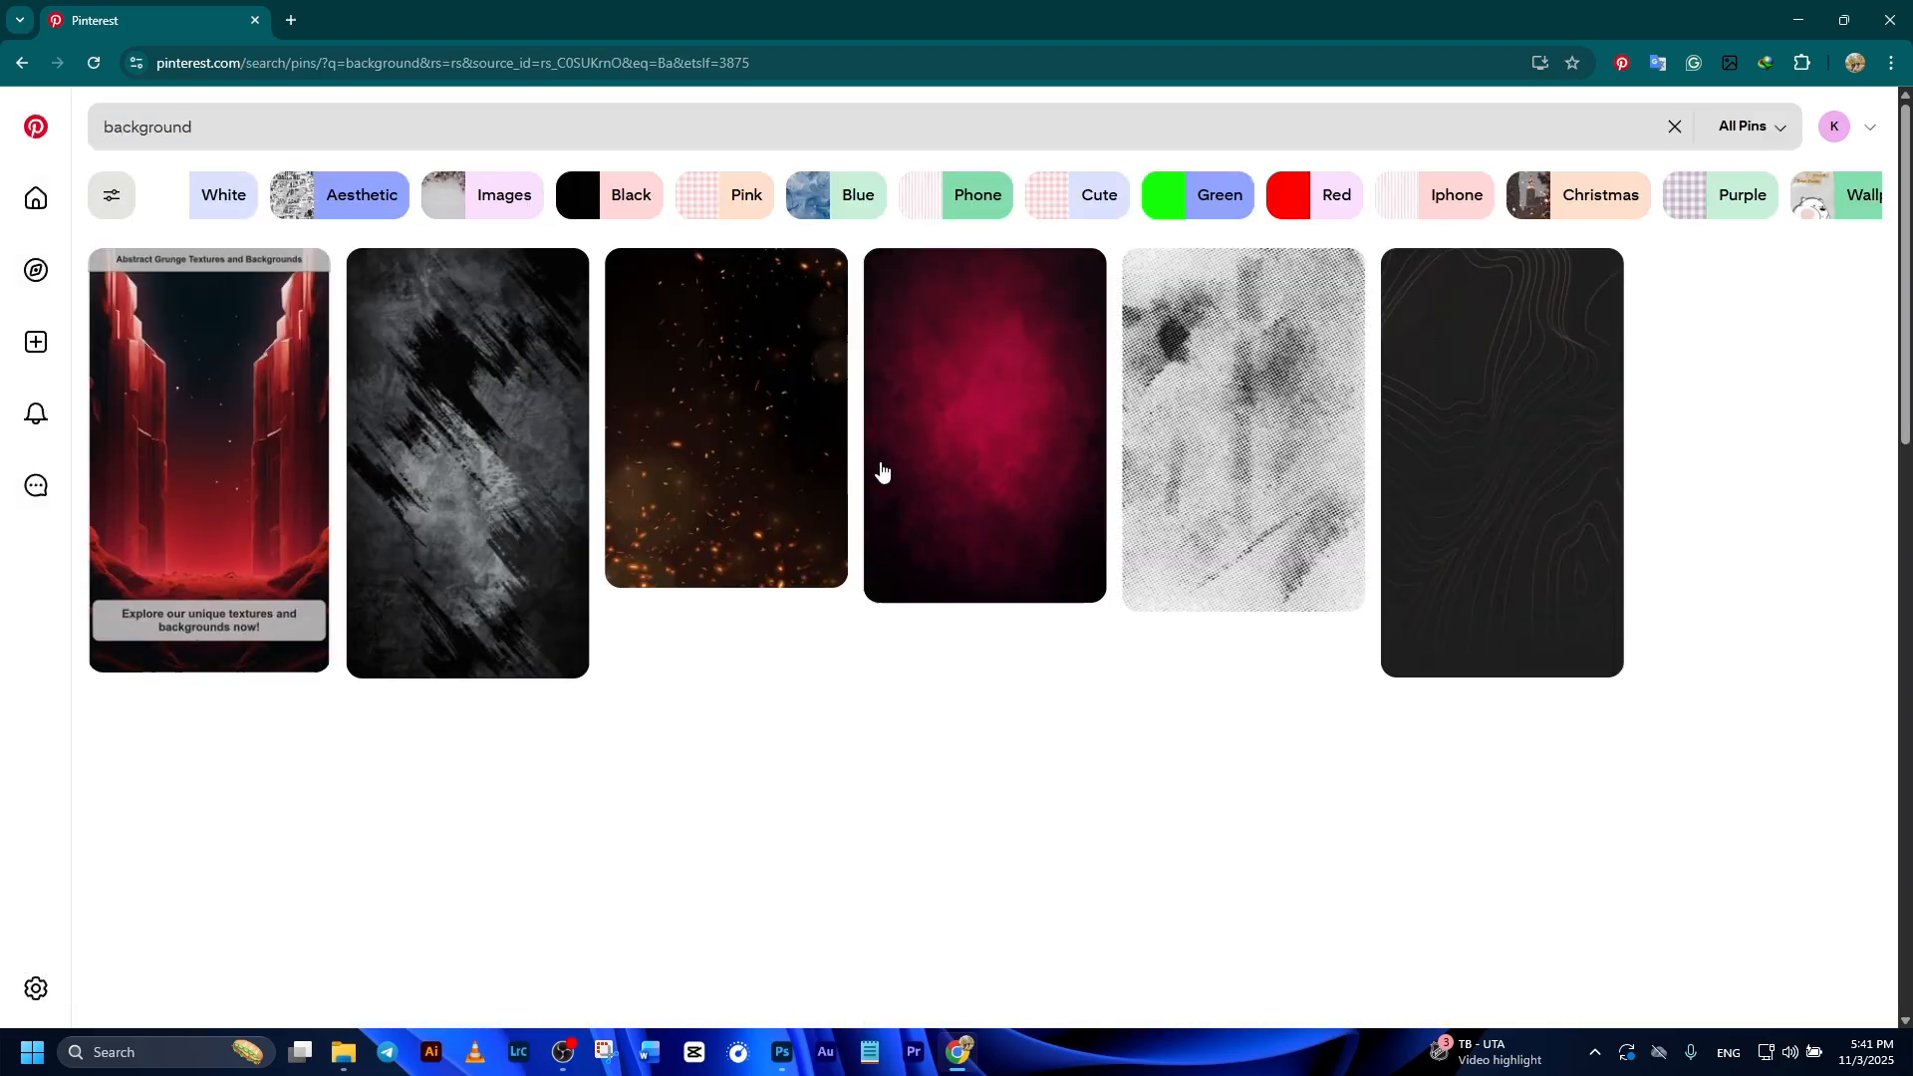
pyautogui.scroll(-8, 1127, 498)
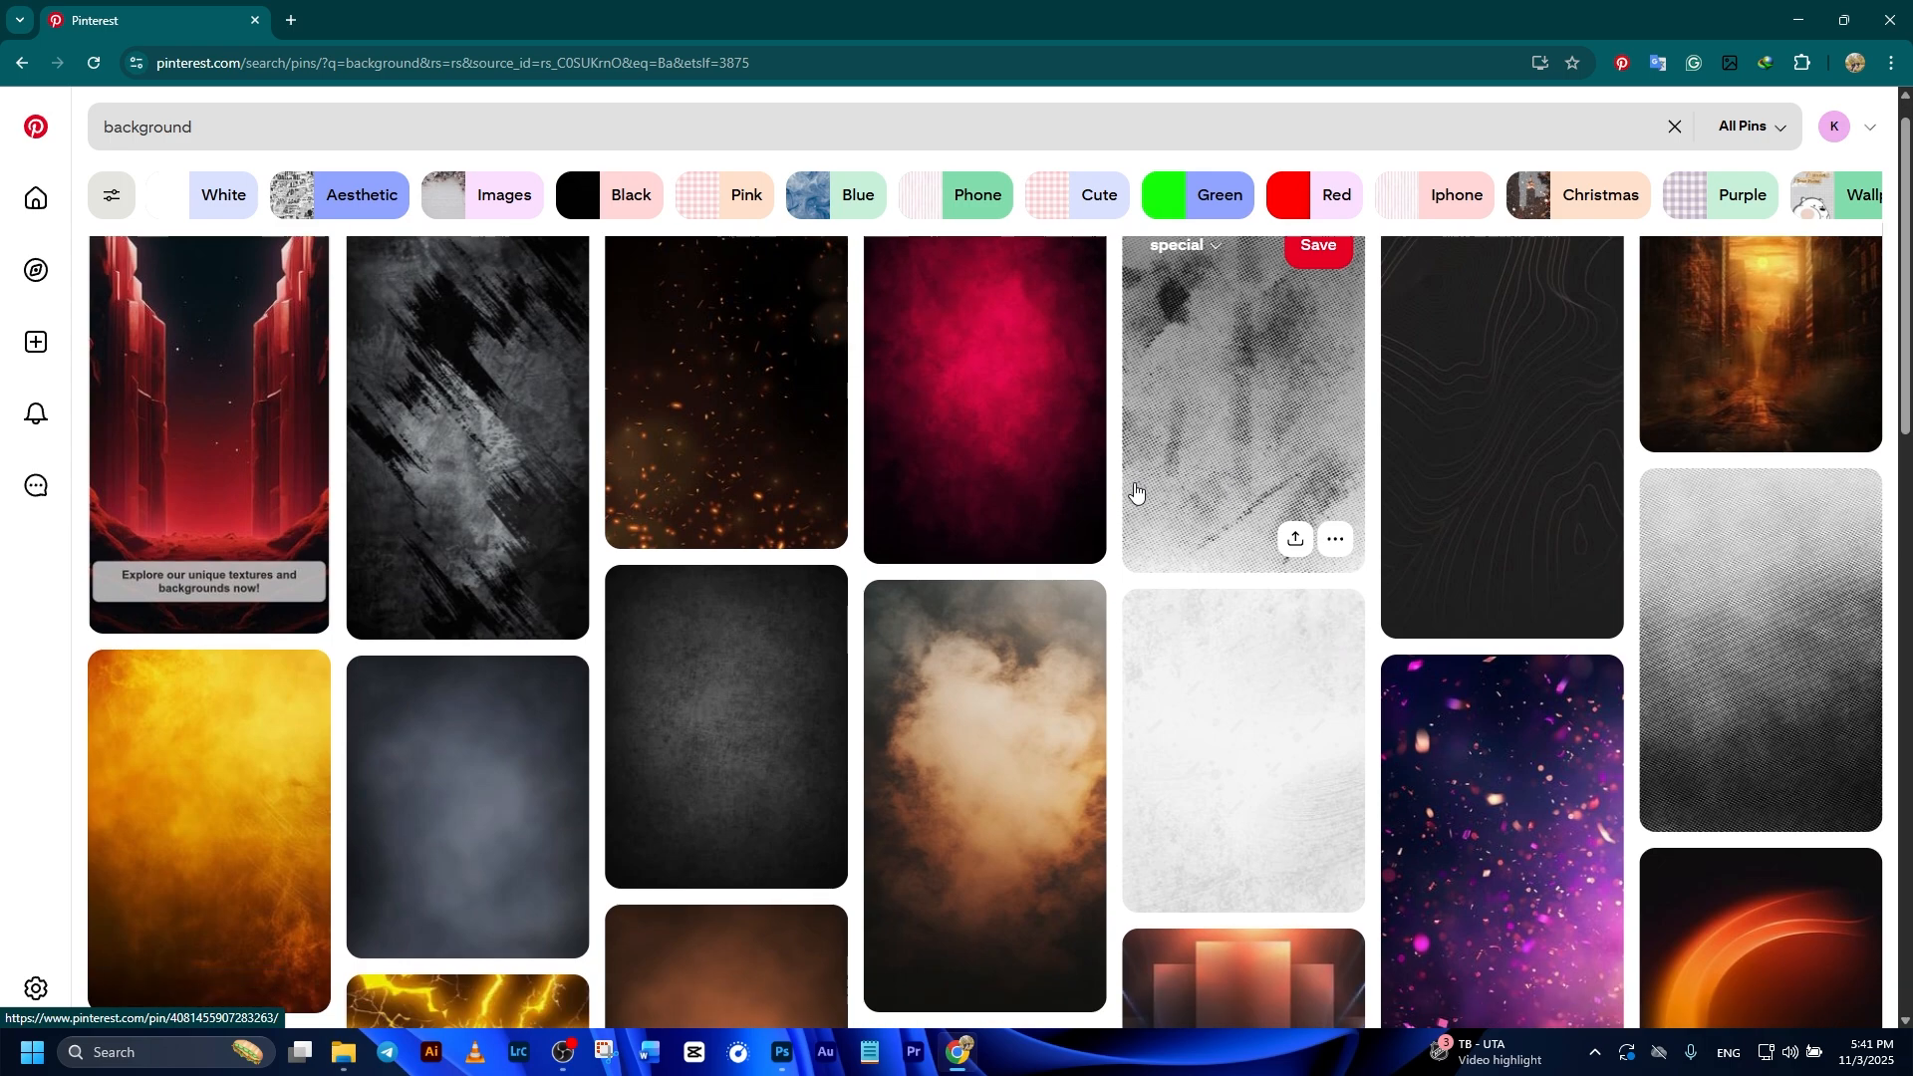
pyautogui.scroll(-12, 1123, 508)
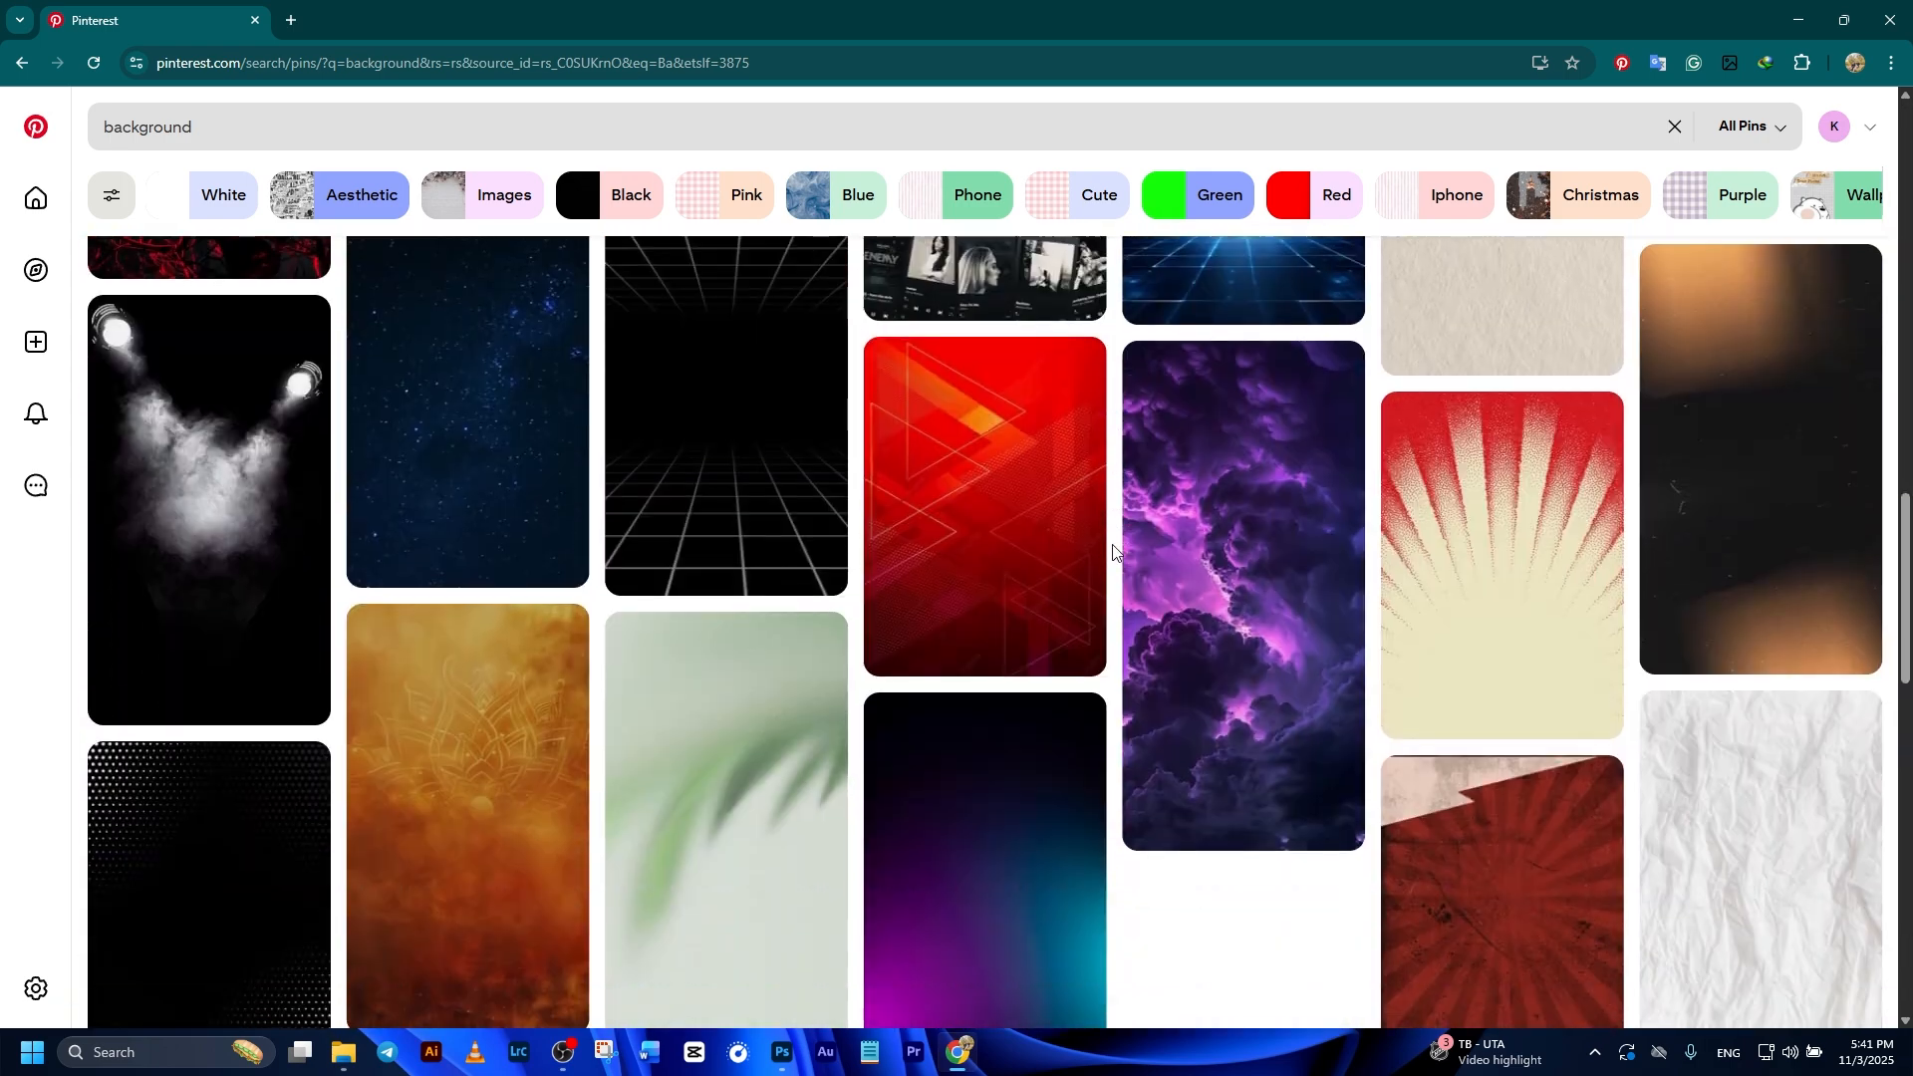
# Look through more of the Pinterest background results and return to the BG folder in File Explorer.
pyautogui.scroll(3, 1033, 648)
pyautogui.scroll(-5, 1385, 608)
pyautogui.scroll(1, 1315, 603)
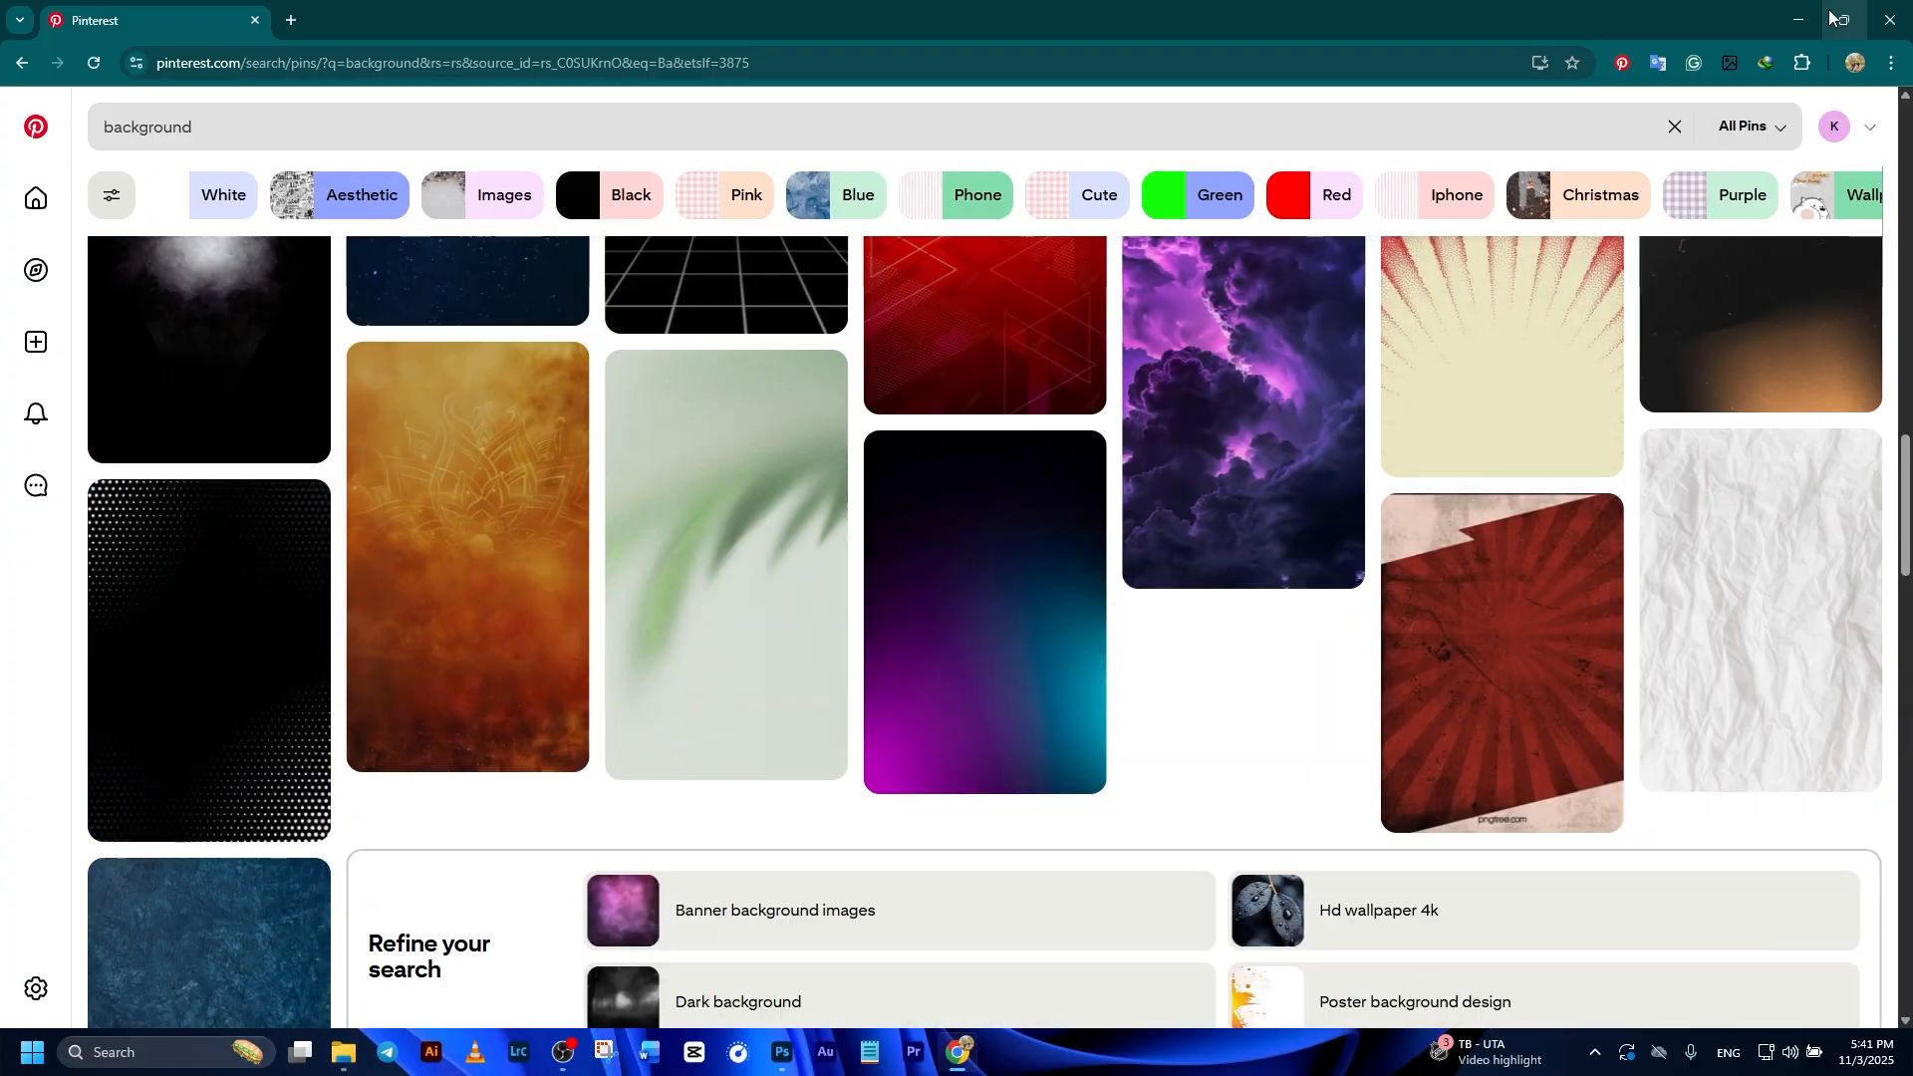
pyautogui.click(1797, 22)
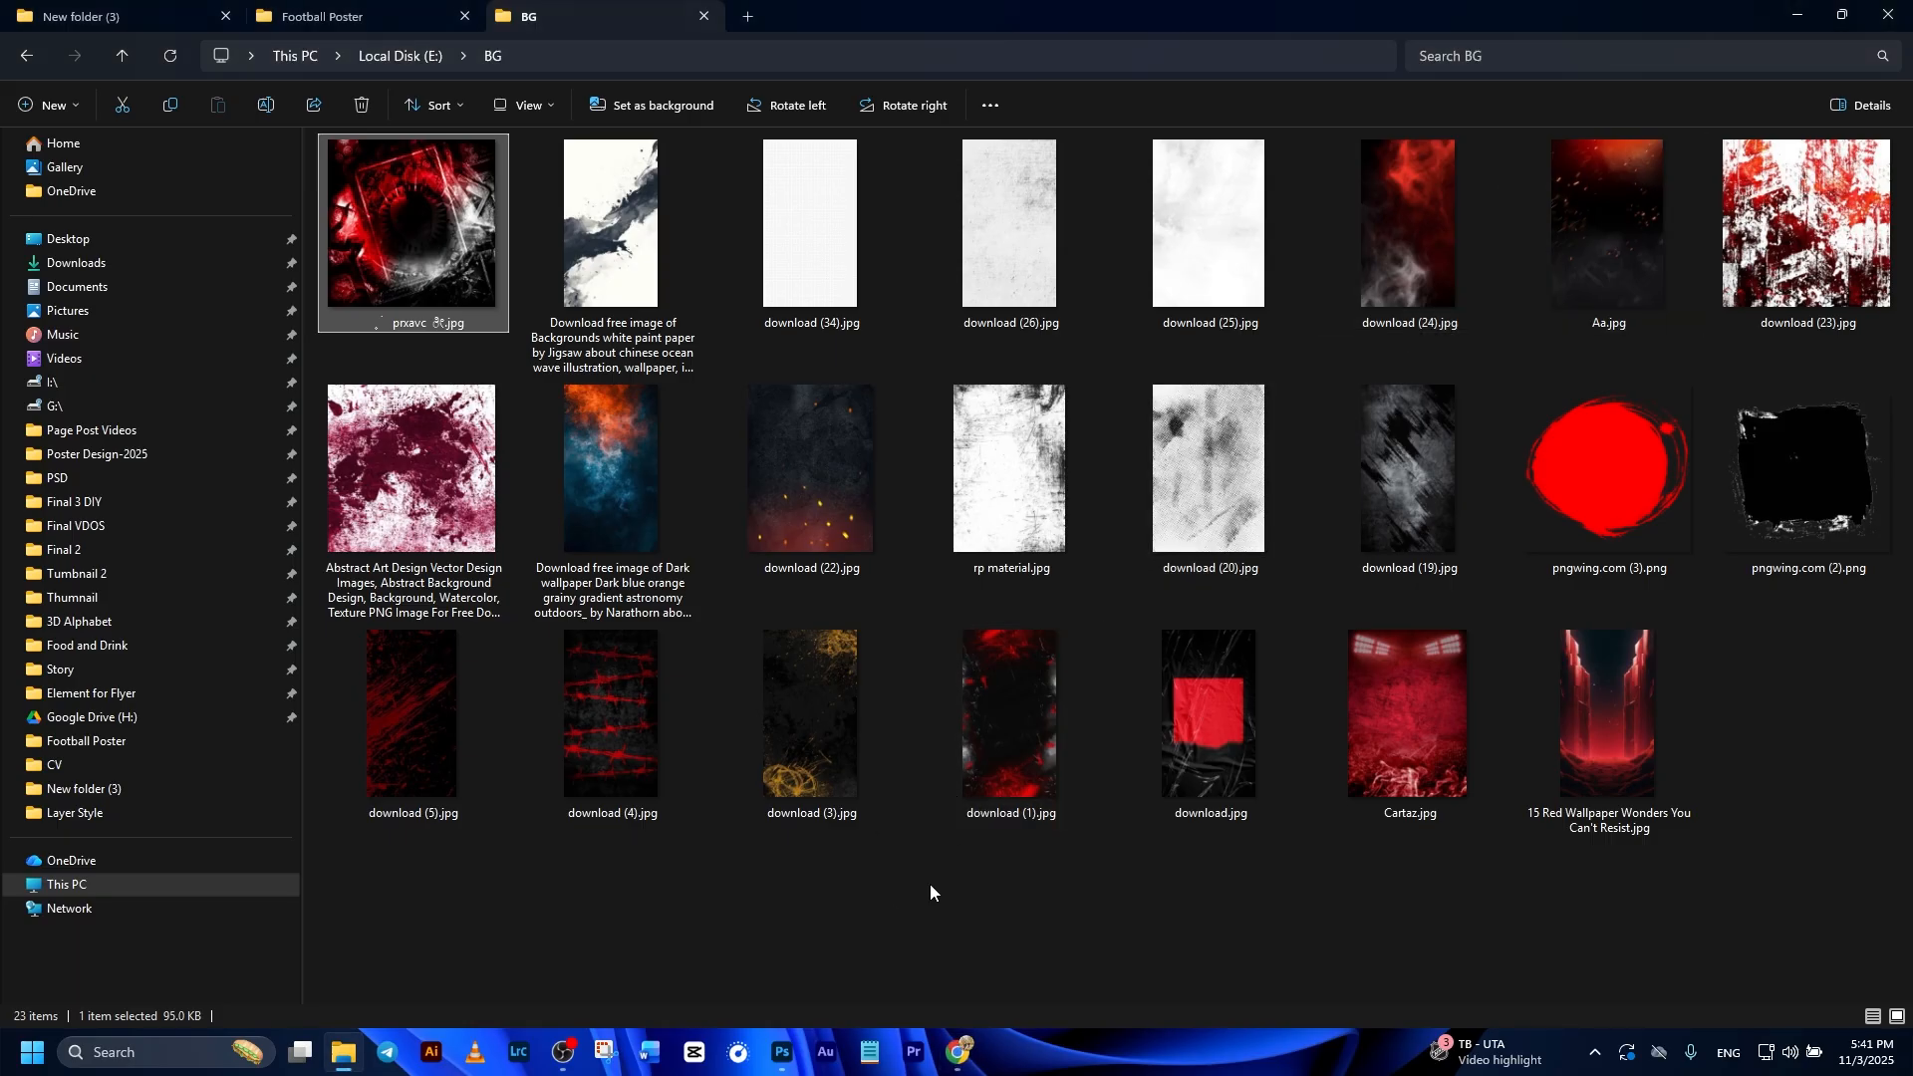
# Place the first red-and-black image from the BG folder in the poster, rotated about -90° and scaled to about 4010 px to cover the canvas.
pyautogui.moveTo(440, 215); pyautogui.dragTo(799, 610)
pyautogui.moveTo(1203, 130); pyautogui.dragTo(481, 245)
pyautogui.moveTo(796, 170); pyautogui.dragTo(797, 152)
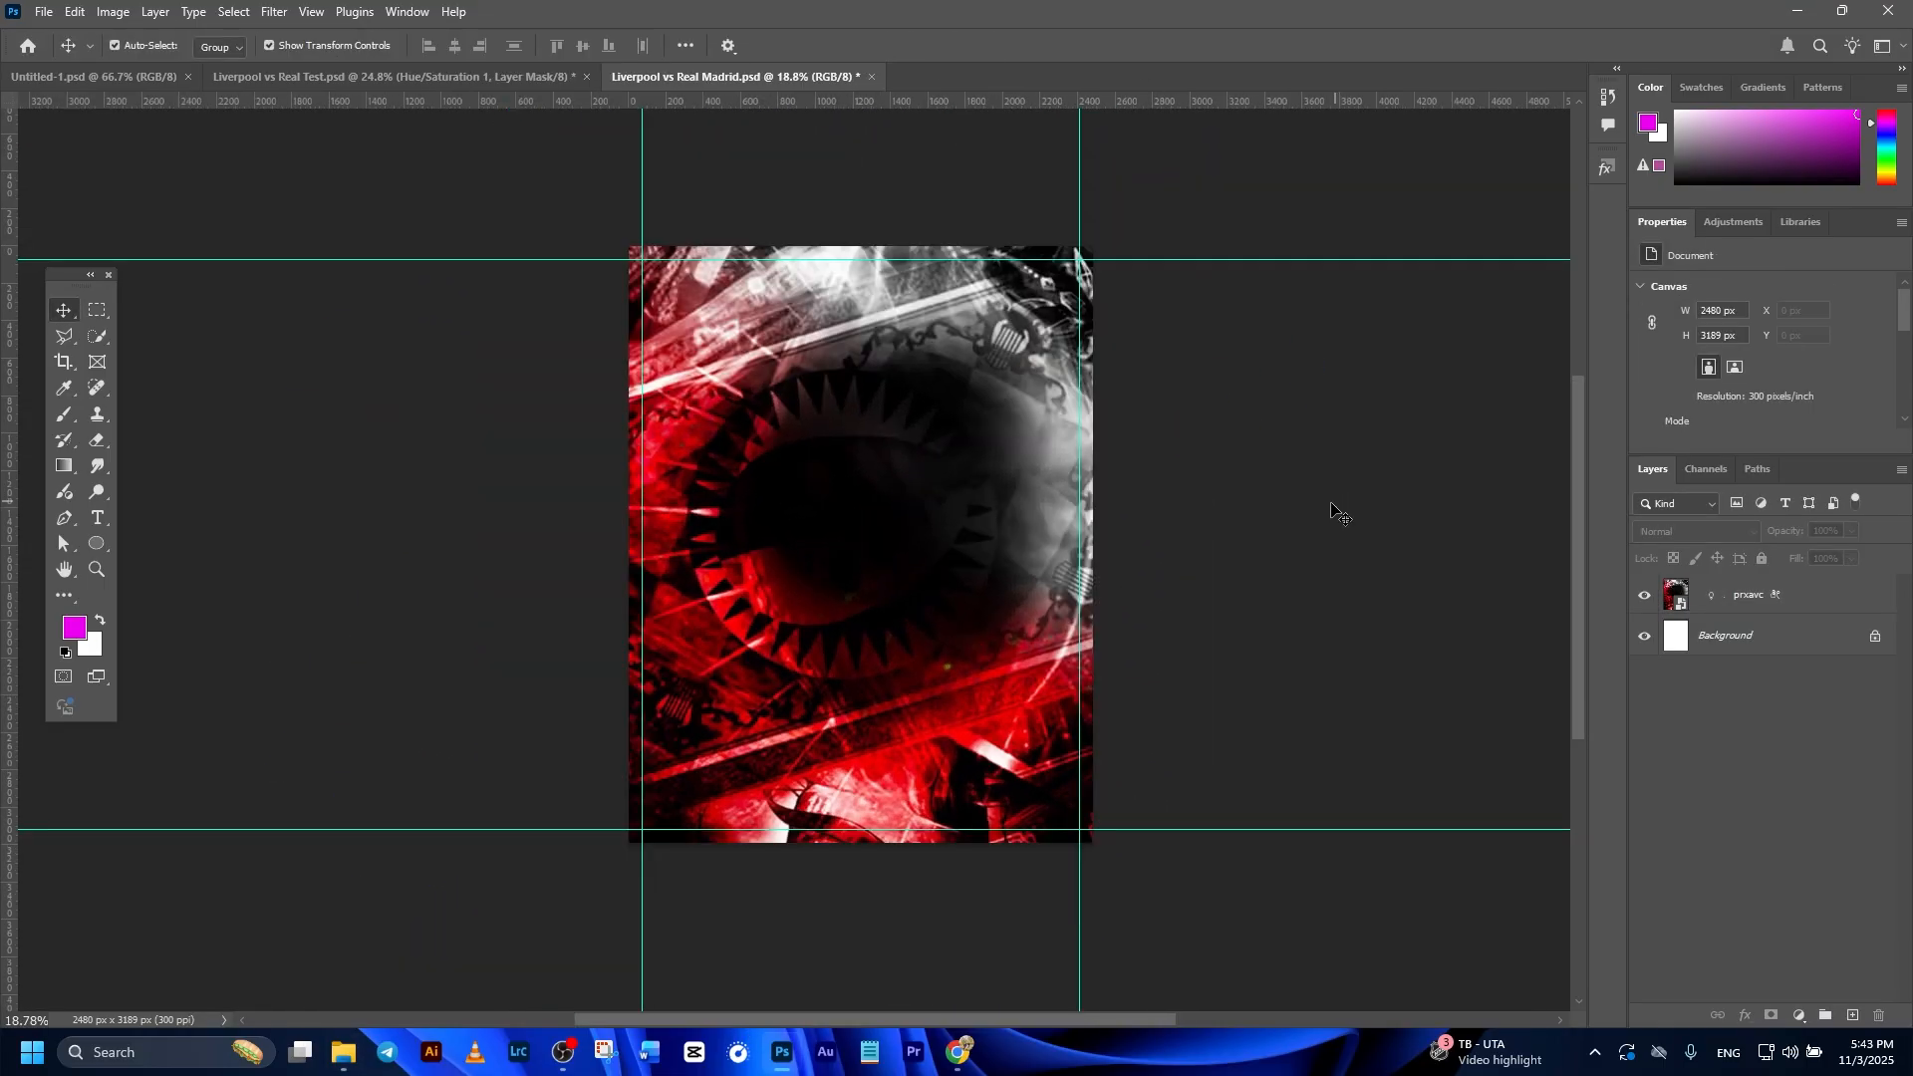
# Apply a Gaussian Blur with a 10-pixel radius to the red-and-black background image.
pyautogui.click(897, 547)
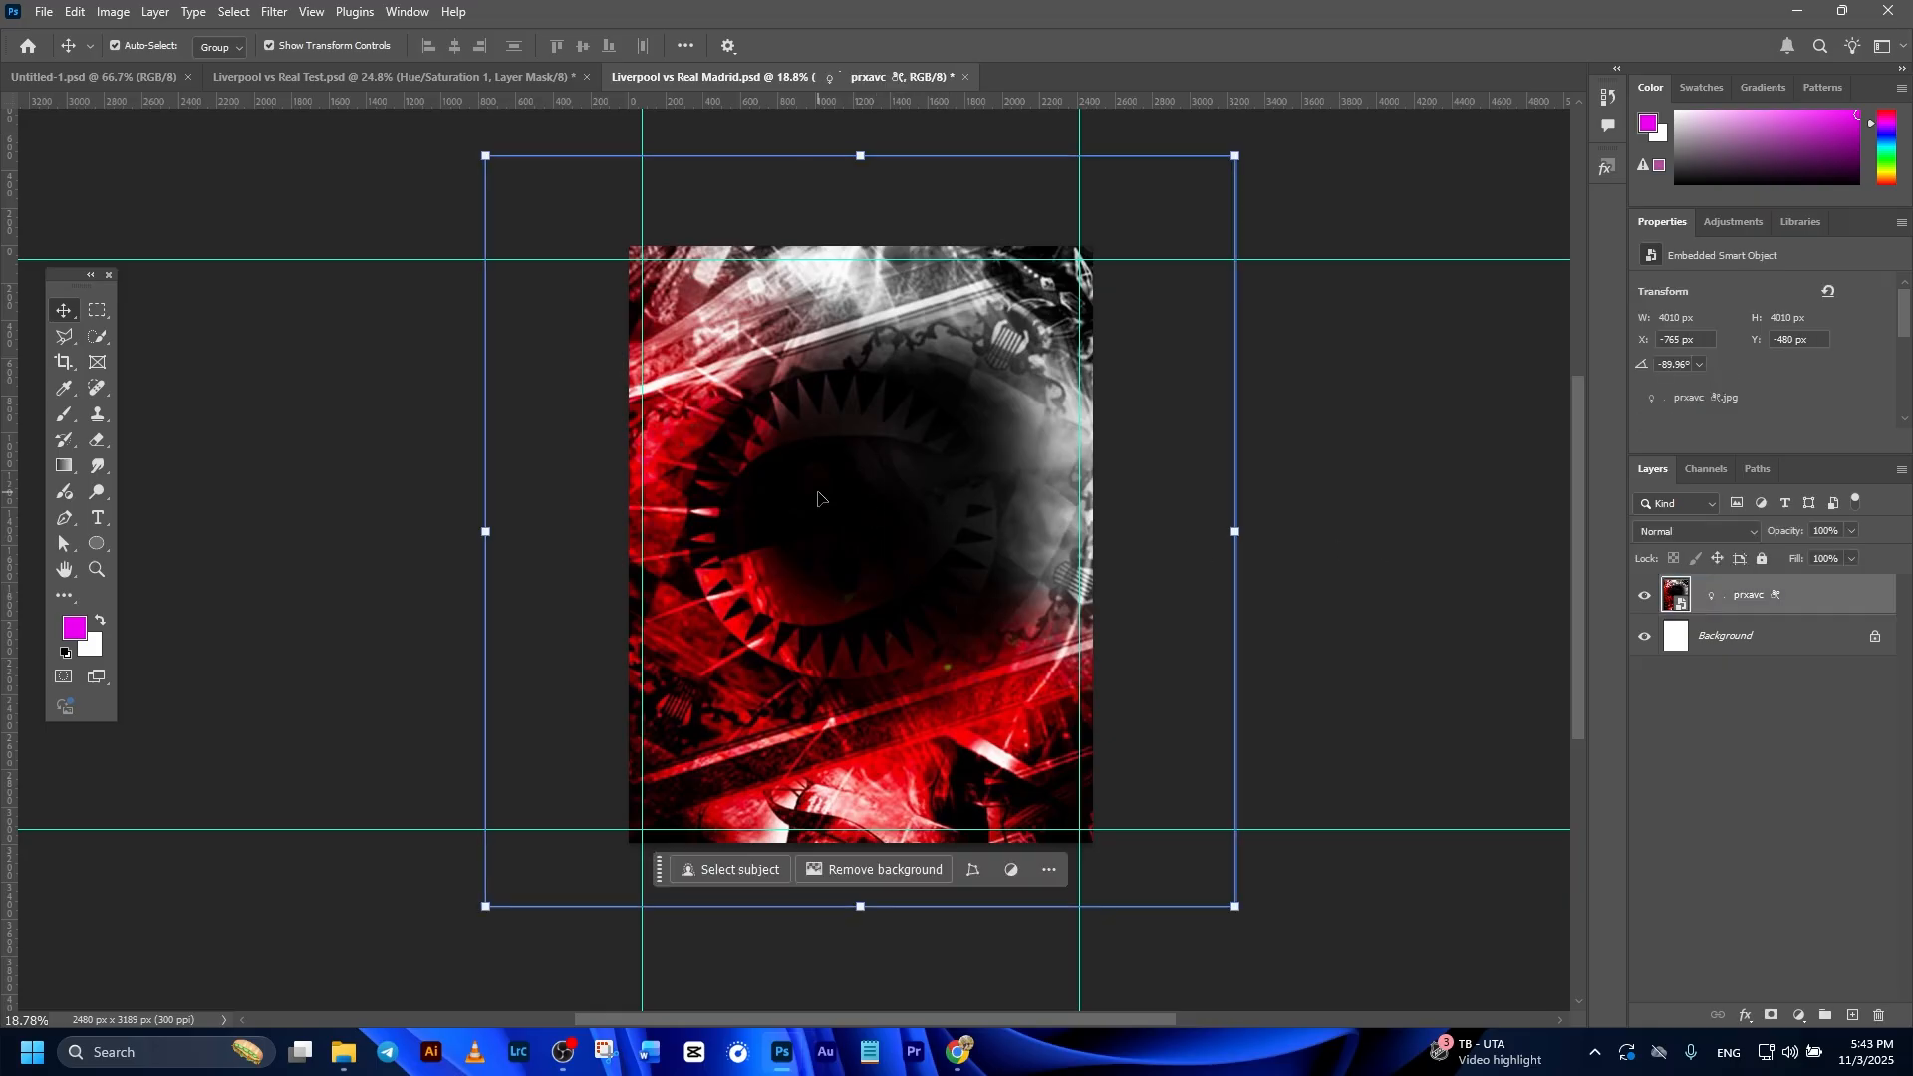
pyautogui.click(274, 11)
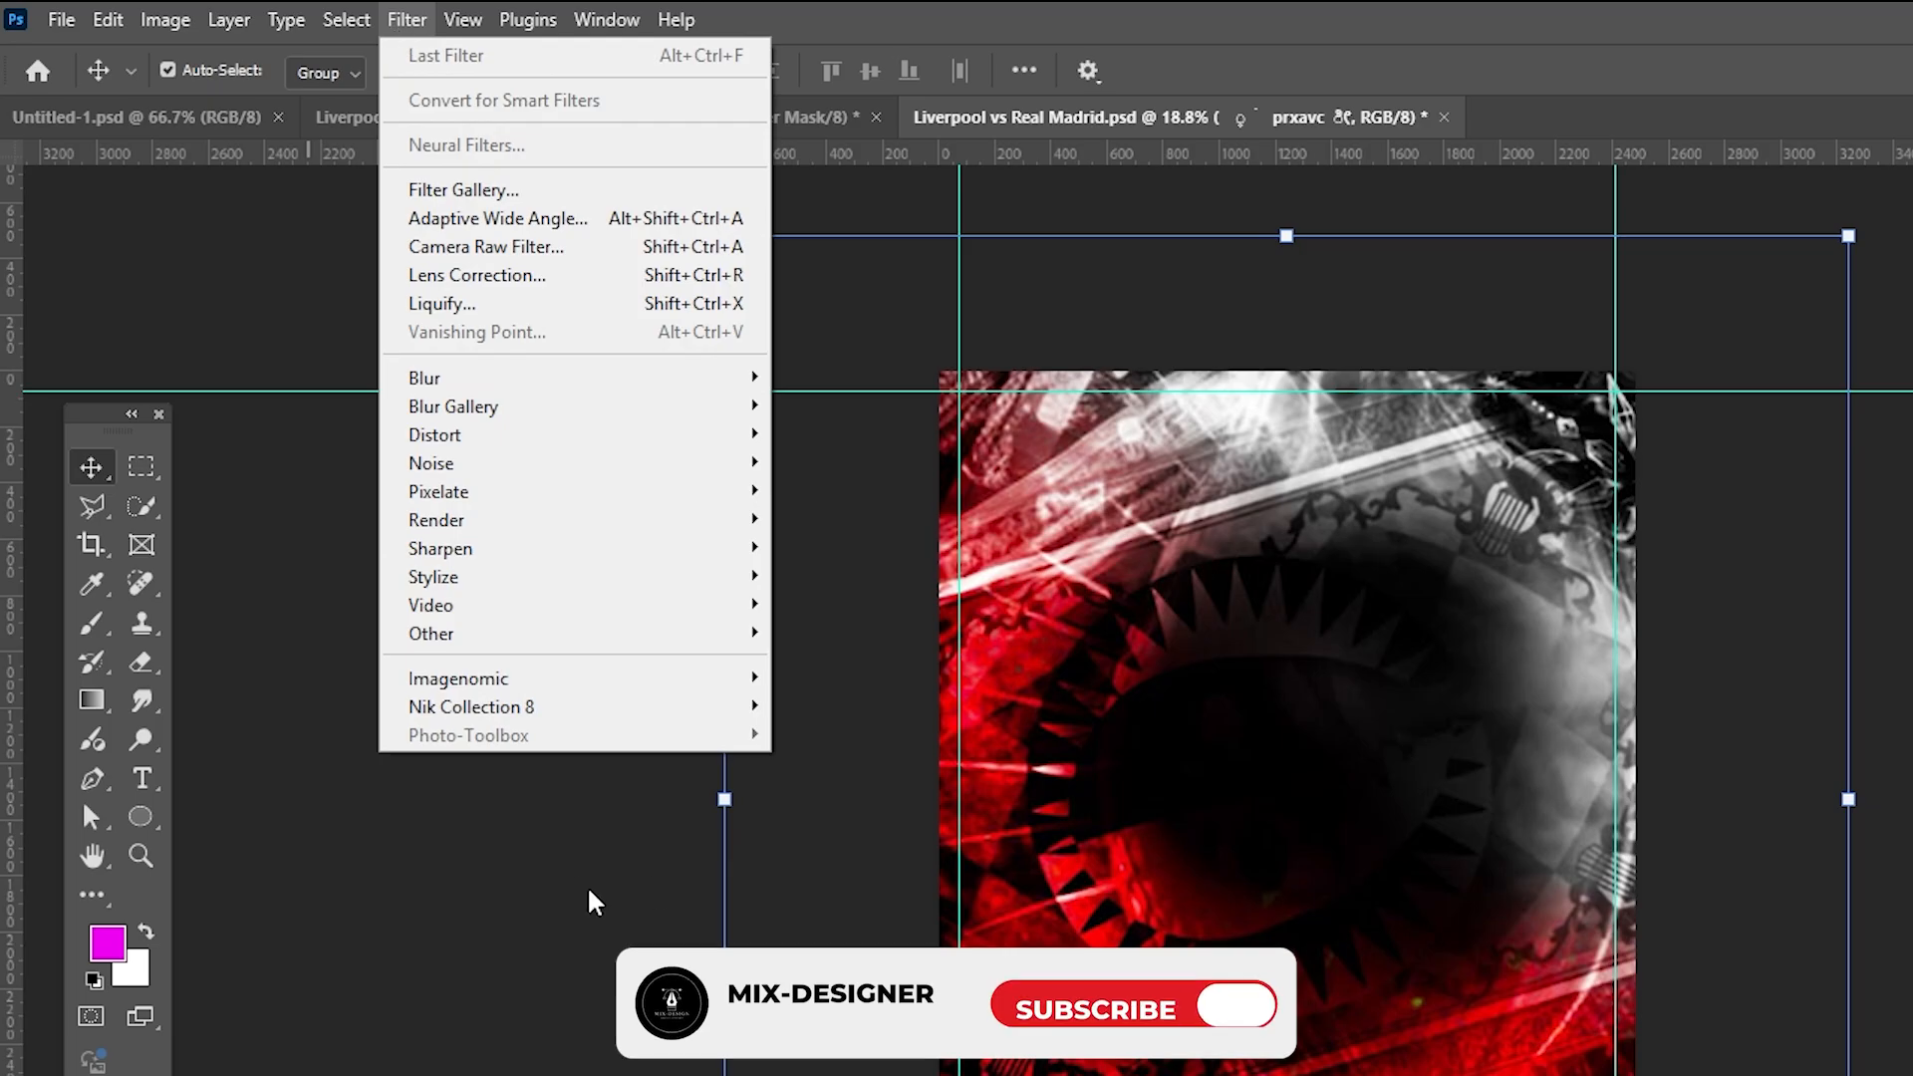
pyautogui.moveTo(495, 376)
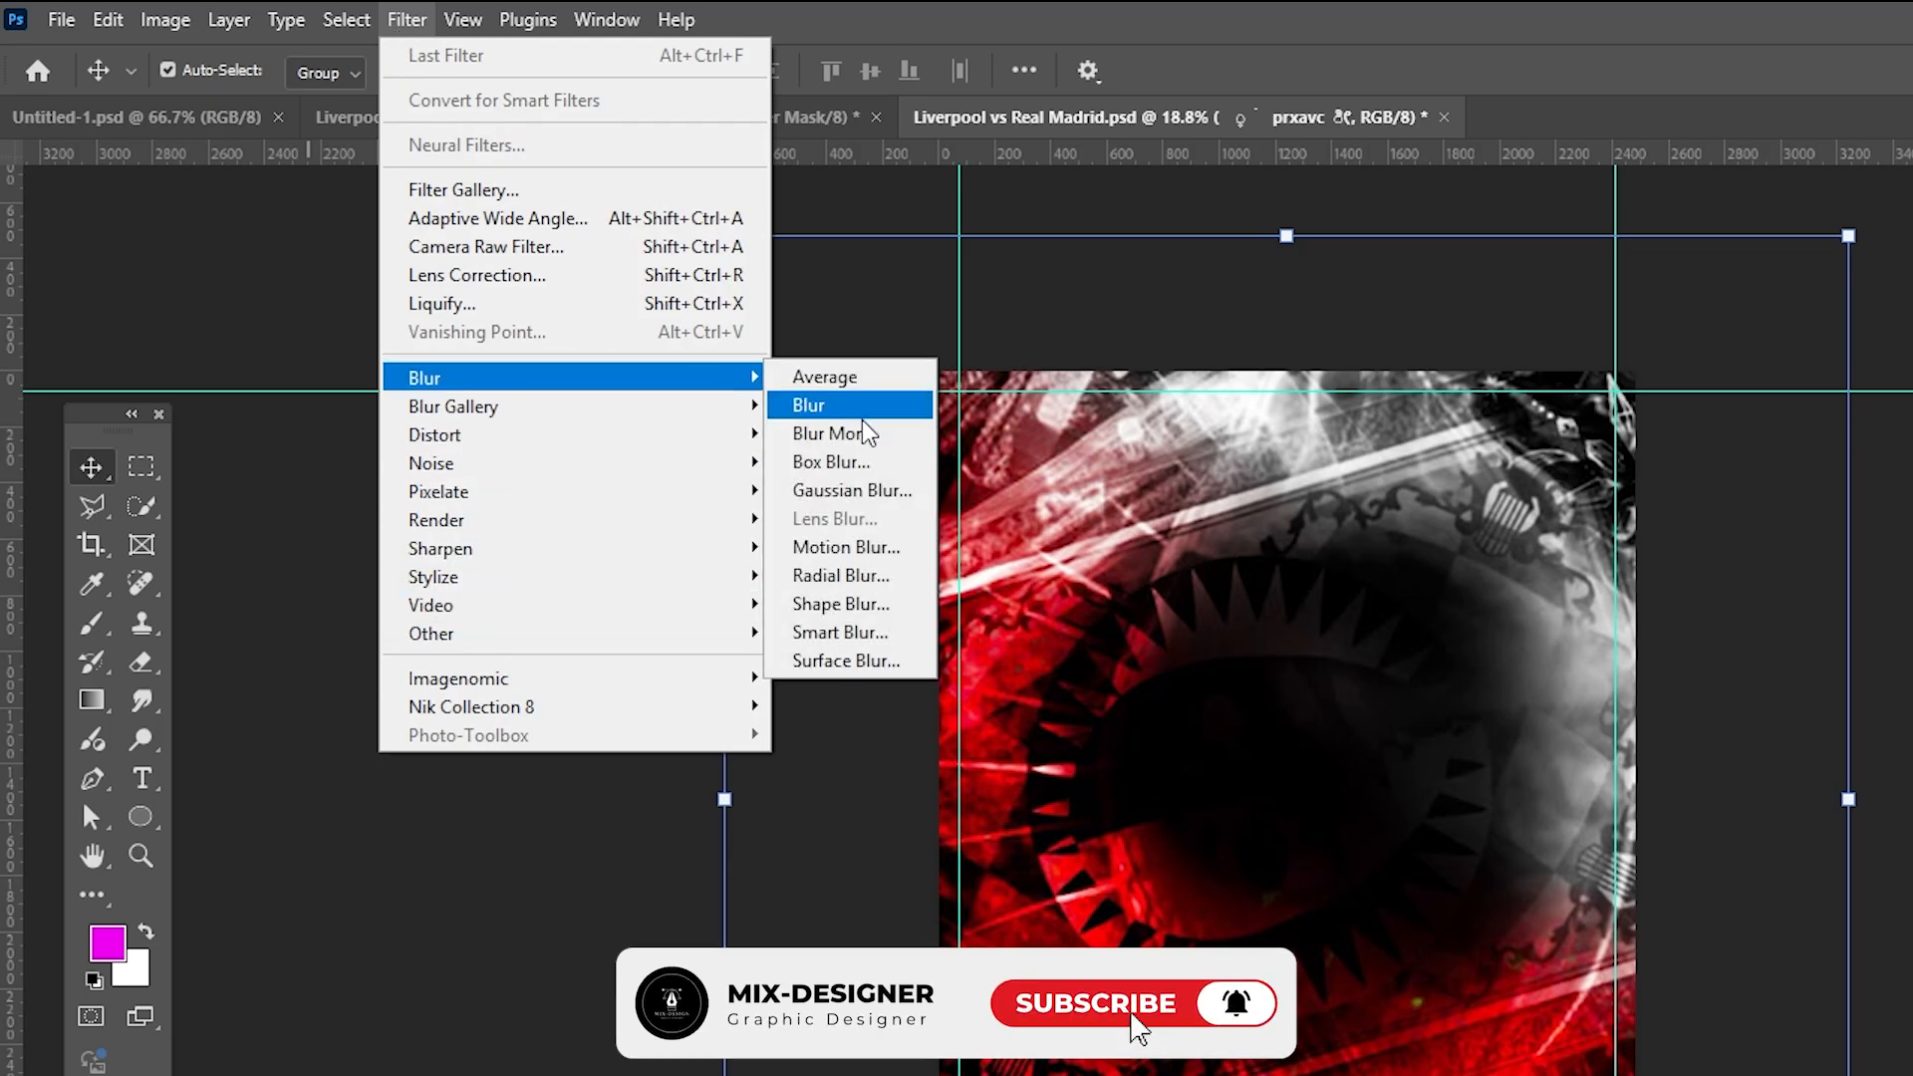
pyautogui.click(852, 489)
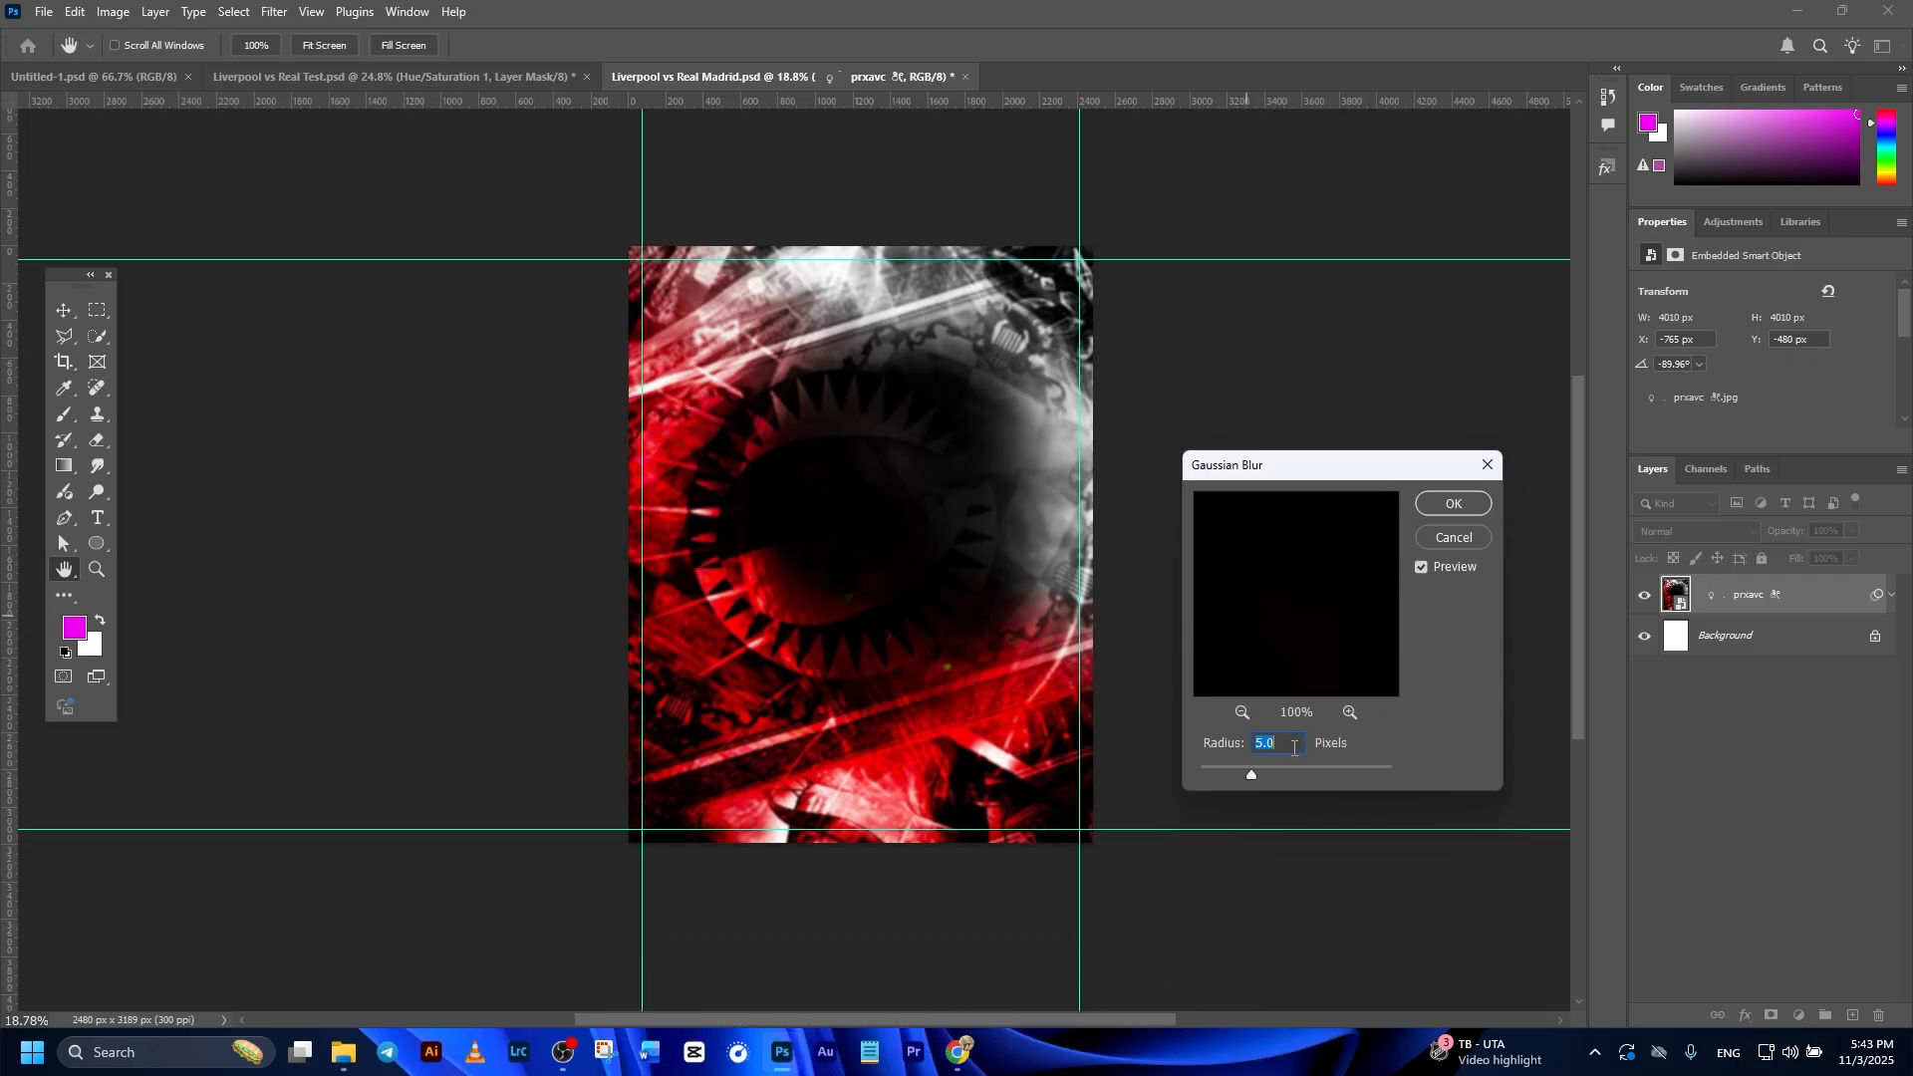
pyautogui.write('10')
pyautogui.press('Return')
pyautogui.press('v')
pyautogui.click(1465, 572)
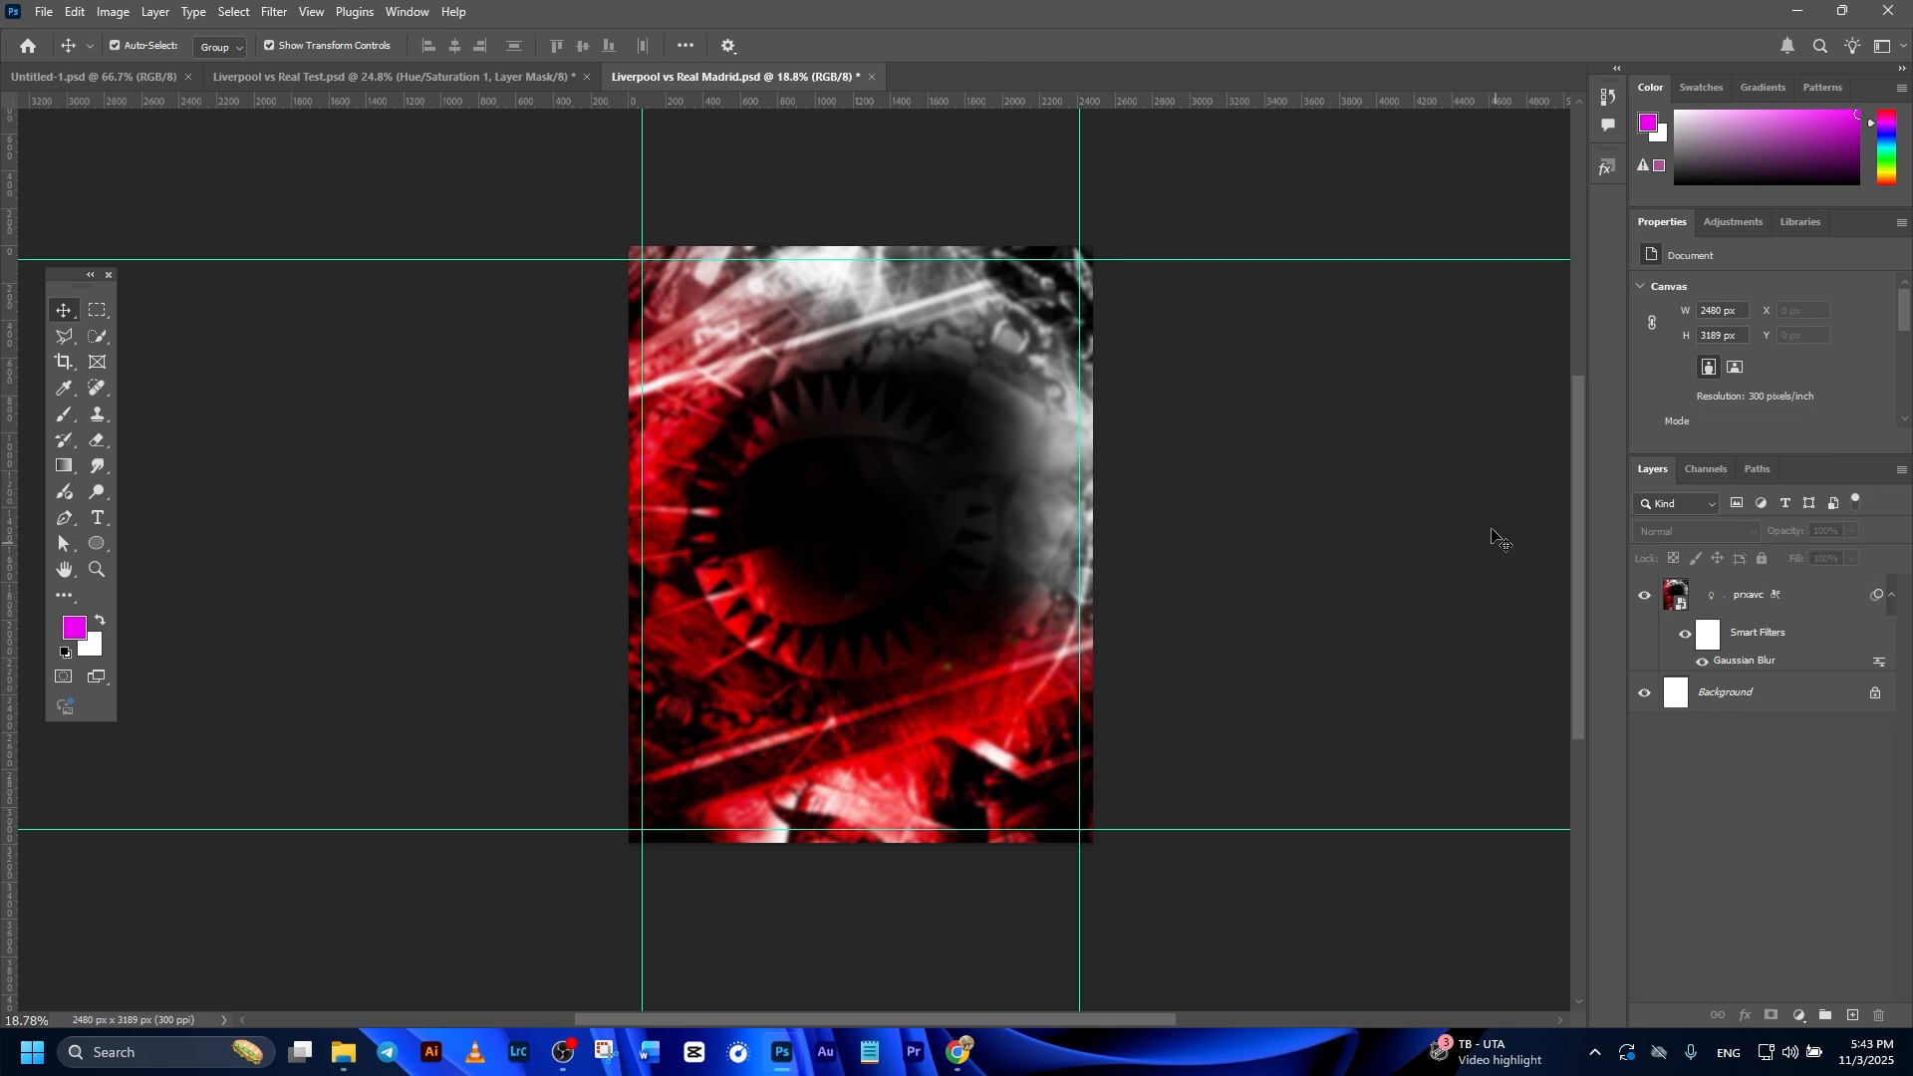
pyautogui.click(929, 713)
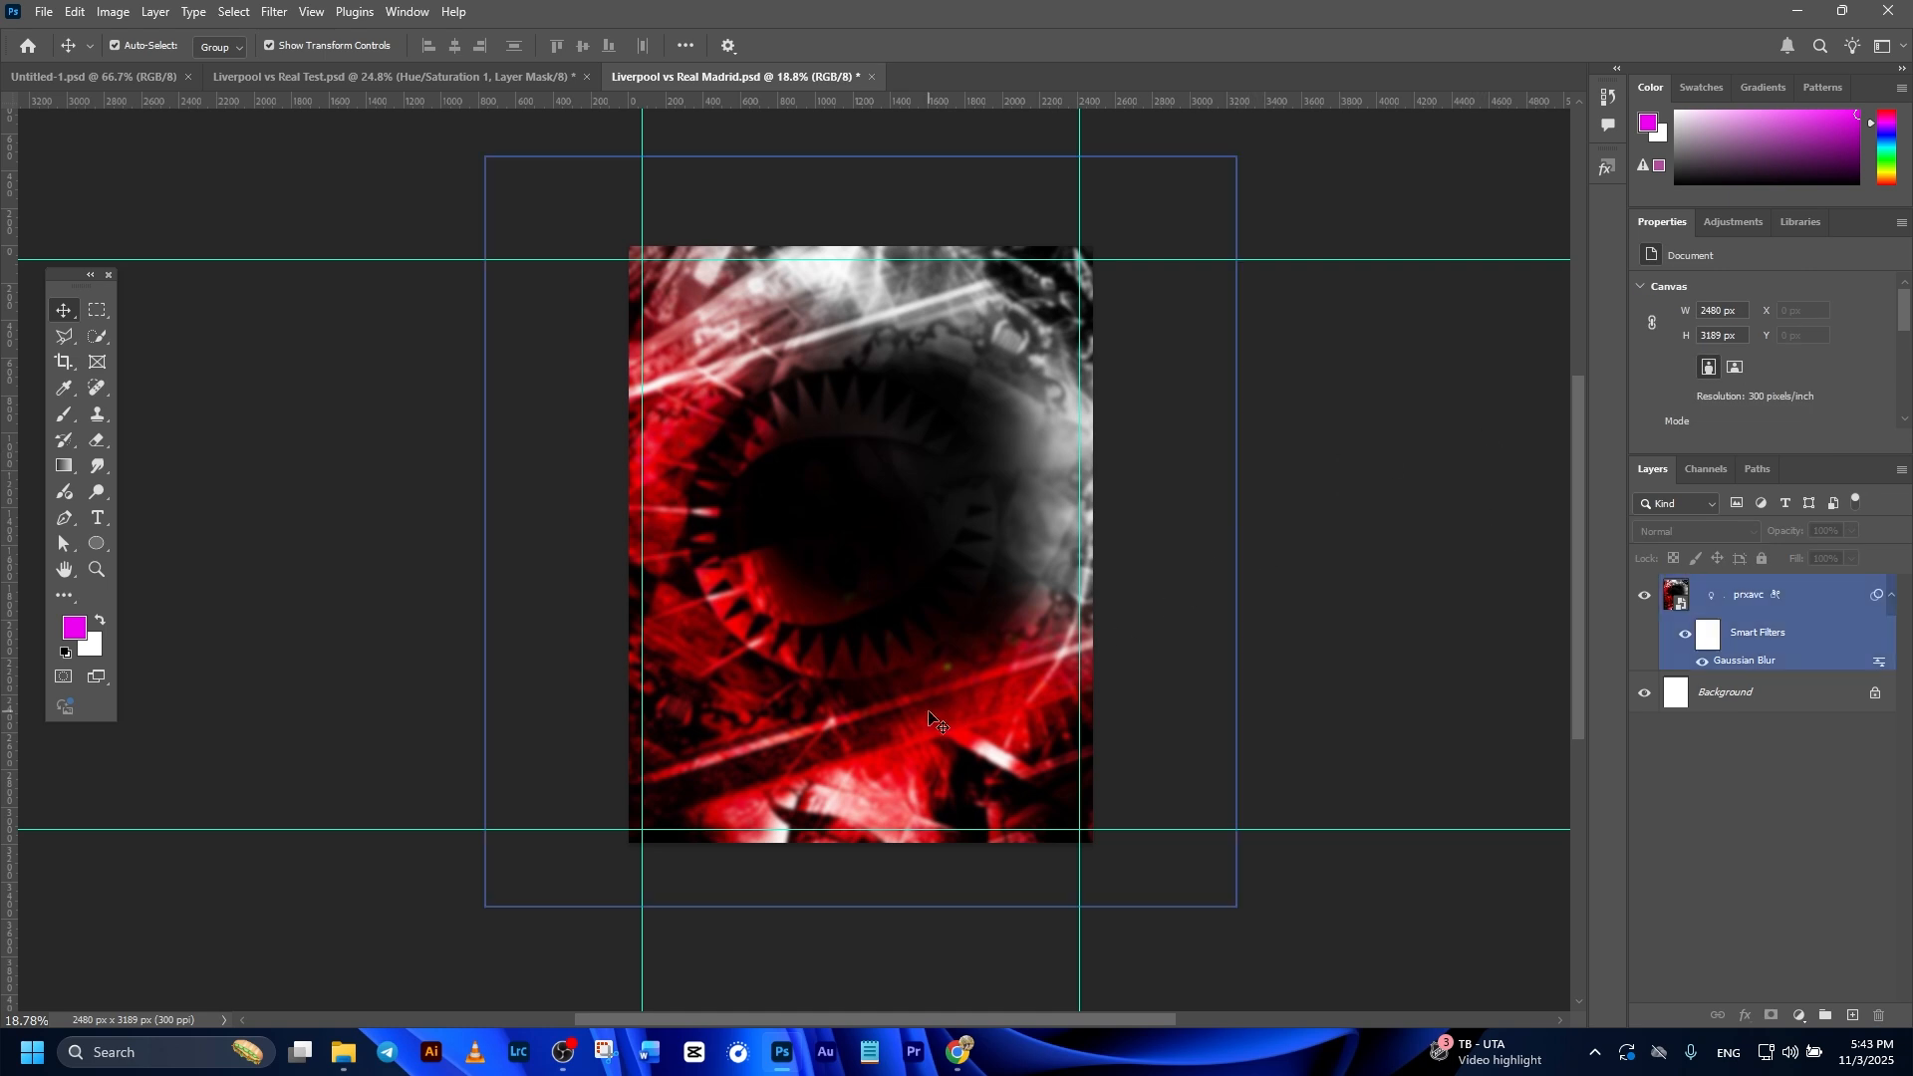
pyautogui.click(1364, 498)
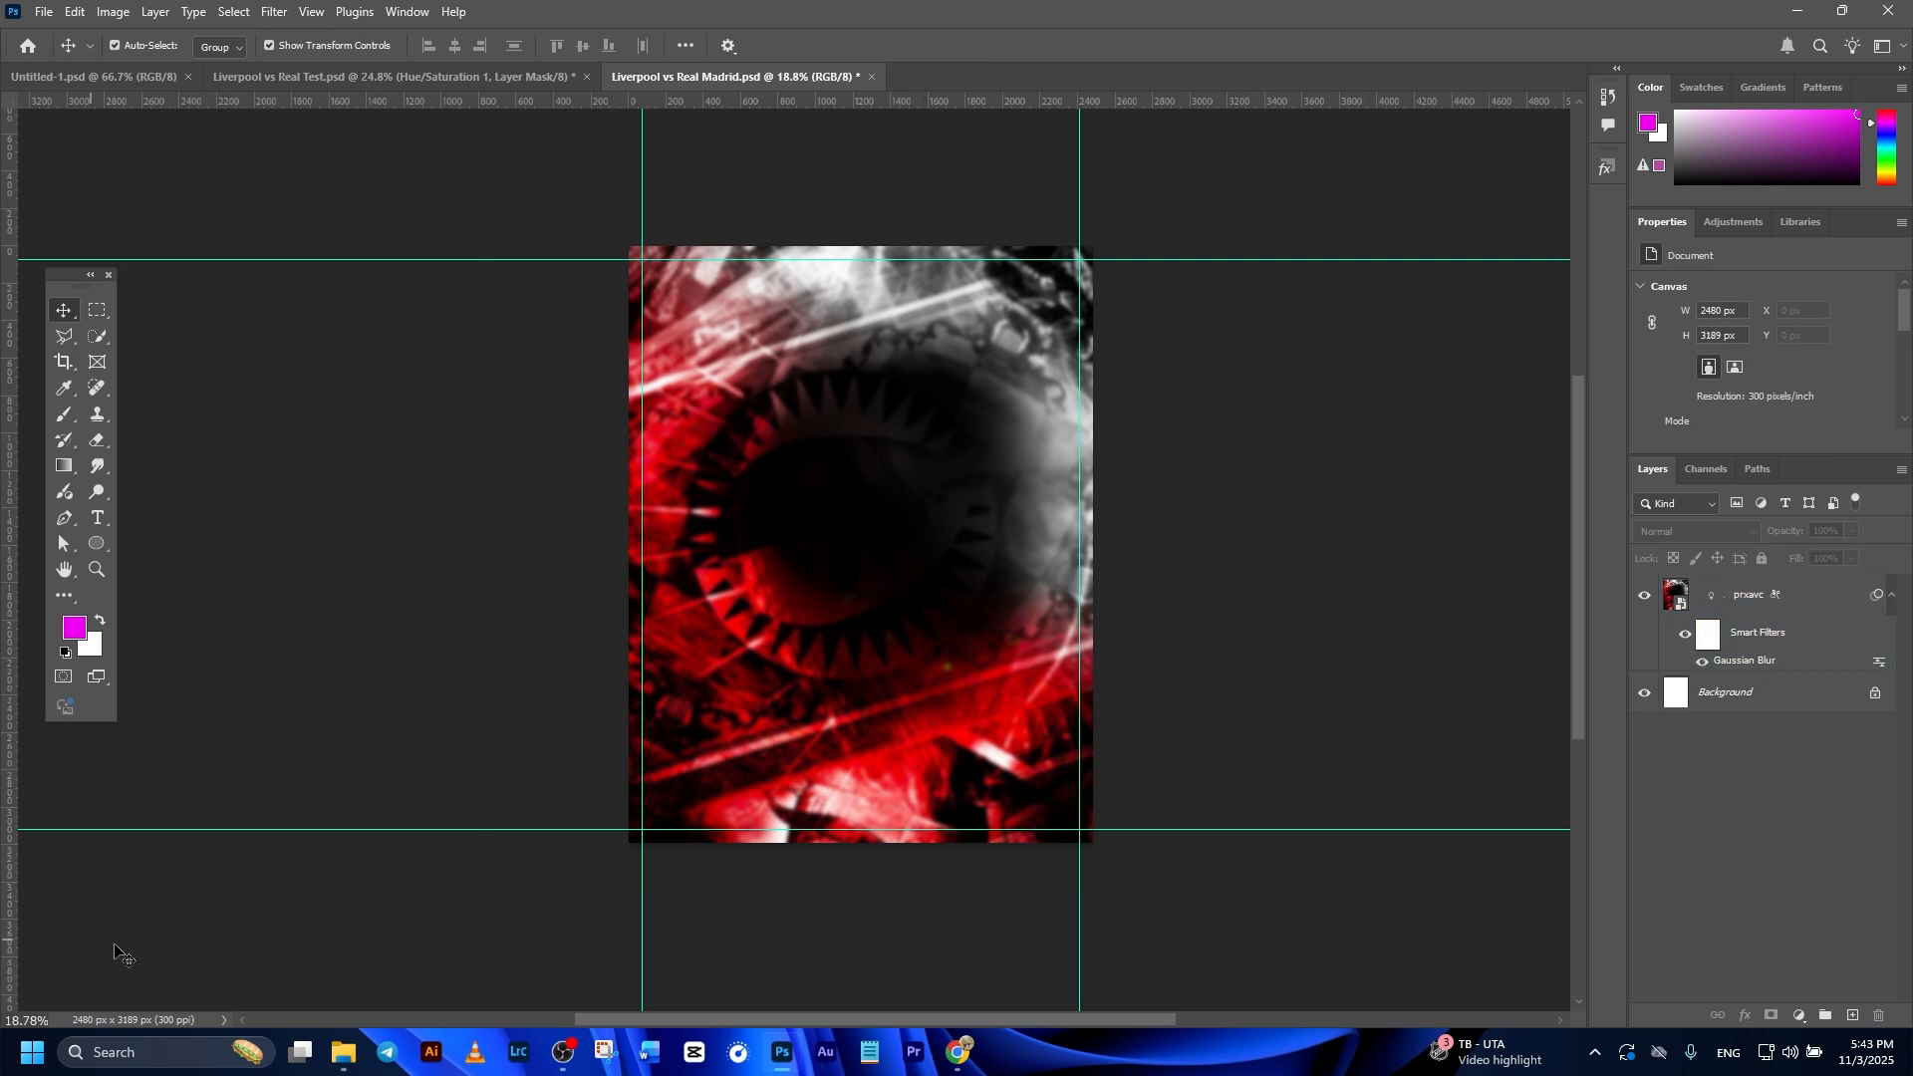
# Place the stadium photo download (1).jpg from File Explorer over the upper part of the poster, scaled to about 4138 px wide.
pyautogui.click(344, 1053)
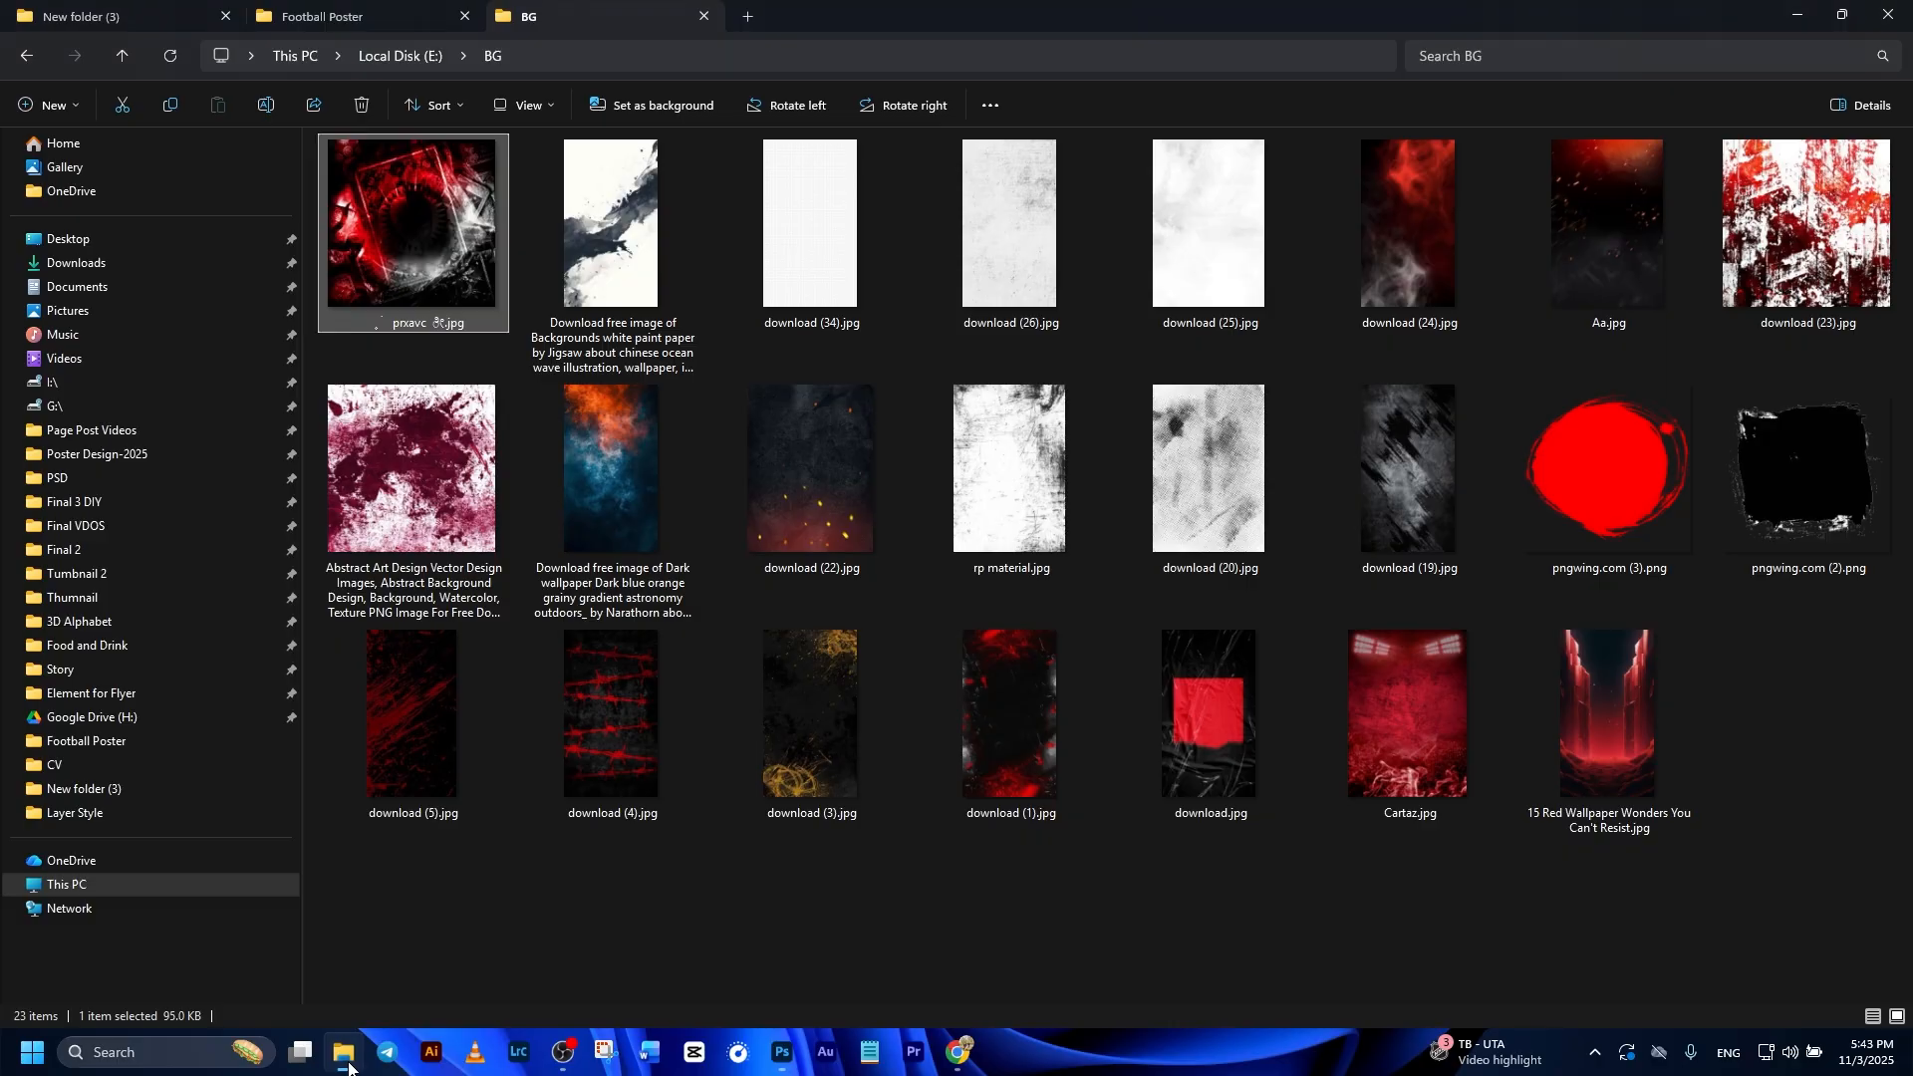
pyautogui.click(321, 20)
pyautogui.click(123, 14)
pyautogui.moveTo(477, 199); pyautogui.dragTo(849, 694)
pyautogui.moveTo(871, 402); pyautogui.dragTo(907, 256)
pyautogui.moveTo(872, 545); pyautogui.dragTo(827, 442)
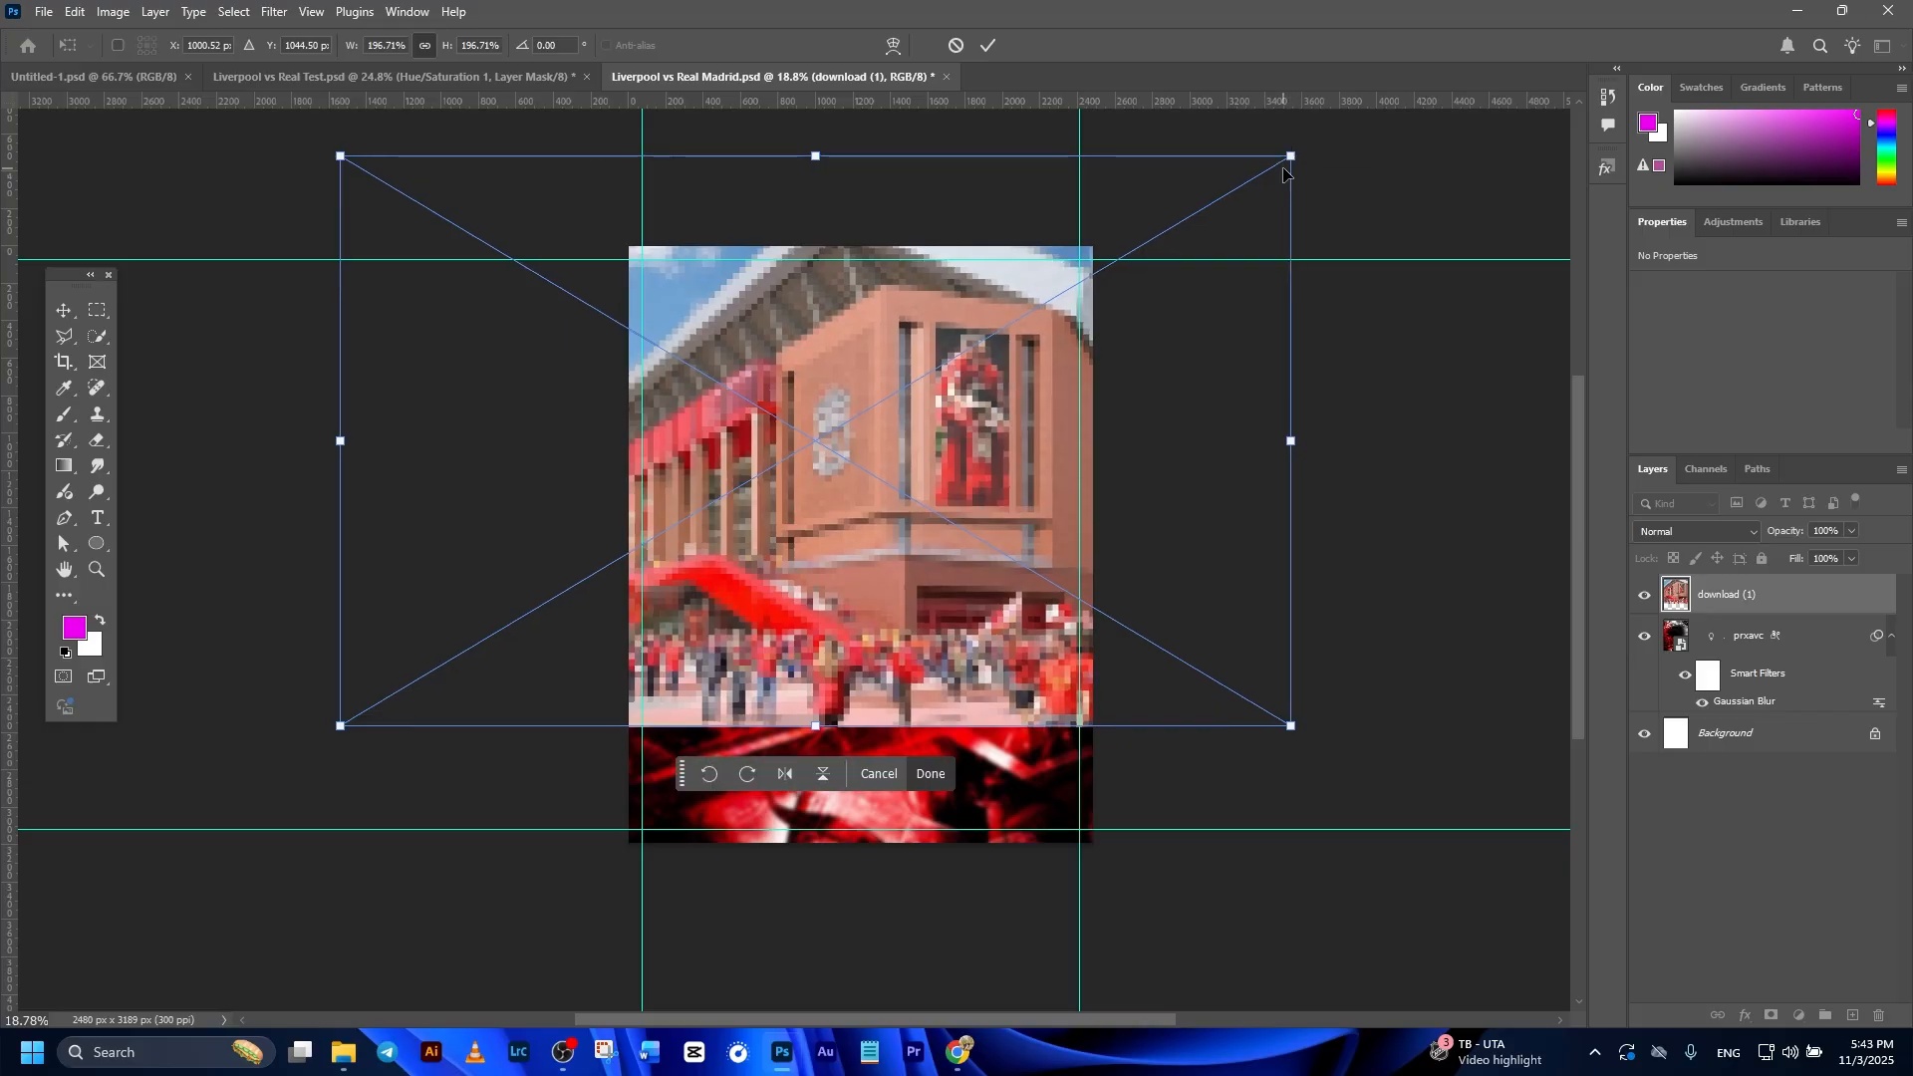
pyautogui.moveTo(1290, 157); pyautogui.dragTo(1194, 215)
pyautogui.moveTo(979, 409); pyautogui.dragTo(1020, 404)
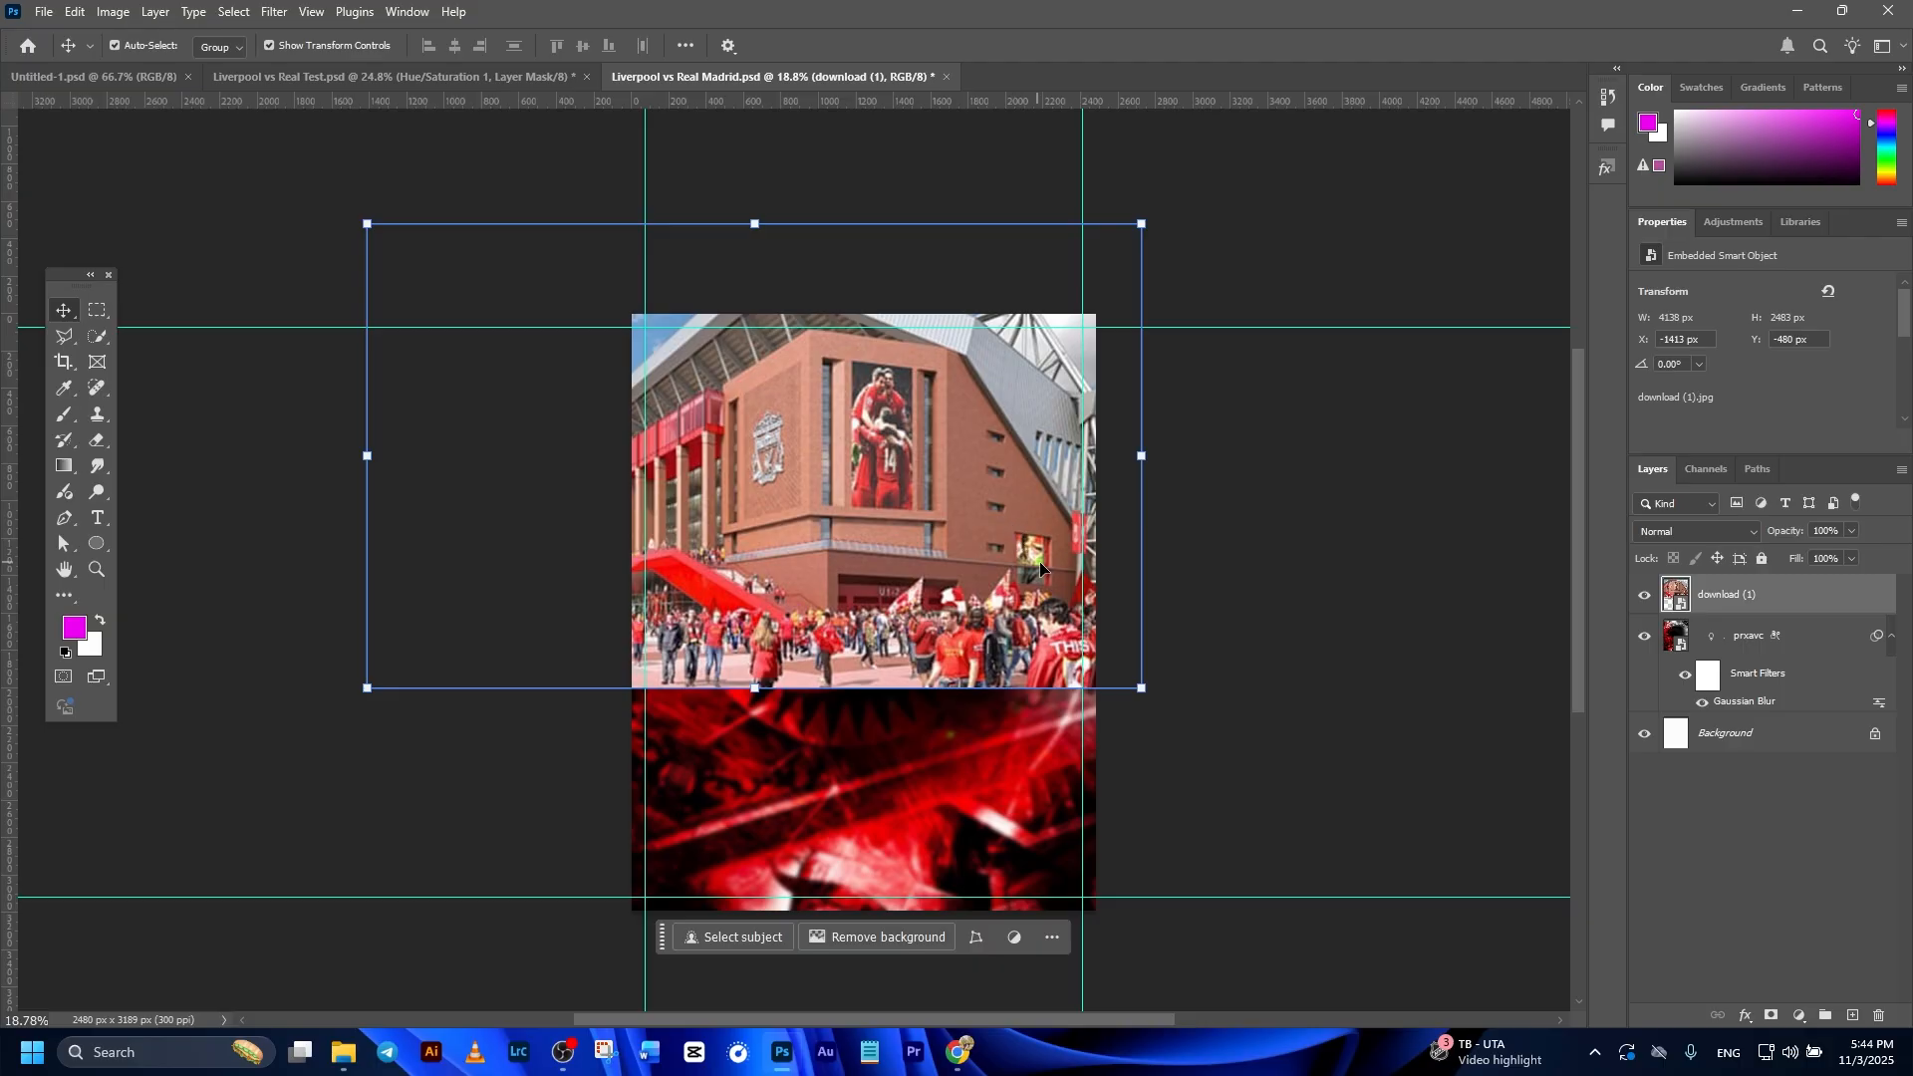
pyautogui.click(1530, 639)
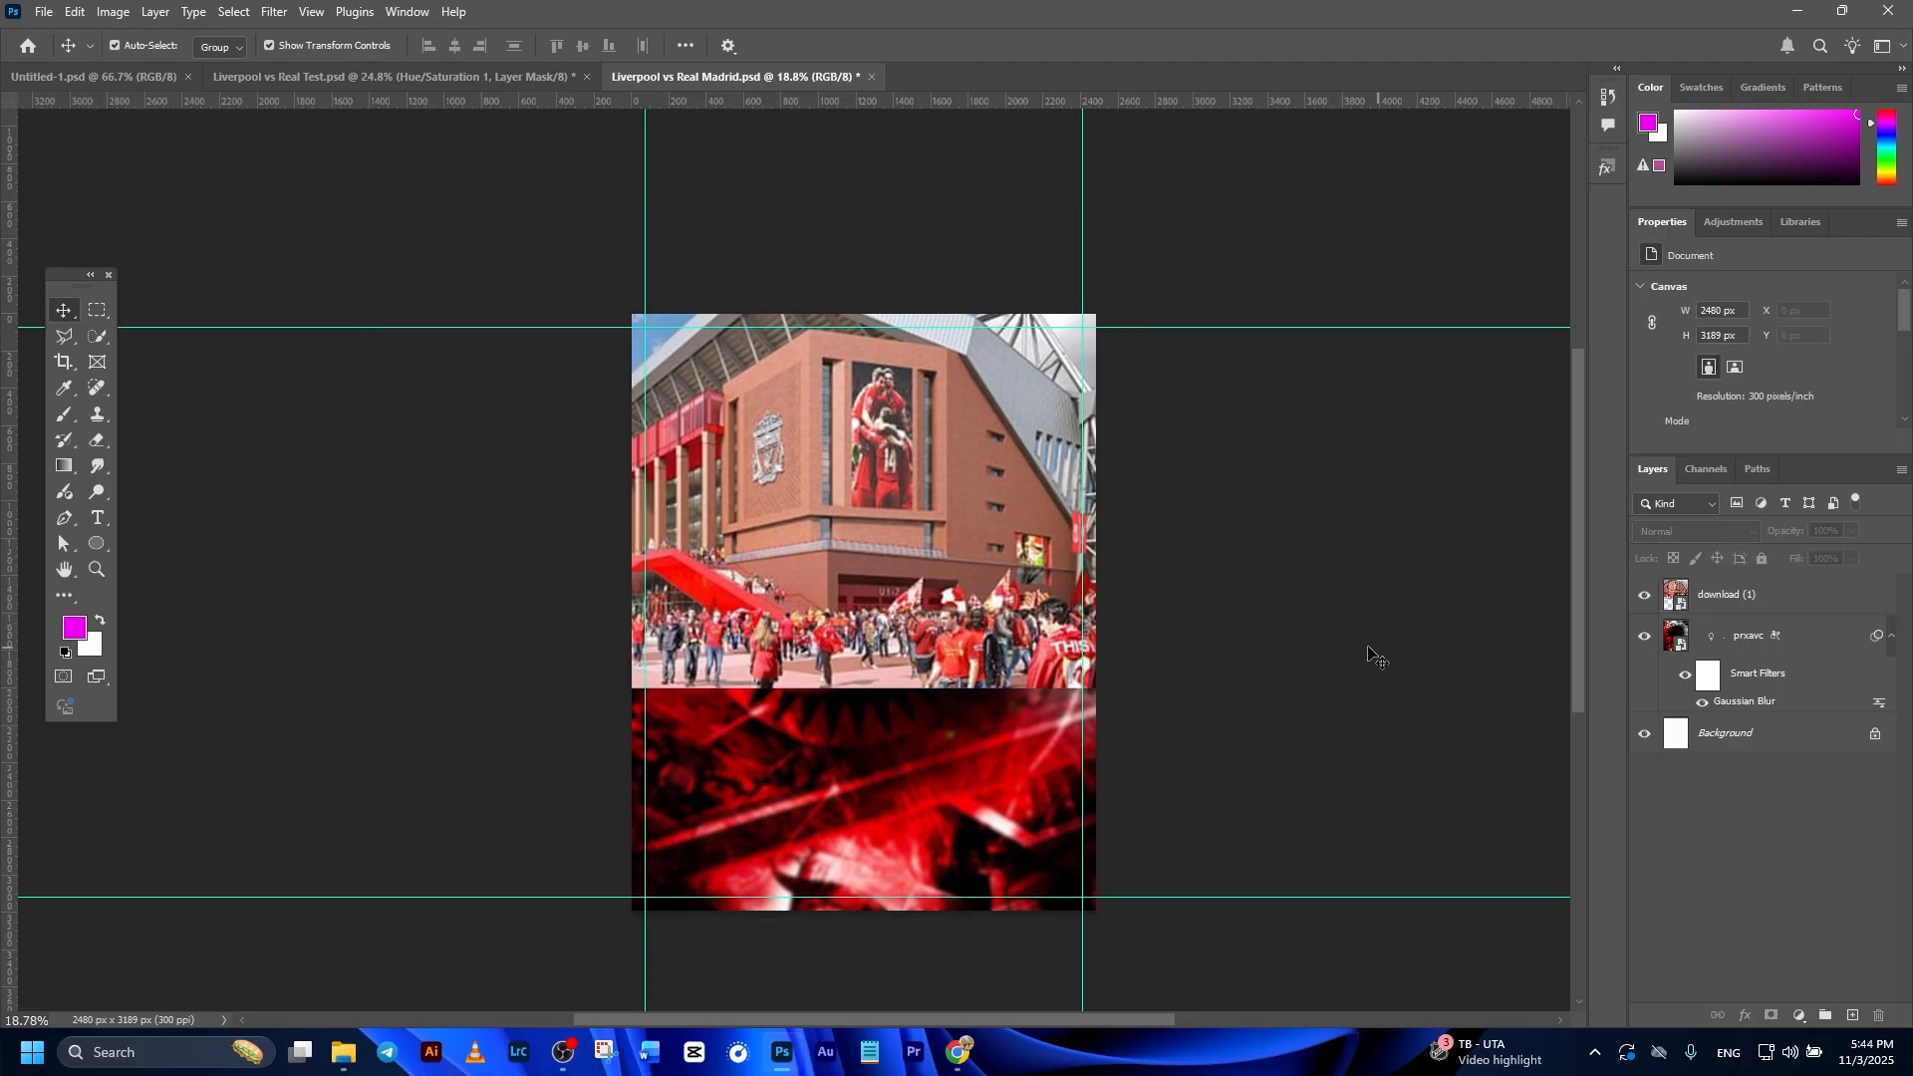
# Copy the Gaussian Blur smart filter from the red-and-black background layer to the stadium photo layer and collapse the background layer's filter list.
pyautogui.click(274, 12)
pyautogui.click(1273, 577)
pyautogui.click(890, 835)
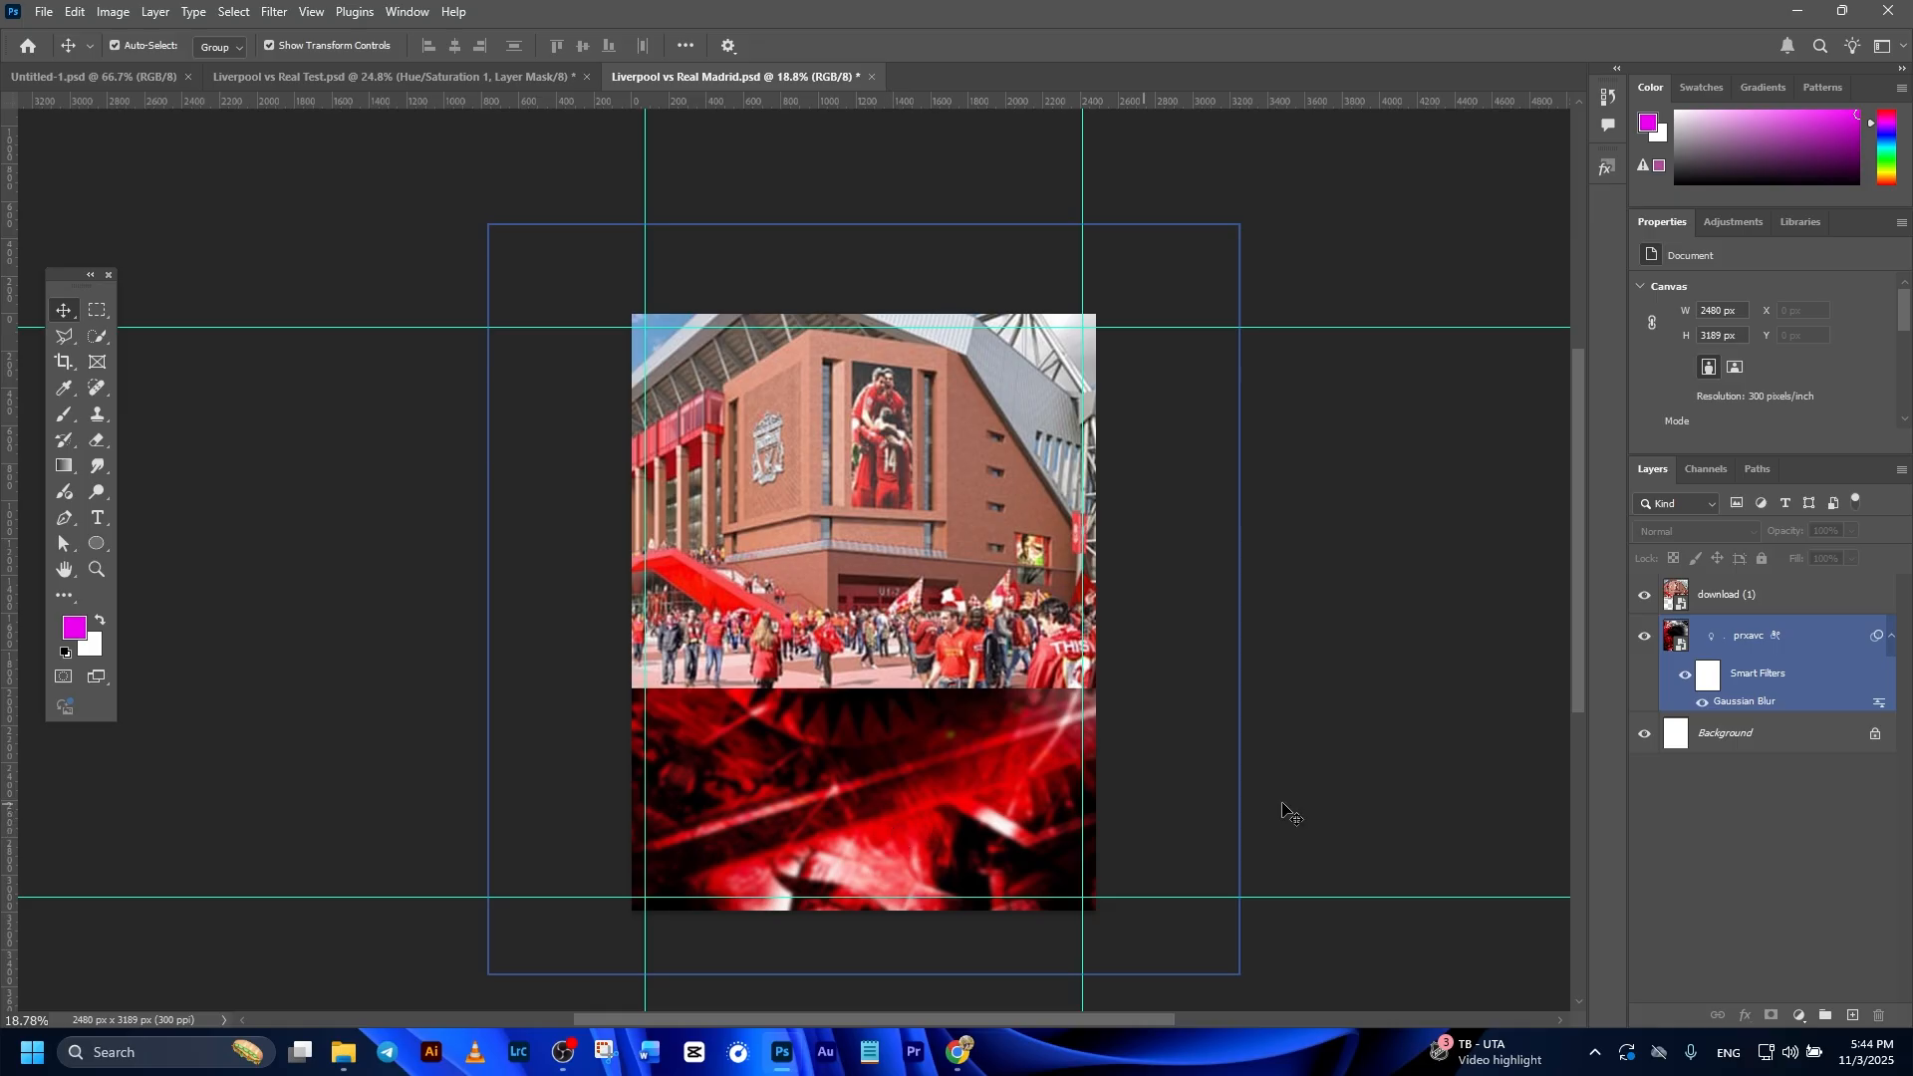
pyautogui.click(1814, 641)
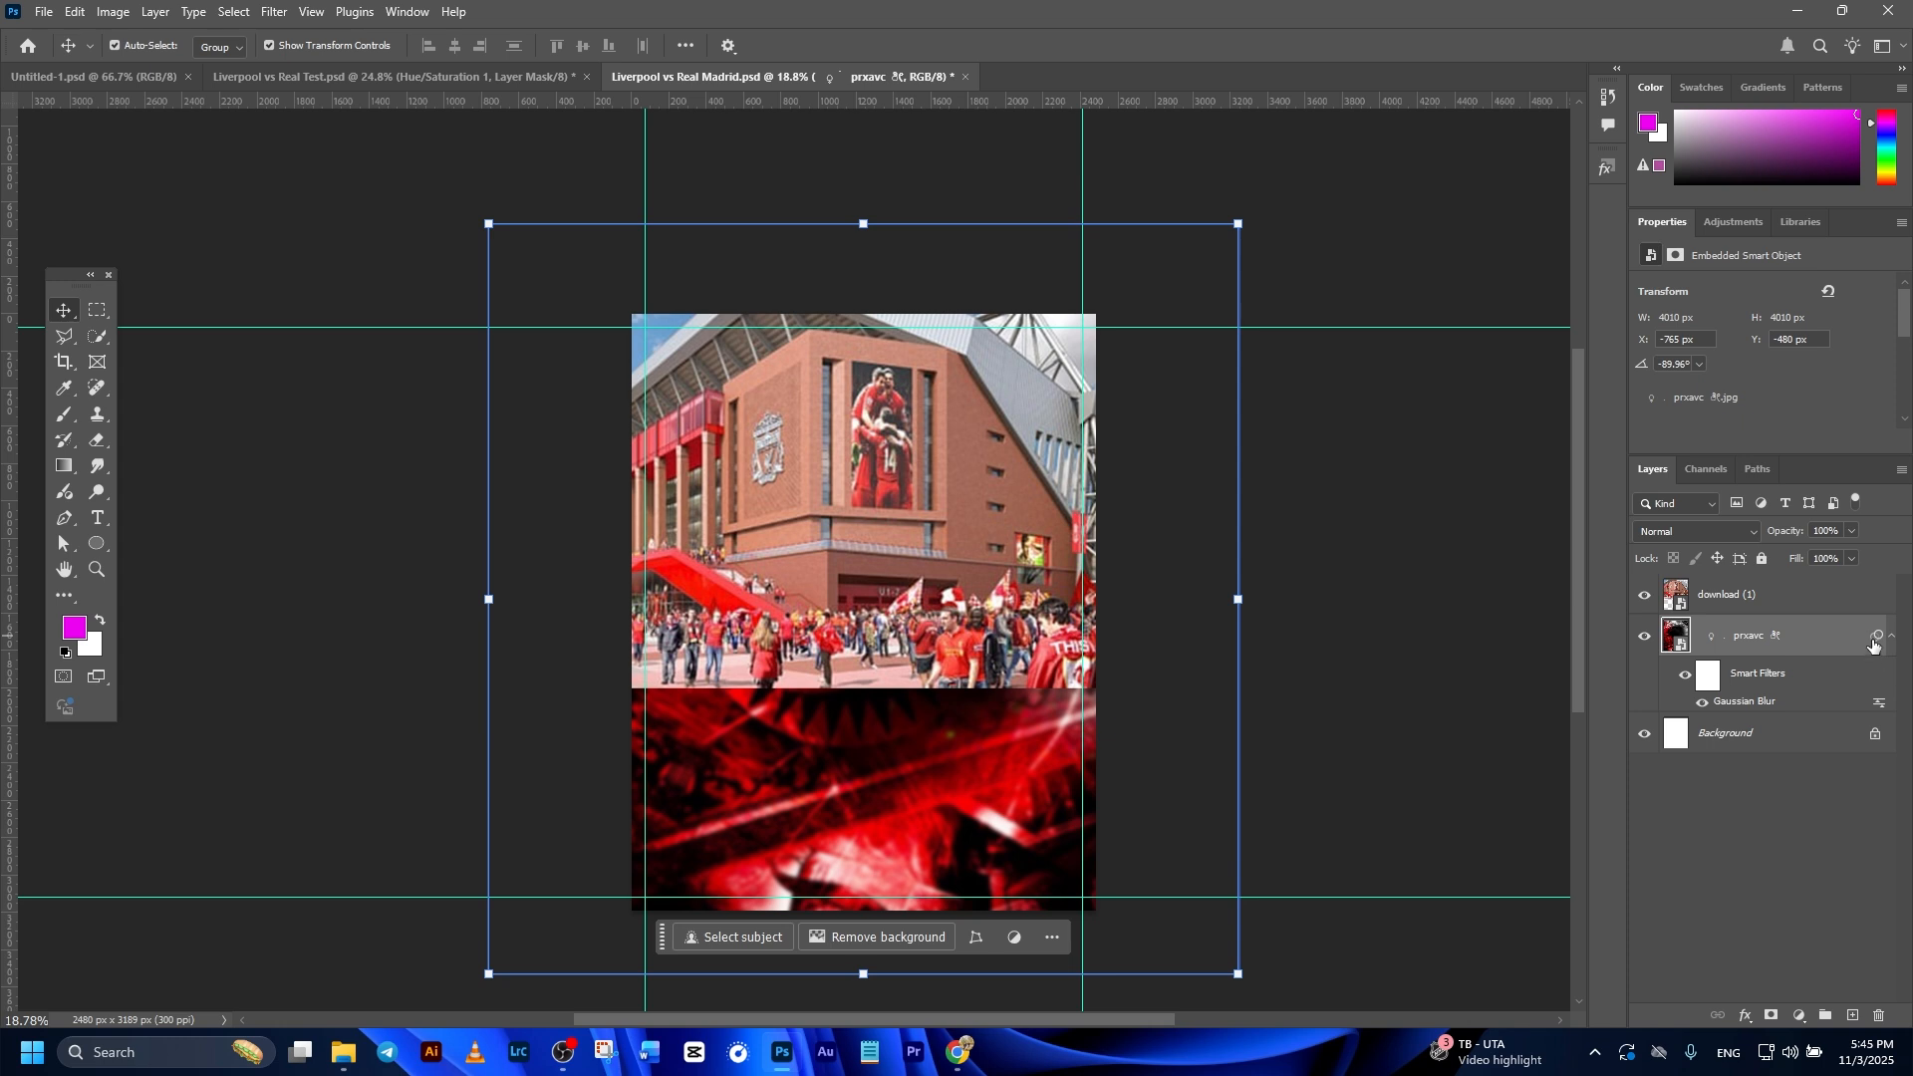
pyautogui.moveTo(1880, 637); pyautogui.dragTo(1878, 600)
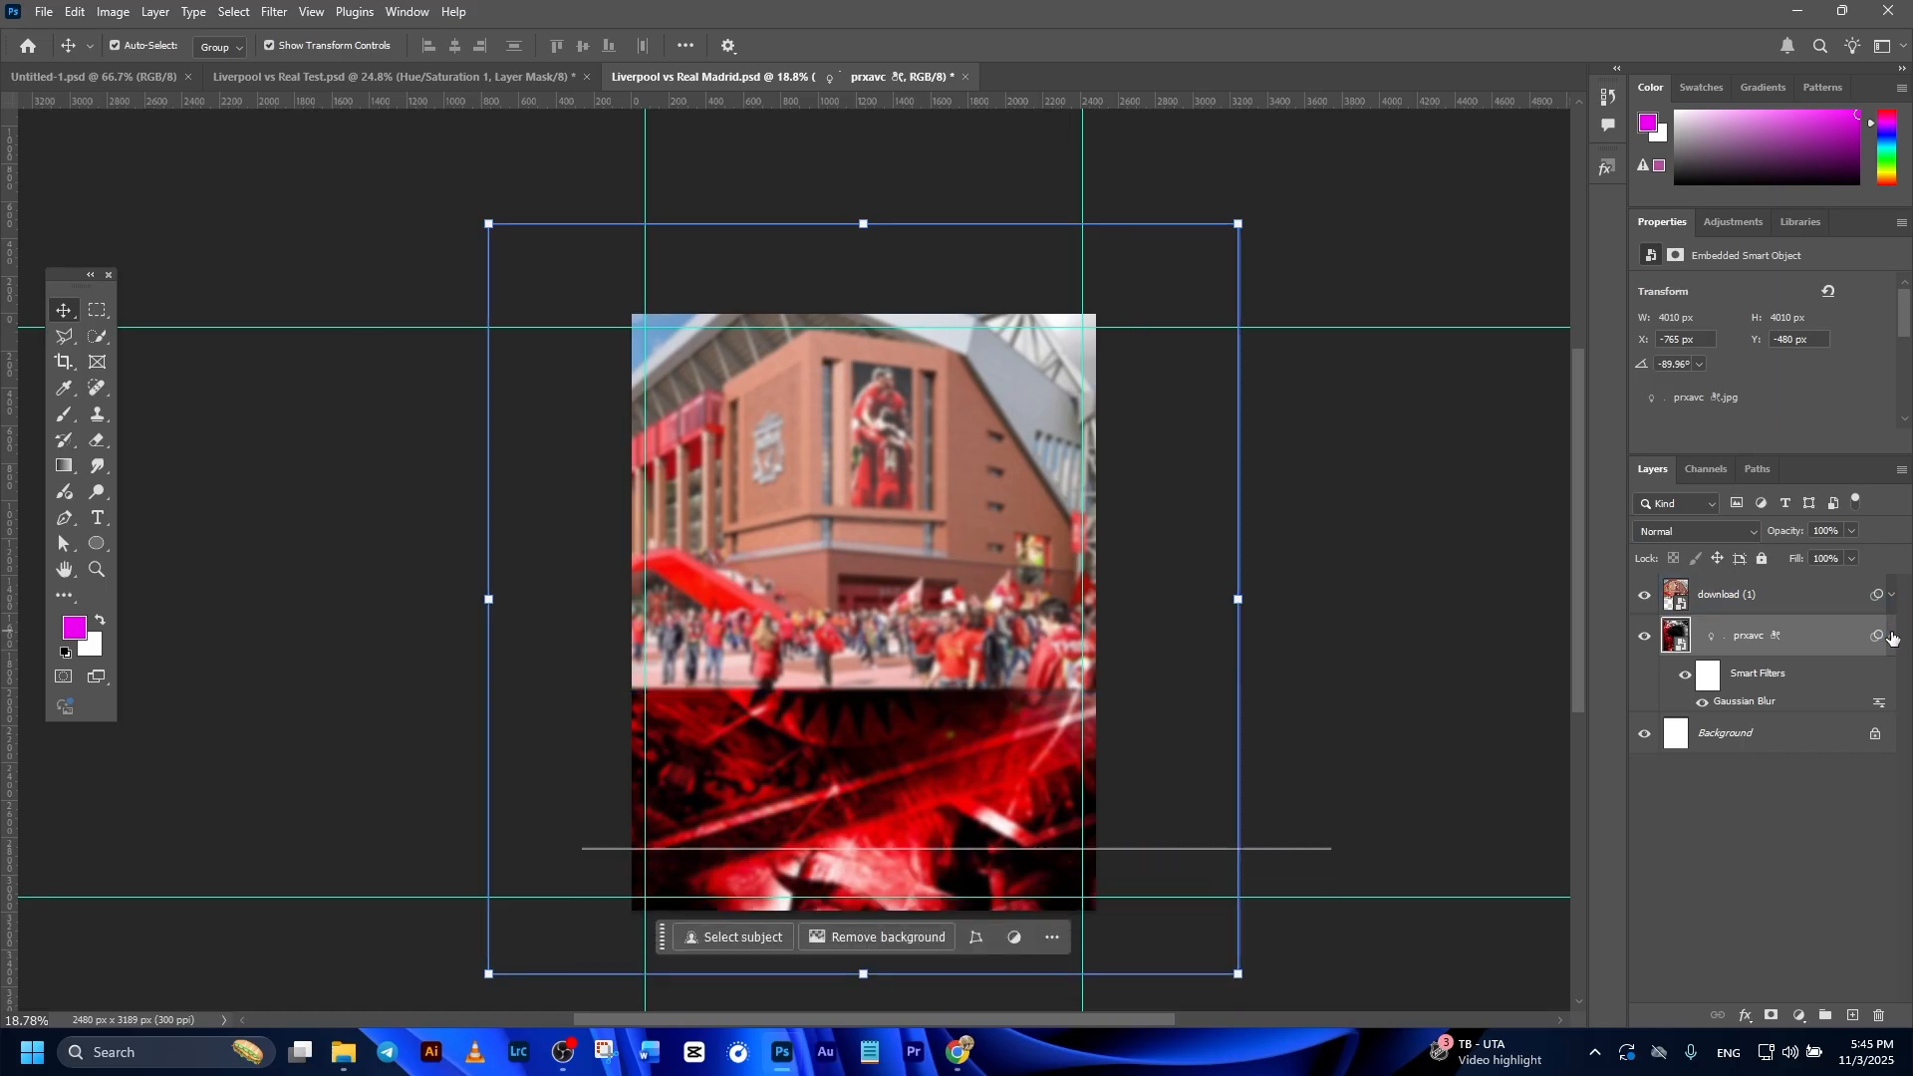
pyautogui.click(1891, 638)
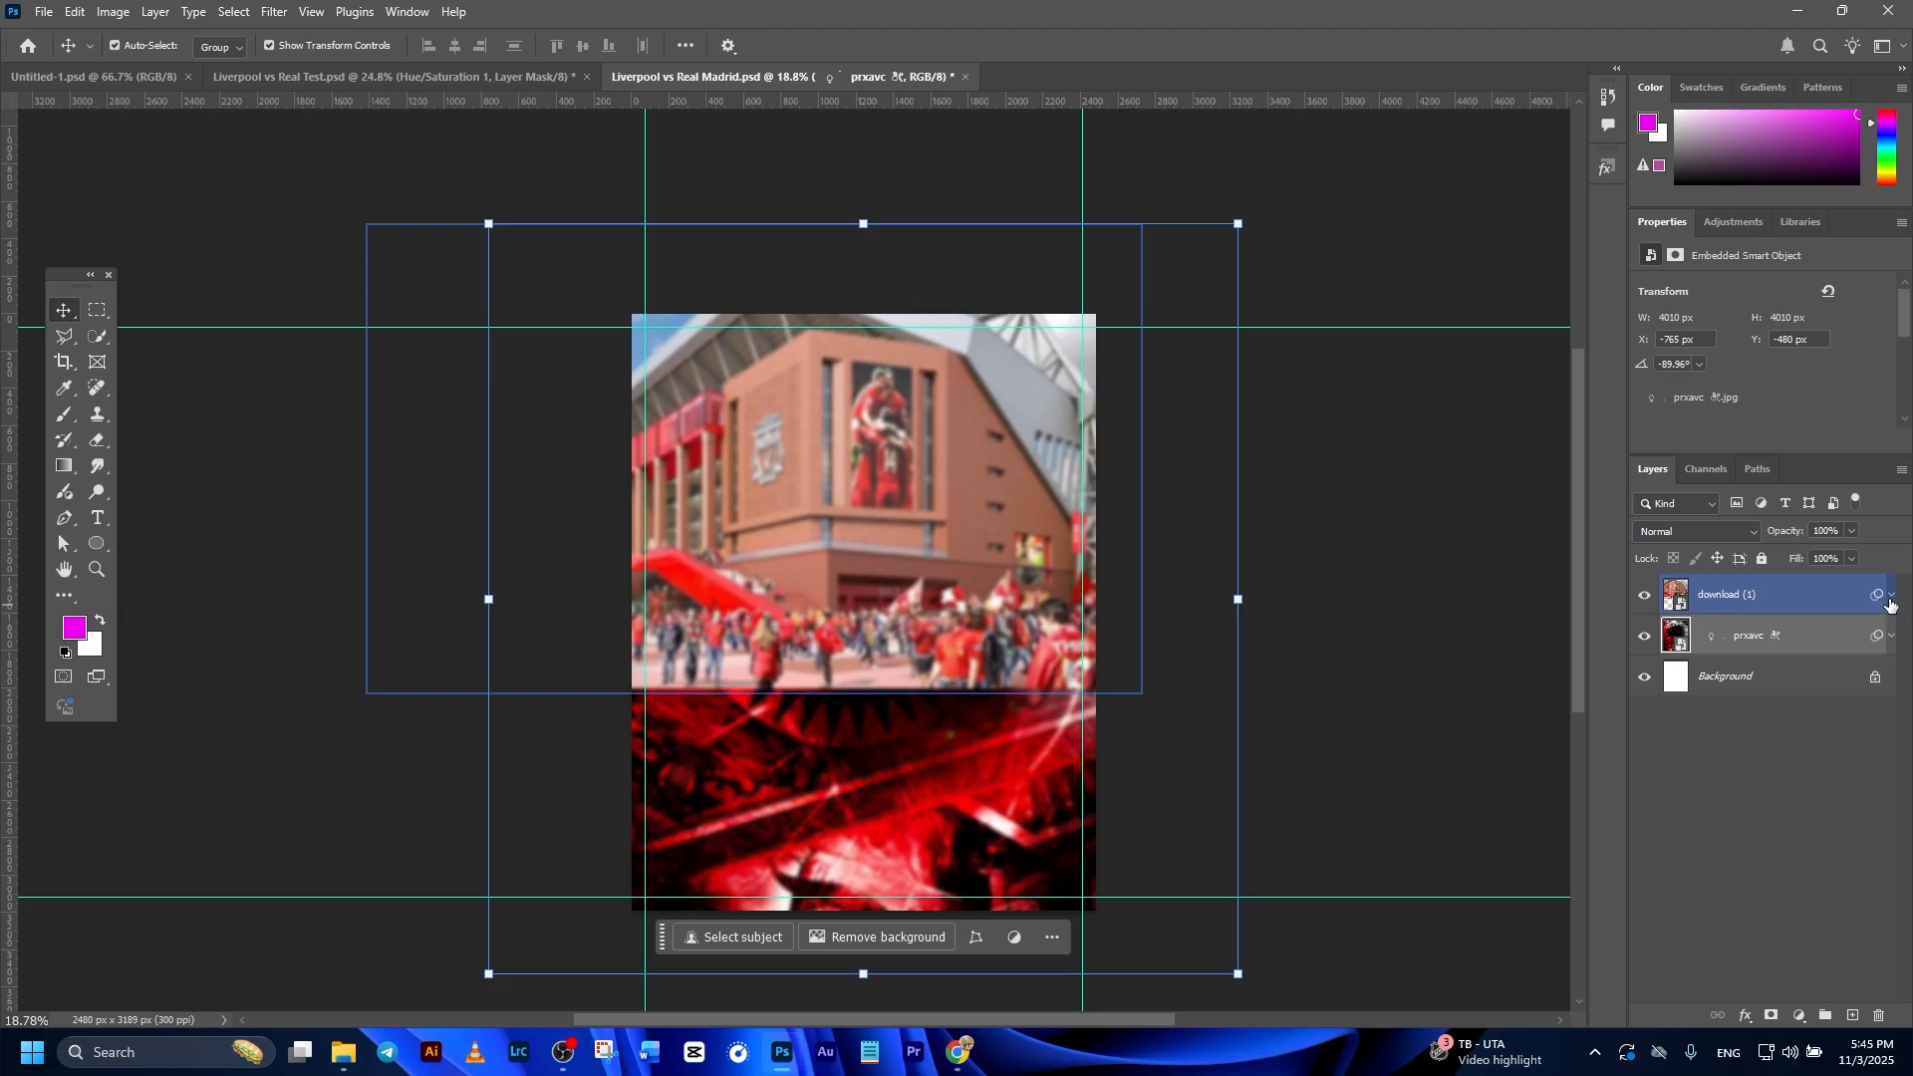
pyautogui.click(1883, 607)
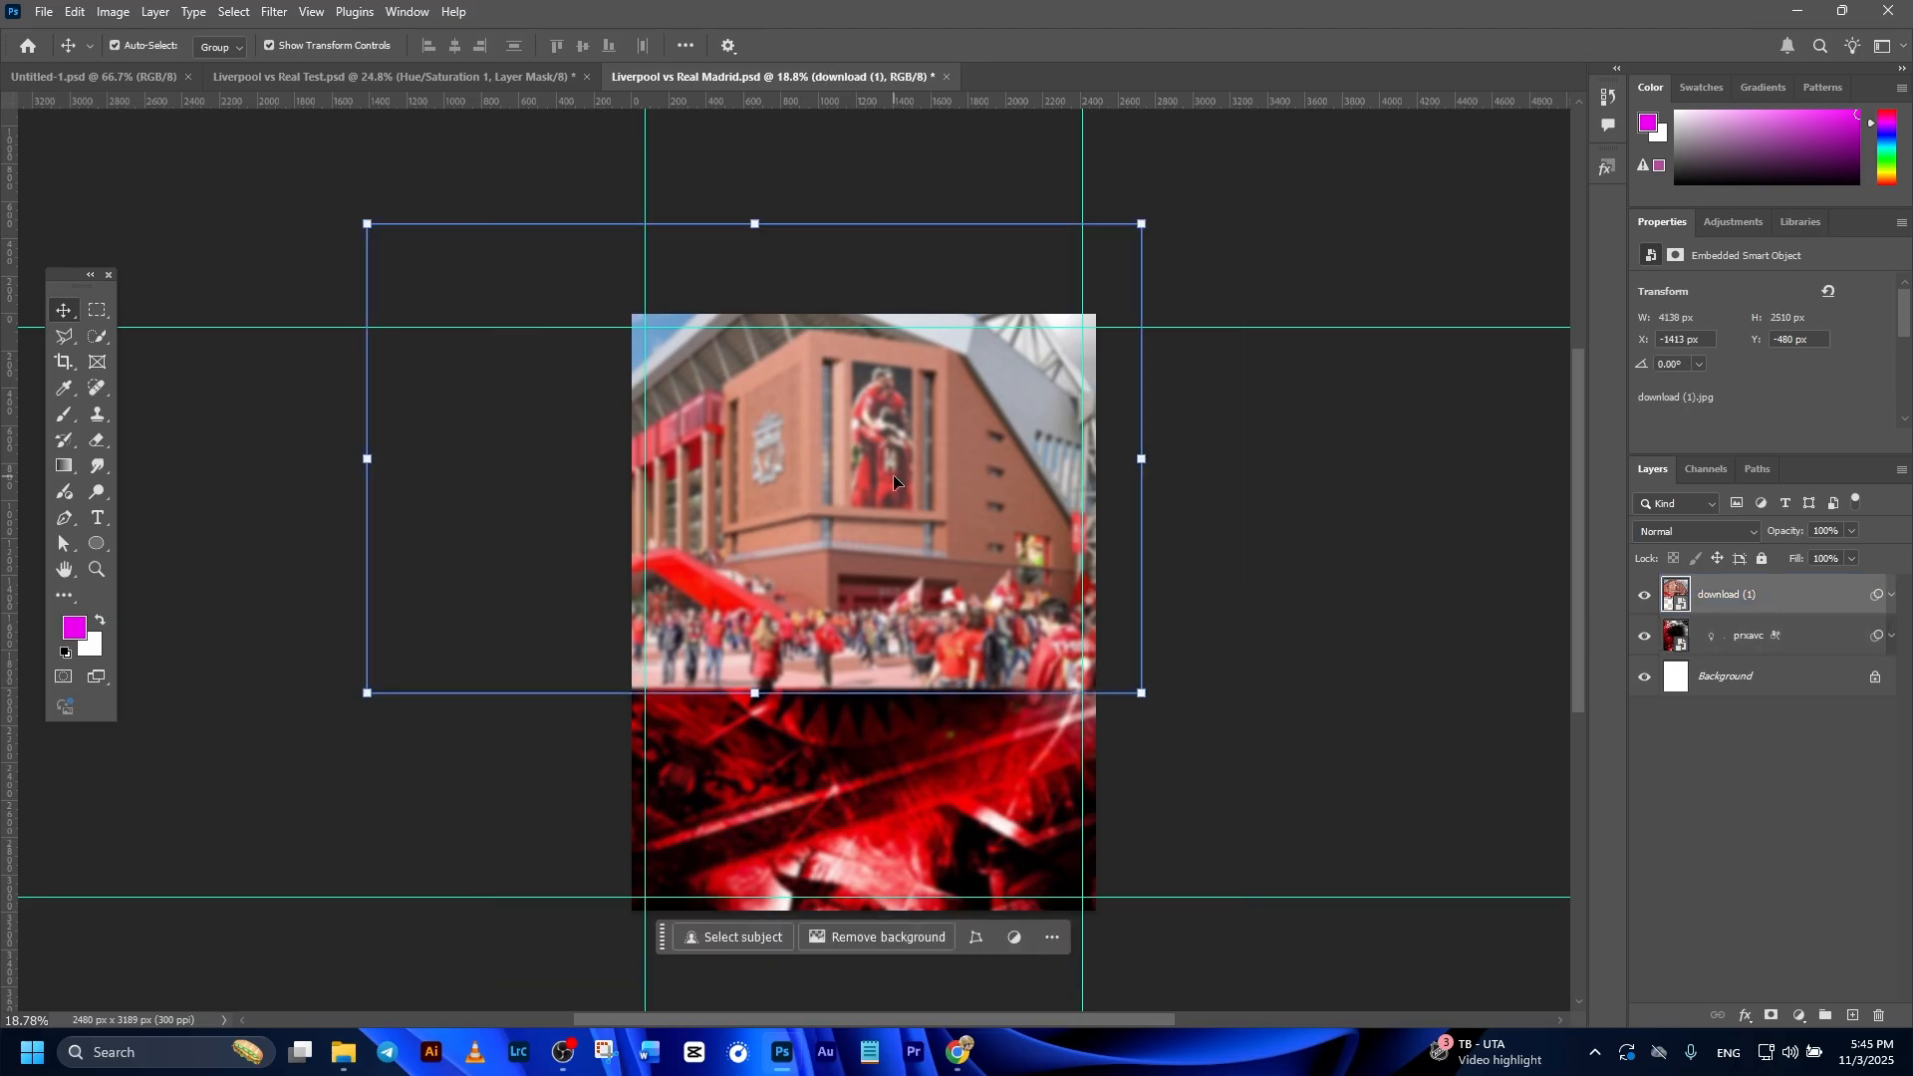
# Set the Gaussian Blur radius on the stadium photo layer to 5 pixels.
pyautogui.click(1890, 598)
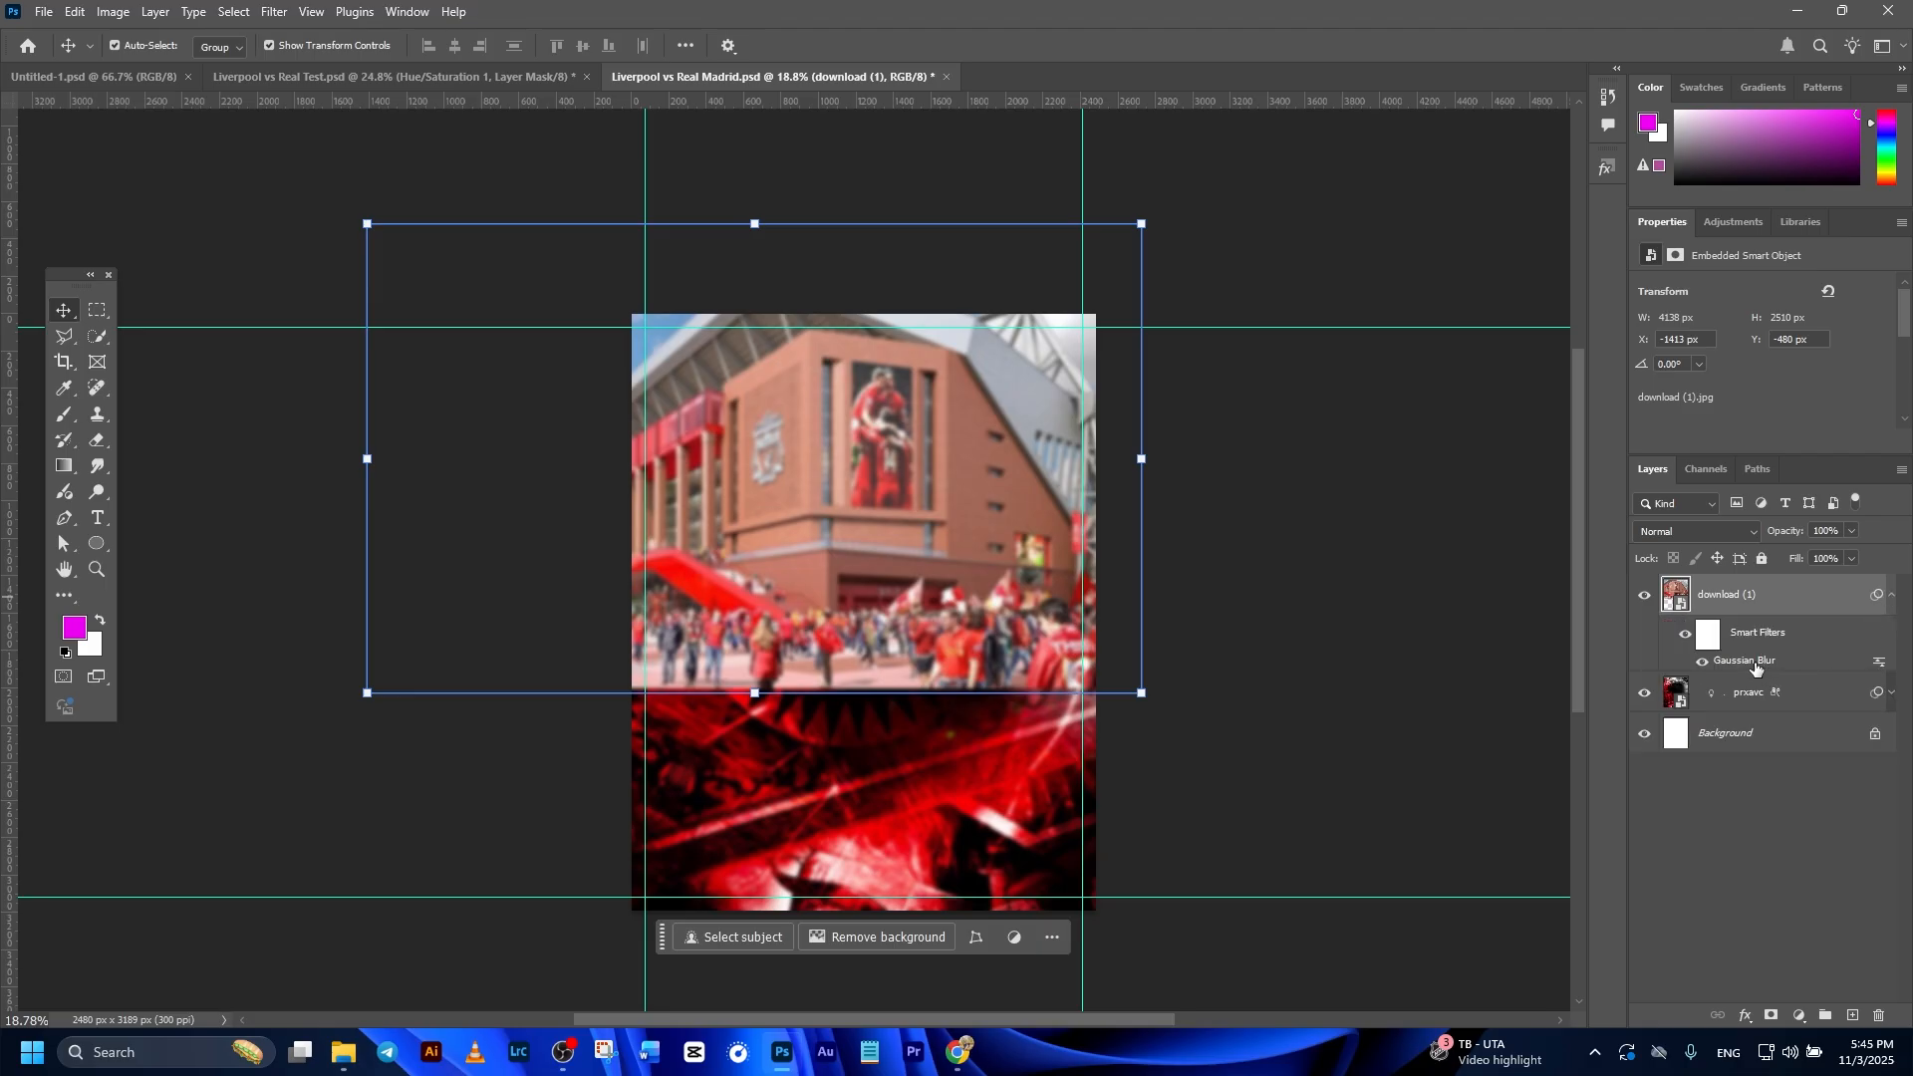
pyautogui.doubleClick(1756, 661)
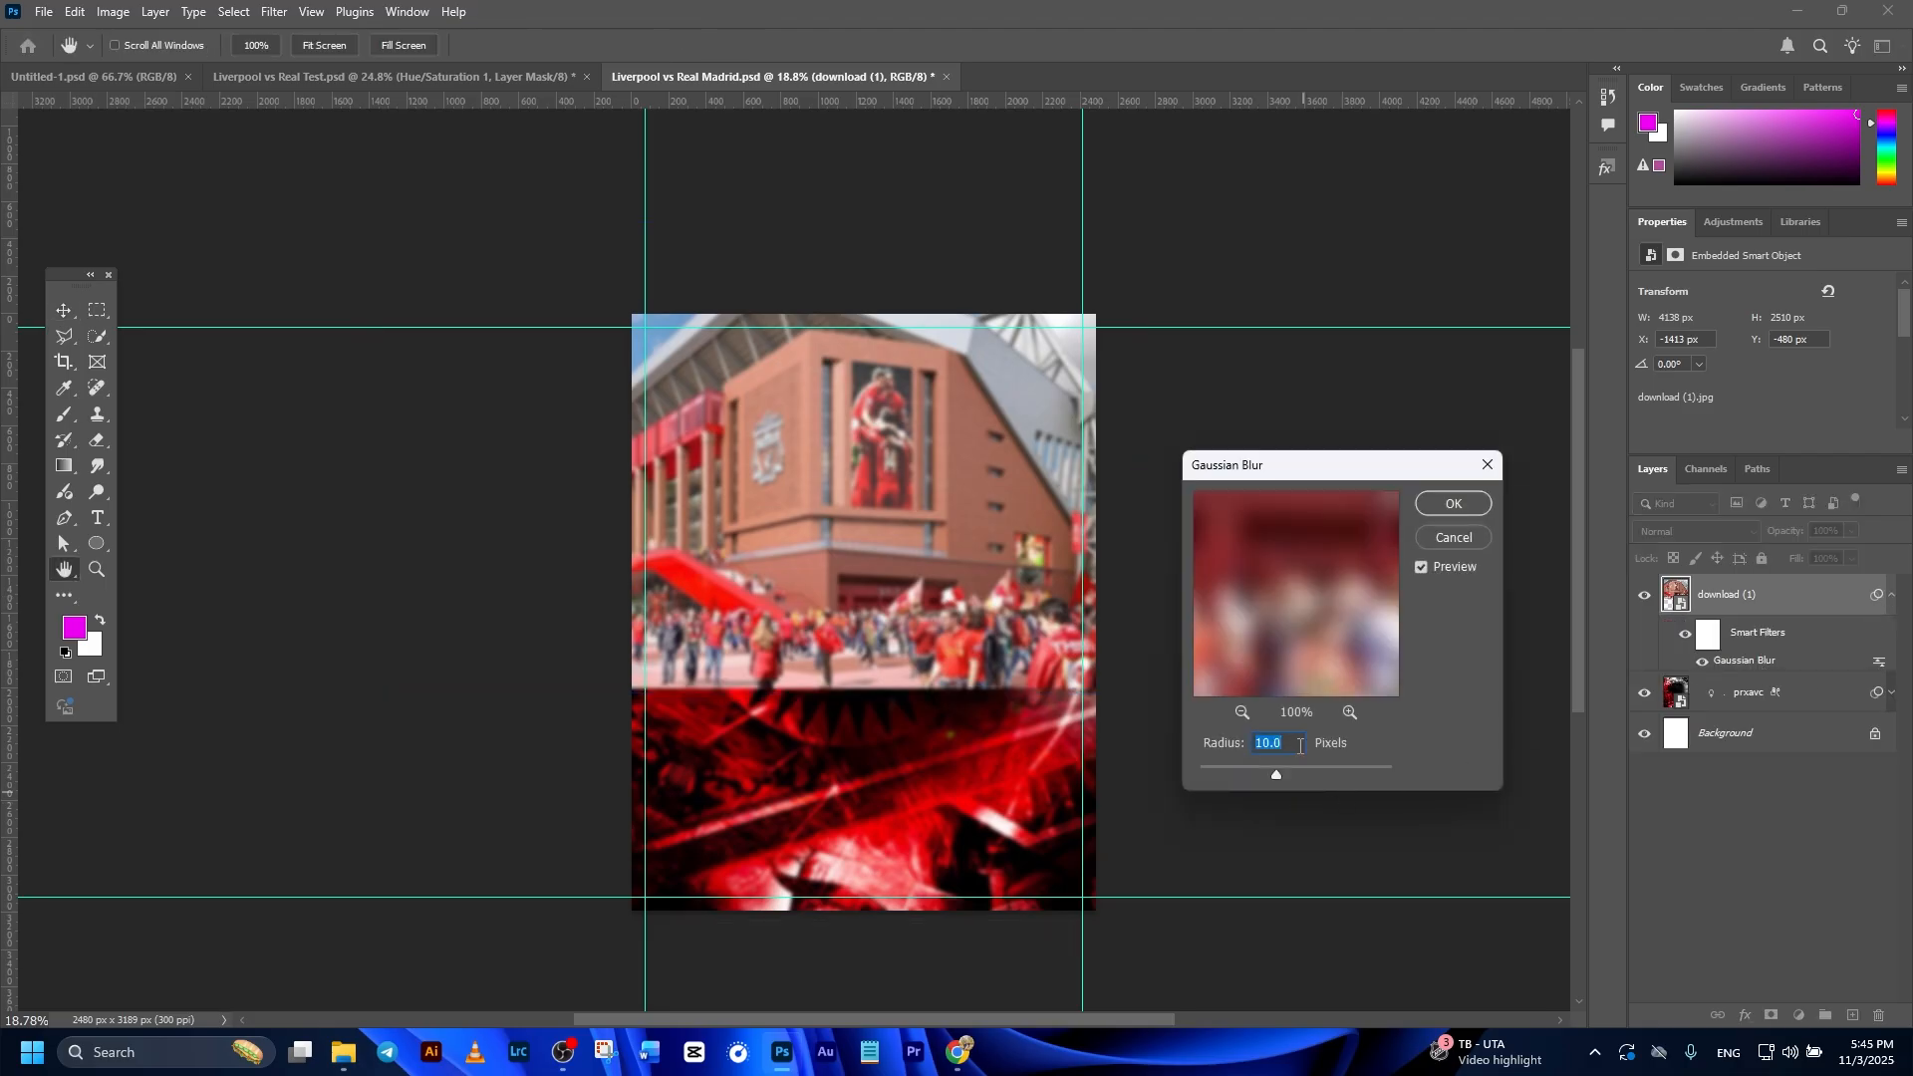
pyautogui.write('5')
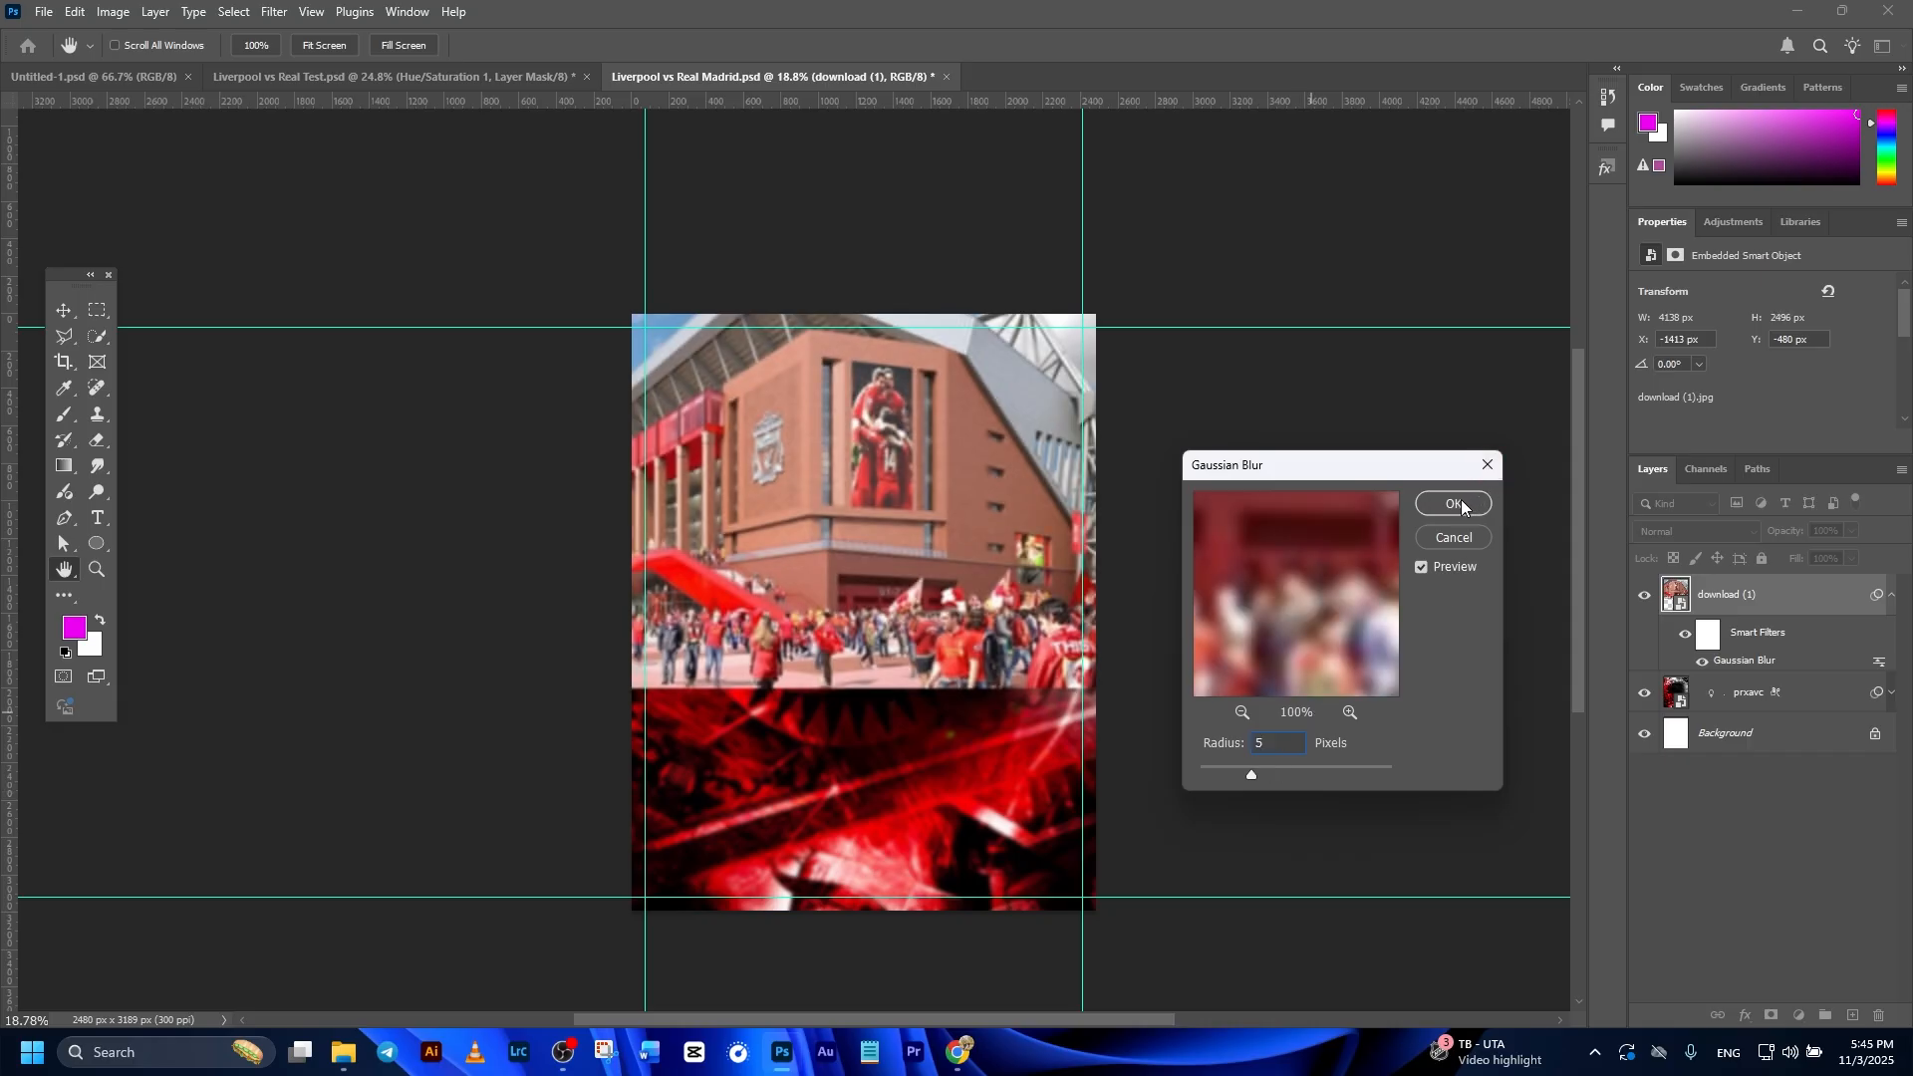
pyautogui.click(1451, 506)
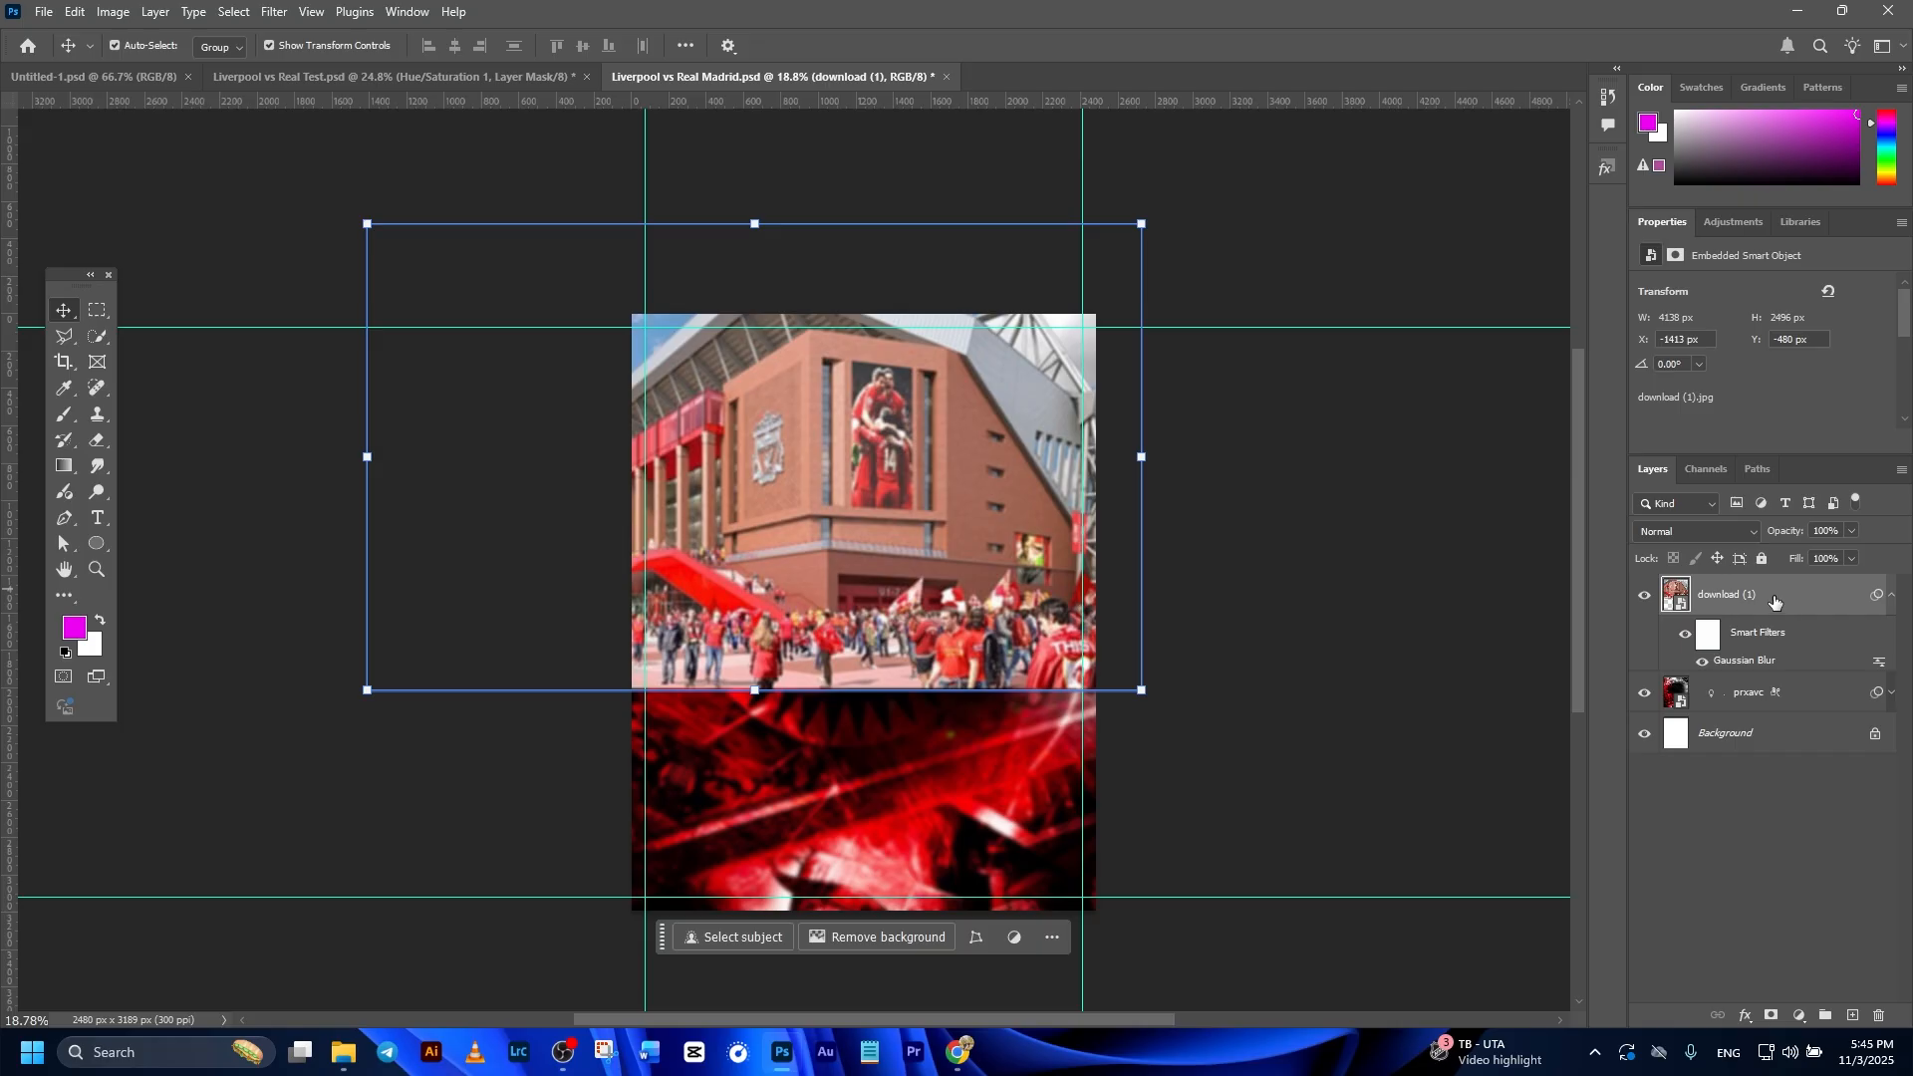
pyautogui.click(1435, 638)
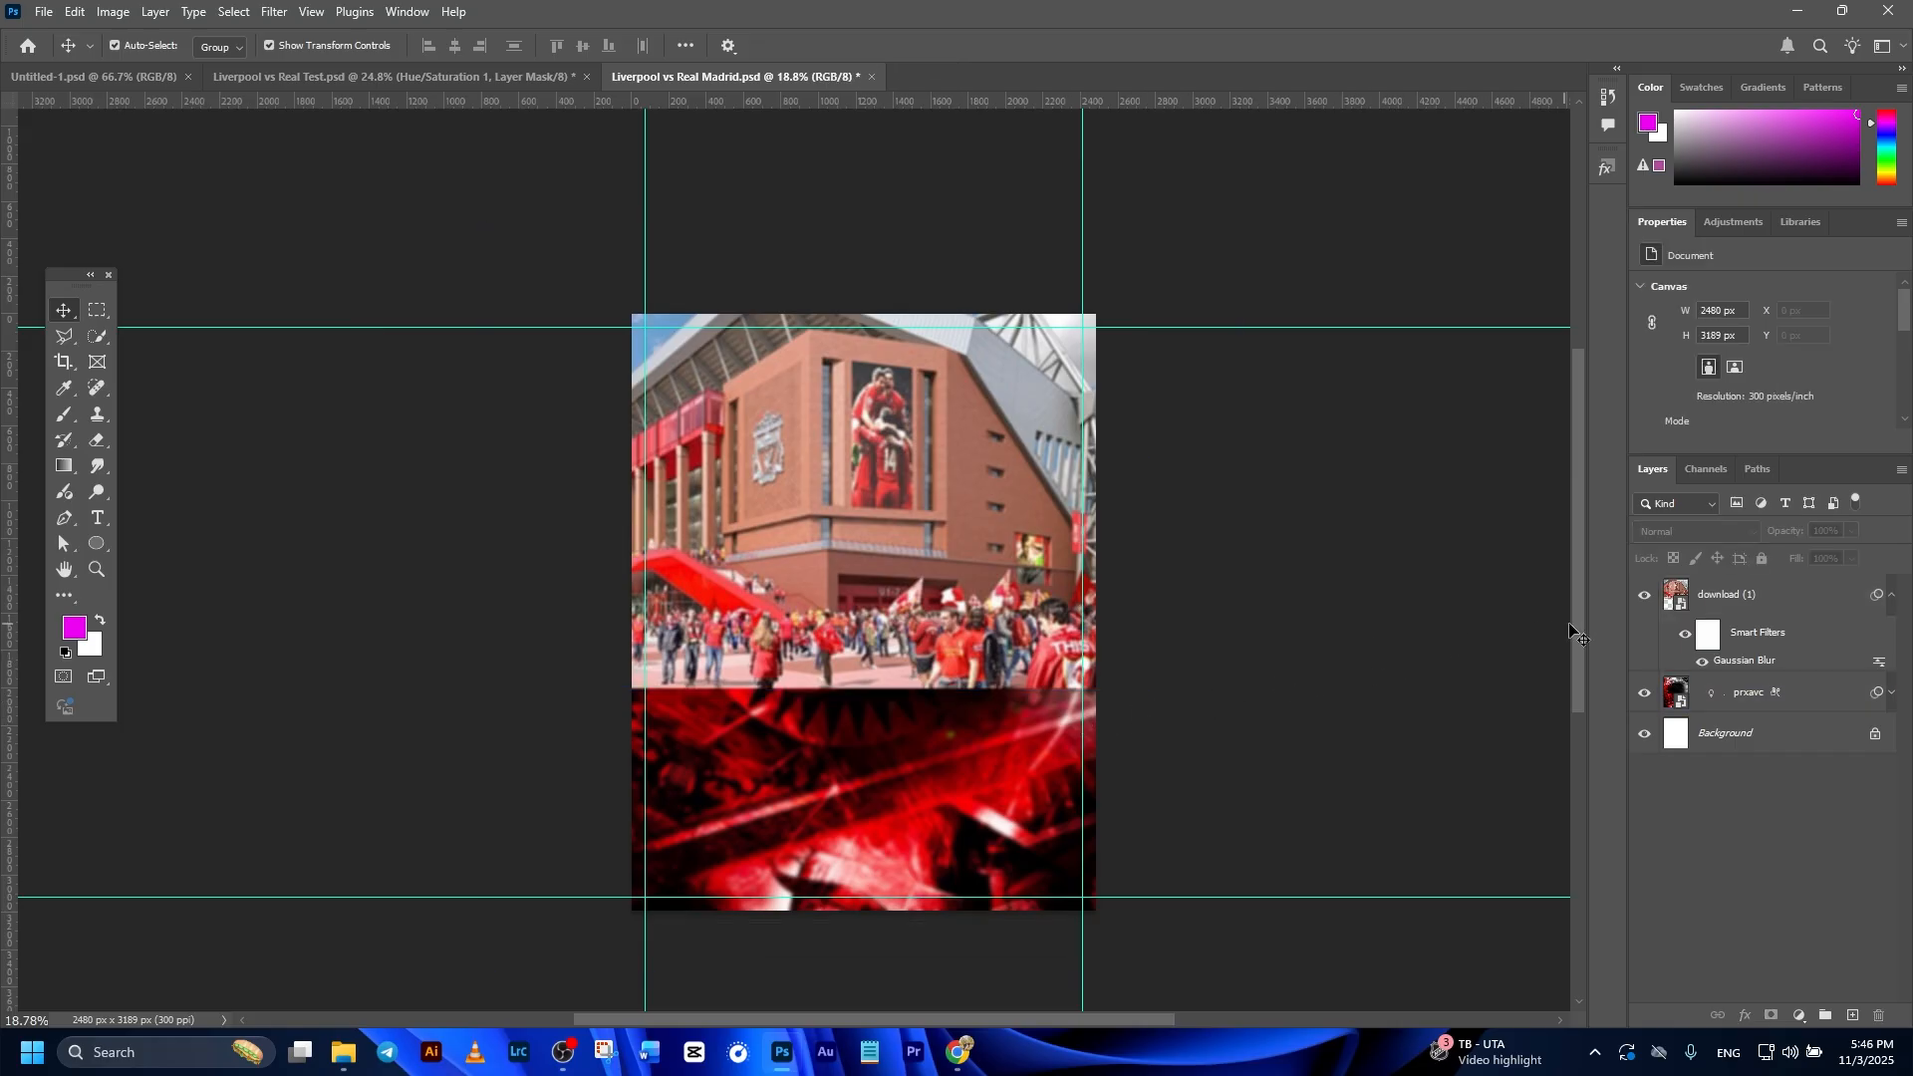
# Add a Hue/Saturation adjustment layer above the stadium photo and clip it to that photo.
pyautogui.click(1710, 628)
pyautogui.click(1768, 610)
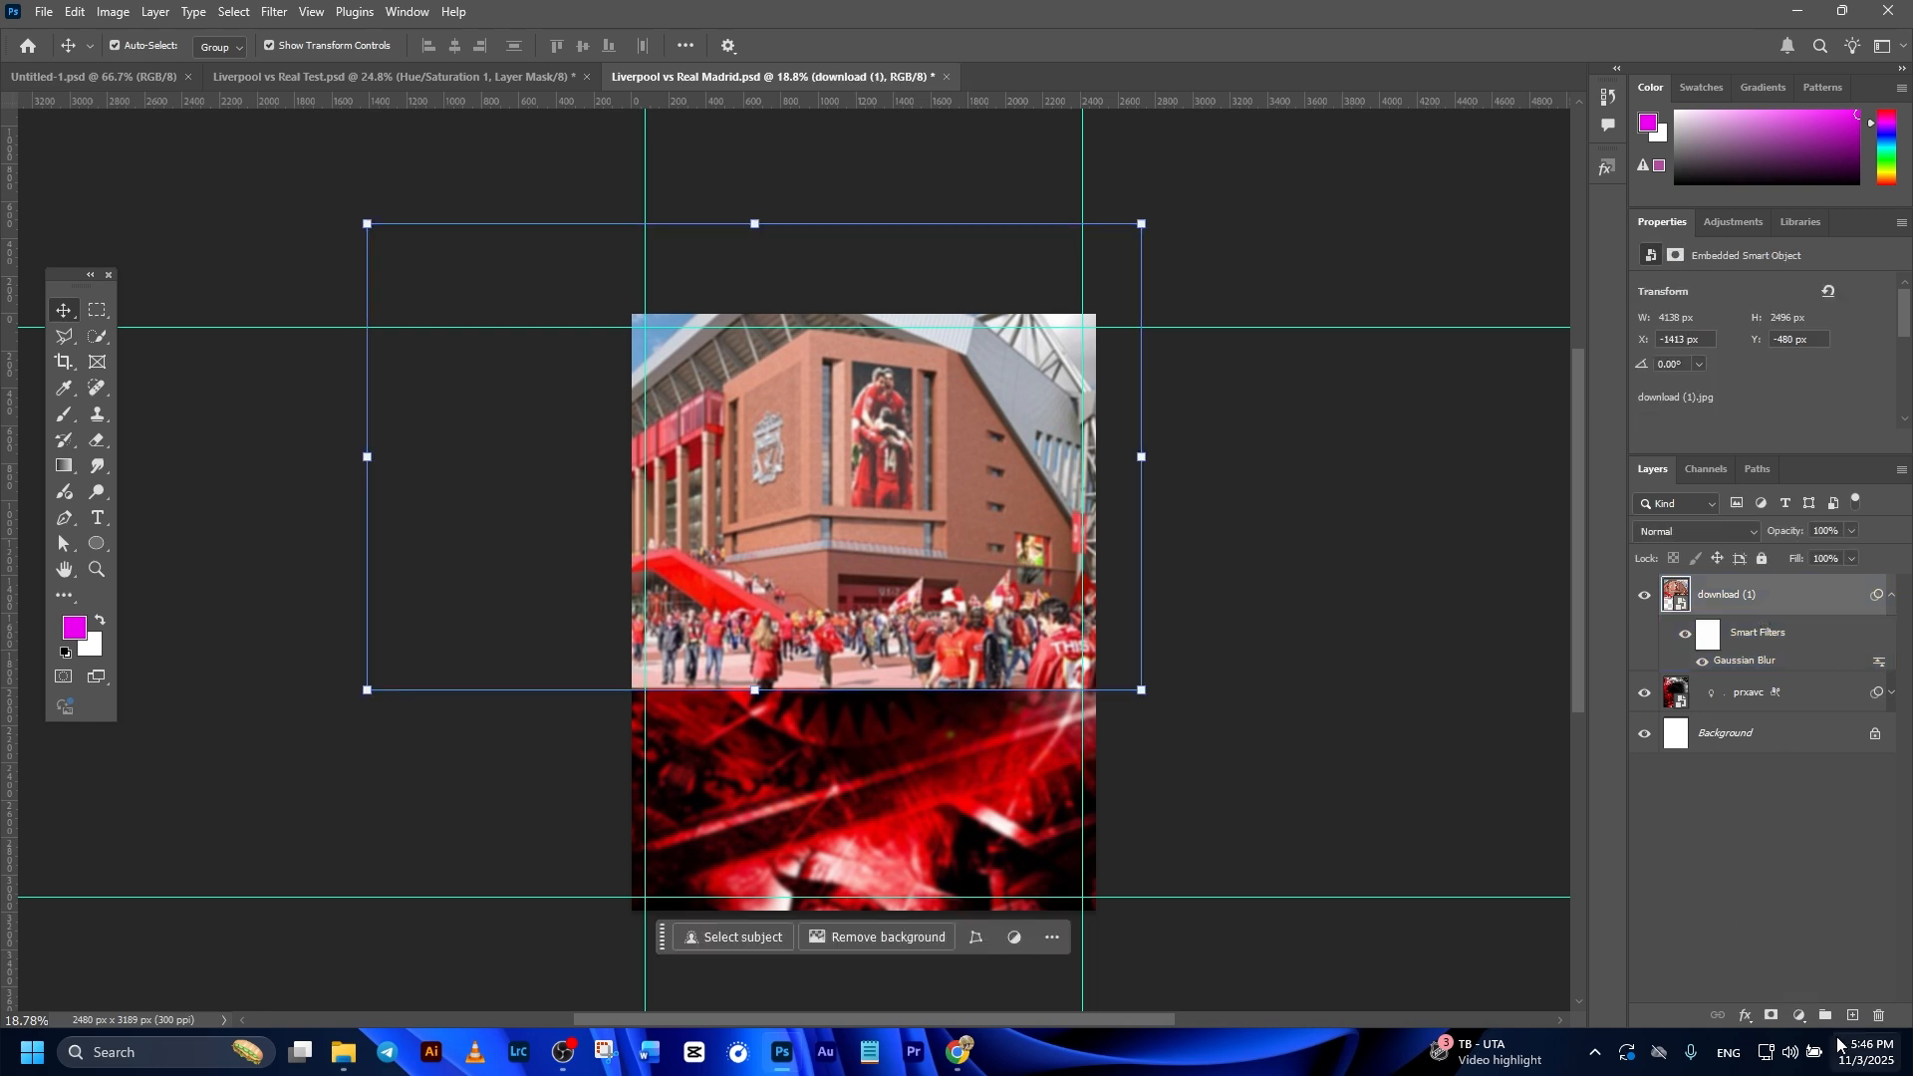
pyautogui.click(1802, 1021)
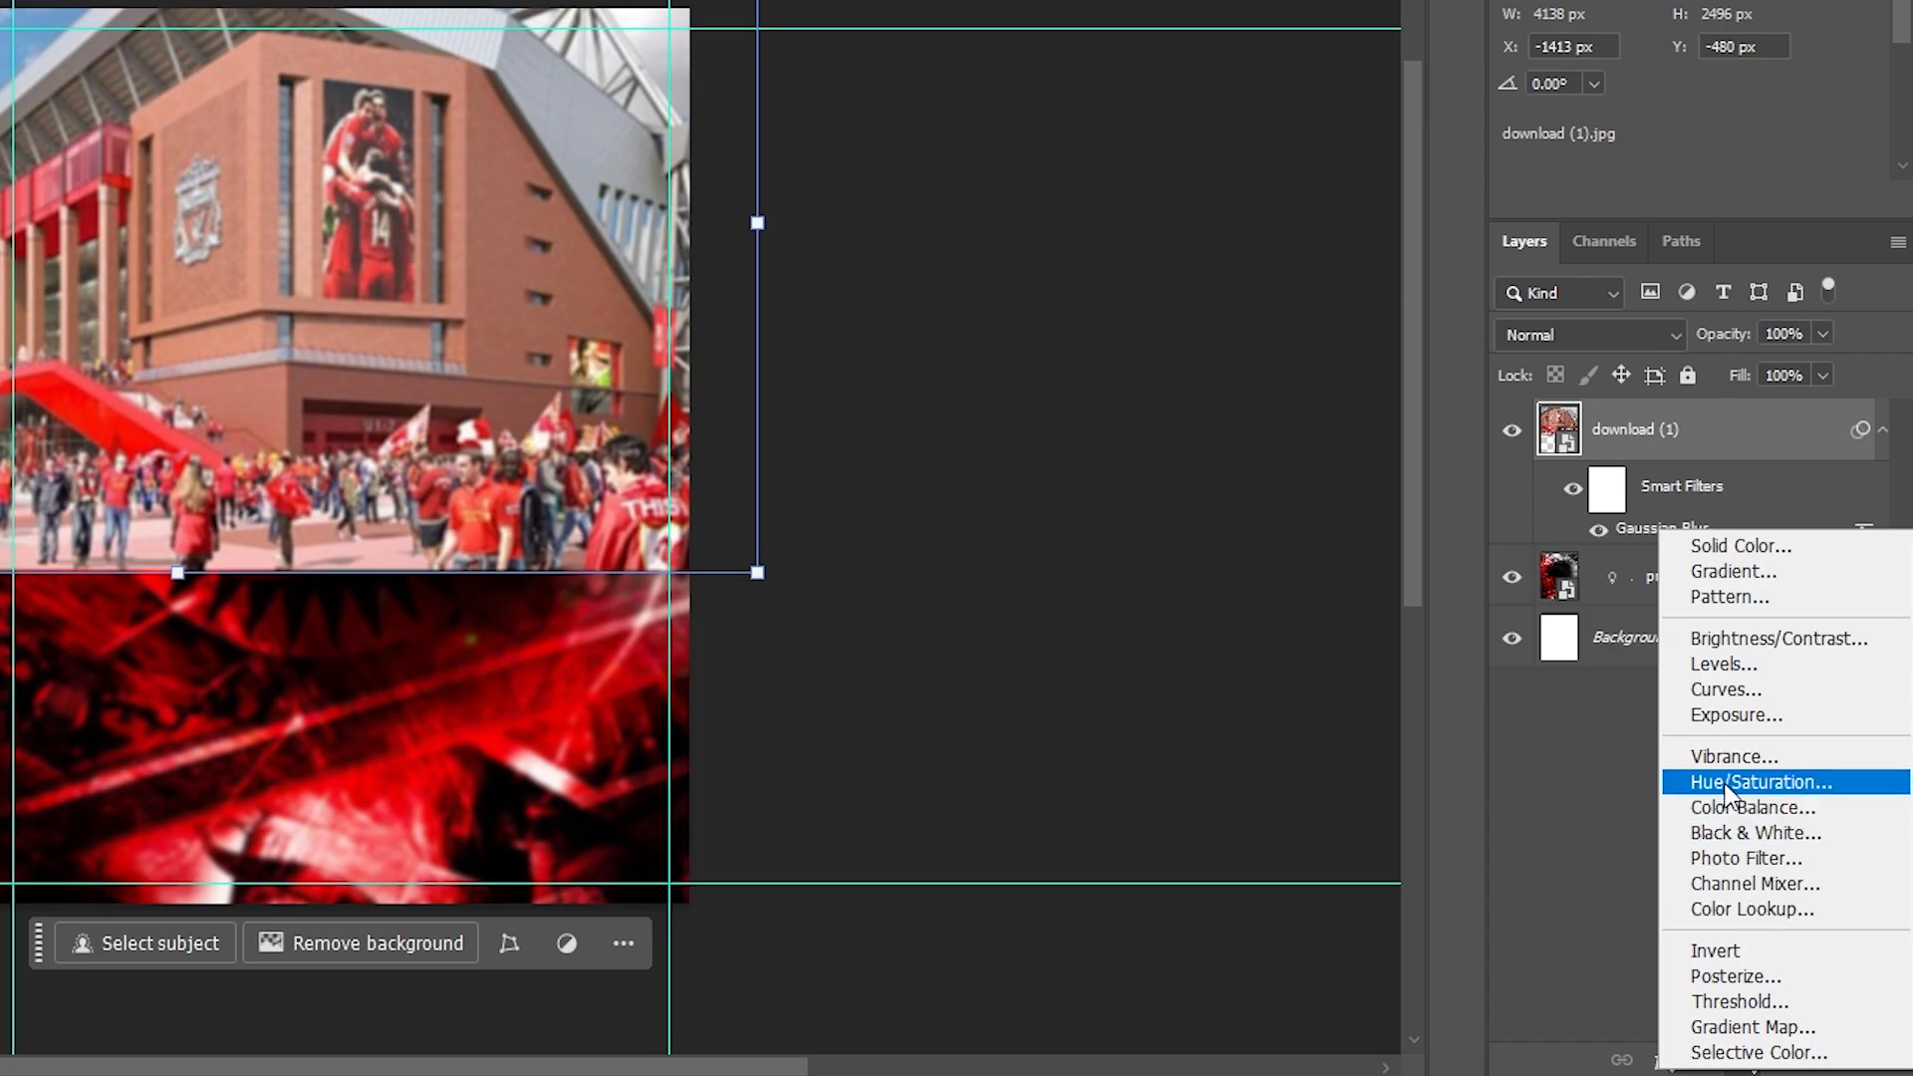
pyautogui.click(1727, 785)
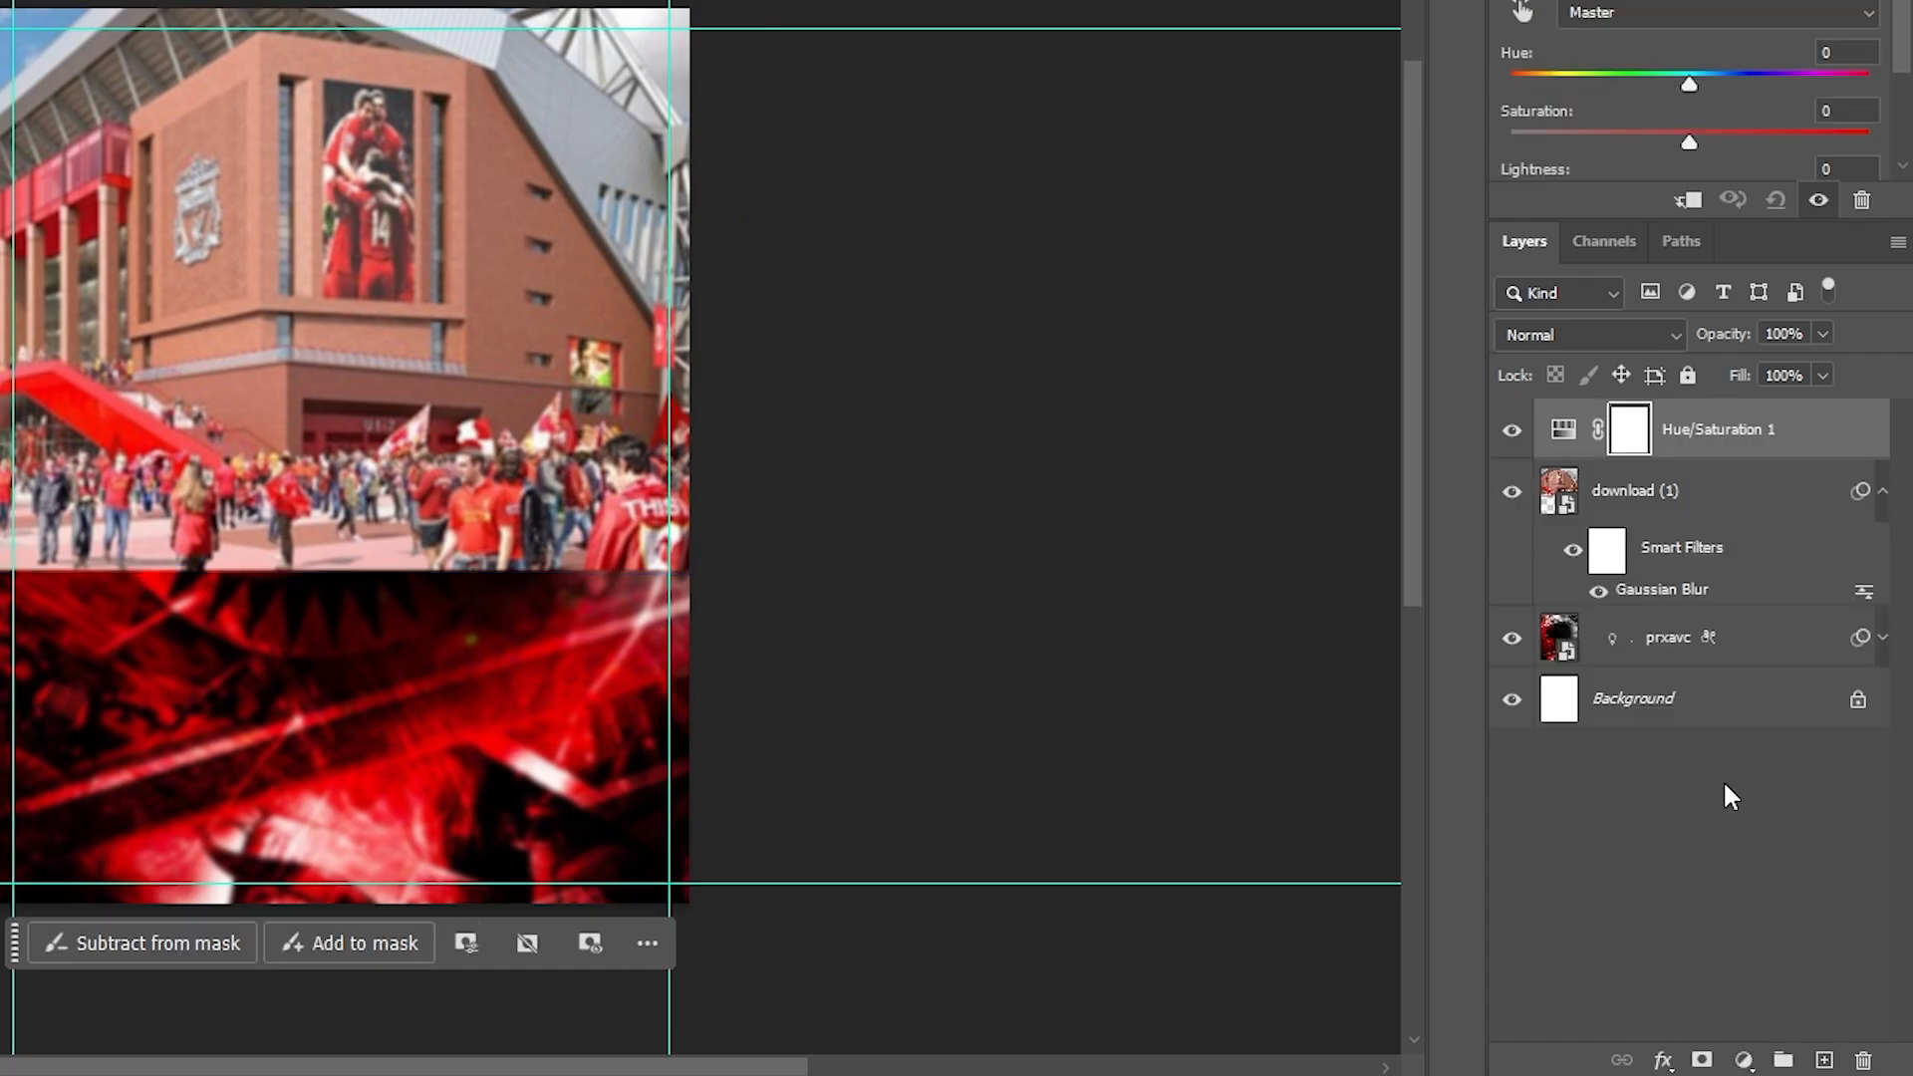
pyautogui.rightClick(1715, 449)
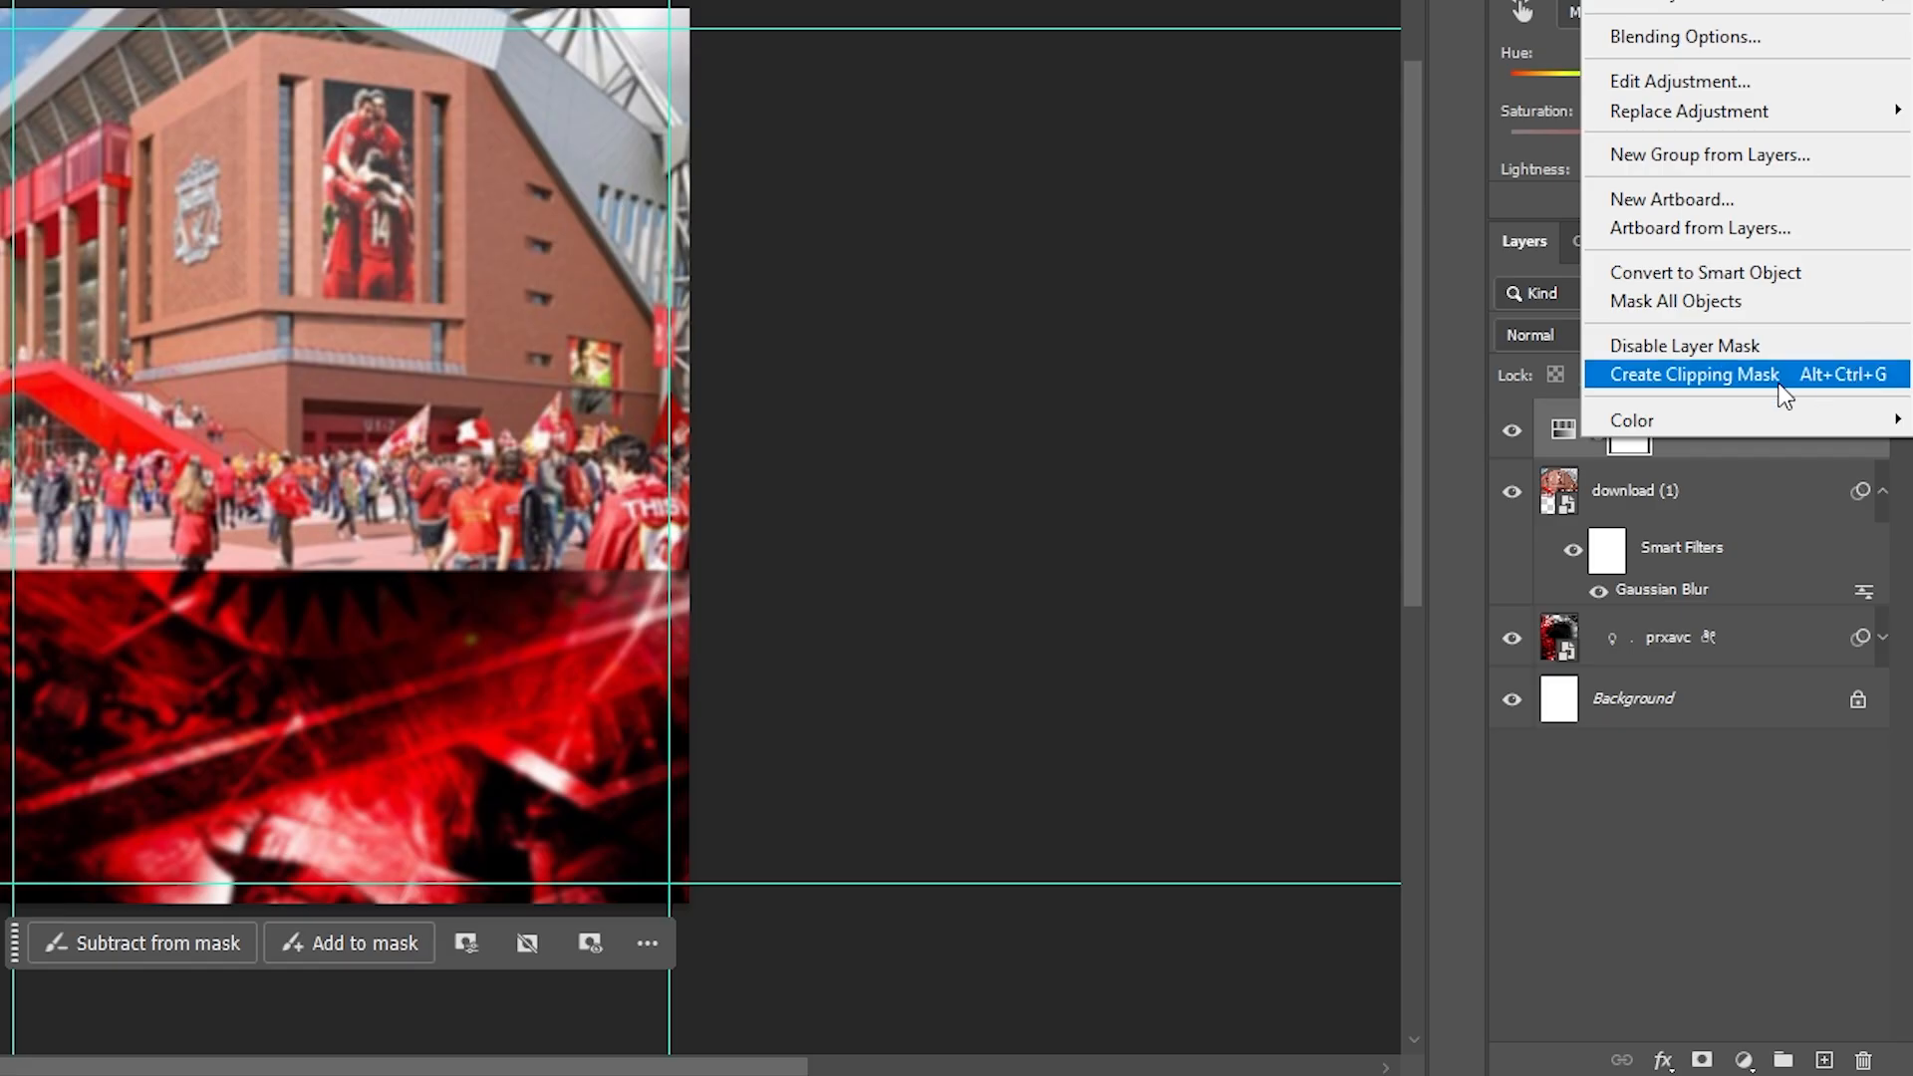
pyautogui.click(1783, 389)
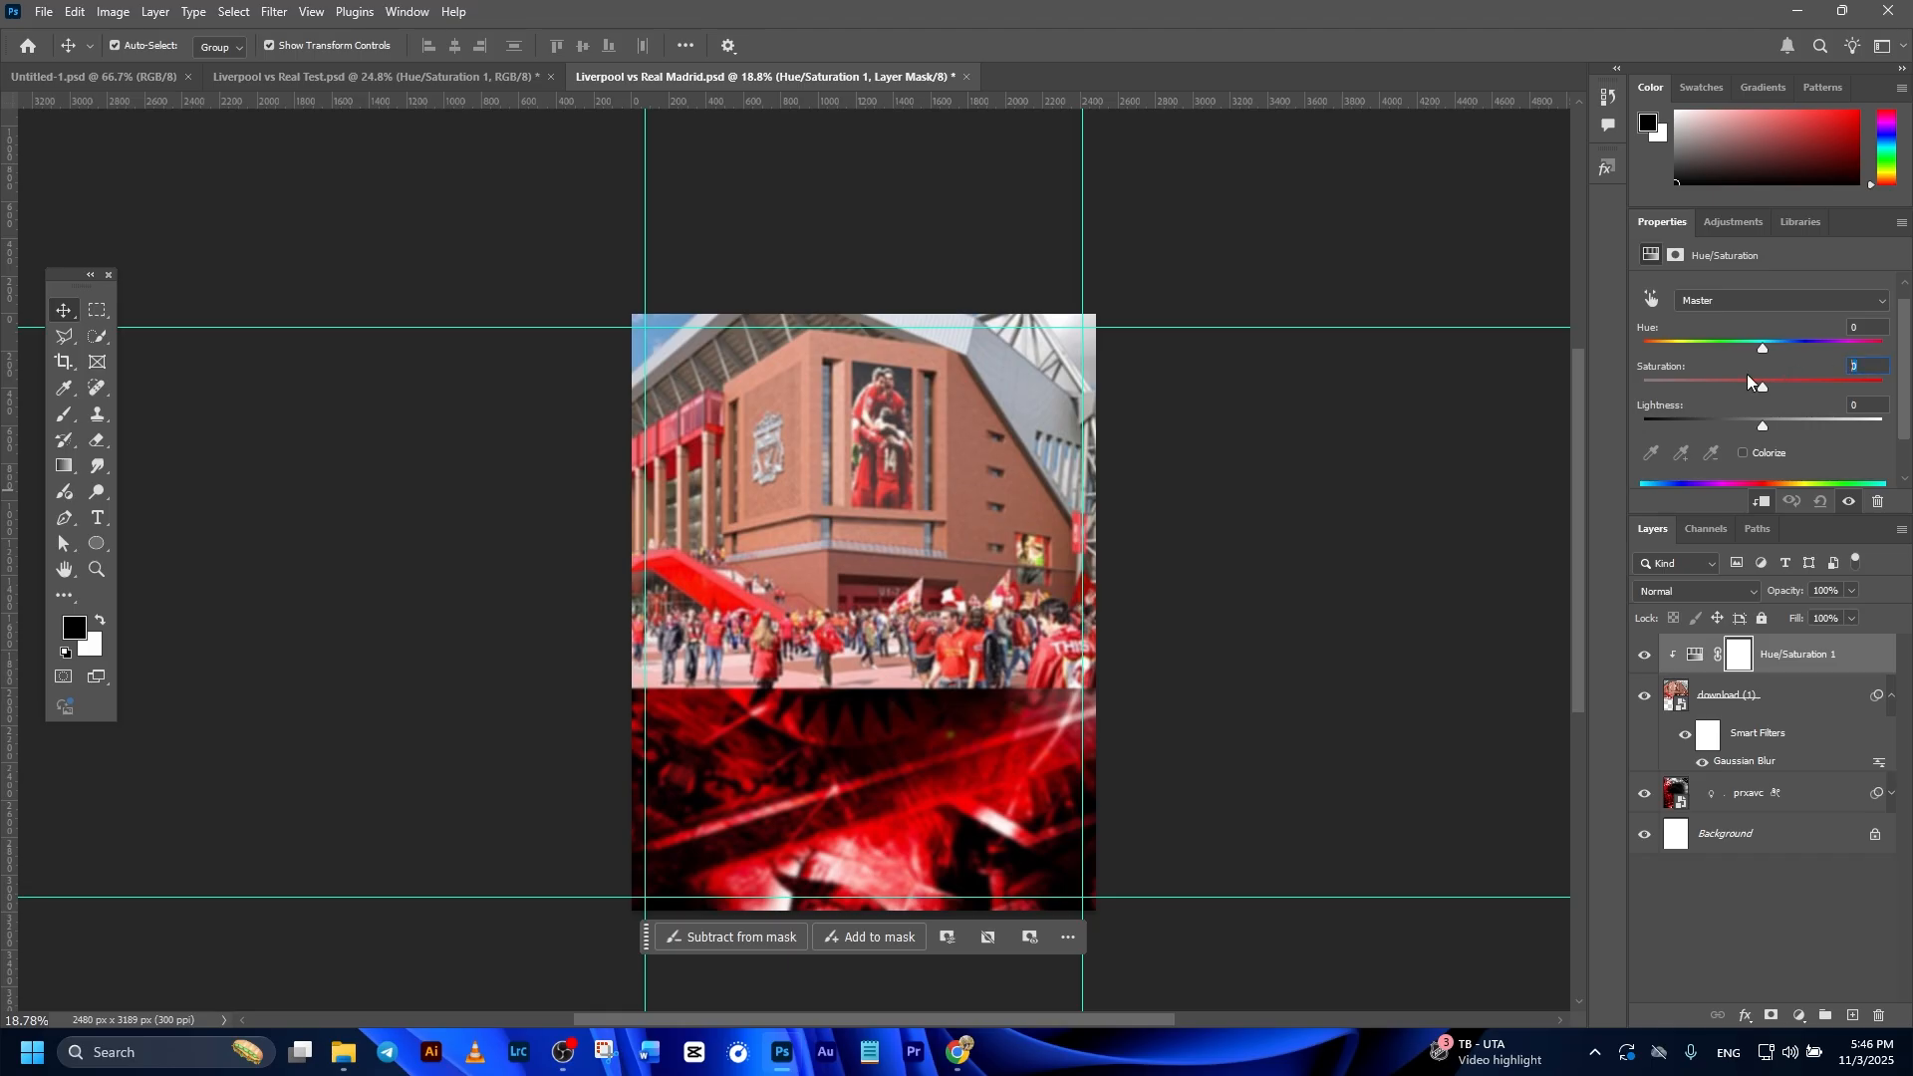
# Set the stadium photo's Hue/Saturation adjustment to saturation +40 and hue -11.
pyautogui.write('40')
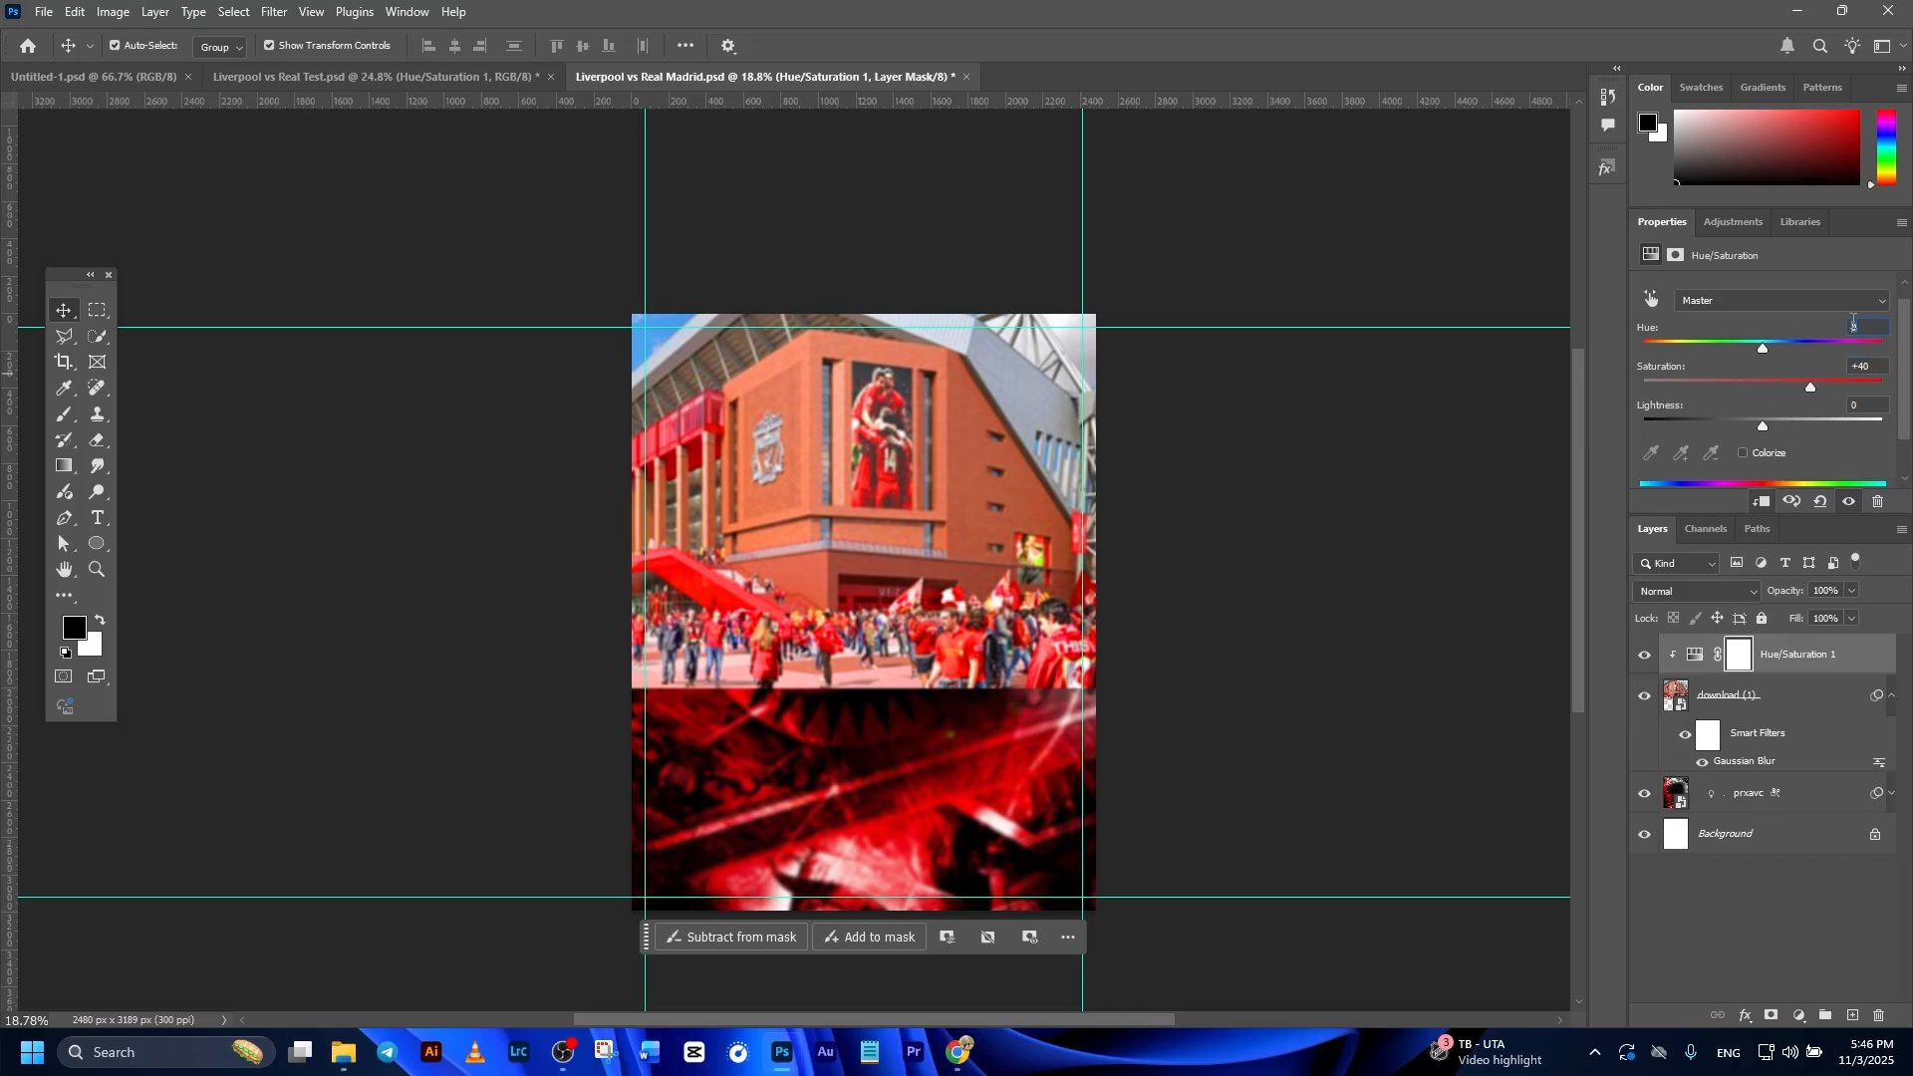
pyautogui.write('-11')
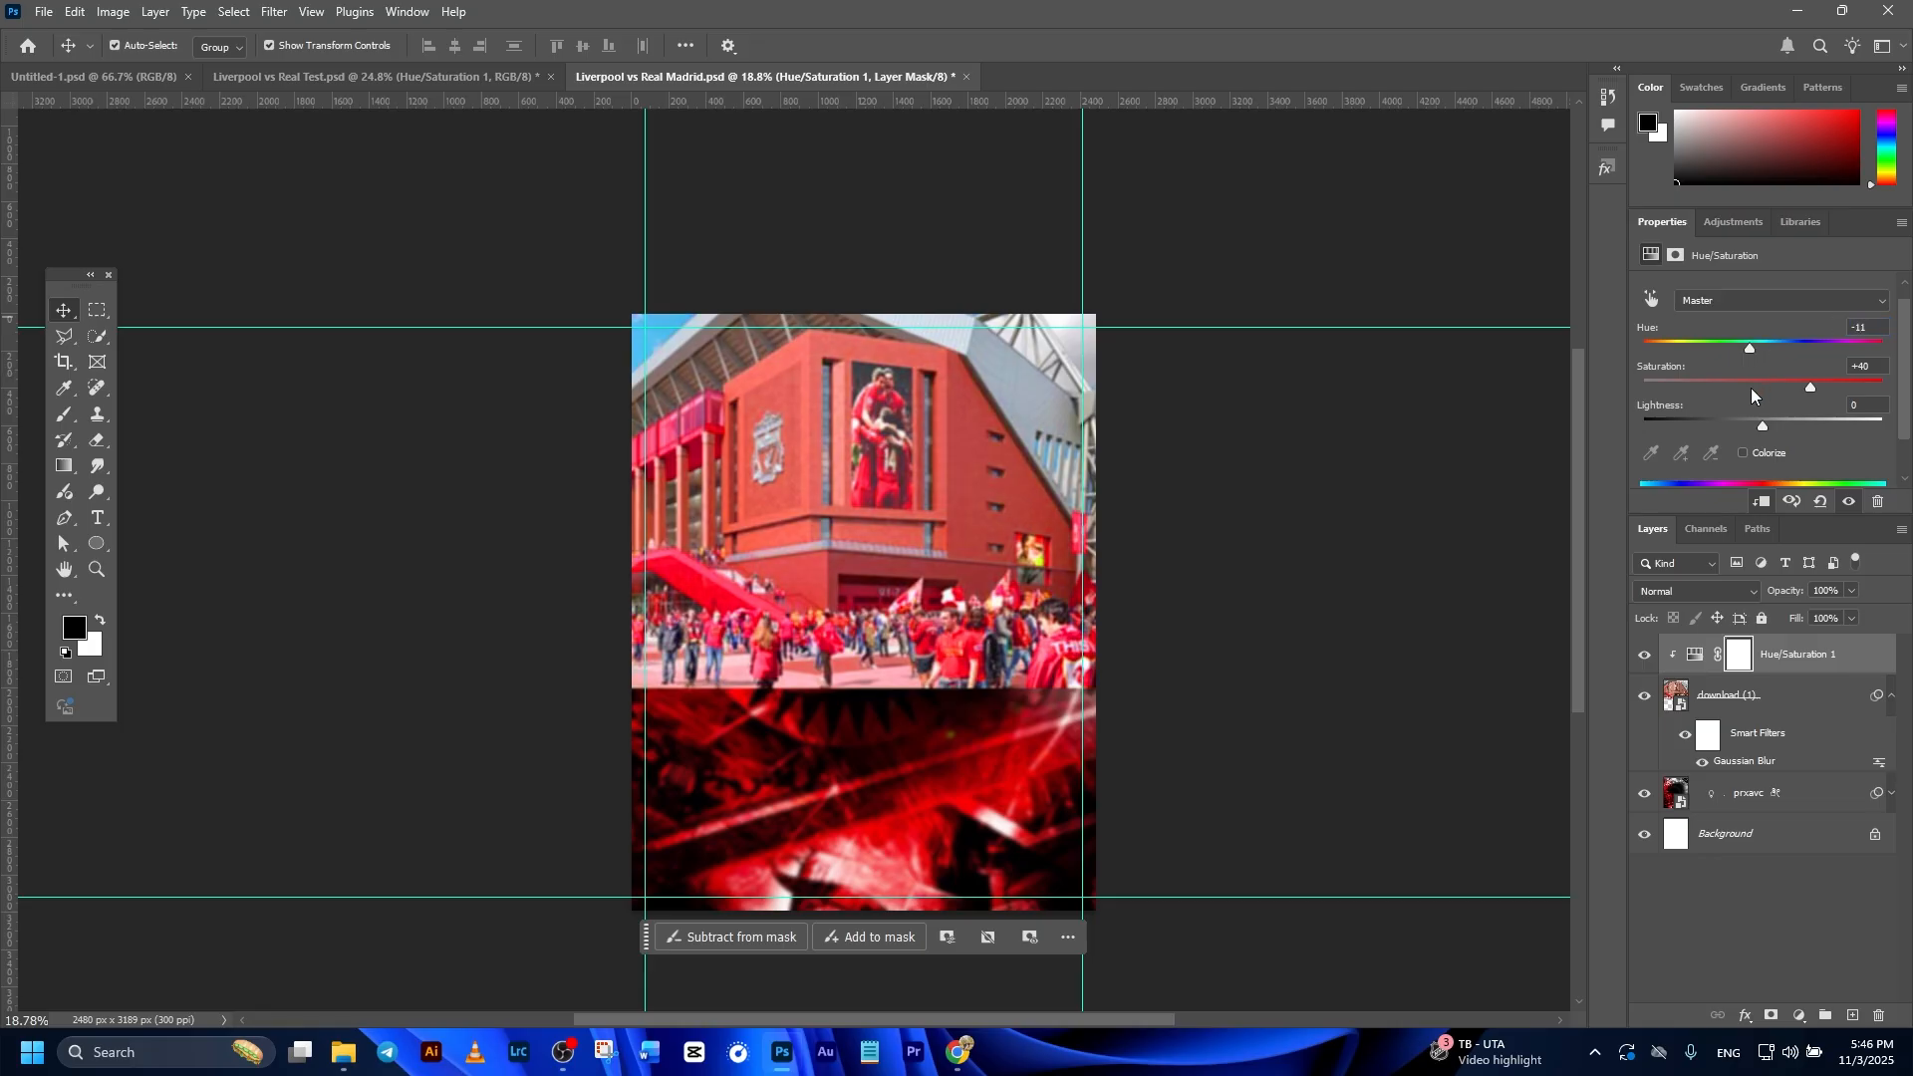
pyautogui.click(1298, 509)
pyautogui.click(1782, 694)
pyautogui.click(1308, 690)
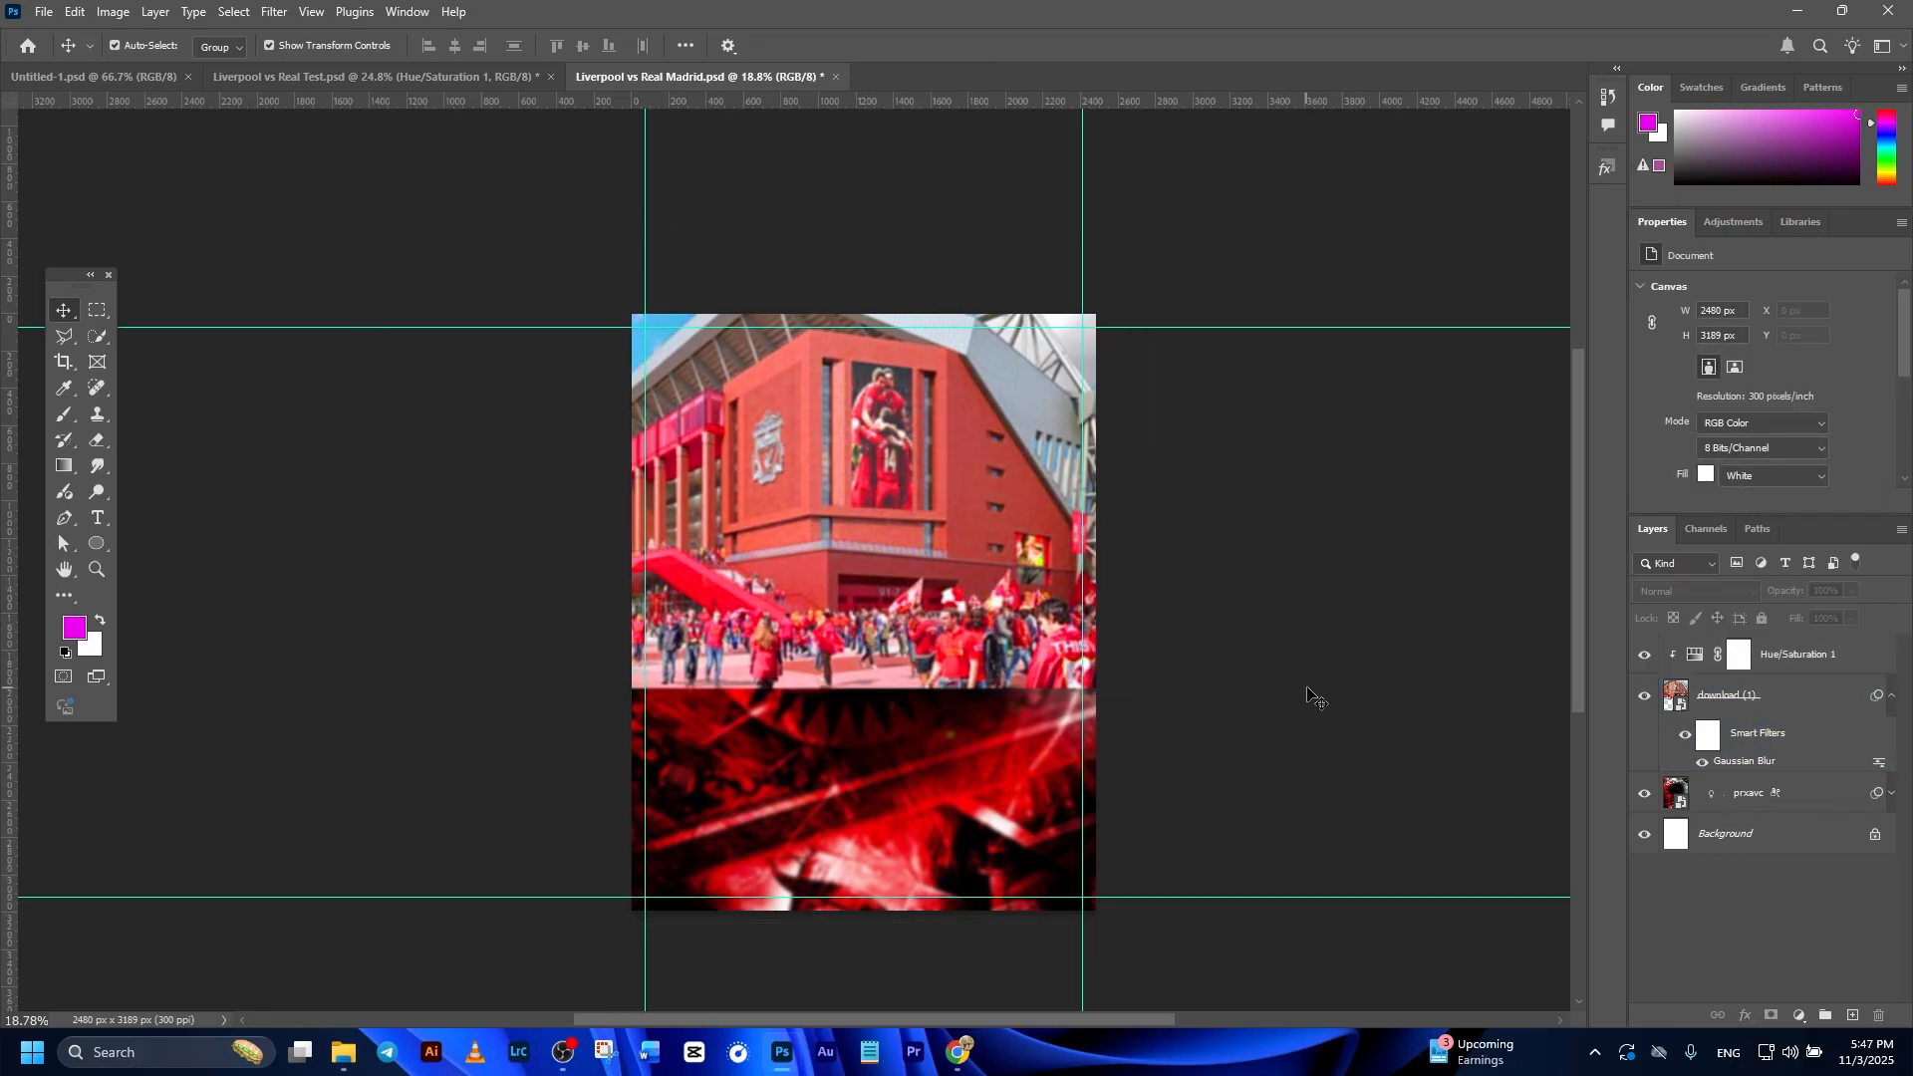
# Add a layer mask to the stadium photo layer download (1).
pyautogui.click(768, 662)
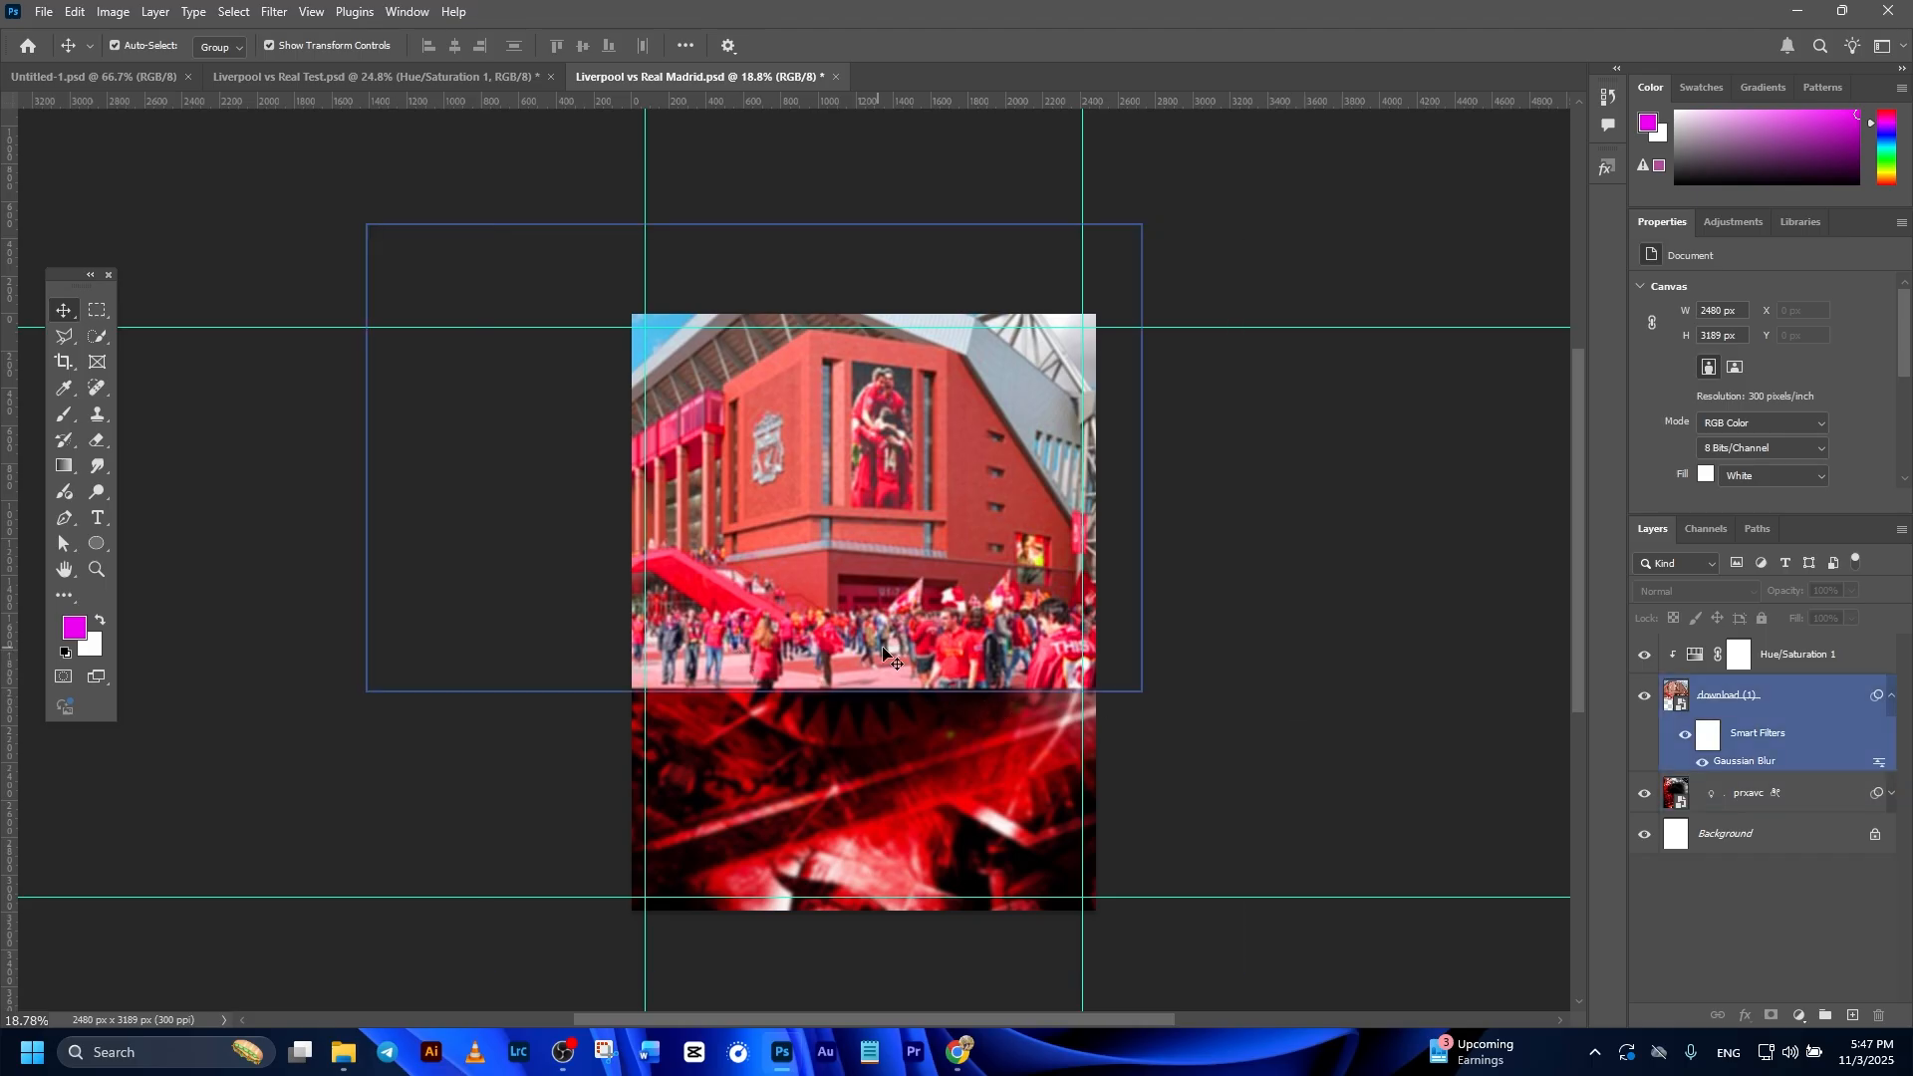
pyautogui.click(1036, 573)
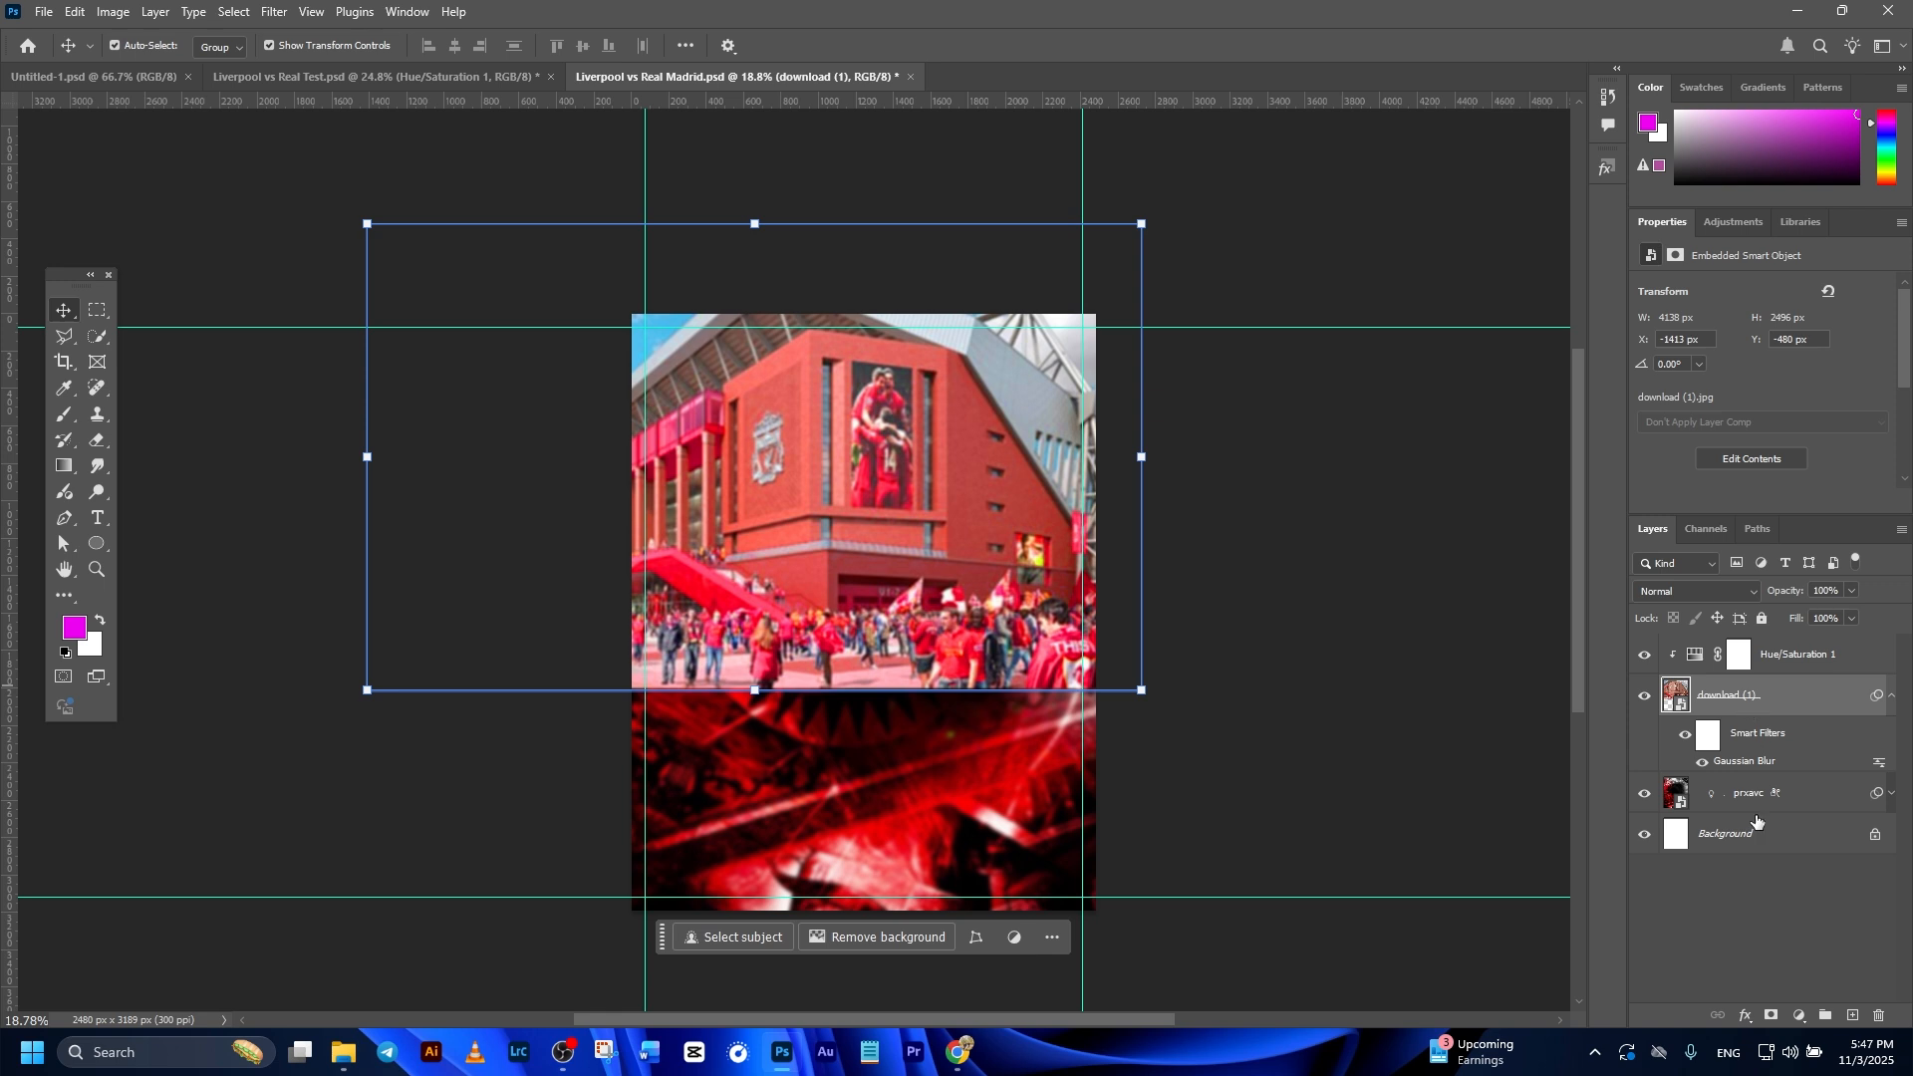
pyautogui.click(1772, 1016)
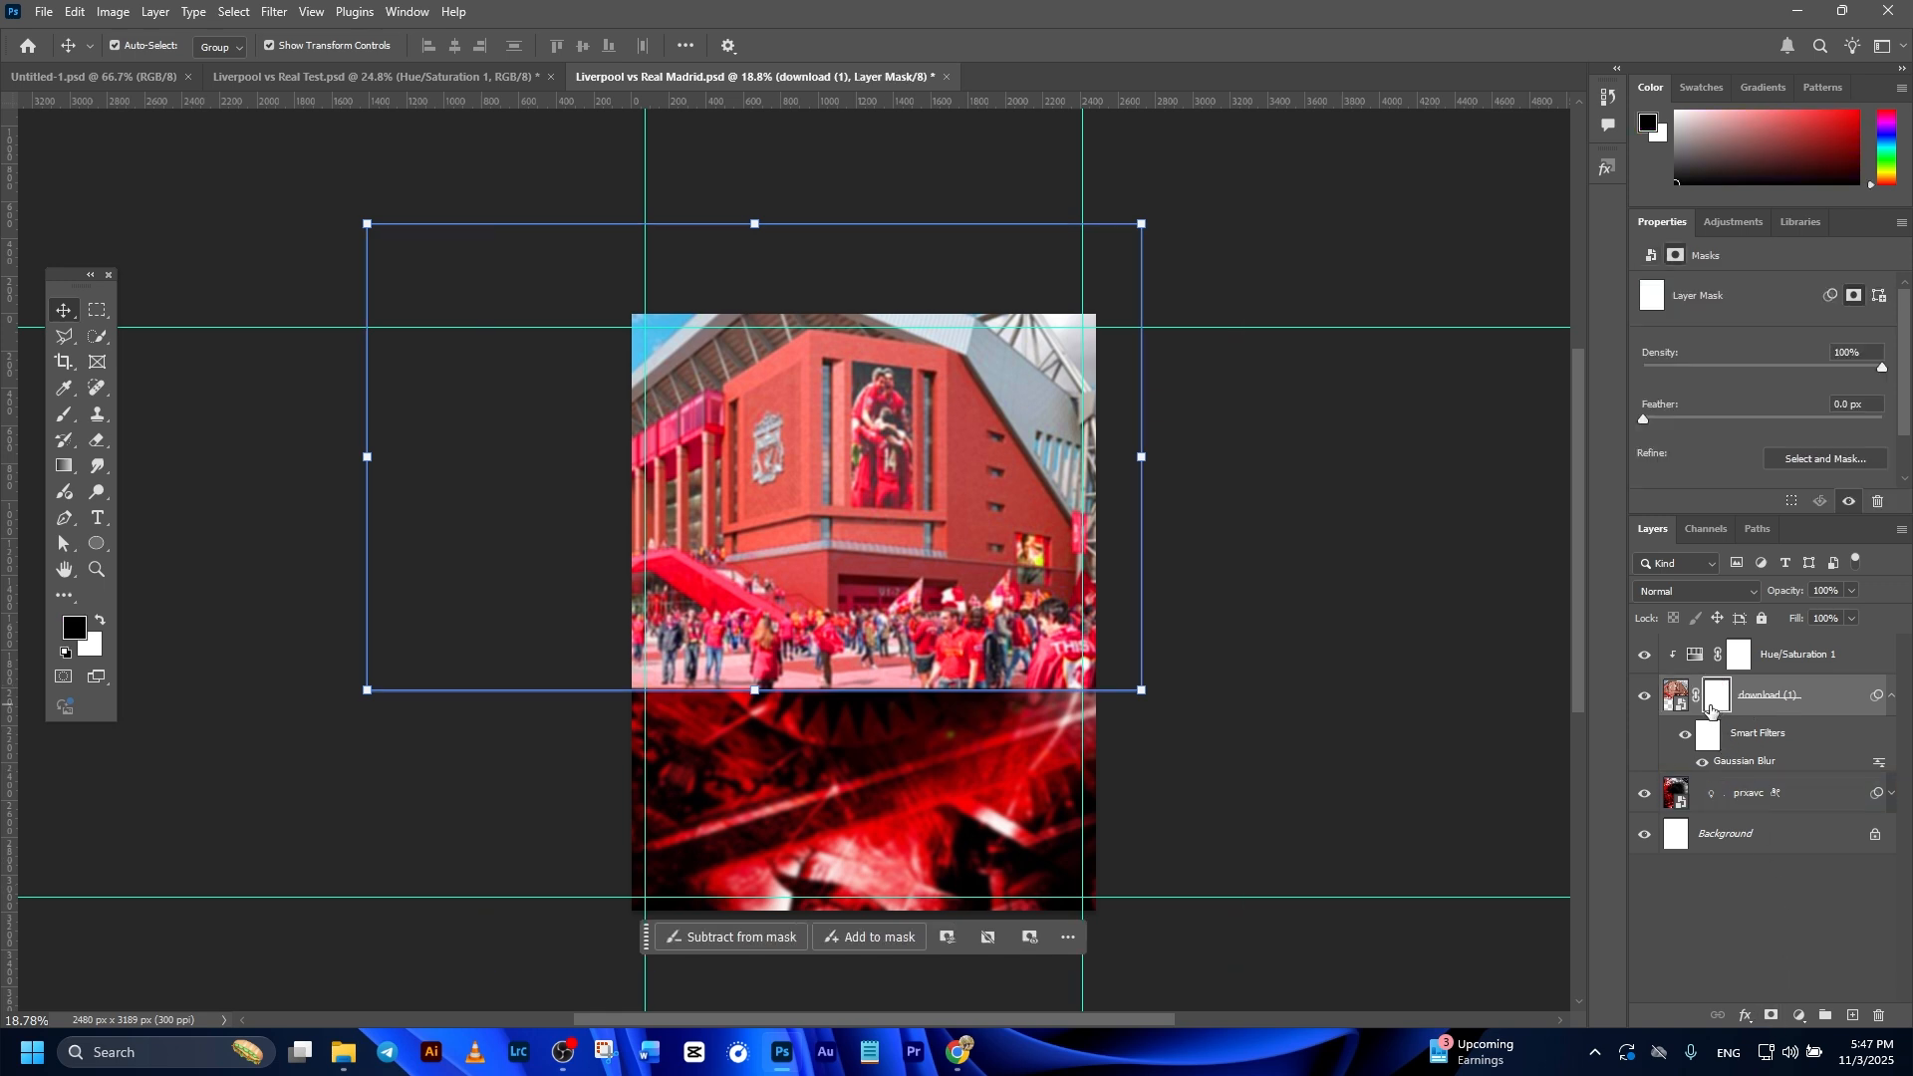
# Set up a Soft Round brush with 0% hardness, 100% opacity and black as the foreground color.
pyautogui.moveTo(65, 292); pyautogui.dragTo(410, 301)
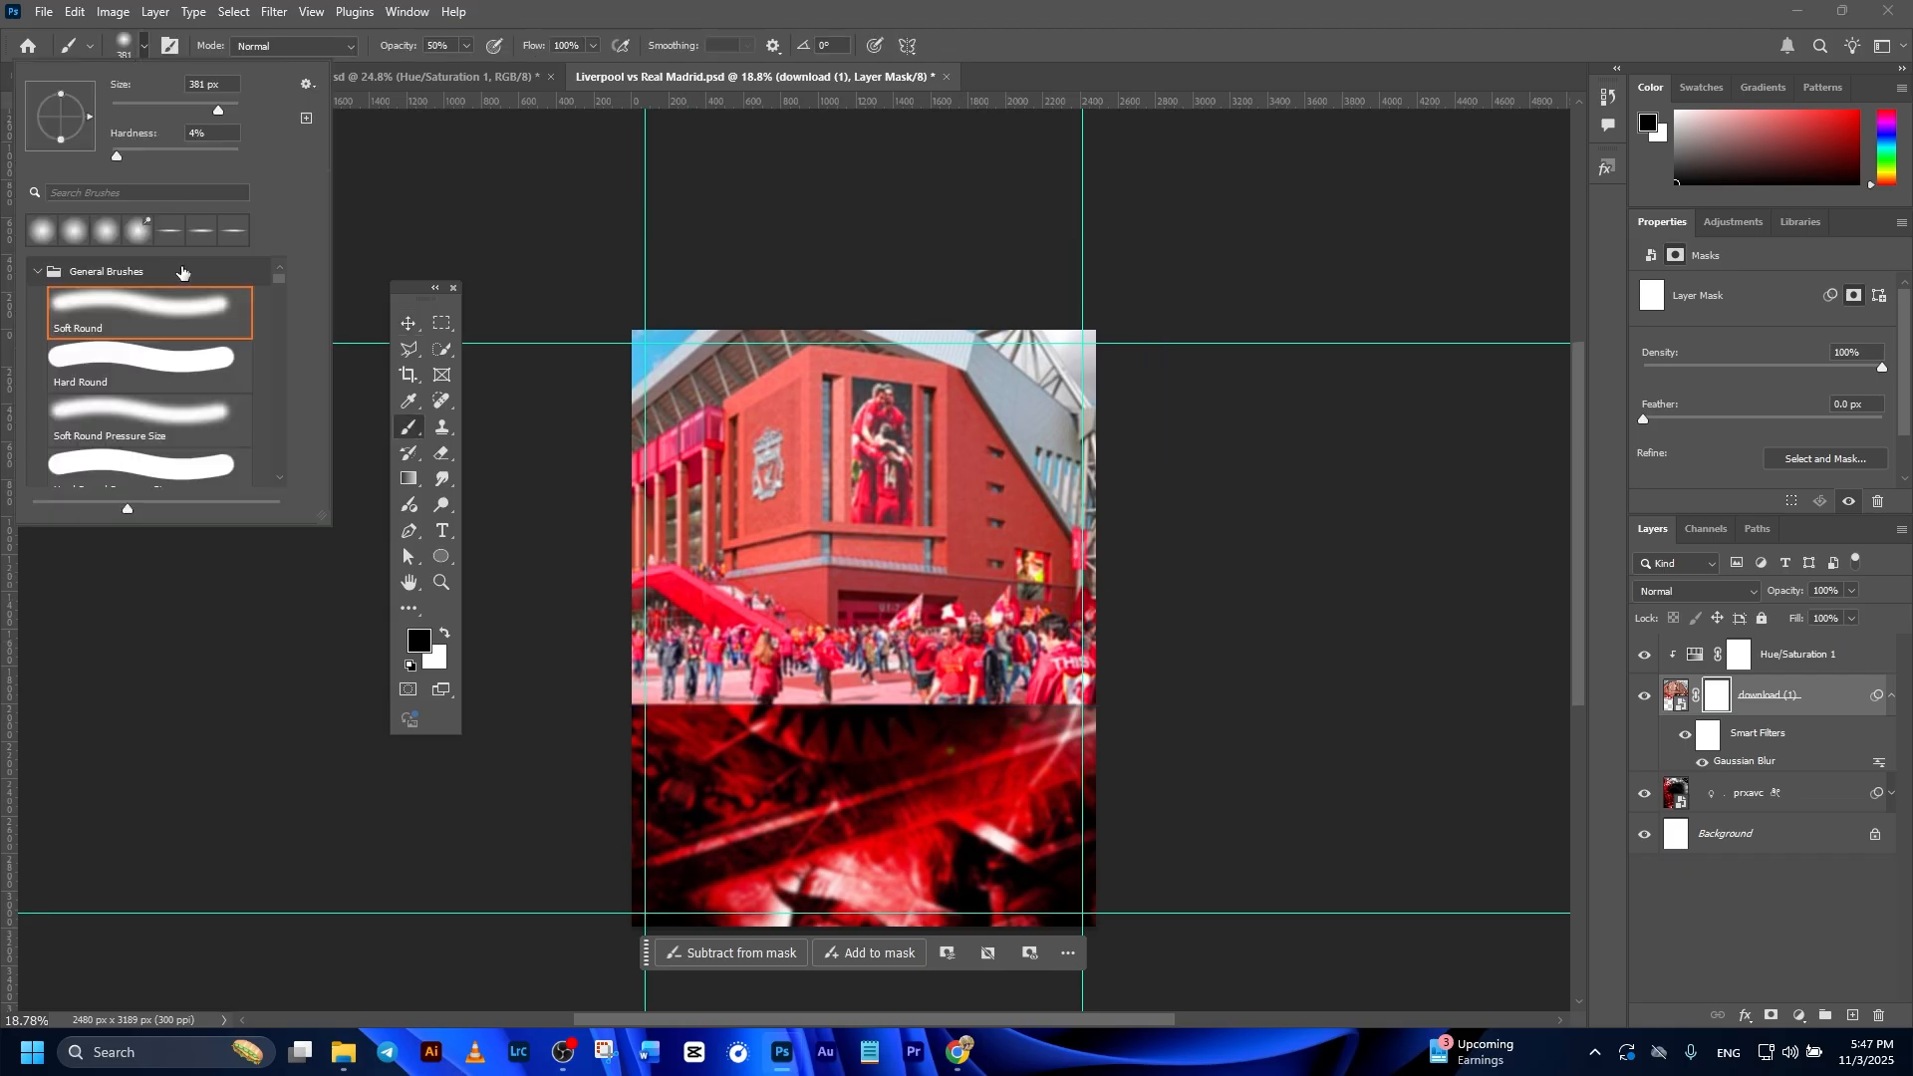
pyautogui.click(153, 315)
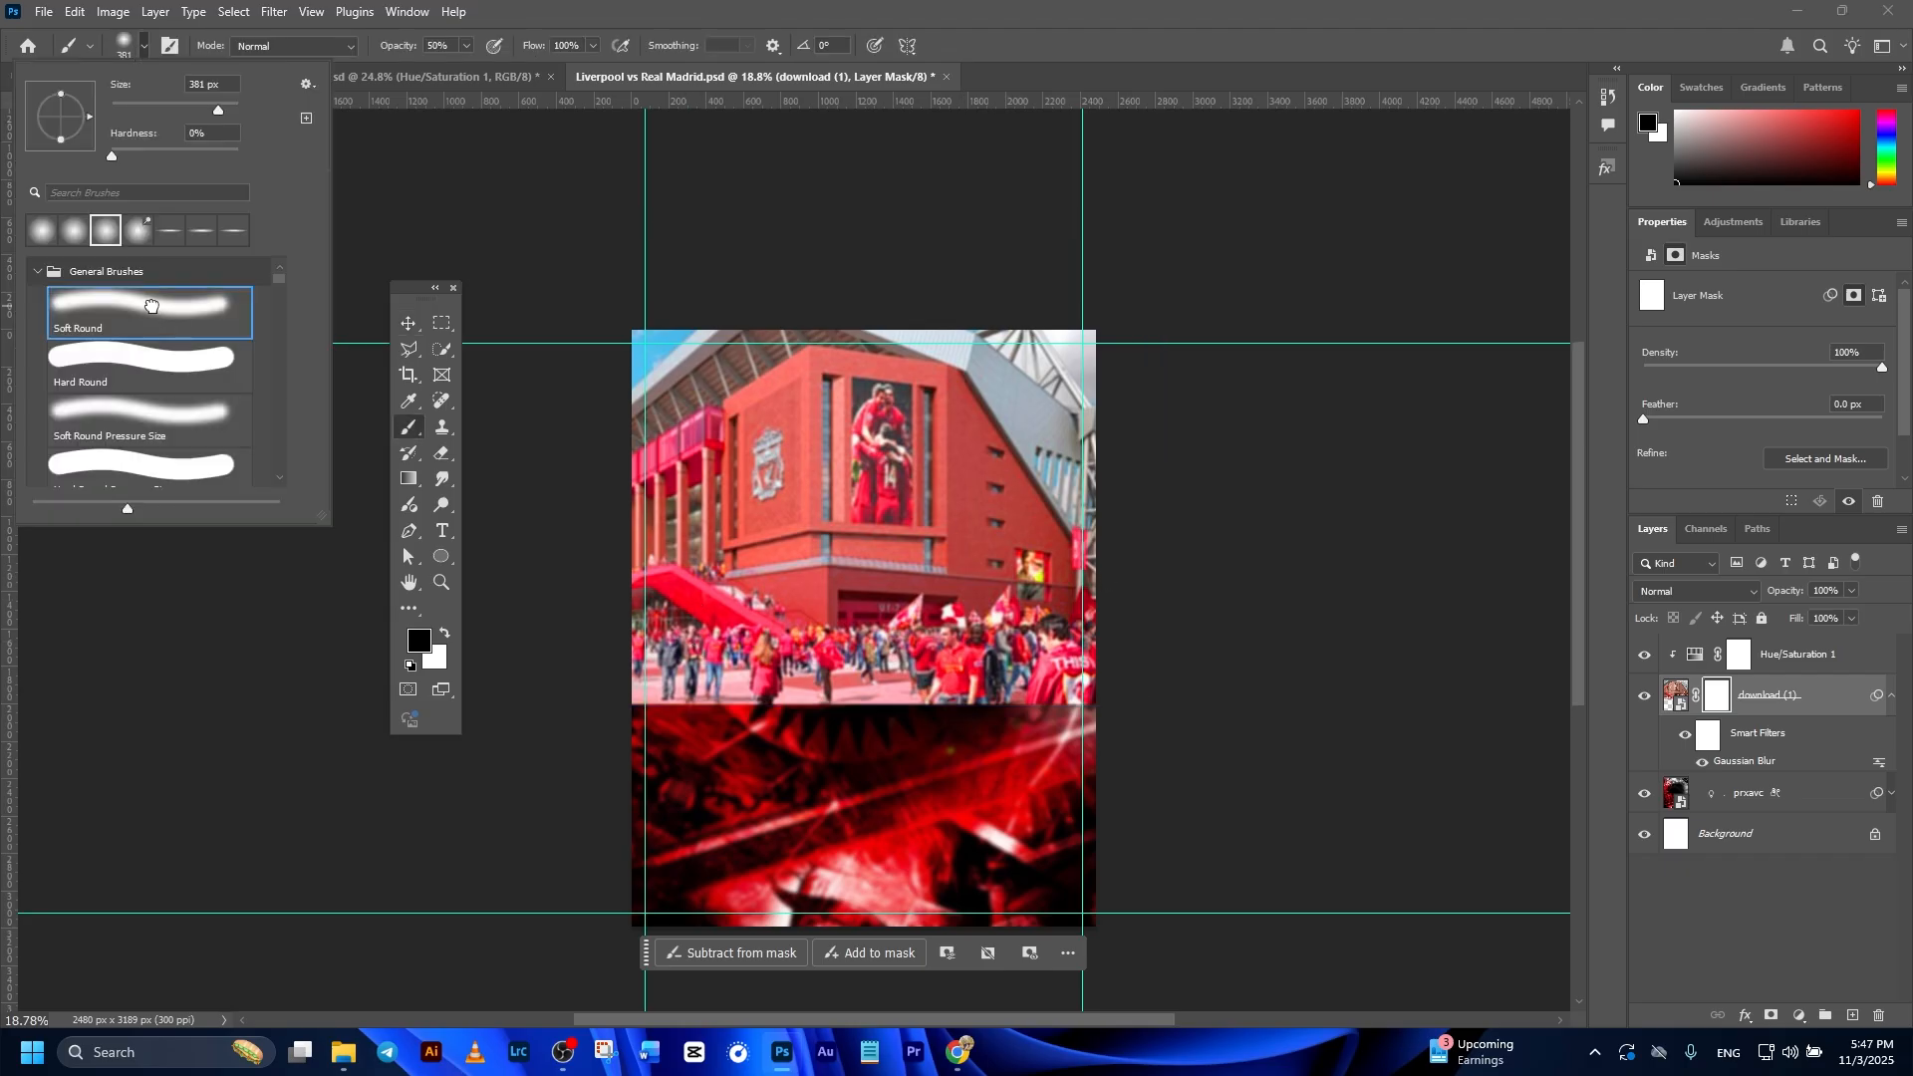
pyautogui.click(451, 46)
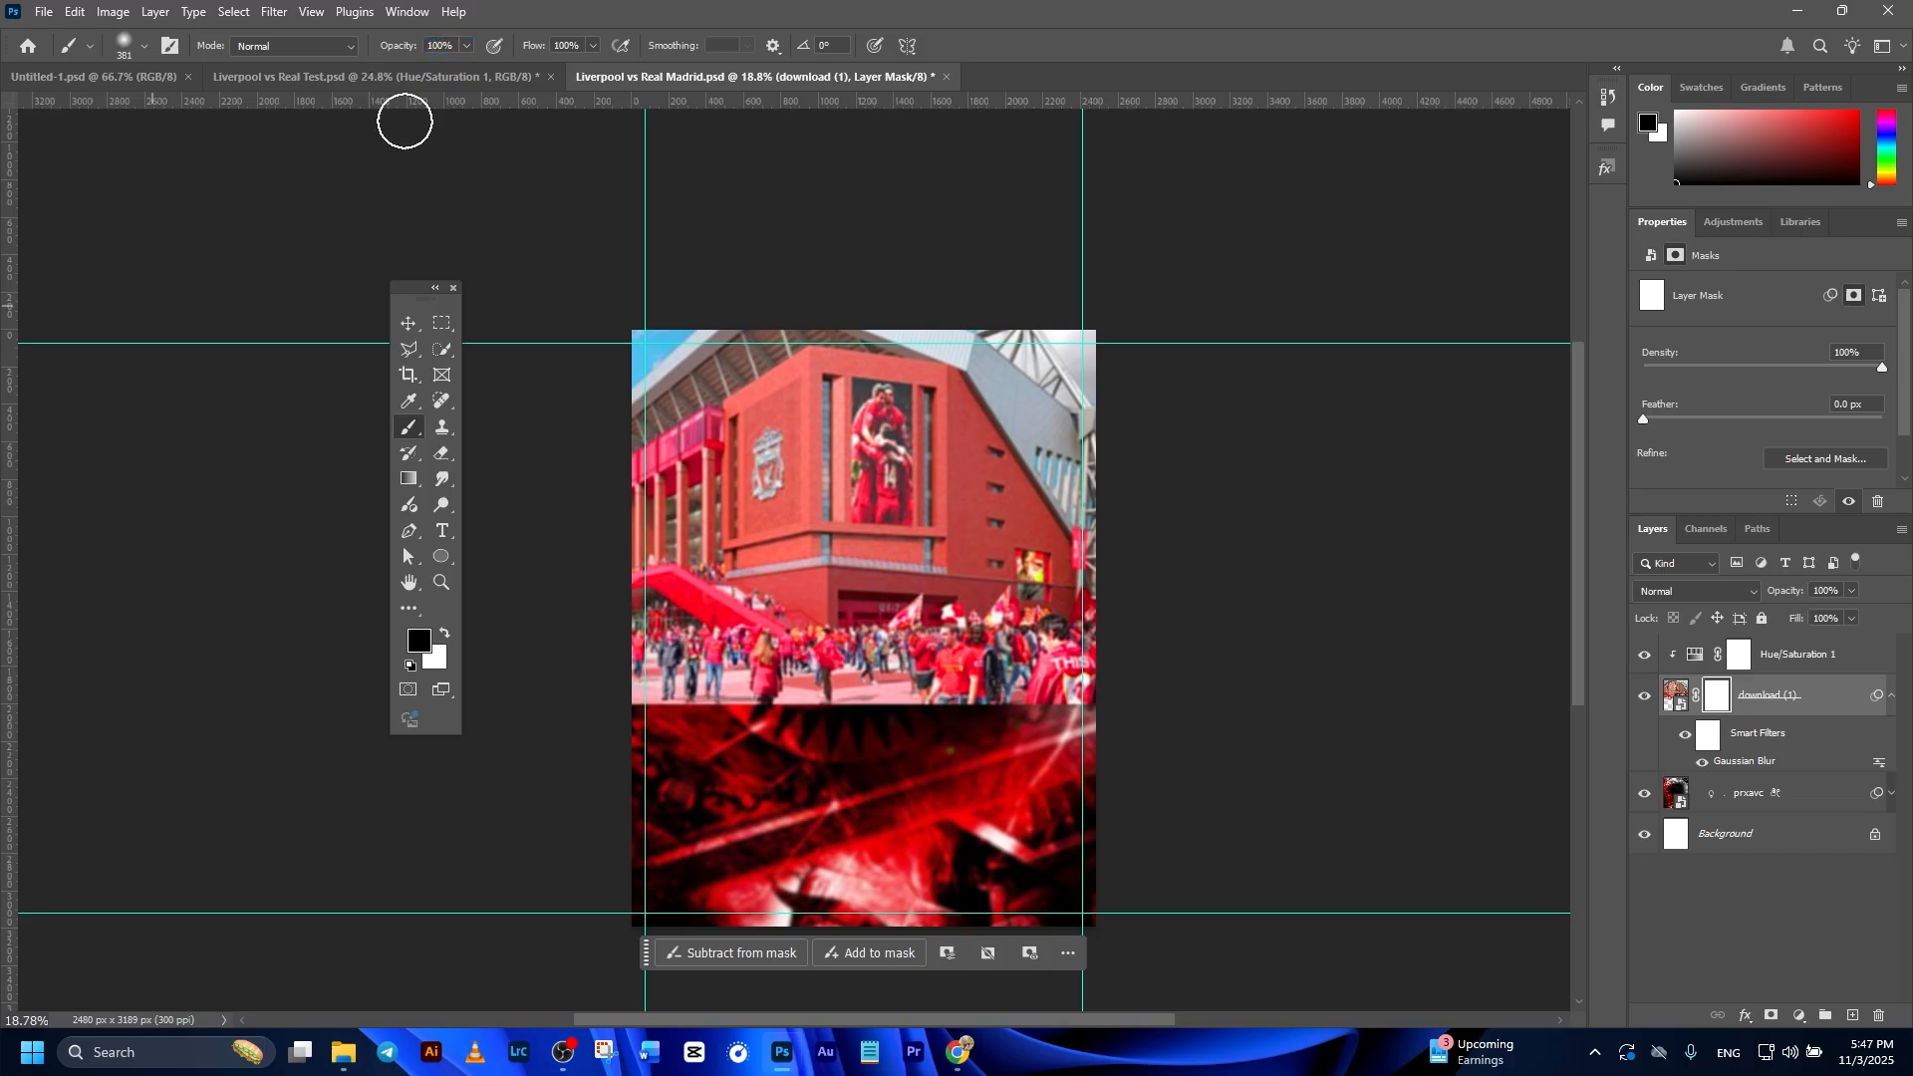
pyautogui.click(419, 641)
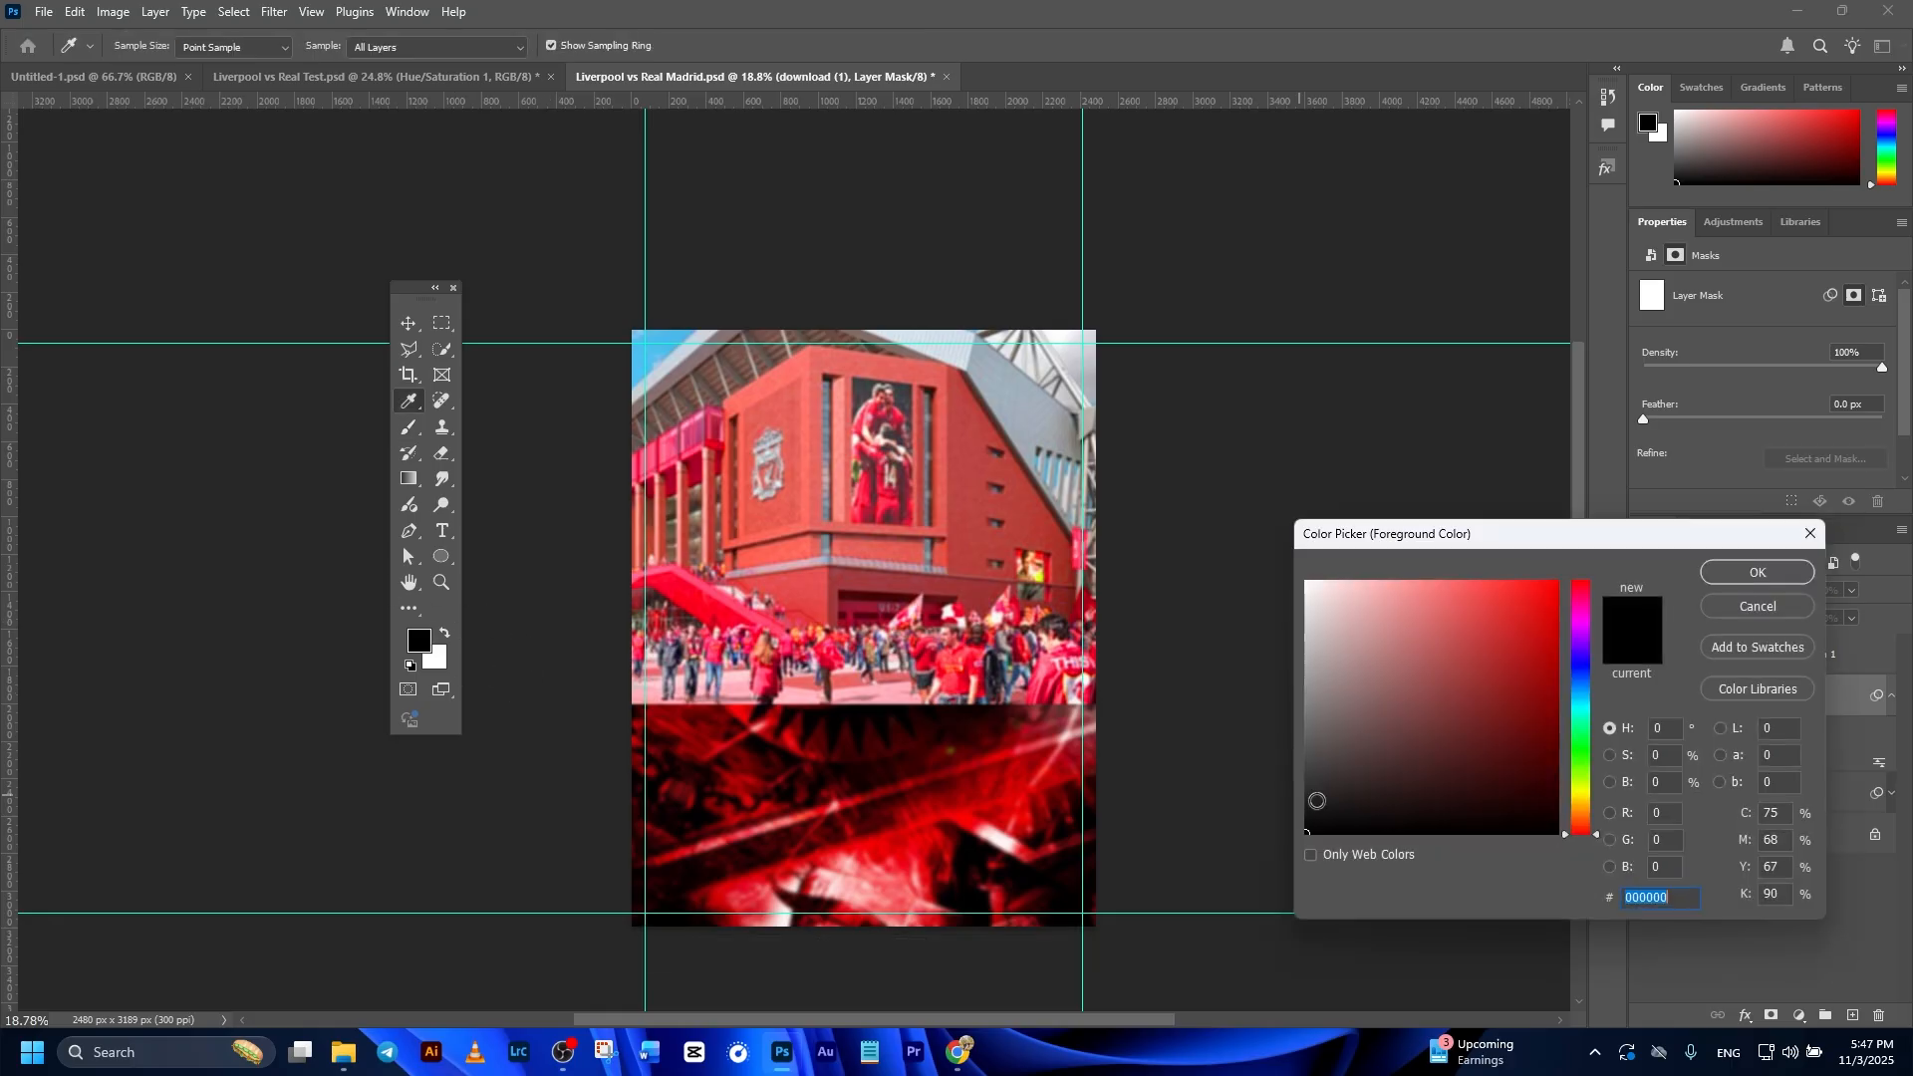
pyautogui.click(1757, 573)
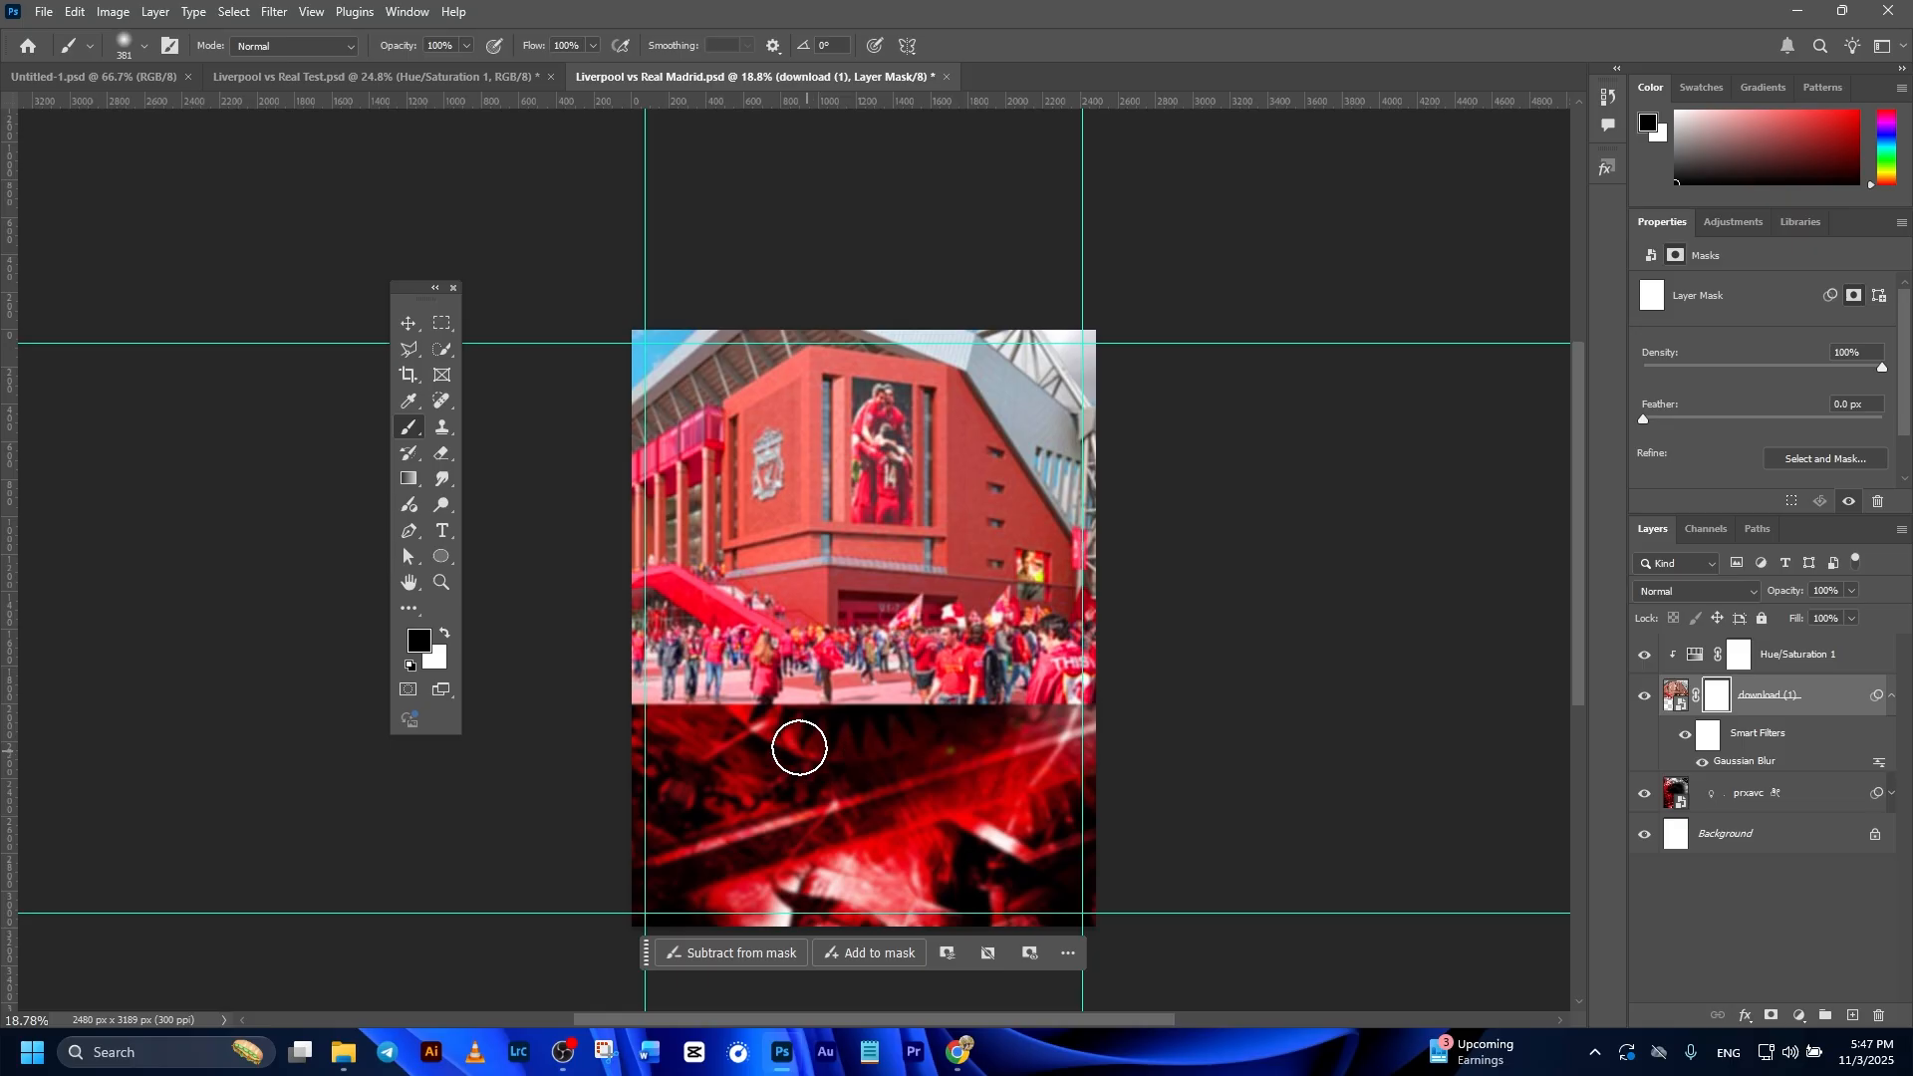
# Paint black with an enlarged brush on the stadium photo's mask to fade its lower edge and upper corners into the background.
pyautogui.rightClick(726, 726)
pyautogui.click(659, 734)
pyautogui.moveTo(658, 697)
pyautogui.mouseDown()
pyautogui.moveTo(1110, 689)
pyautogui.moveTo(1151, 710)
pyautogui.moveTo(1021, 714)
pyautogui.moveTo(1125, 678)
pyautogui.moveTo(711, 704)
pyautogui.moveTo(643, 685)
pyautogui.moveTo(624, 656)
pyautogui.moveTo(1097, 705)
pyautogui.mouseUp()
pyautogui.moveTo(1114, 303)
pyautogui.mouseDown()
pyautogui.moveTo(1036, 262)
pyautogui.moveTo(1129, 360)
pyautogui.moveTo(961, 278)
pyautogui.mouseUp()
pyautogui.moveTo(614, 316)
pyautogui.mouseDown()
pyautogui.moveTo(660, 280)
pyautogui.moveTo(563, 386)
pyautogui.moveTo(776, 248)
pyautogui.moveTo(708, 306)
pyautogui.moveTo(951, 228)
pyautogui.moveTo(1055, 286)
pyautogui.moveTo(826, 279)
pyautogui.moveTo(689, 292)
pyautogui.moveTo(653, 344)
pyautogui.mouseUp()
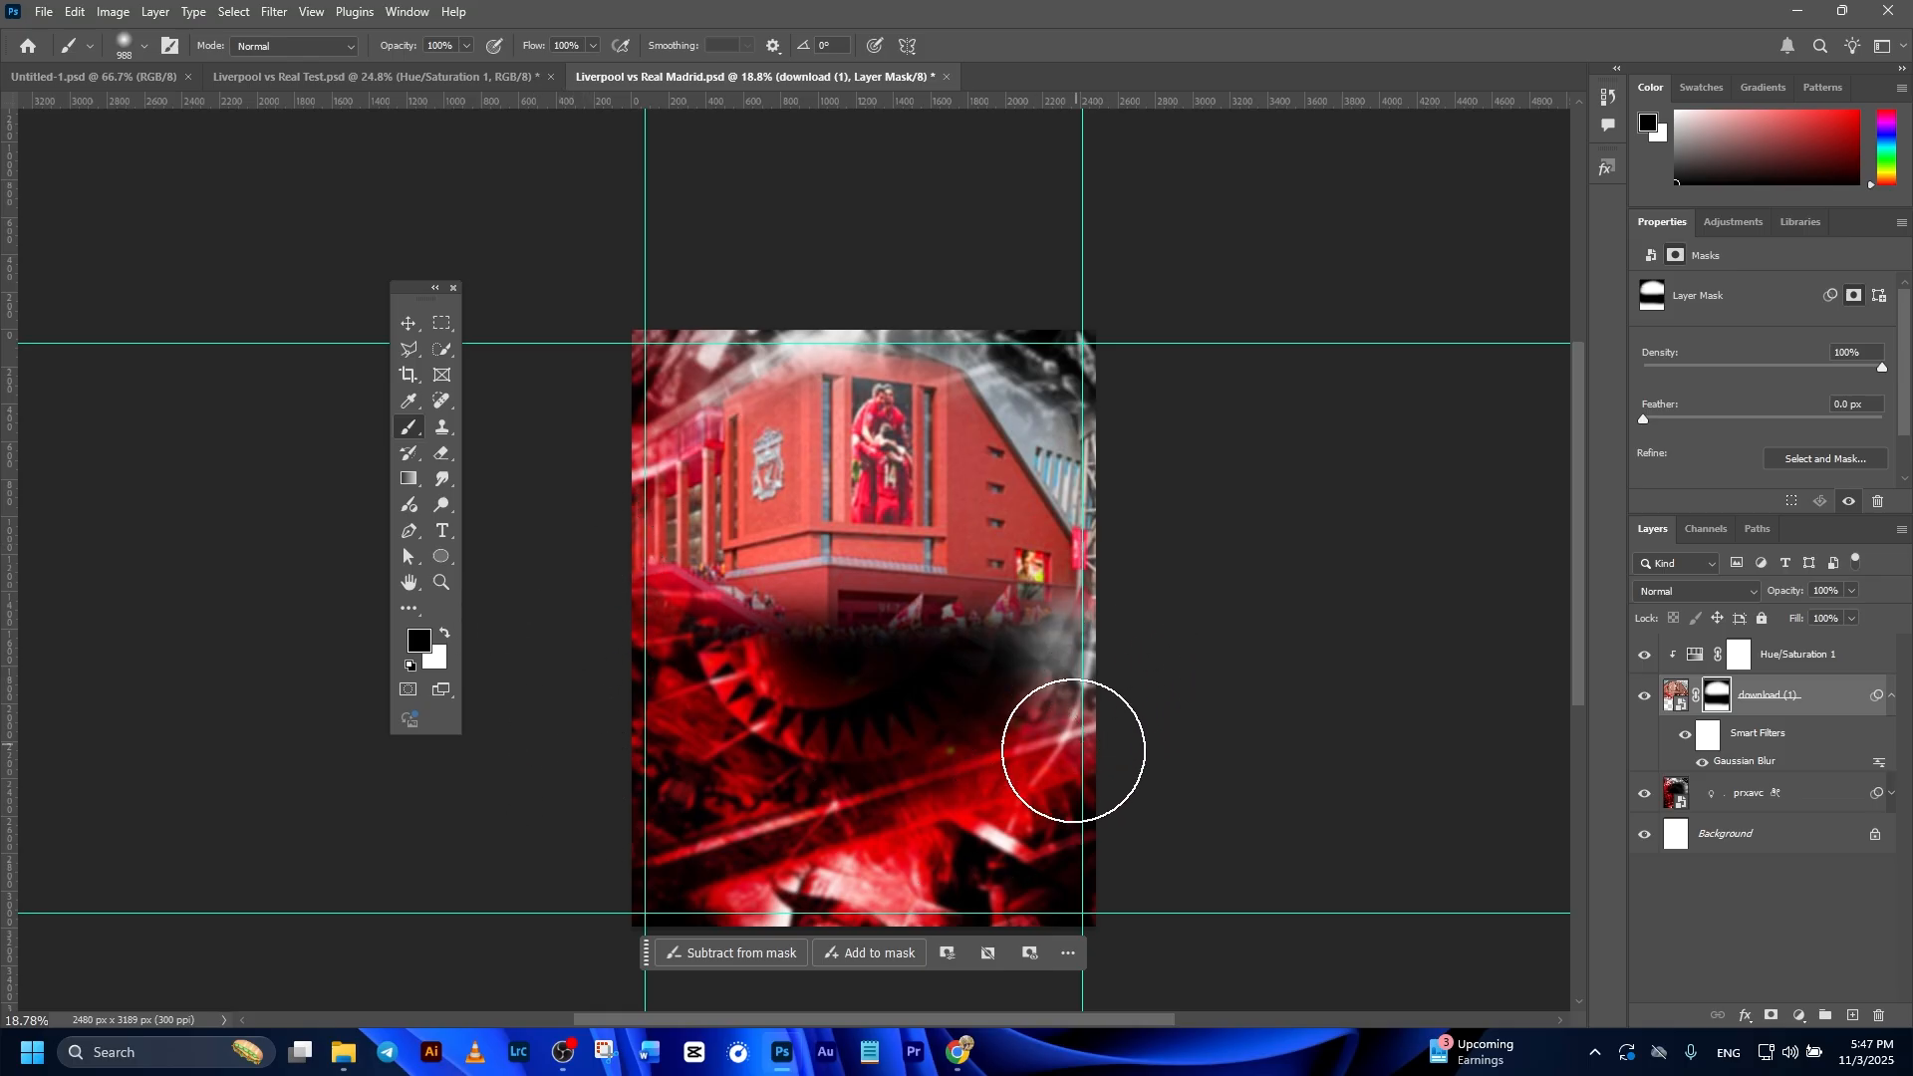
pyautogui.click(422, 334)
pyautogui.click(1418, 570)
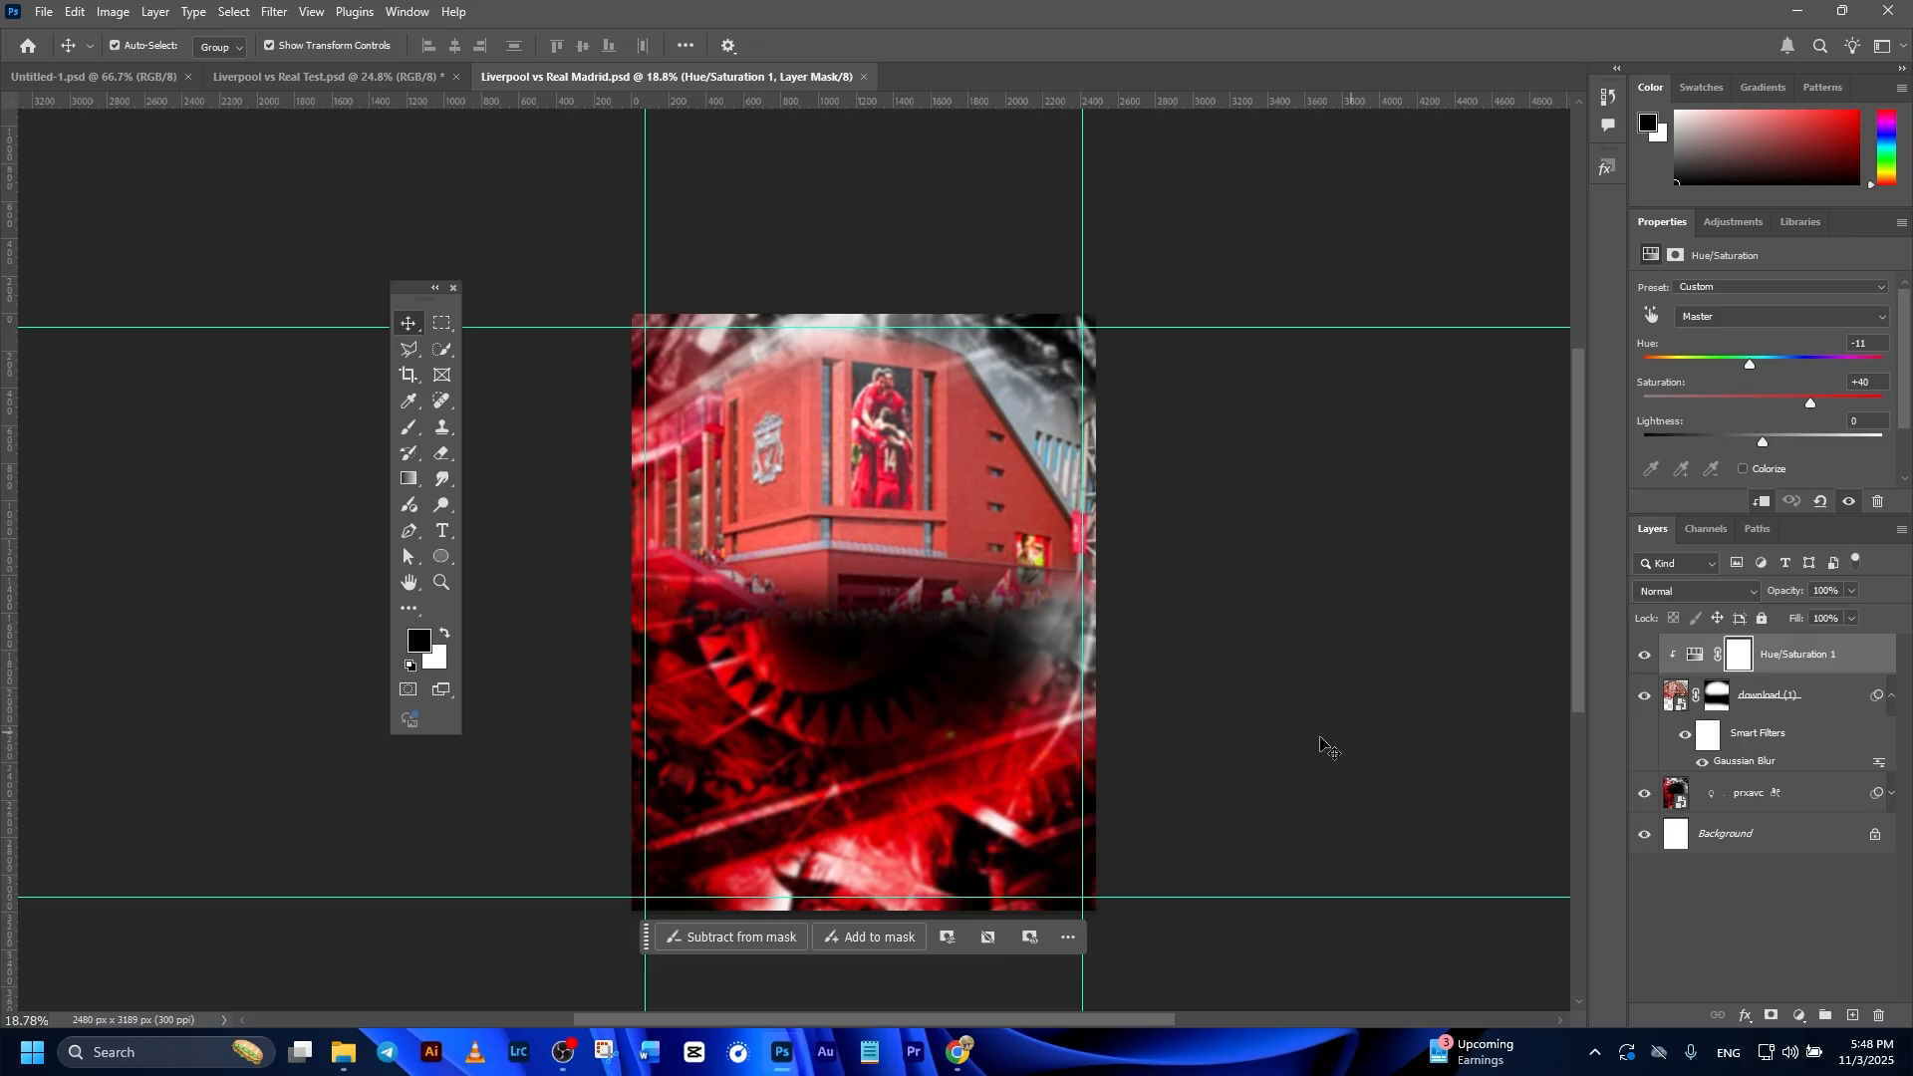
# Place the blue ball image from New folder (3) into the poster and position it over the lower right part of the canvas.
pyautogui.click(341, 1052)
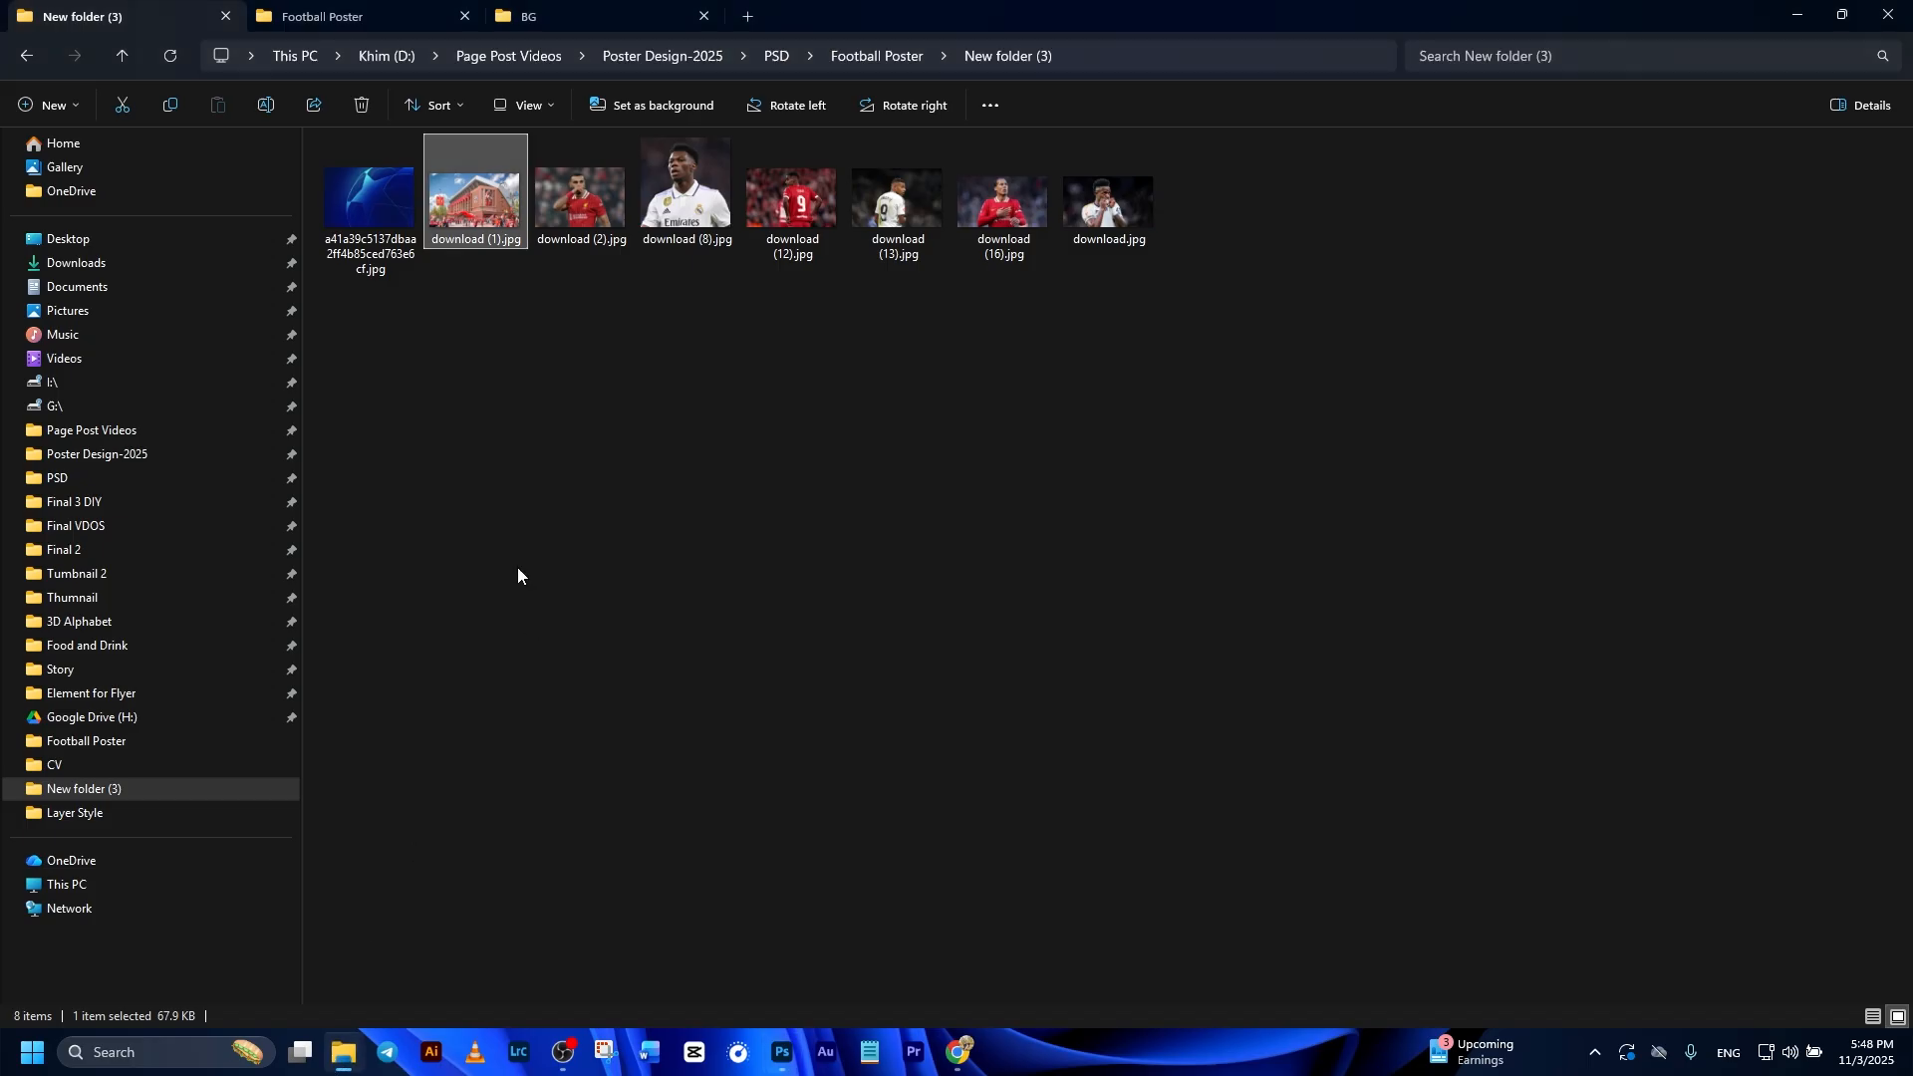
pyautogui.moveTo(375, 211); pyautogui.dragTo(974, 793)
pyautogui.moveTo(948, 667); pyautogui.dragTo(1068, 845)
pyautogui.click(989, 46)
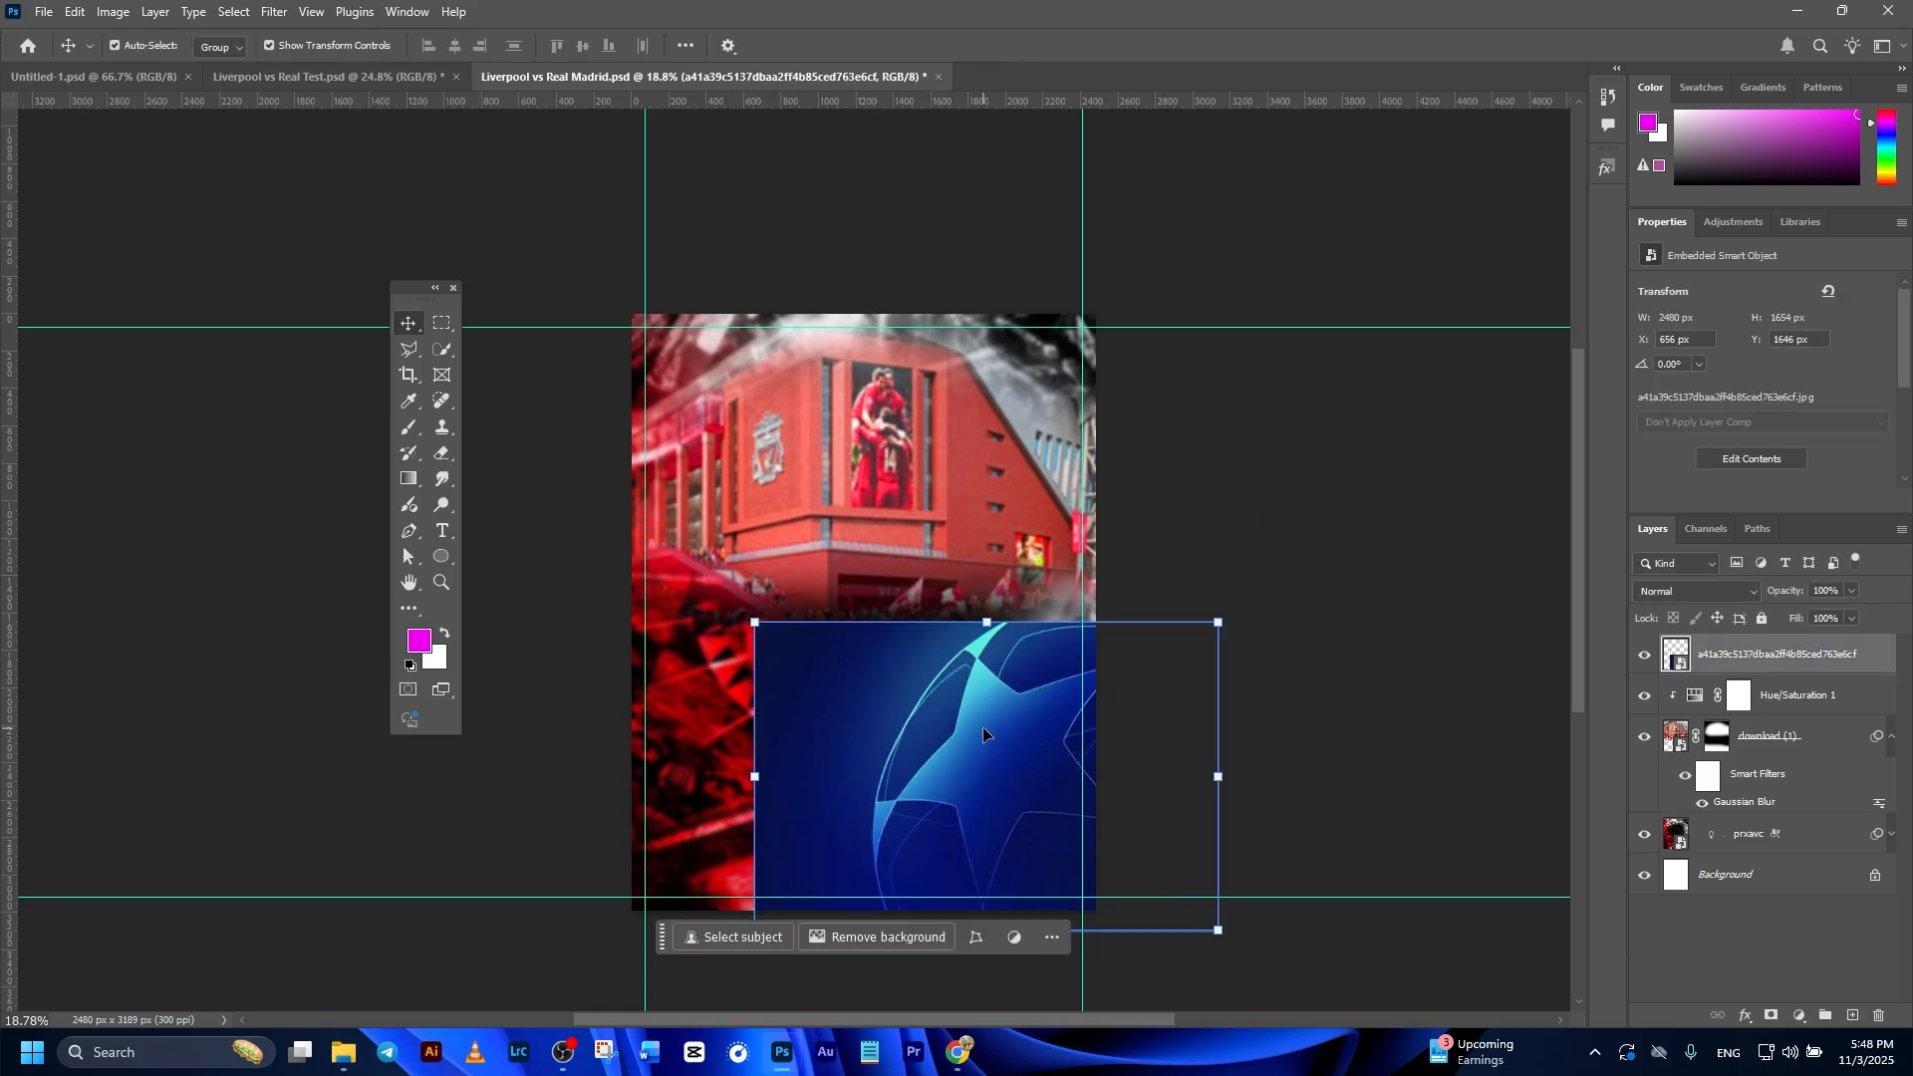
pyautogui.click(1452, 714)
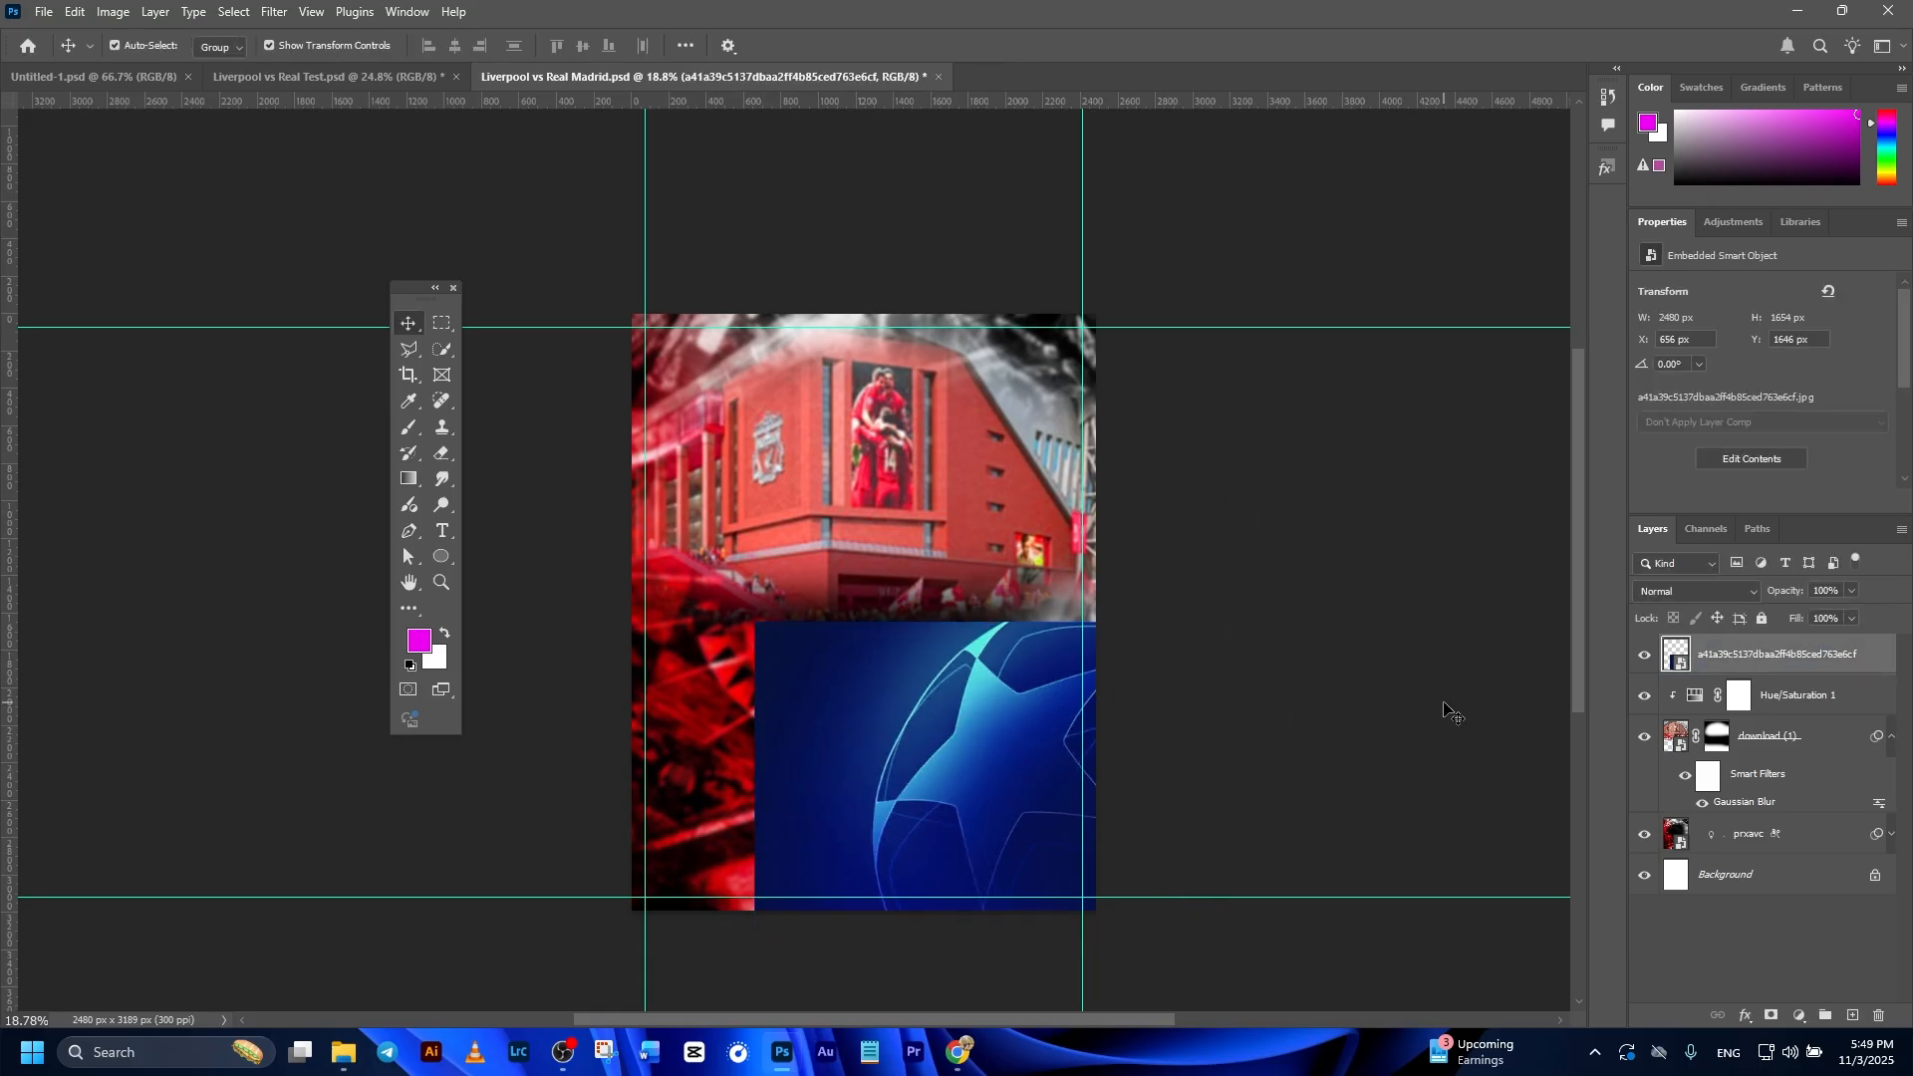
pyautogui.click(982, 755)
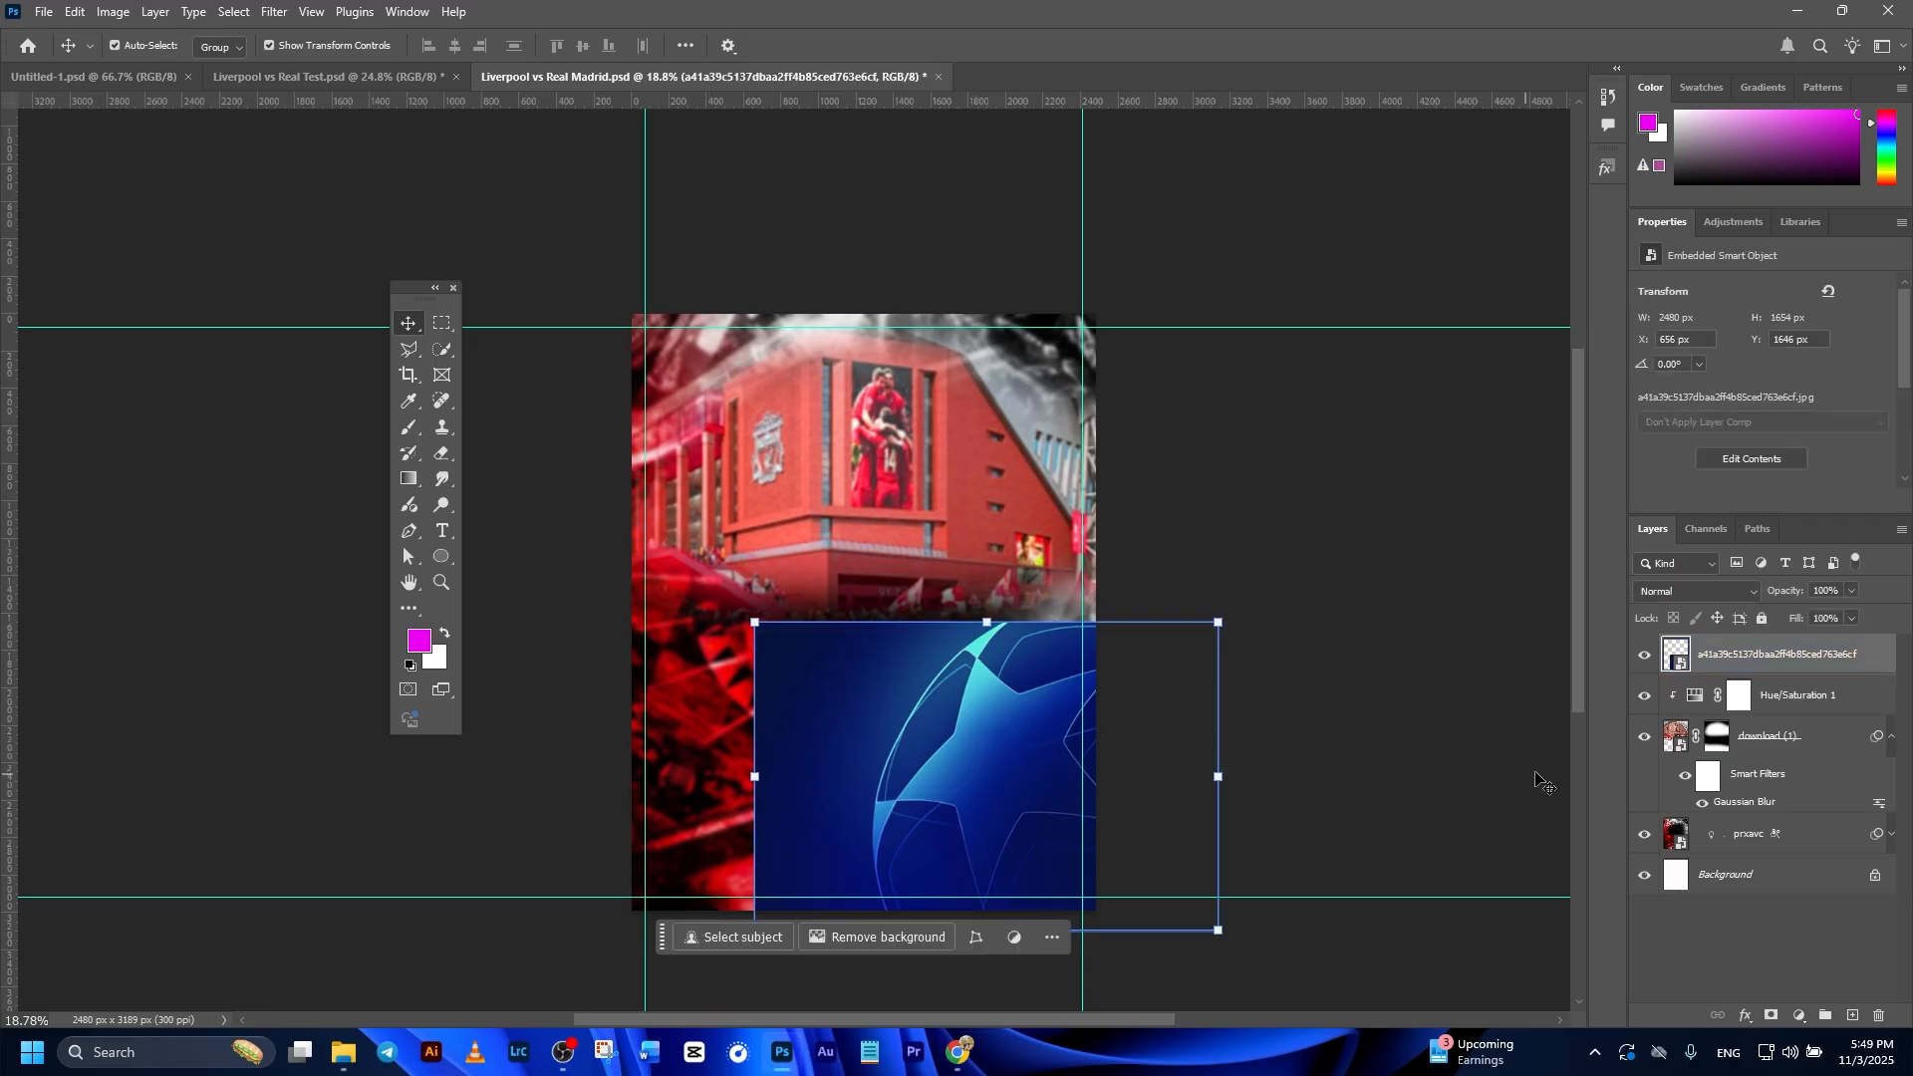
# Copy the stadium photo's Hue/Saturation adjustment above the ball image and clip it to that image.
pyautogui.click(1819, 710)
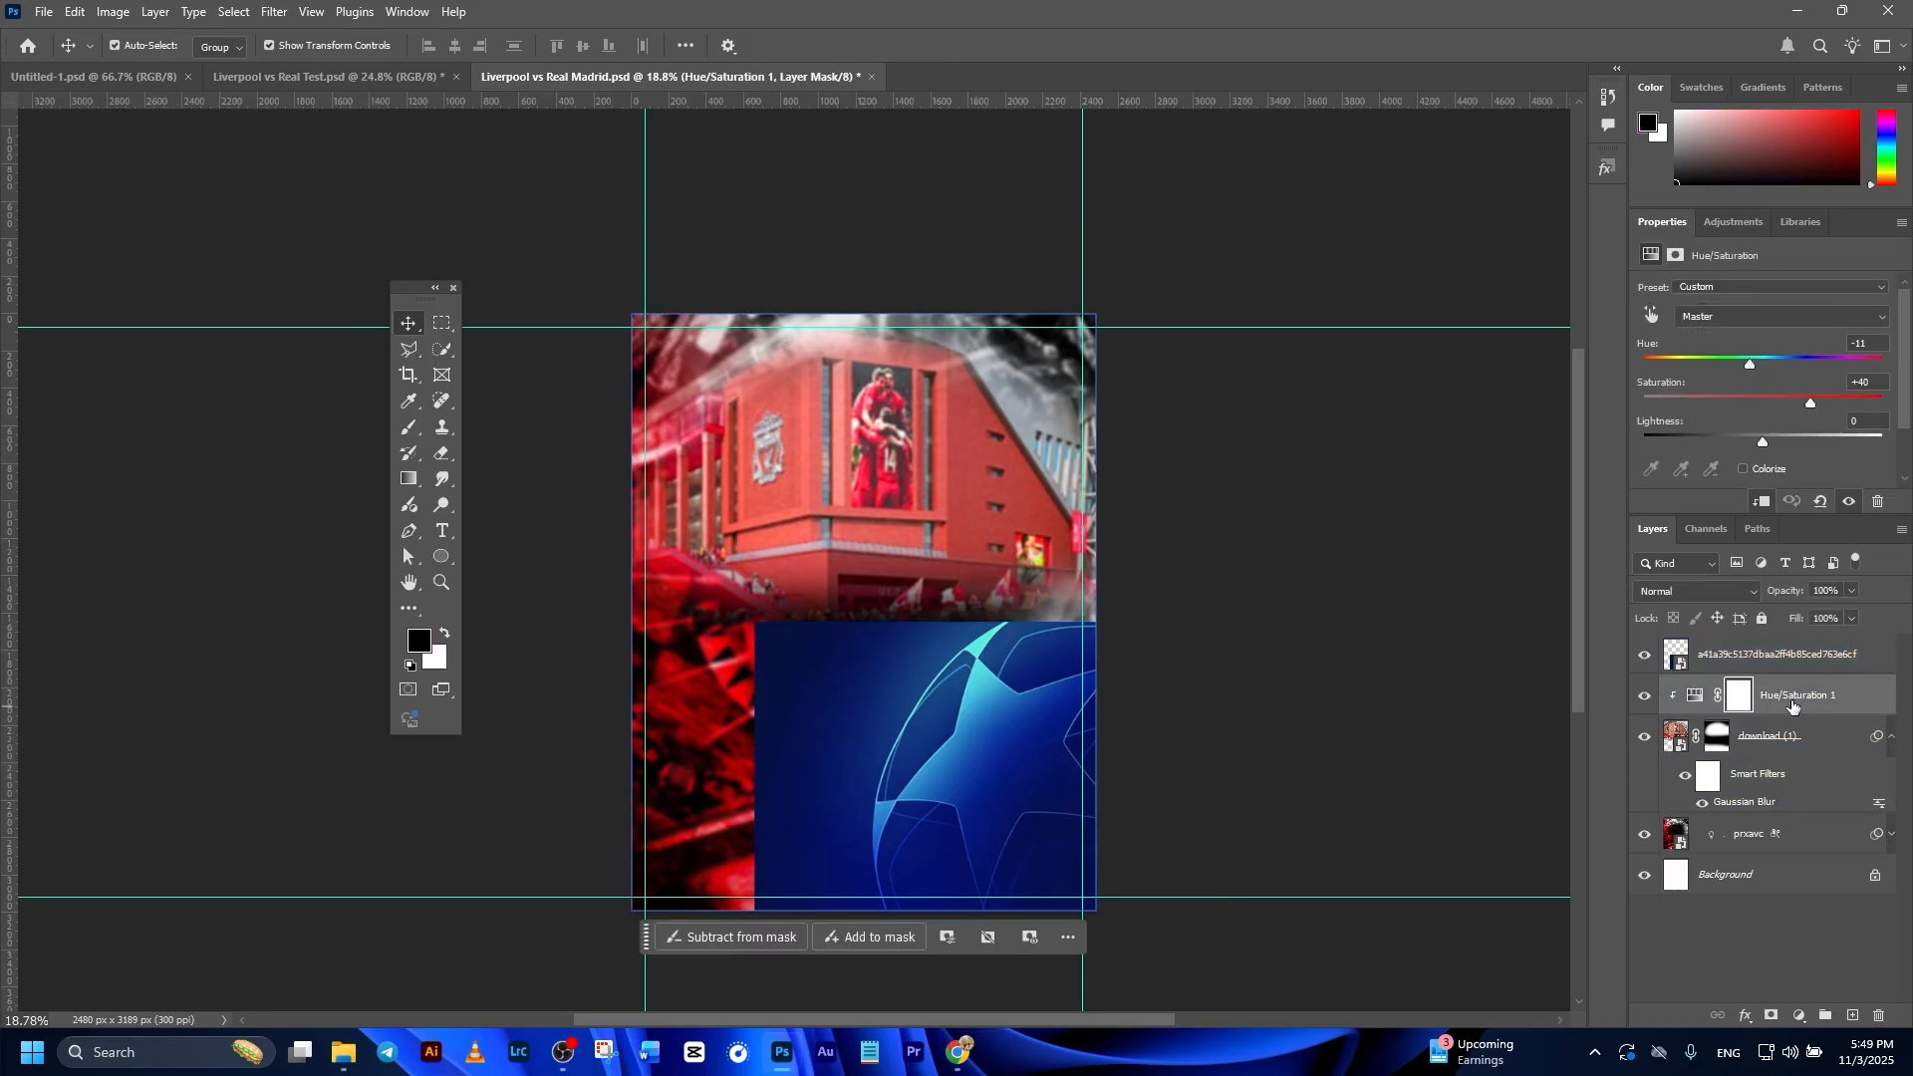
pyautogui.hotkey('ctrl', 'c')
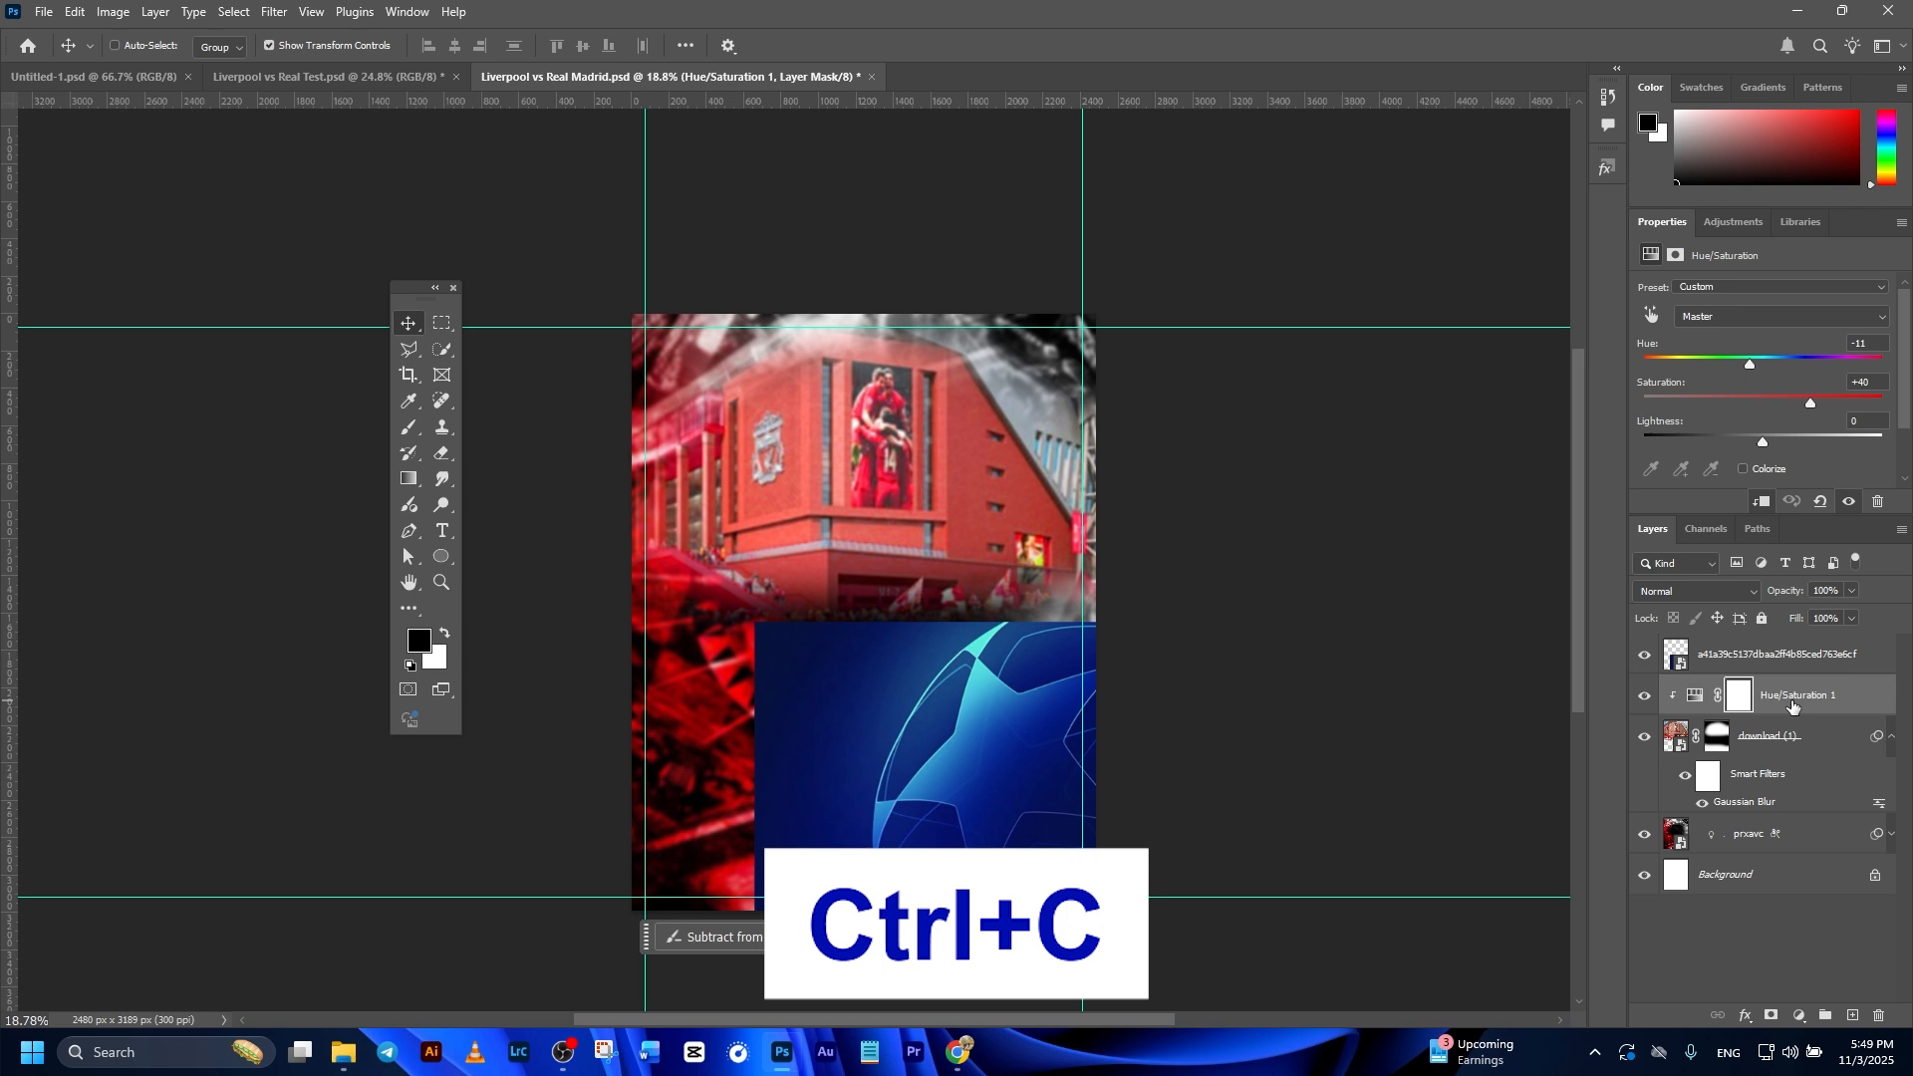
pyautogui.click(1785, 654)
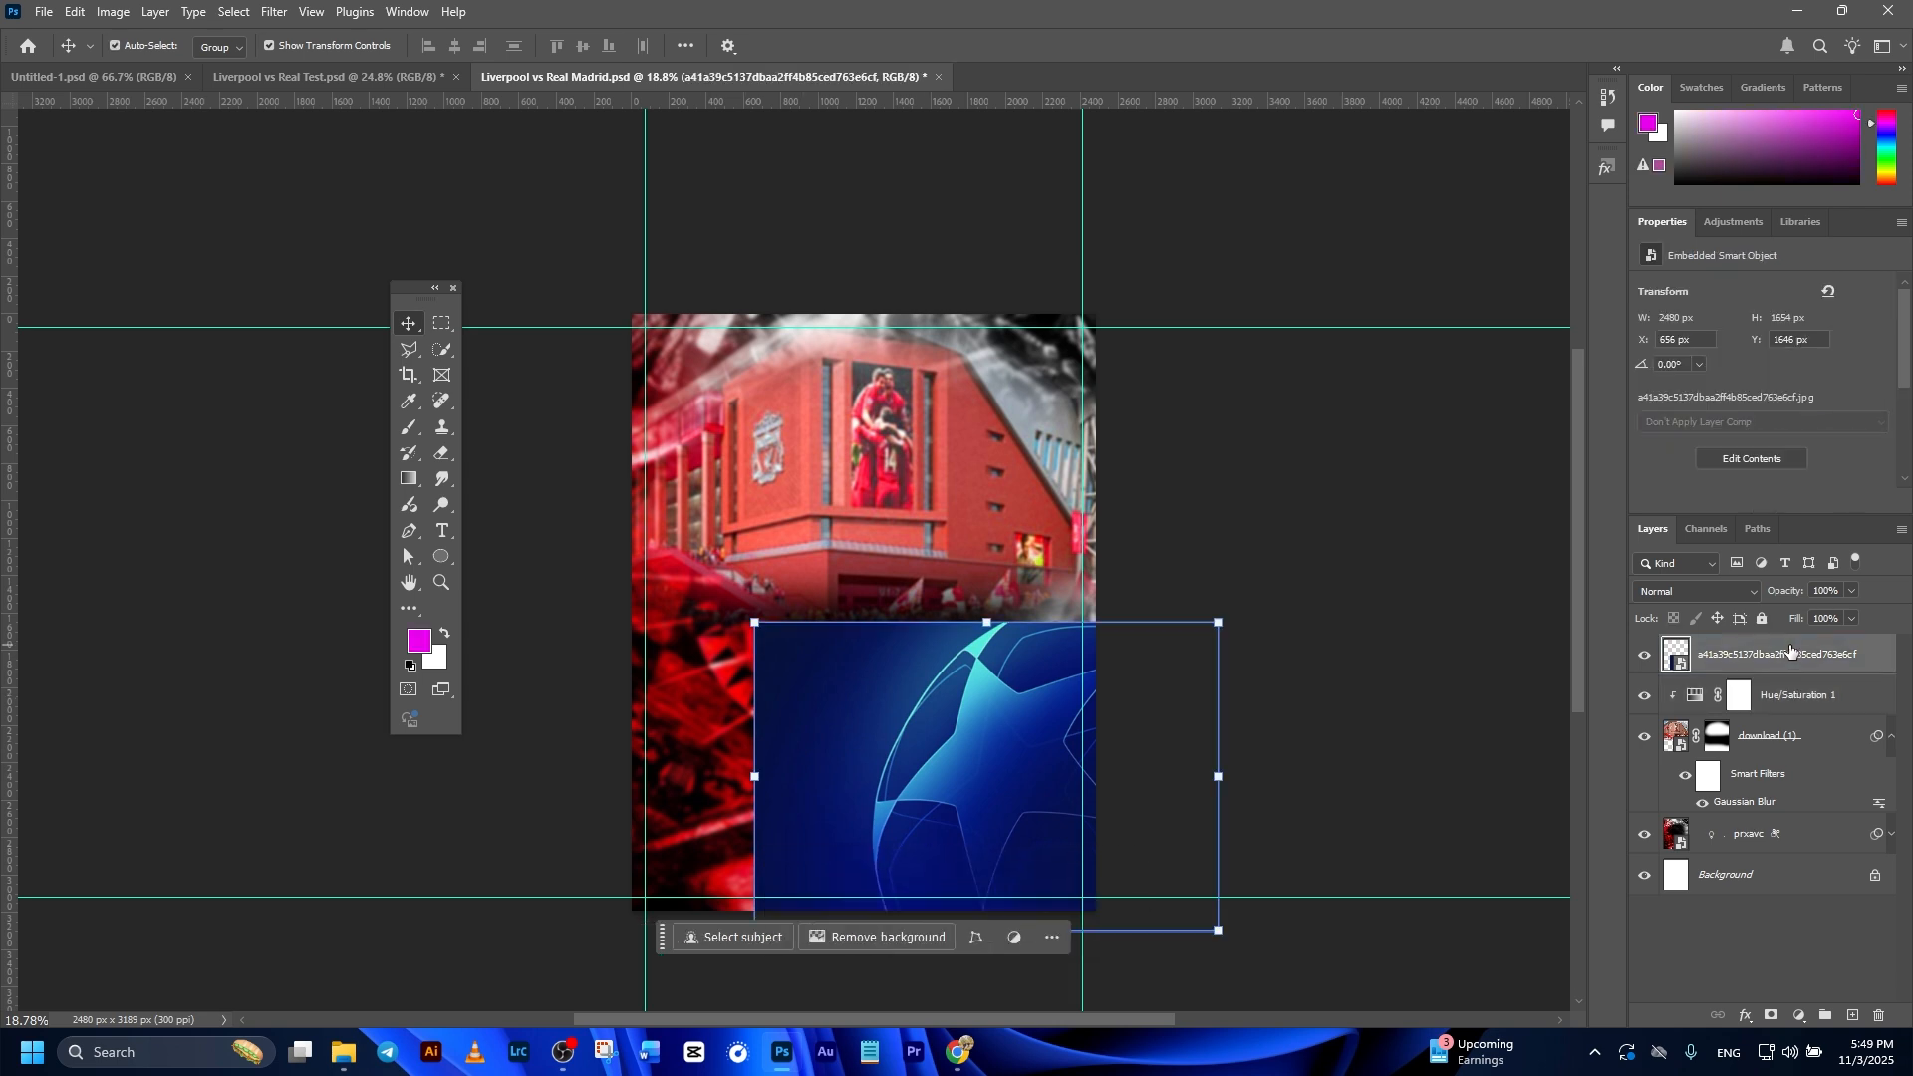
pyautogui.hotkey('ctrl', 'v')
pyautogui.rightClick(1780, 659)
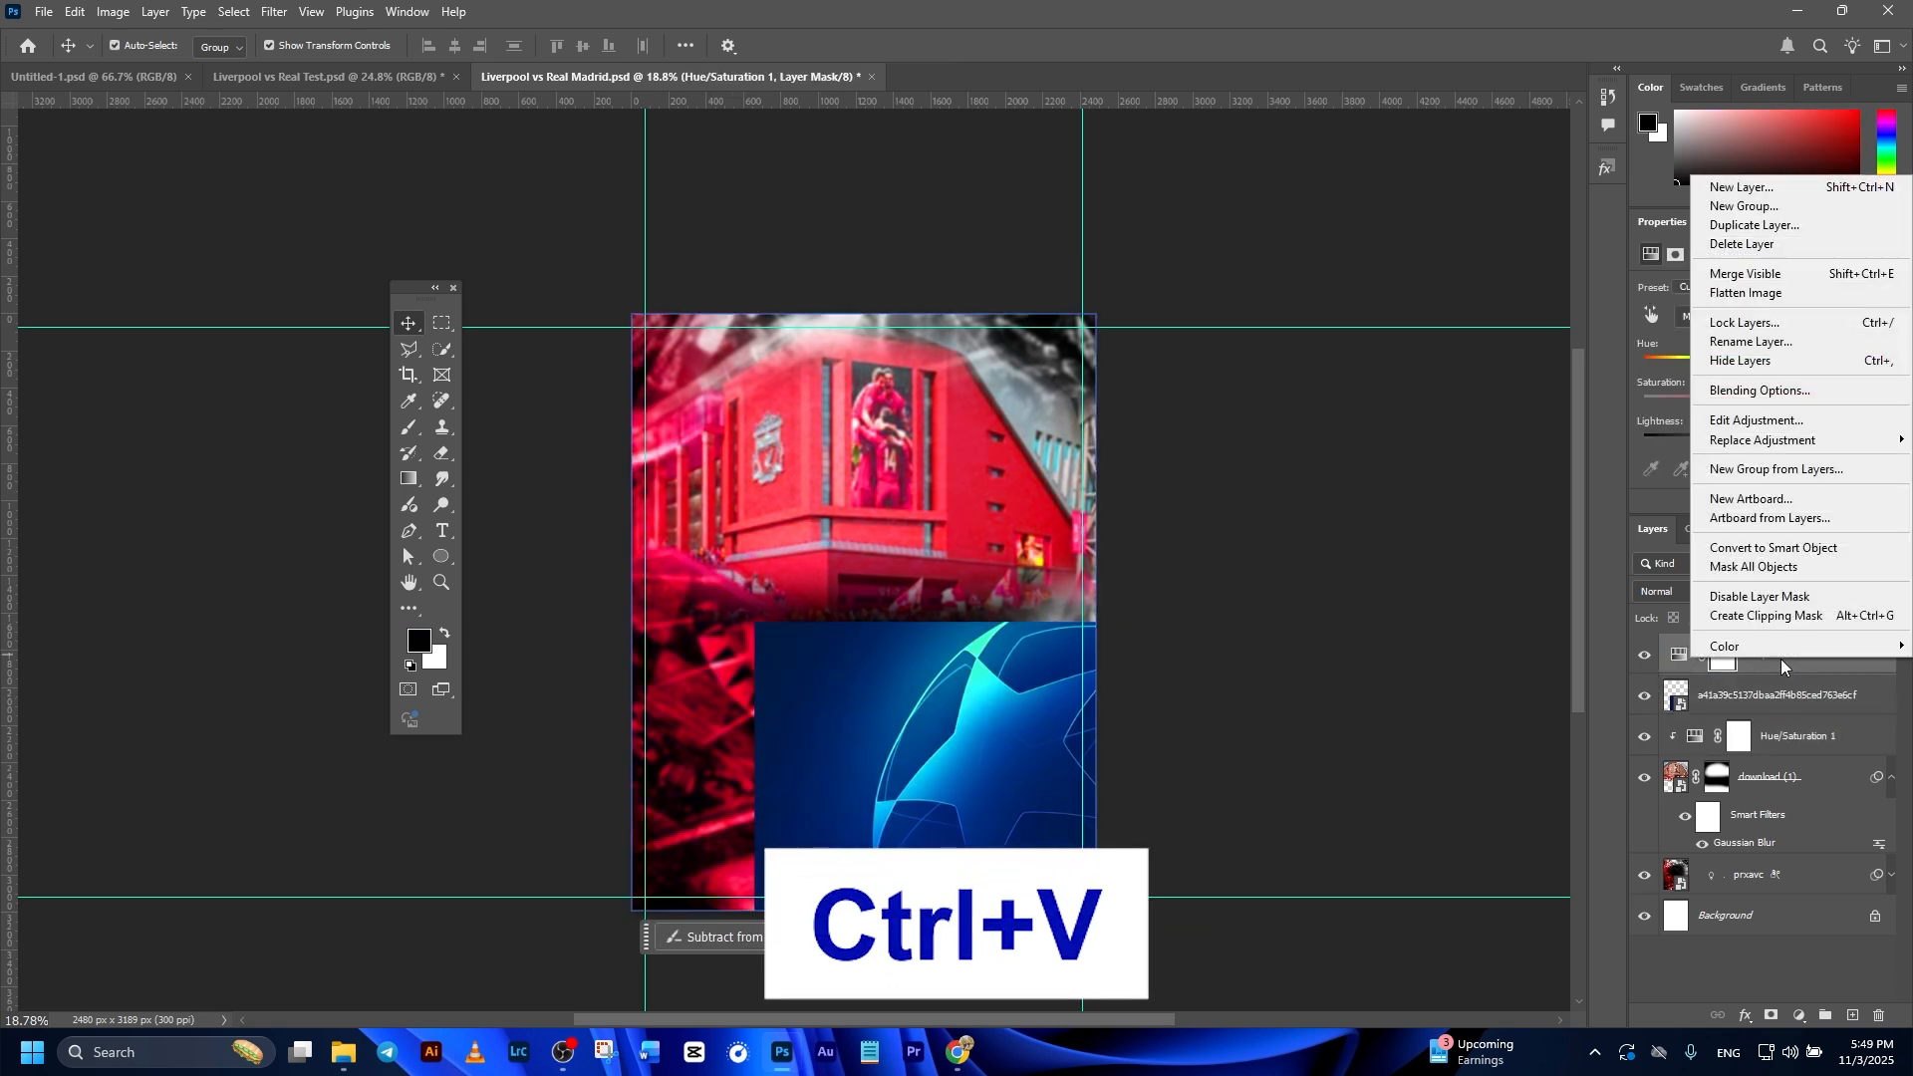
pyautogui.click(1792, 624)
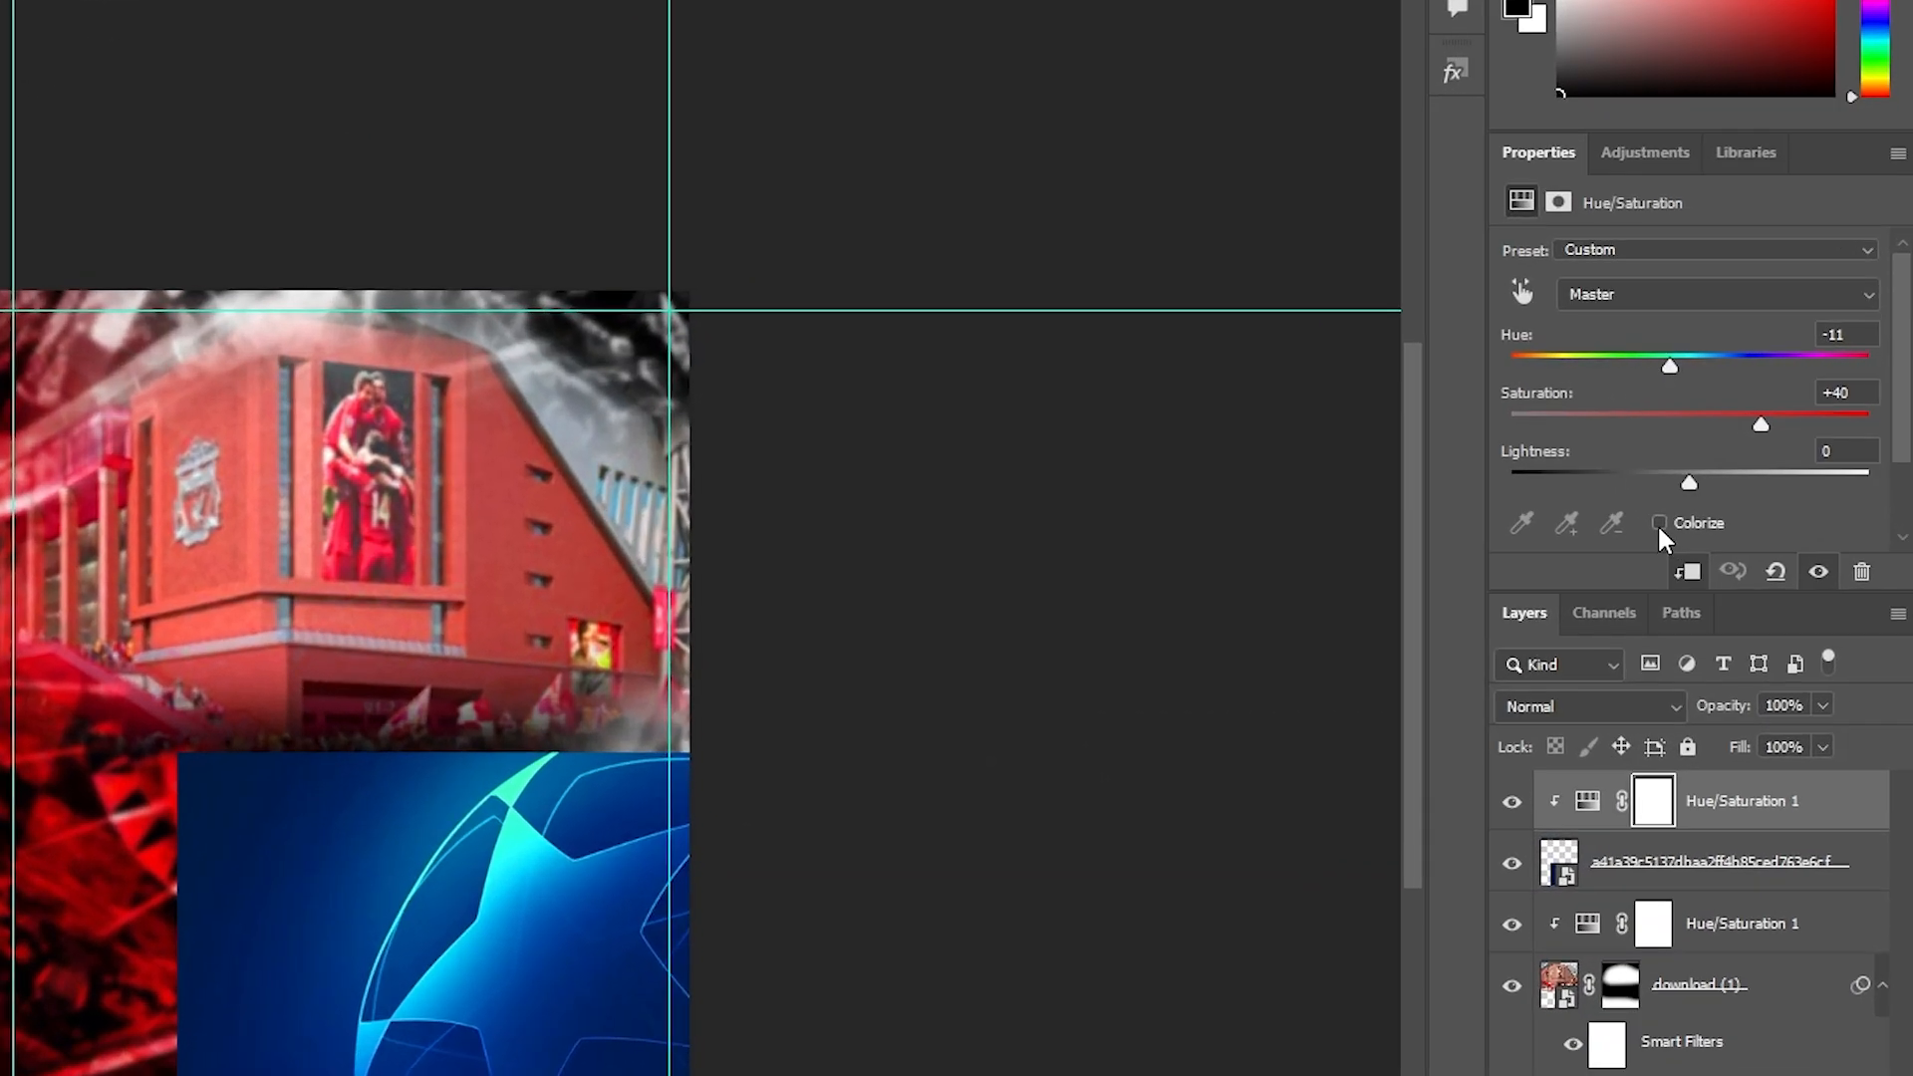
# Colorize the ball image through its Hue/Saturation adjustment with hue 360 and saturation 96.
pyautogui.click(1743, 469)
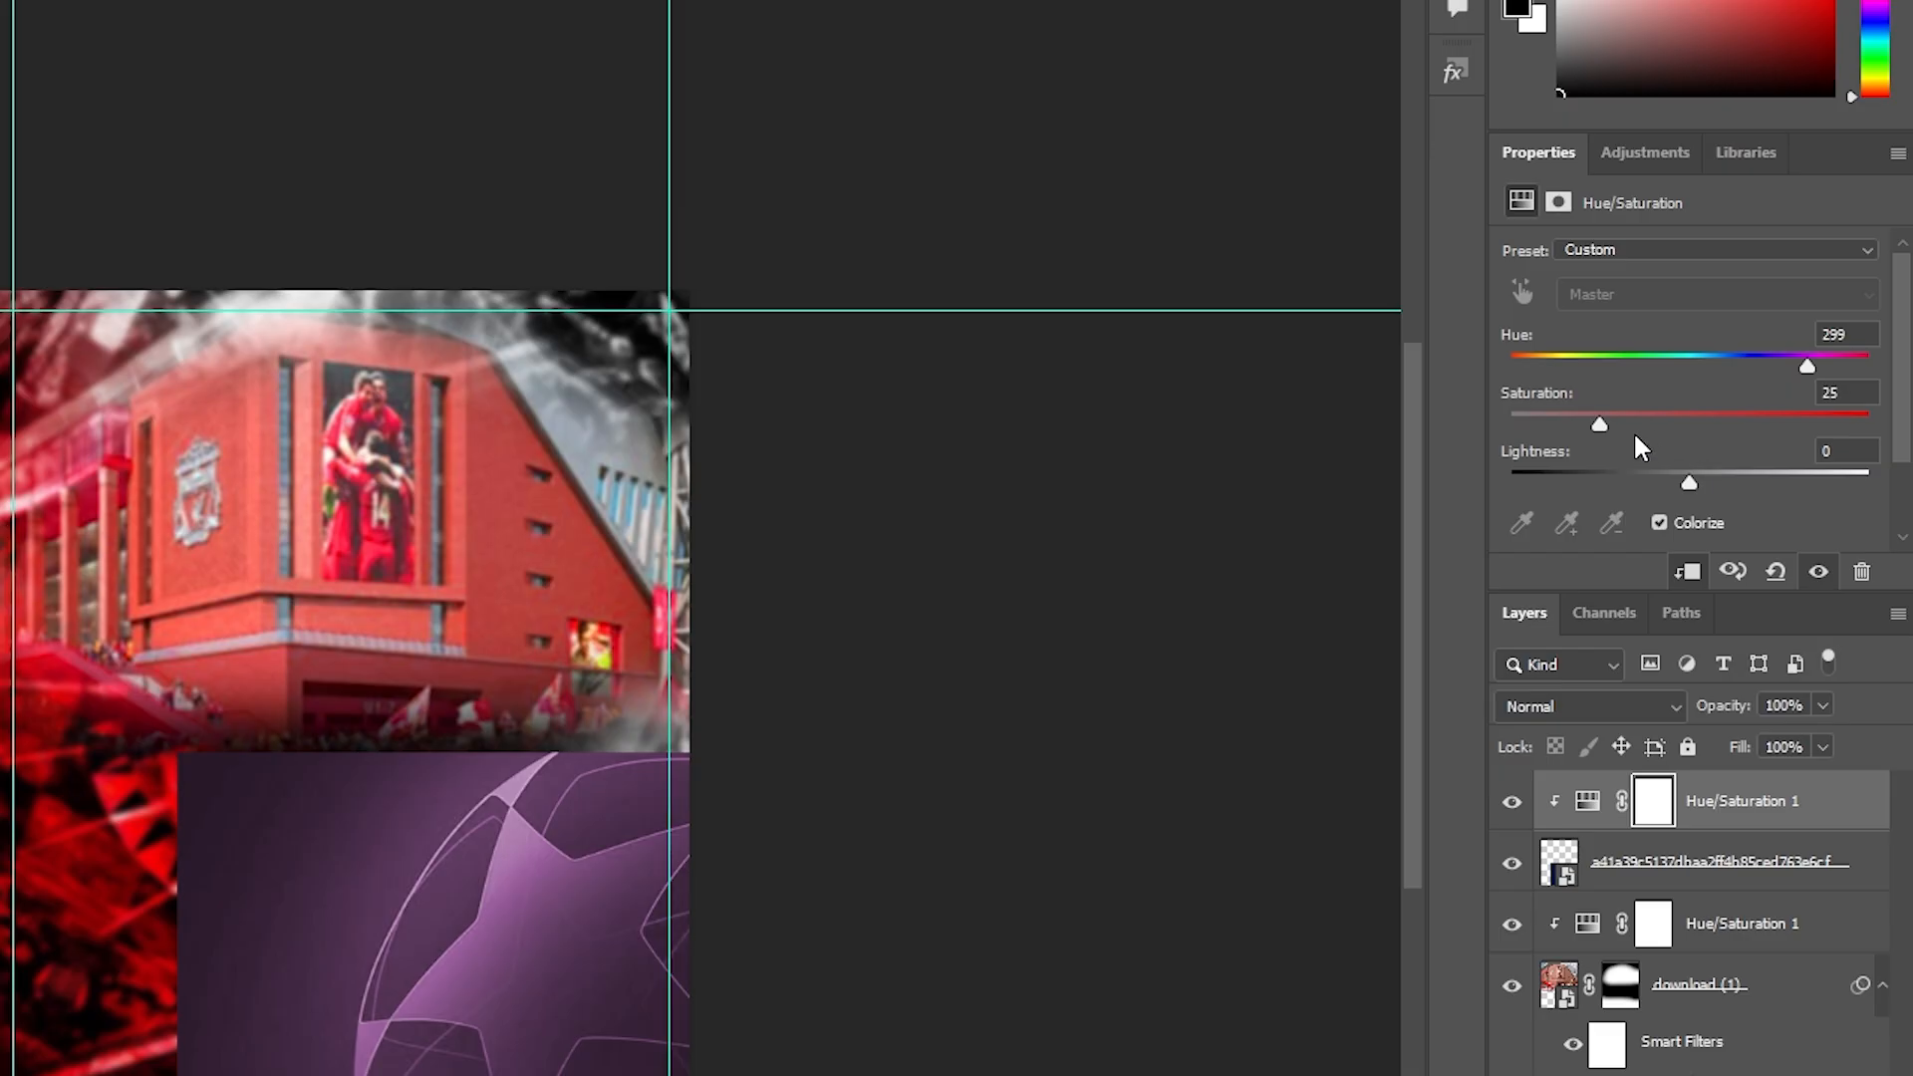
pyautogui.moveTo(1617, 426); pyautogui.dragTo(1880, 371)
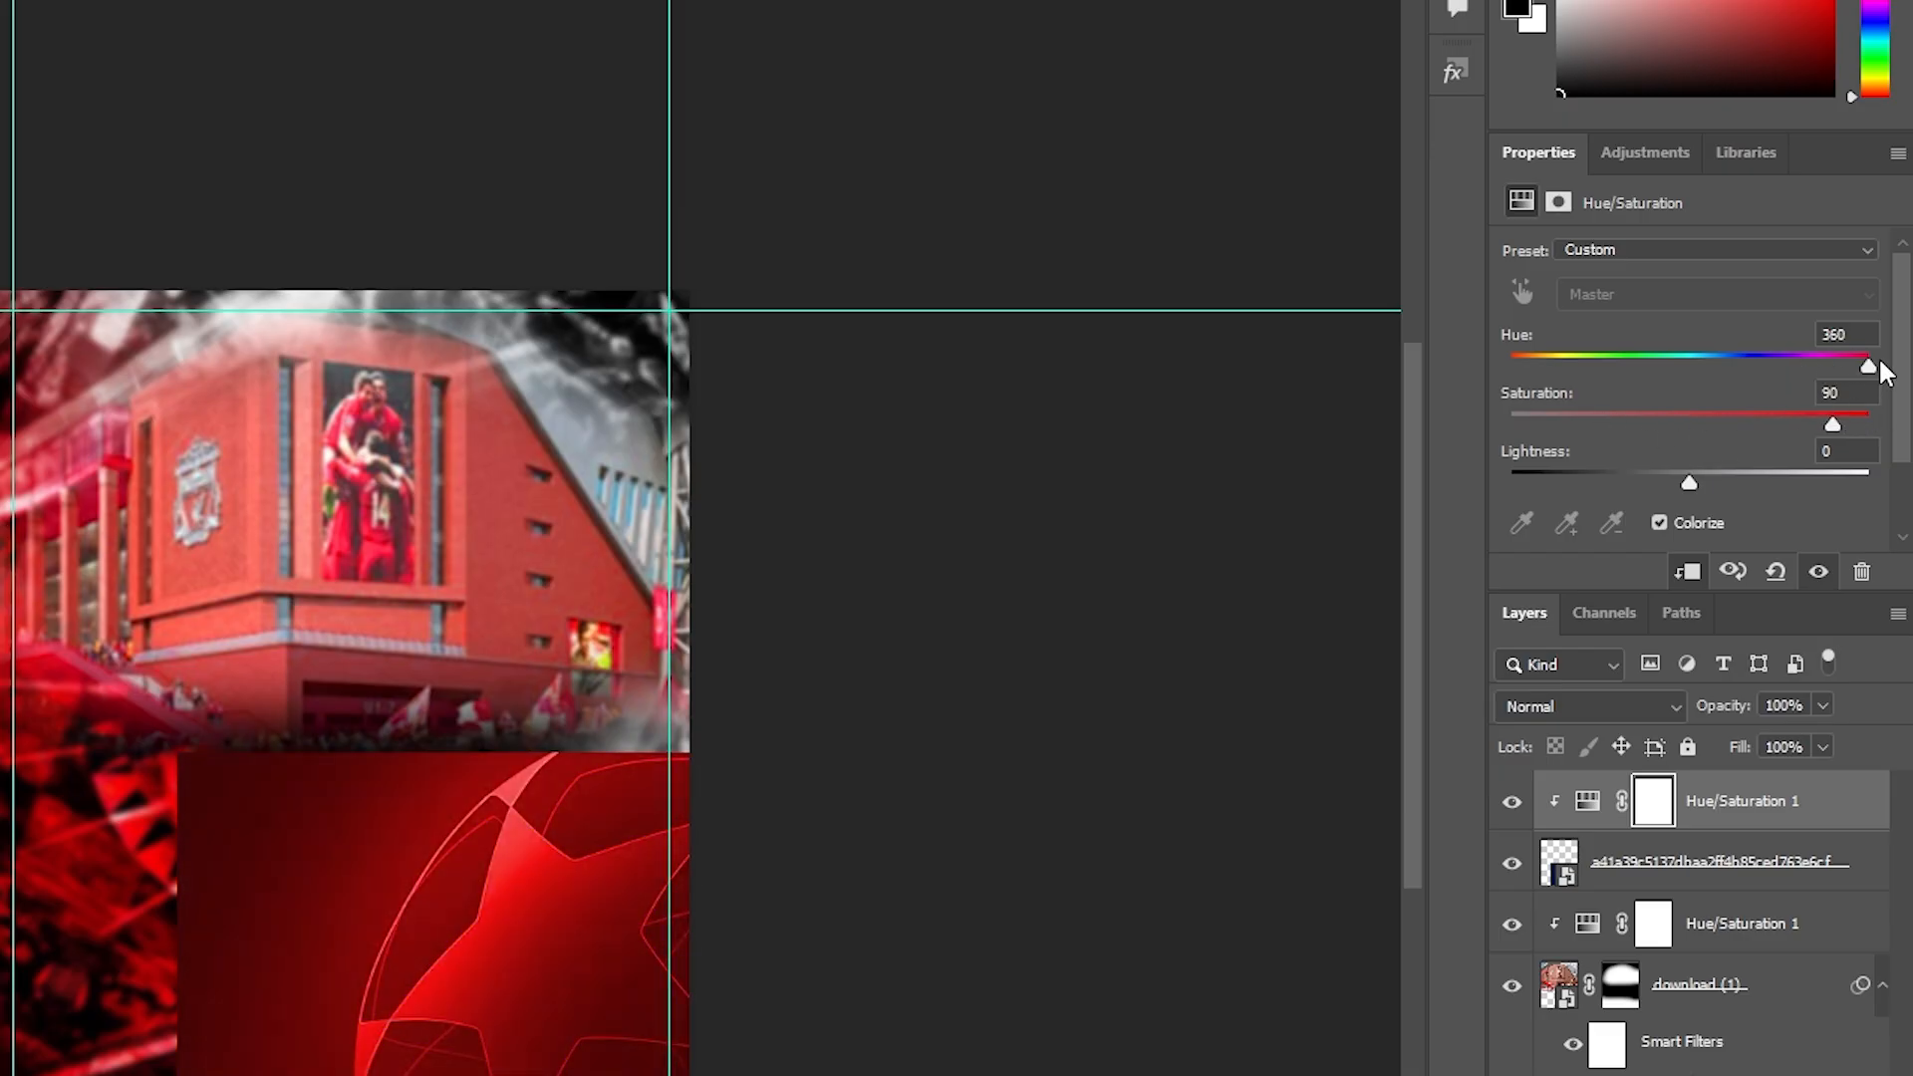
pyautogui.moveTo(1889, 361); pyautogui.dragTo(1864, 358)
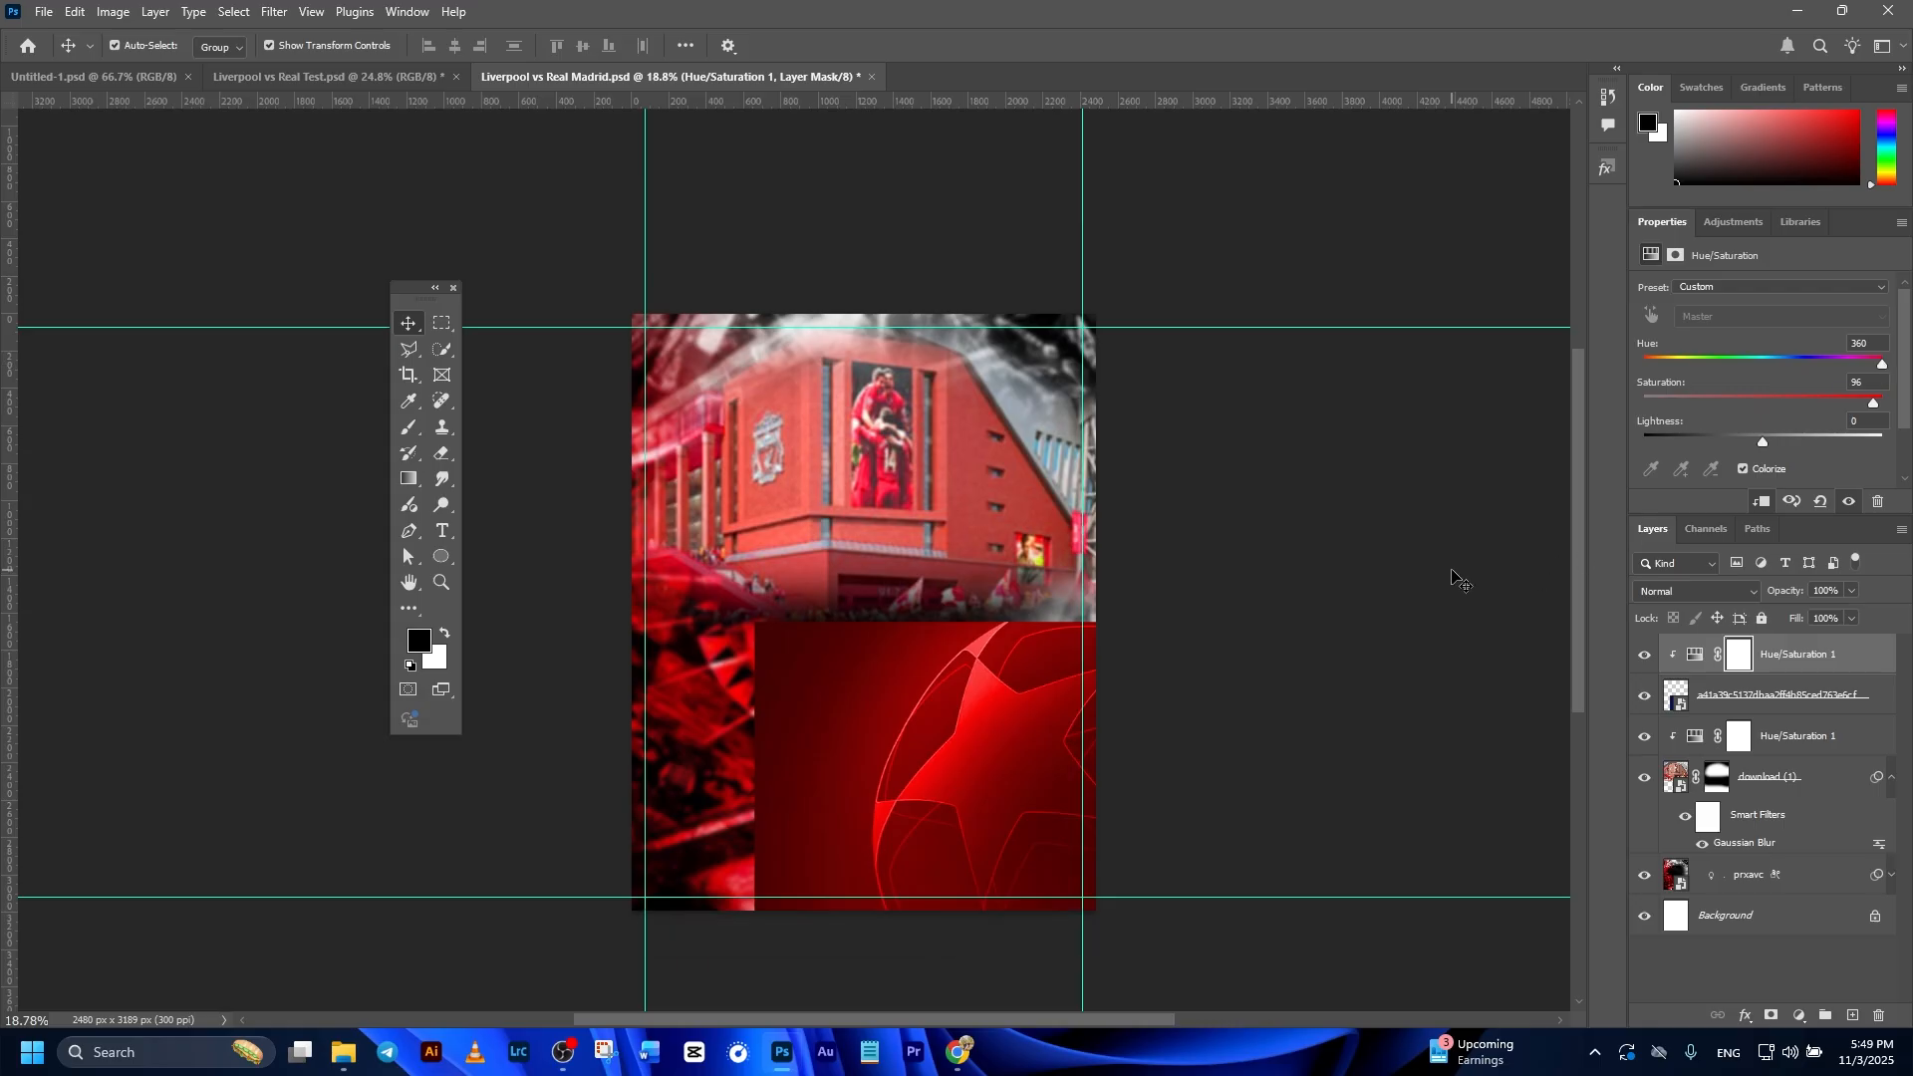
# Add a layer mask to the ball image and paint black along its upper and left edges to blend it in.
pyautogui.click(1784, 695)
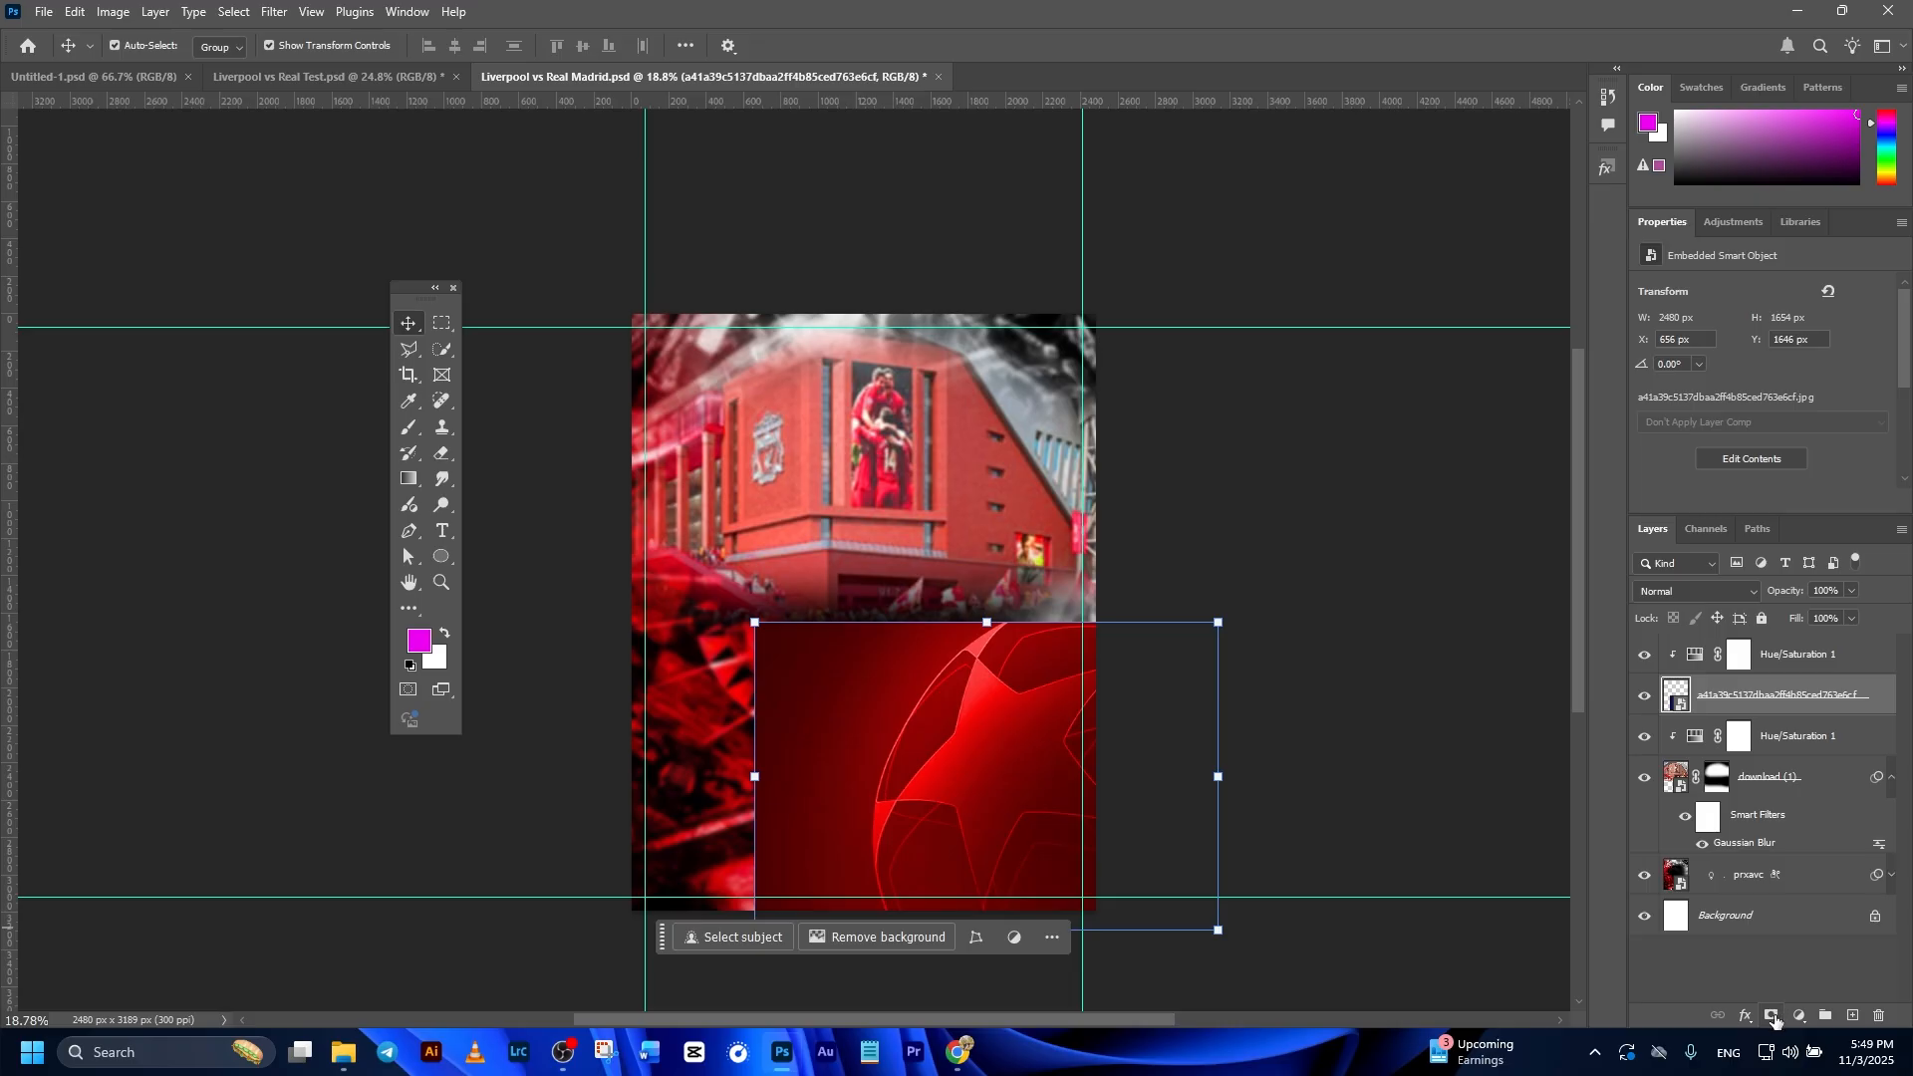
pyautogui.click(1773, 1015)
pyautogui.press('b')
pyautogui.click(416, 646)
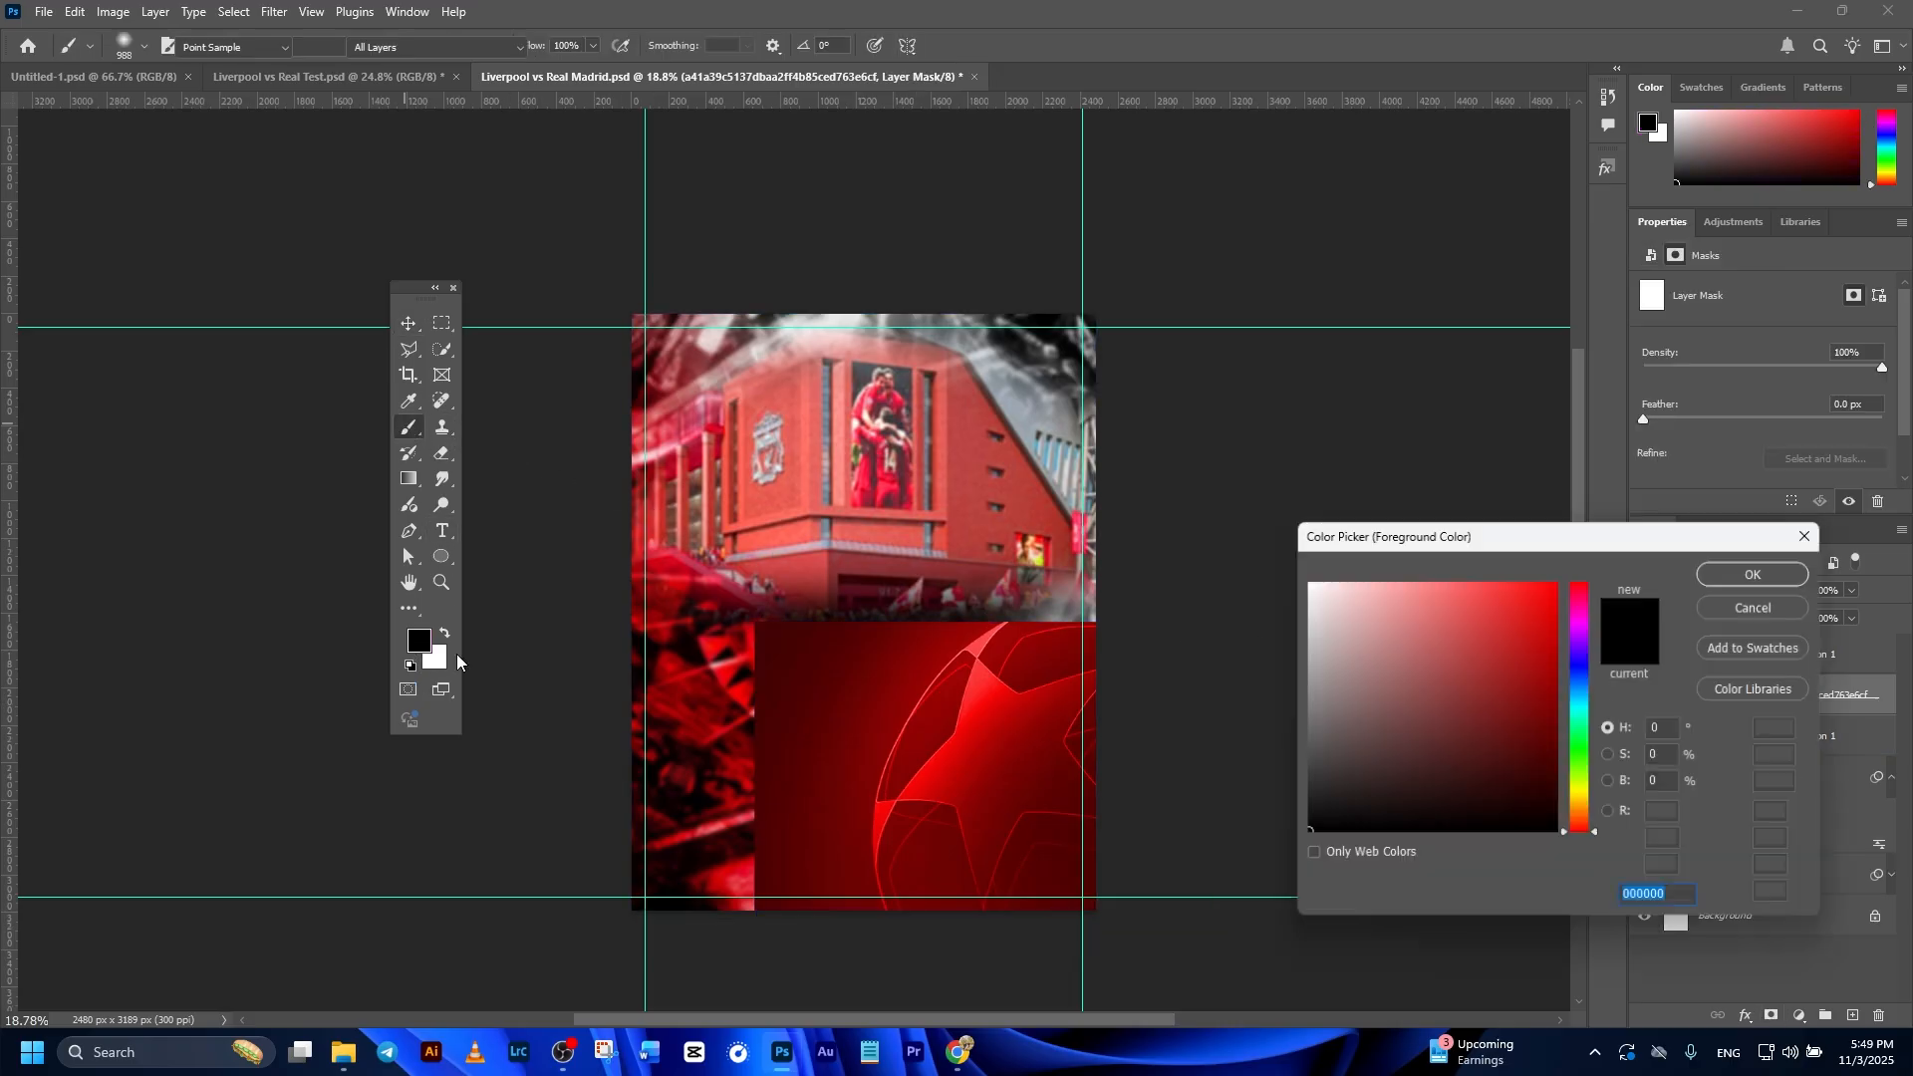
pyautogui.click(1751, 566)
pyautogui.scroll(1, 918, 790)
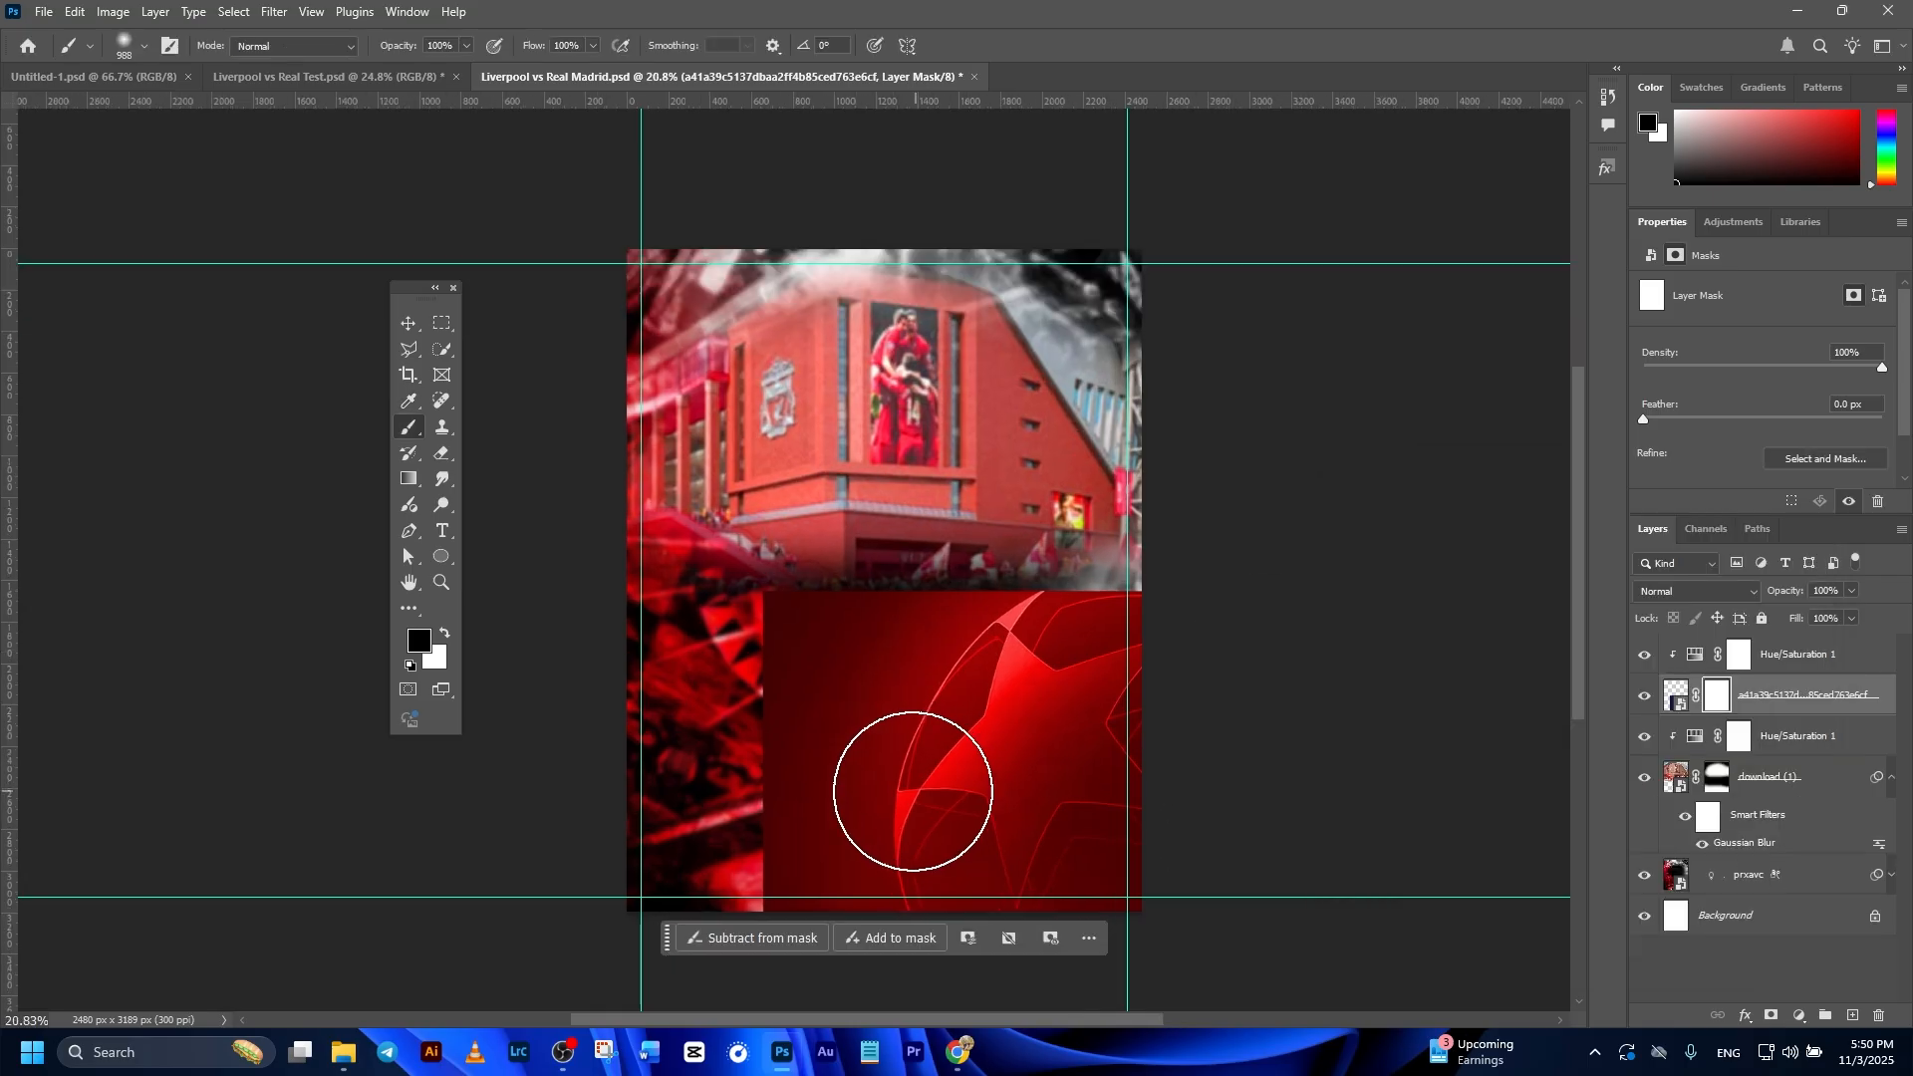
pyautogui.moveTo(846, 589); pyautogui.dragTo(759, 771)
pyautogui.moveTo(894, 530); pyautogui.dragTo(1073, 518)
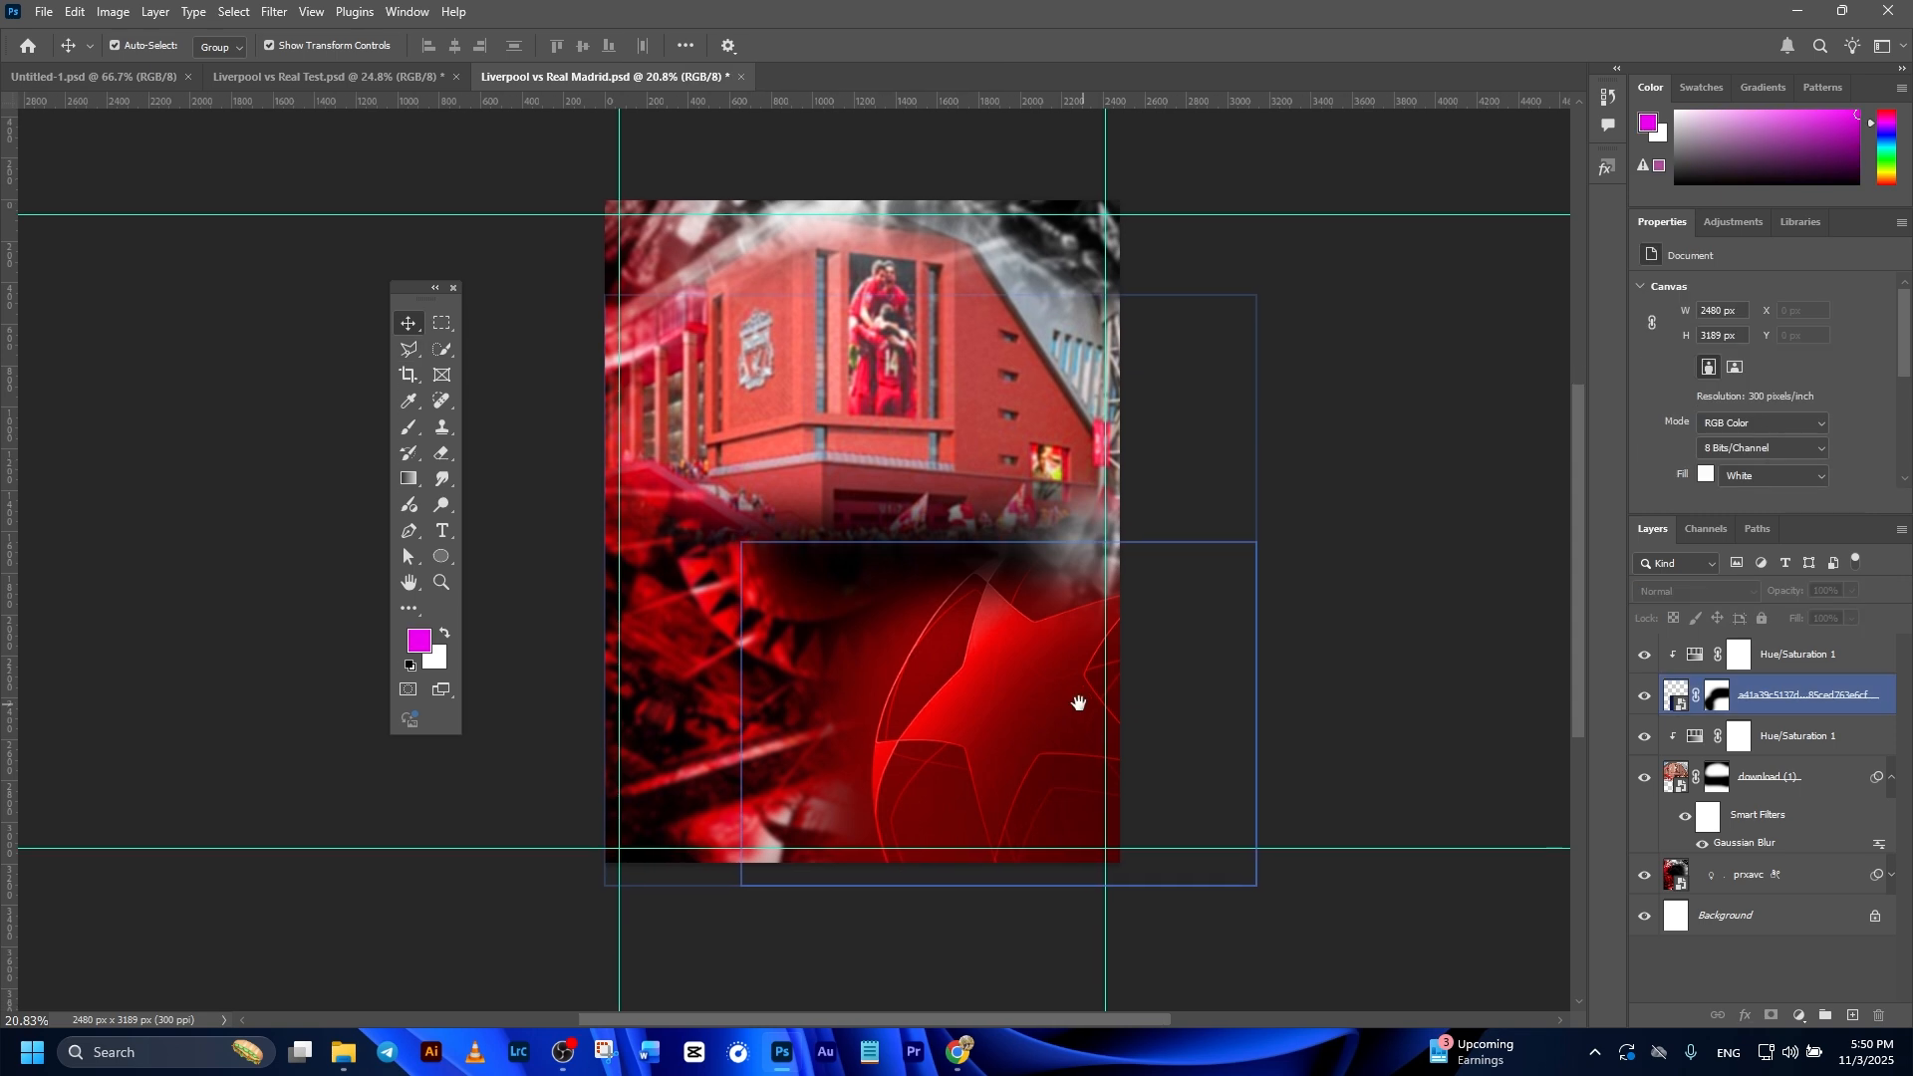
pyautogui.moveTo(1079, 703); pyautogui.dragTo(1076, 700)
# Duplicate the masked ball image together with its clipped Hue/Saturation adjustment.
pyautogui.click(1813, 705)
pyautogui.keyDown('ctrl'); pyautogui.click(1874, 706); pyautogui.keyUp('ctrl')
pyautogui.keyDown('ctrl'); pyautogui.click(1873, 705); pyautogui.keyUp('ctrl')
pyautogui.keyDown('ctrl'); pyautogui.click(1766, 666); pyautogui.keyUp('ctrl')
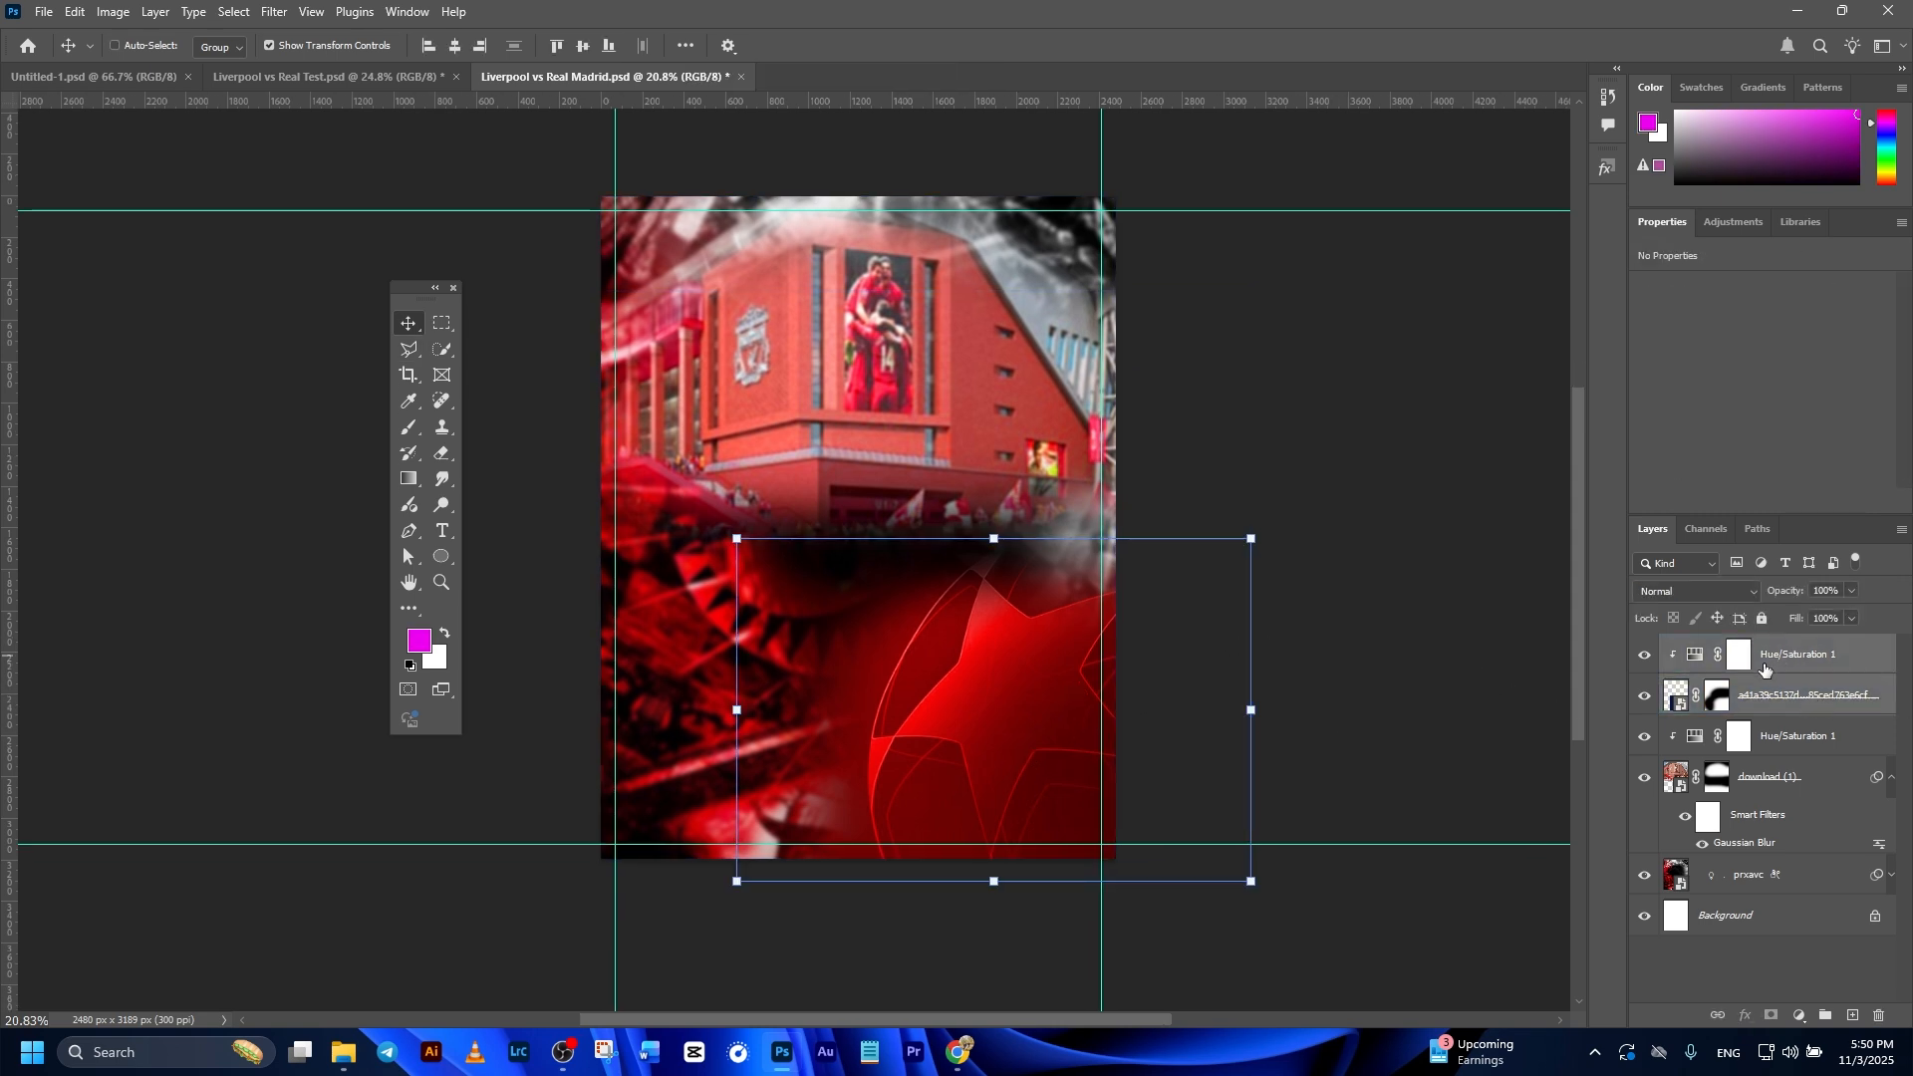
pyautogui.hotkey('ctrl', 'j')
# Flip the duplicated ball image horizontally and move it to the lower left side of the poster.
pyautogui.hotkey('ctrl', 't')
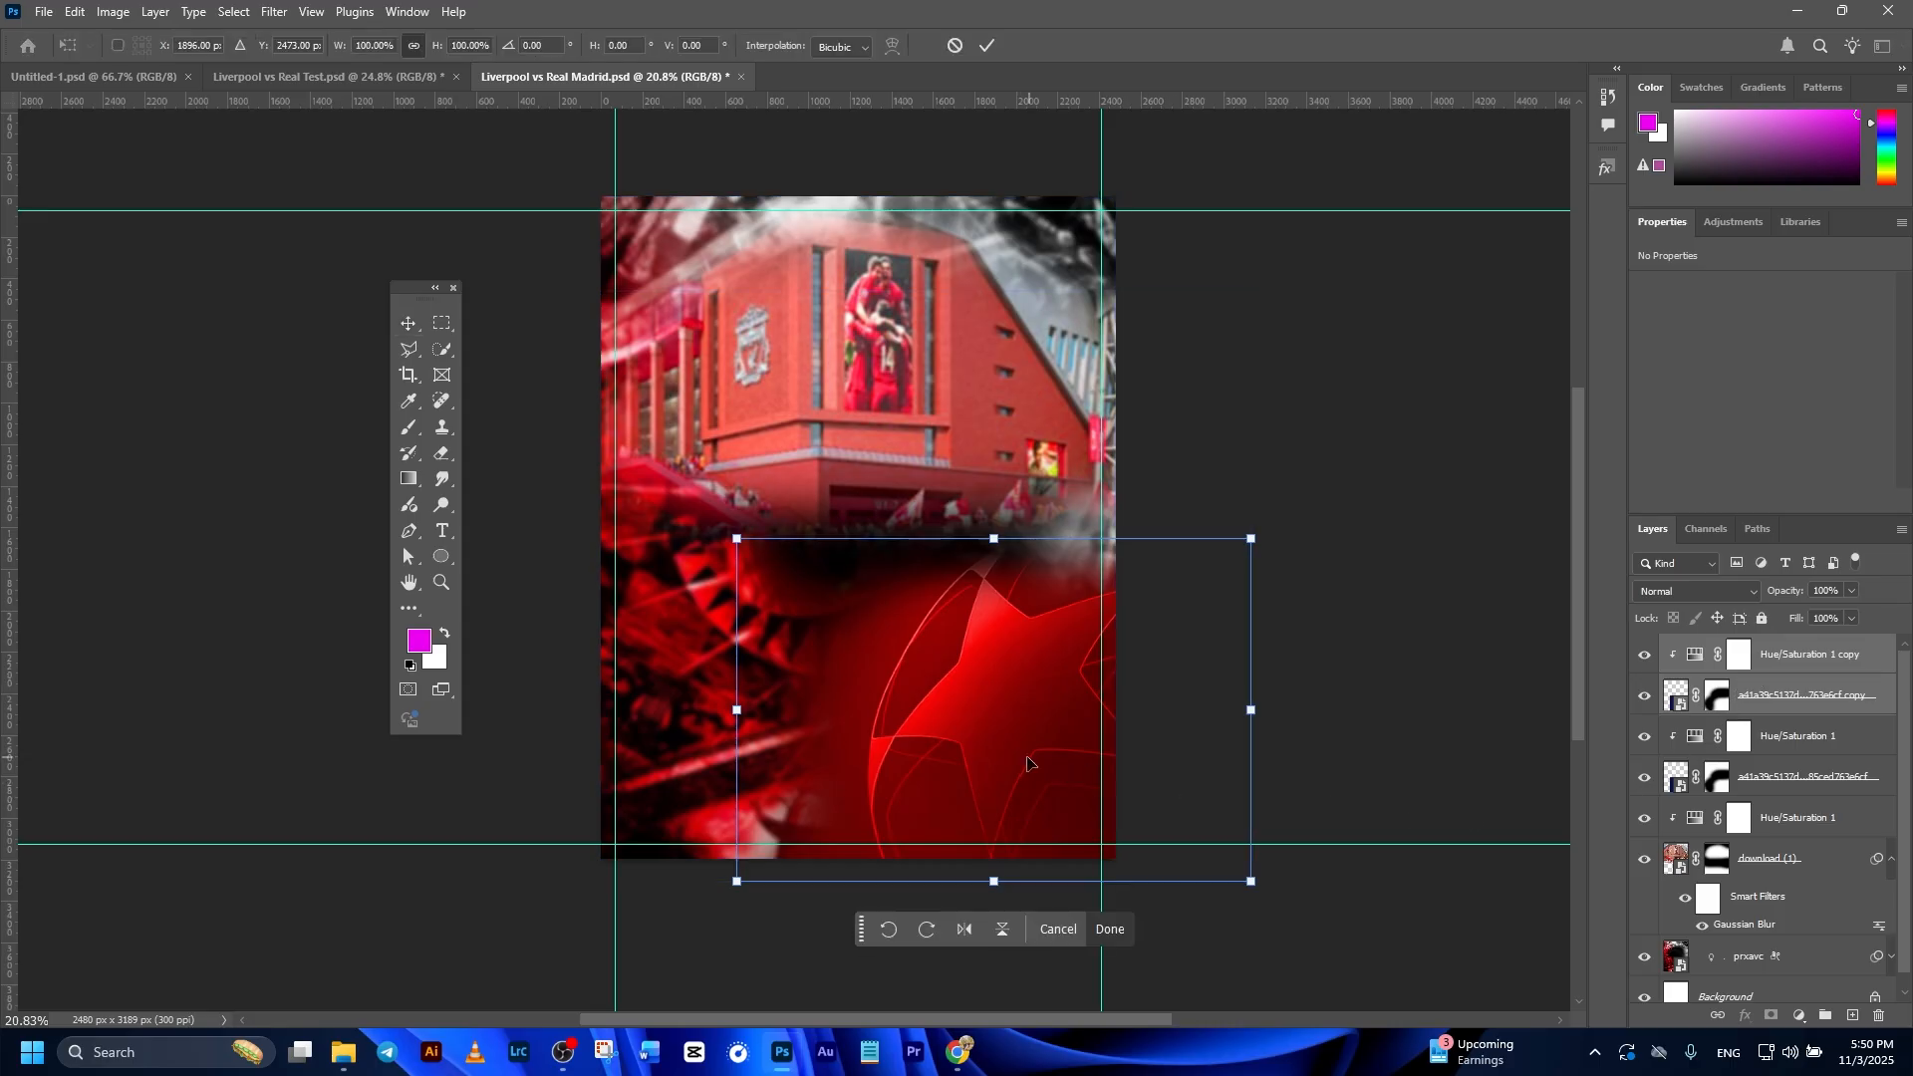
pyautogui.rightClick(1002, 711)
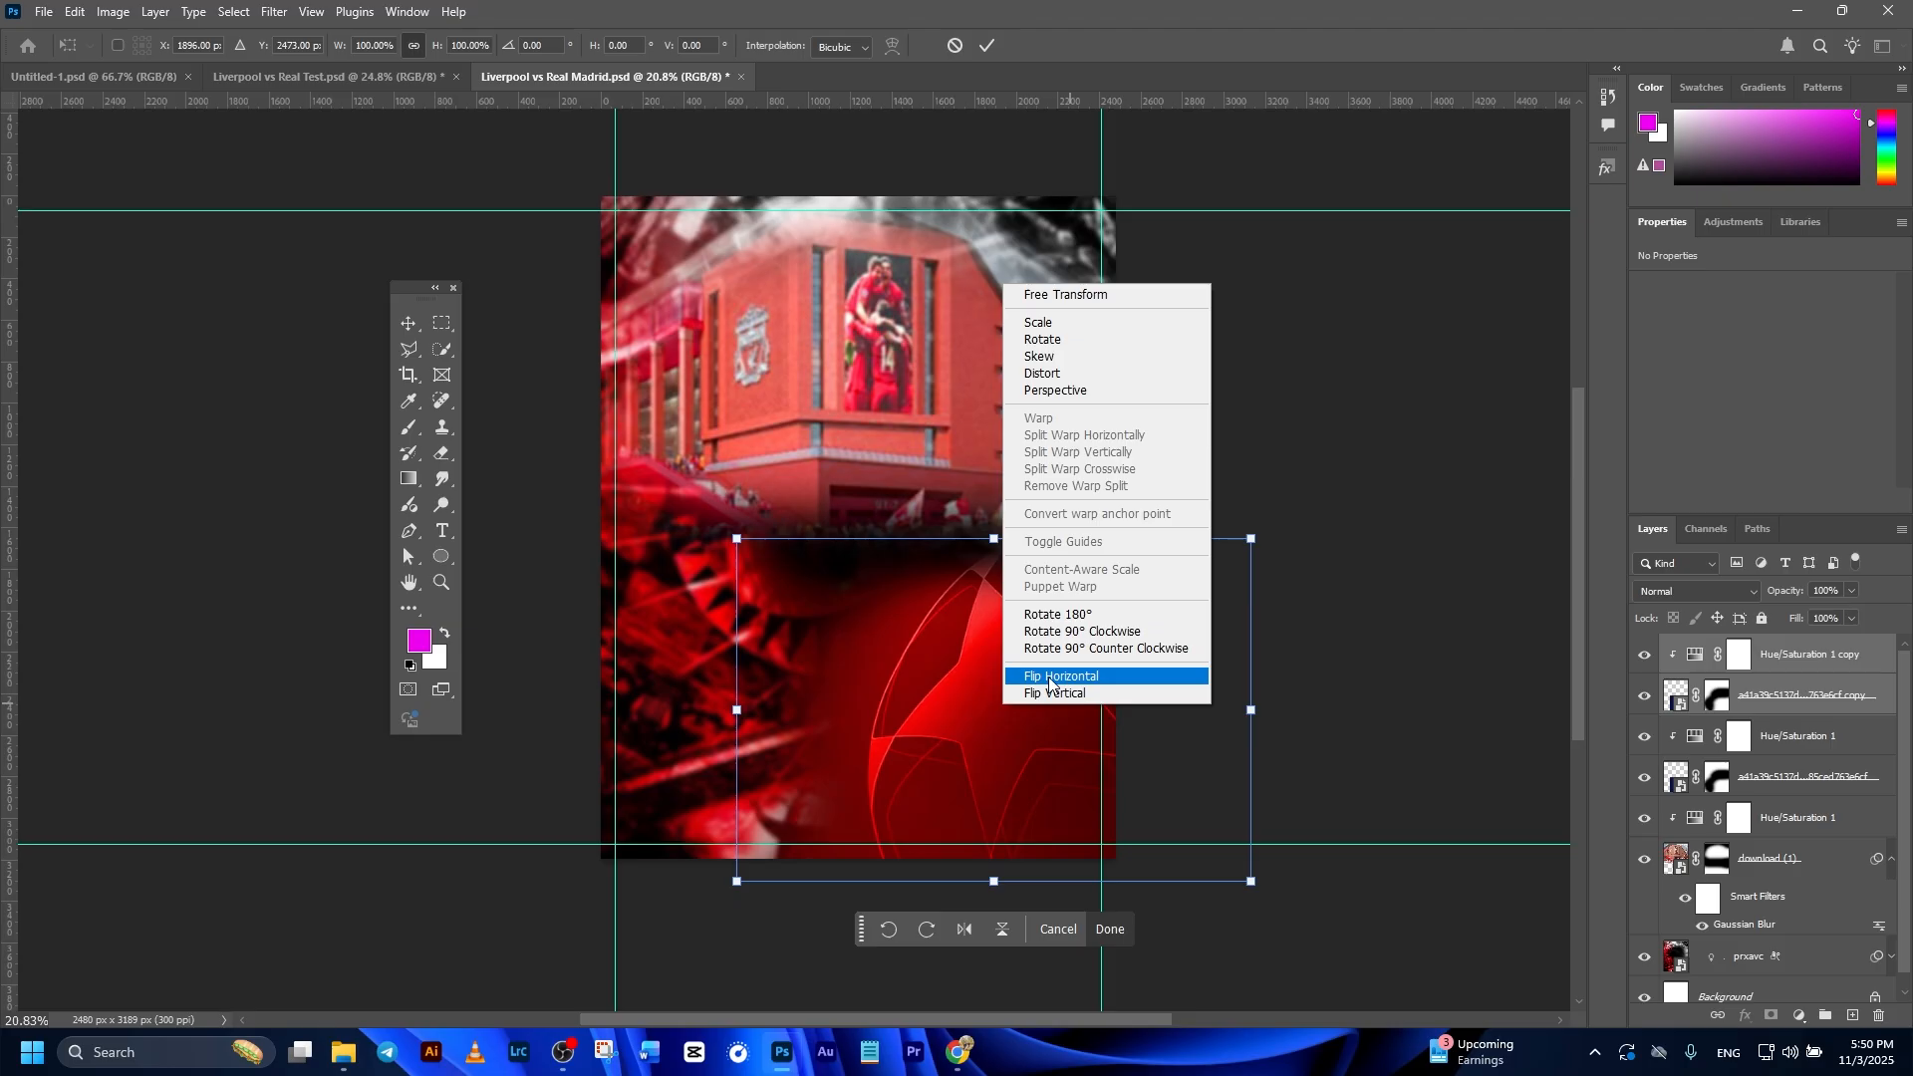
pyautogui.click(1049, 677)
pyautogui.moveTo(988, 749); pyautogui.dragTo(625, 748)
pyautogui.click(987, 46)
pyautogui.click(1495, 678)
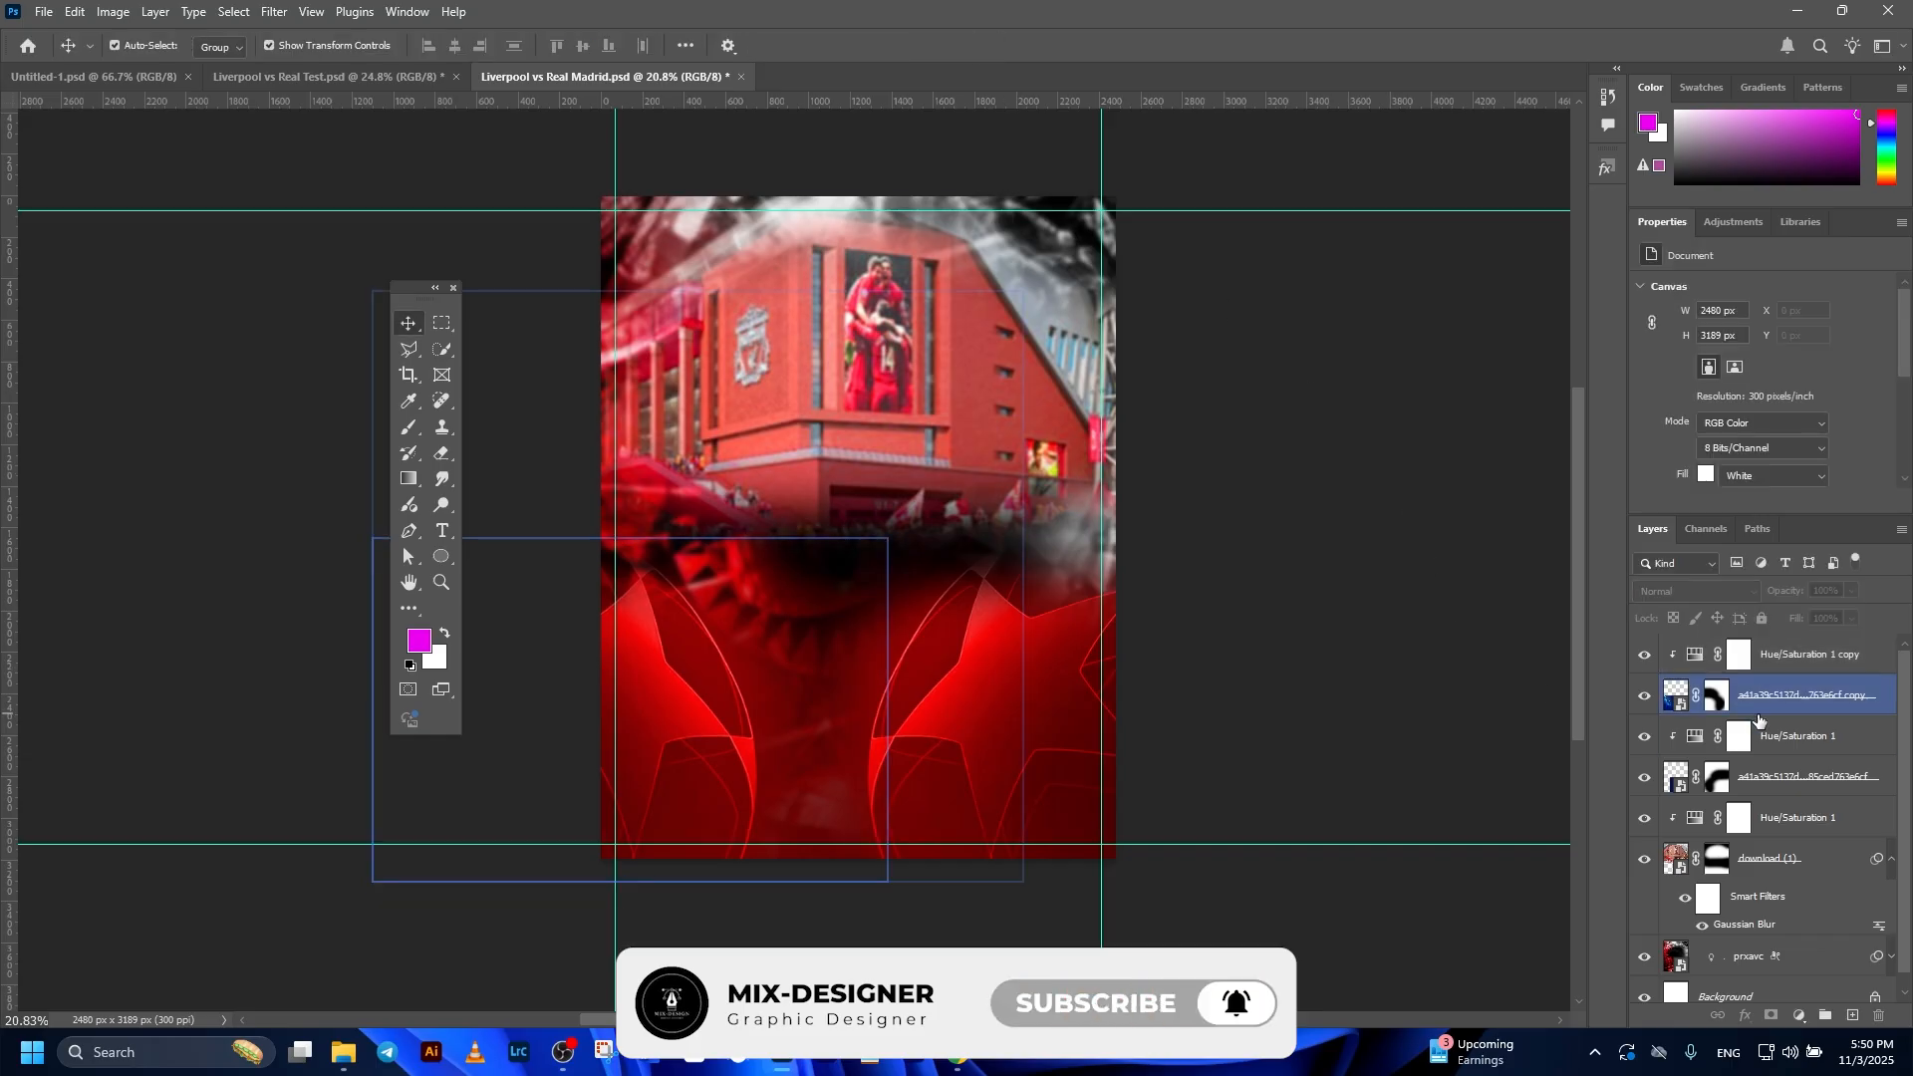
# Shift the original ball image and its Hue/Saturation adjustment slightly to the right, then save the document.
pyautogui.click(1775, 736)
pyautogui.keyDown('shift'); pyautogui.click(1775, 779); pyautogui.keyUp('shift')
pyautogui.moveTo(1053, 718); pyautogui.dragTo(1094, 724)
pyautogui.click(1300, 416)
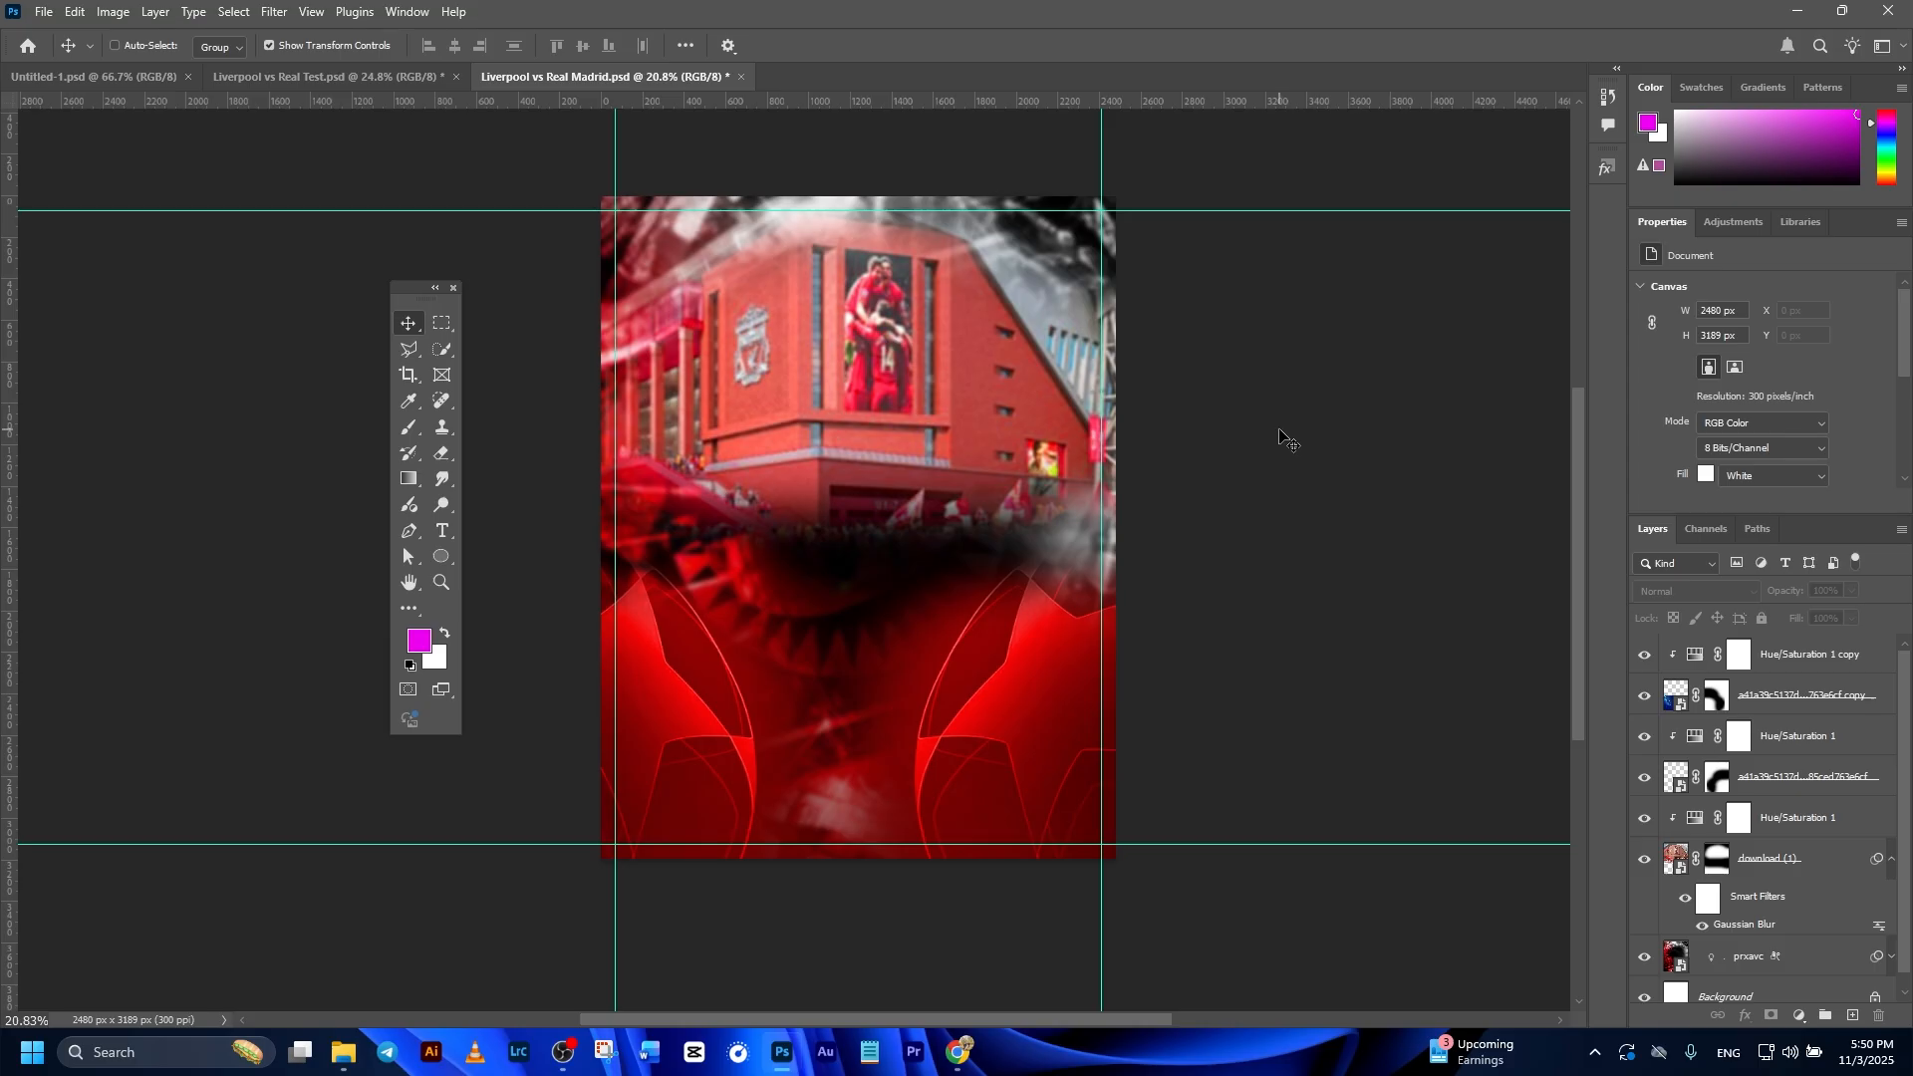
pyautogui.hotkey('ctrl', 's')
# Group all layers above the white Background layer and name the group BG.
pyautogui.scroll(1, 1397, 601)
pyautogui.click(1806, 704)
pyautogui.click(1802, 657)
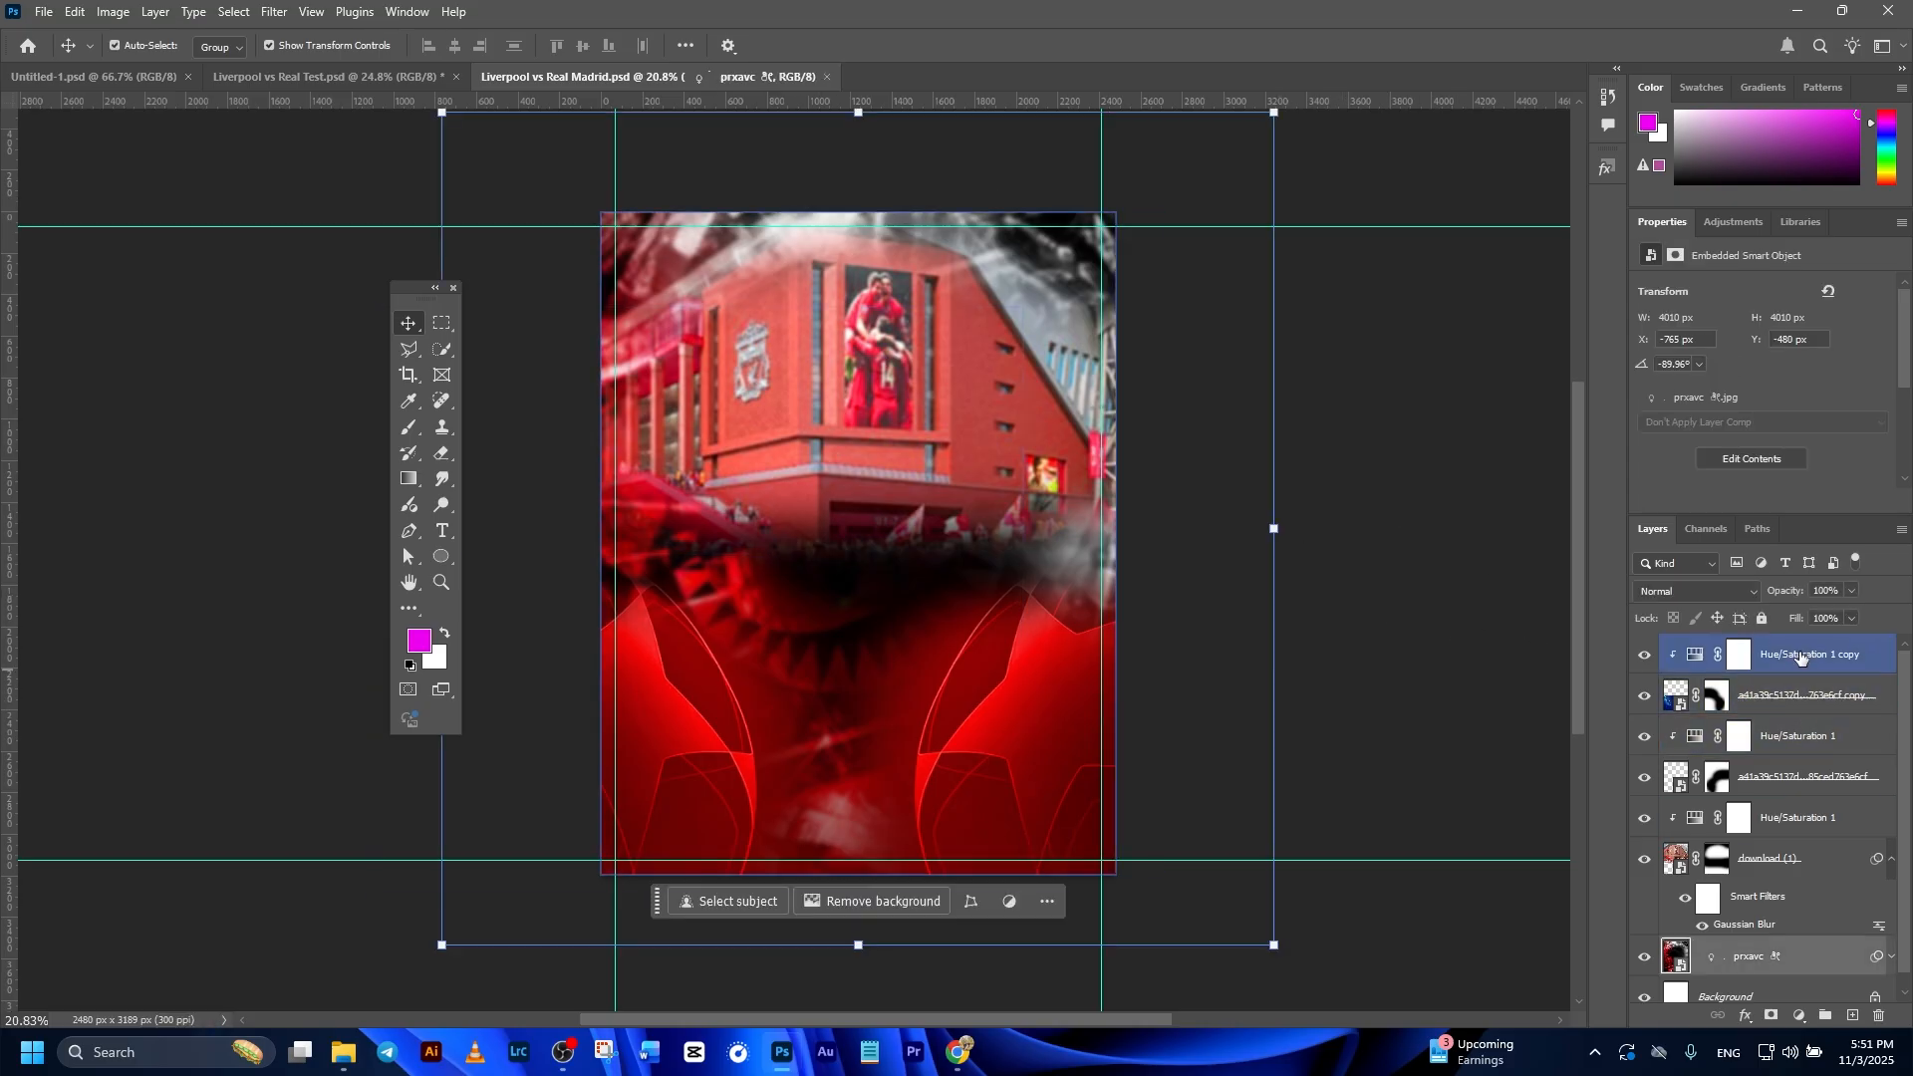
pyautogui.click(1803, 662)
pyautogui.scroll(-1, 1765, 863)
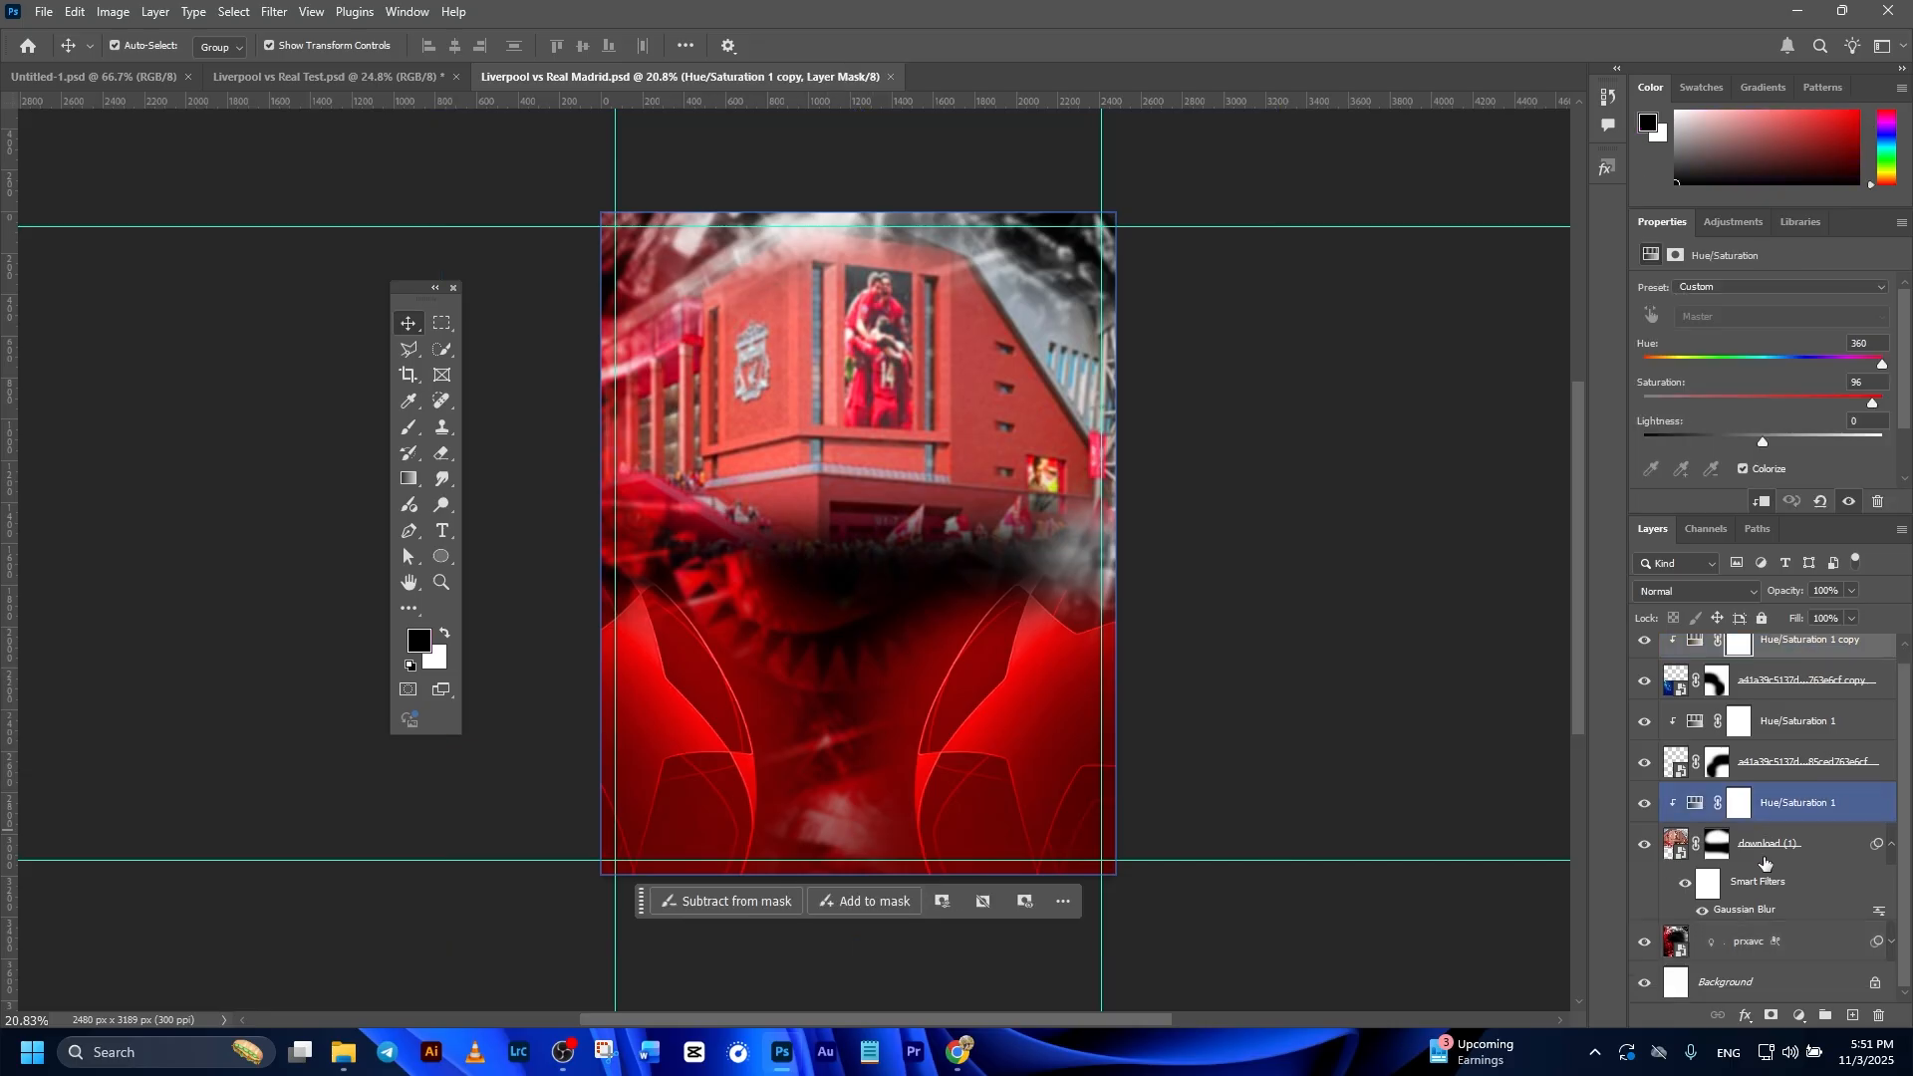
pyautogui.keyDown('shift'); pyautogui.click(1760, 951); pyautogui.keyUp('shift')
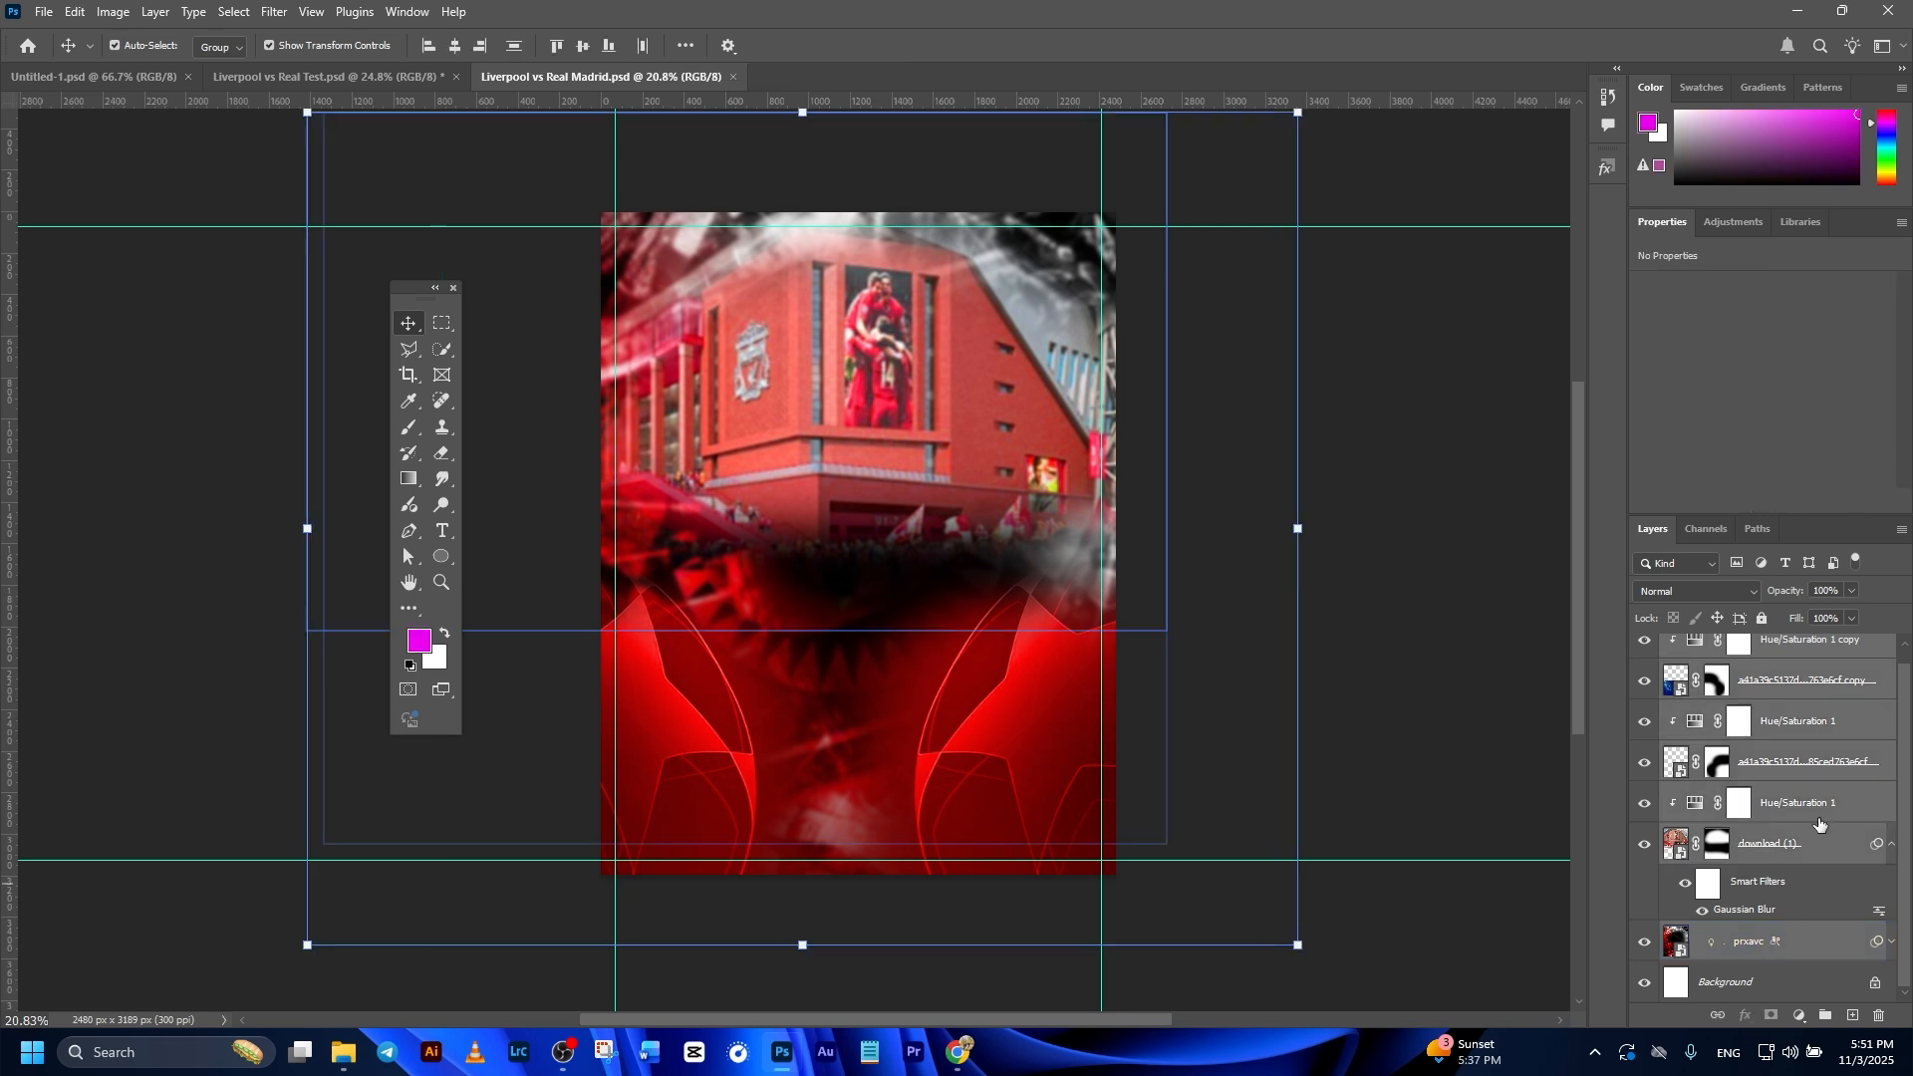
pyautogui.scroll(1, 1820, 819)
pyautogui.hotkey('ctrl', 'g')
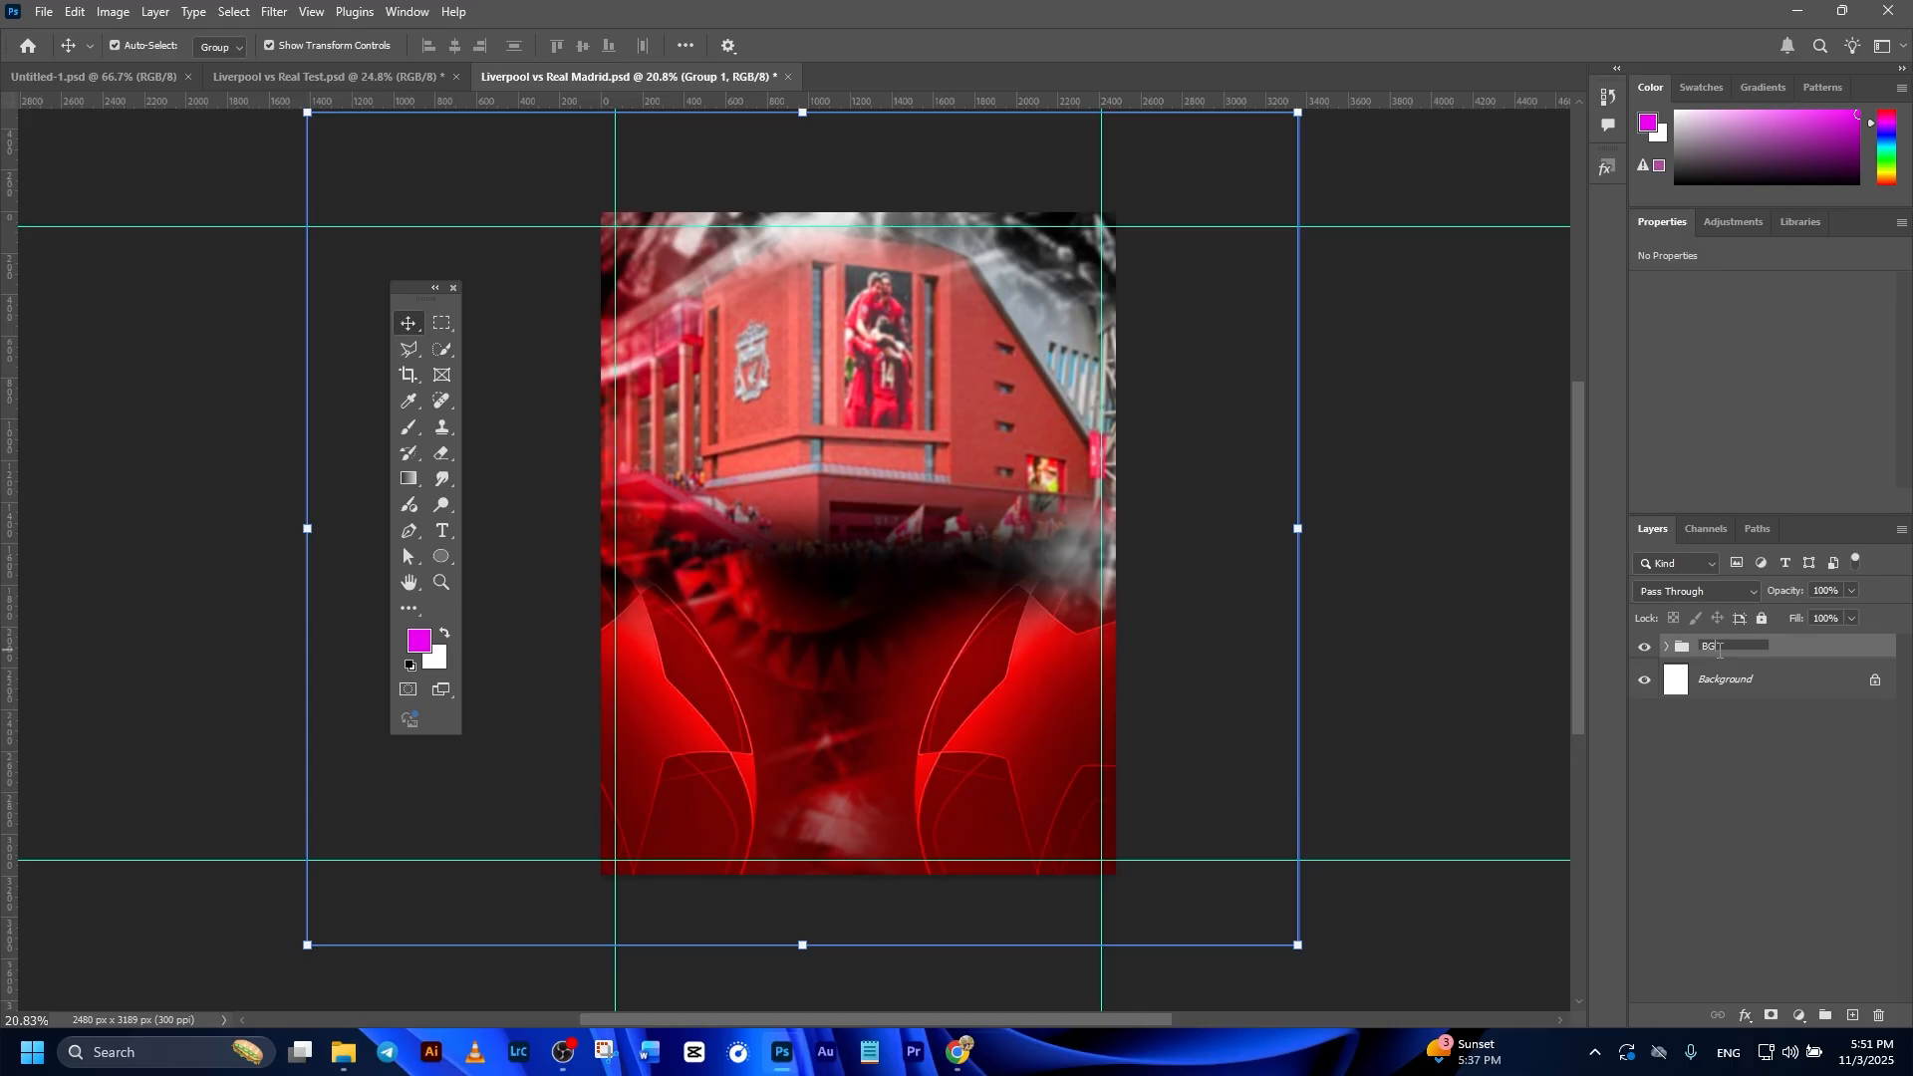
pyautogui.click(1505, 778)
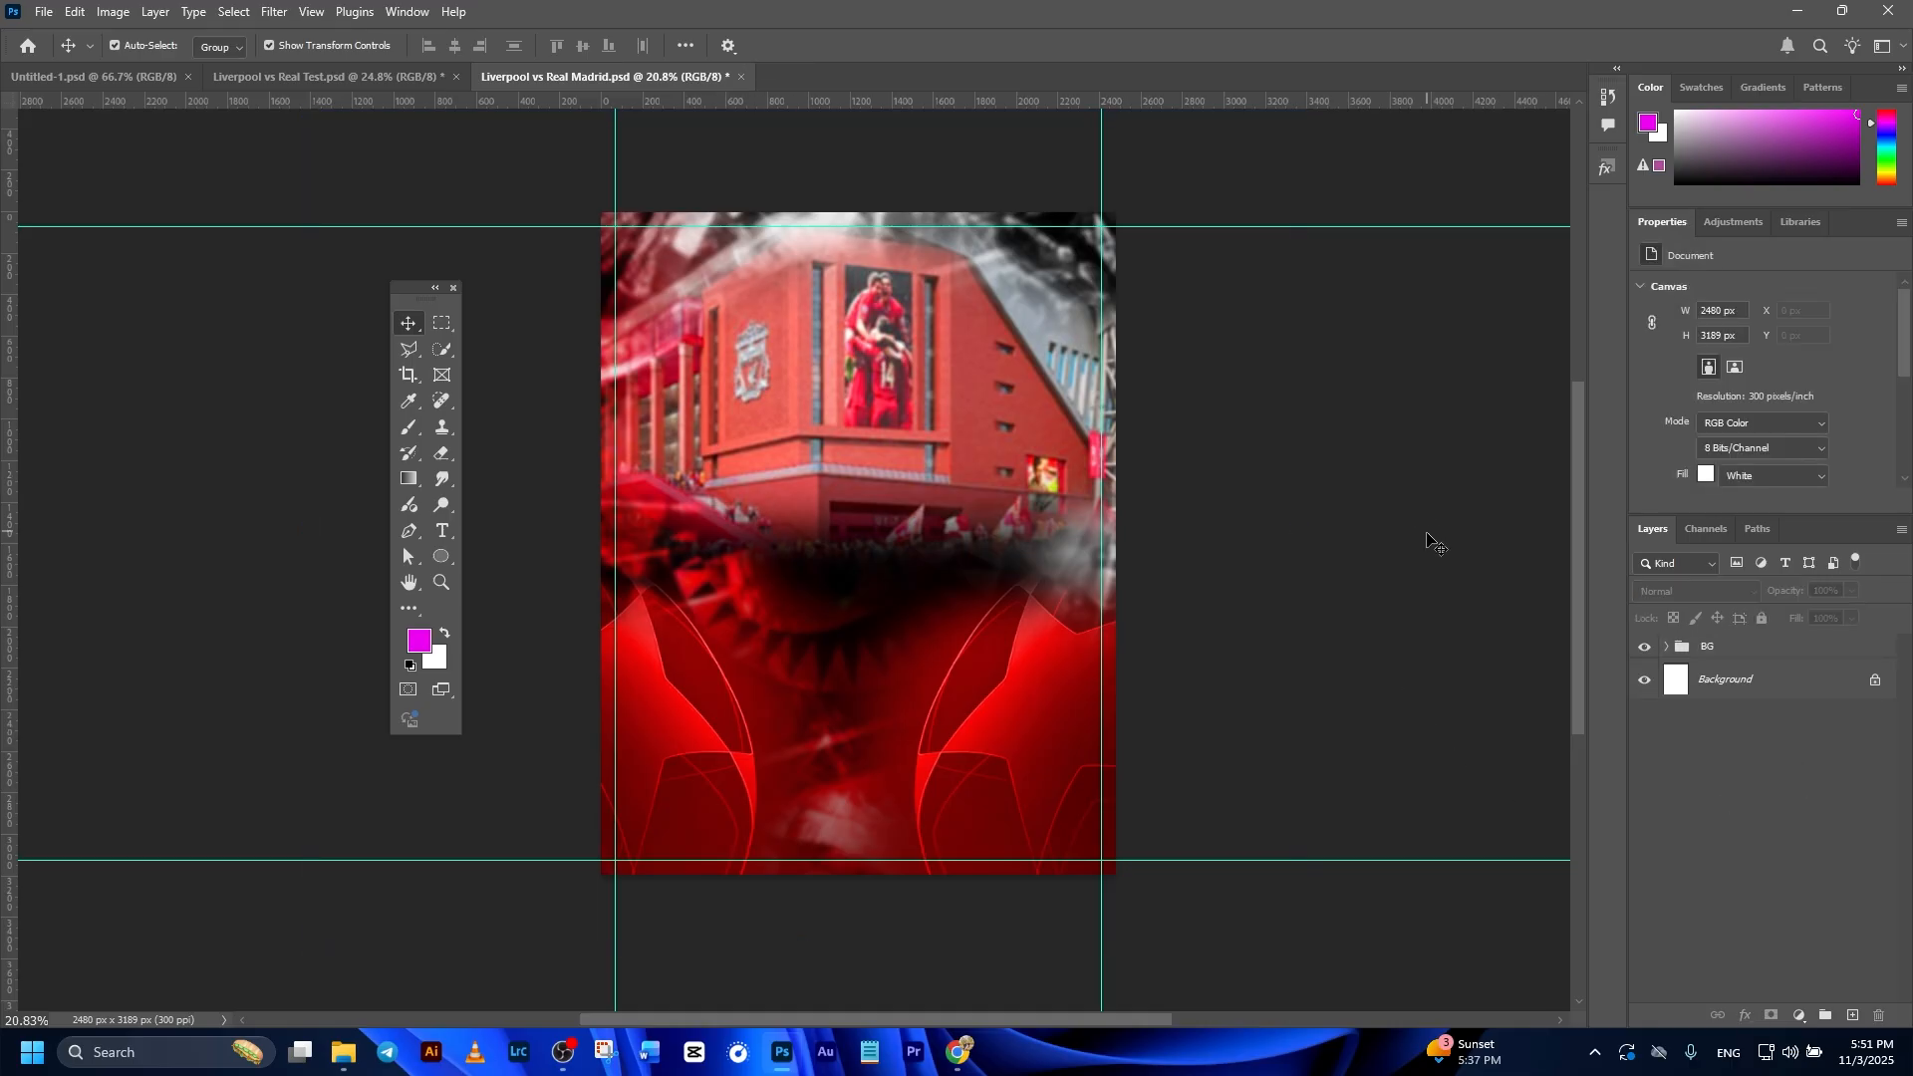
# Switch to the Untitled-1.psd document and clear the view of its list of three design essentials.
pyautogui.click(149, 76)
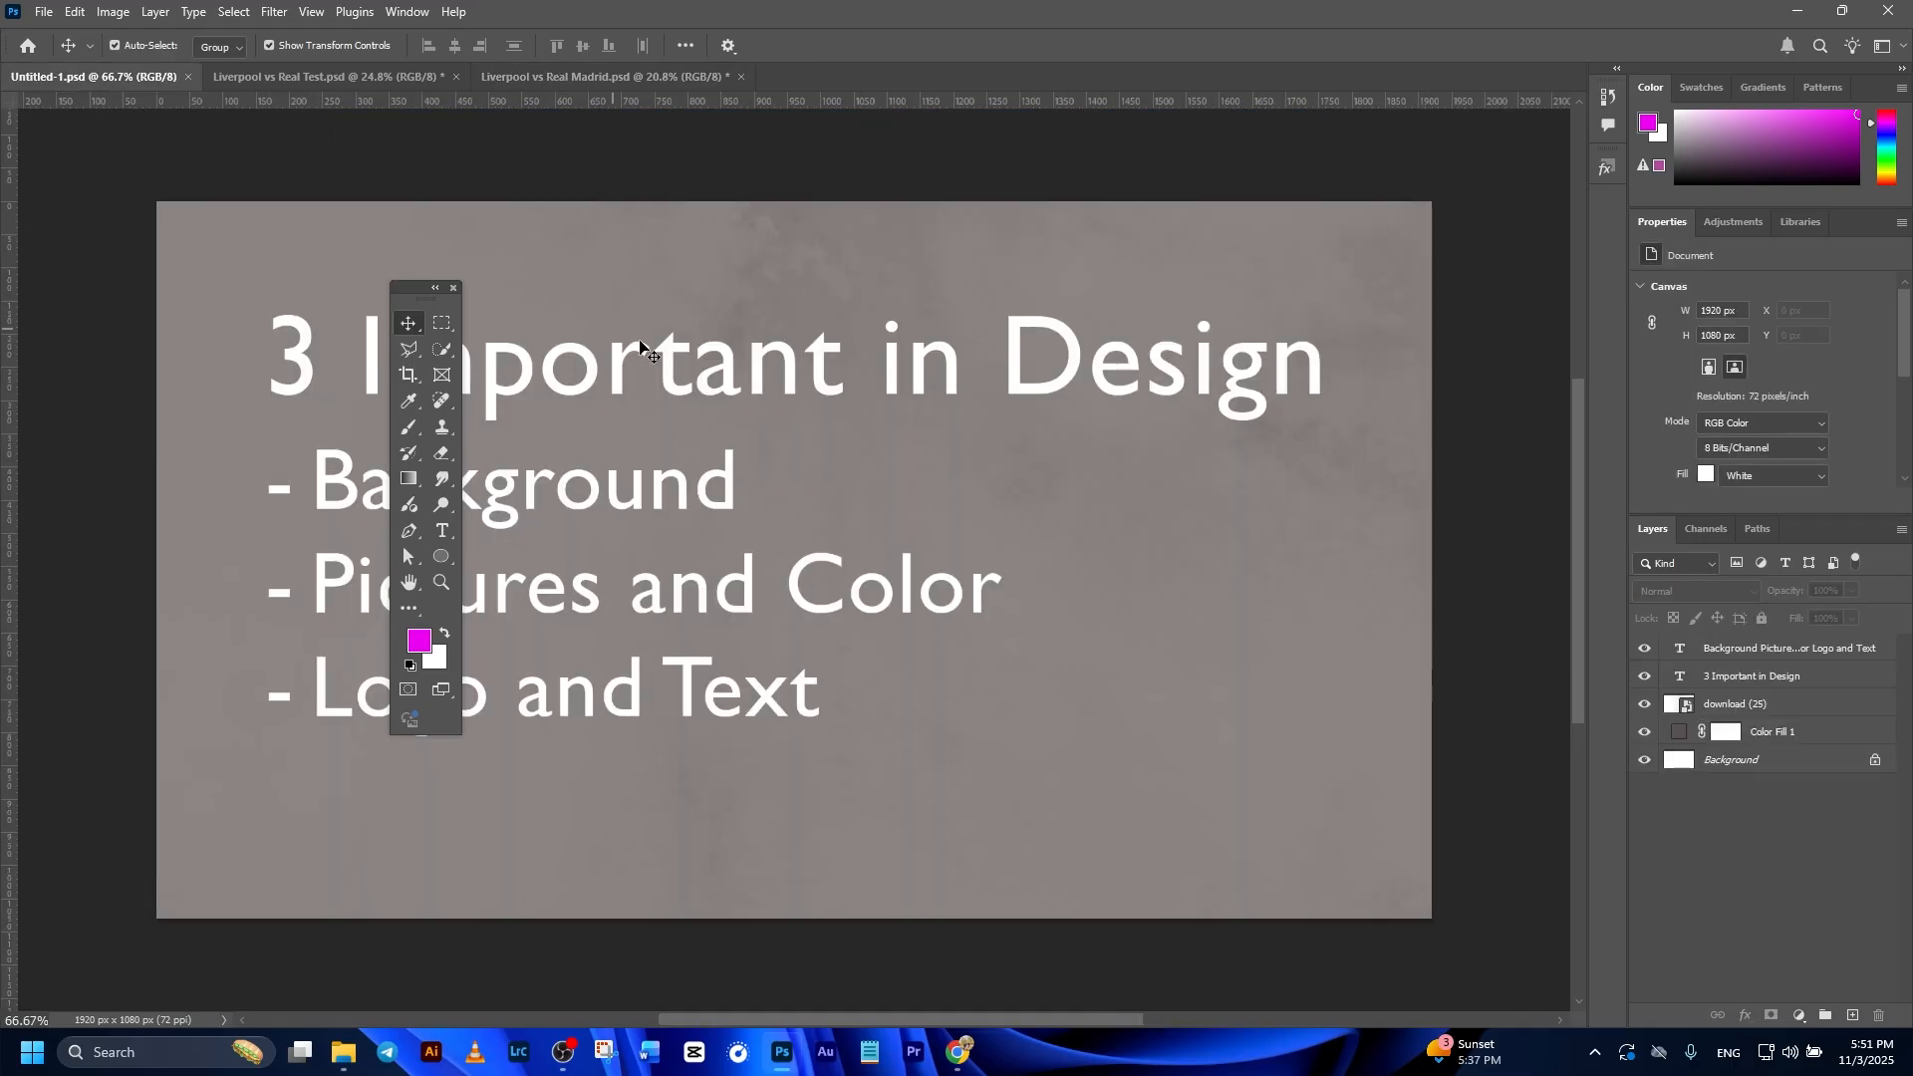
pyautogui.moveTo(422, 299); pyautogui.dragTo(156, 295)
pyautogui.click(454, 712)
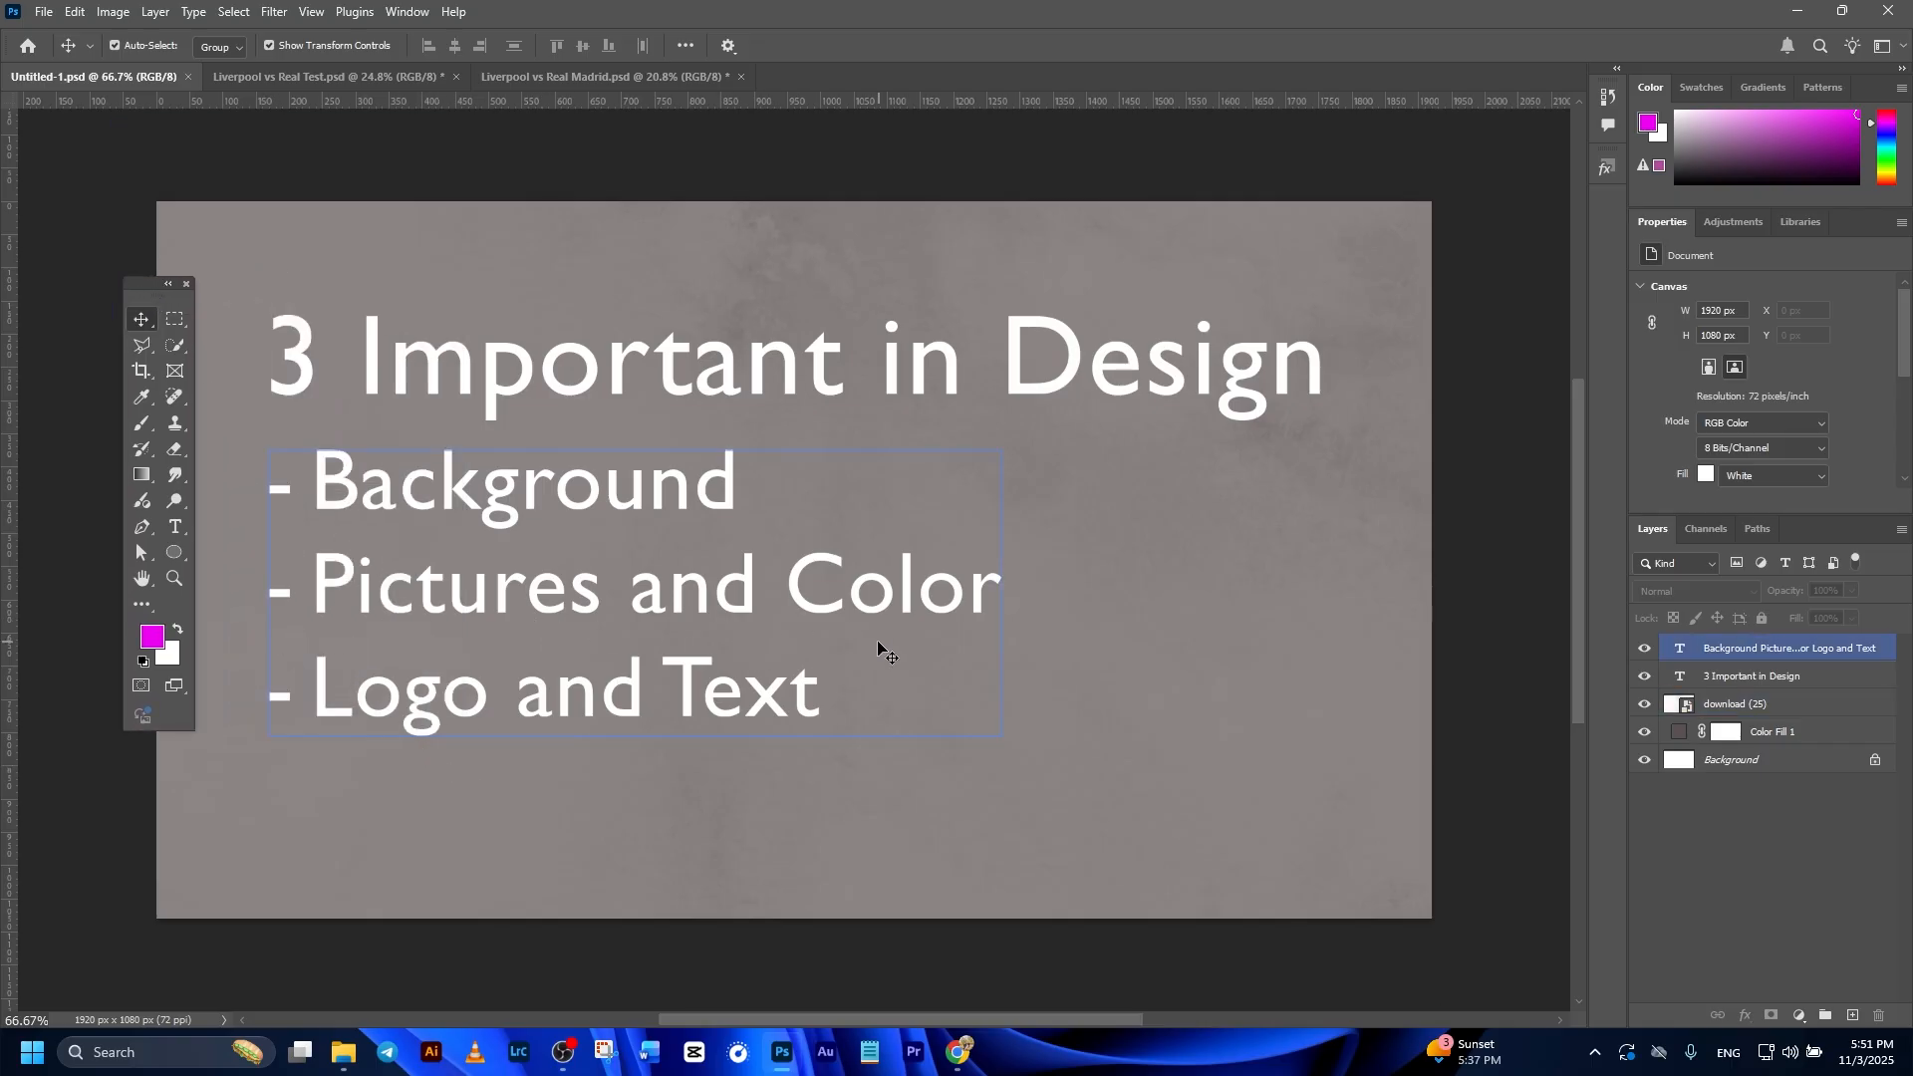
# Switch back to the Liverpool vs Real Madrid.psd document.
pyautogui.click(598, 76)
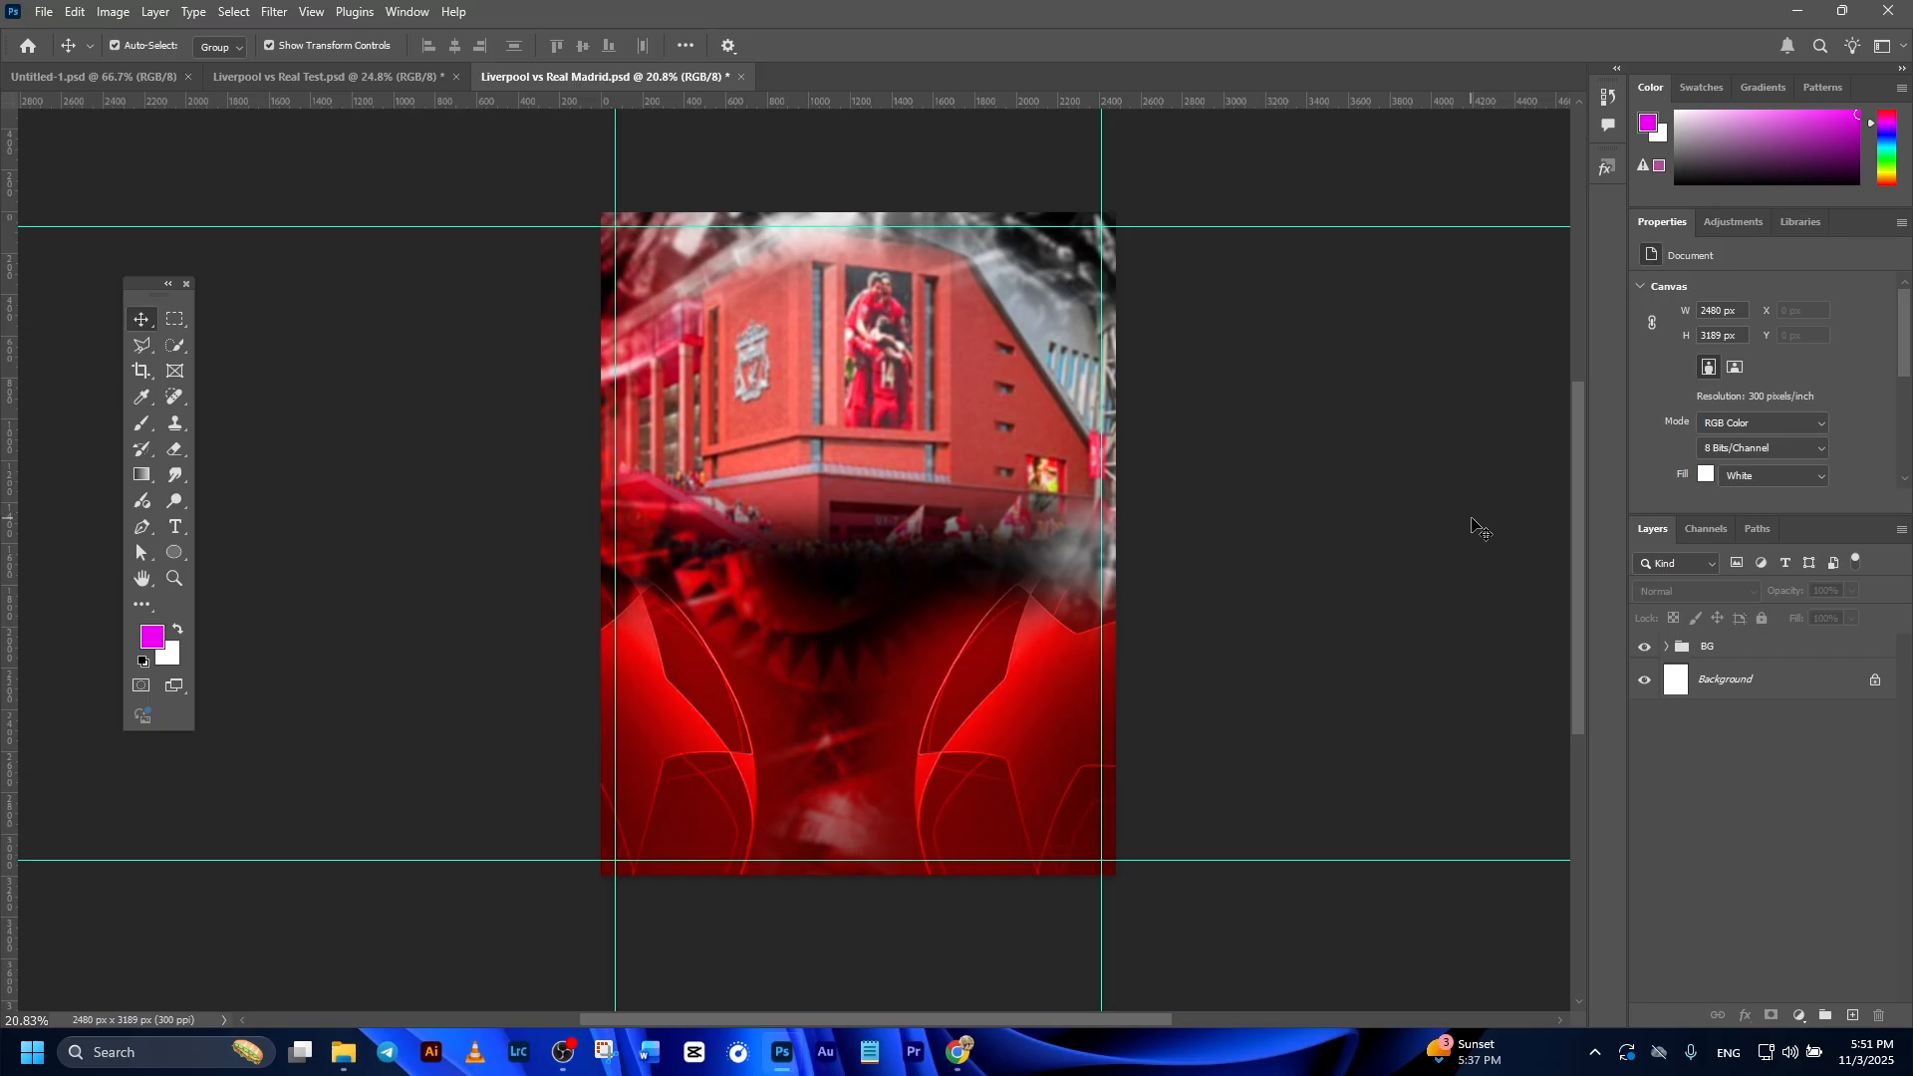
pyautogui.click(967, 633)
pyautogui.click(690, 969)
# Place download.jpg from New folder (3) into the poster and scale the photo to the full canvas width of 2480 px.
pyautogui.click(346, 1057)
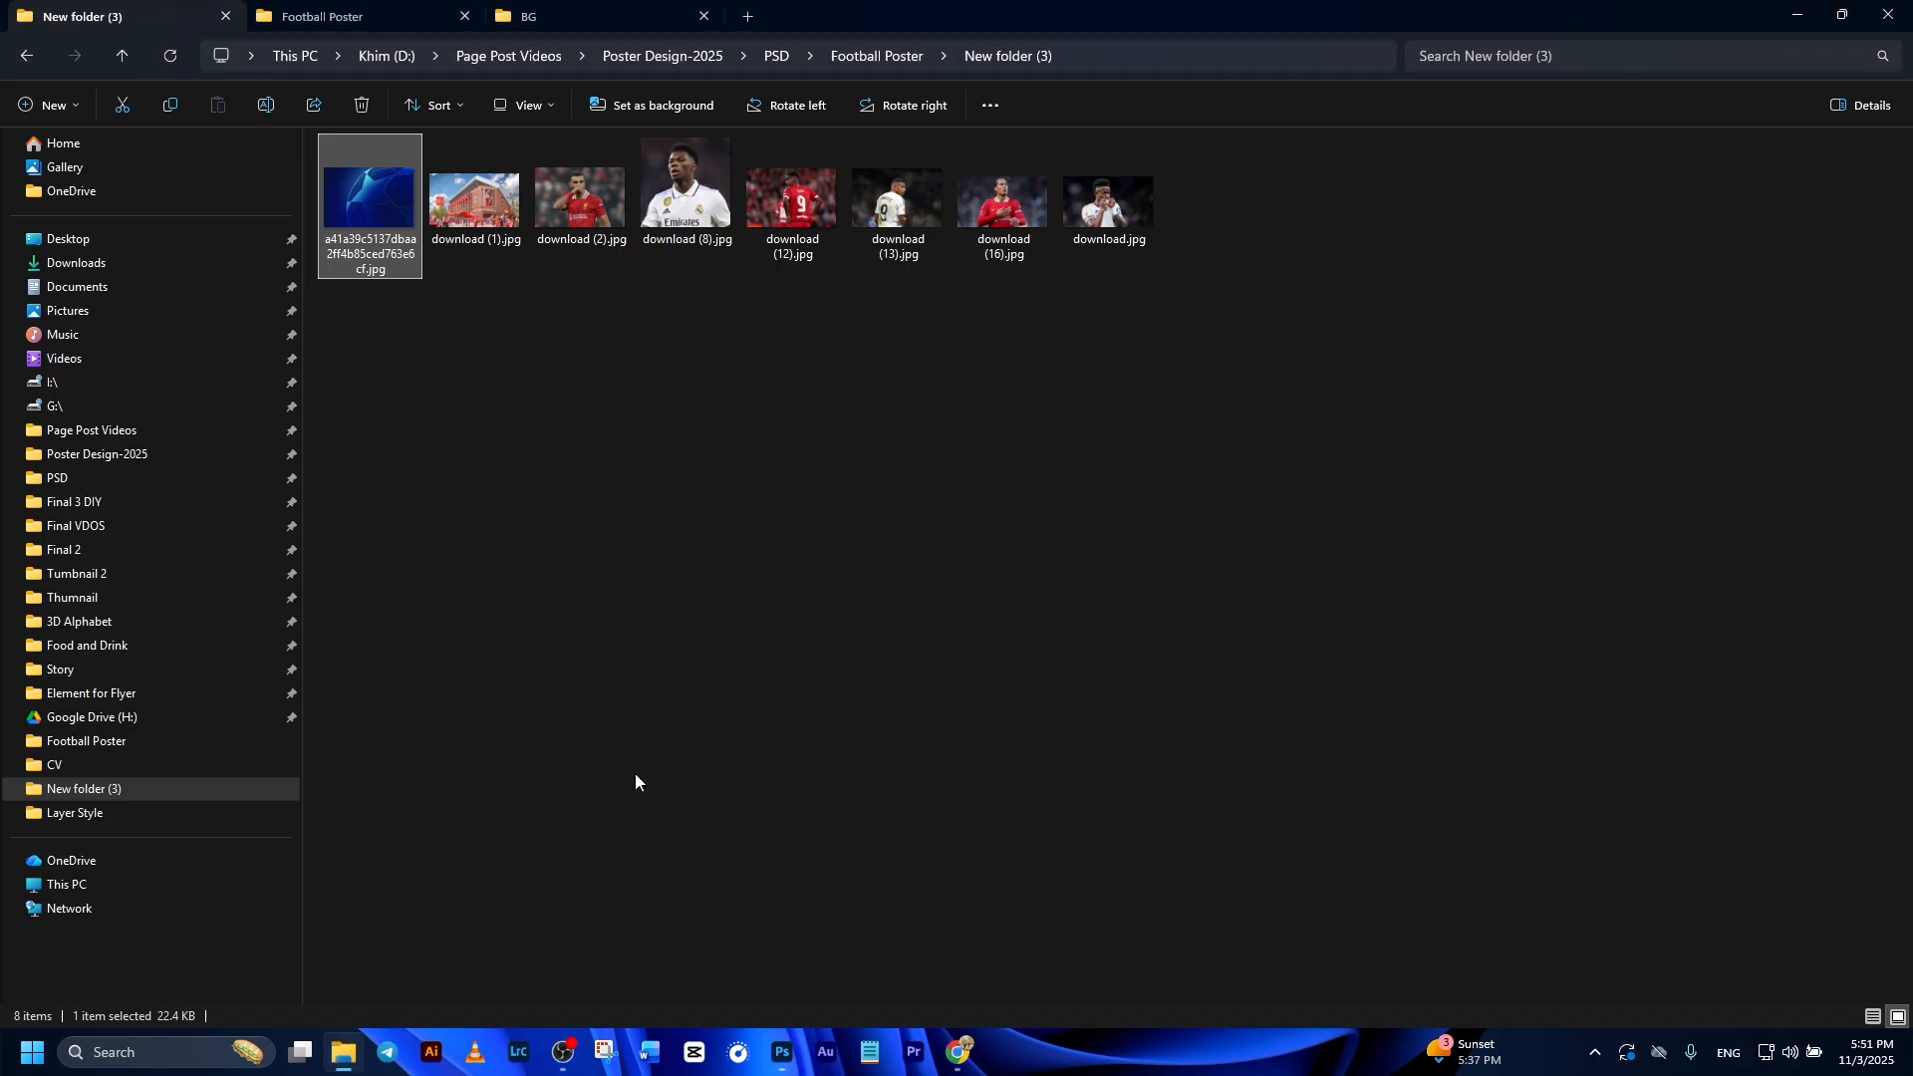
pyautogui.click(1115, 212)
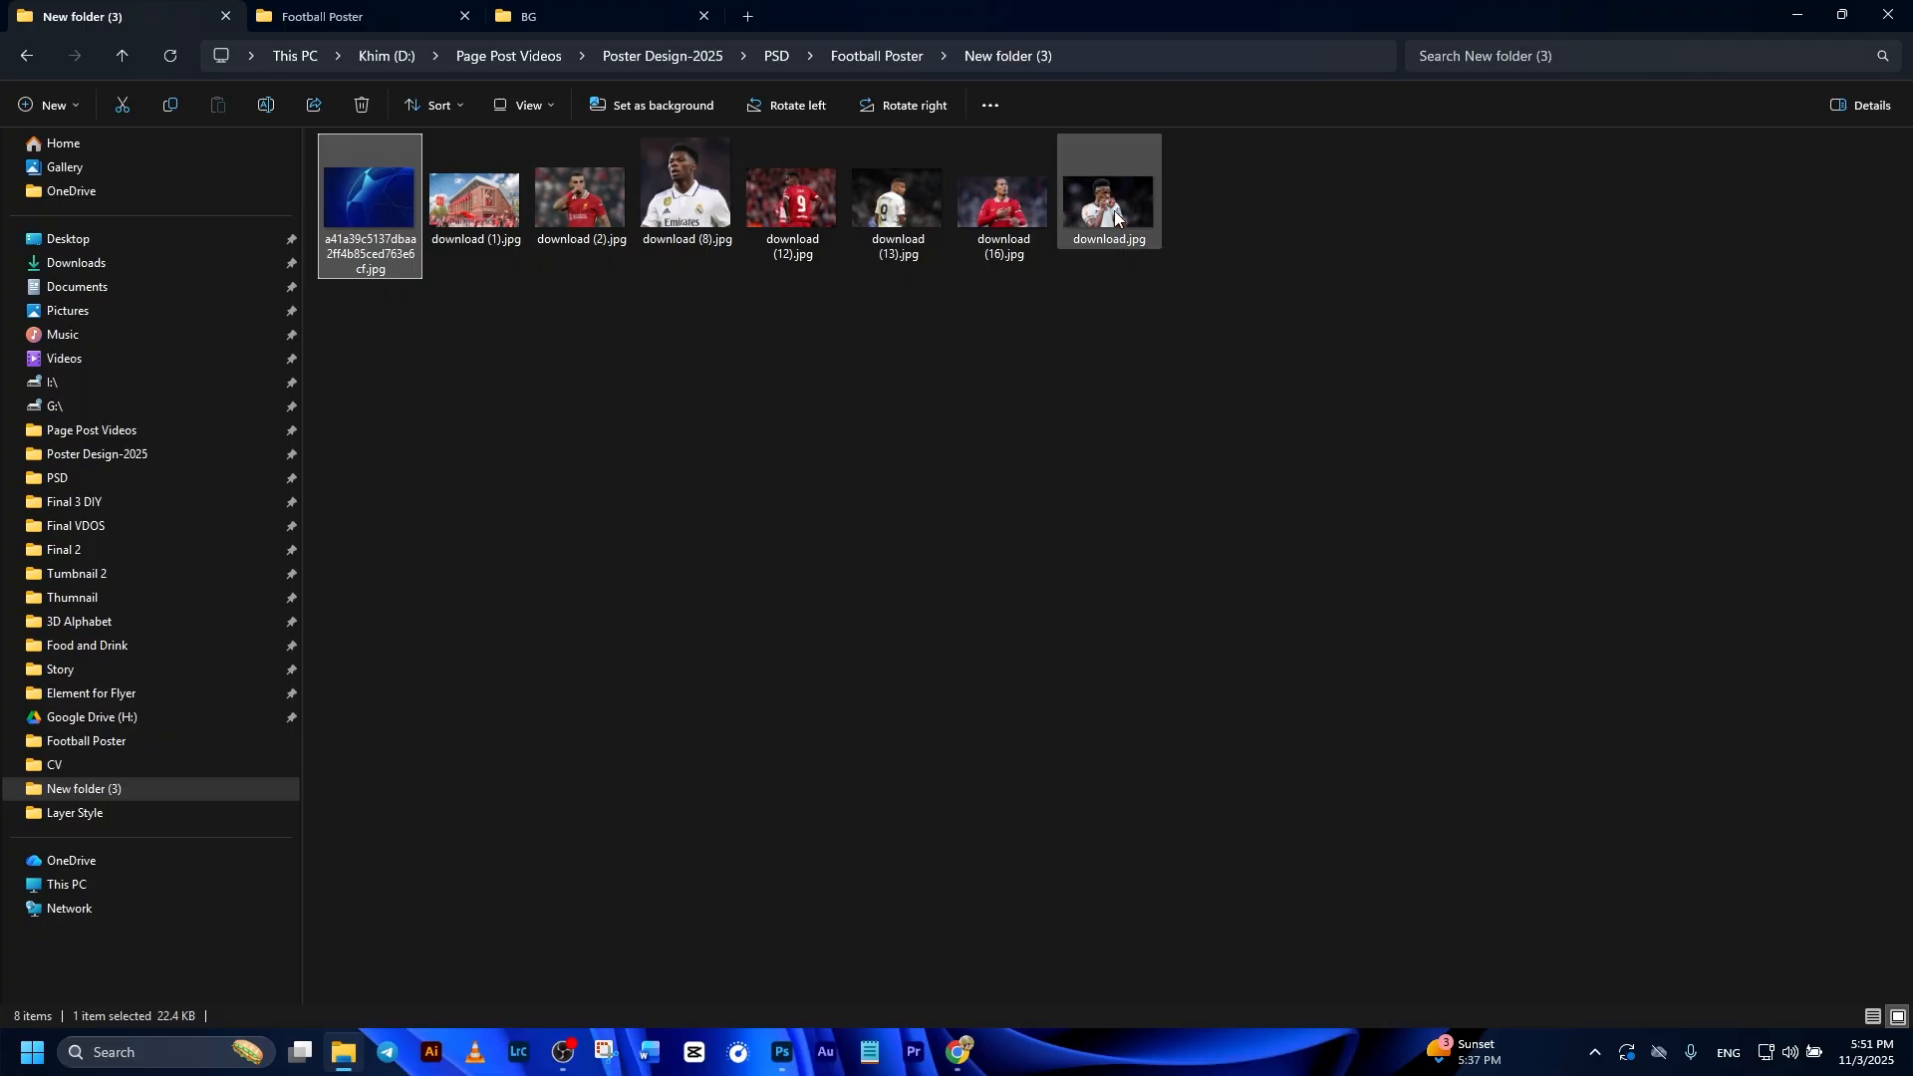
pyautogui.moveTo(1110, 209); pyautogui.dragTo(879, 265)
pyautogui.moveTo(815, 477); pyautogui.dragTo(880, 478)
pyautogui.press('Return')
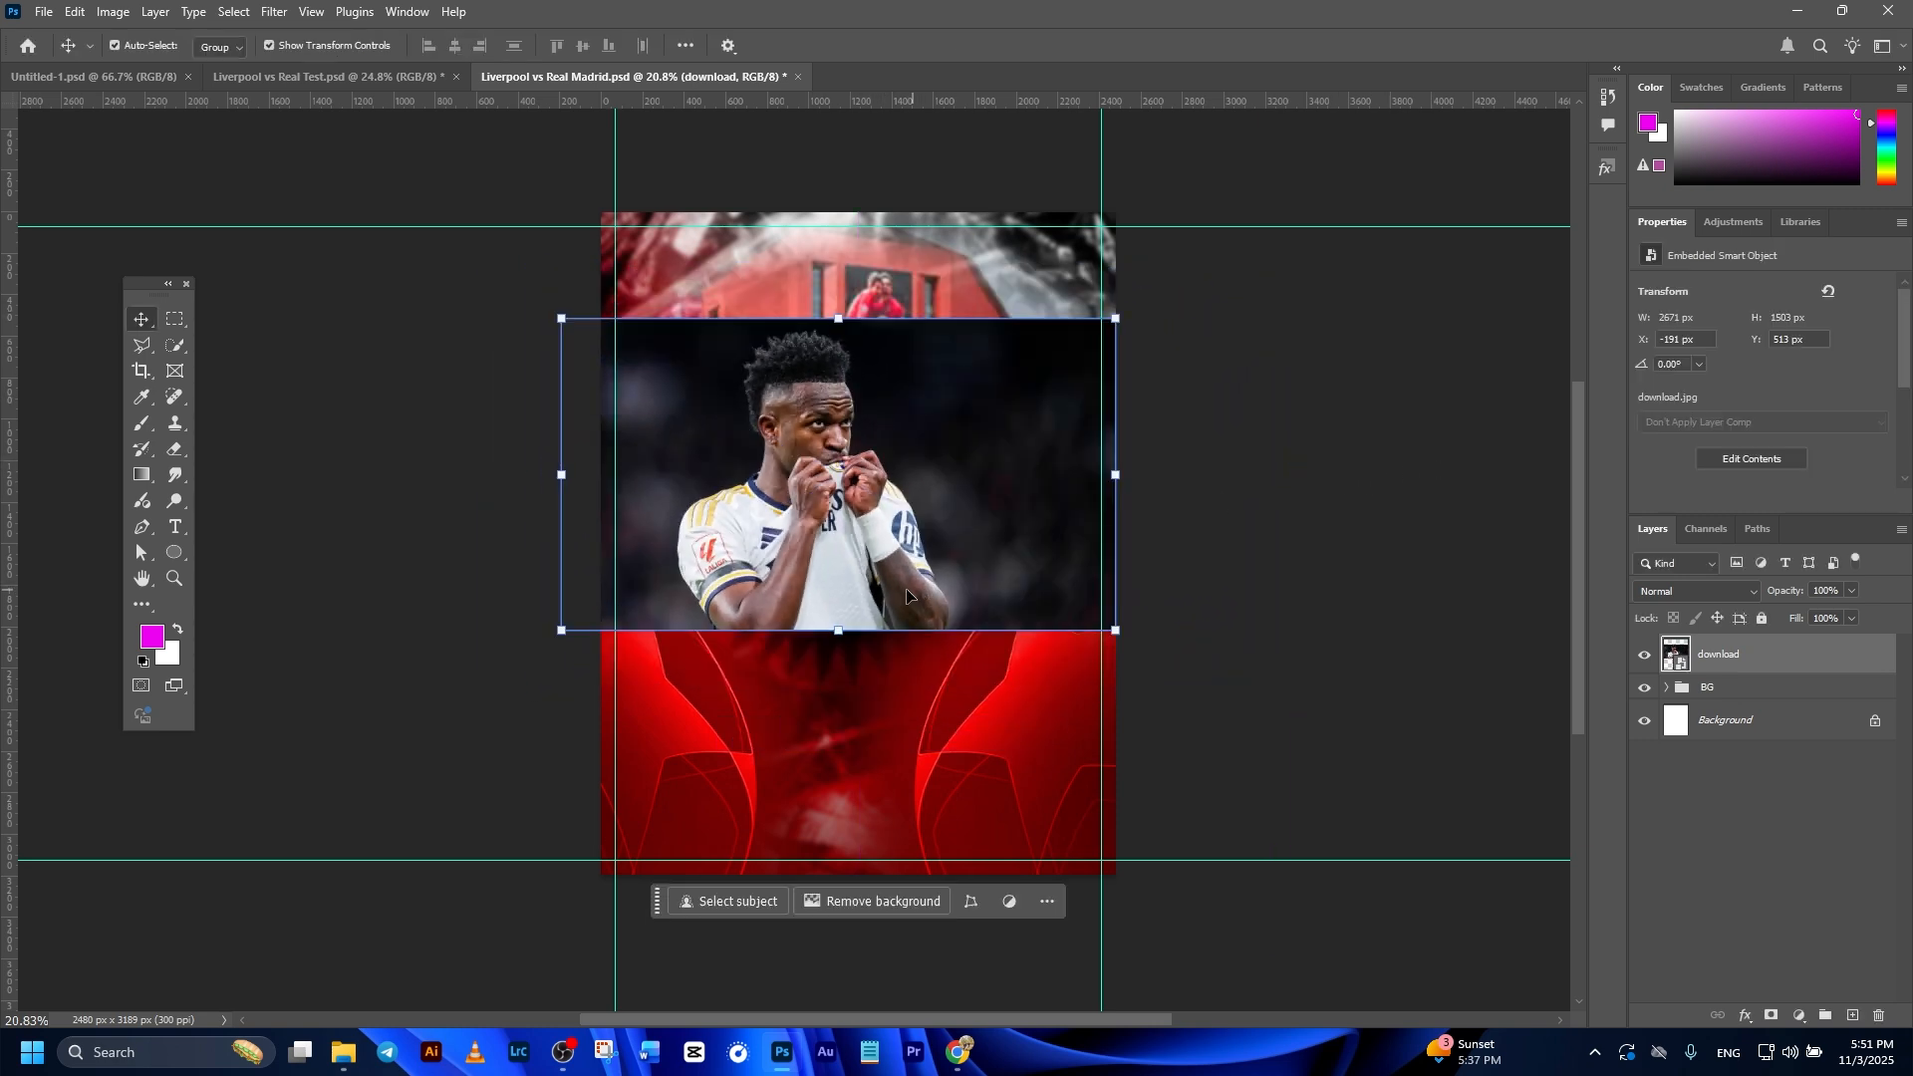
pyautogui.moveTo(551, 470); pyautogui.dragTo(601, 475)
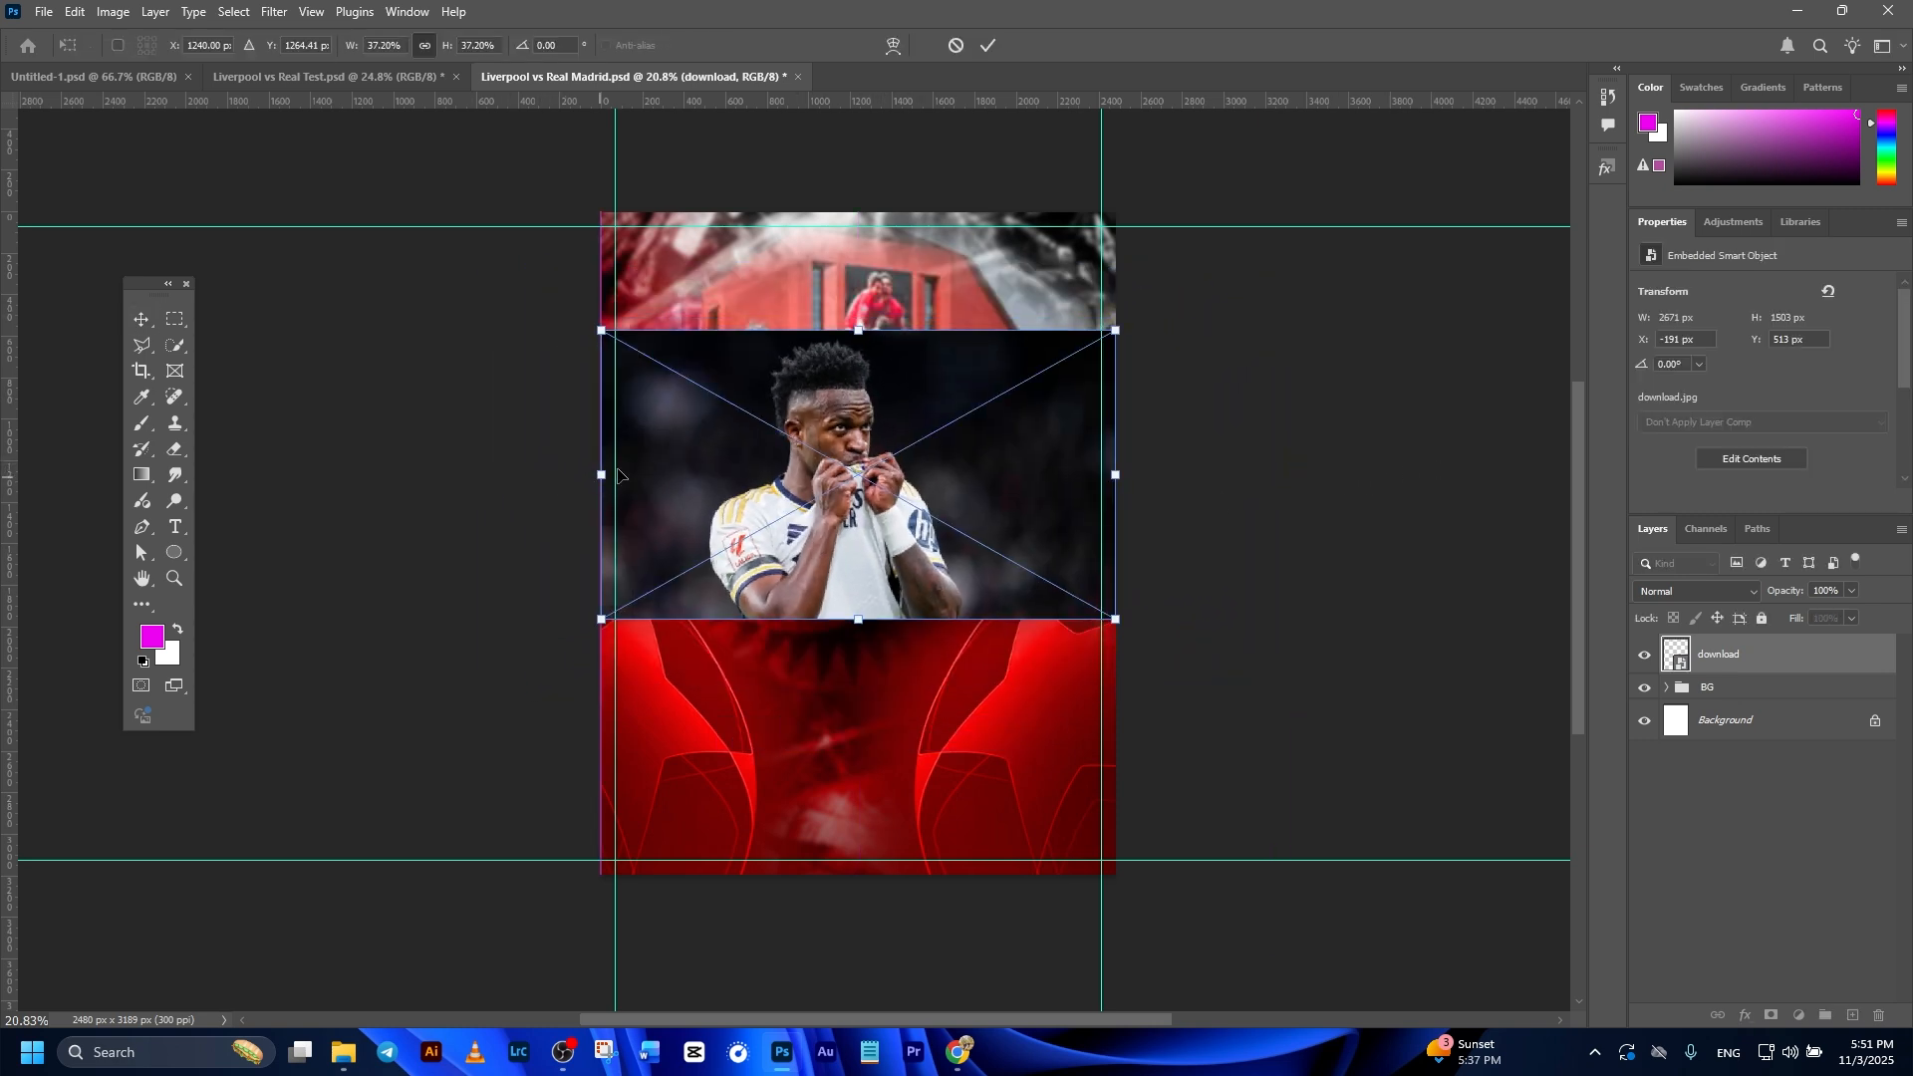
pyautogui.click(984, 46)
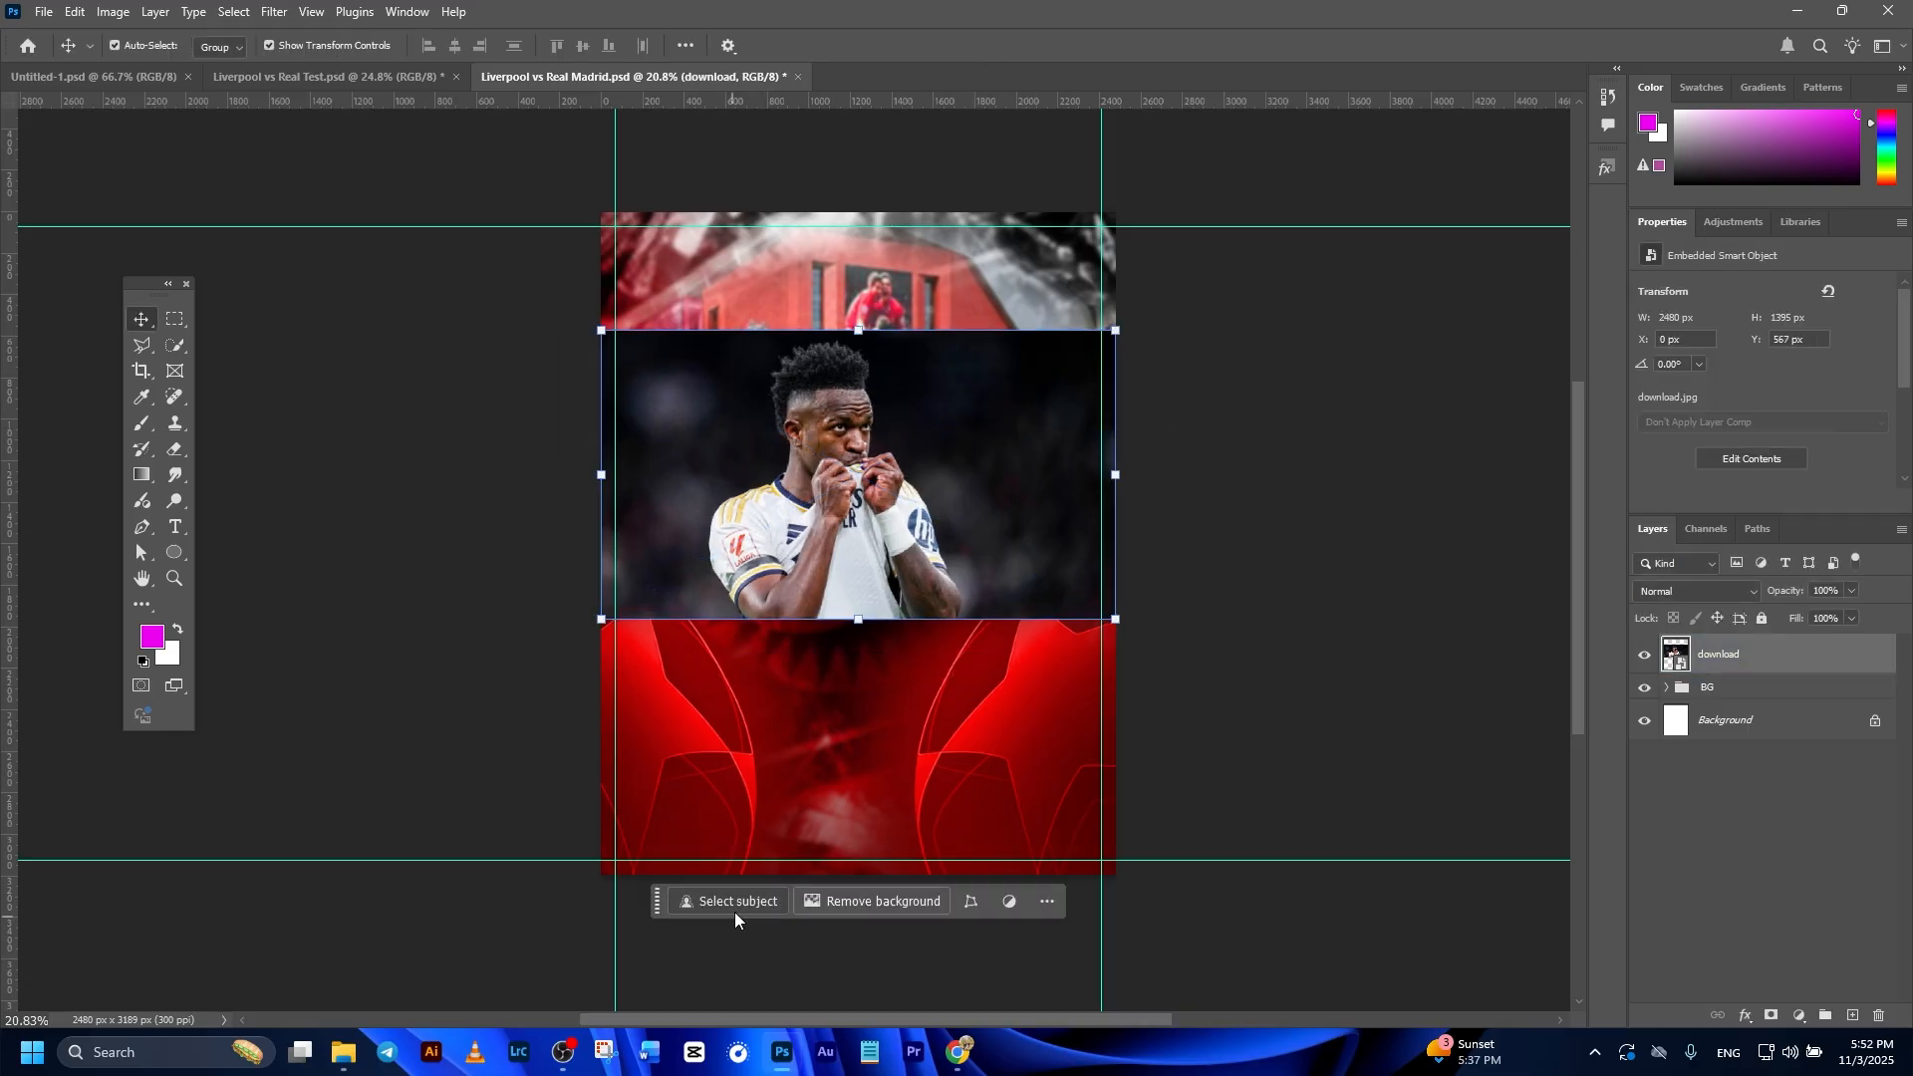
# Hide the Contextual Task Bar and turn it back on.
pyautogui.click(1046, 902)
pyautogui.click(1083, 951)
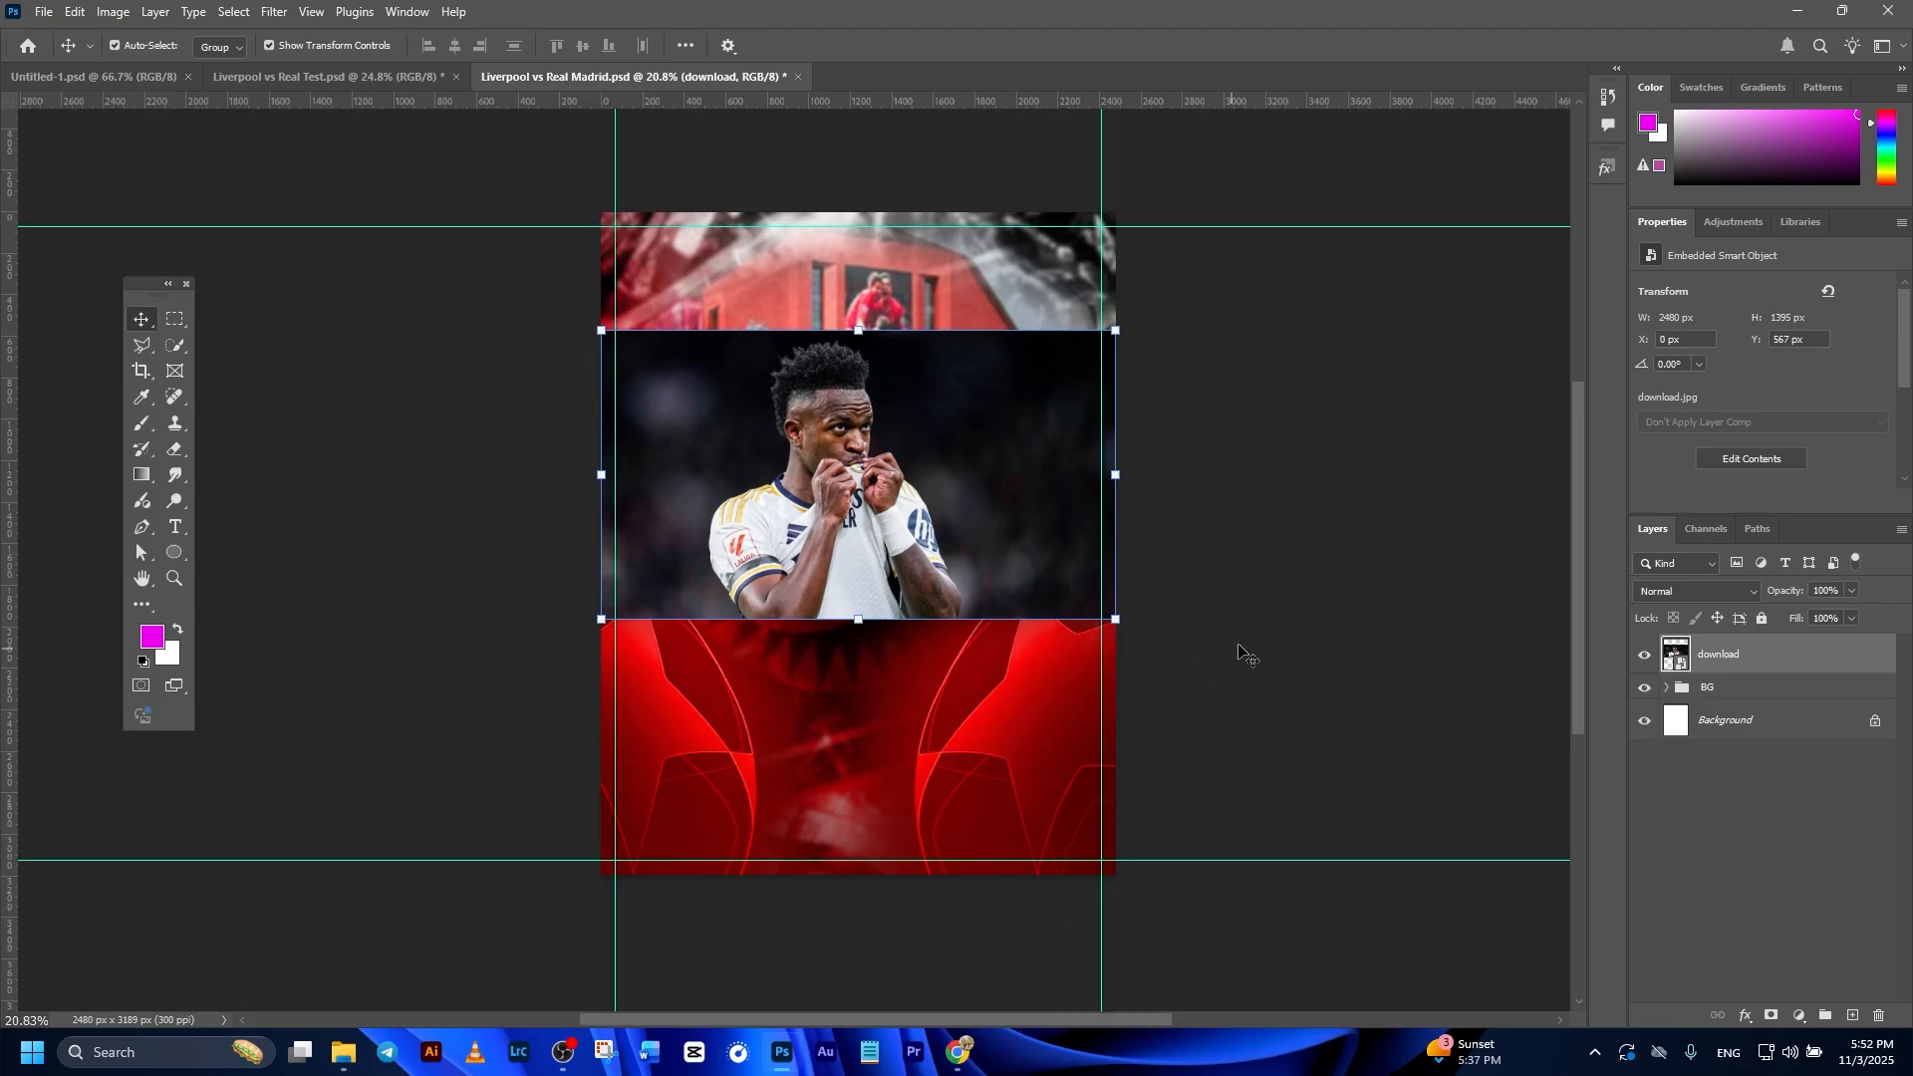
pyautogui.click(409, 11)
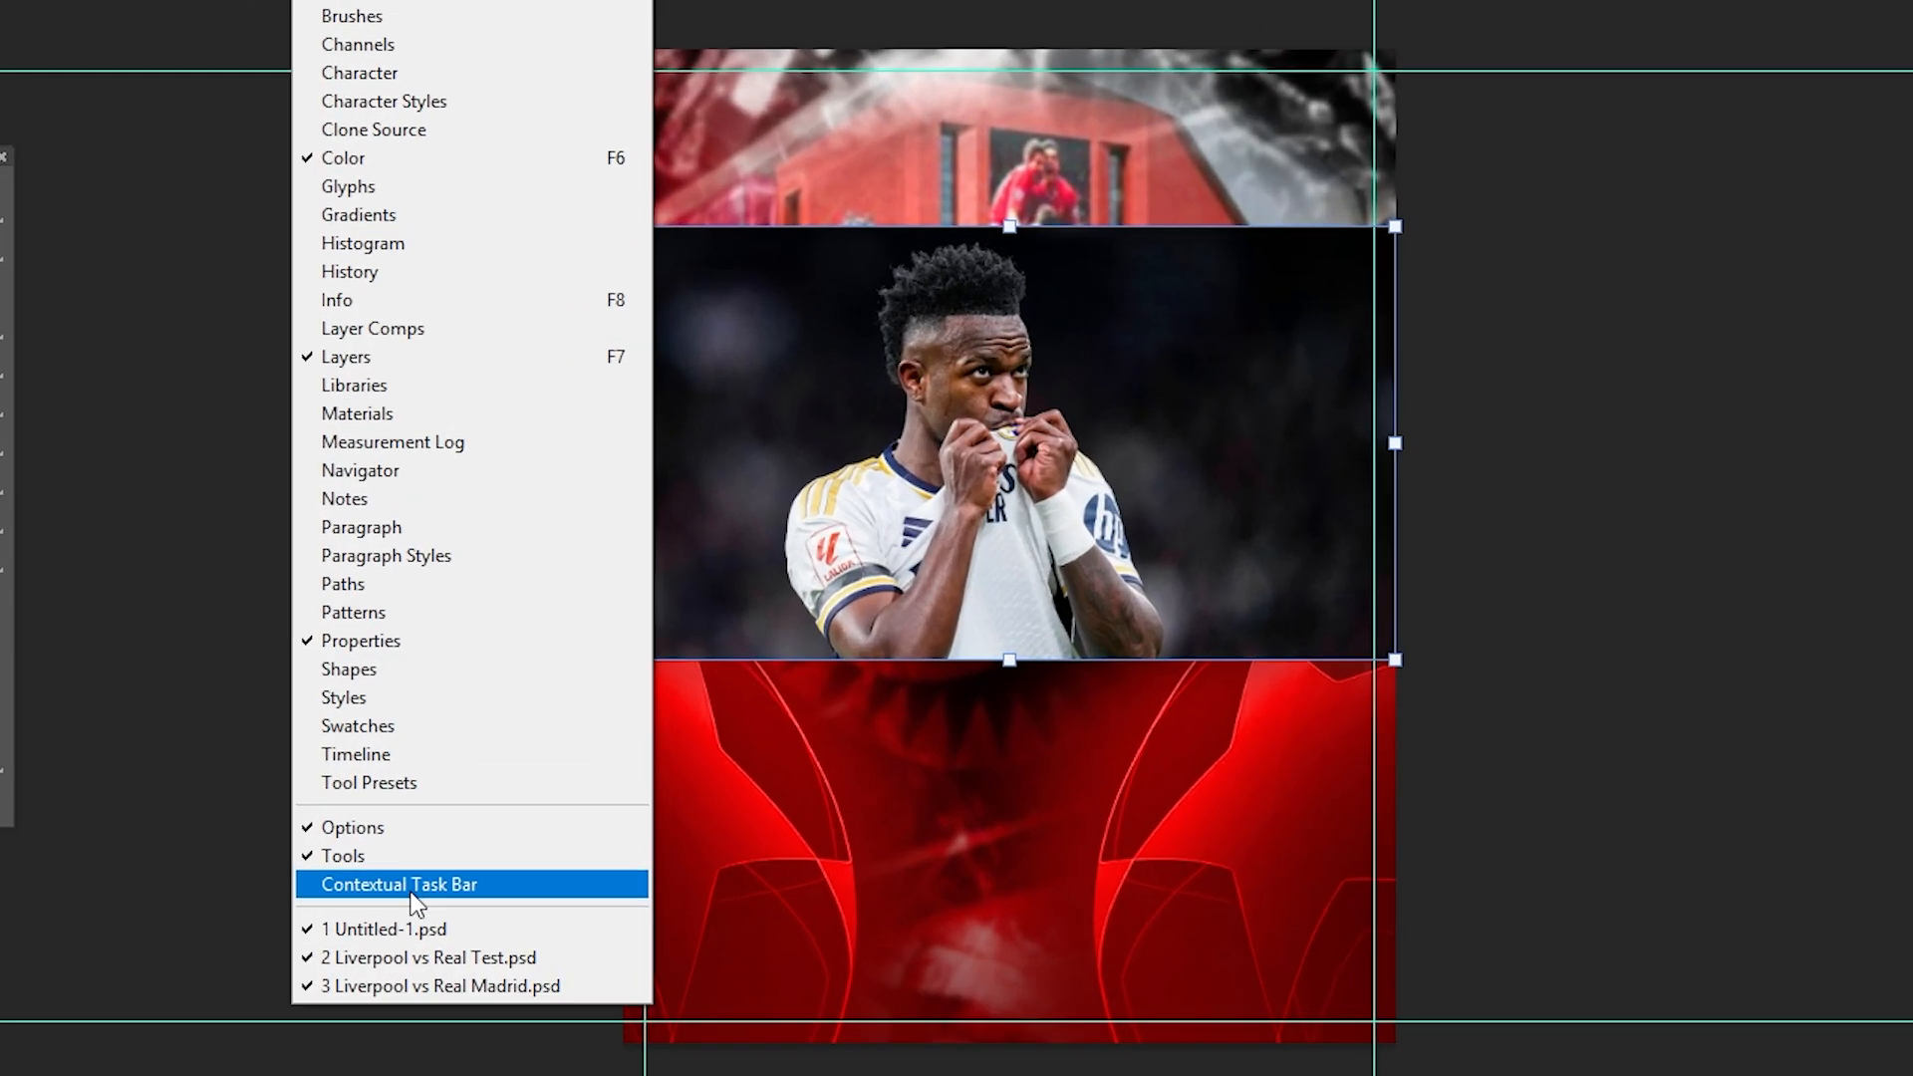
pyautogui.click(440, 885)
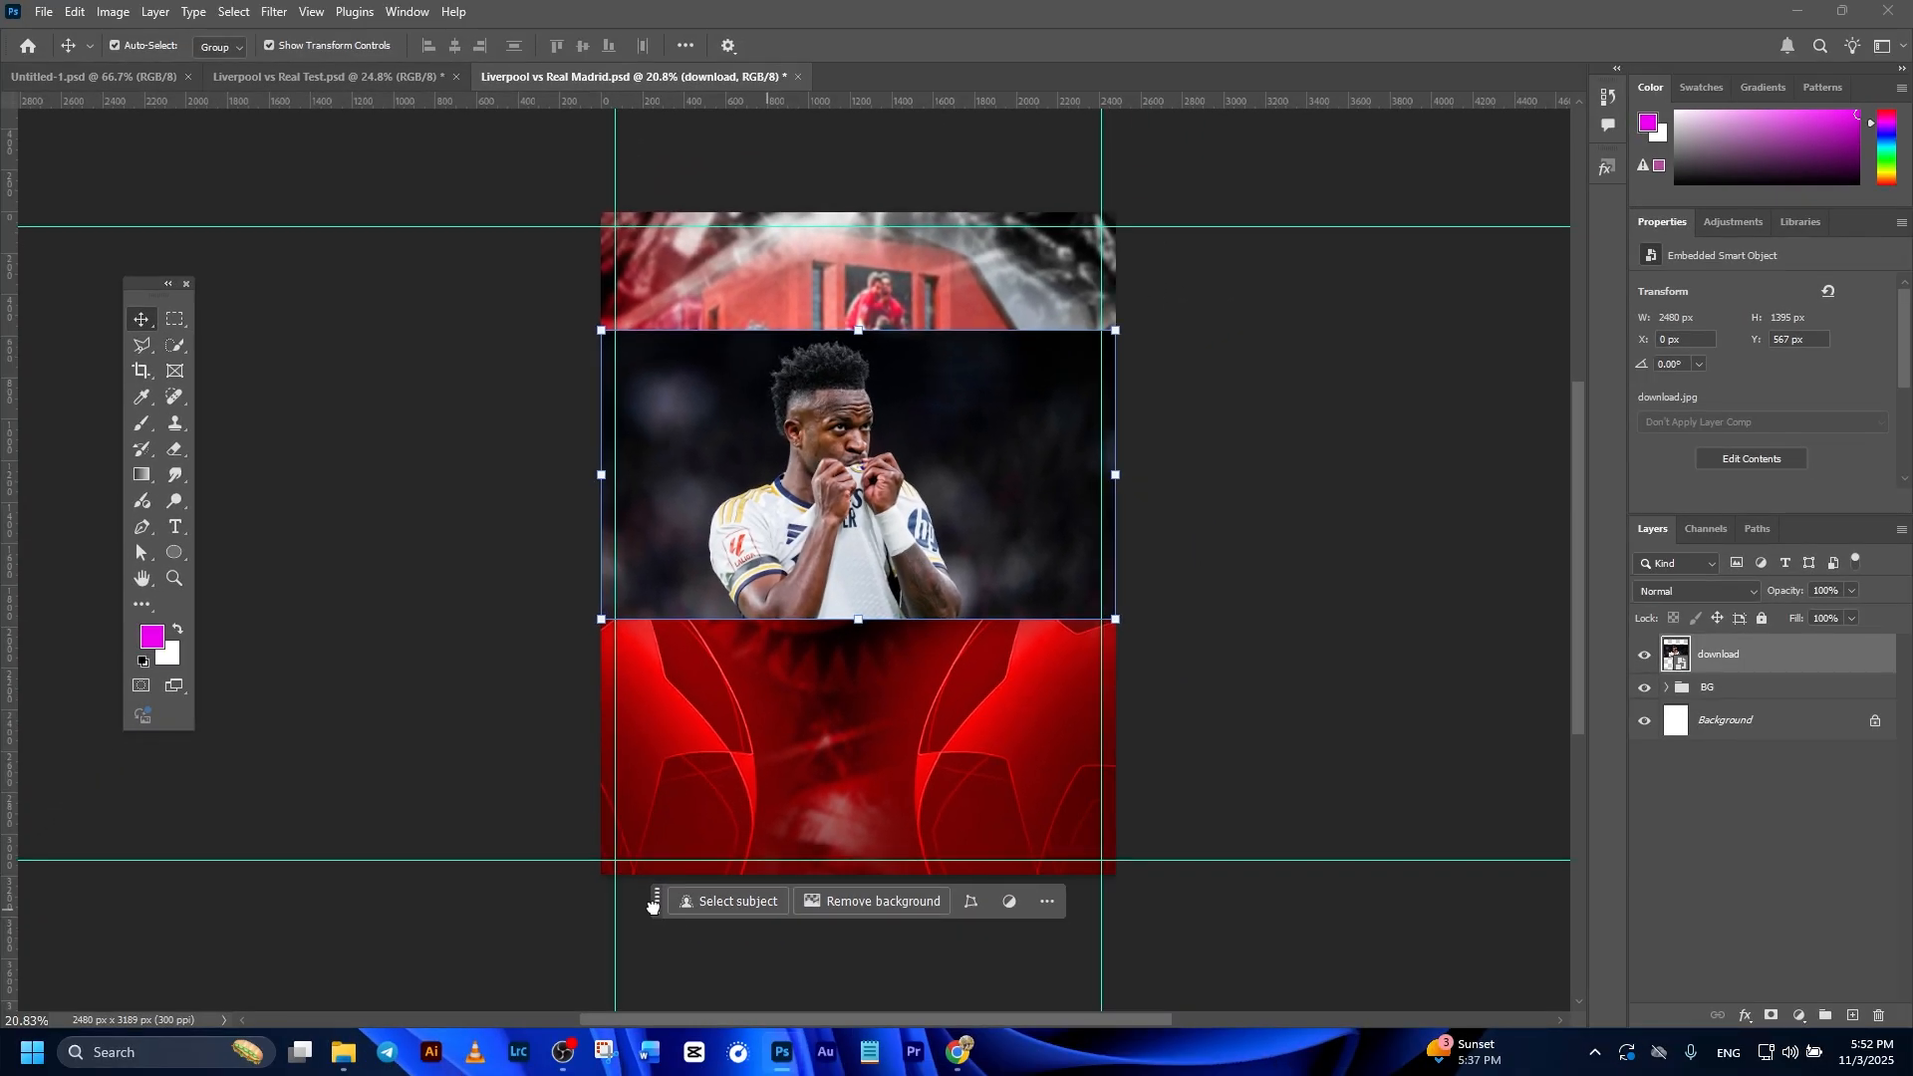
# Select the Real Madrid player as the photo's subject and mask out the background around him.
pyautogui.moveTo(656, 901); pyautogui.dragTo(682, 714)
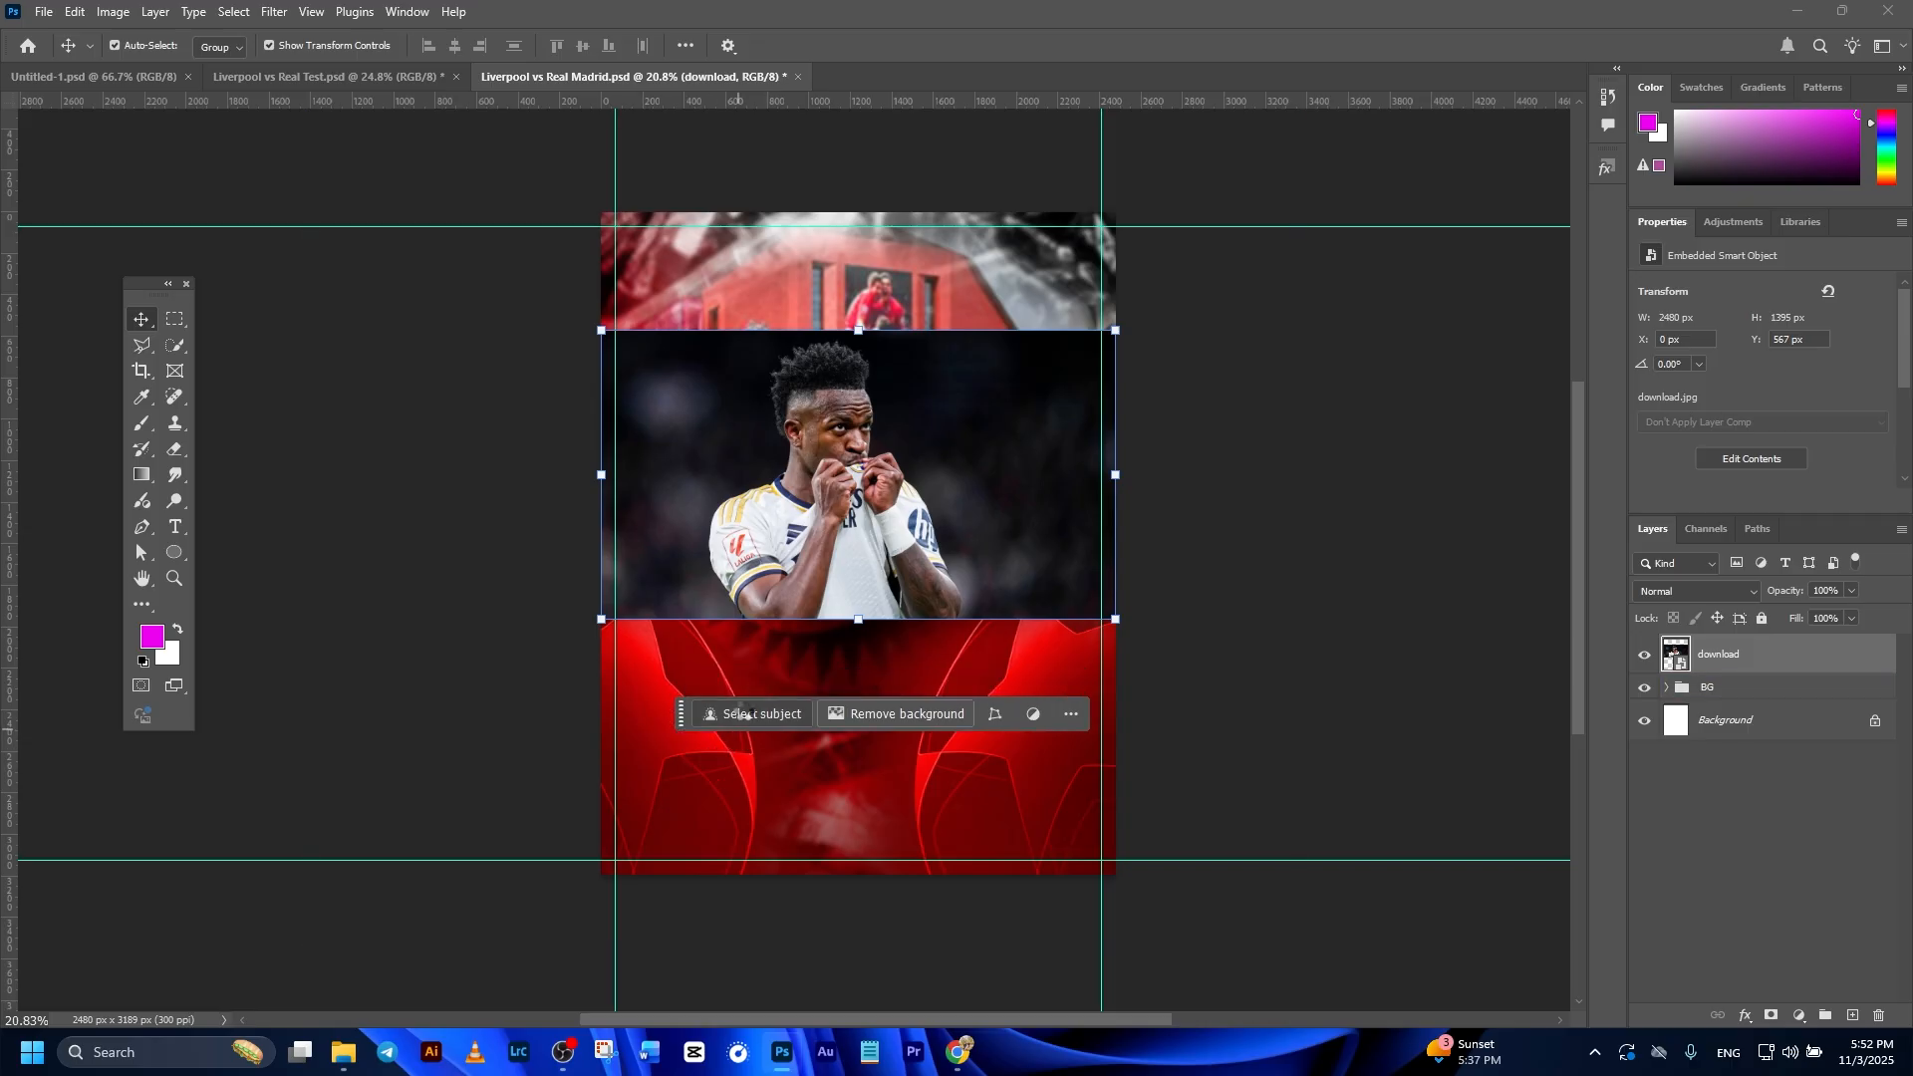
pyautogui.click(745, 713)
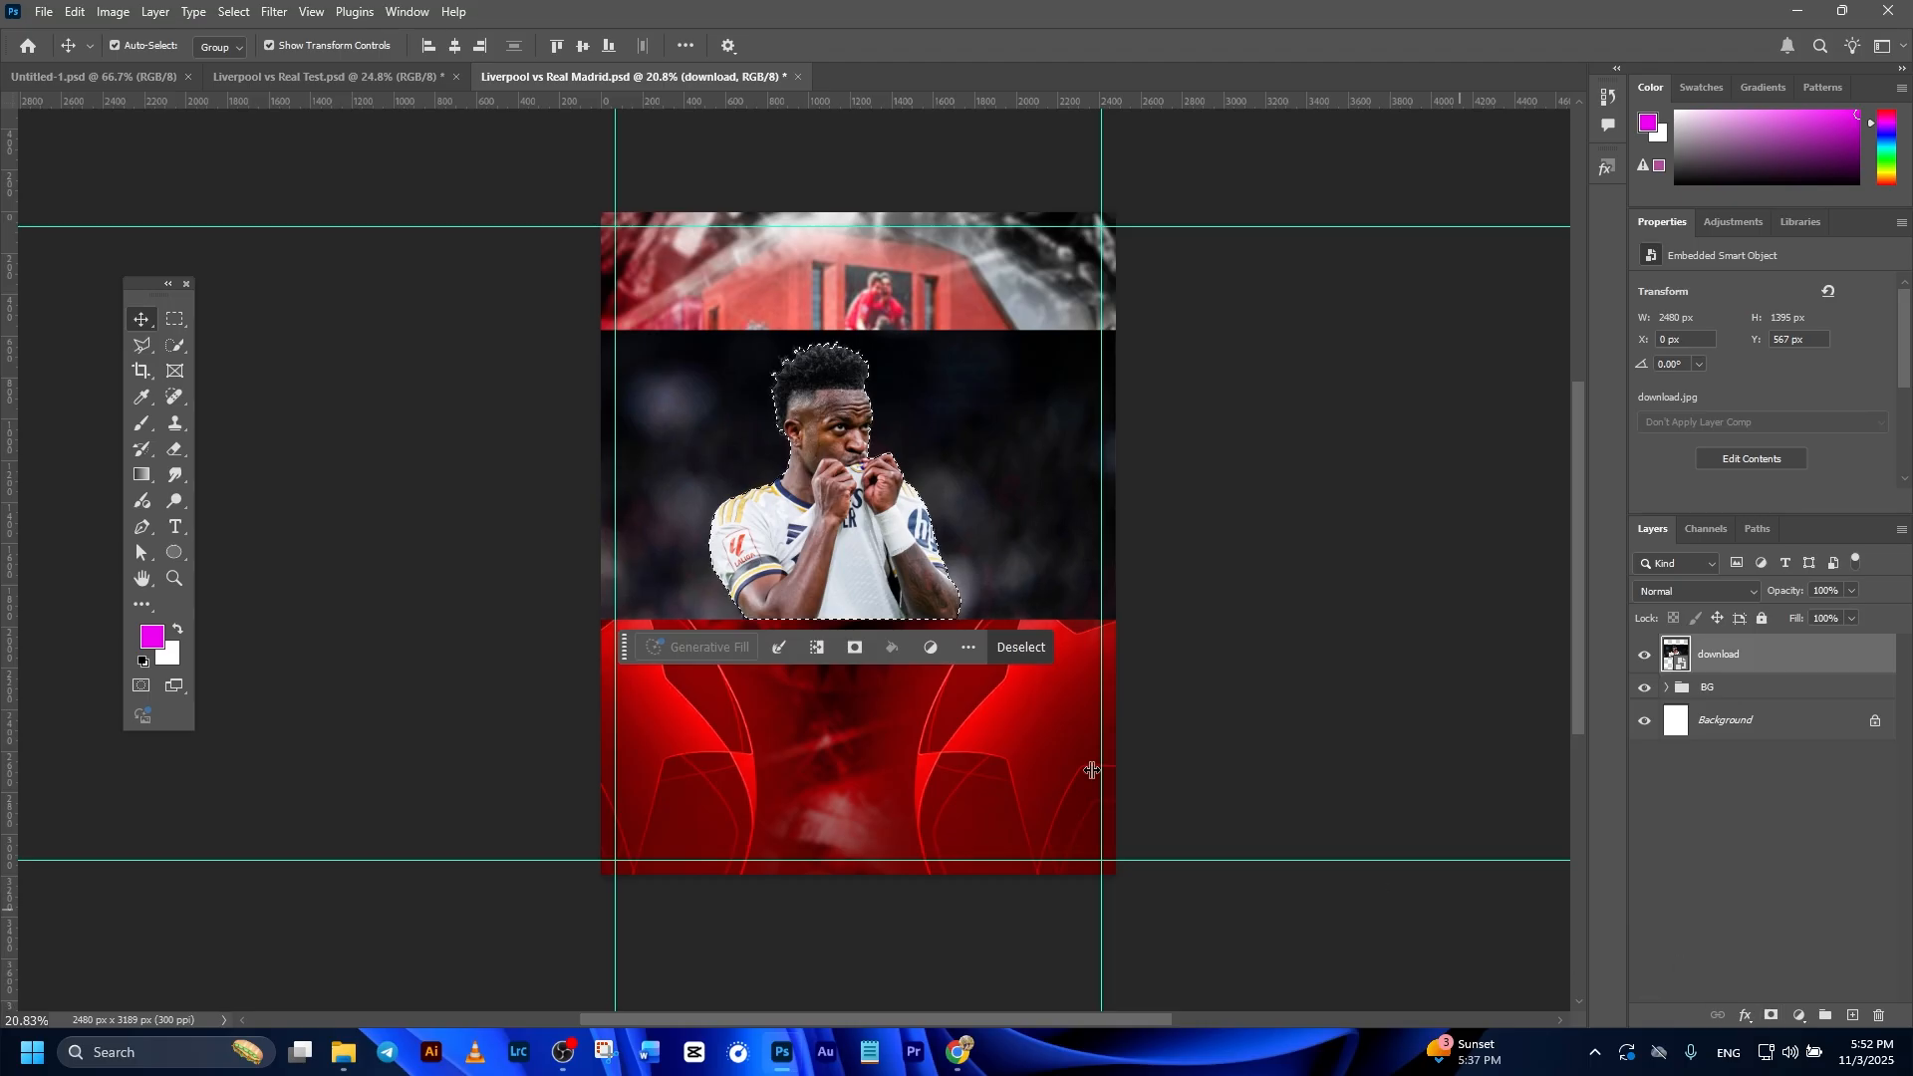
pyautogui.click(854, 648)
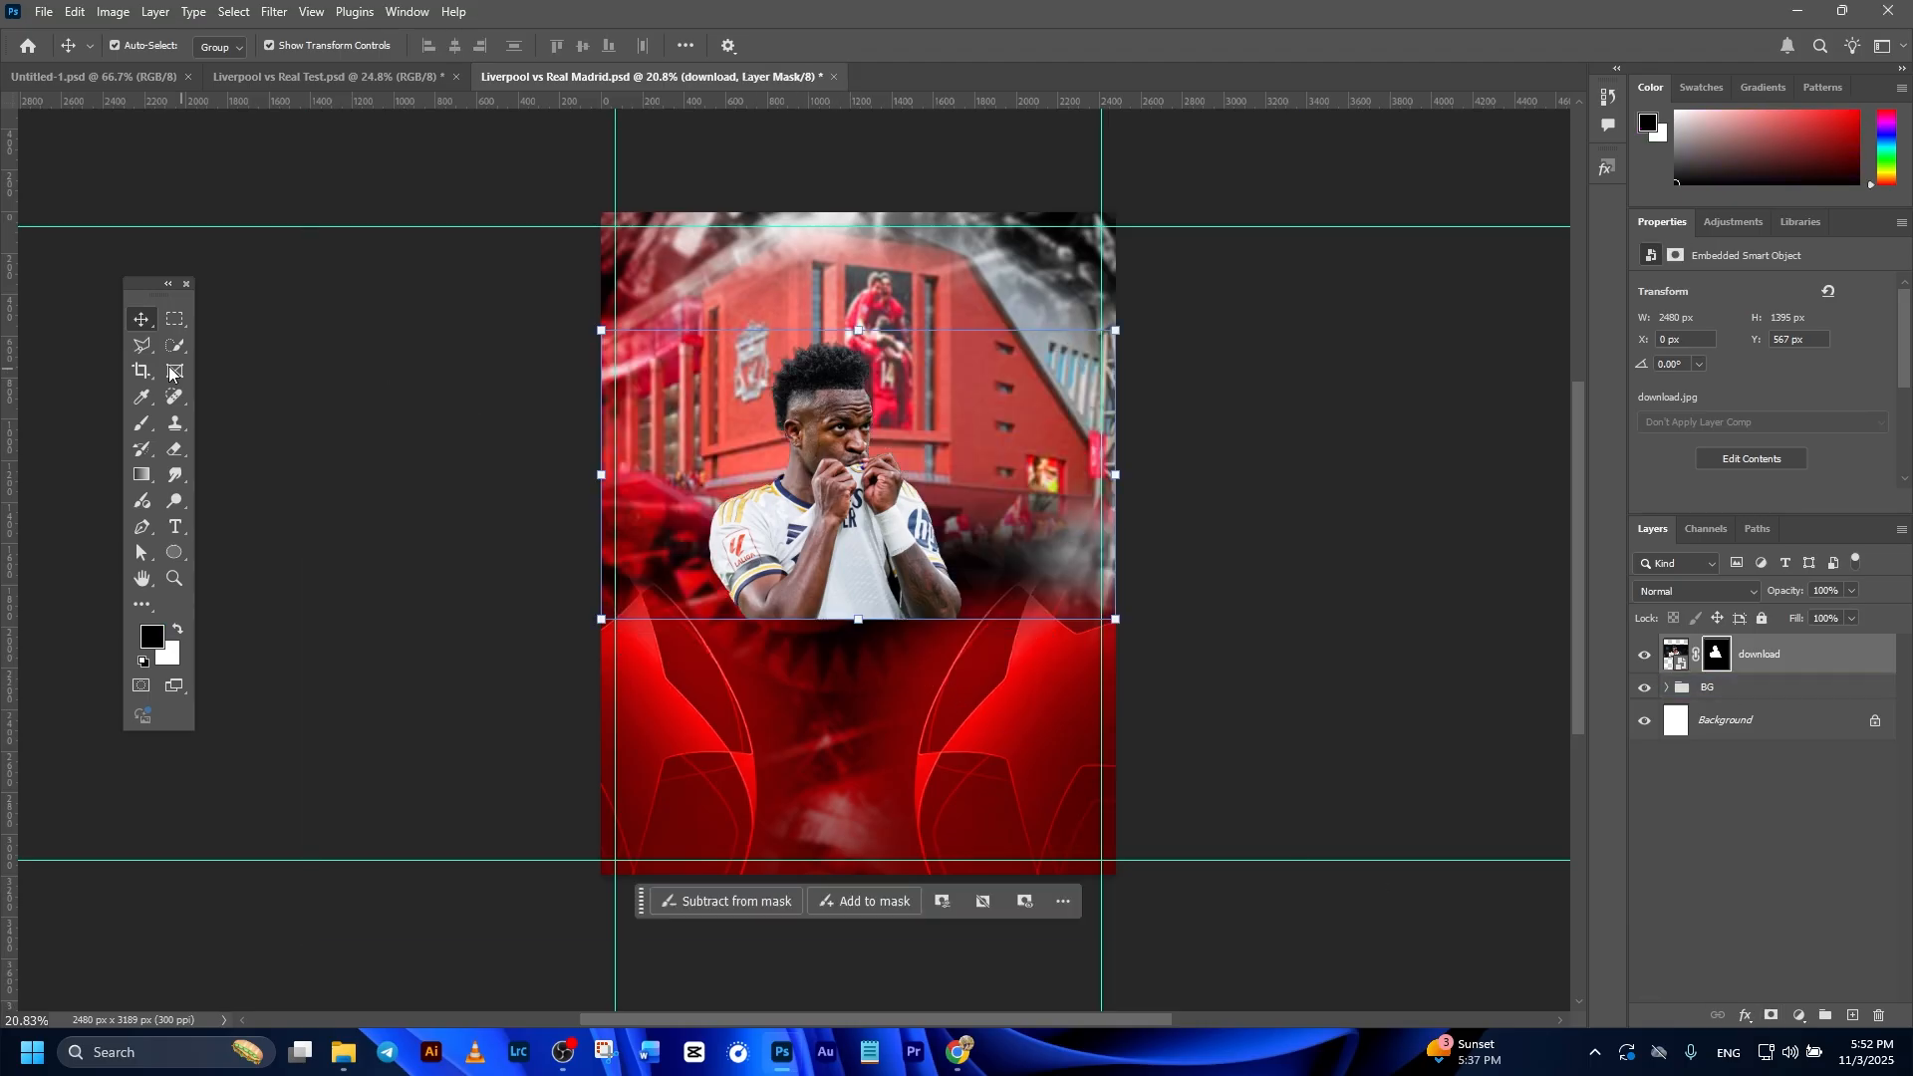
# Enlarge the Real Madrid player's image to about 3913 px wide and place it on the upper right side of the poster.
pyautogui.click(1413, 622)
pyautogui.moveTo(832, 516); pyautogui.dragTo(1014, 440)
pyautogui.moveTo(1042, 252); pyautogui.dragTo(1047, 150)
pyautogui.moveTo(1027, 390); pyautogui.dragTo(1041, 438)
pyautogui.press('Return')
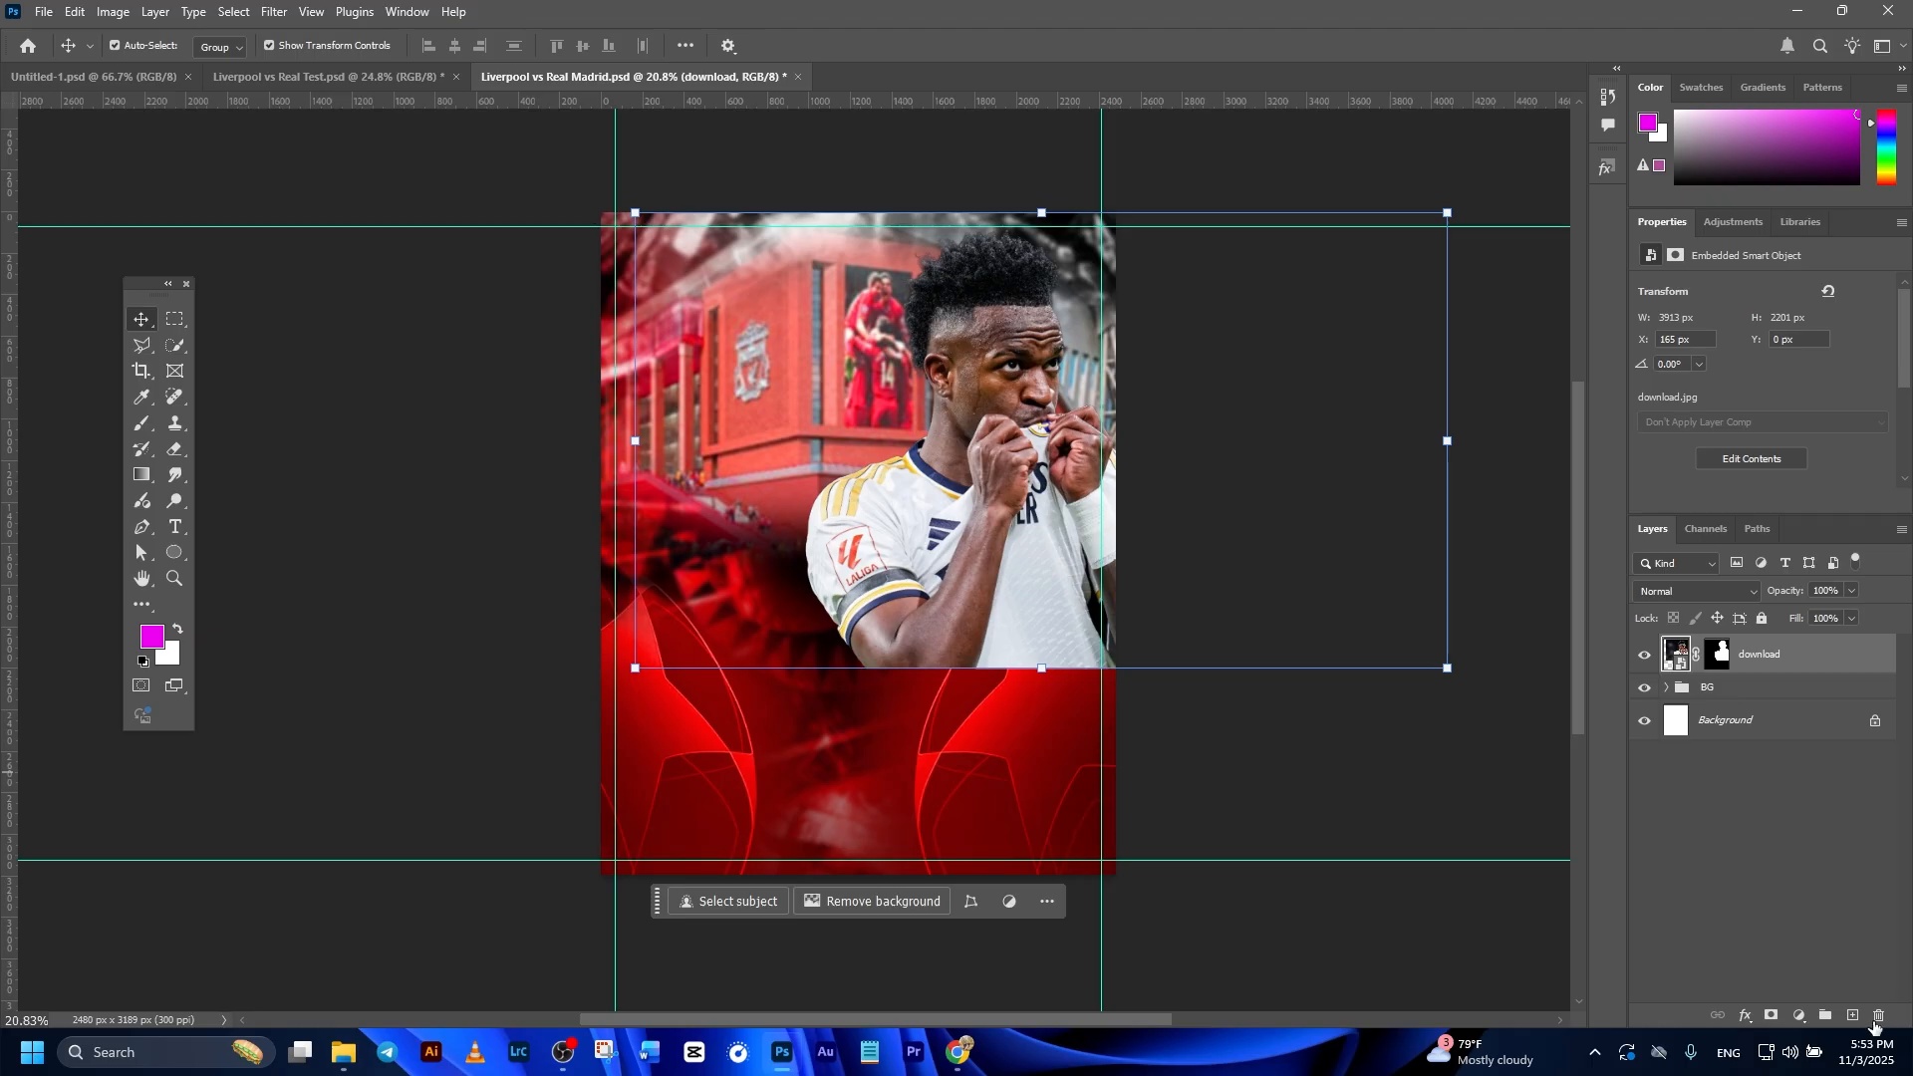
# Add a Hue/Saturation adjustment clipped to the Real Madrid player with saturation +45 and lightness +15.
pyautogui.click(1801, 1016)
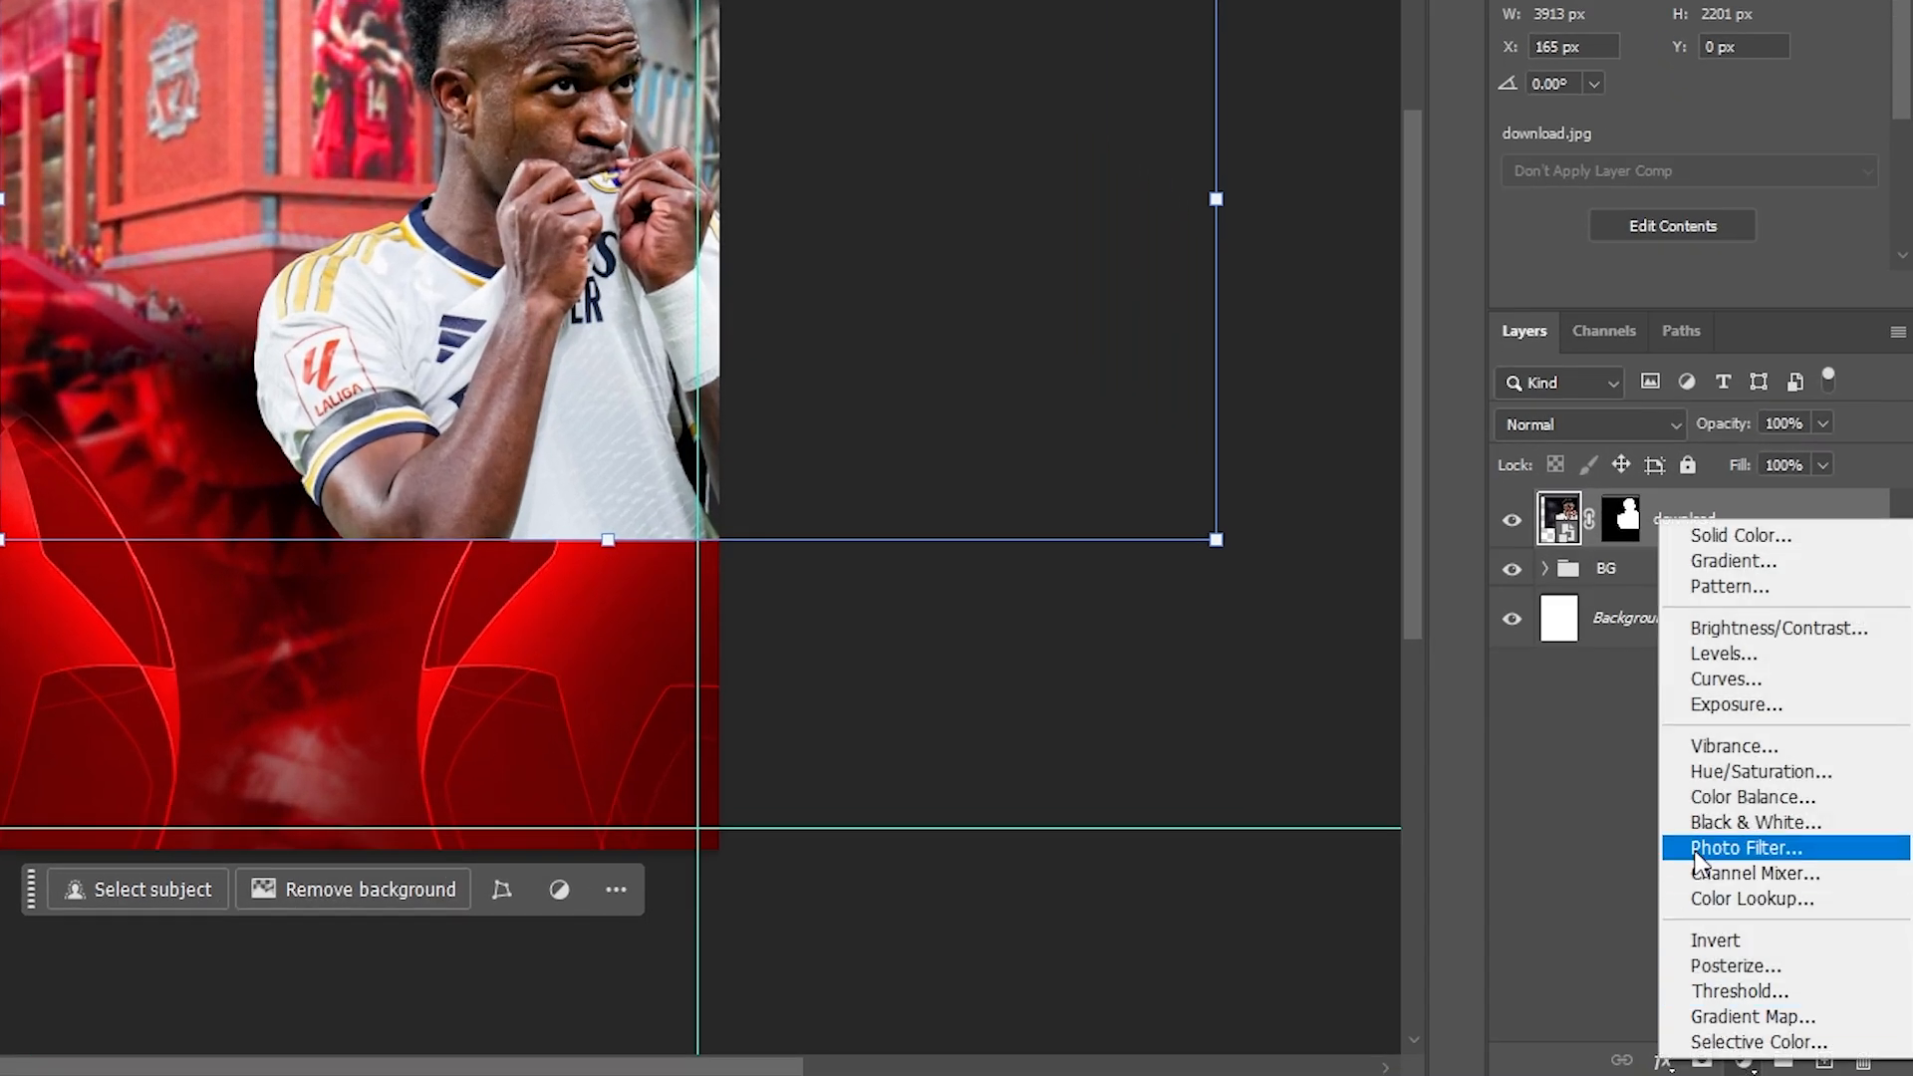
pyautogui.click(1682, 773)
pyautogui.rightClick(1720, 518)
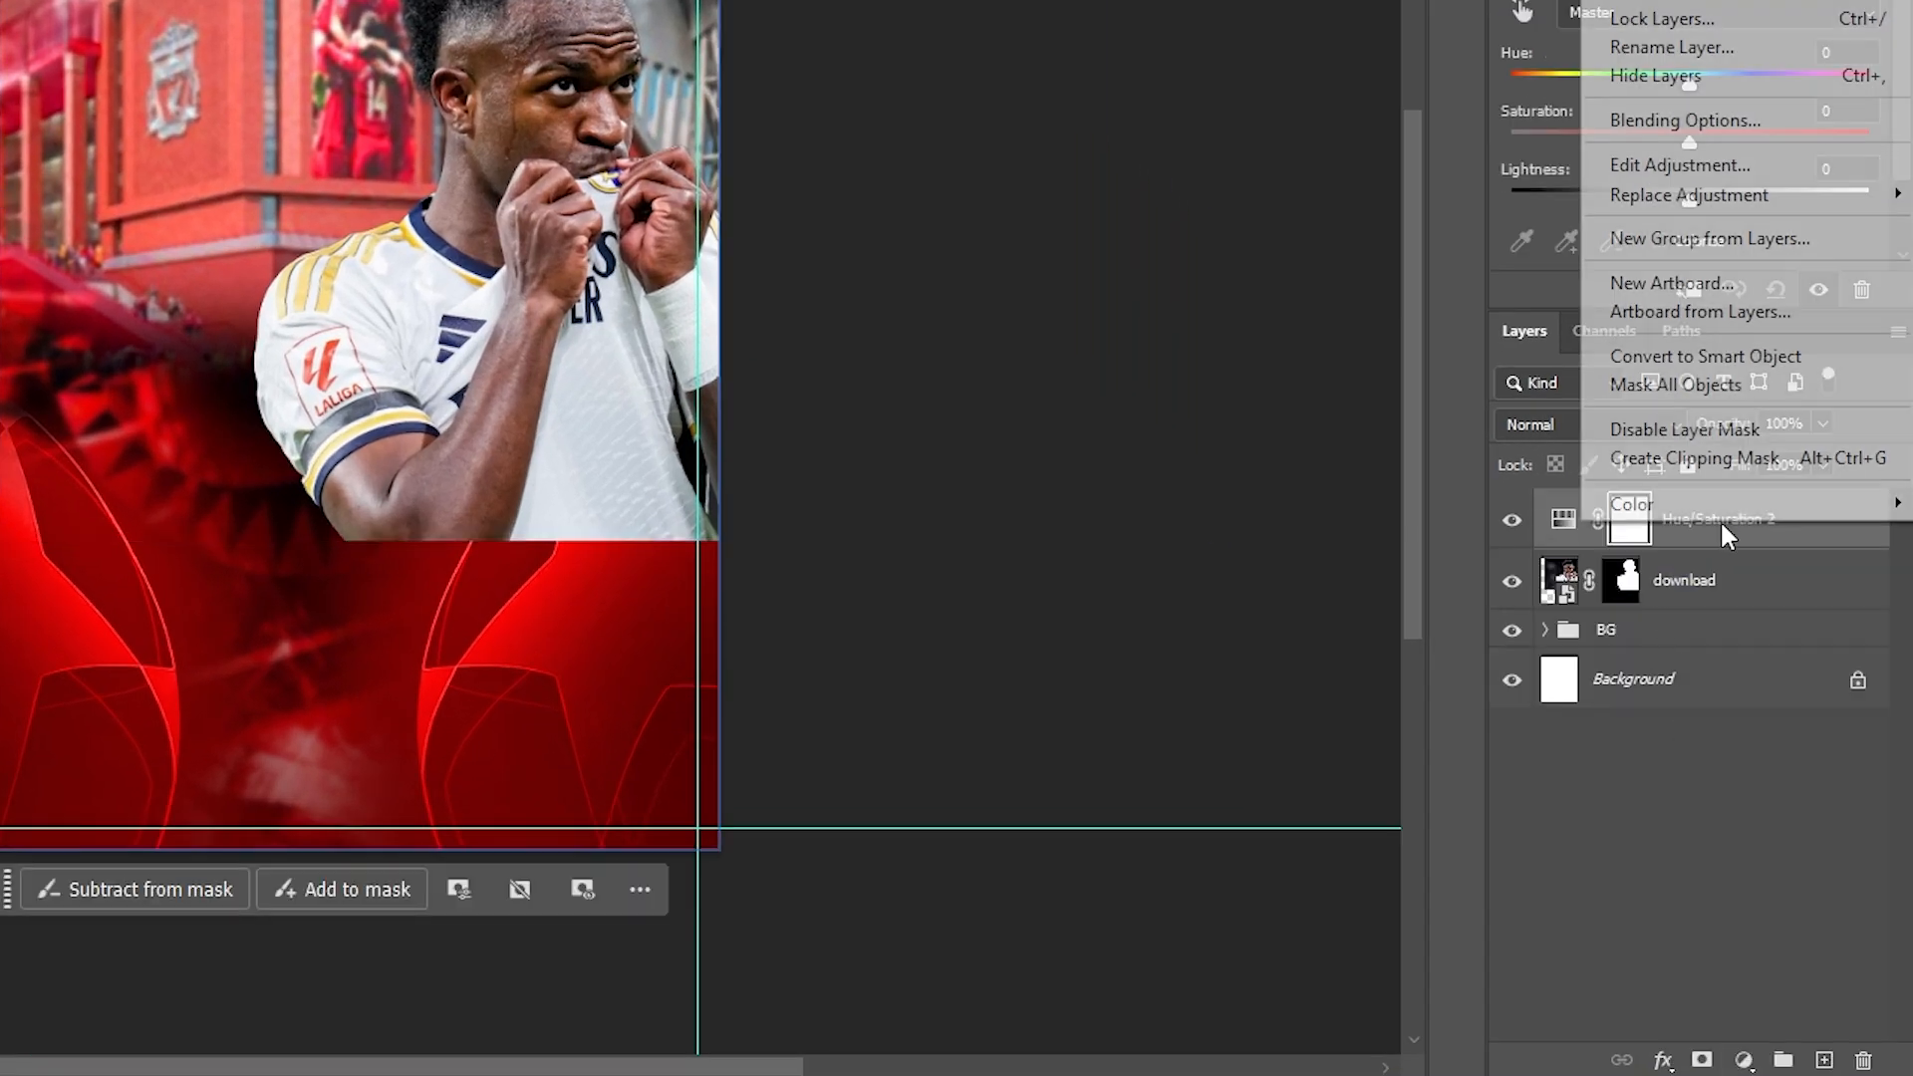
pyautogui.click(1766, 458)
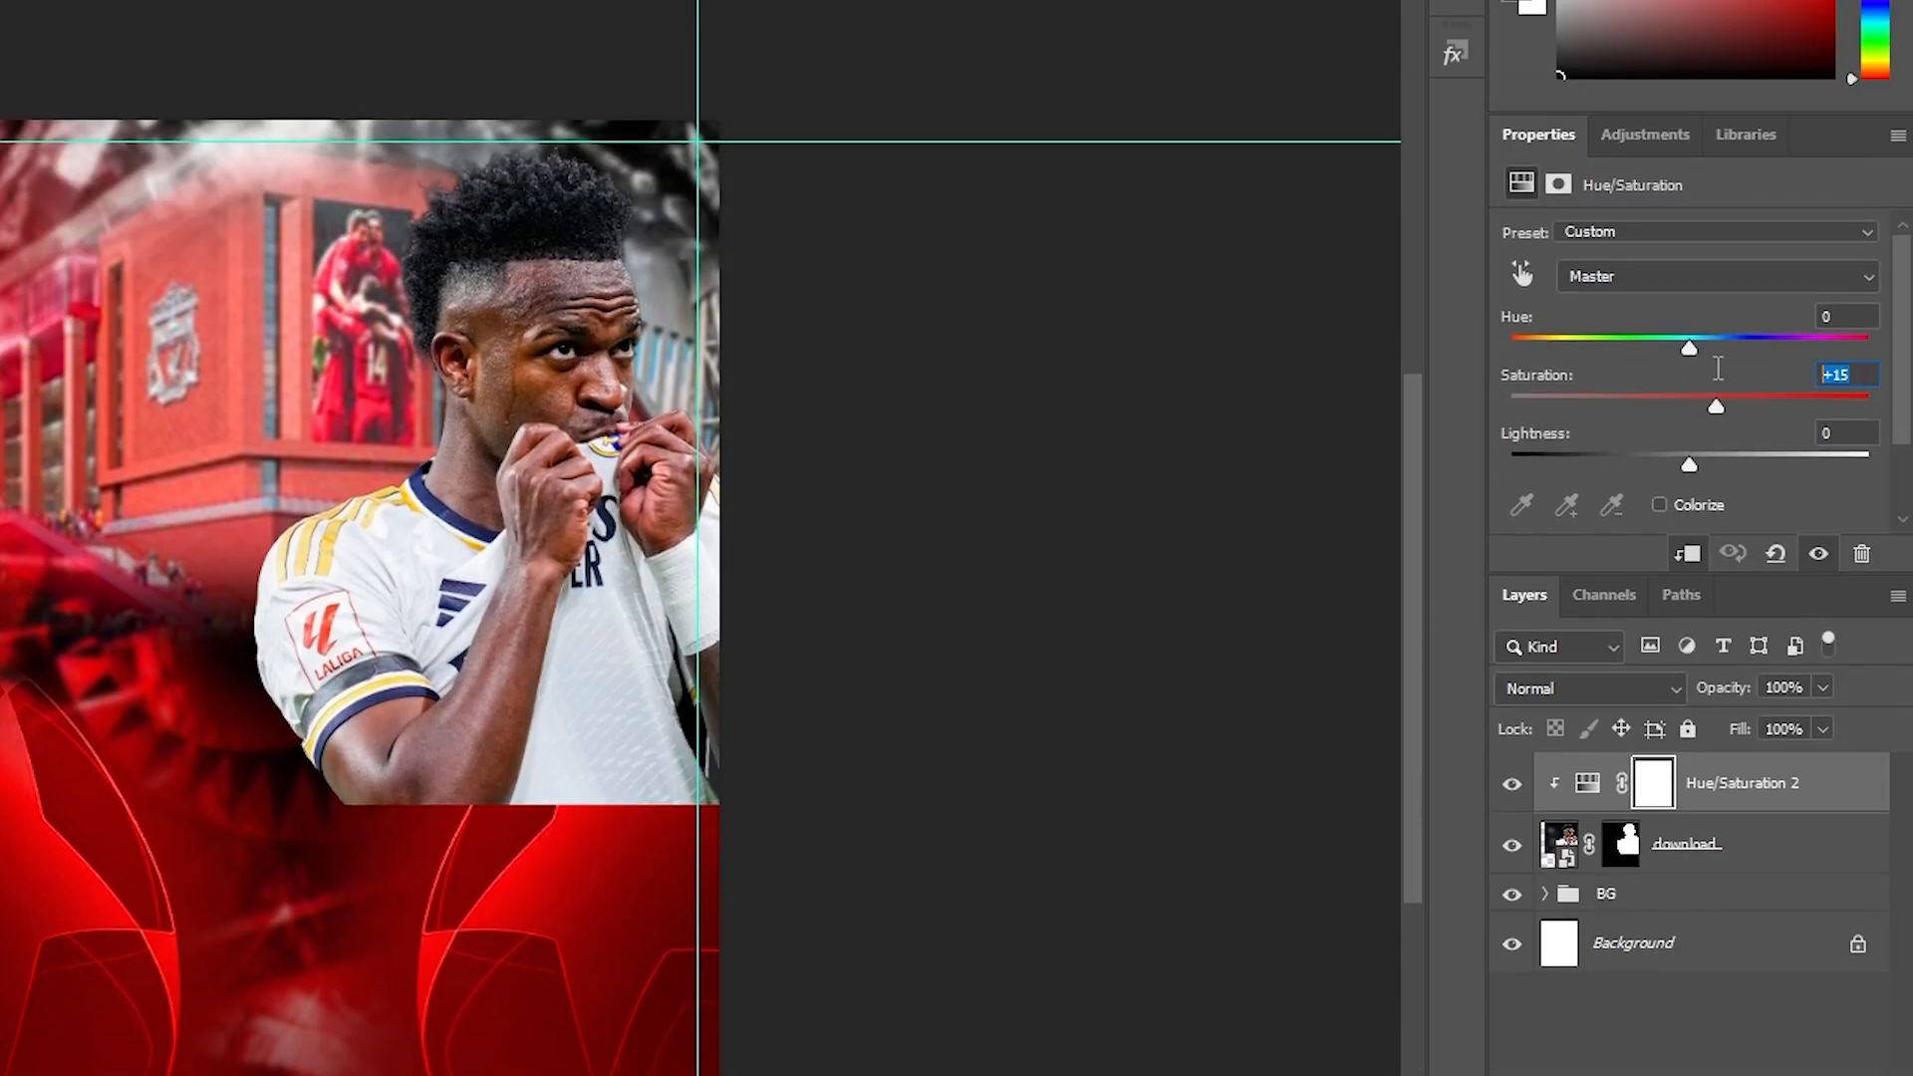
pyautogui.write('45')
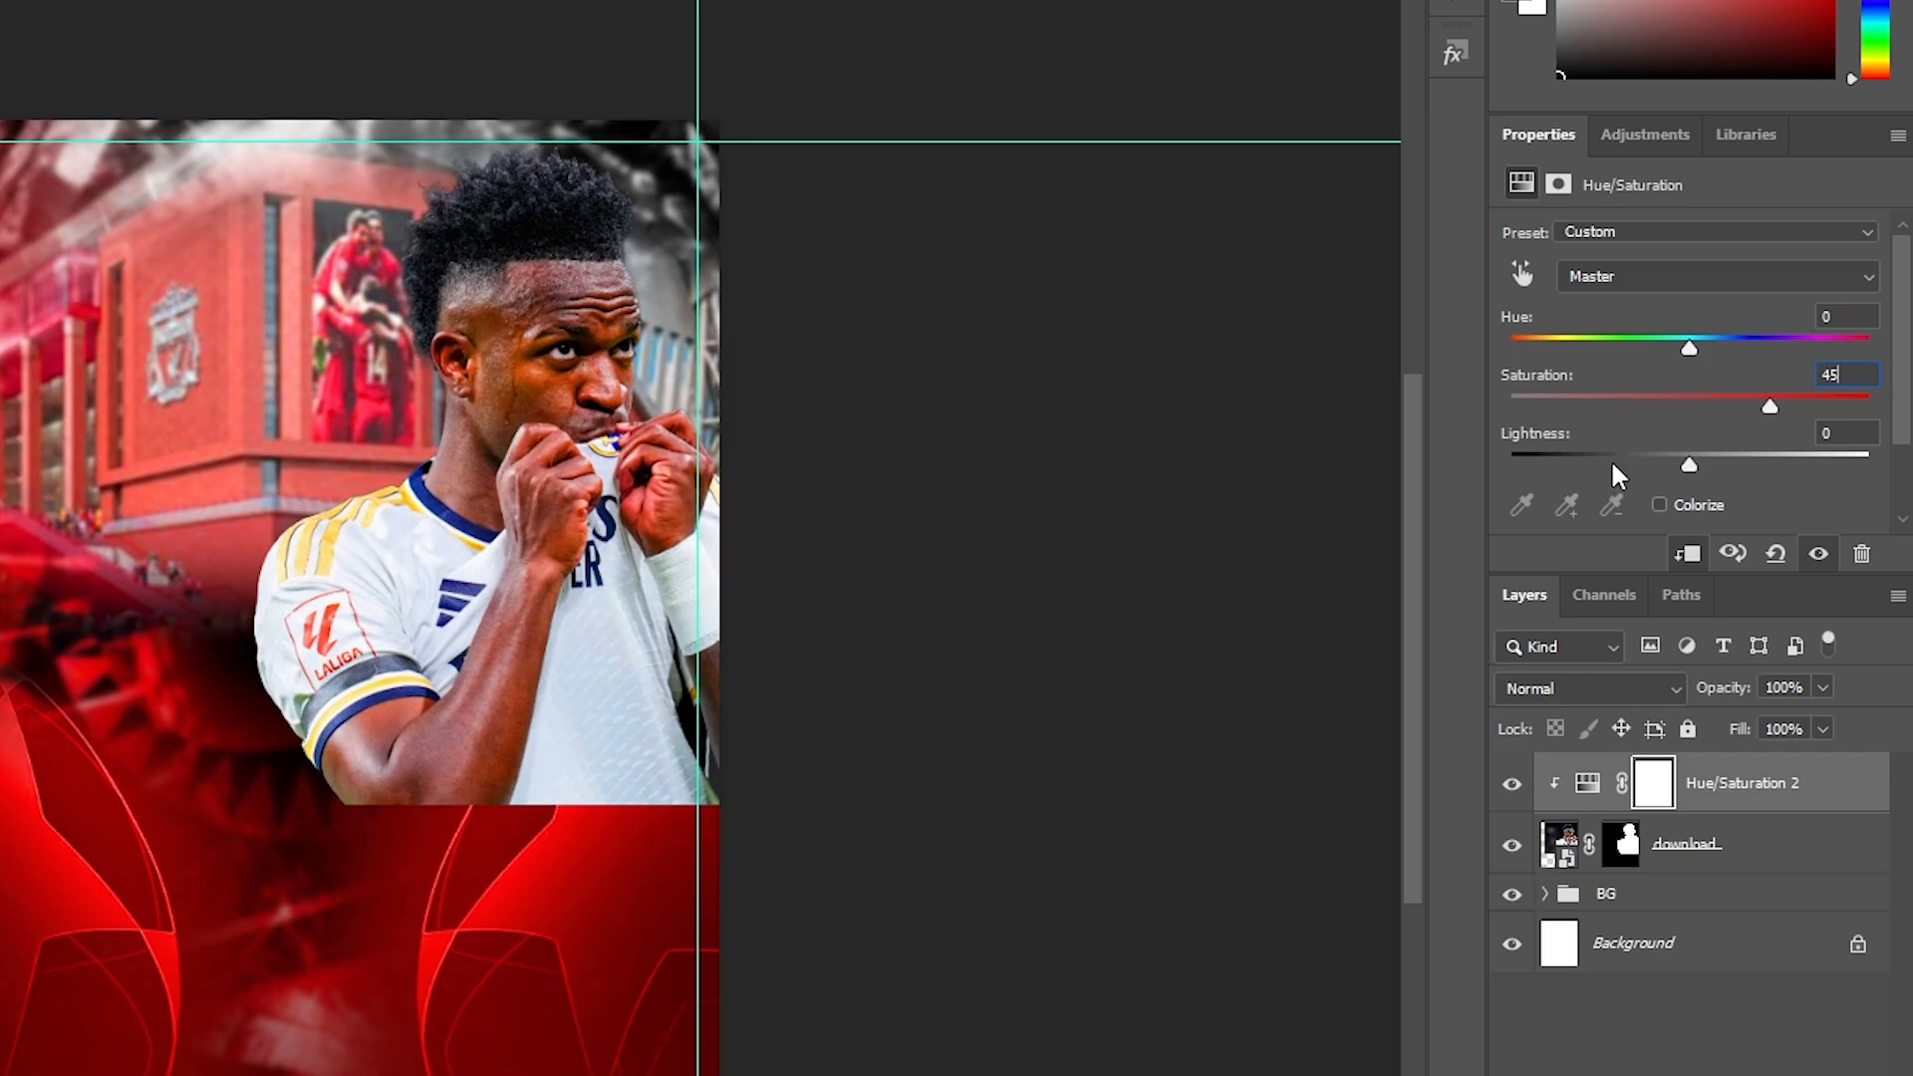
pyautogui.doubleClick(1860, 431)
pyautogui.write('15')
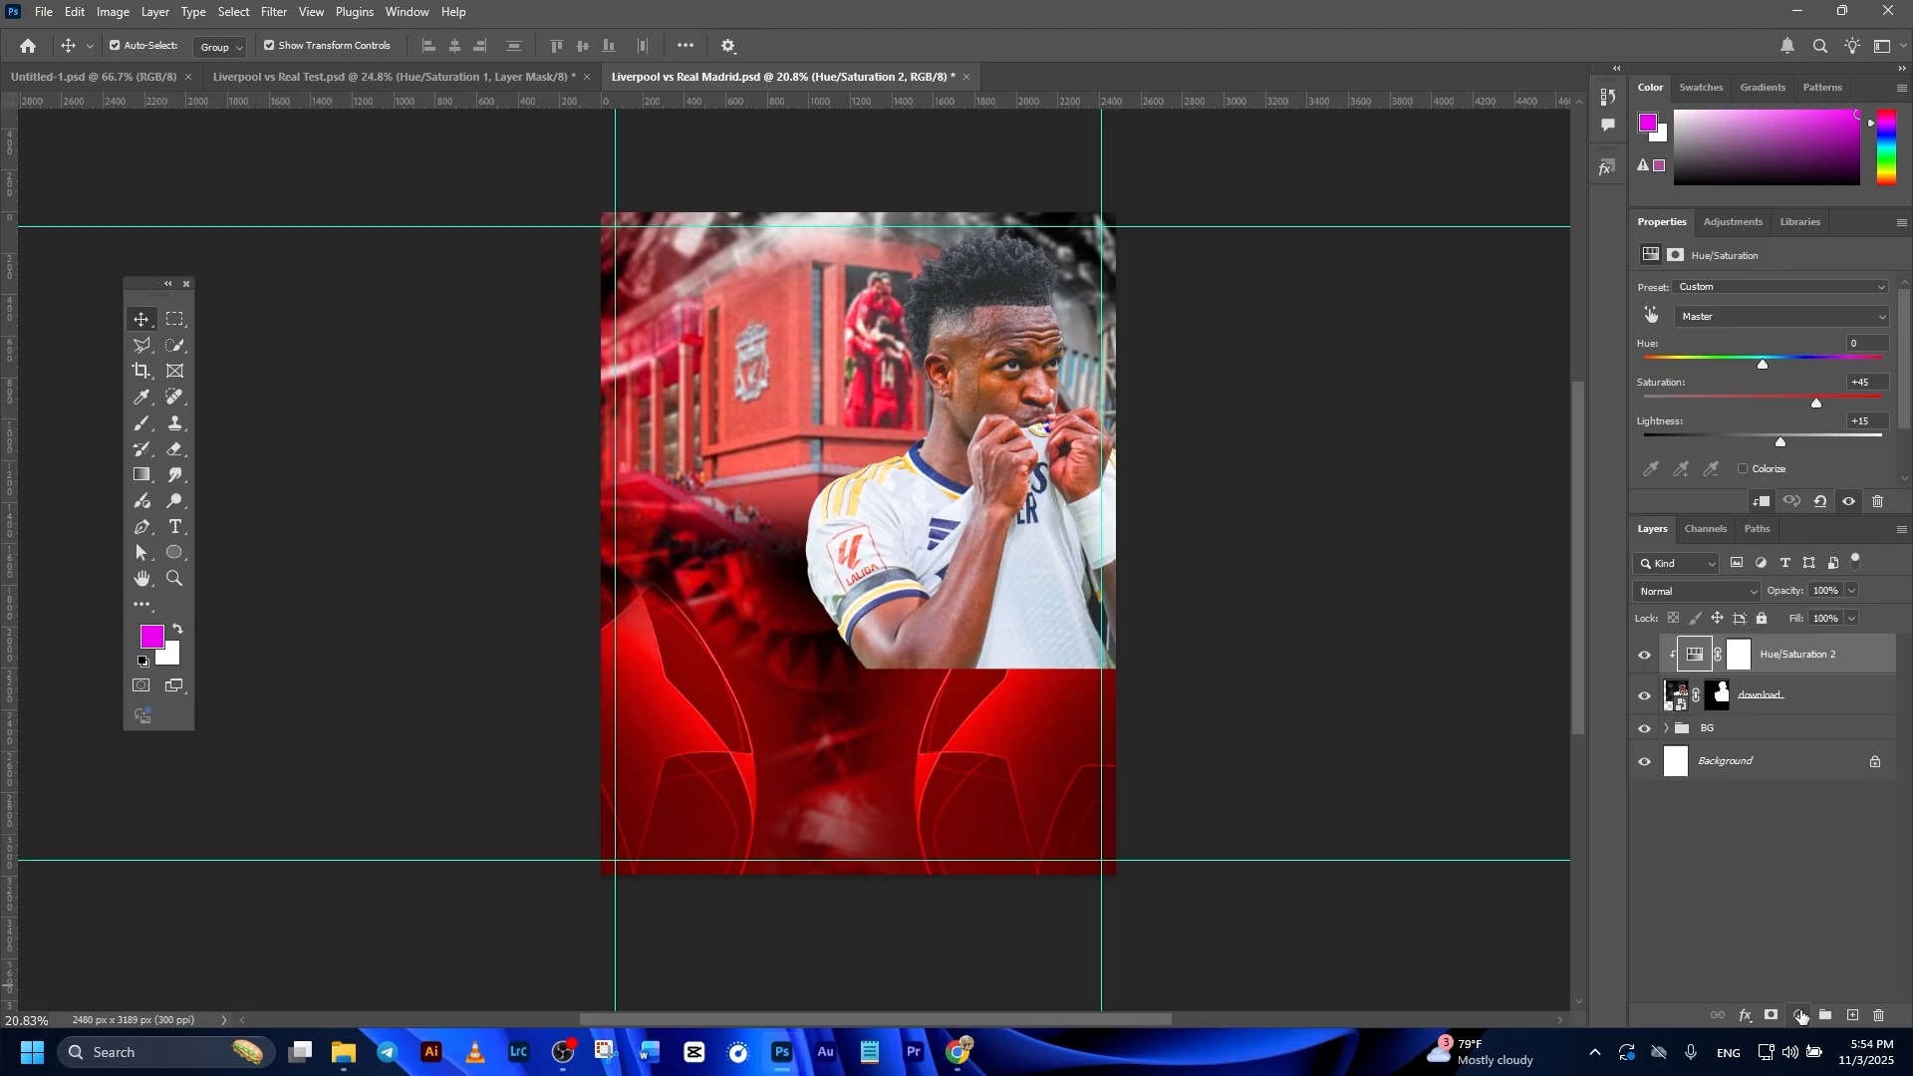
# Add a Brightness/Contrast adjustment clipped to the Real Madrid player with contrast 80 and brightness -20.
pyautogui.click(1800, 1015)
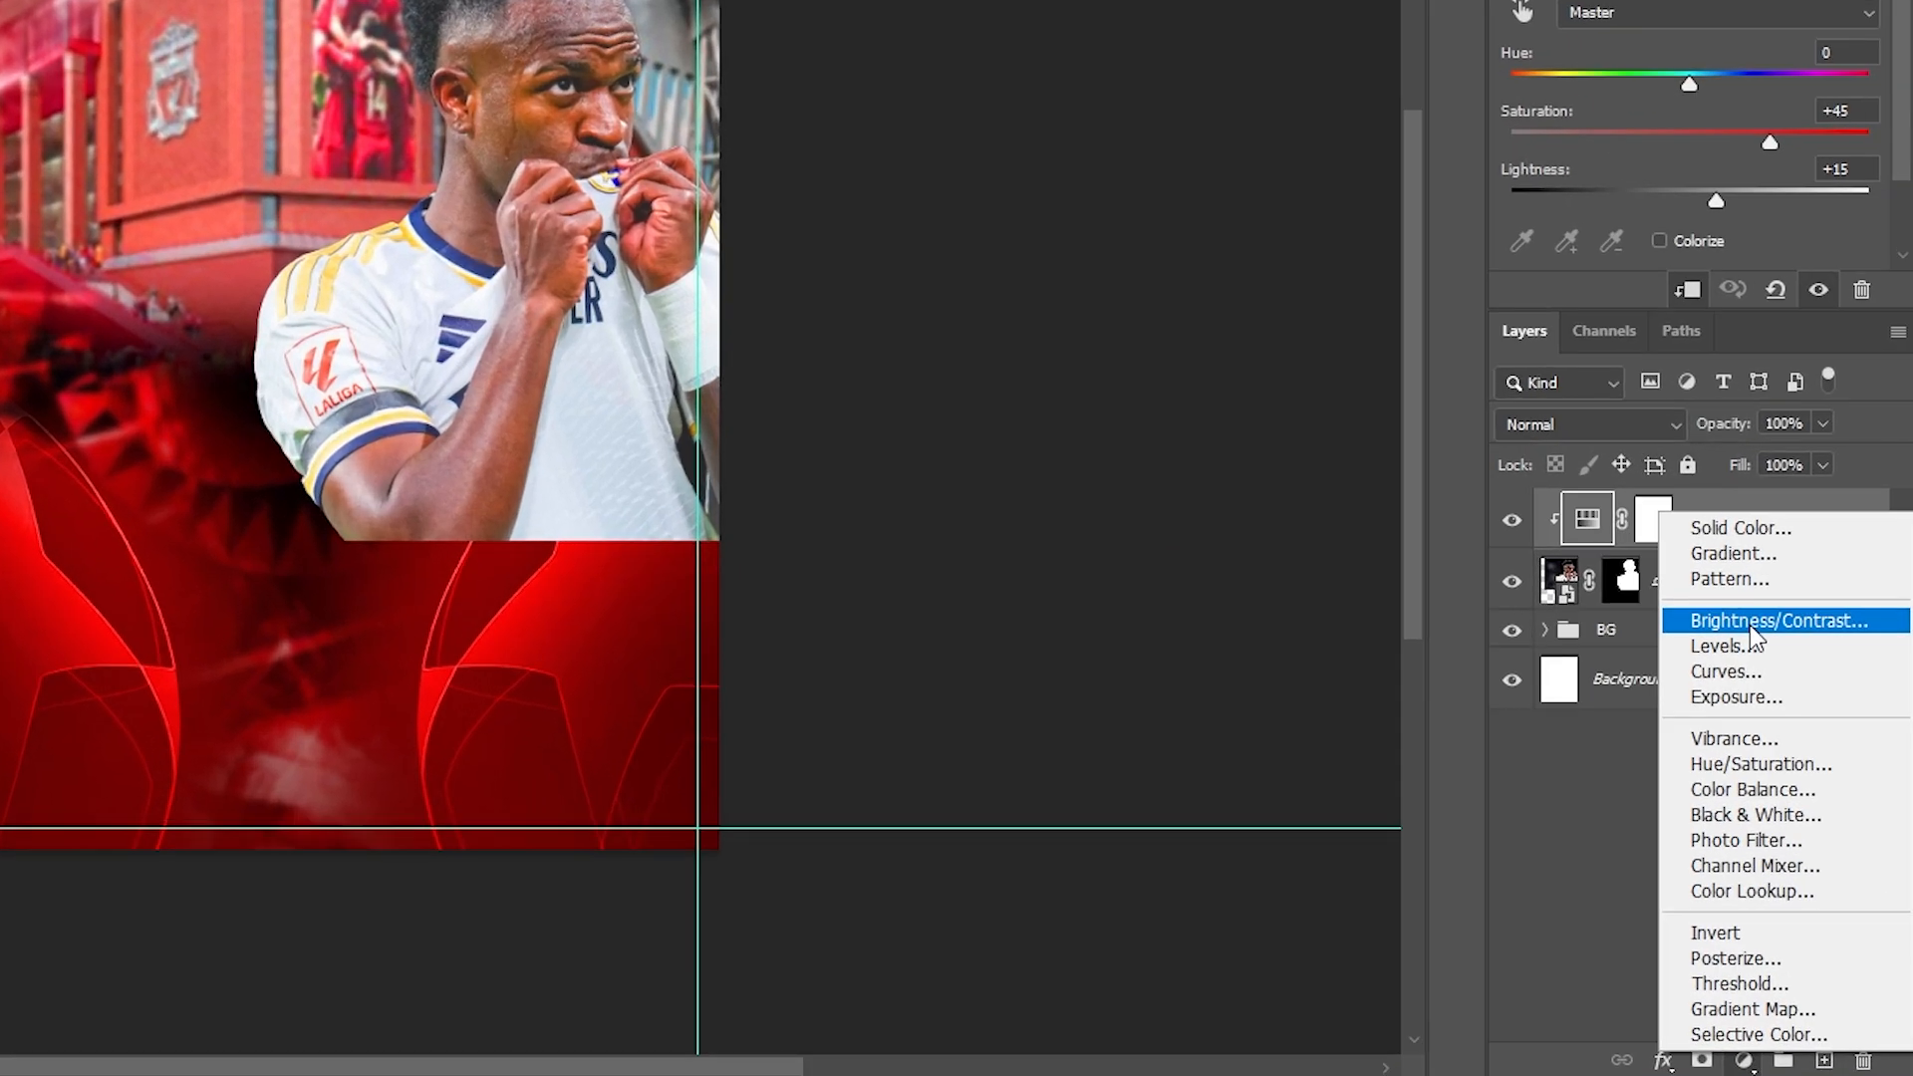
pyautogui.click(1806, 724)
pyautogui.rightClick(1727, 521)
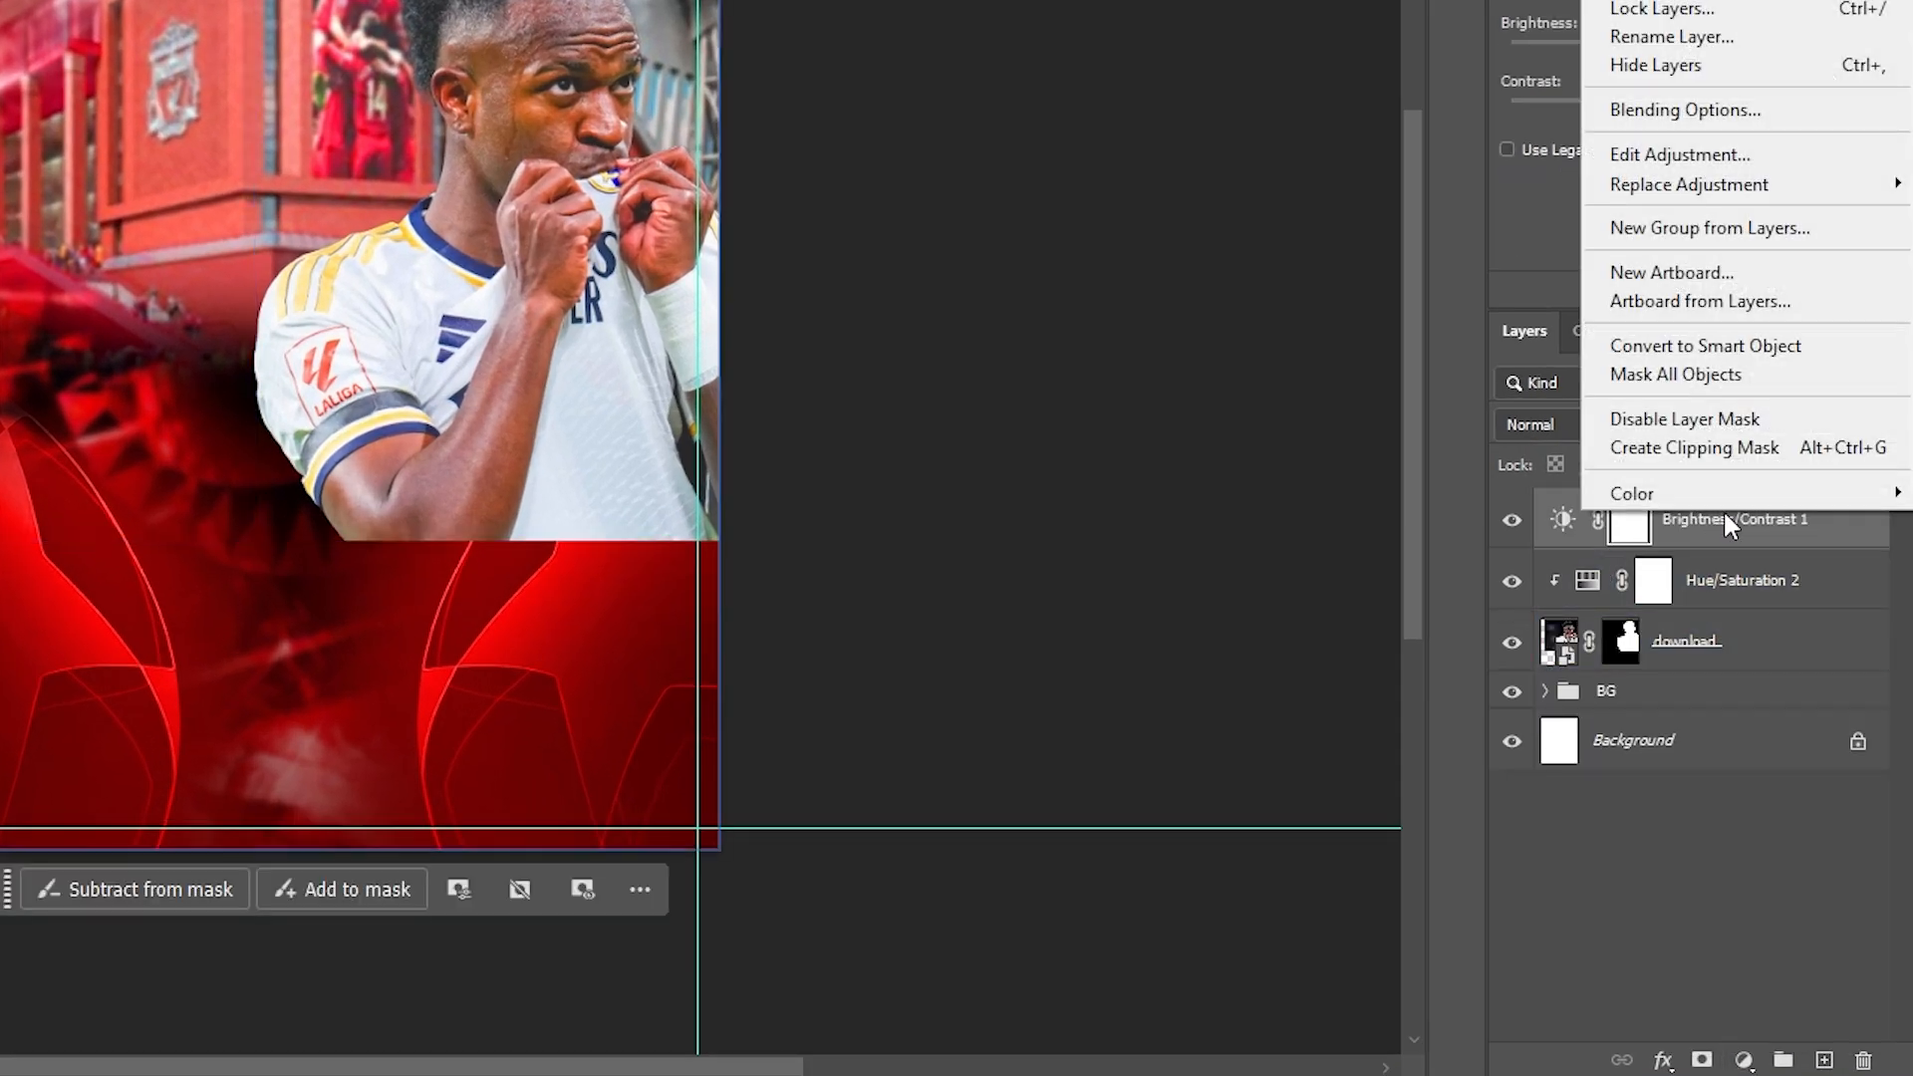
pyautogui.click(1736, 460)
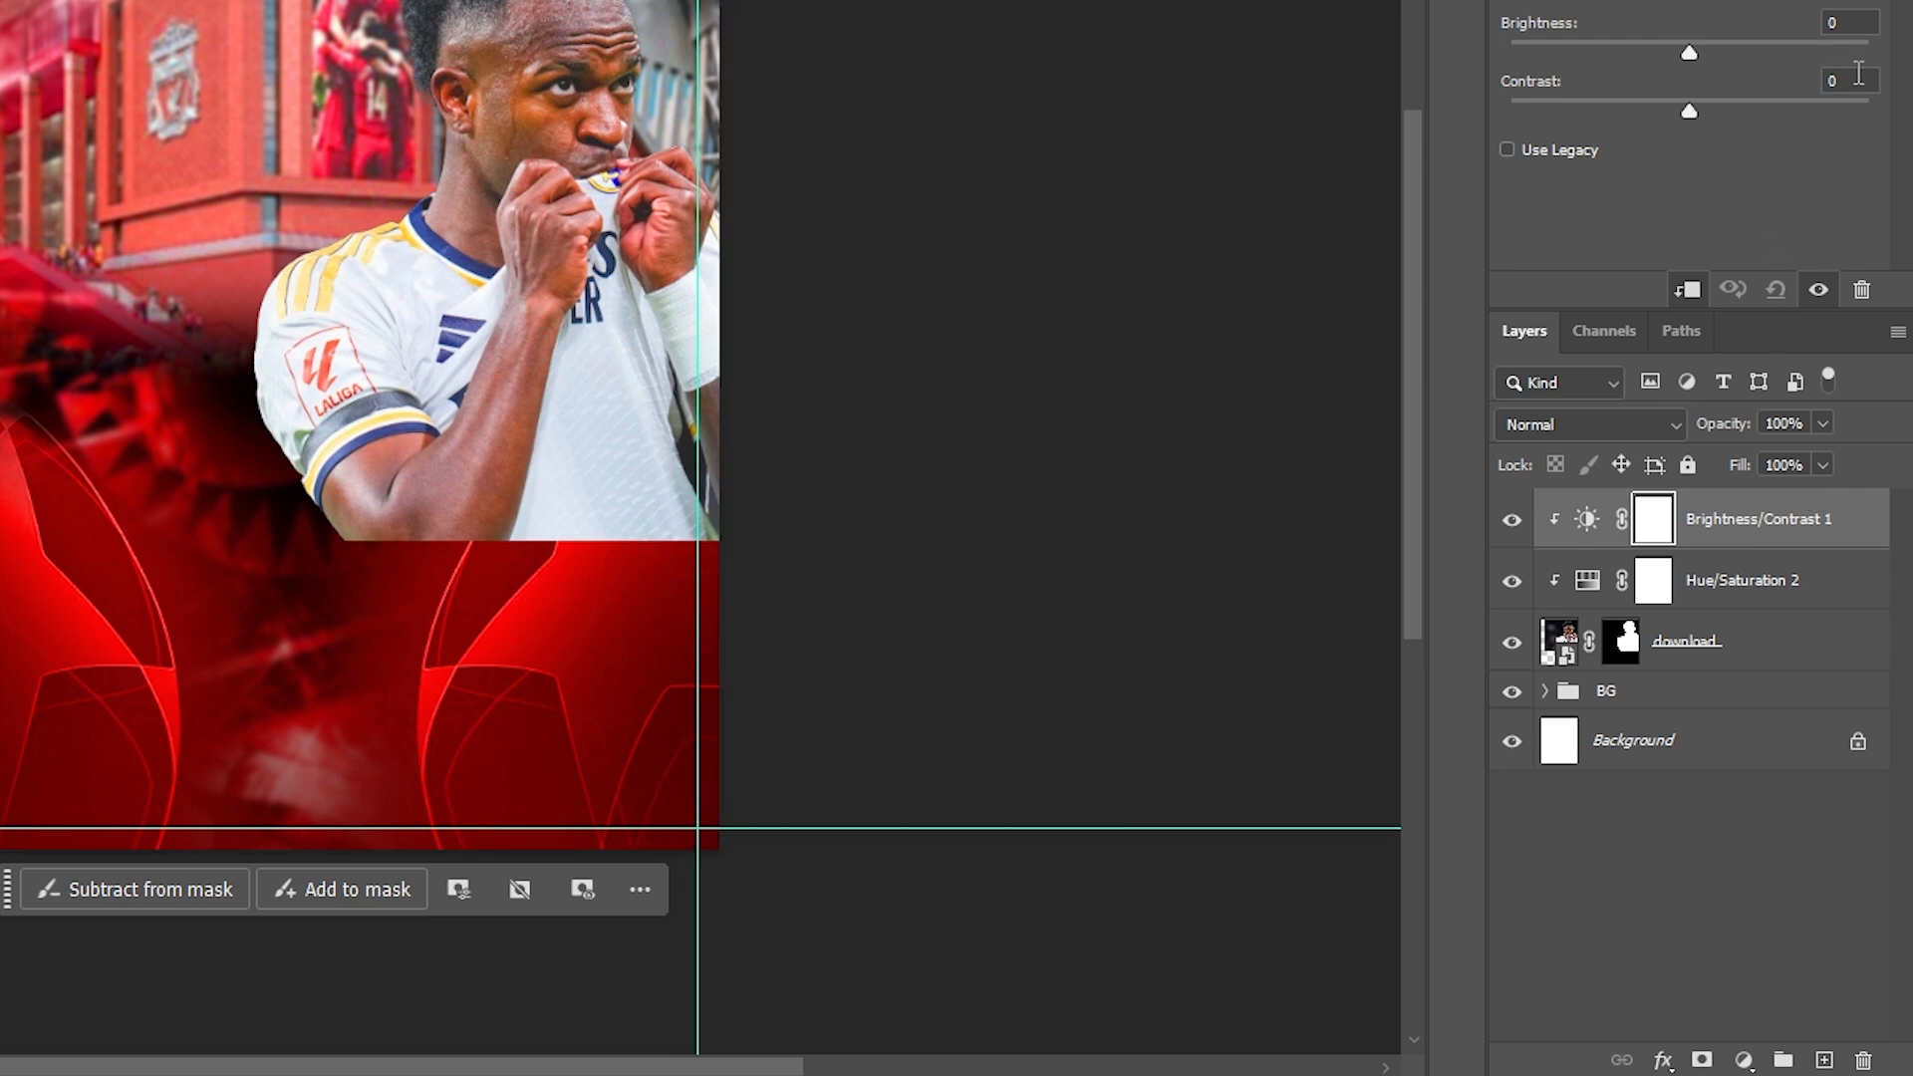
pyautogui.write('80')
pyautogui.press('Return')
pyautogui.write('-20')
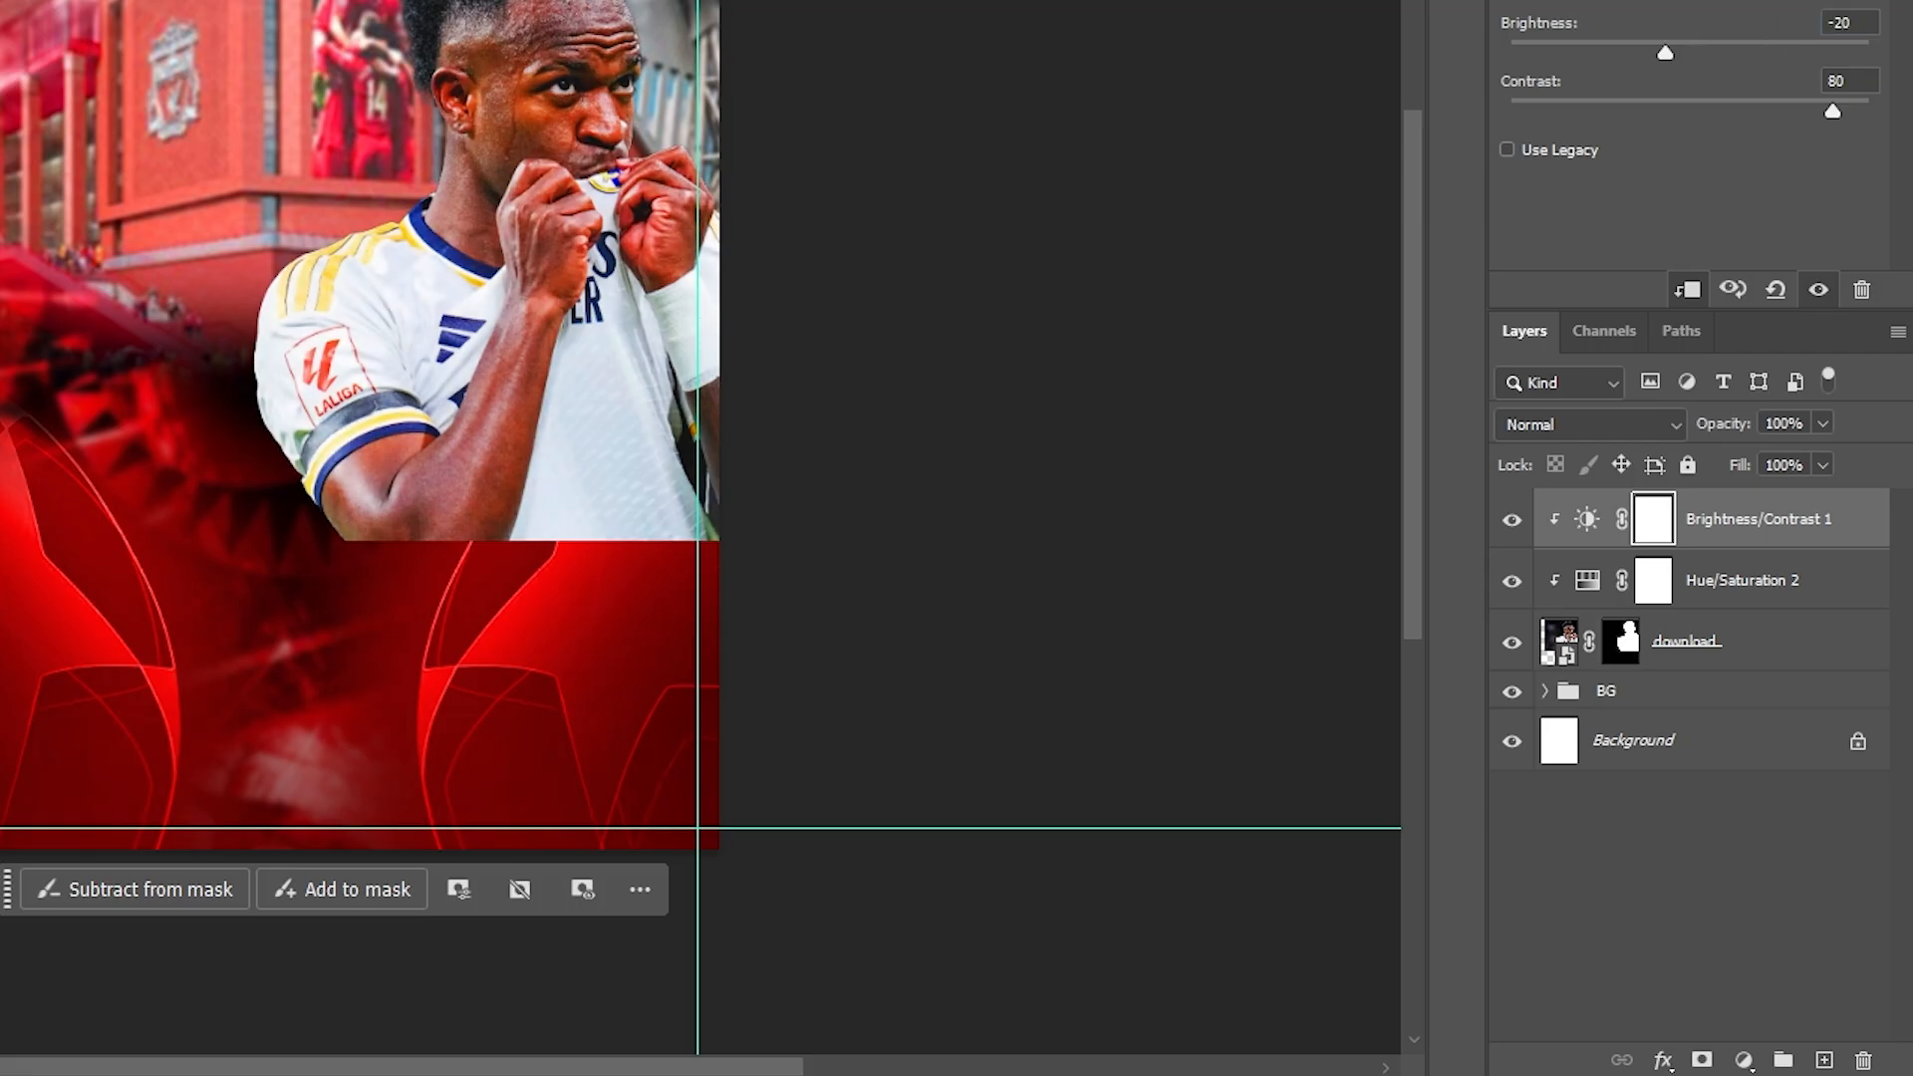
pyautogui.click(1006, 125)
pyautogui.click(1548, 688)
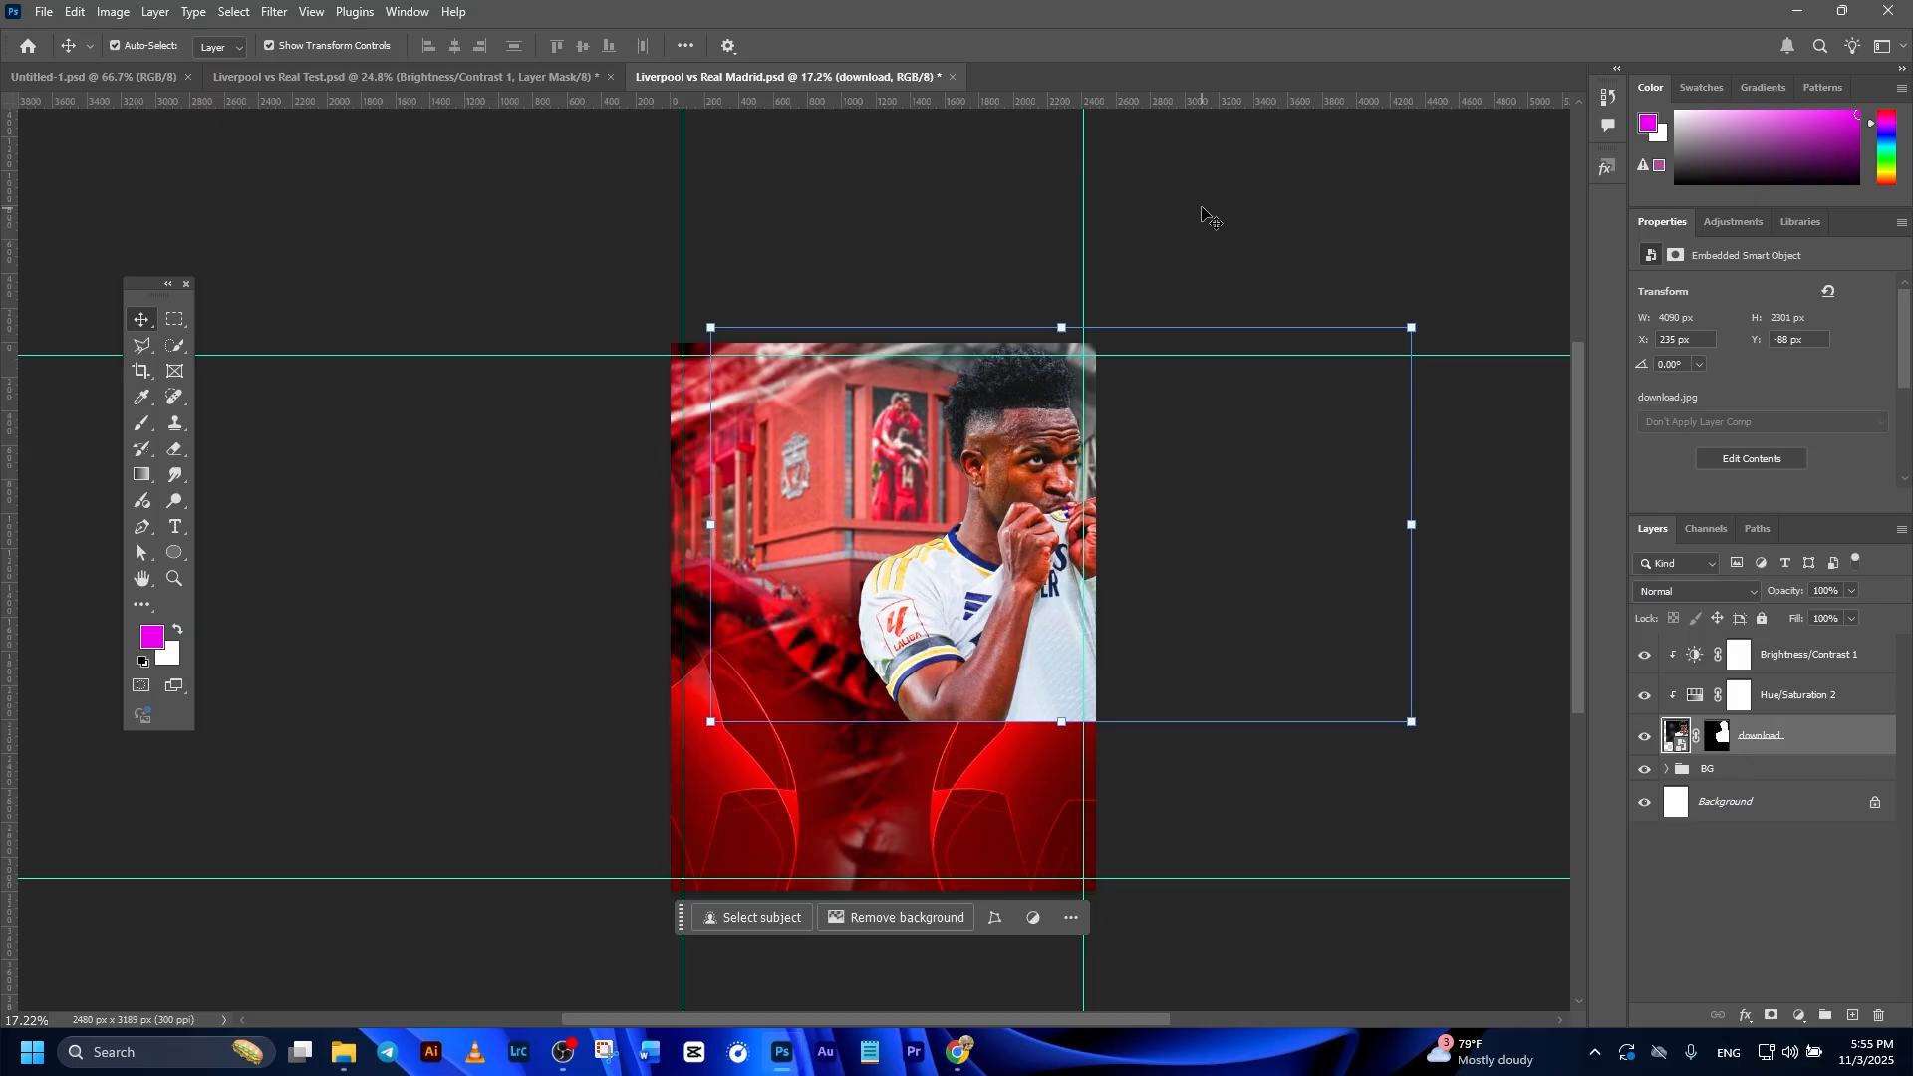
pyautogui.click(1210, 219)
pyautogui.click(1067, 581)
pyautogui.click(1395, 528)
pyautogui.click(1087, 624)
pyautogui.click(477, 265)
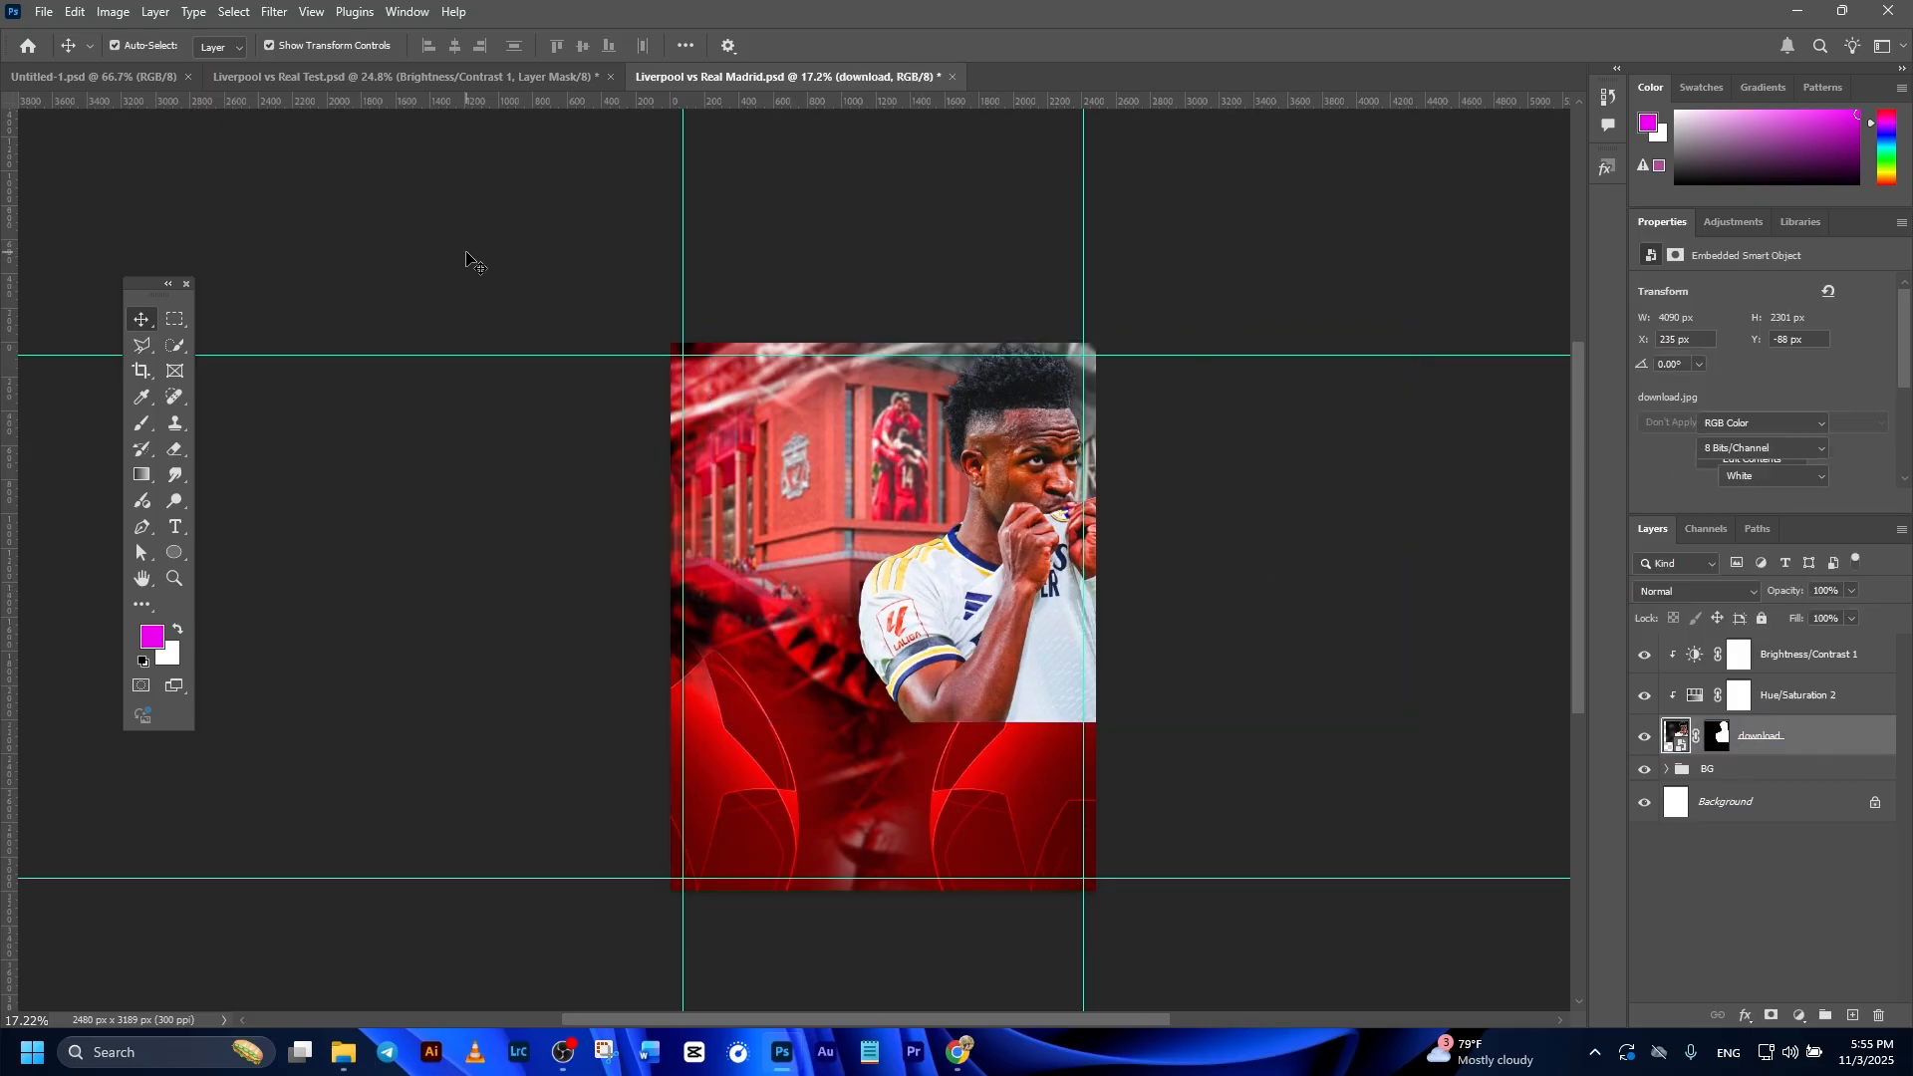
# Place the Liverpool player photo download (2).jpg from New folder (3) above the other layers in the poster.
pyautogui.click(344, 1053)
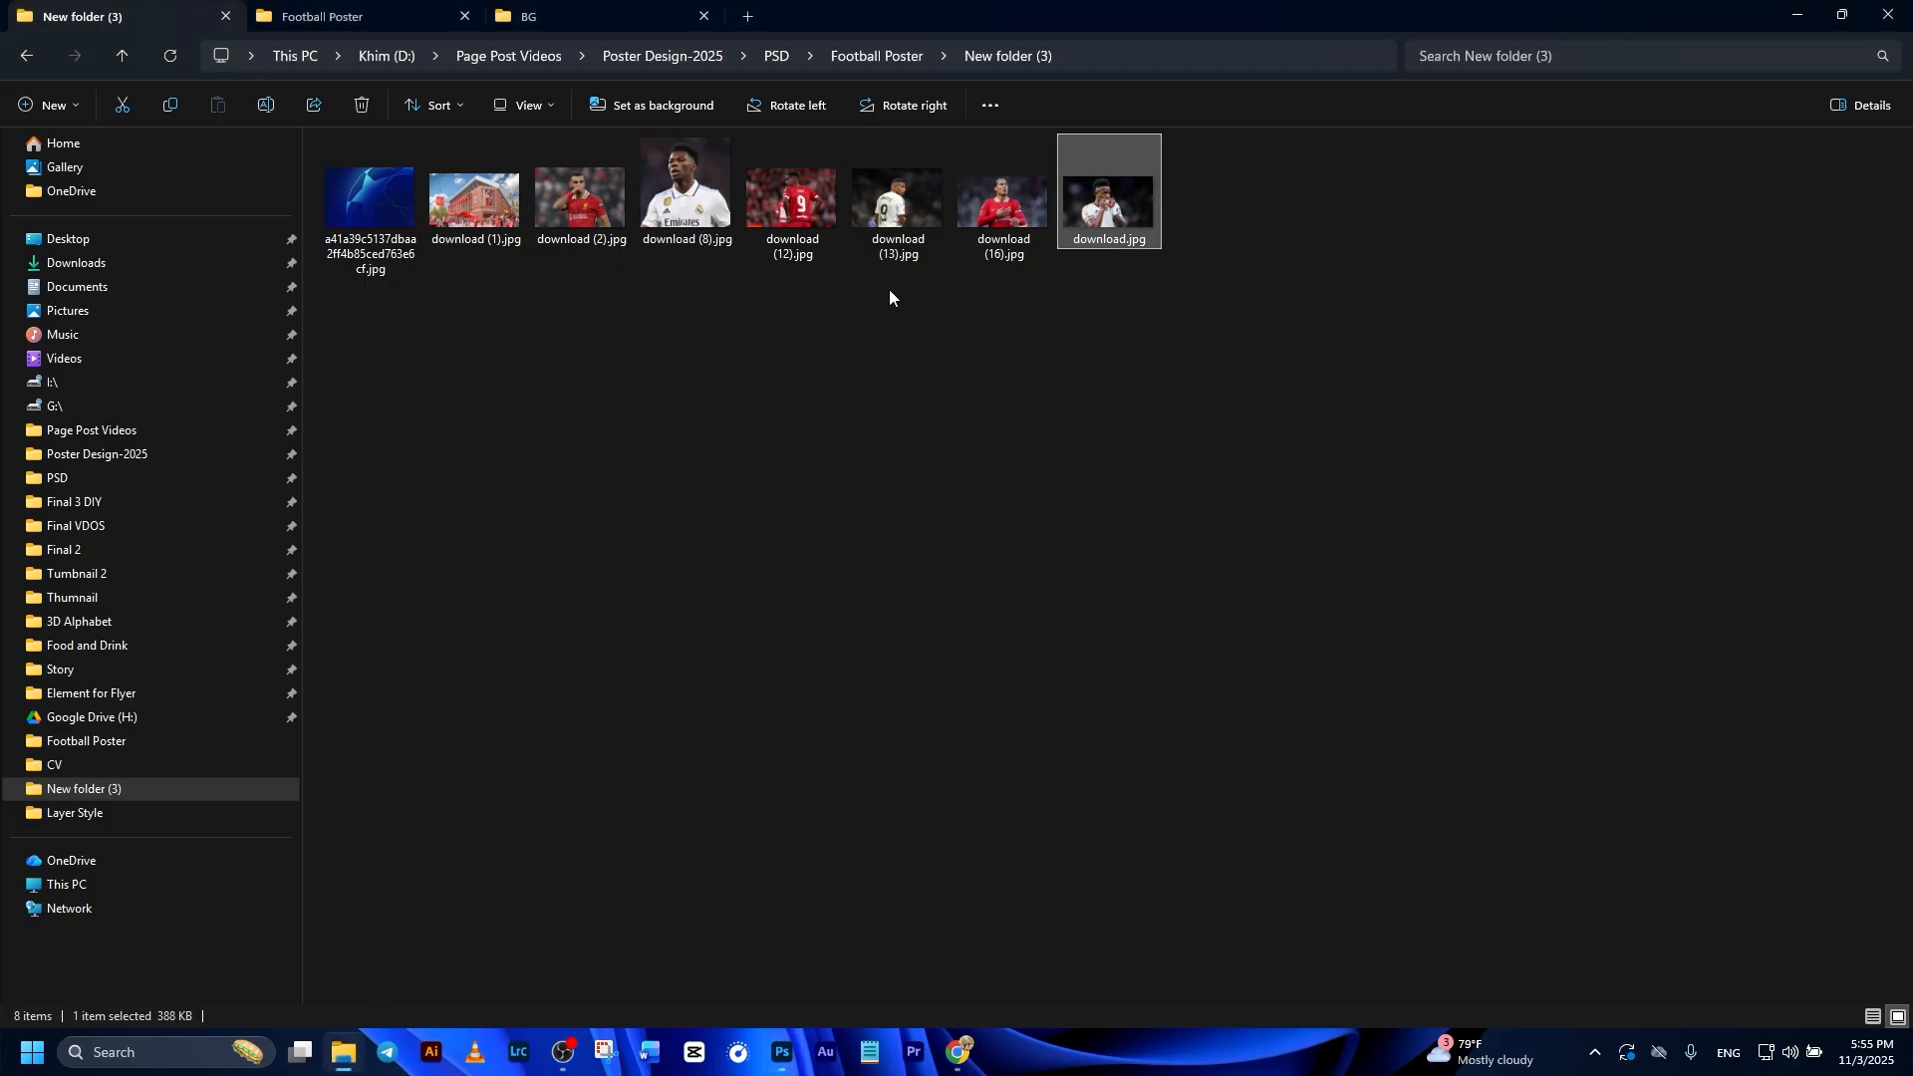
pyautogui.moveTo(600, 230); pyautogui.dragTo(792, 471)
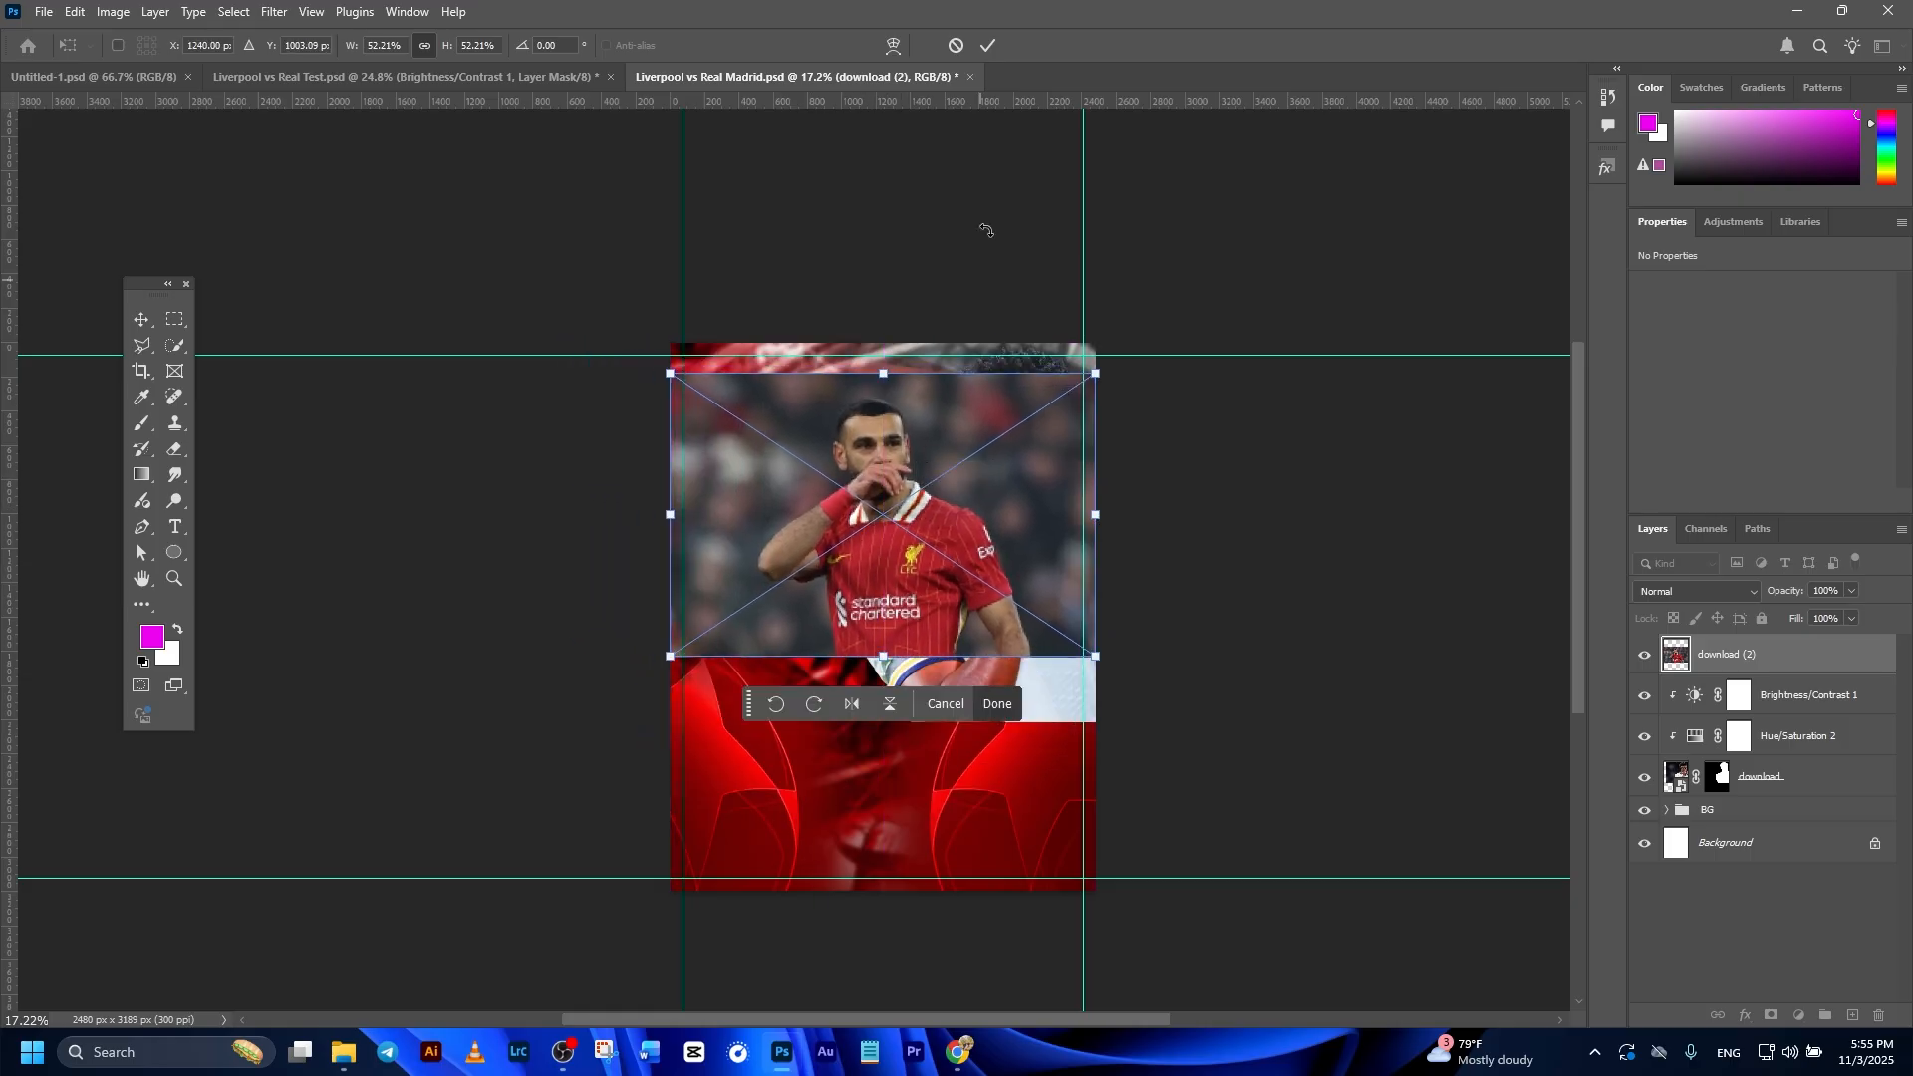
pyautogui.click(988, 45)
# Mask the download (2) photo with the subject selection to cut out the Liverpool player.
pyautogui.scroll(2, 977, 524)
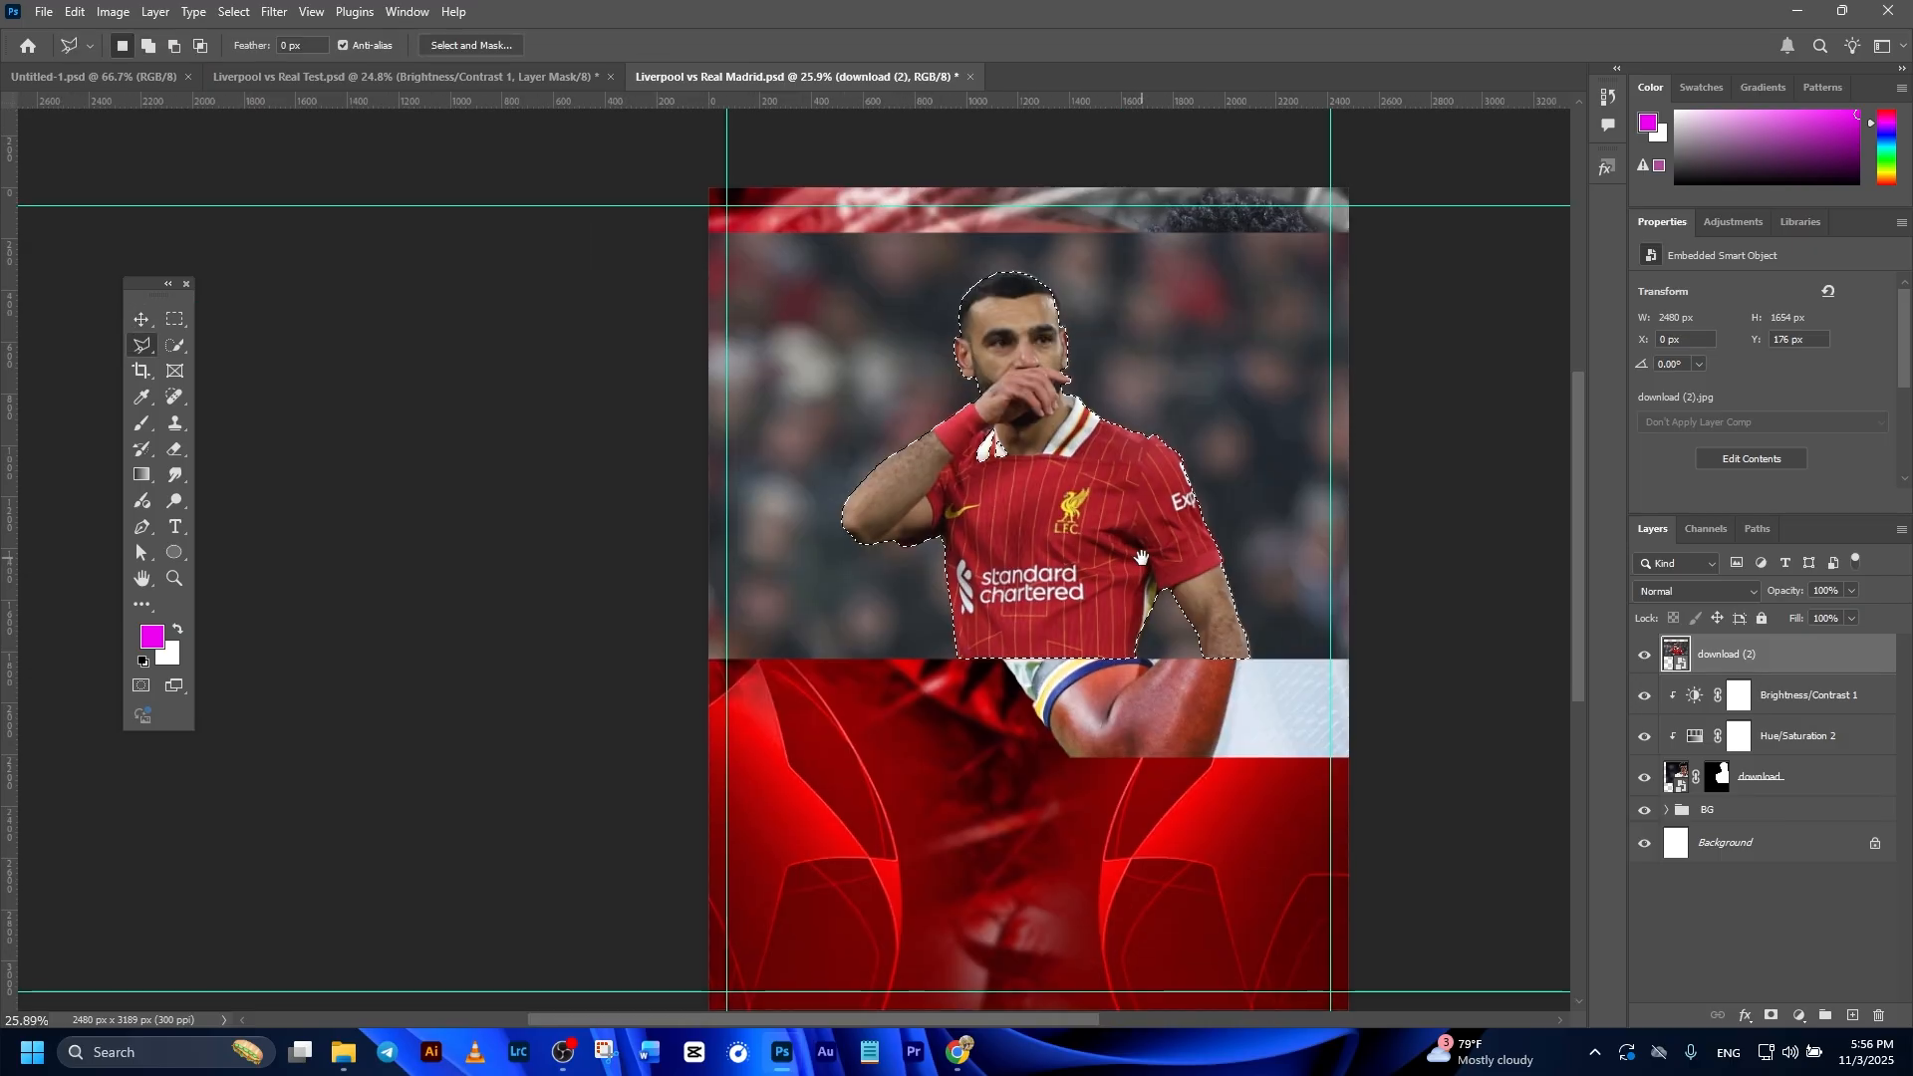
pyautogui.scroll(2, 1134, 554)
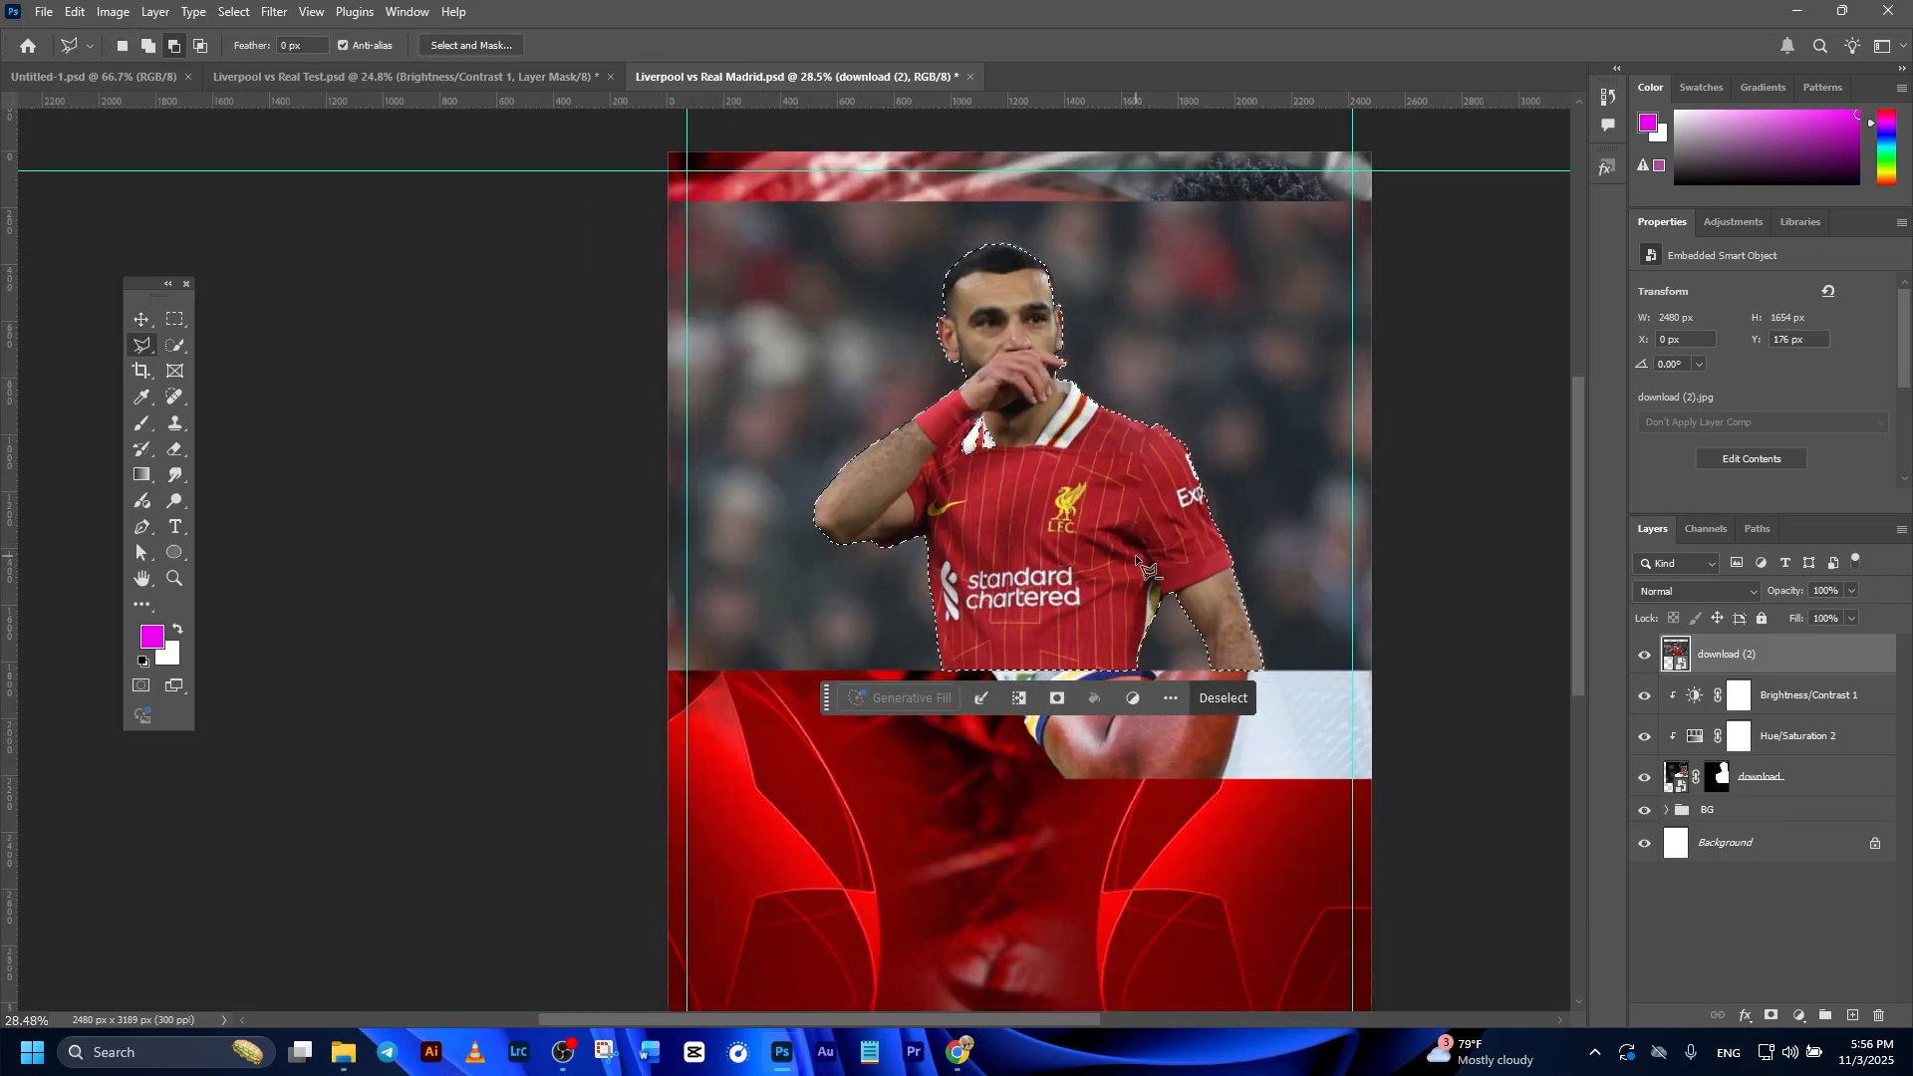
pyautogui.click(1060, 699)
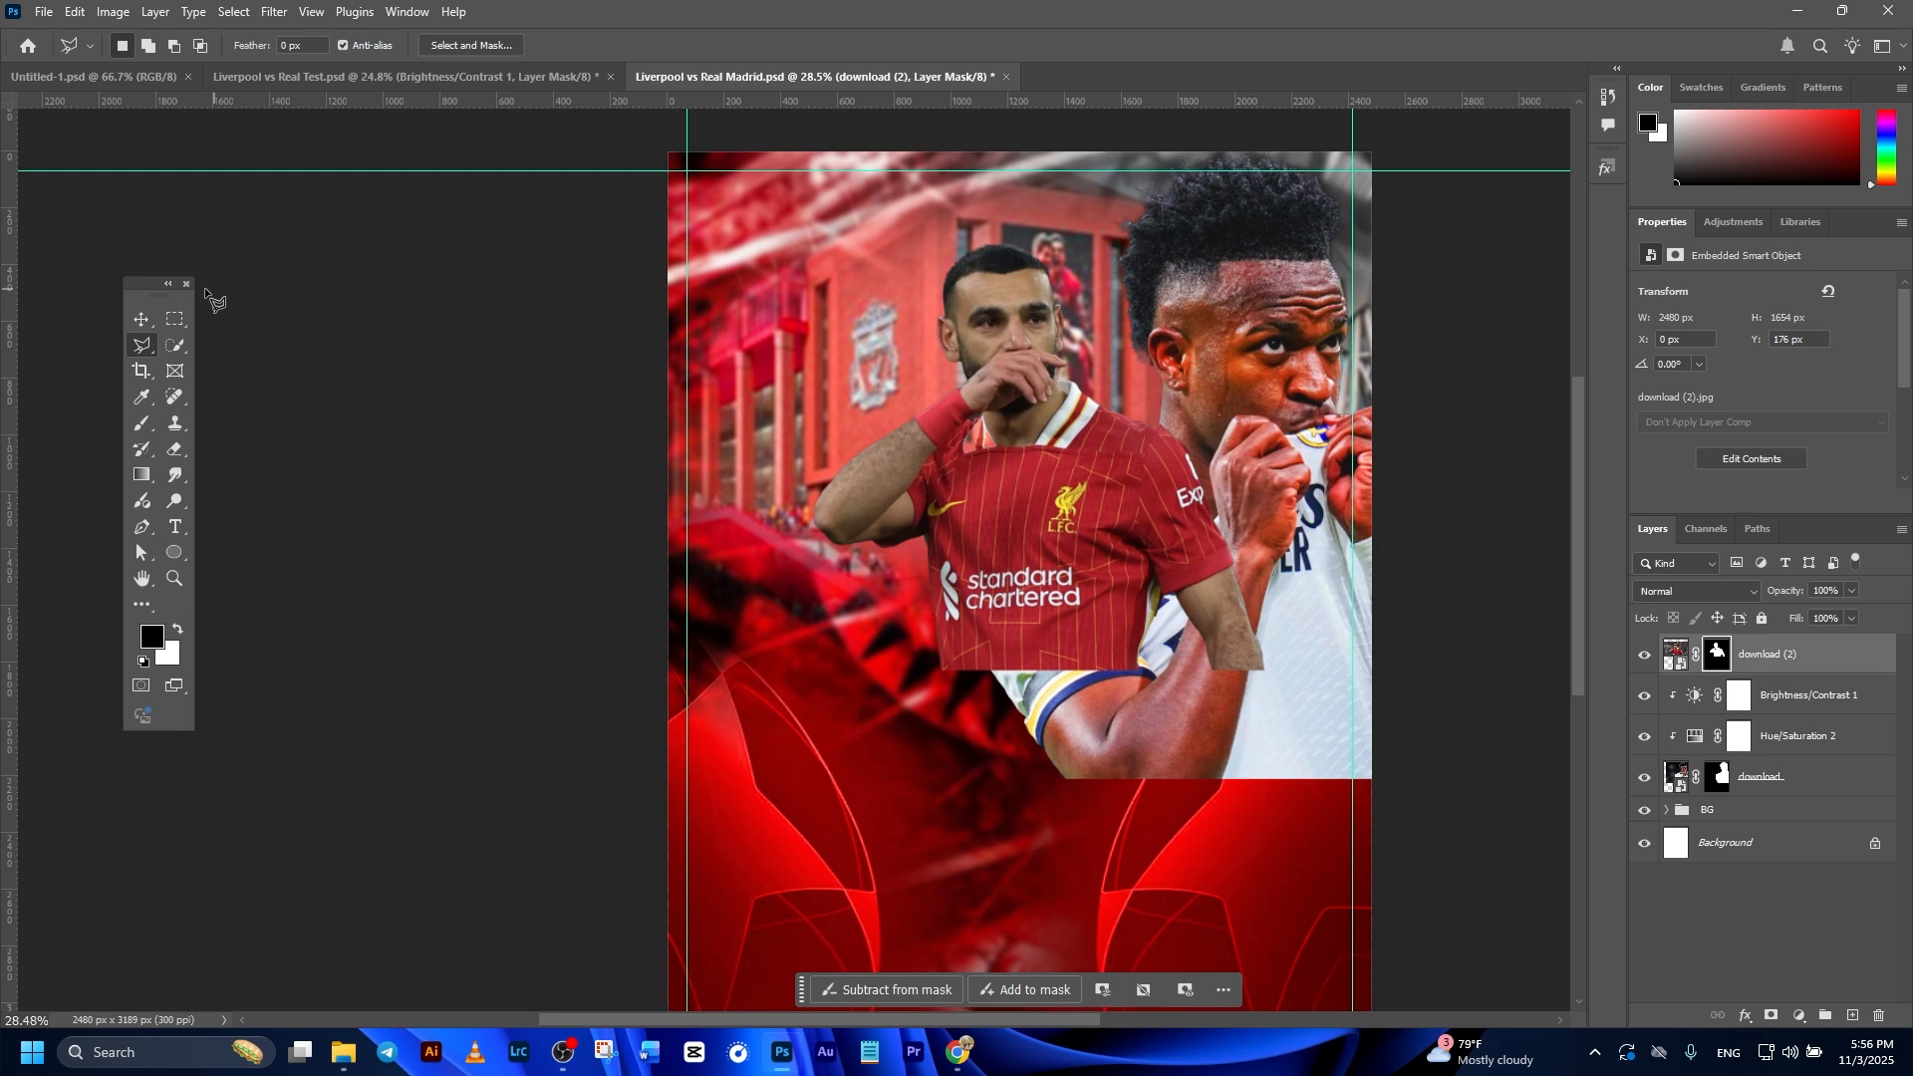
# Move the Liverpool player to the left side of the poster and enlarge the image to about 3975 px wide.
pyautogui.click(150, 319)
pyautogui.click(249, 386)
pyautogui.scroll(-1, 1096, 478)
pyautogui.moveTo(1136, 558); pyautogui.dragTo(914, 481)
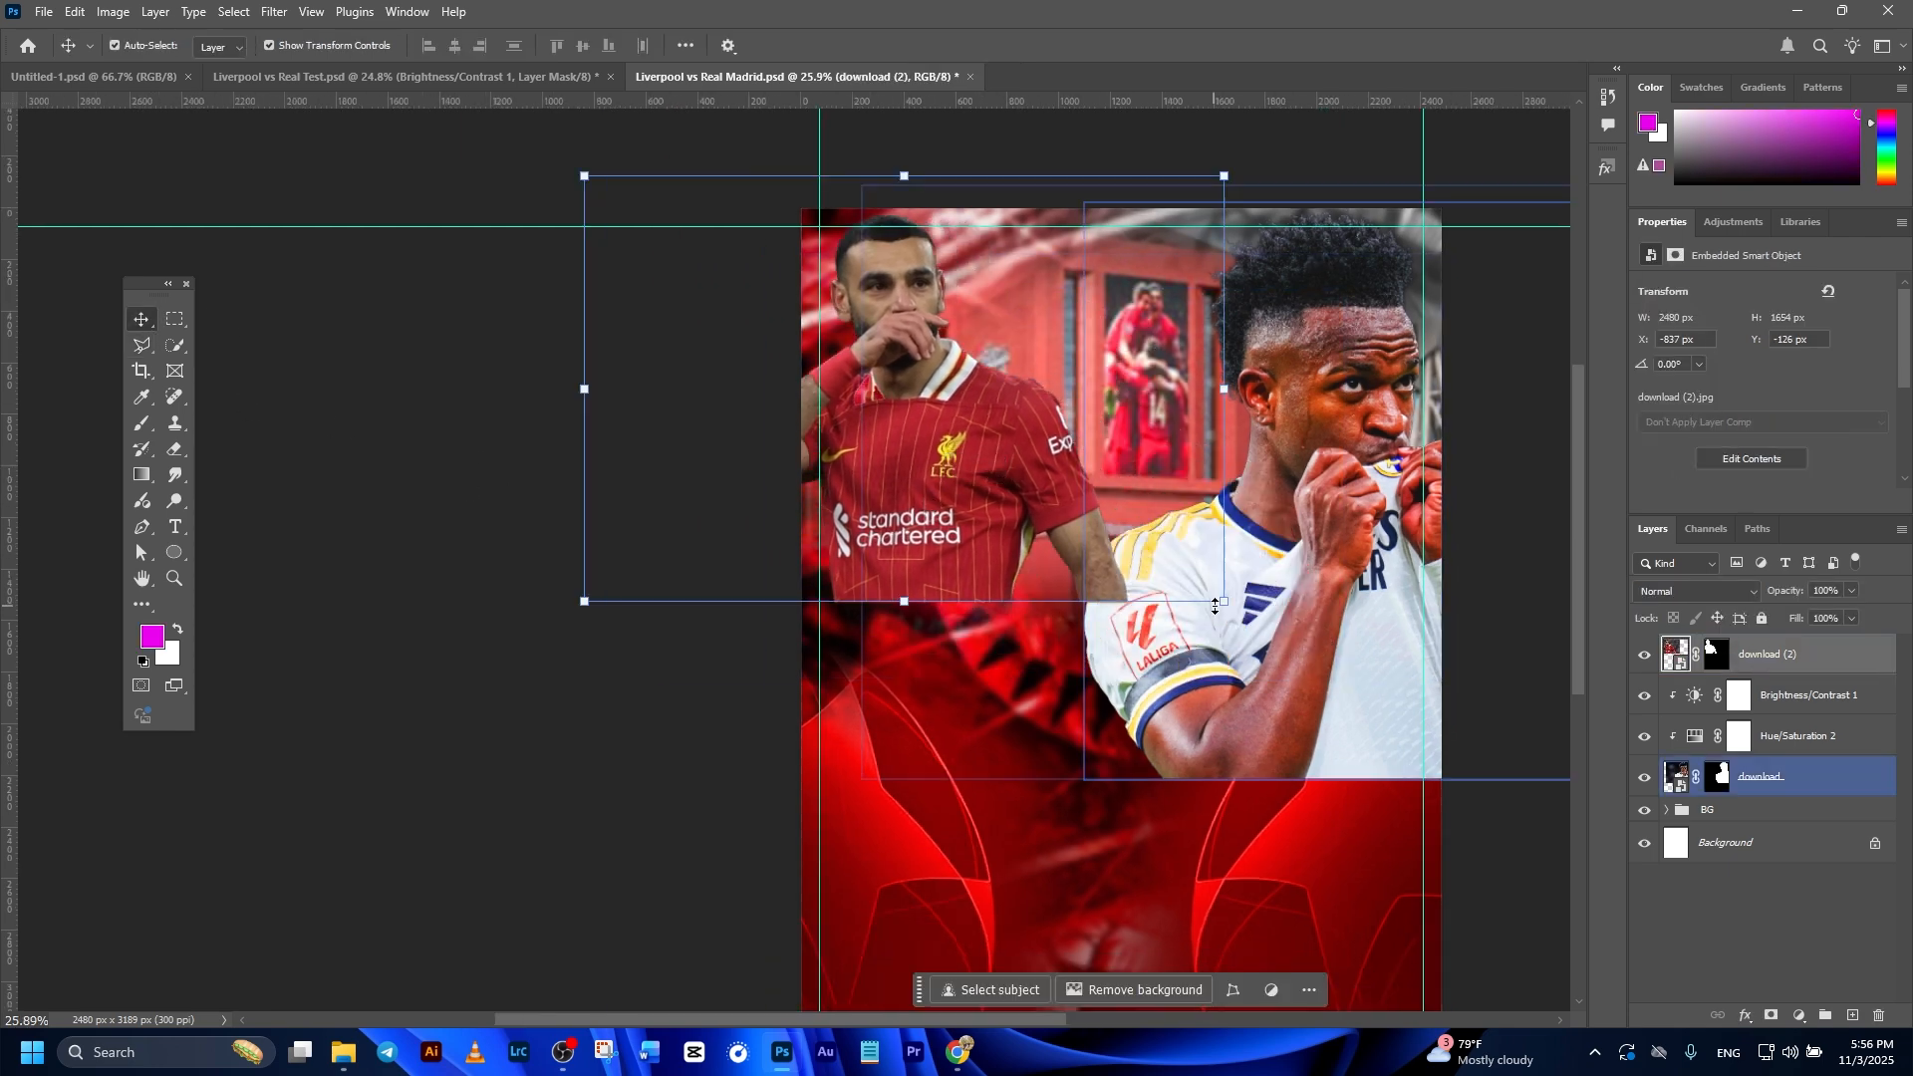
pyautogui.moveTo(1218, 602); pyautogui.dragTo(1457, 761)
pyautogui.moveTo(1035, 612); pyautogui.dragTo(951, 622)
pyautogui.scroll(-2, 951, 622)
pyautogui.moveTo(307, 244); pyautogui.dragTo(278, 205)
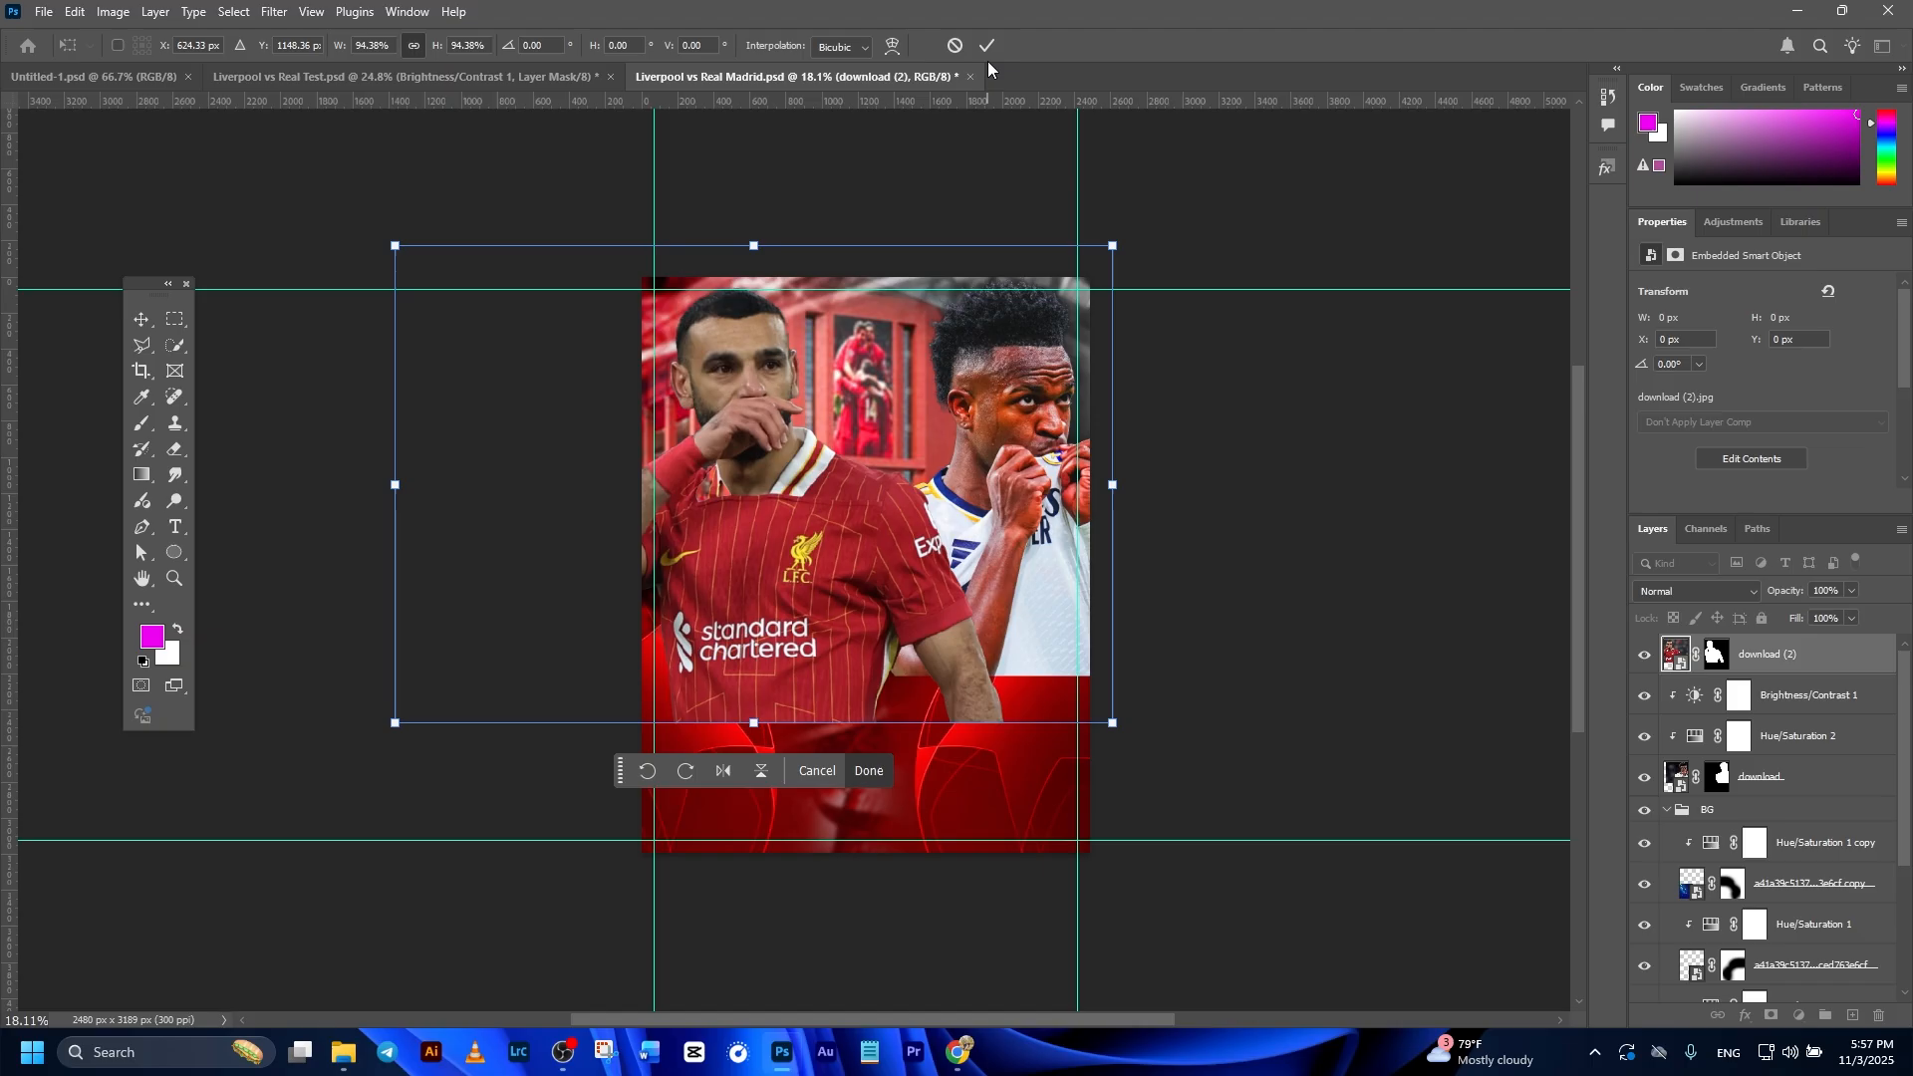
pyautogui.click(986, 45)
# Copy the Real Madrid player's Brightness/Contrast and Hue/Saturation adjustments above the download (2) layer and clip them to the Liverpool player.
pyautogui.click(1299, 475)
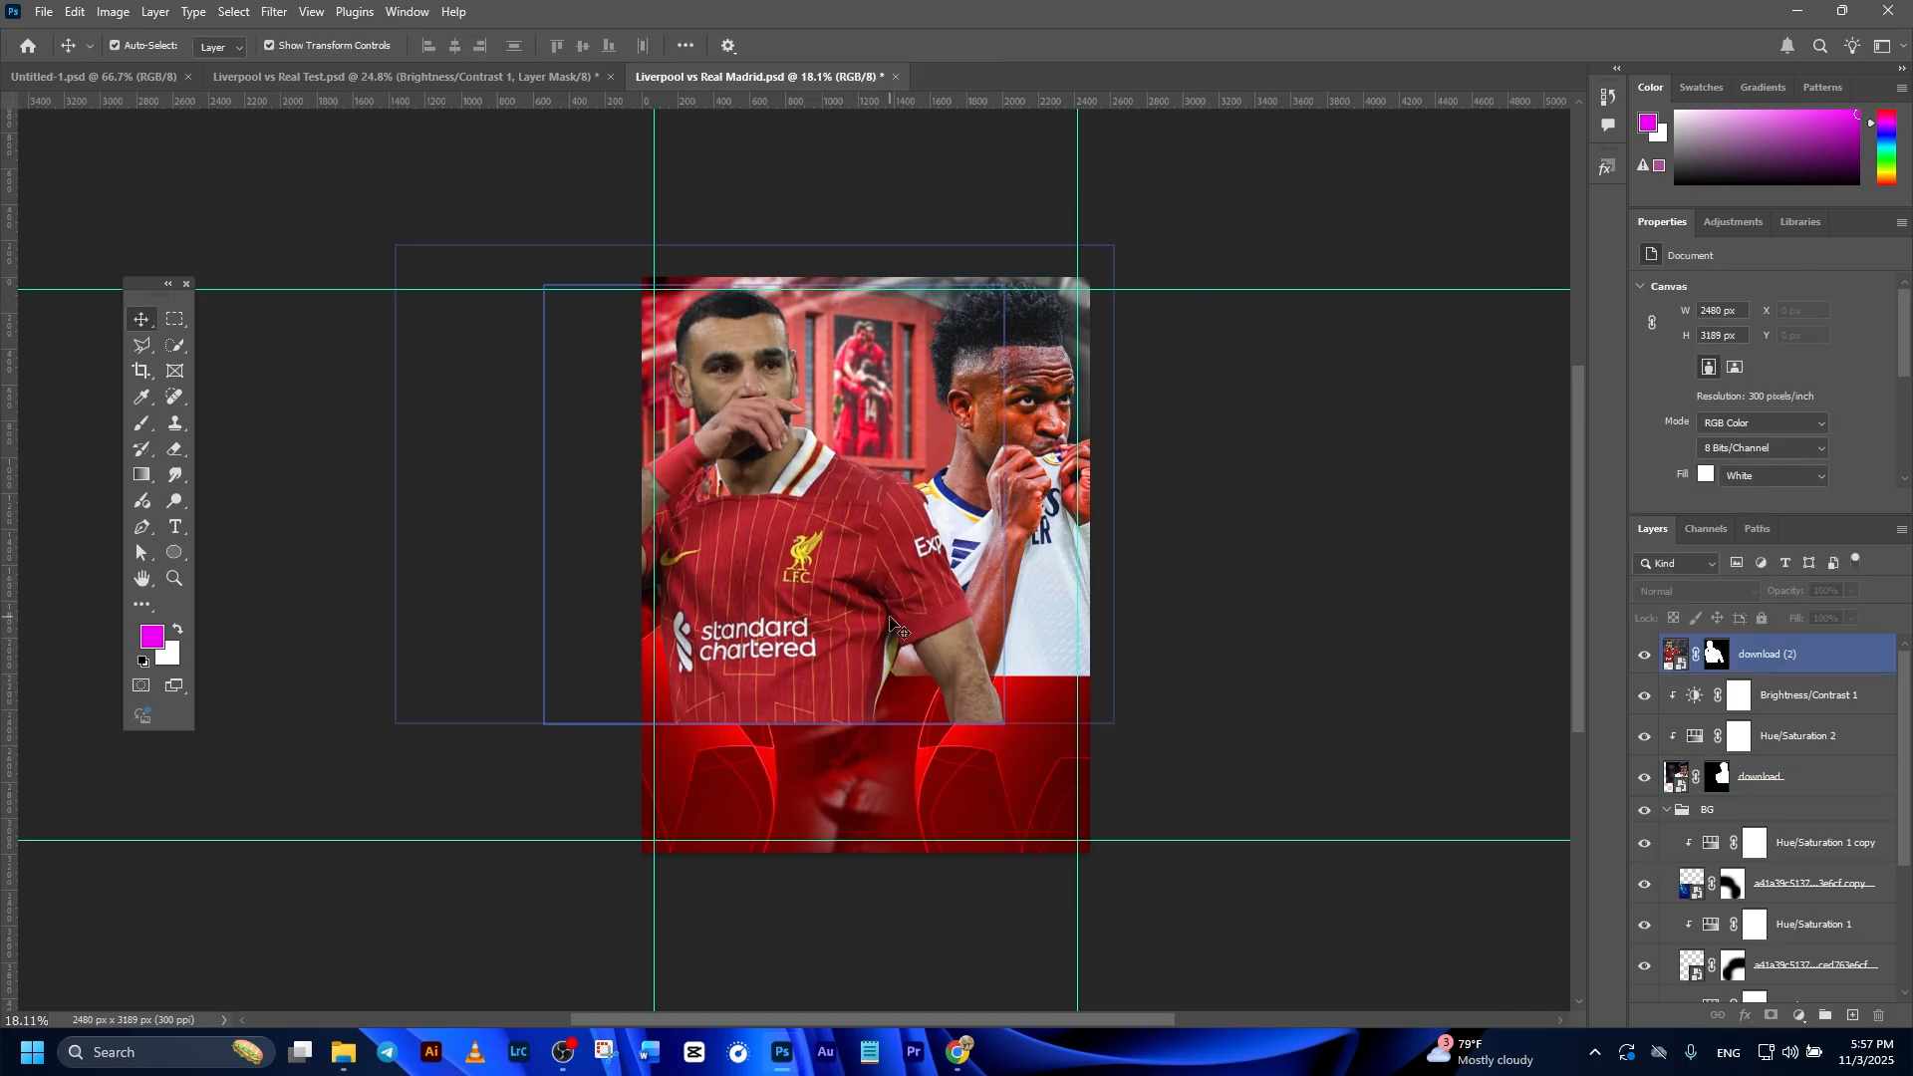
pyautogui.click(794, 535)
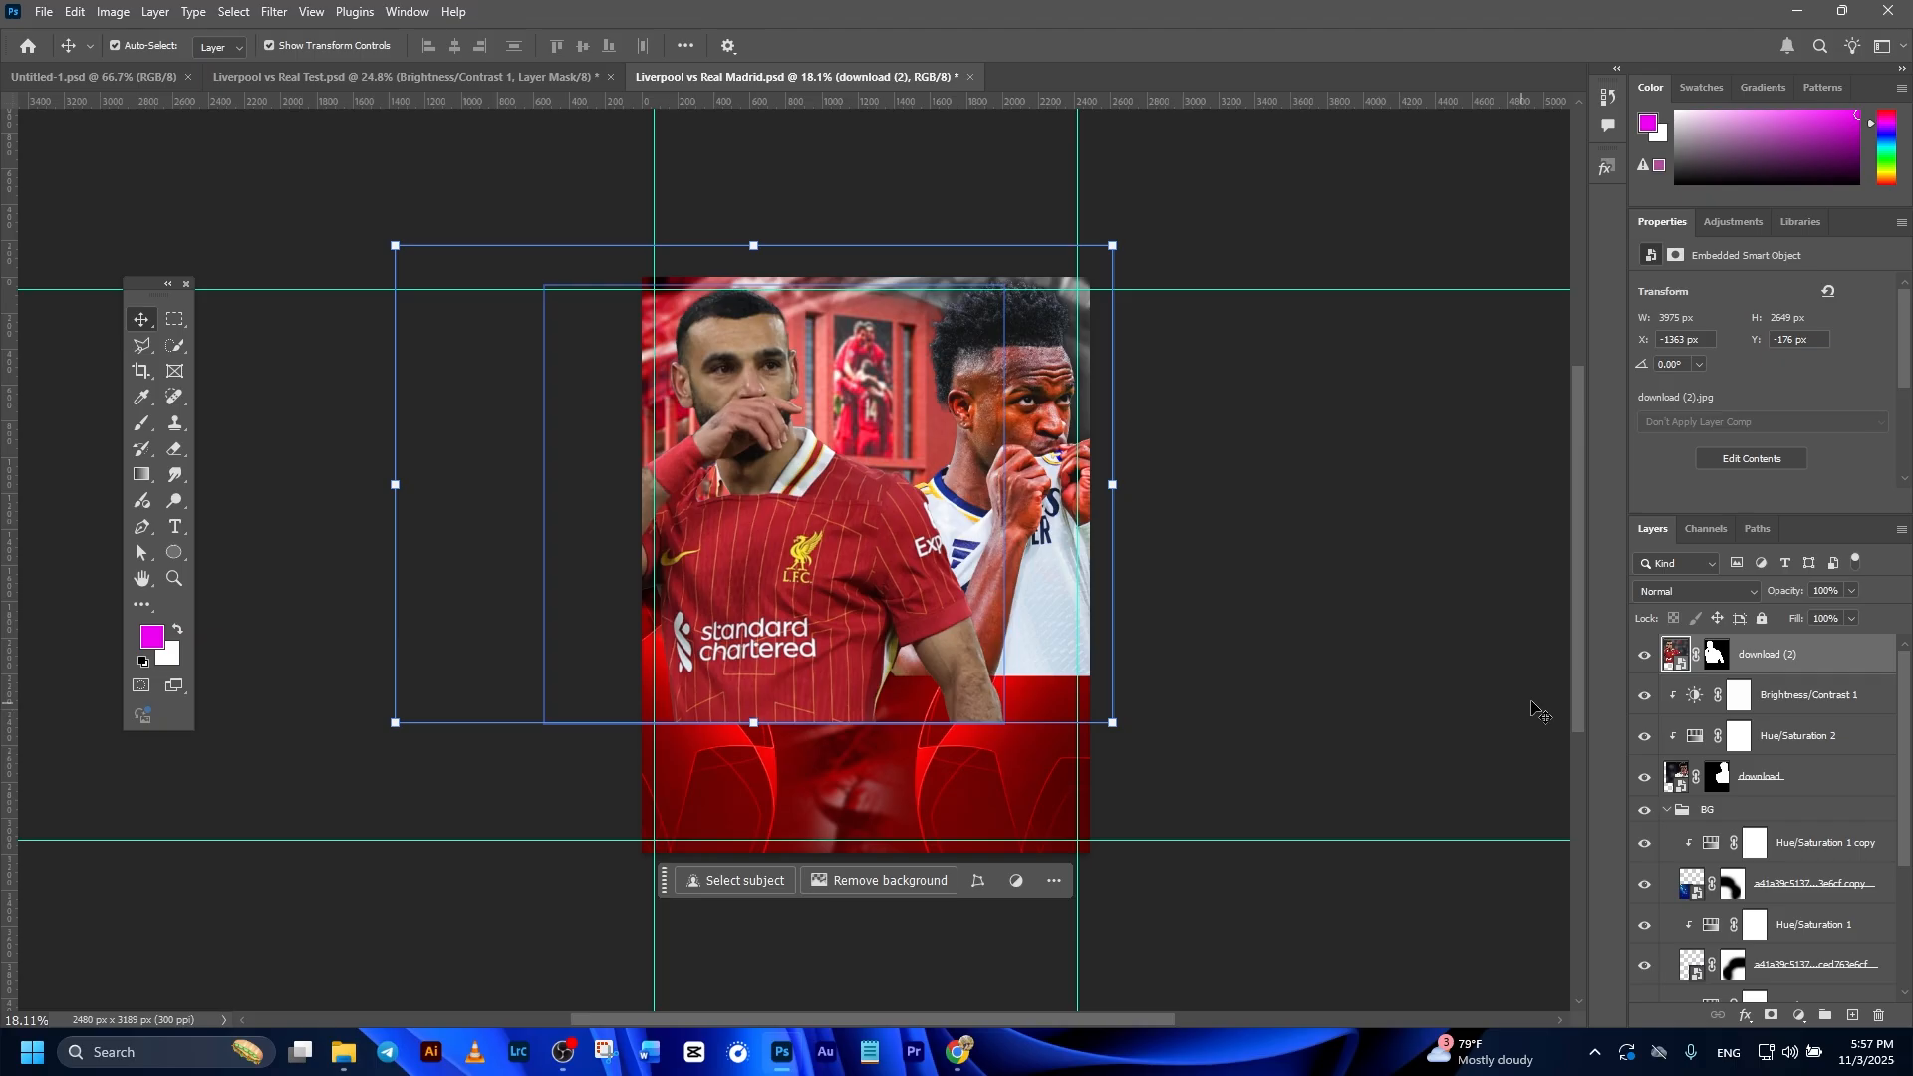
pyautogui.click(1784, 696)
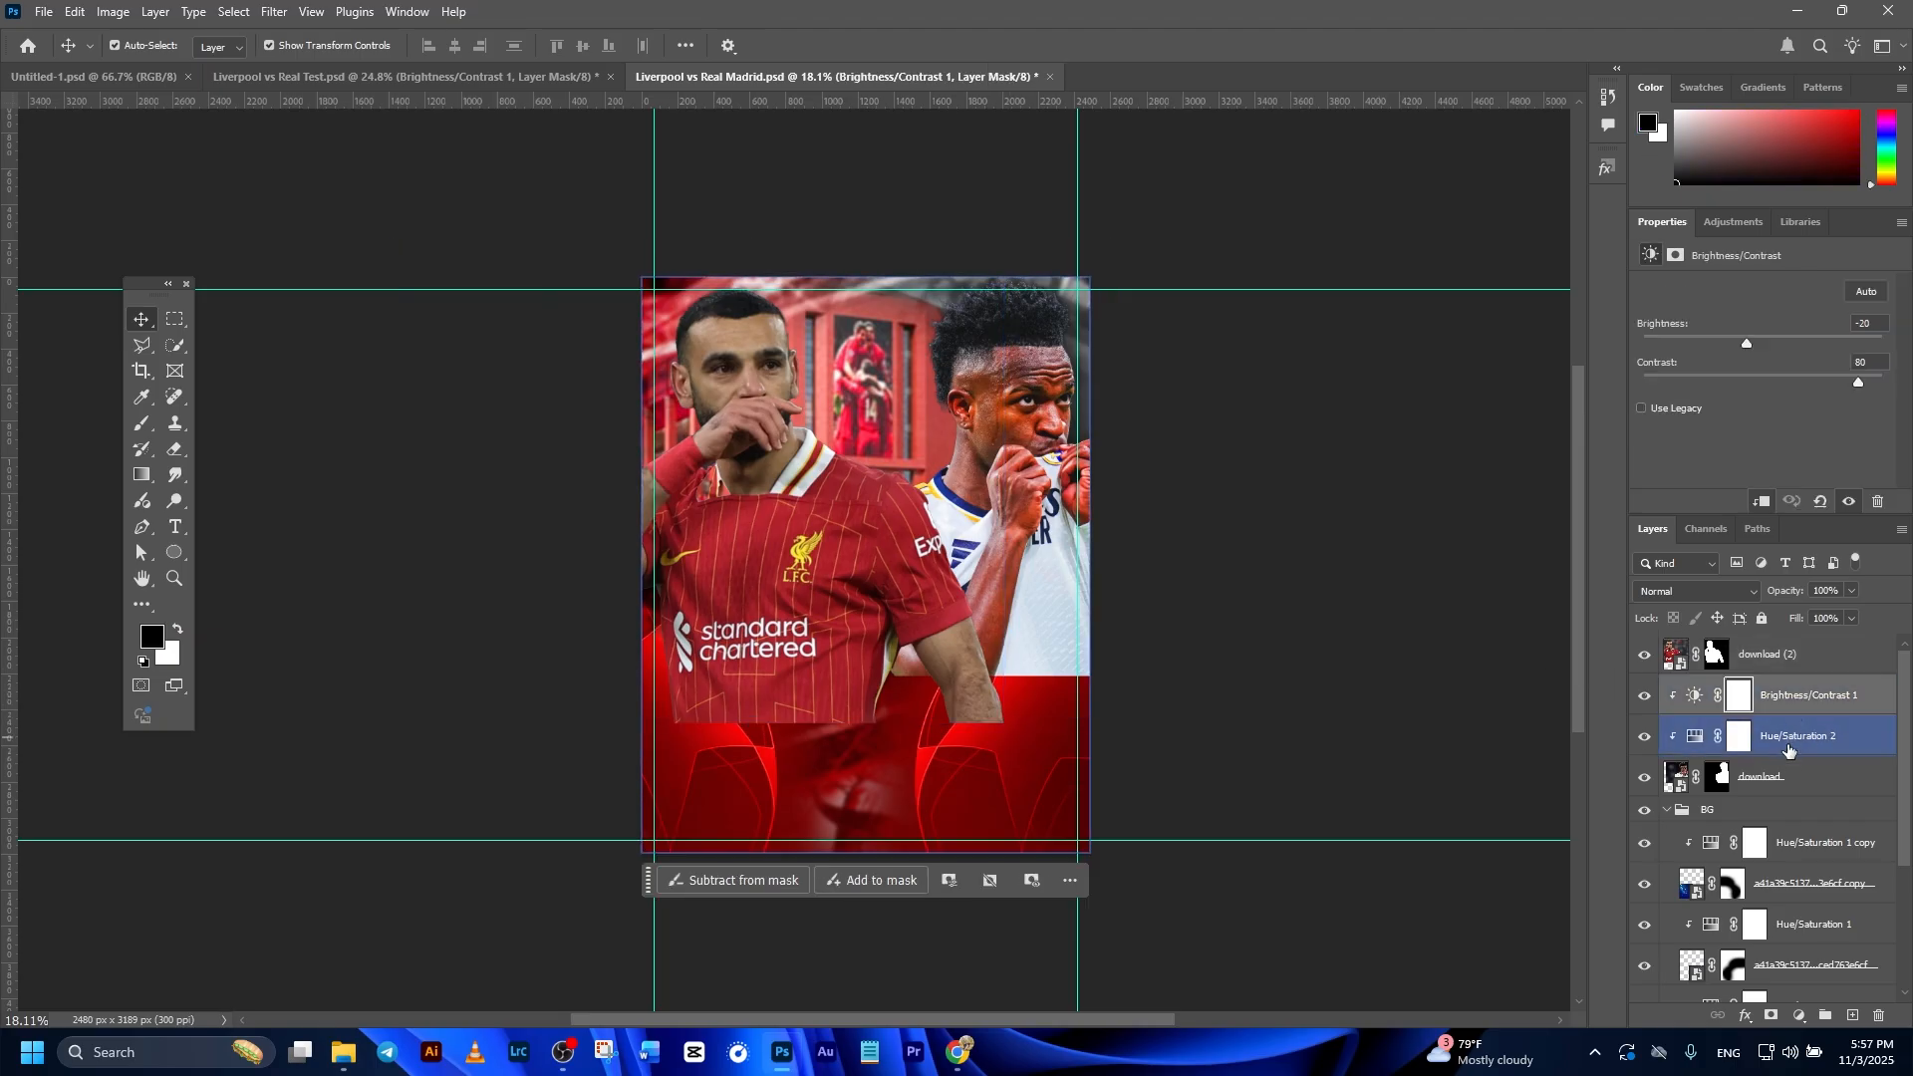
pyautogui.keyDown('shift'); pyautogui.click(1788, 752); pyautogui.keyUp('shift')
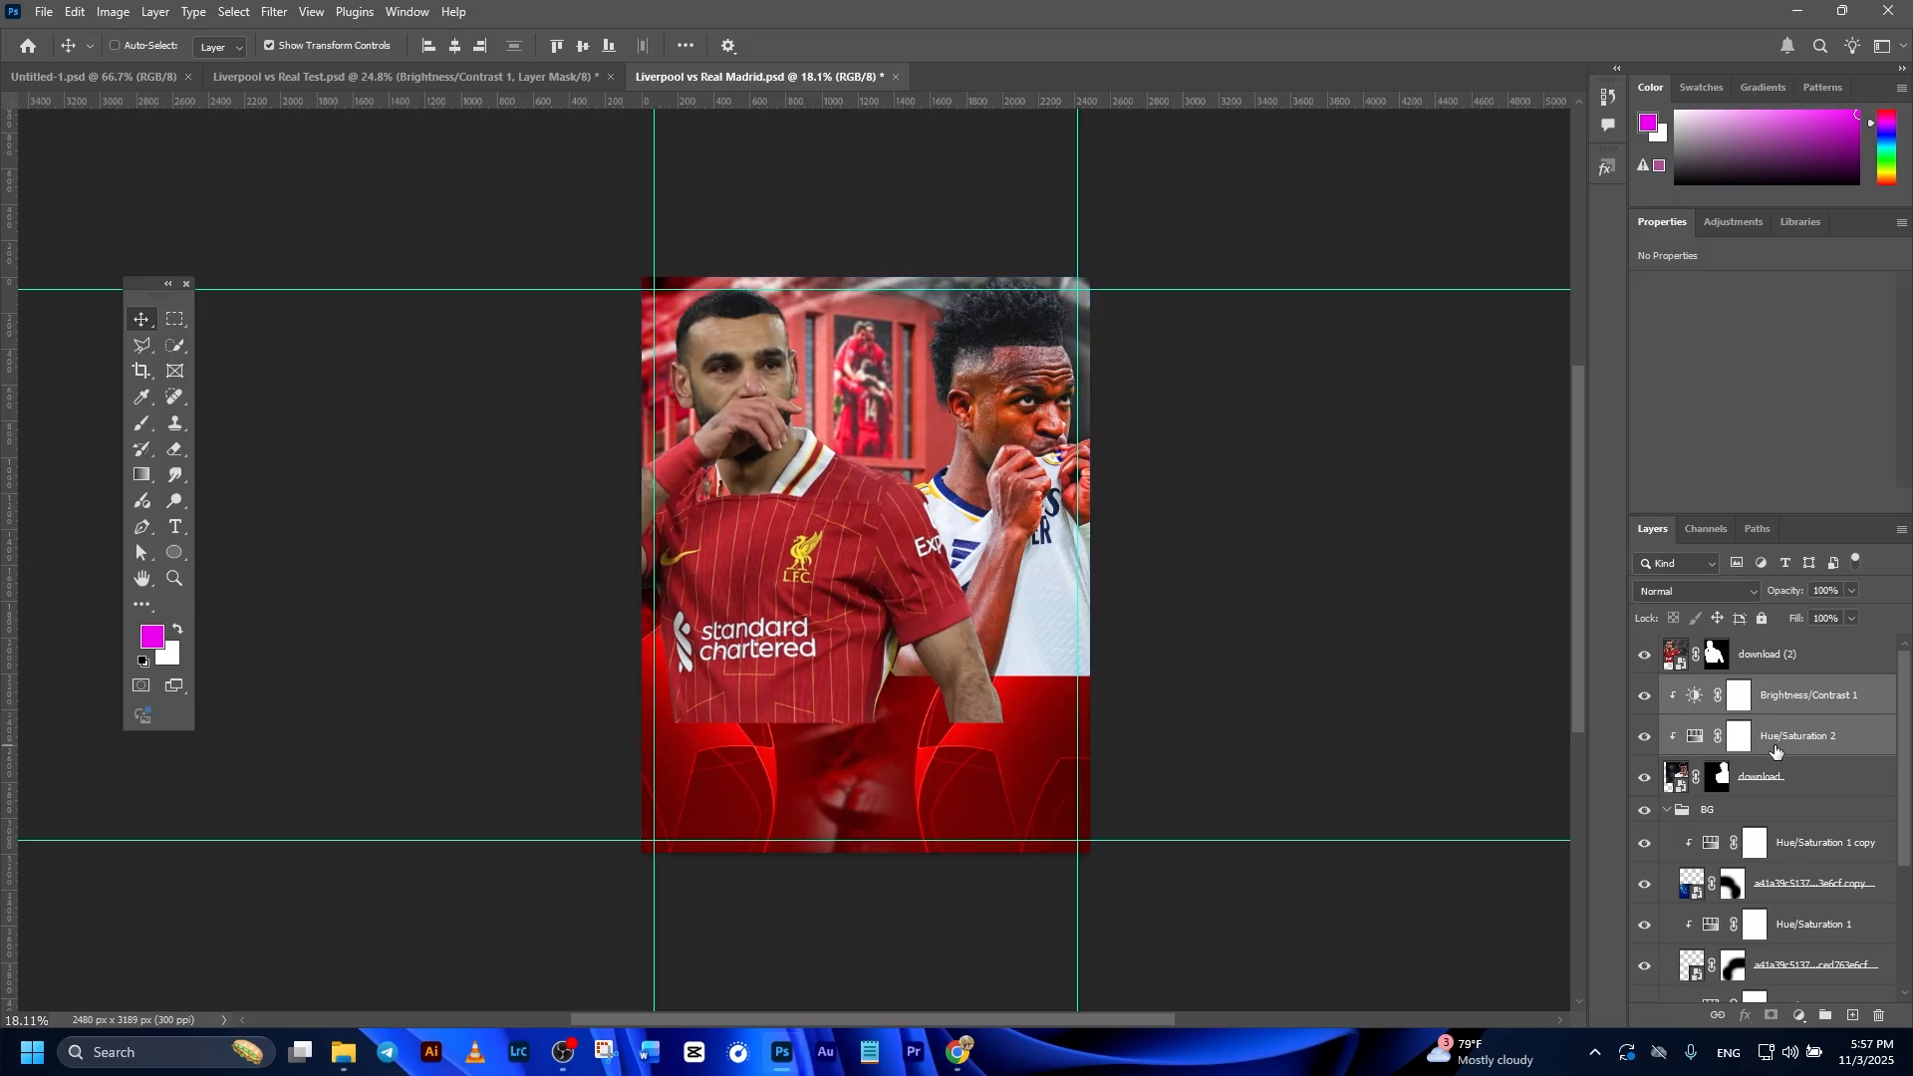
pyautogui.click(1791, 654)
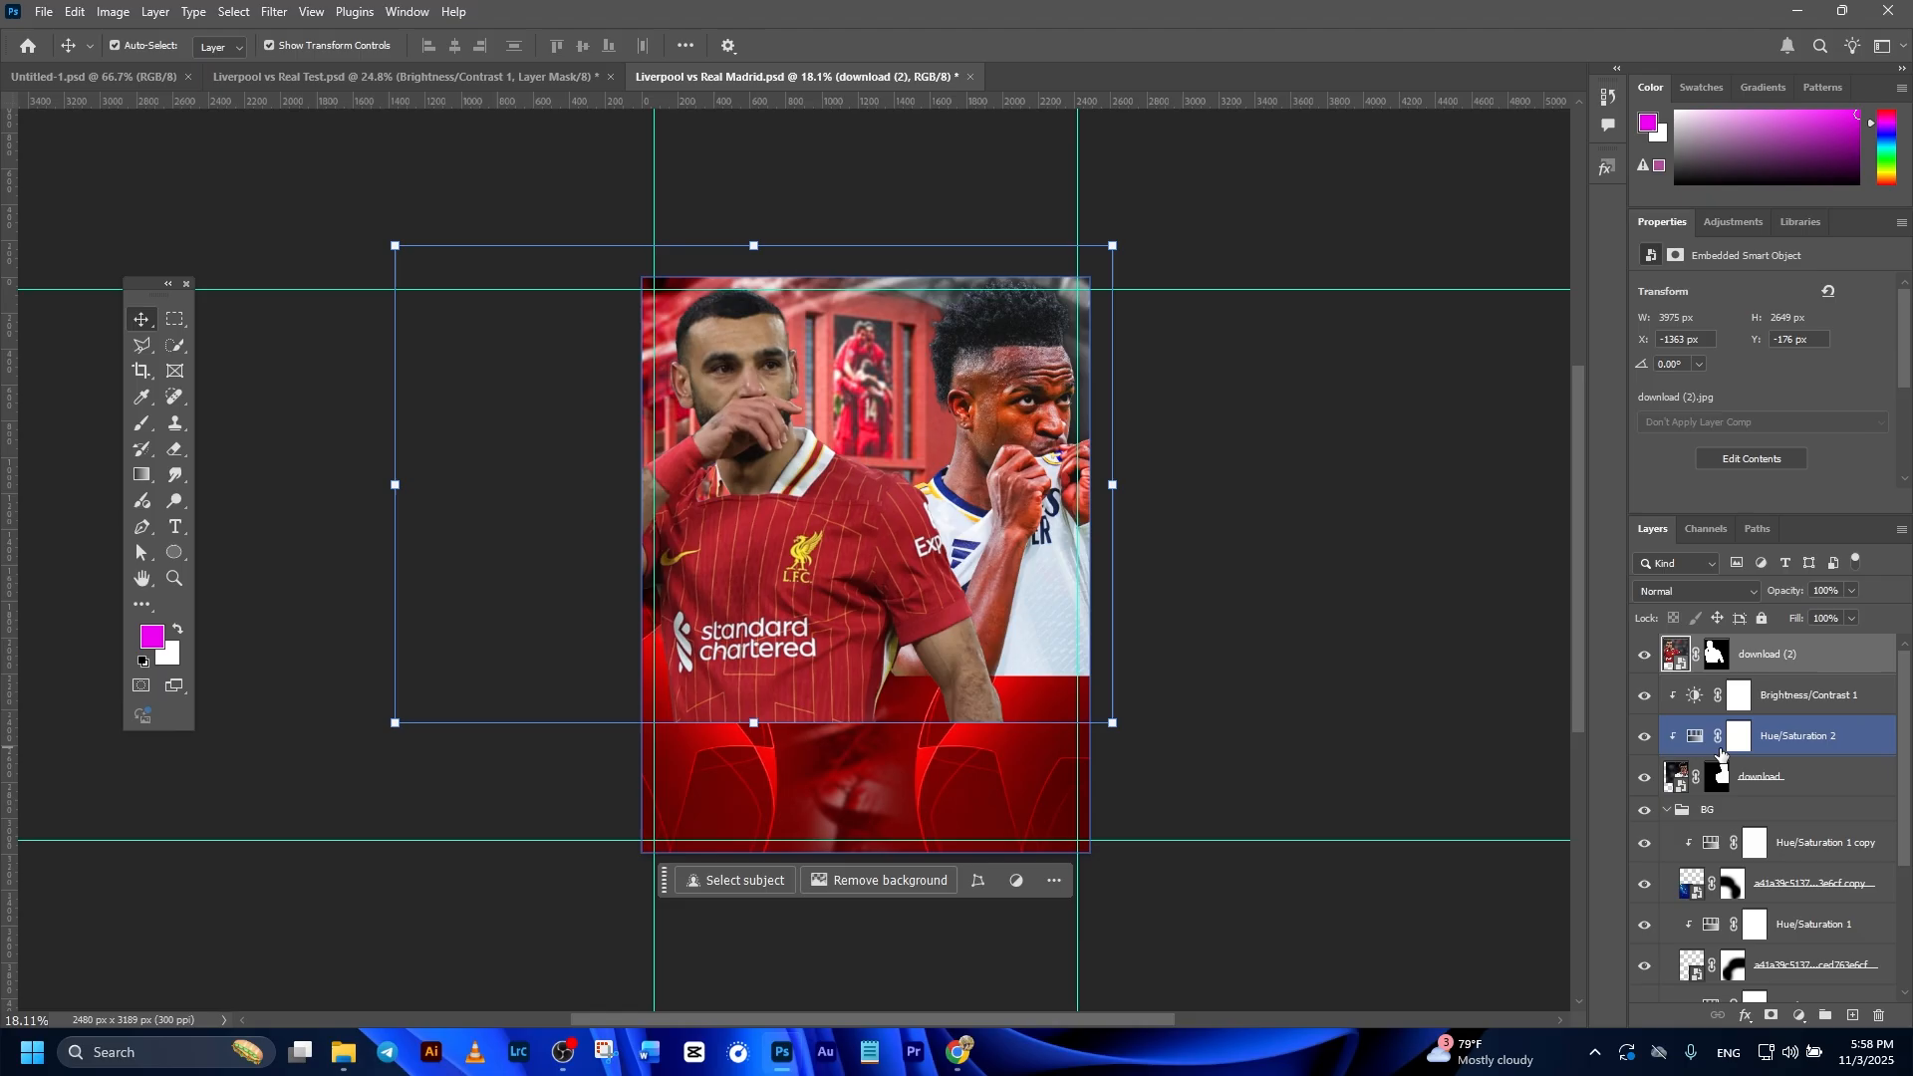
pyautogui.hotkey('ctrl', 'v')
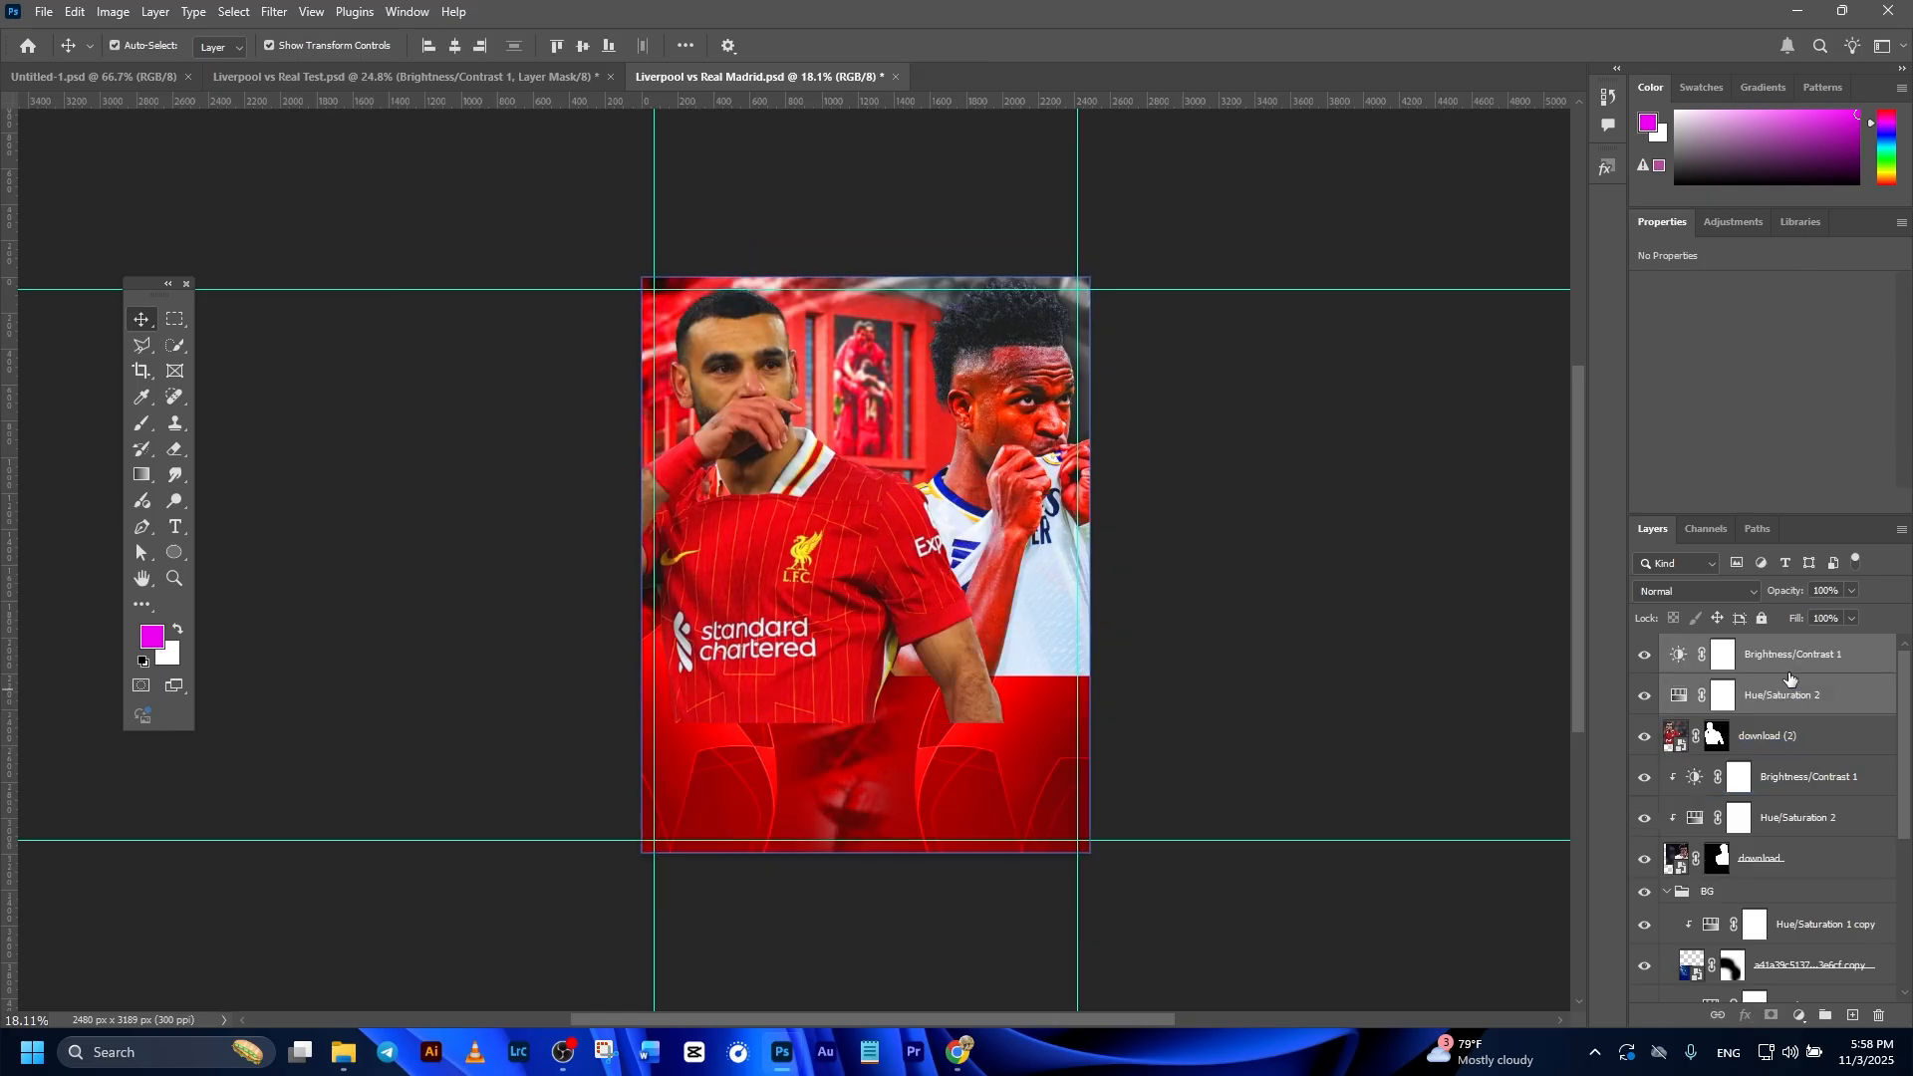
pyautogui.rightClick(1784, 690)
pyautogui.click(1815, 646)
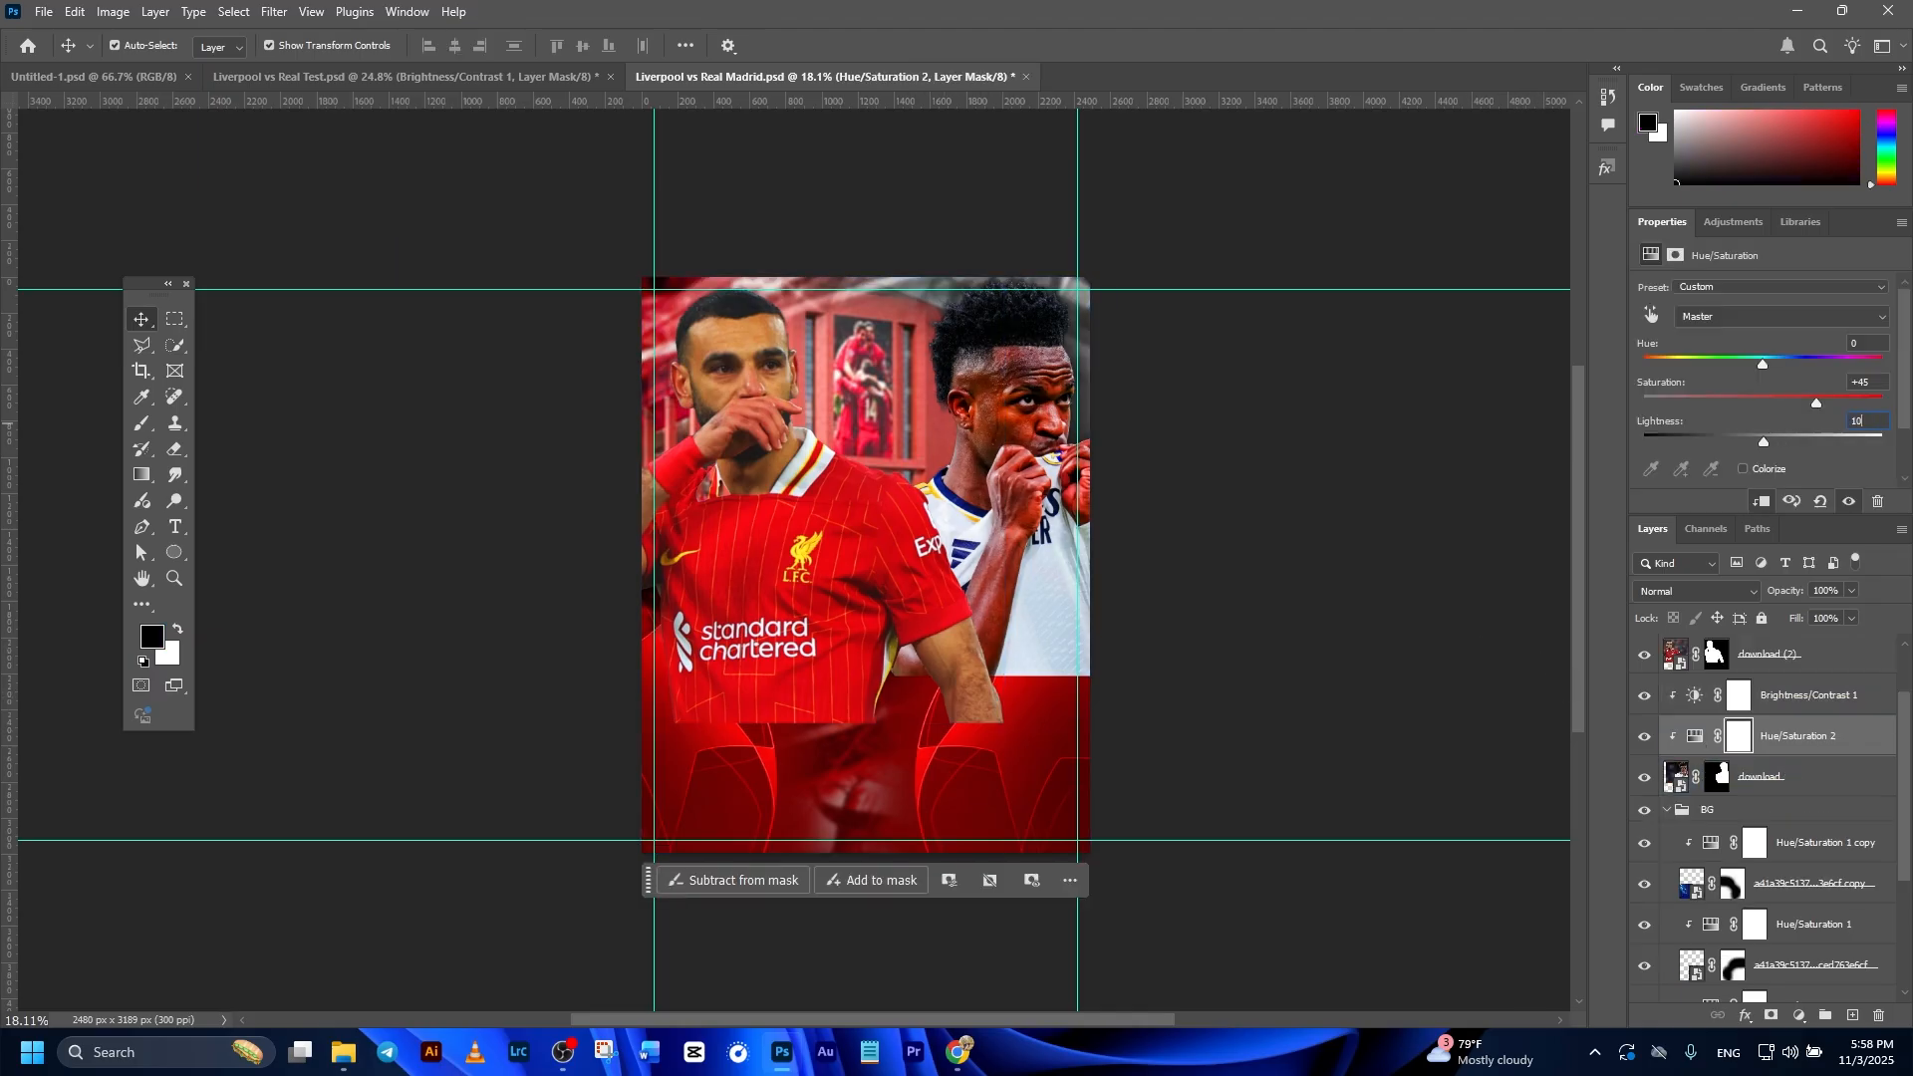
# Set the lightness of the Real Madrid player's Hue/Saturation adjustment to 10 and the saturation of the Liverpool player's copy to 34.
pyautogui.moveTo(1762, 440); pyautogui.dragTo(1775, 440)
pyautogui.click(1332, 405)
pyautogui.click(774, 541)
pyautogui.scroll(2, 1751, 726)
pyautogui.click(1762, 697)
pyautogui.click(1878, 379)
pyautogui.write('34')
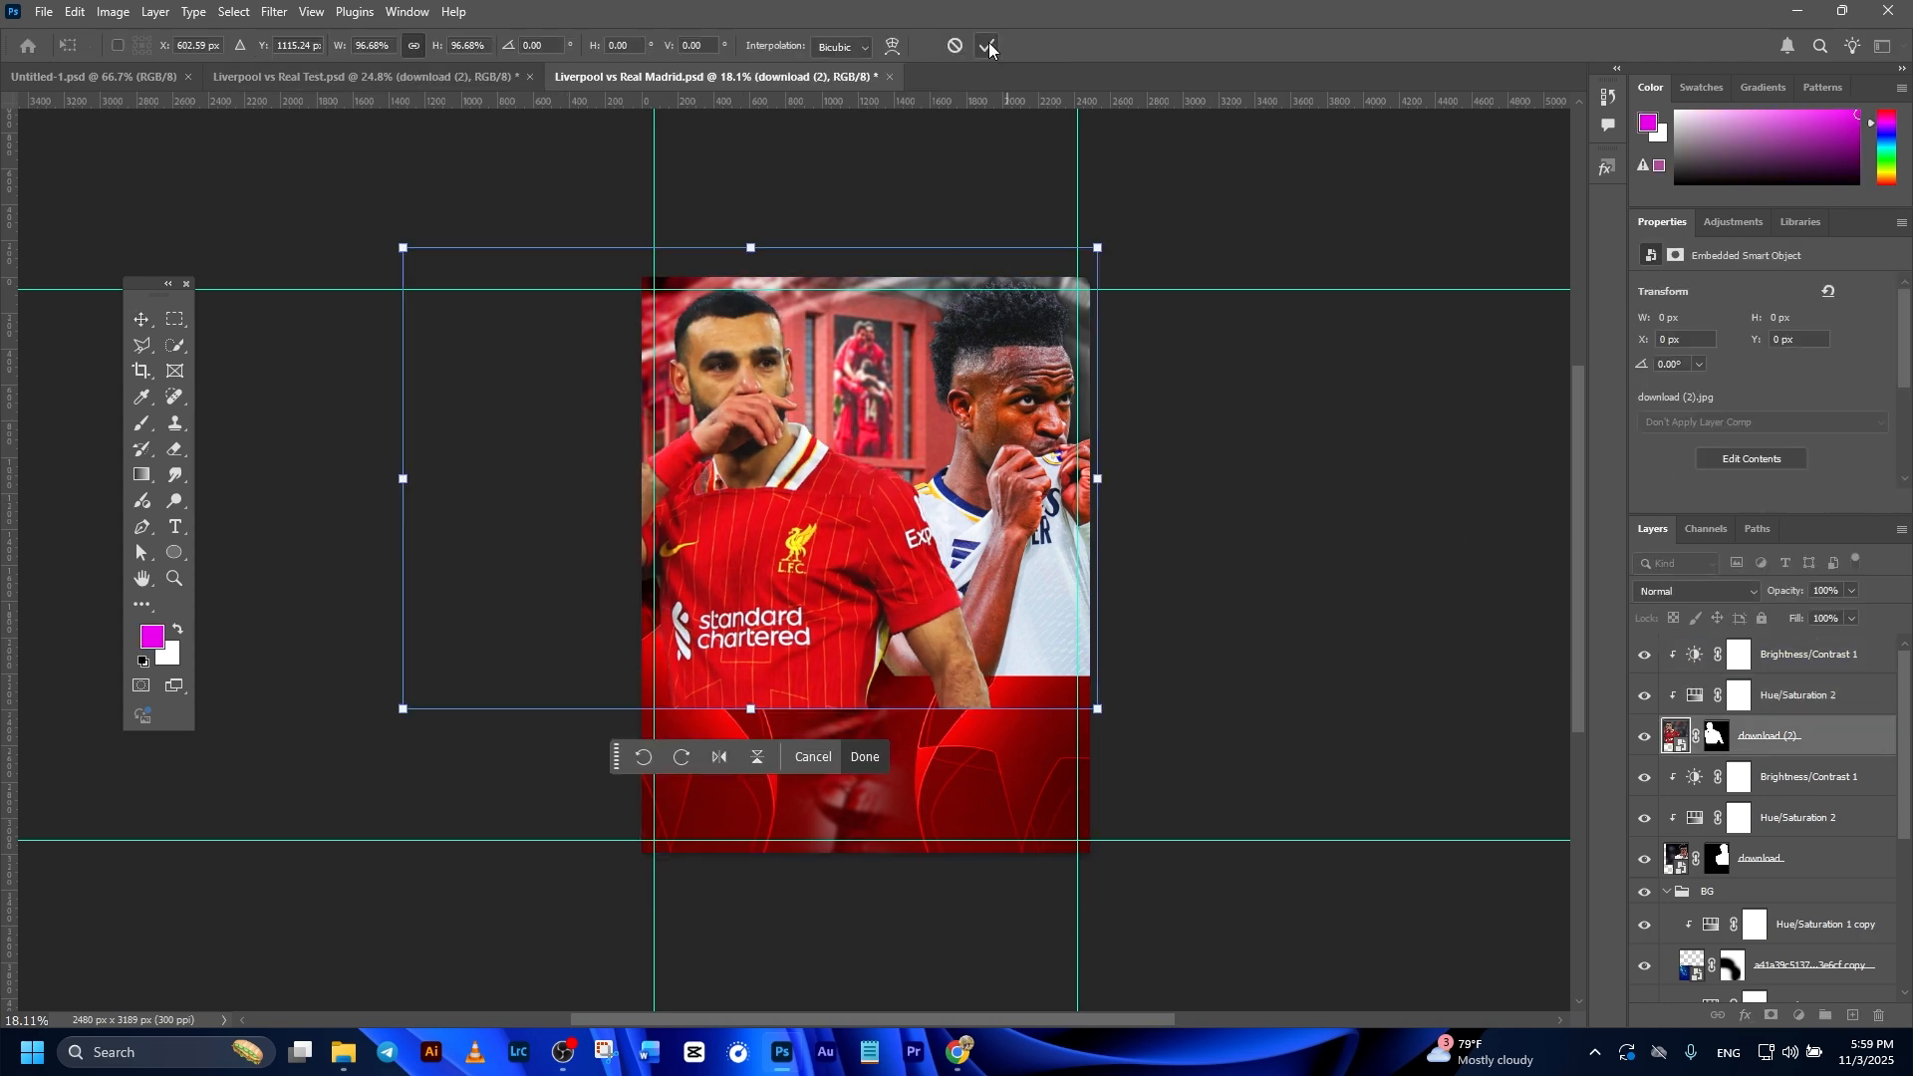
# Scale the Liverpool player in download (2) down to about 96.7%.
pyautogui.click(990, 45)
pyautogui.click(1305, 508)
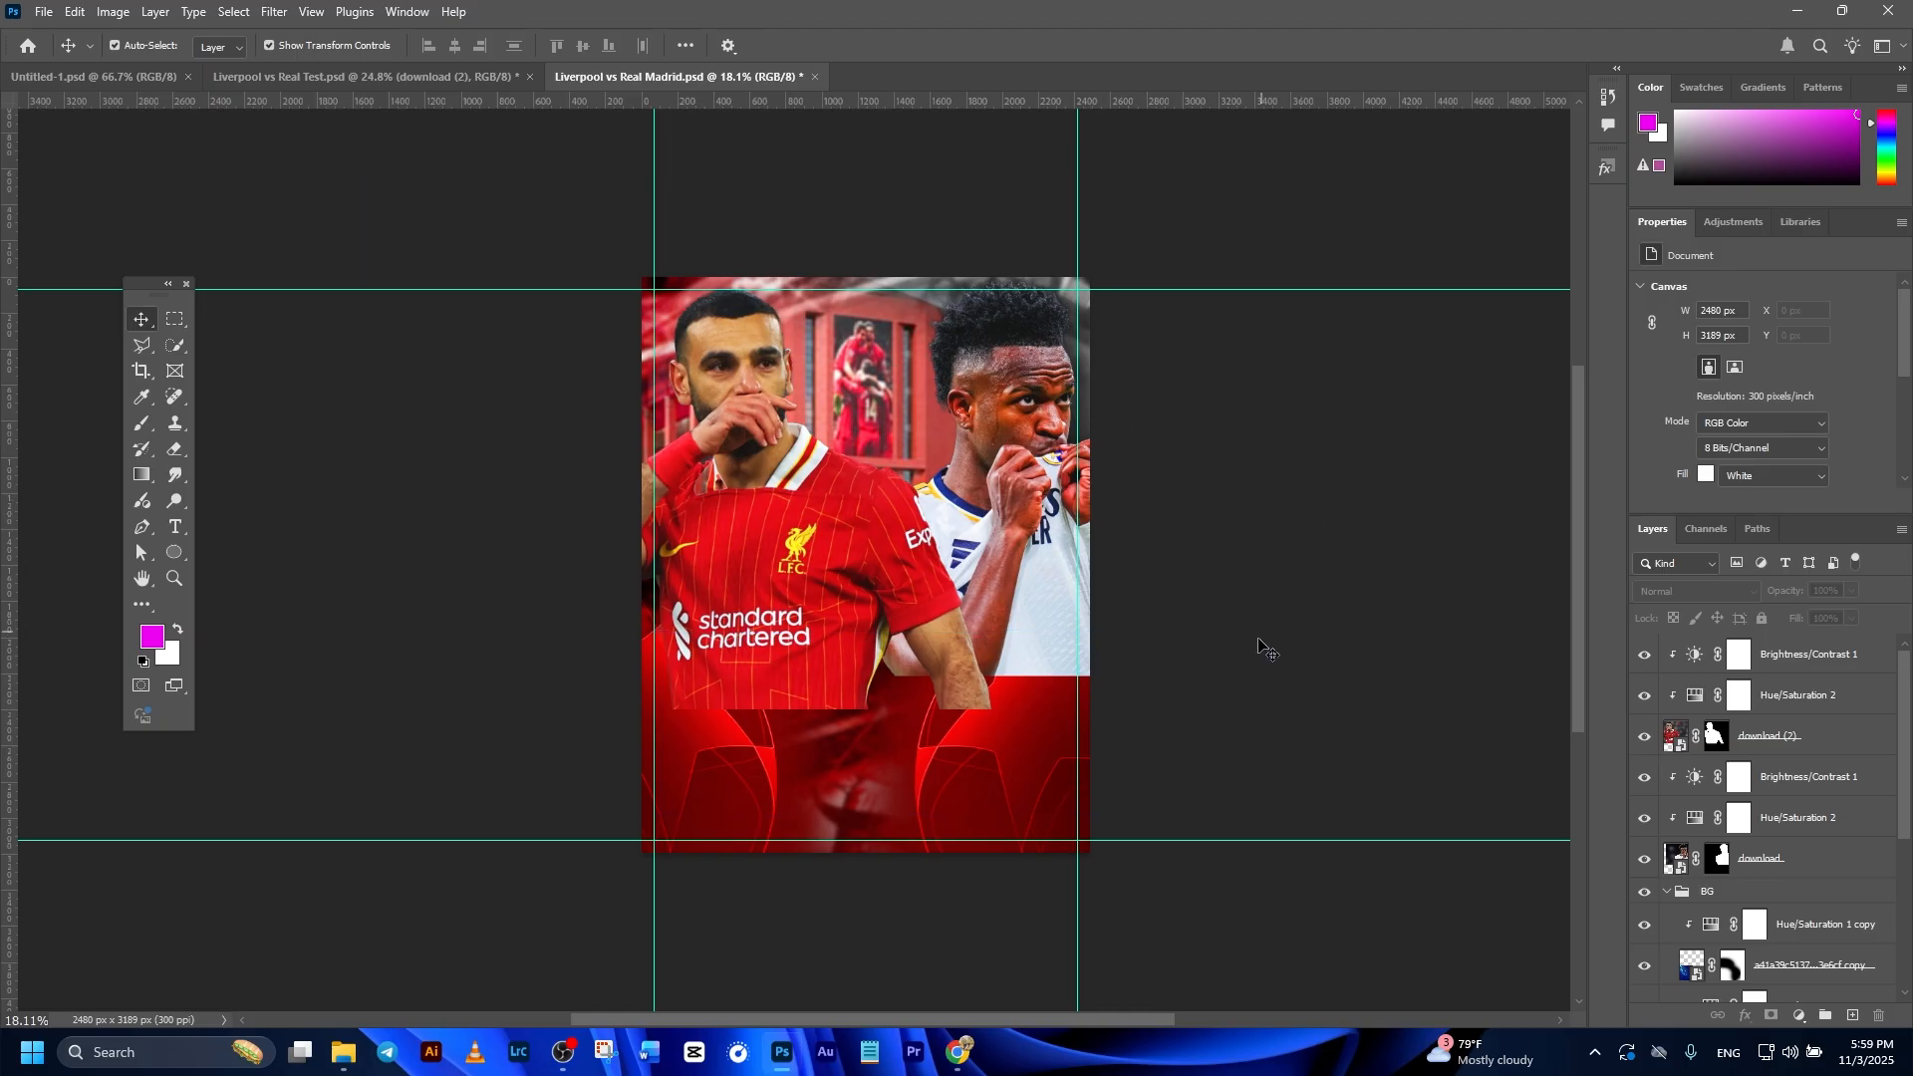
# Place download (8).jpg from New folder (3) above the other layers and mask it with the subject selection to cut out the player.
pyautogui.click(343, 1053)
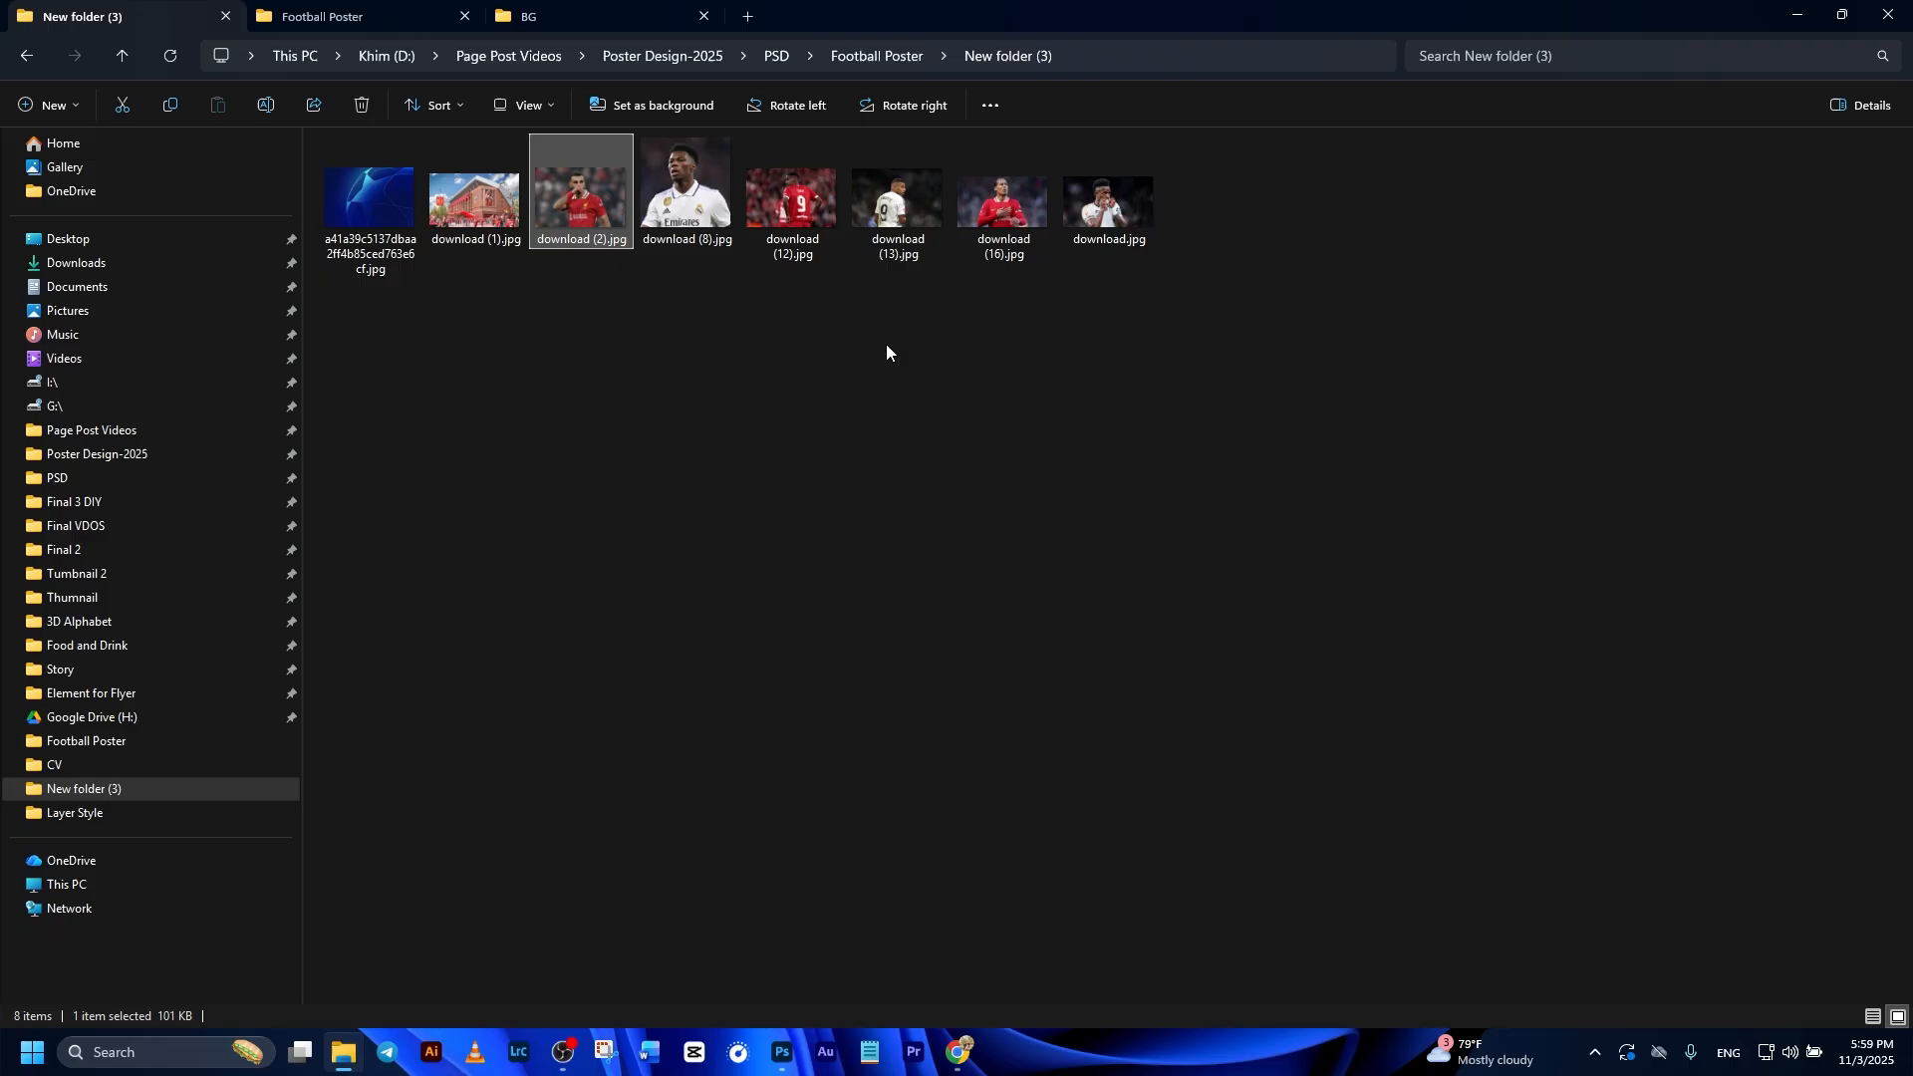
pyautogui.click(698, 204)
pyautogui.moveTo(698, 204); pyautogui.dragTo(874, 642)
pyautogui.click(988, 45)
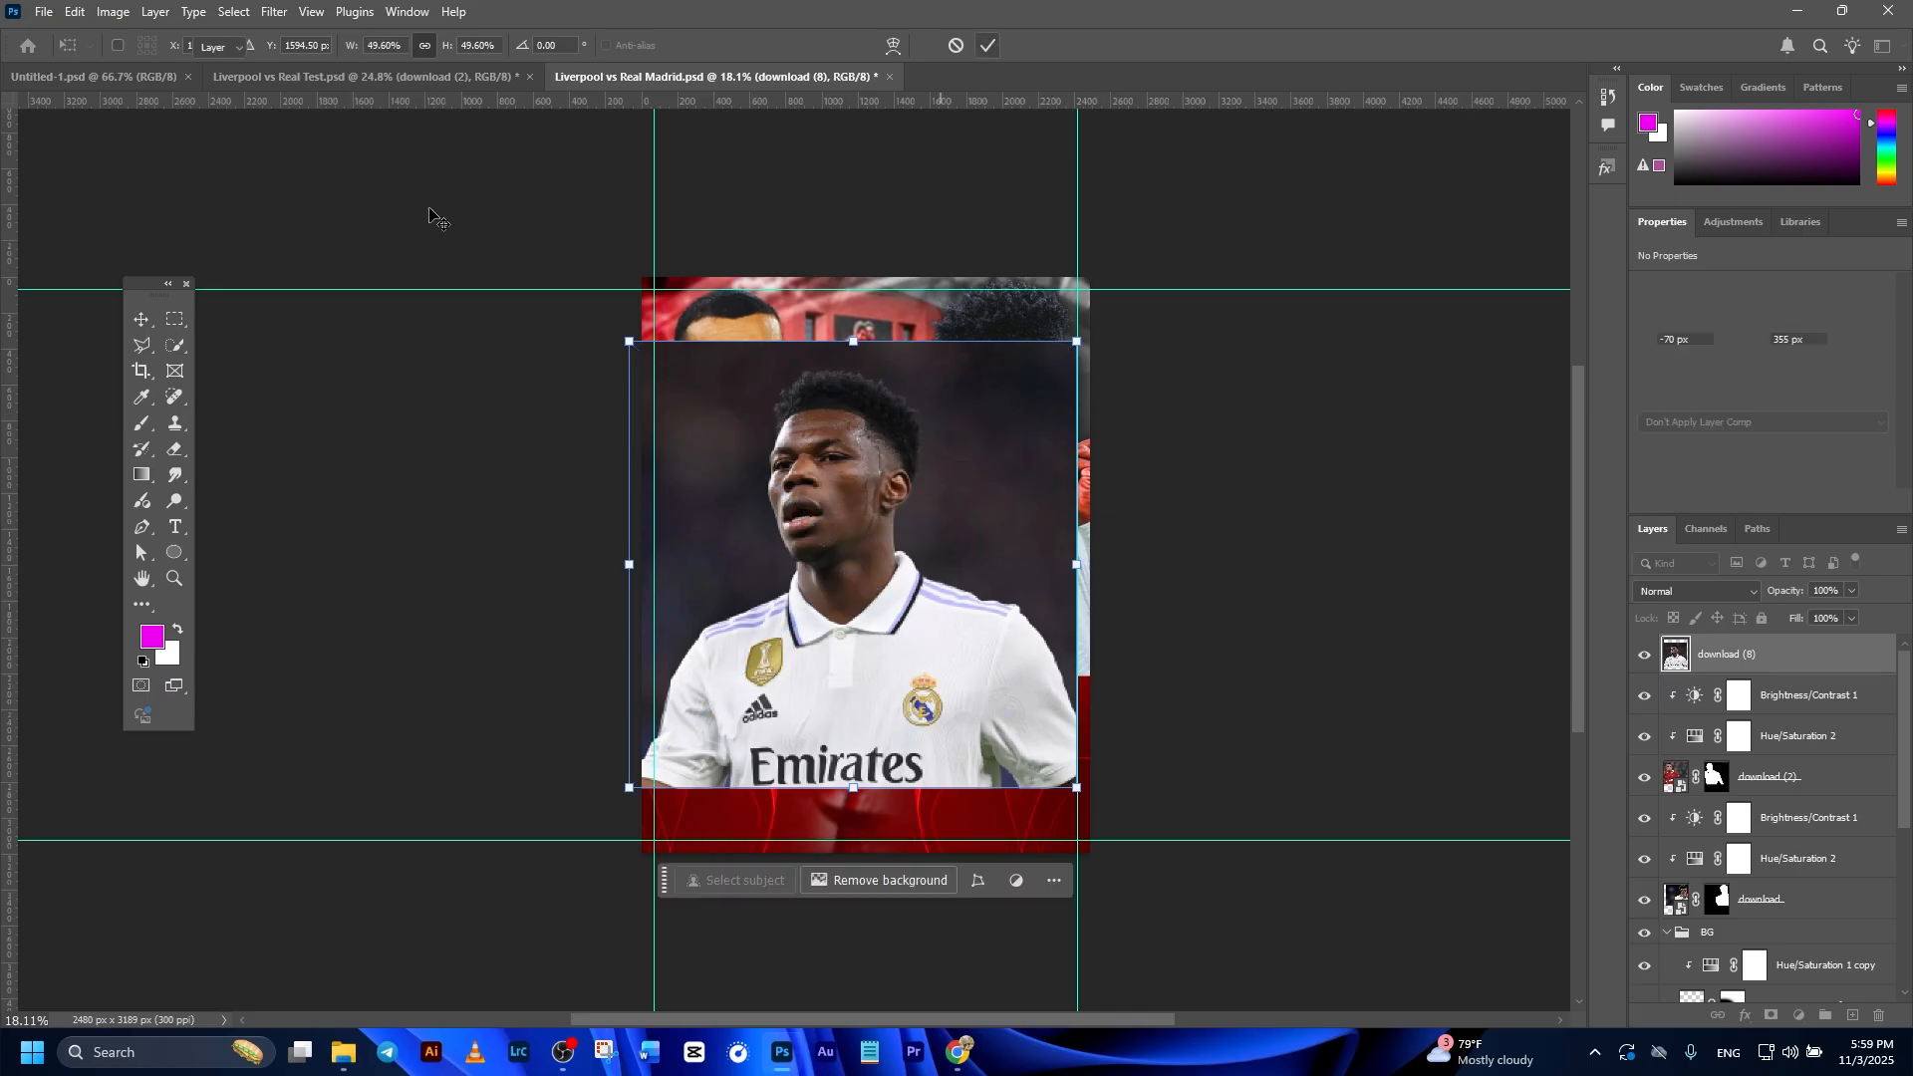
pyautogui.click(774, 885)
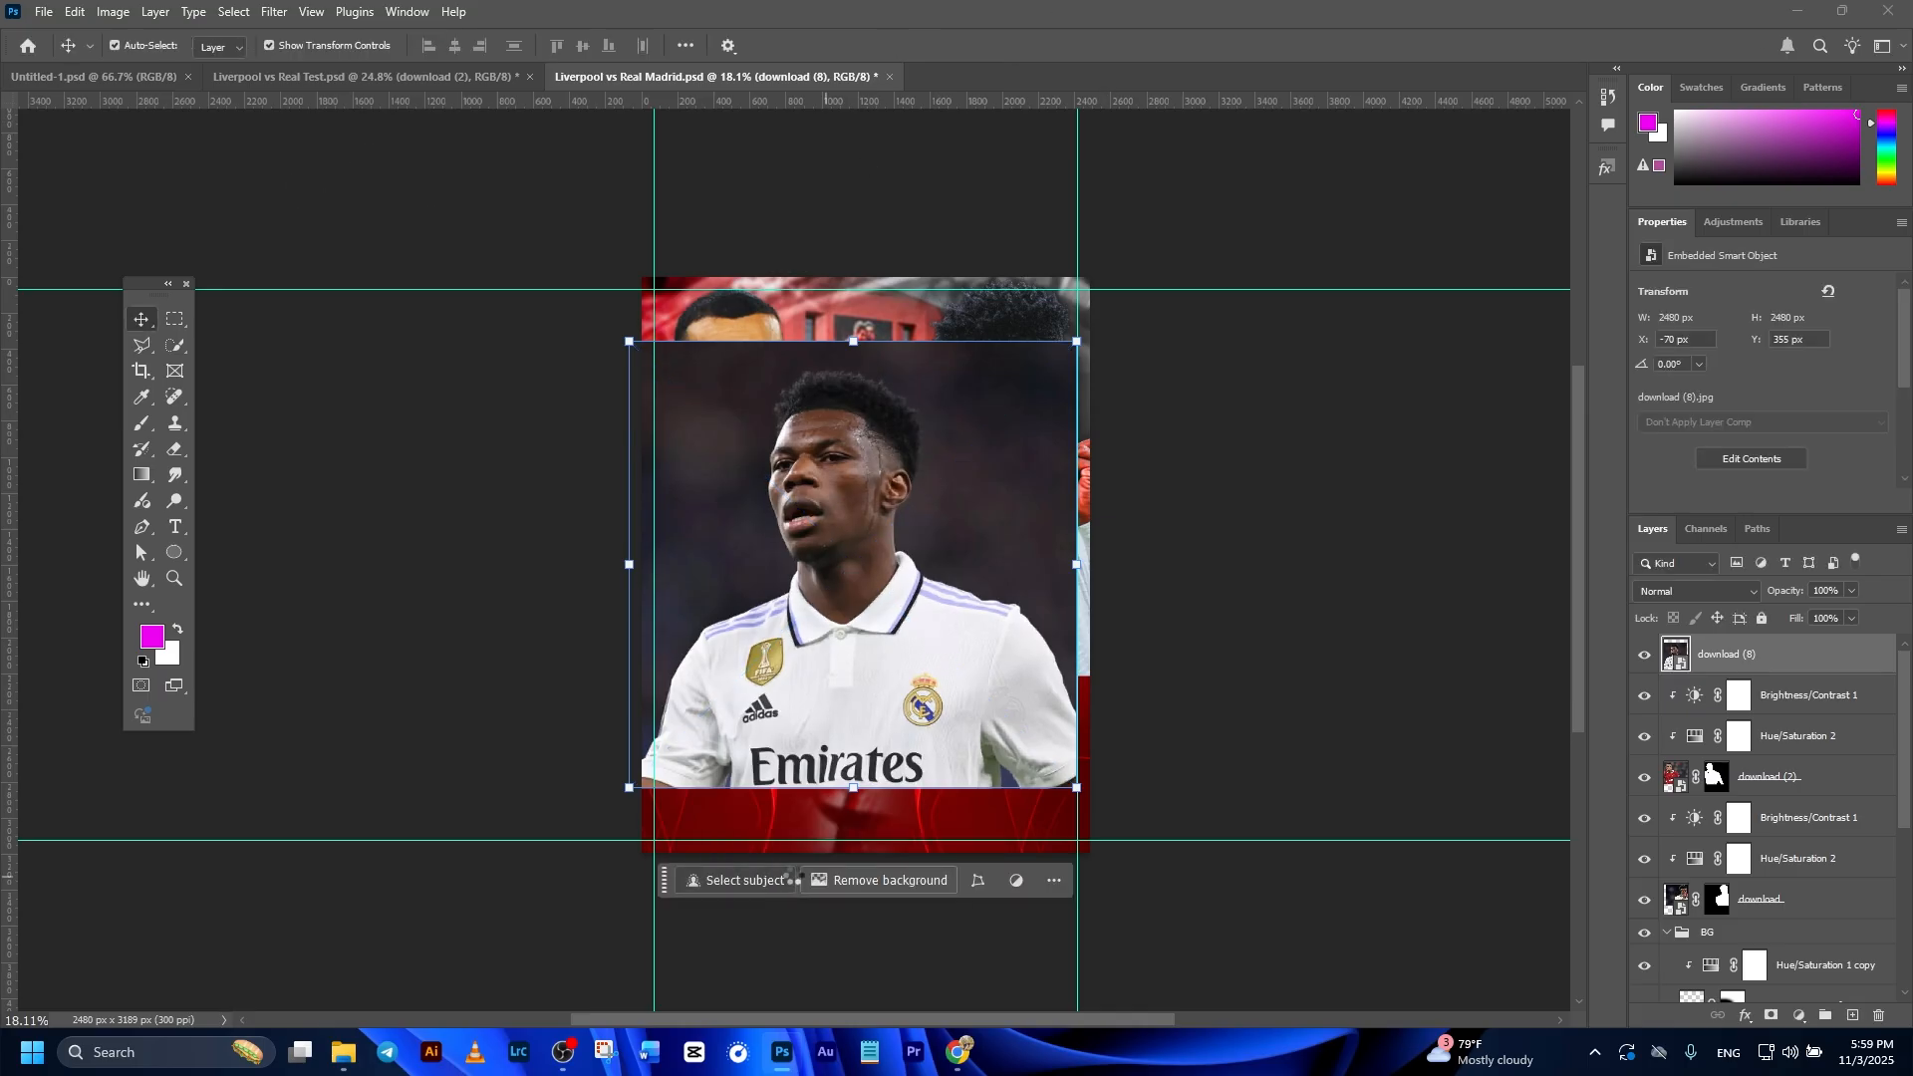
pyautogui.click(881, 828)
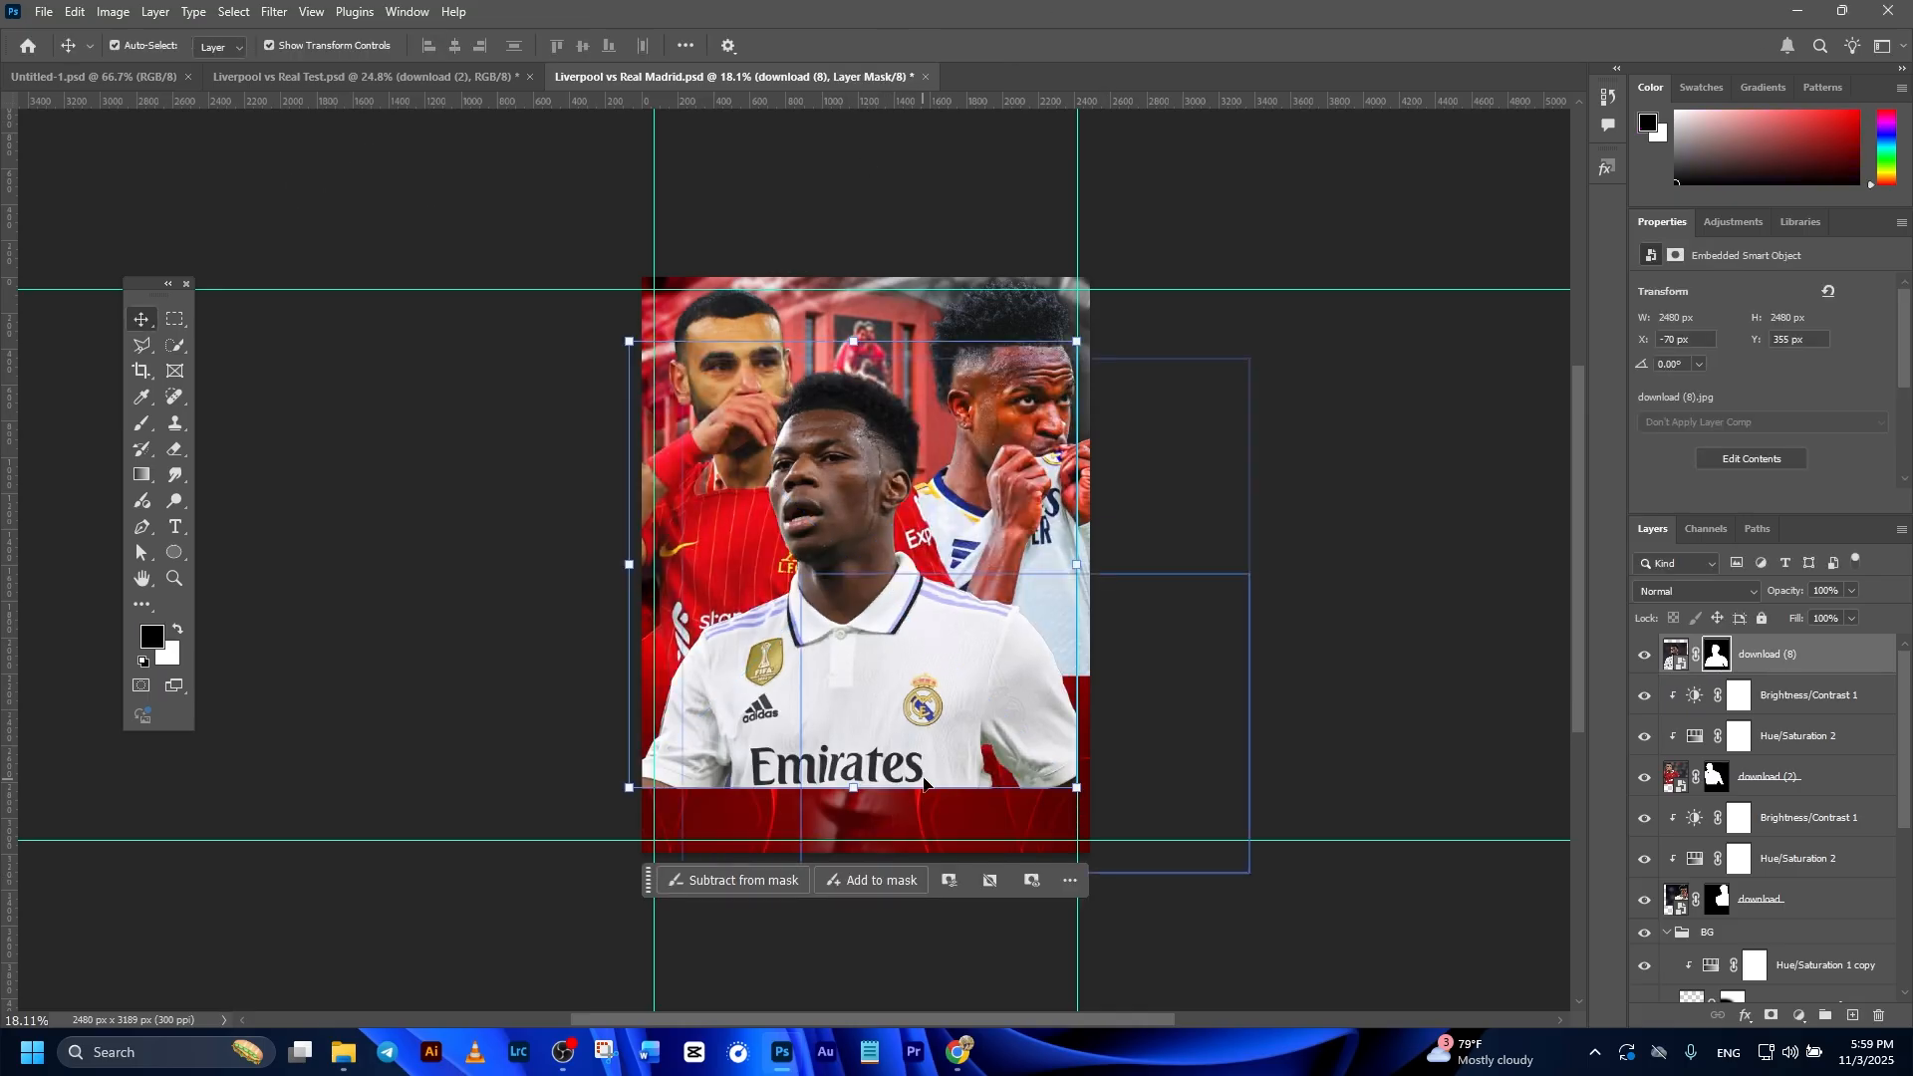
# Shrink the download (8) player and move him to the poster's lower right, in front of the first Real Madrid player.
pyautogui.click(905, 671)
pyautogui.moveTo(1078, 342); pyautogui.dragTo(961, 459)
pyautogui.moveTo(854, 651); pyautogui.dragTo(1059, 625)
pyautogui.moveTo(1170, 422); pyautogui.dragTo(1147, 445)
pyautogui.moveTo(1068, 588); pyautogui.dragTo(1068, 588)
pyautogui.moveTo(1068, 588); pyautogui.dragTo(1068, 578)
# Copy the first Real Madrid player's Brightness/Contrast and Hue/Saturation adjustments above download (8) and clip them to it.
pyautogui.click(1792, 833)
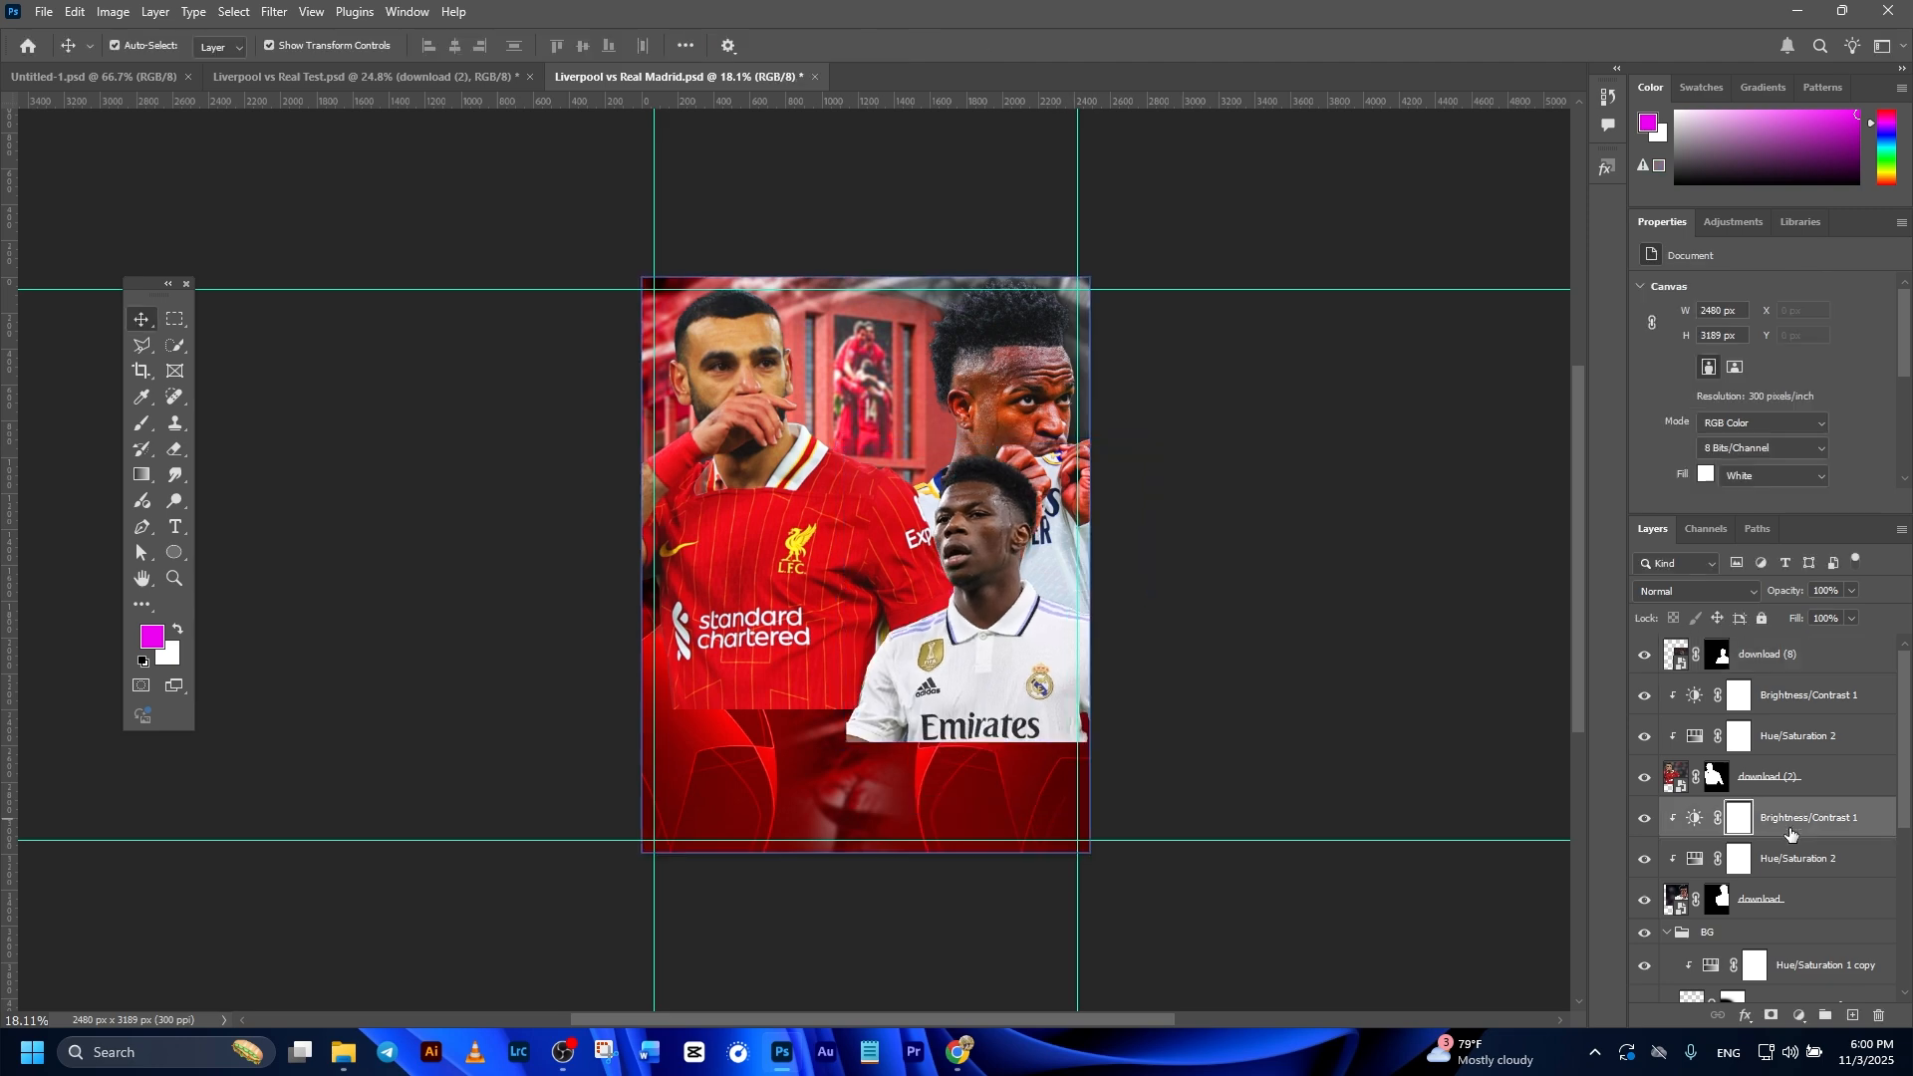
pyautogui.keyDown('shift'); pyautogui.click(1793, 859); pyautogui.keyUp('shift')
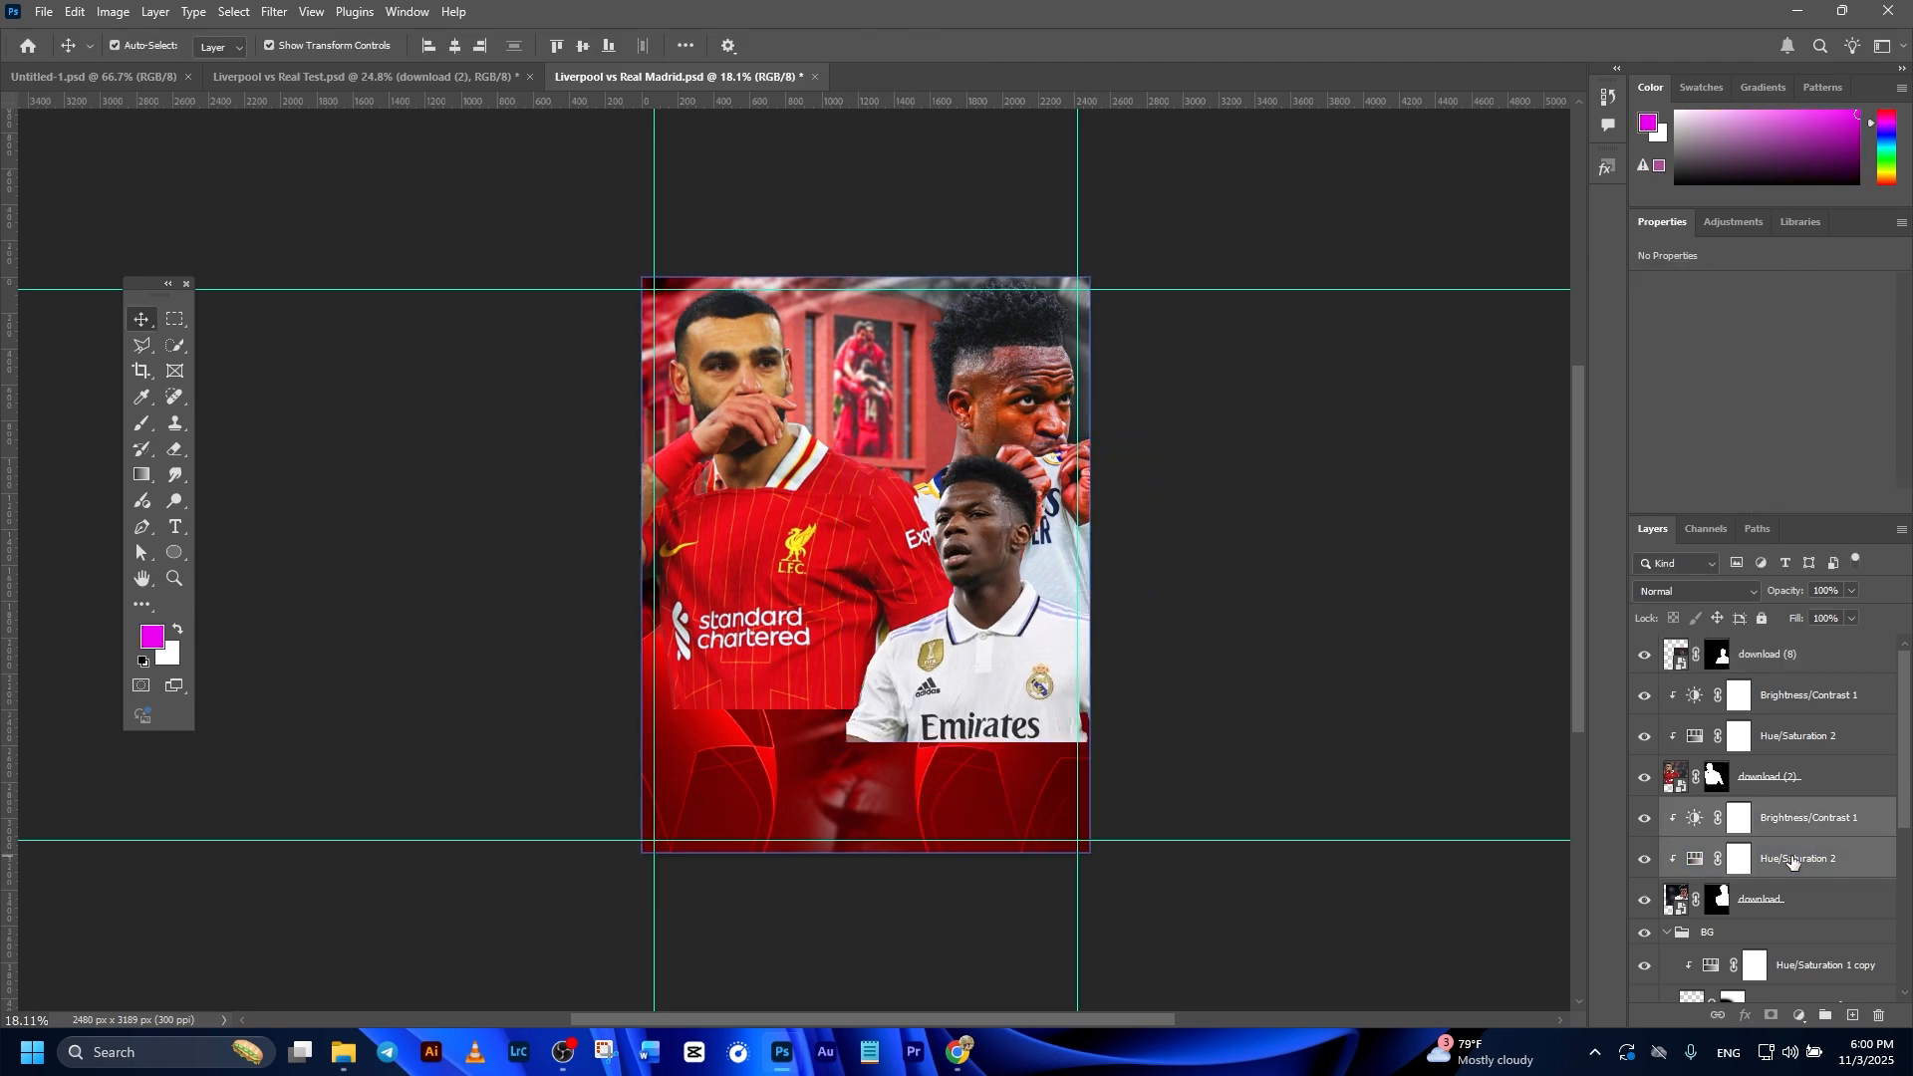
pyautogui.moveTo(1793, 859); pyautogui.dragTo(1832, 660)
pyautogui.rightClick(1786, 702)
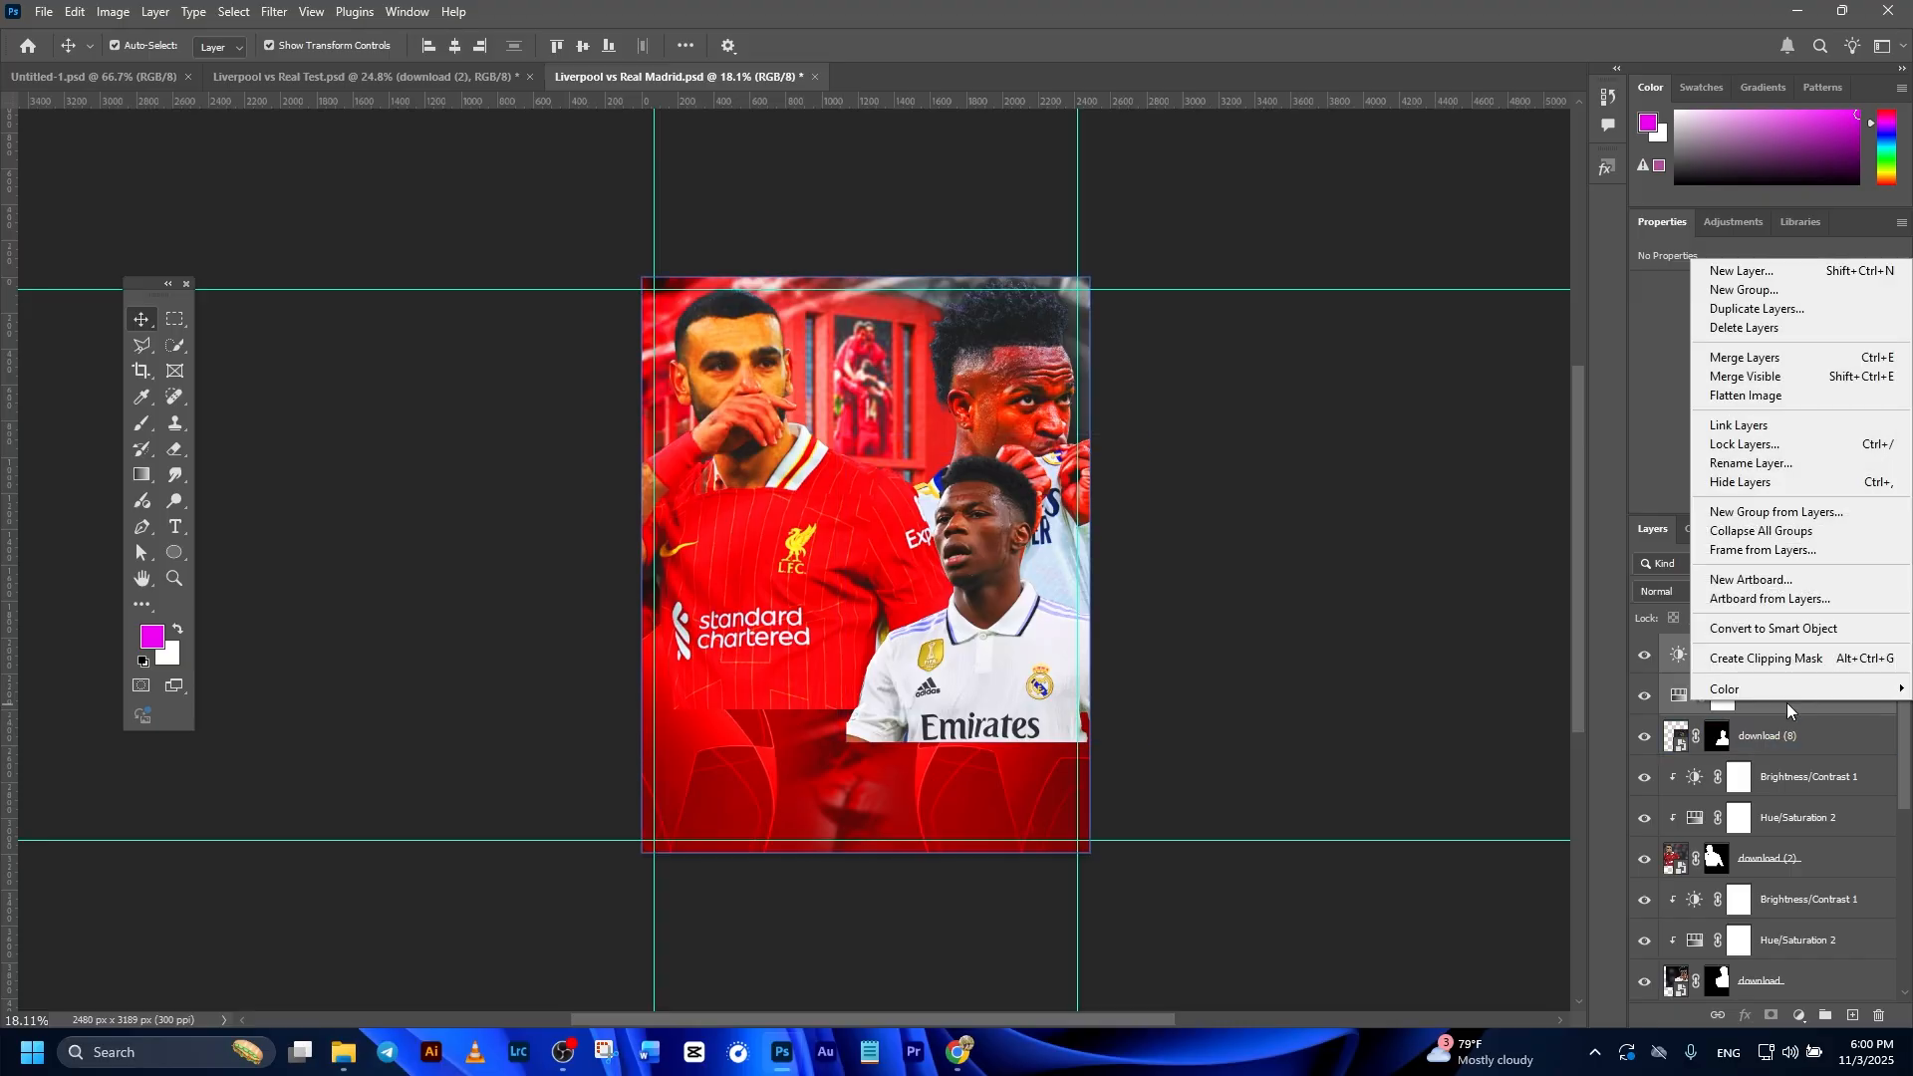
pyautogui.click(1764, 674)
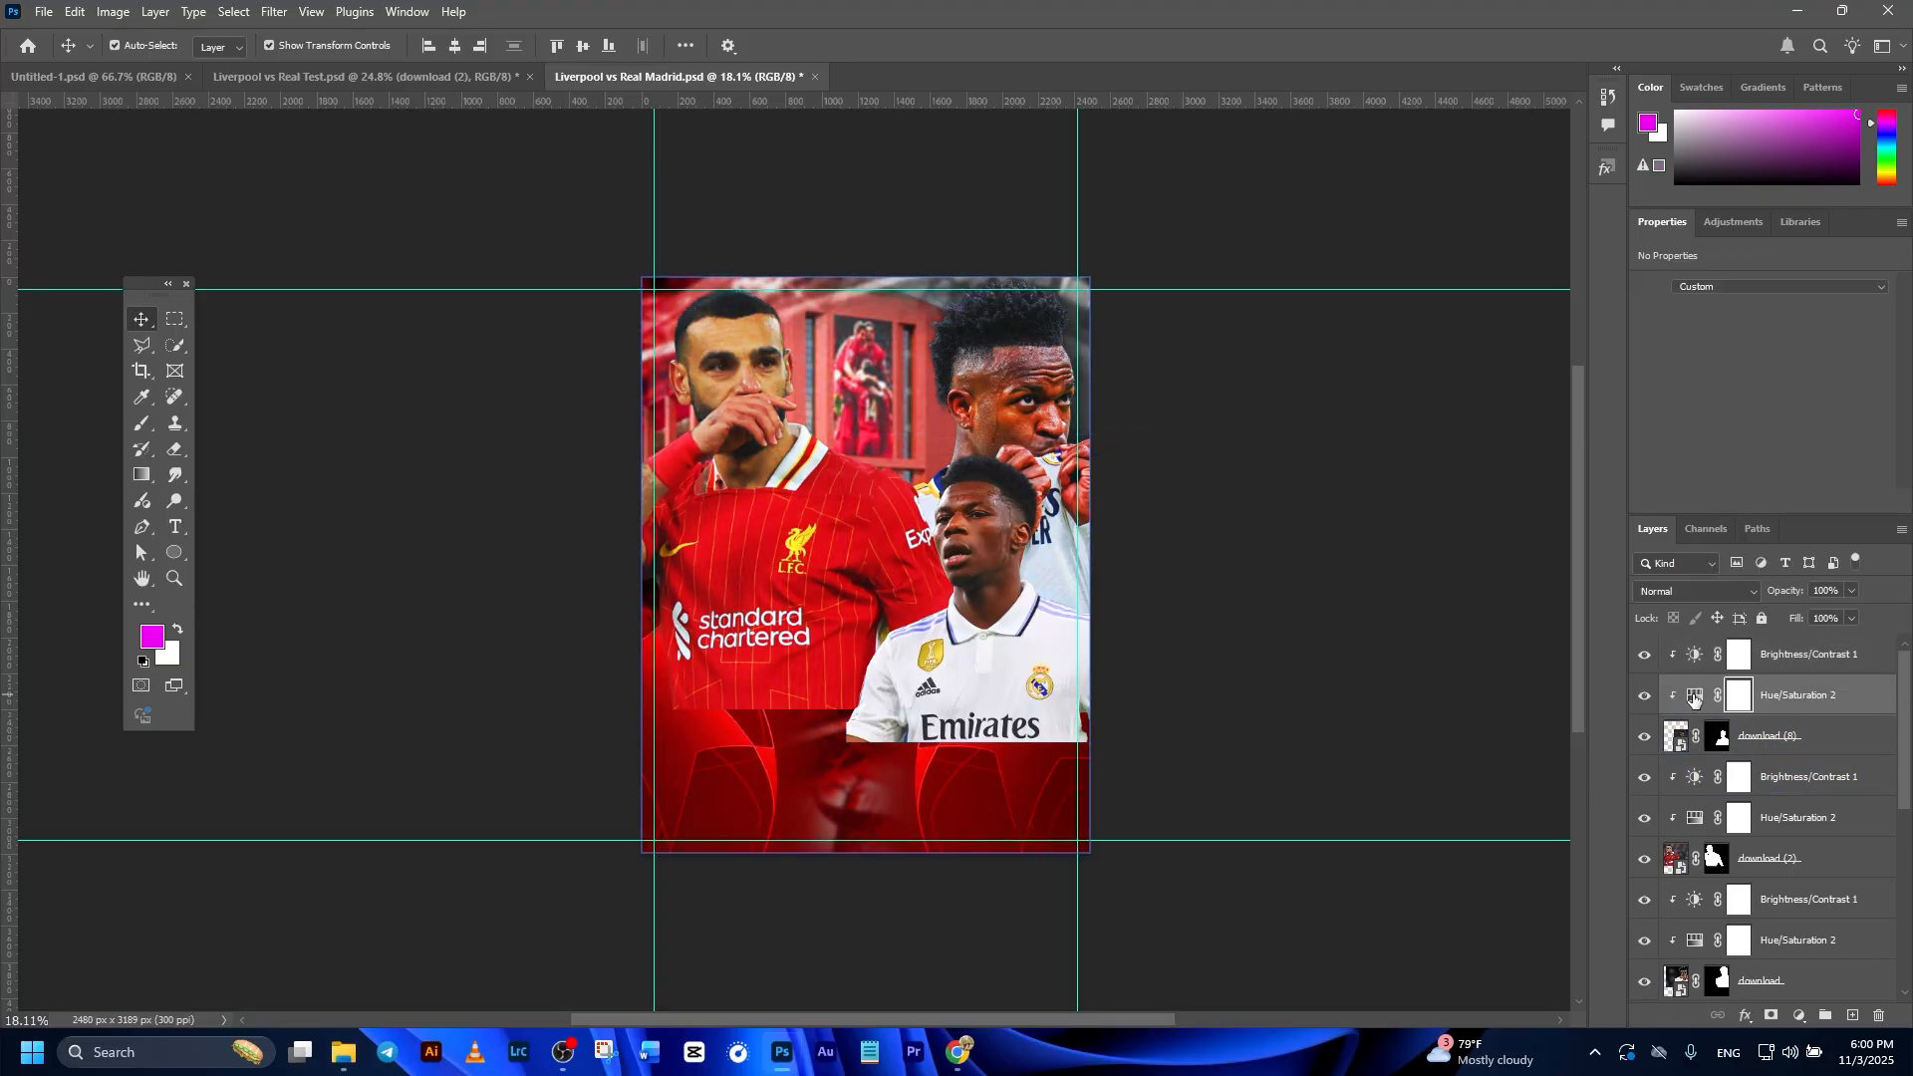
# Adjust the download (8) player's clipped layers to saturation +28, brightness 0 and contrast 71.
pyautogui.click(1739, 694)
pyautogui.moveTo(1812, 402); pyautogui.dragTo(1808, 407)
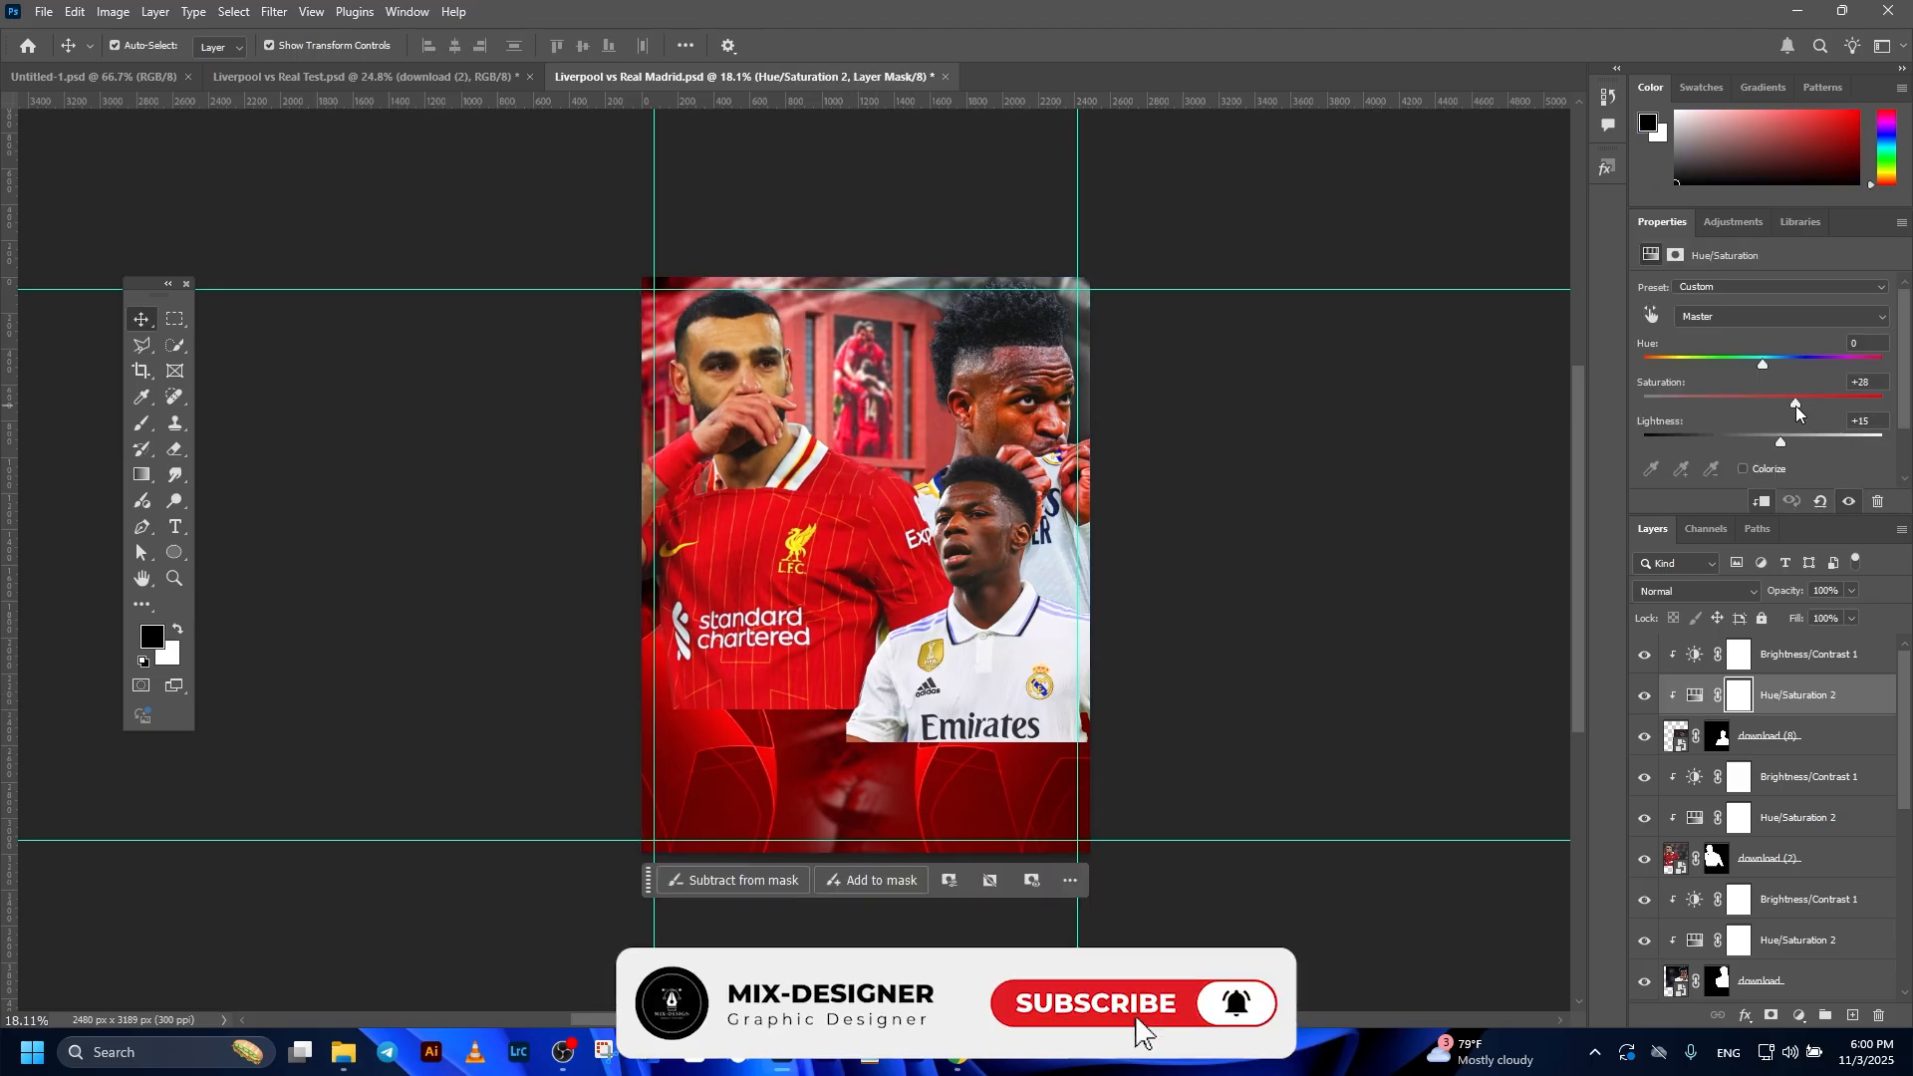
pyautogui.click(1794, 654)
pyautogui.moveTo(1776, 345); pyautogui.dragTo(1827, 382)
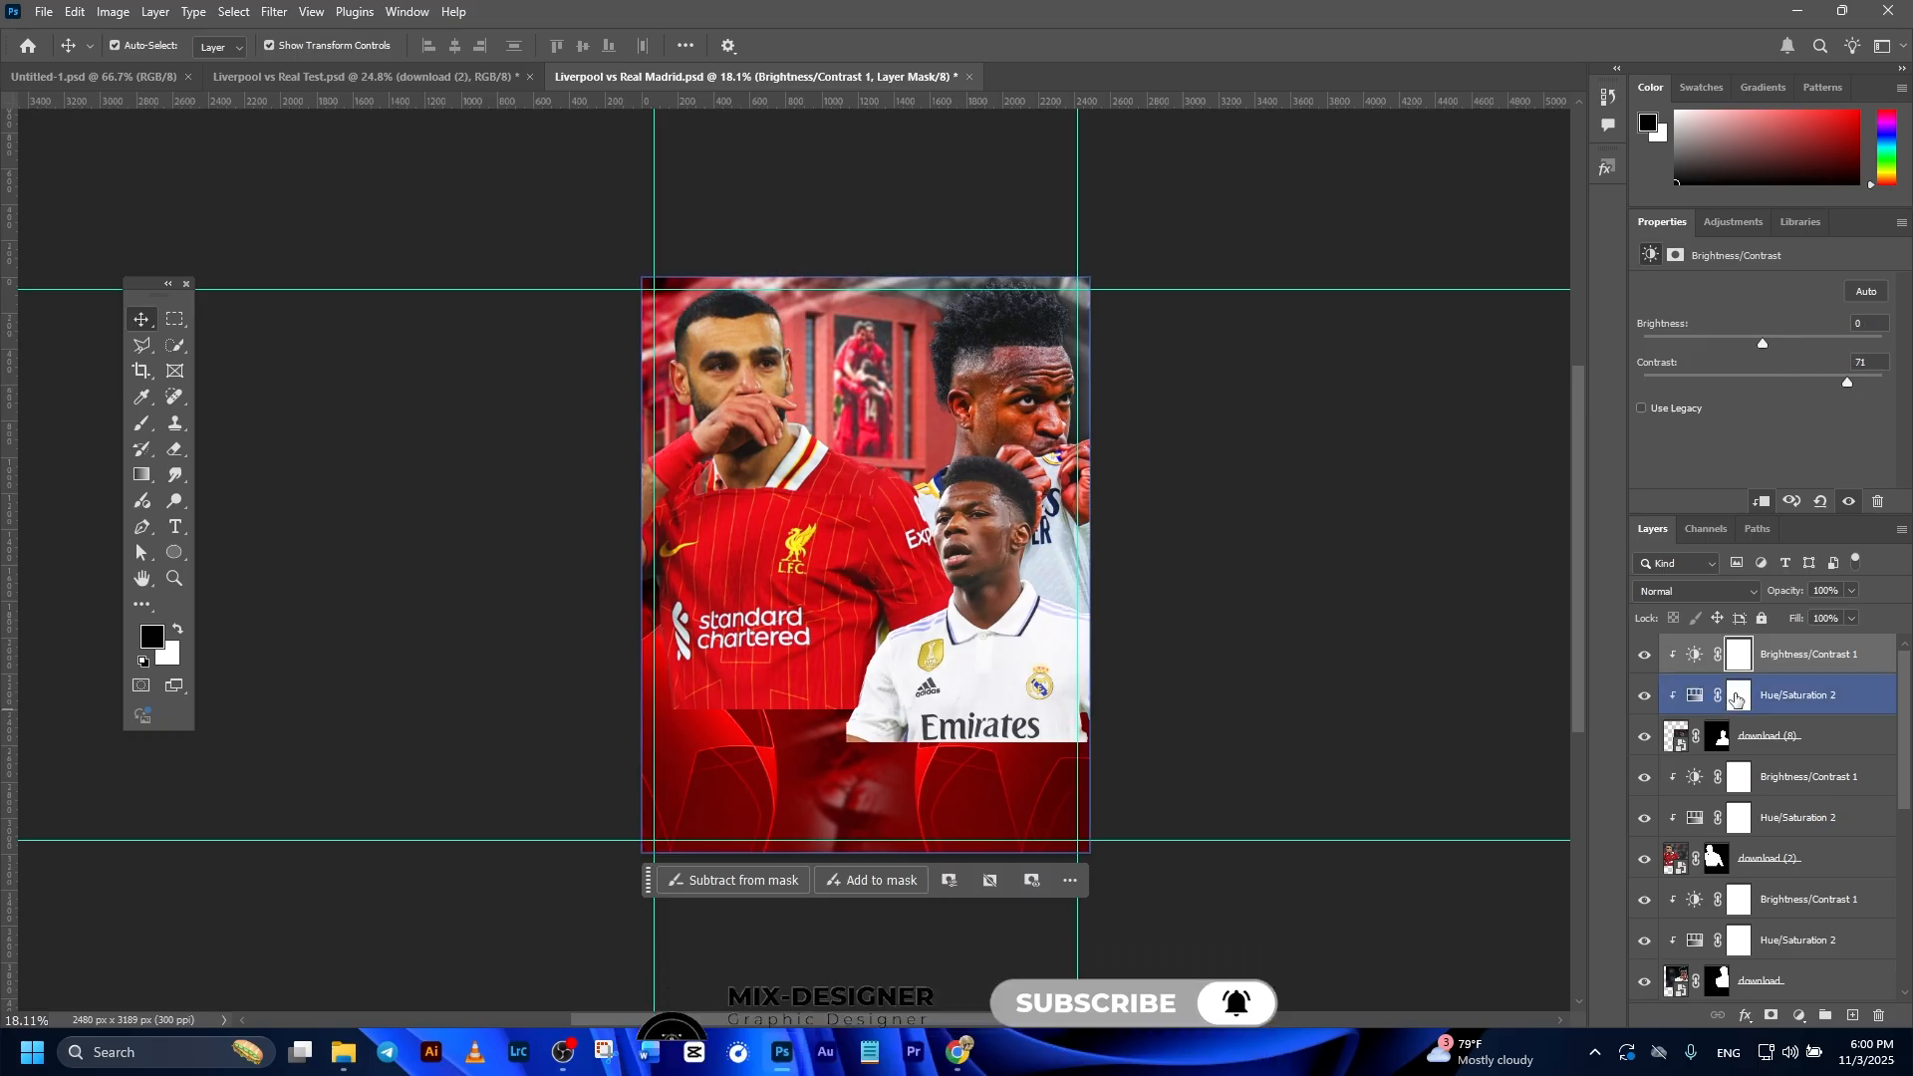
pyautogui.click(1794, 695)
pyautogui.click(1332, 594)
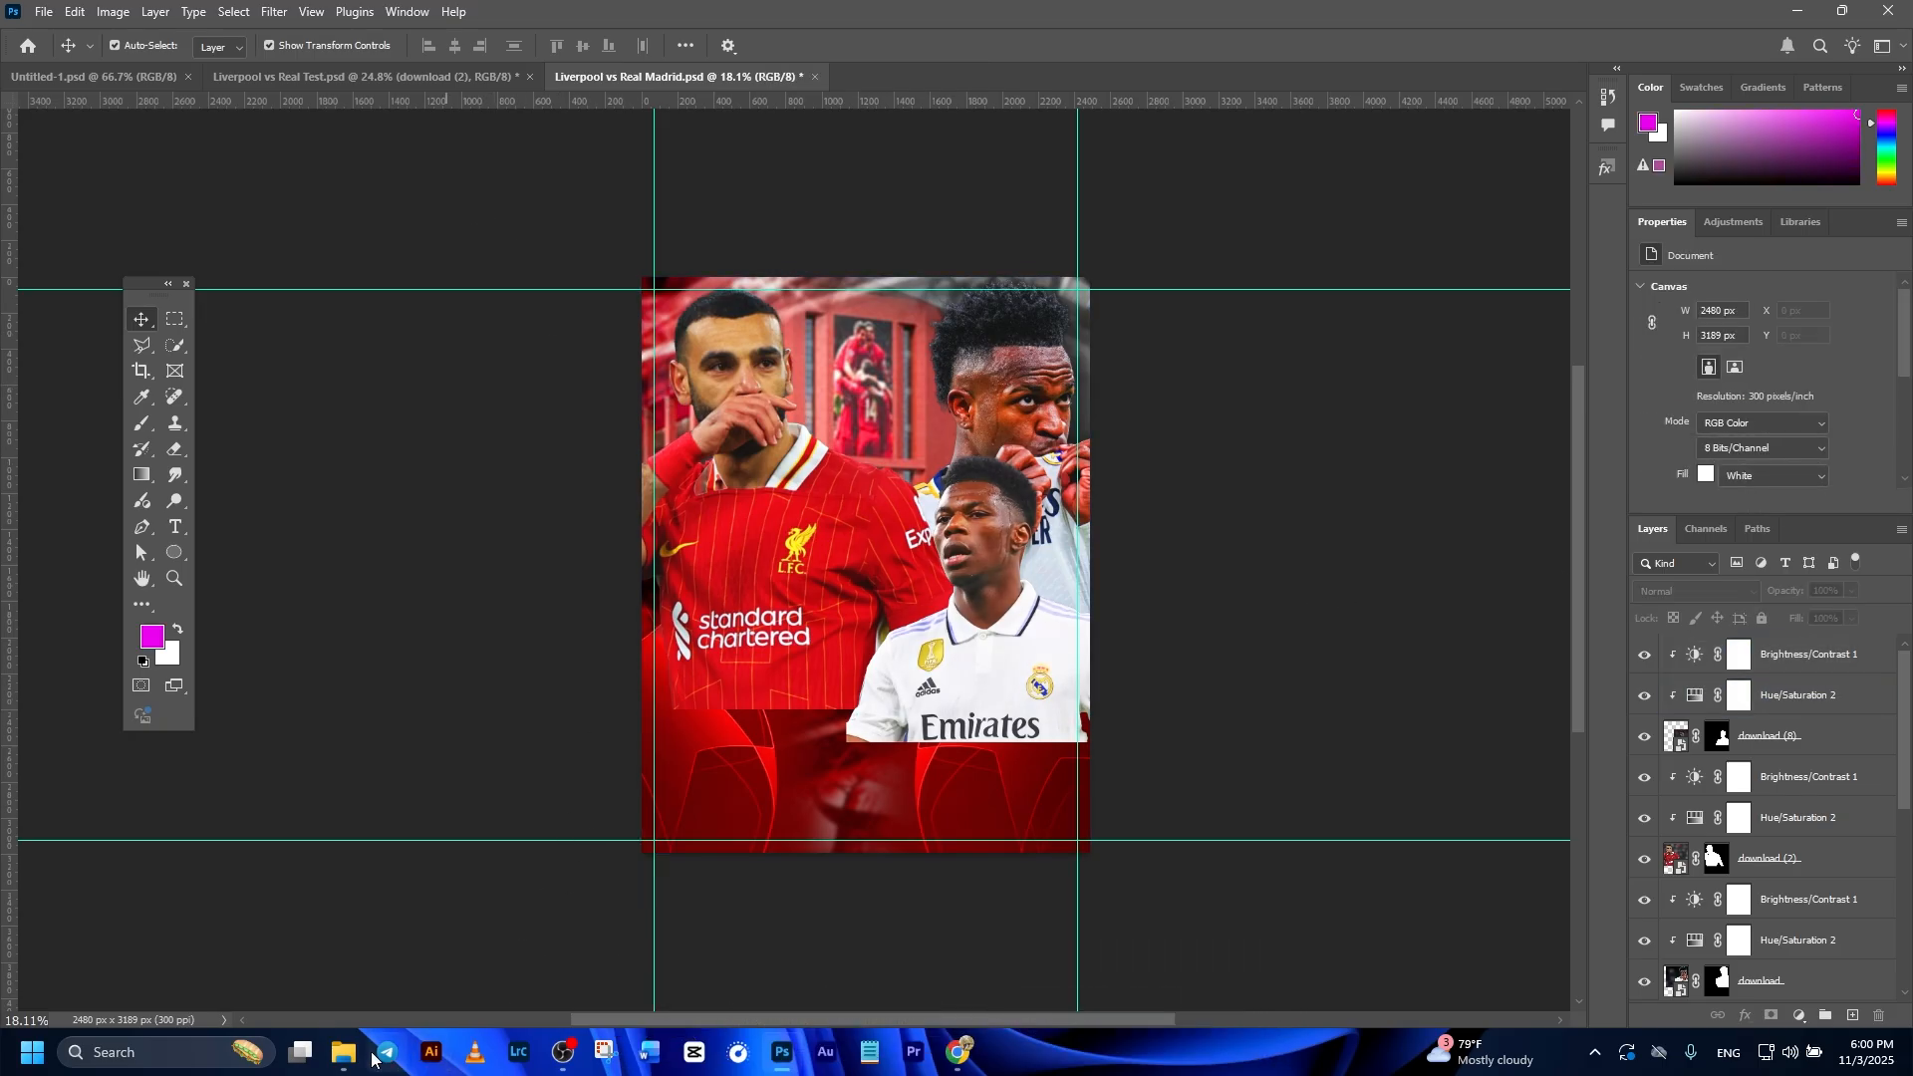
# Place download (16).jpg from New folder (3) on top of the poster and mask it with the subject selection.
pyautogui.click(343, 1053)
pyautogui.moveTo(978, 218); pyautogui.dragTo(815, 698)
pyautogui.press('Return')
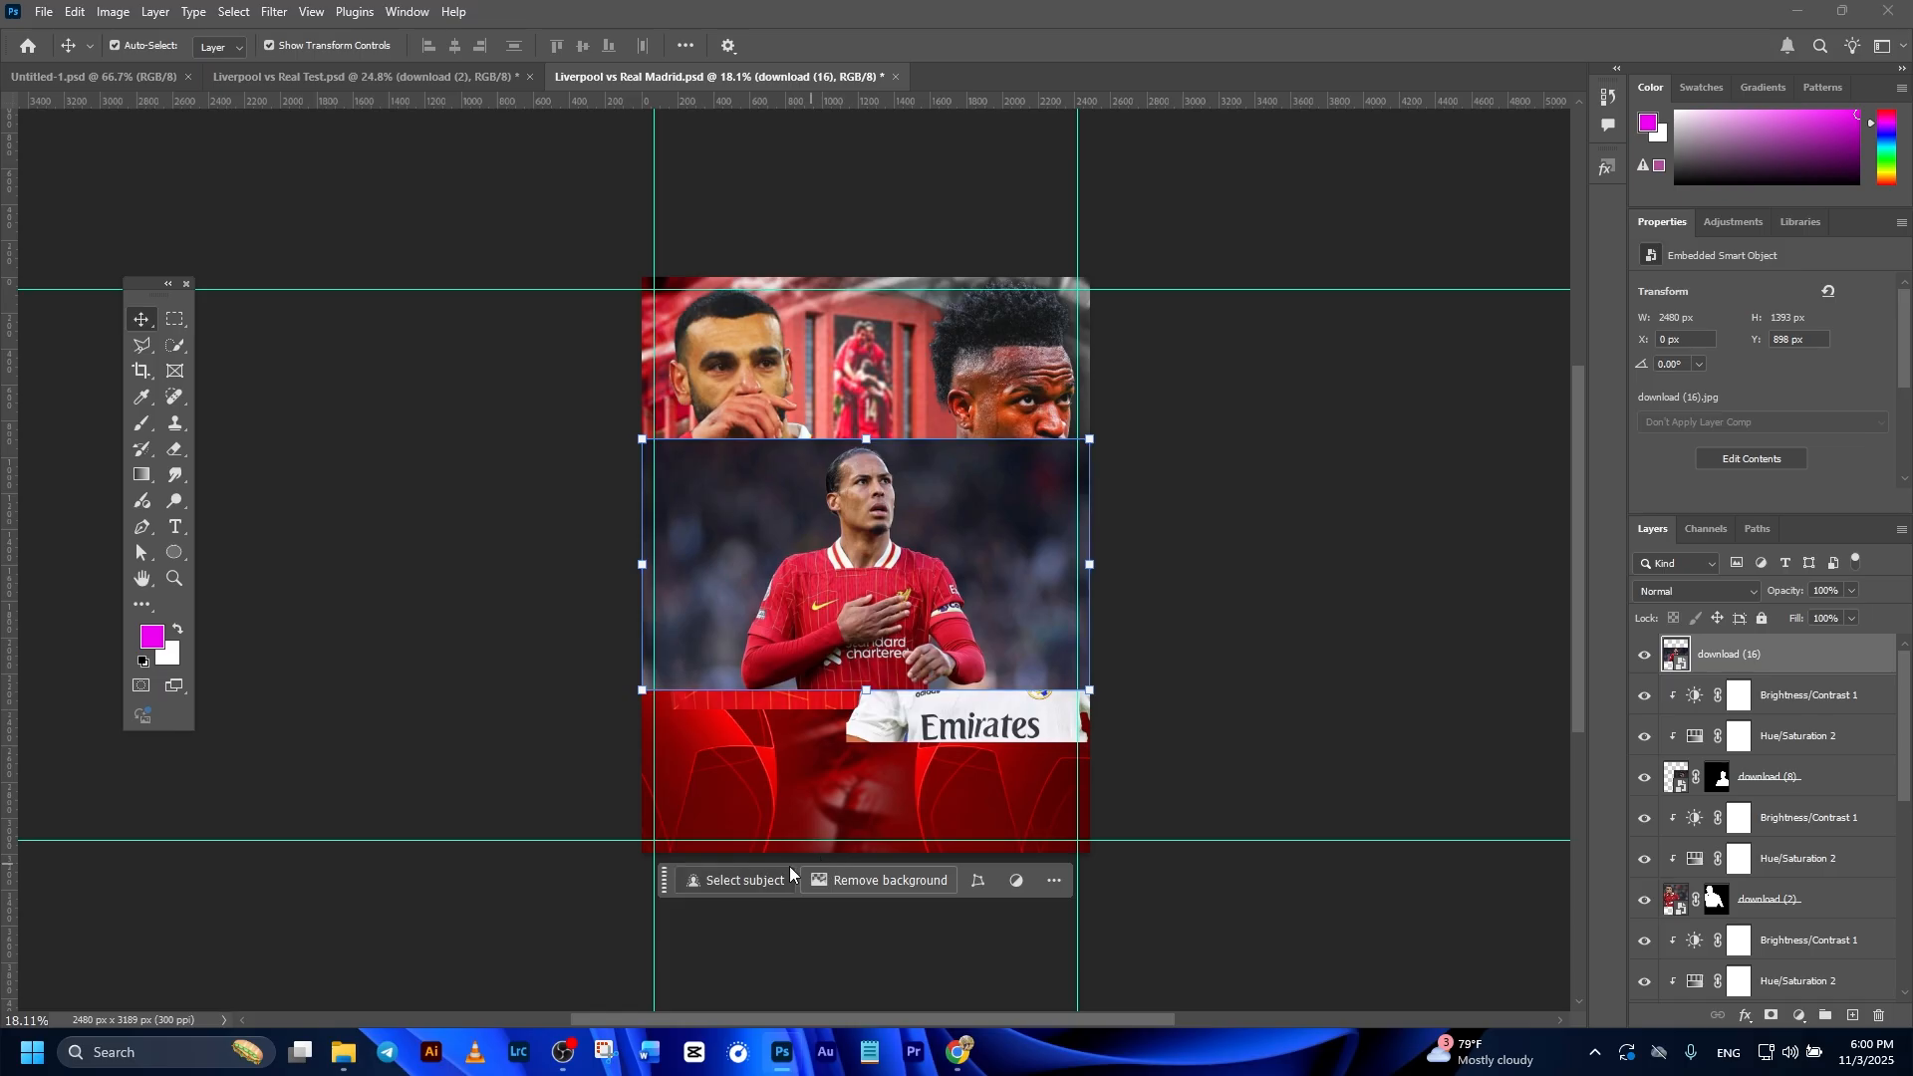
pyautogui.click(885, 720)
# Enlarge the download (16) image to about 3144 px wide and position its player at the lower left, beside the download (8) player.
pyautogui.moveTo(880, 628); pyautogui.dragTo(741, 692)
pyautogui.moveTo(958, 504); pyautogui.dragTo(1067, 441)
pyautogui.moveTo(771, 673); pyautogui.dragTo(740, 677)
# Copy the Brightness/Contrast and Hue/Saturation adjustments of download (2) above download (16) and clip them to that player.
pyautogui.click(1787, 829)
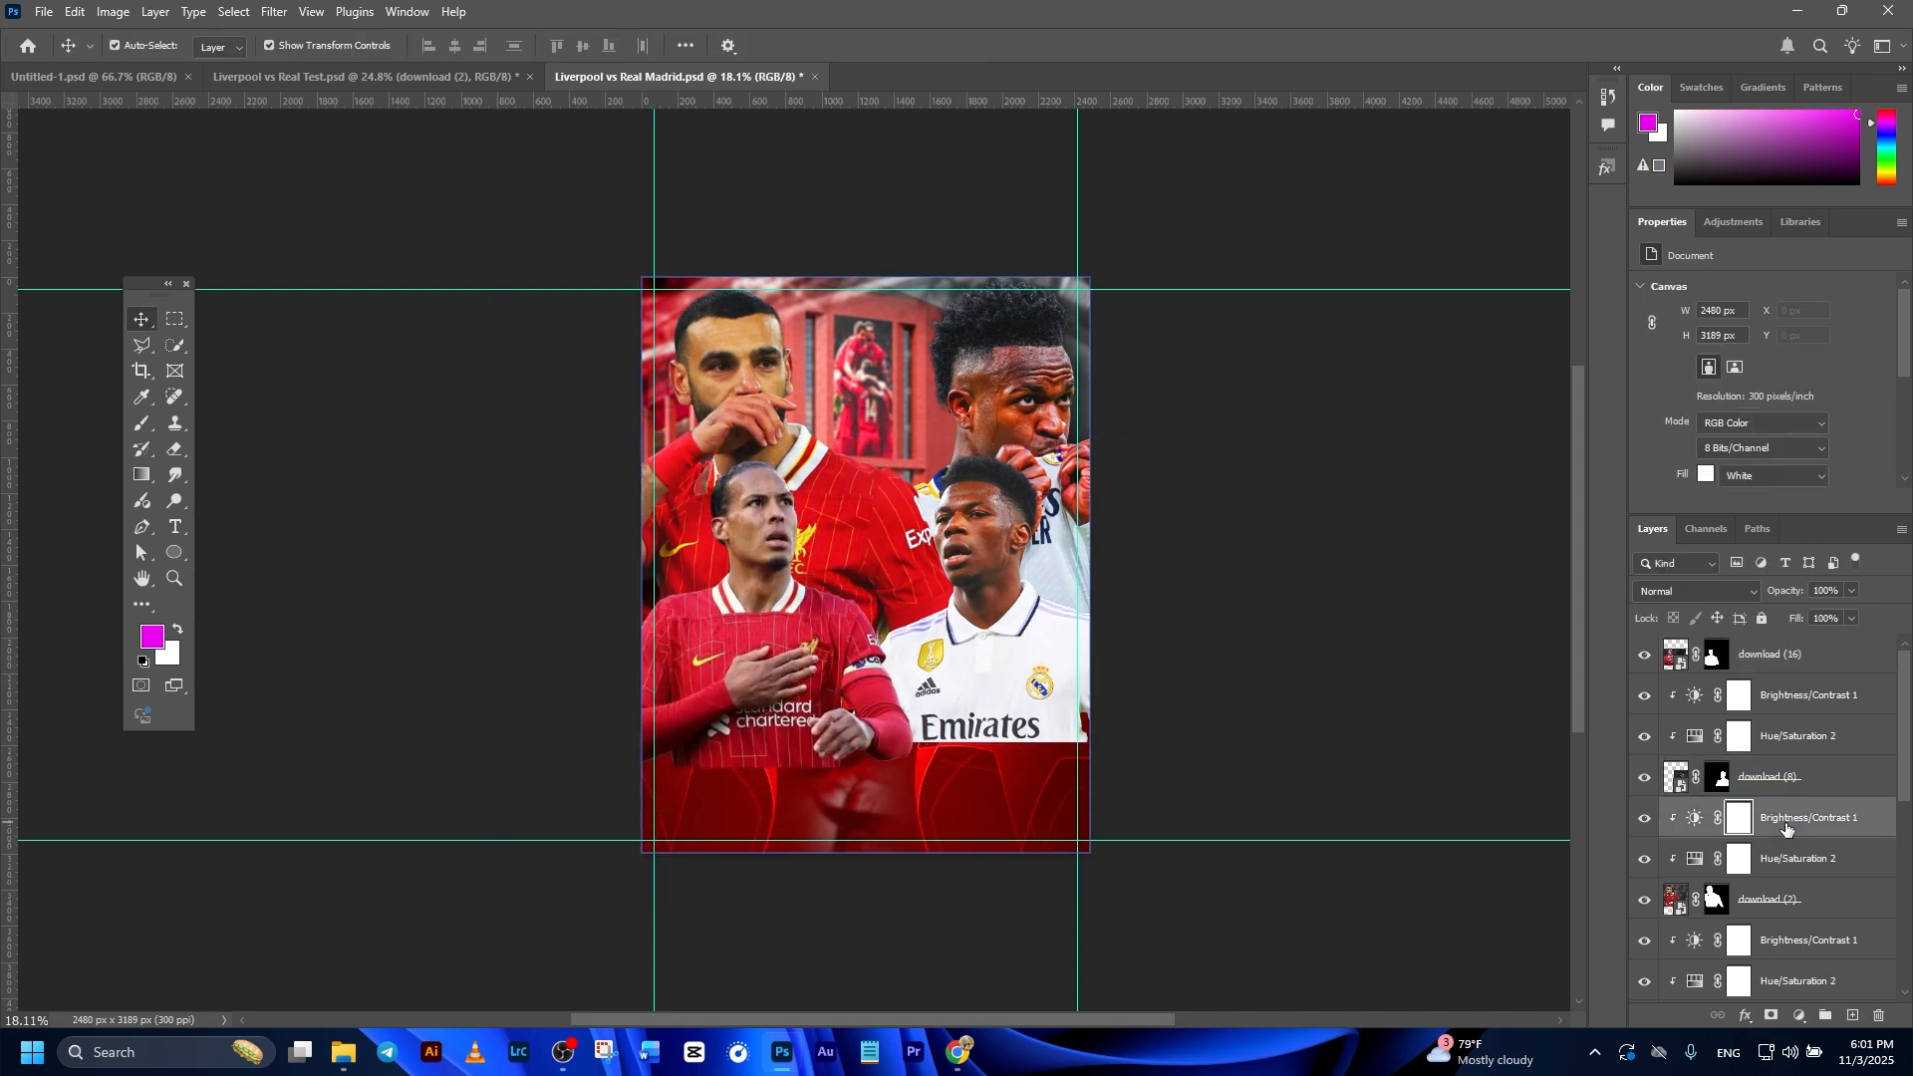
pyautogui.keyDown('ctrl'); pyautogui.click(1798, 864); pyautogui.keyUp('ctrl')
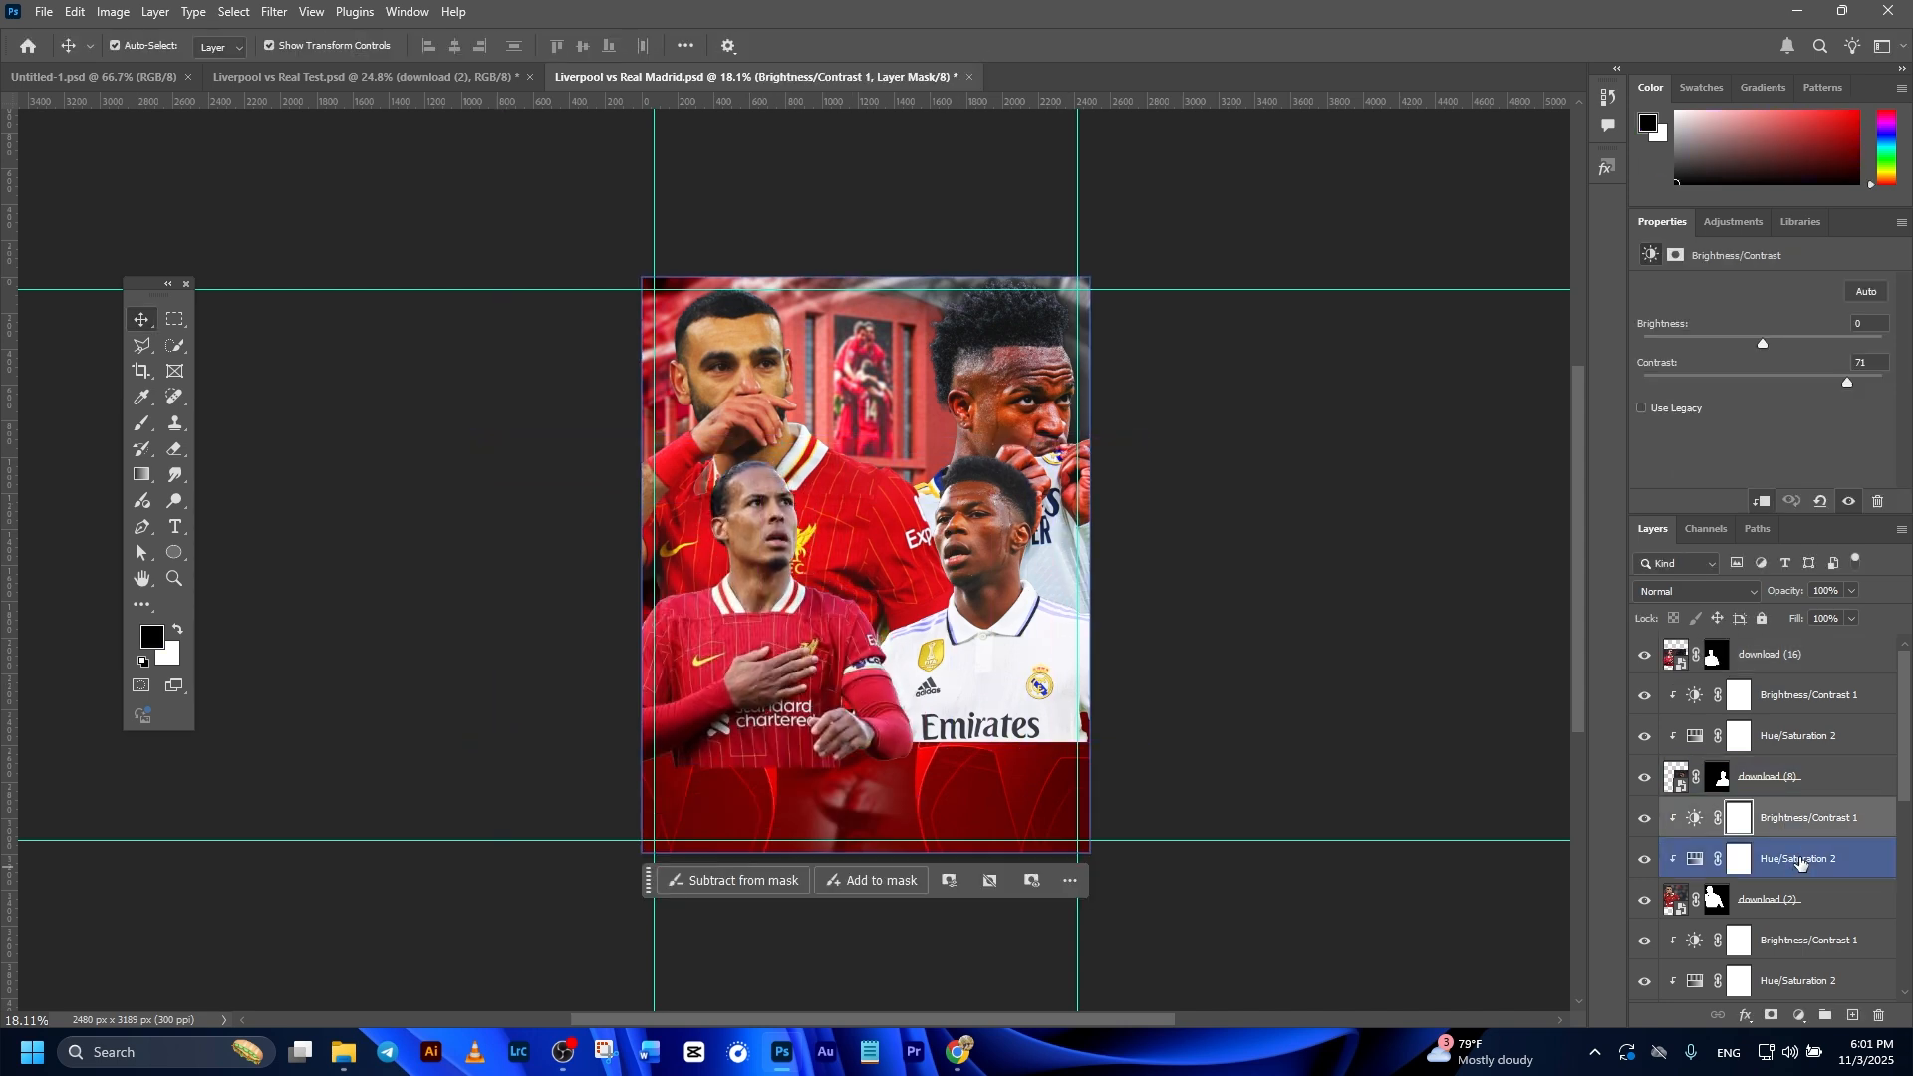
pyautogui.moveTo(1798, 864); pyautogui.dragTo(1799, 725)
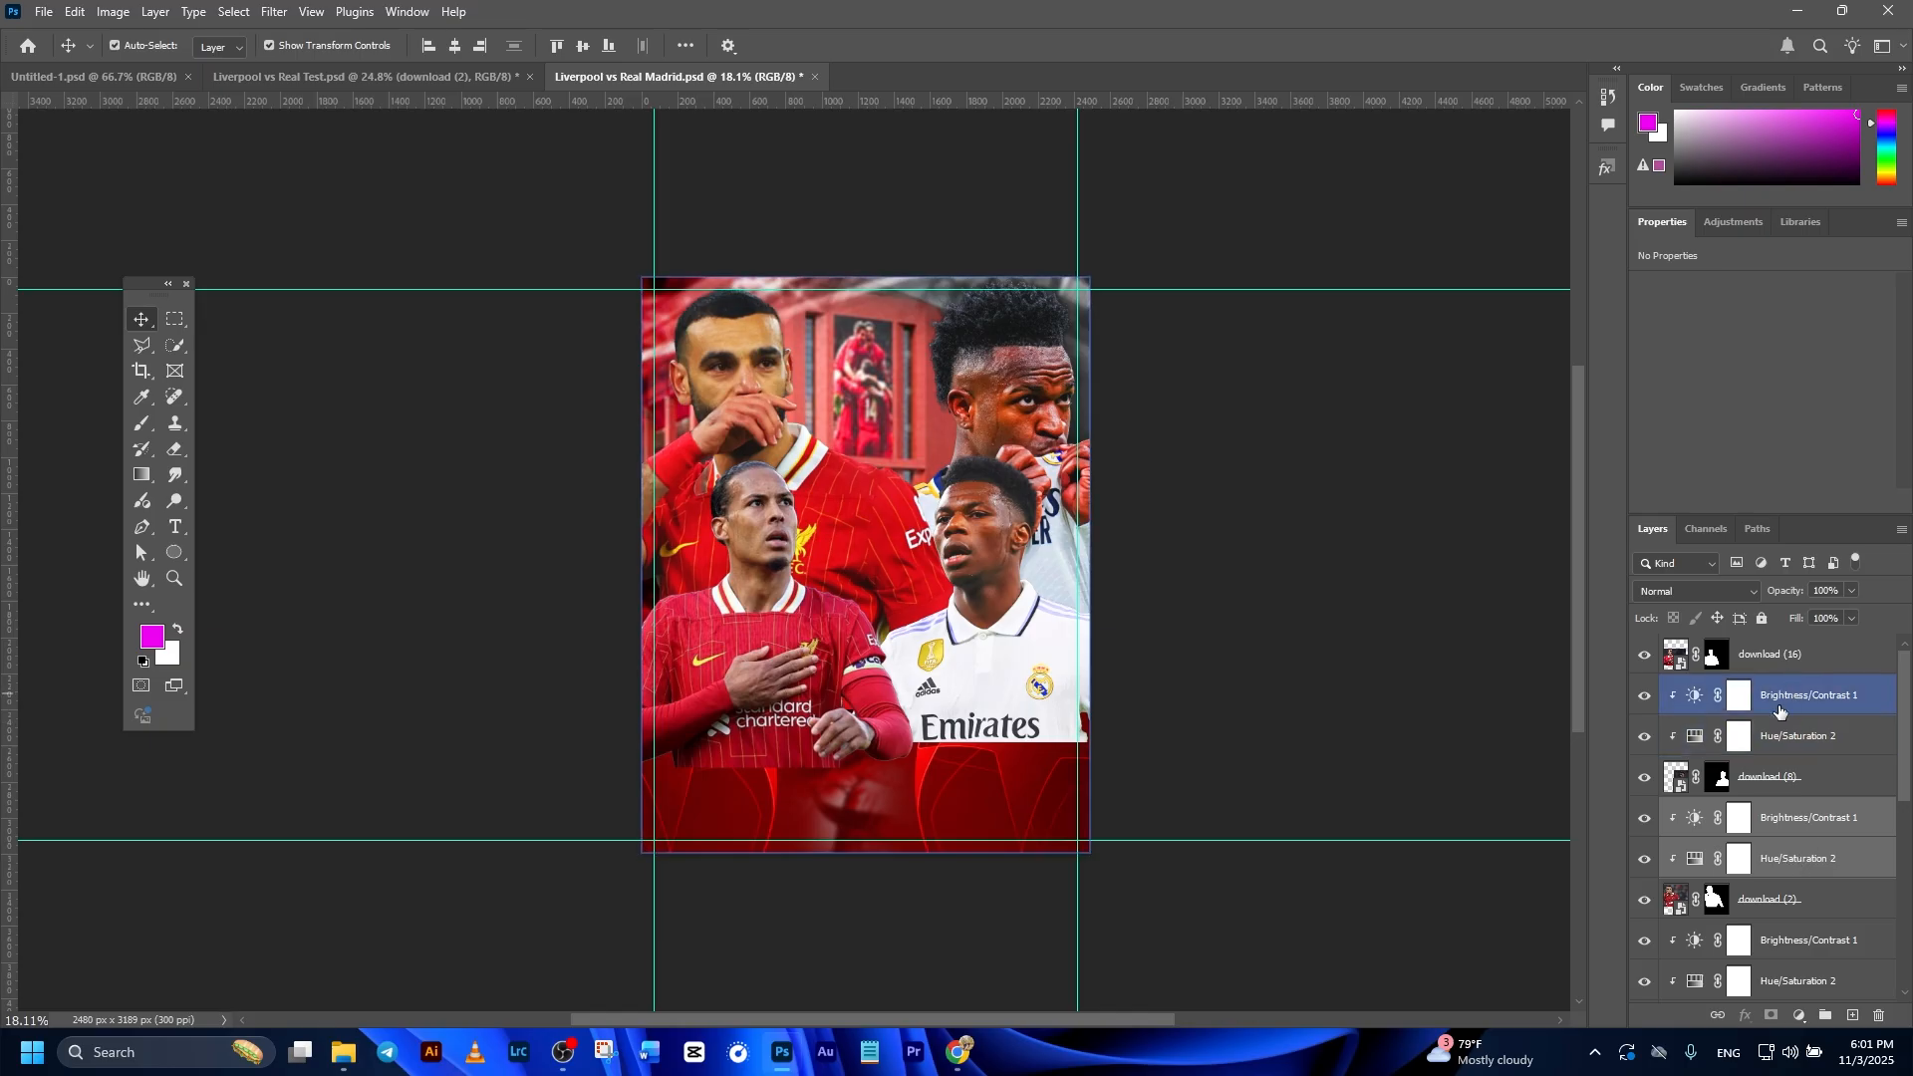
pyautogui.click(1779, 826)
pyautogui.keyDown('ctrl'); pyautogui.click(1797, 864); pyautogui.keyUp('ctrl')
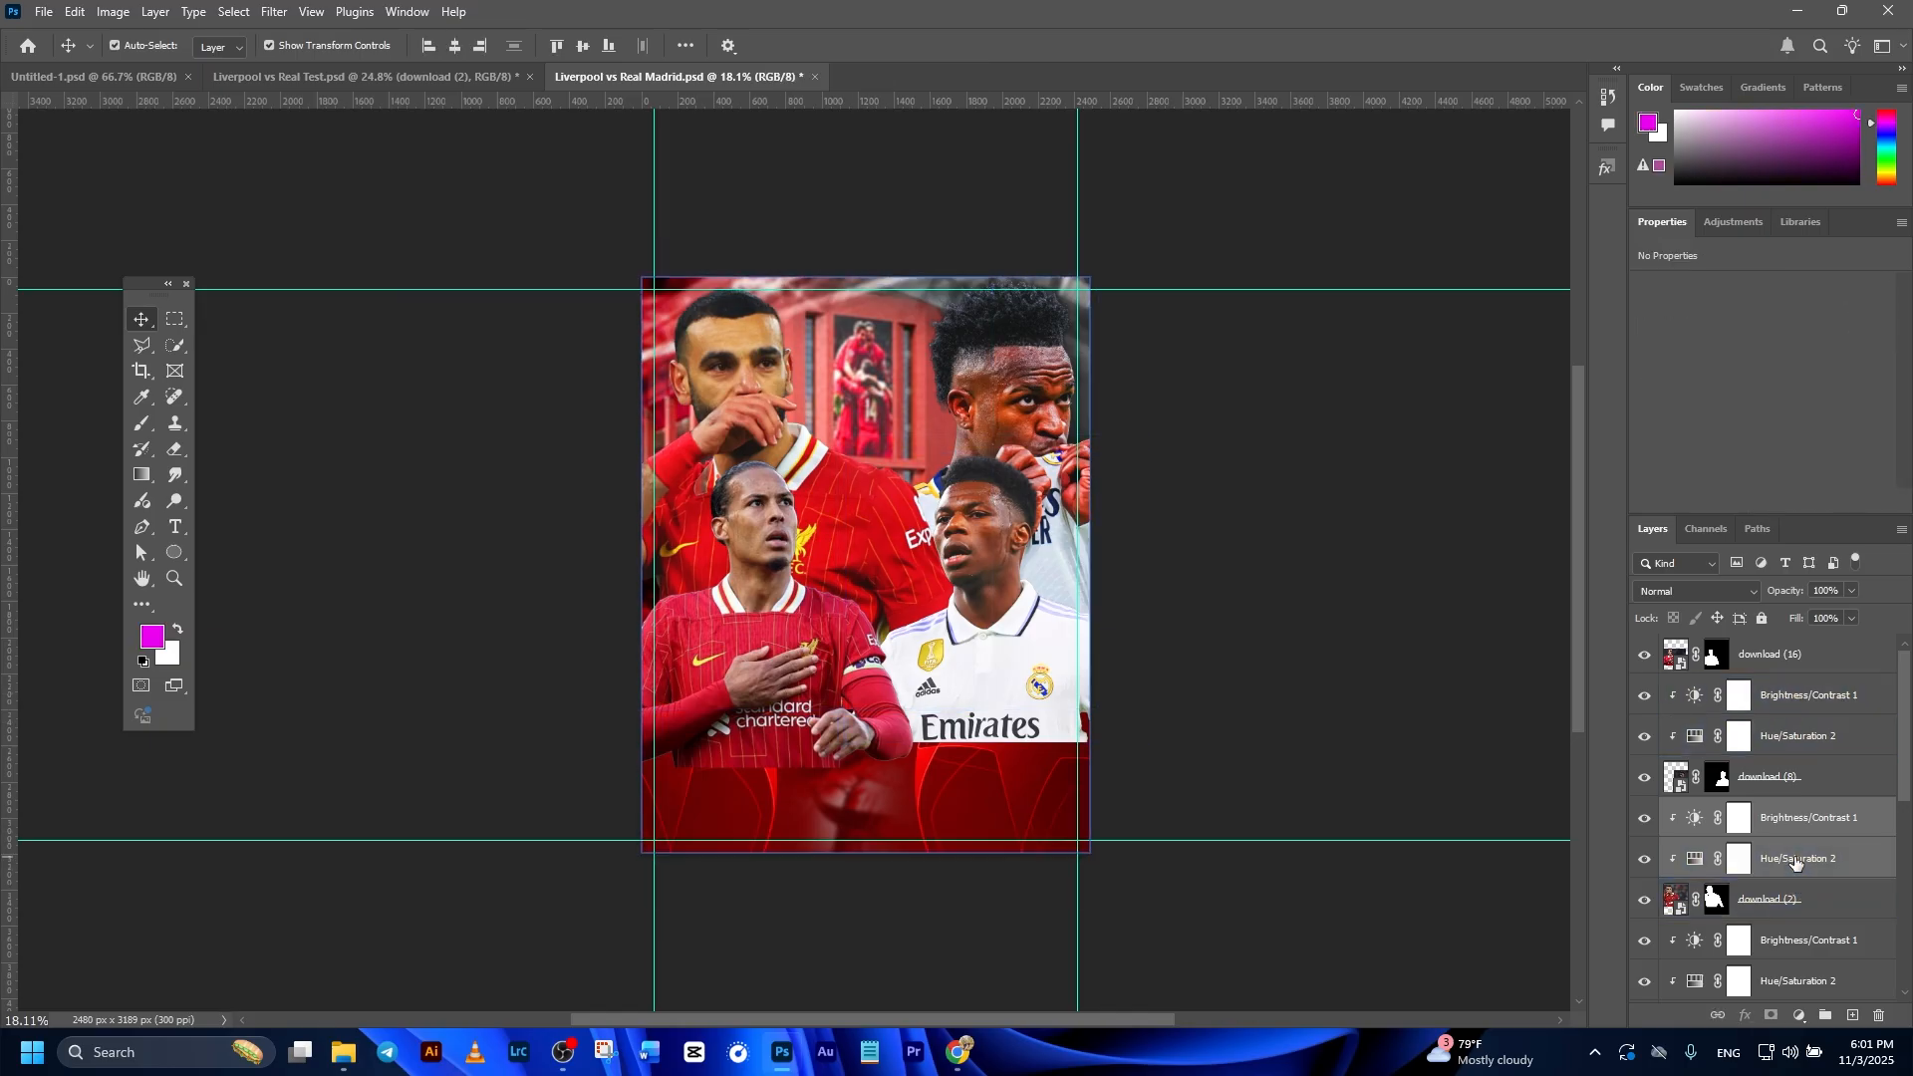
pyautogui.click(1797, 657)
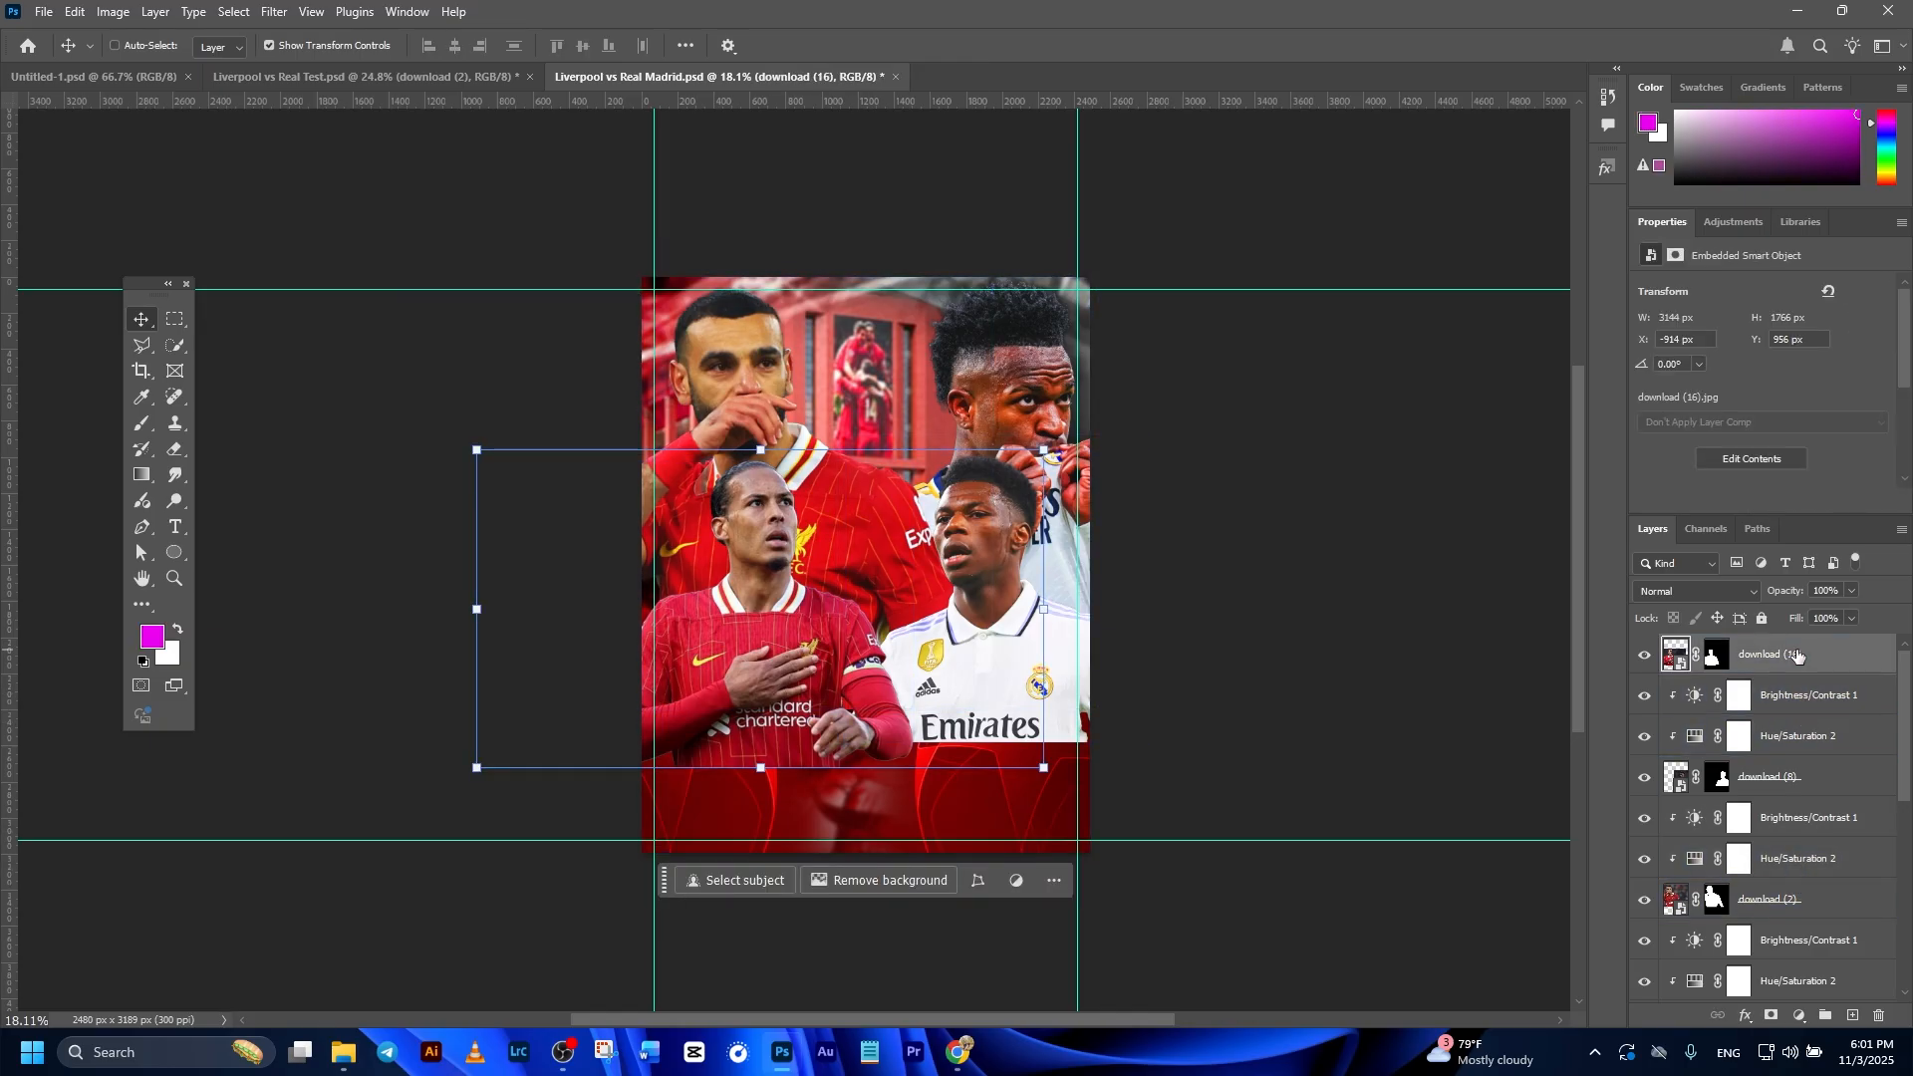
pyautogui.hotkey('ctrl', 'v')
pyautogui.rightClick(1796, 704)
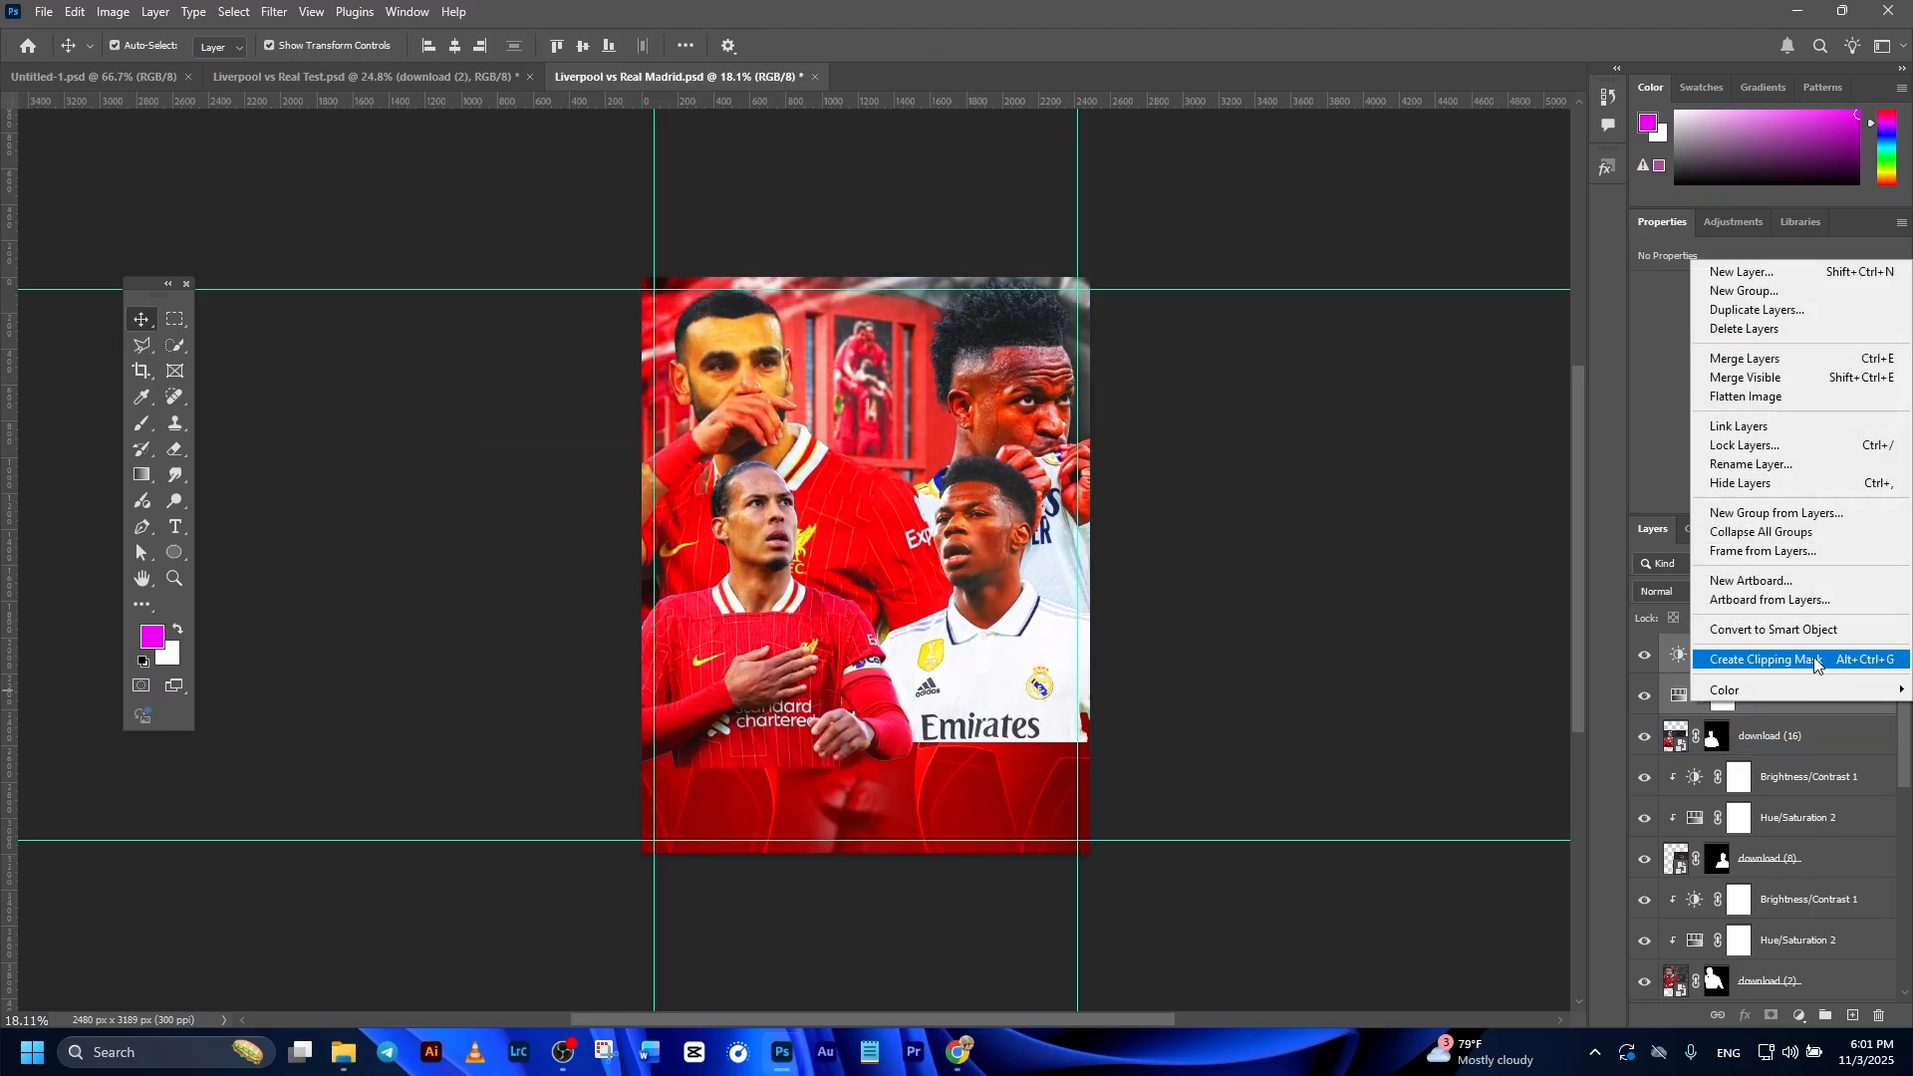
pyautogui.click(1815, 660)
# Set the download (16) player's clipped Hue/Saturation to saturation +25 and its Brightness/Contrast to contrast 51.
pyautogui.click(1794, 696)
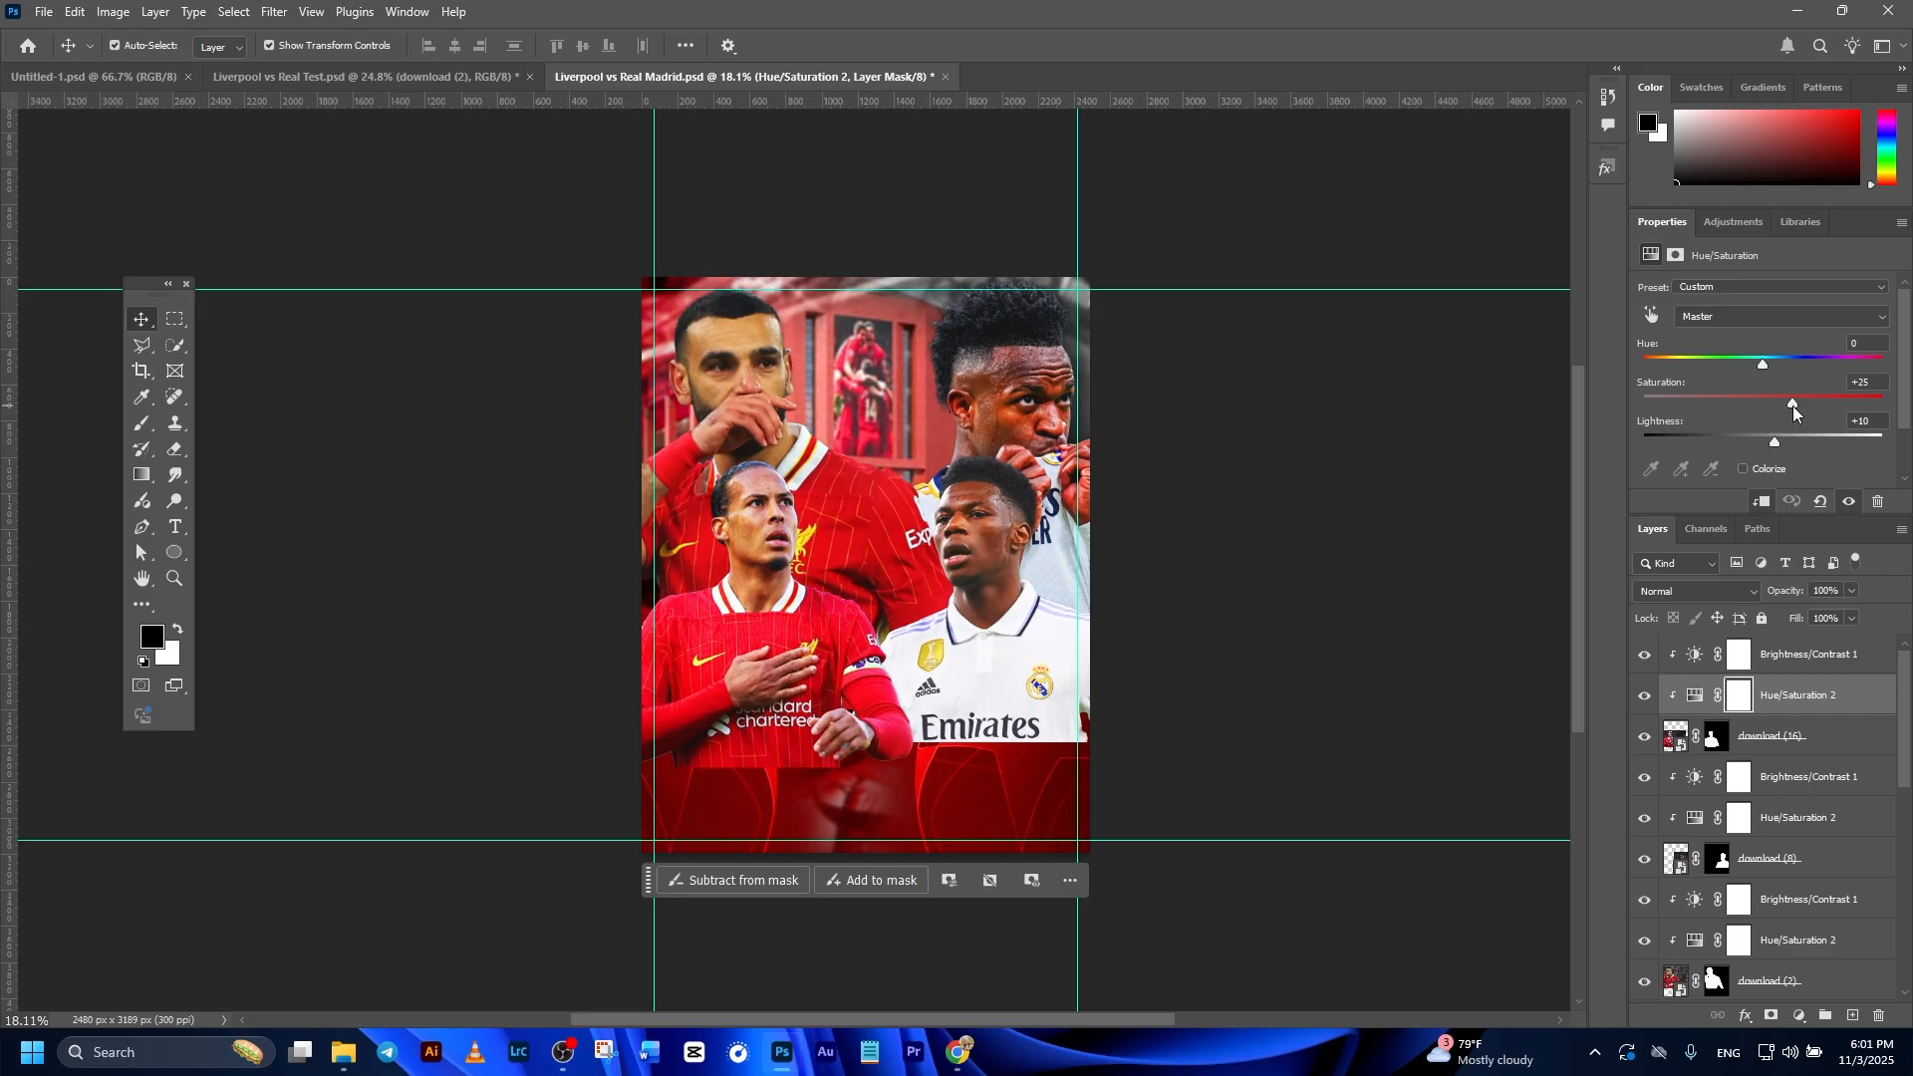
pyautogui.click(1805, 656)
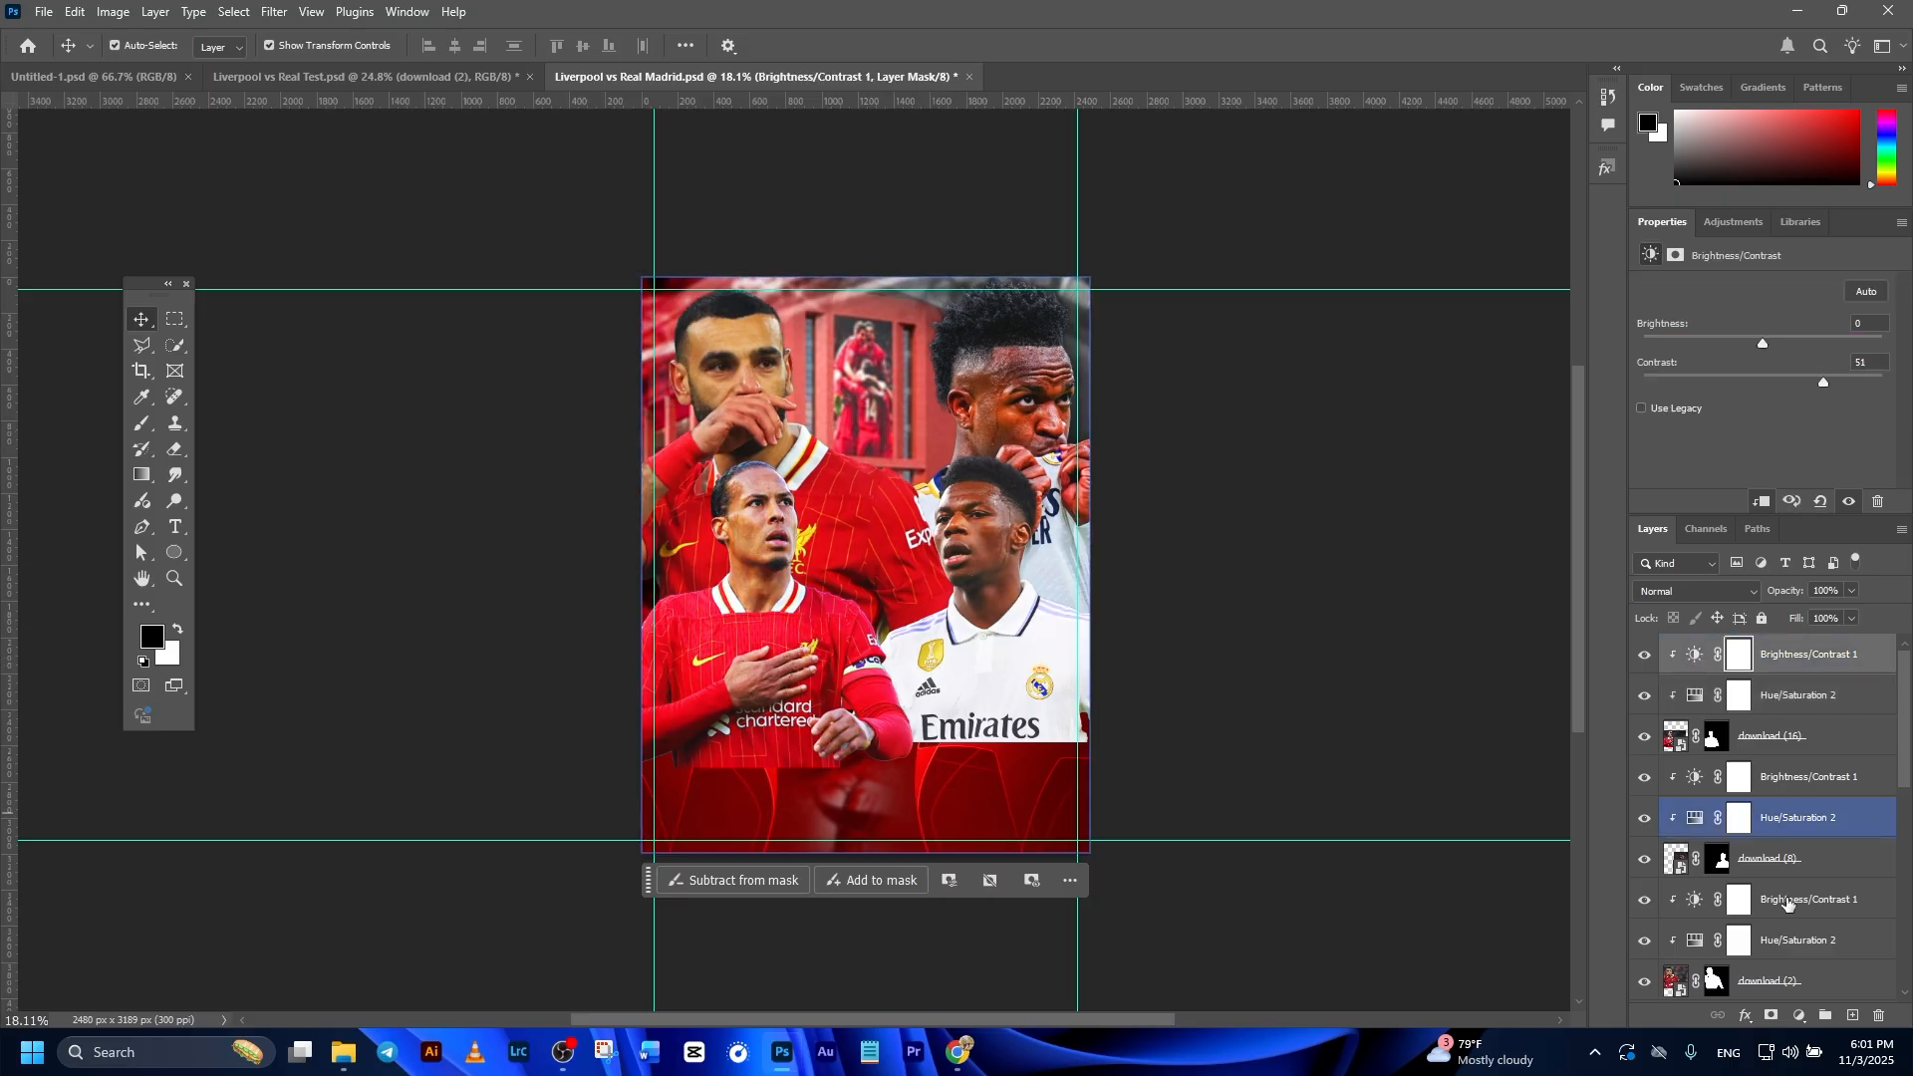
pyautogui.click(1794, 939)
pyautogui.click(1399, 560)
pyautogui.scroll(-1, 1399, 561)
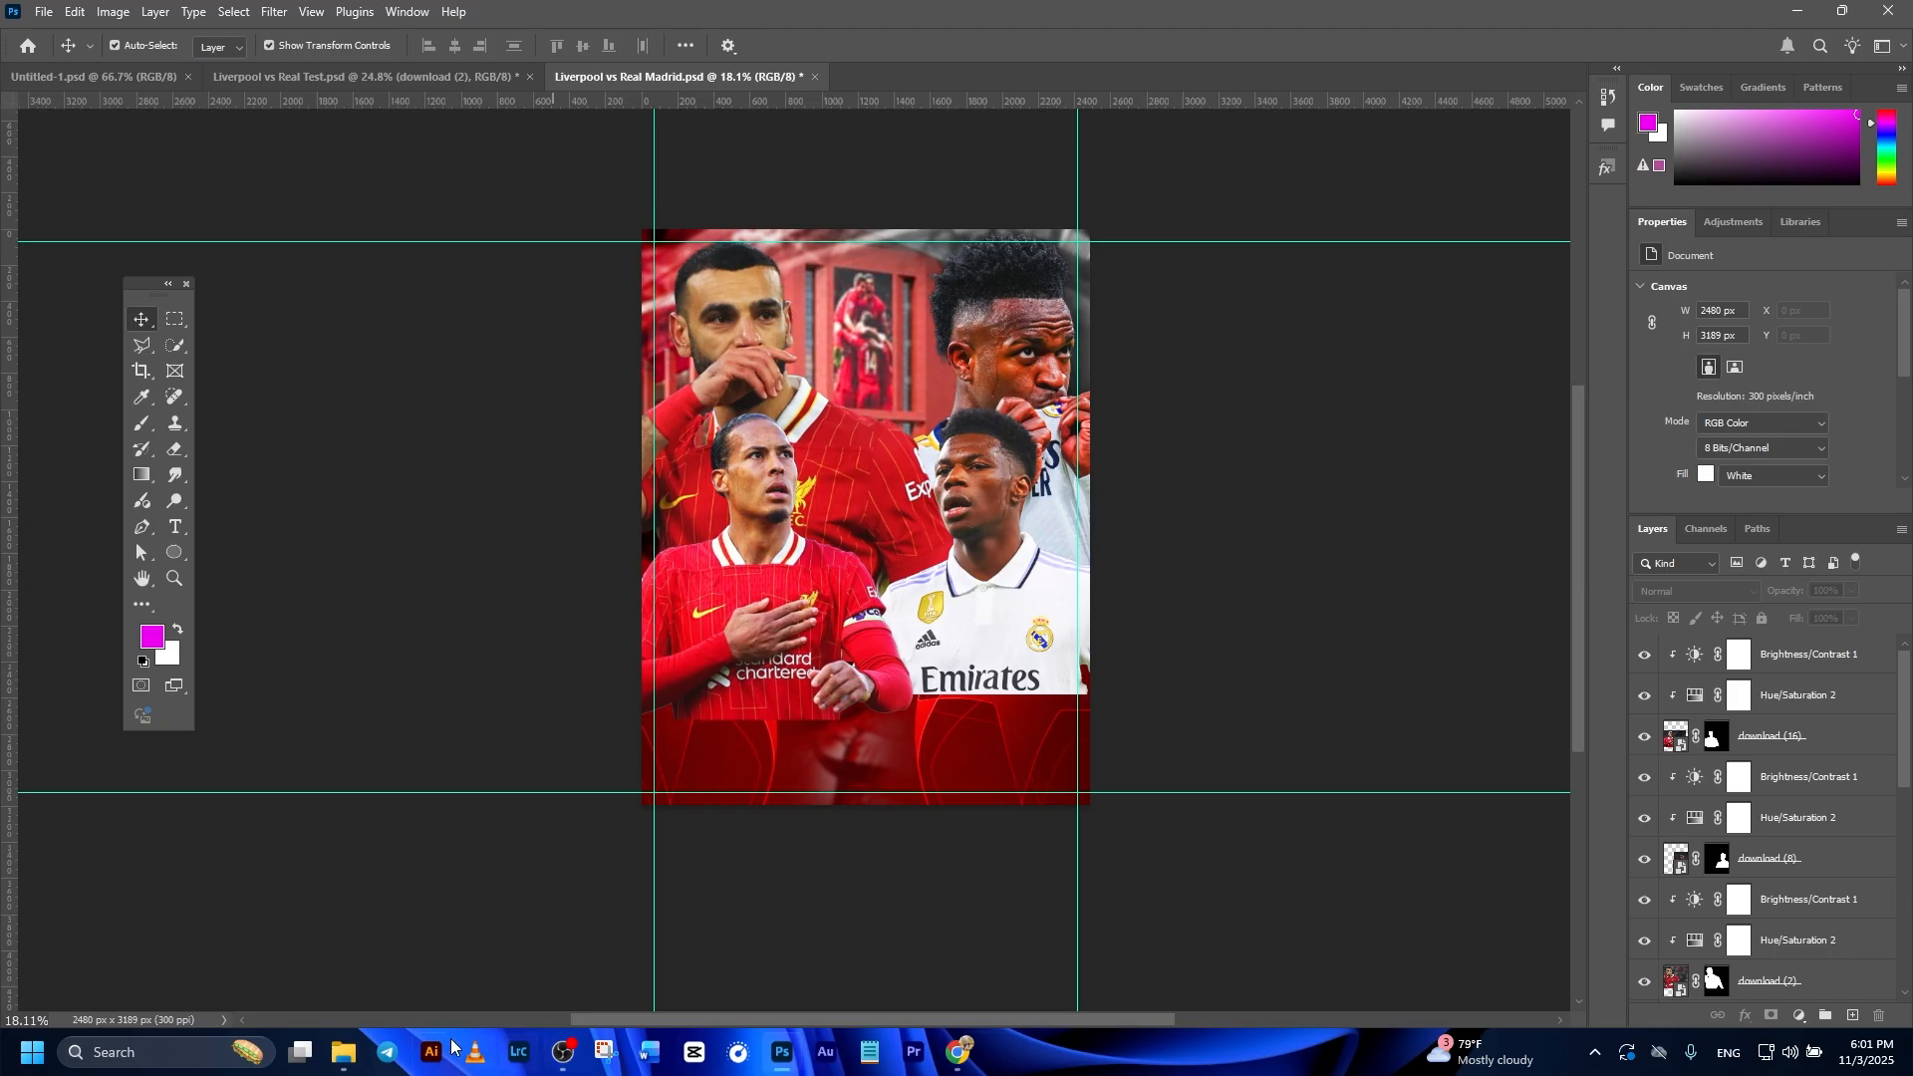
# Add download (12).jpg from New folder (3) as a subject-masked player cut-out at the poster's lower left, in front of download (16).
pyautogui.click(345, 1053)
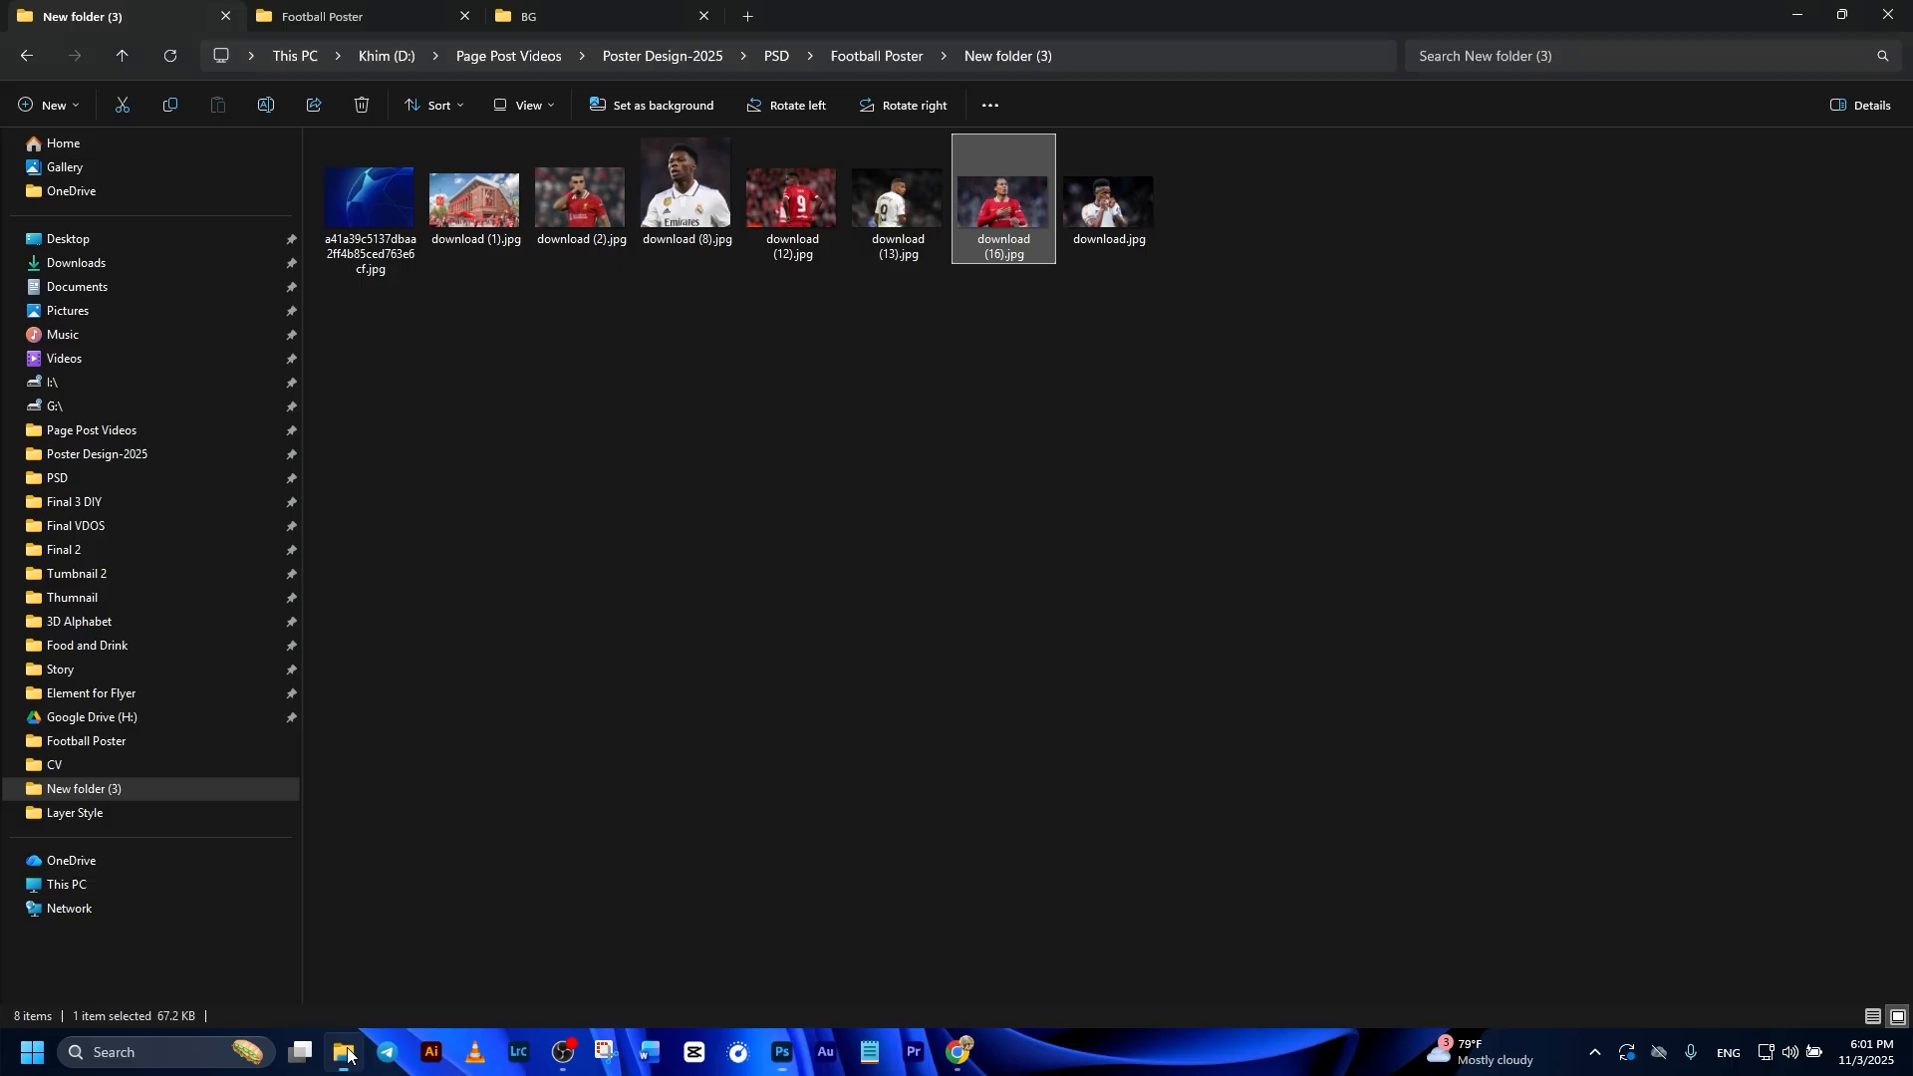
pyautogui.click(894, 333)
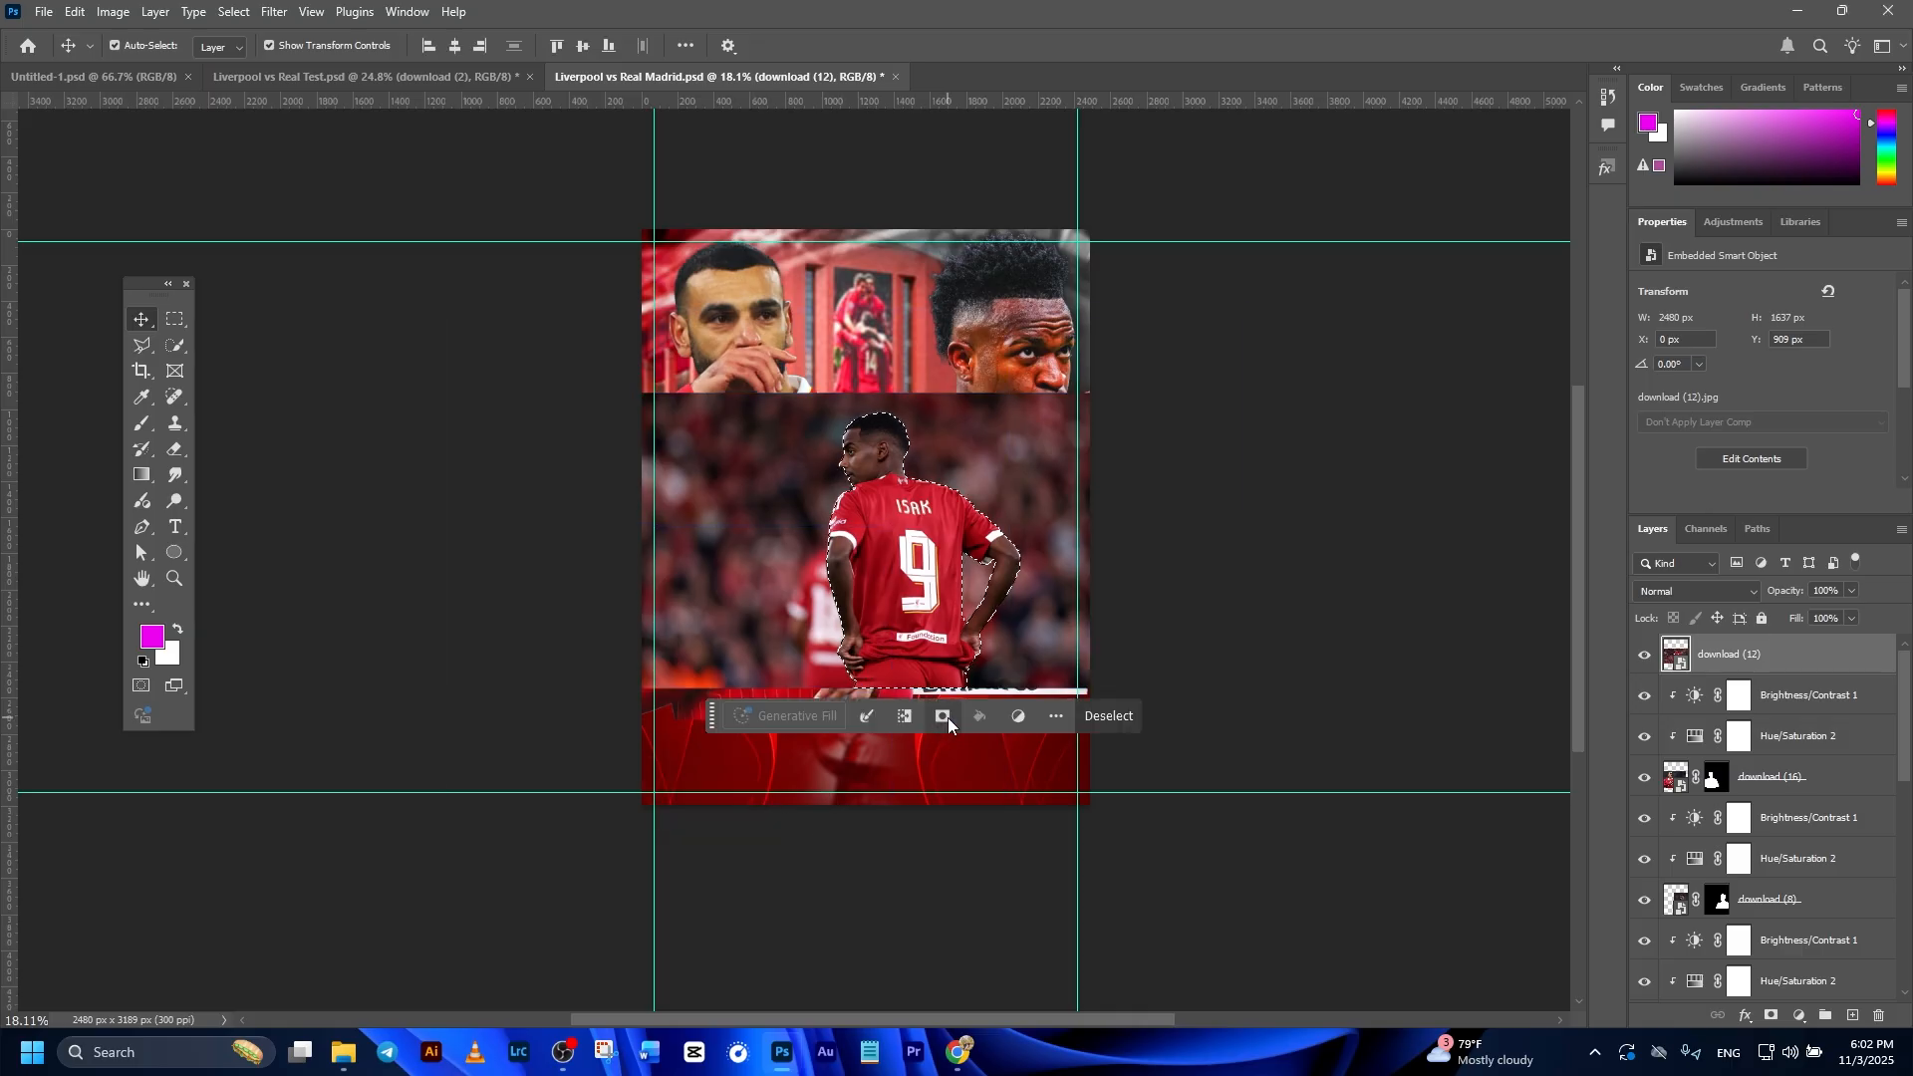
pyautogui.moveTo(936, 536); pyautogui.dragTo(800, 676)
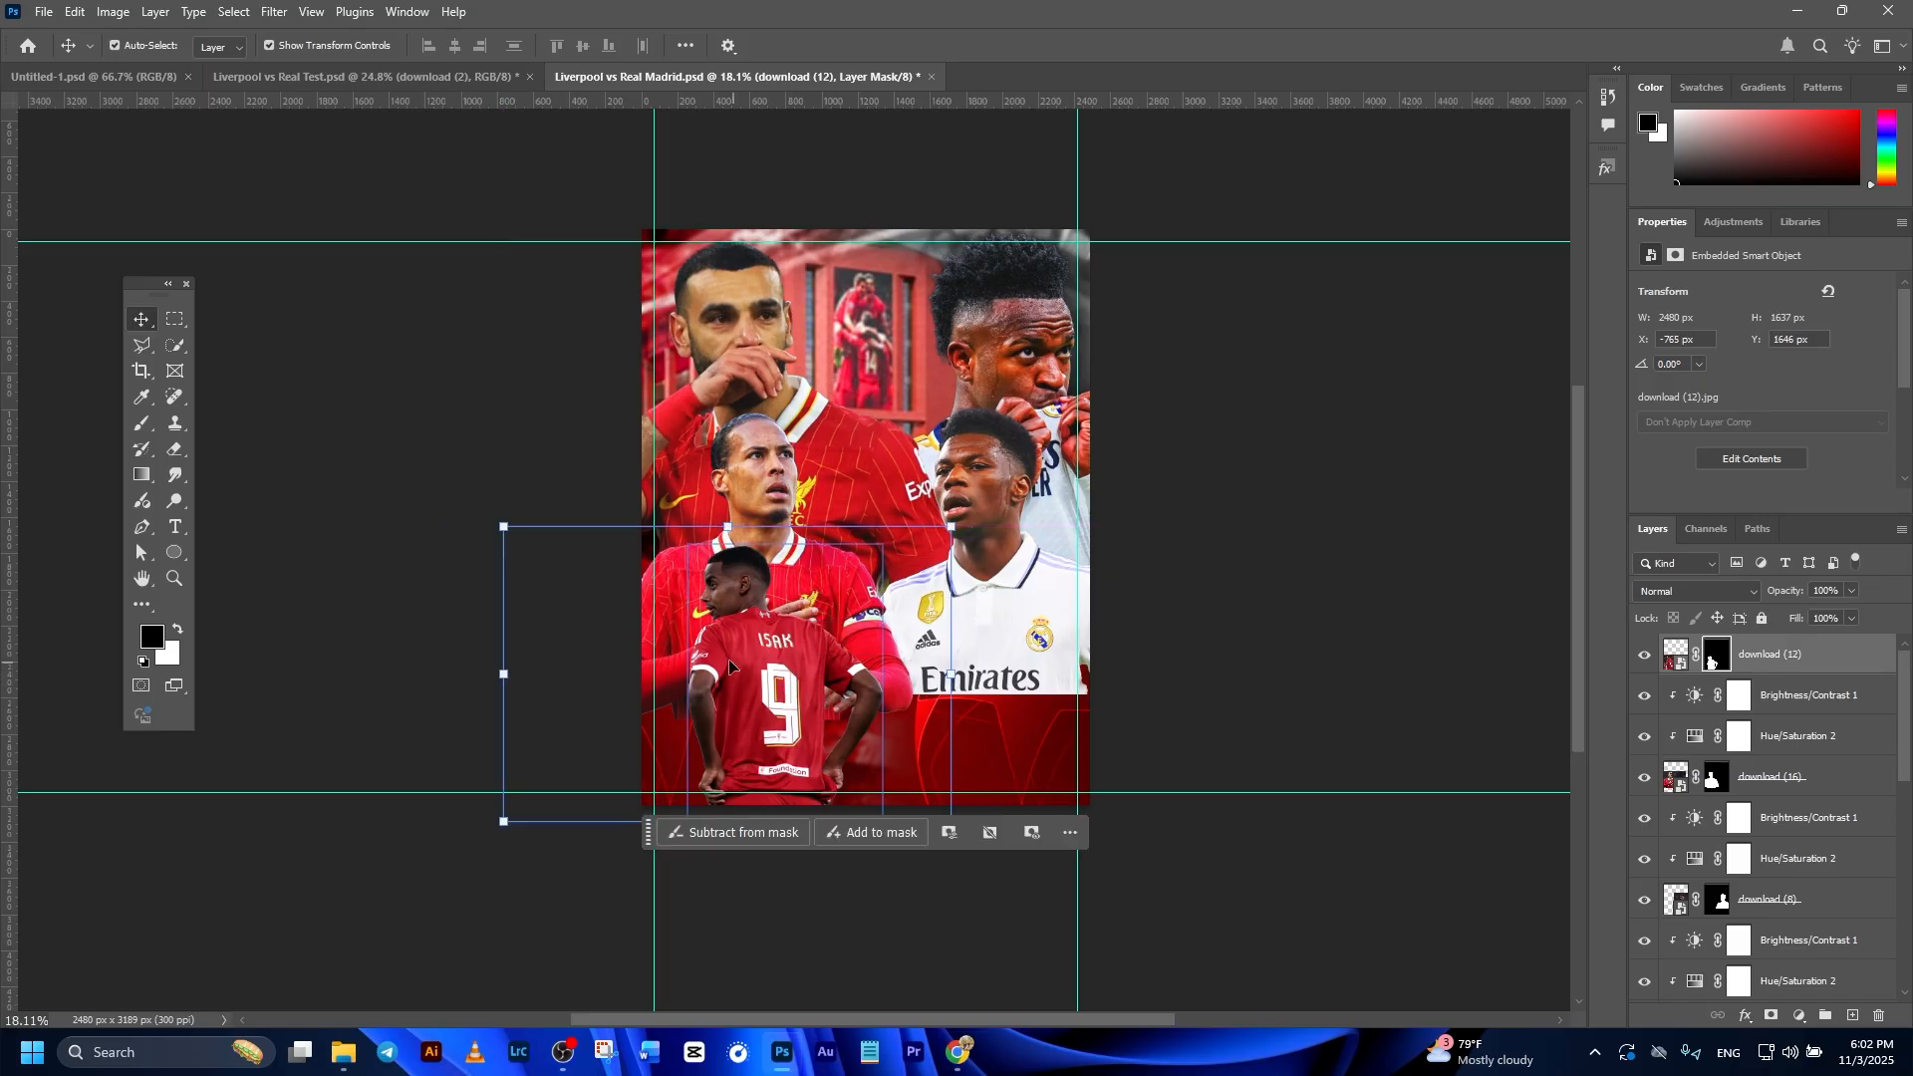
pyautogui.moveTo(503, 527); pyautogui.dragTo(496, 521)
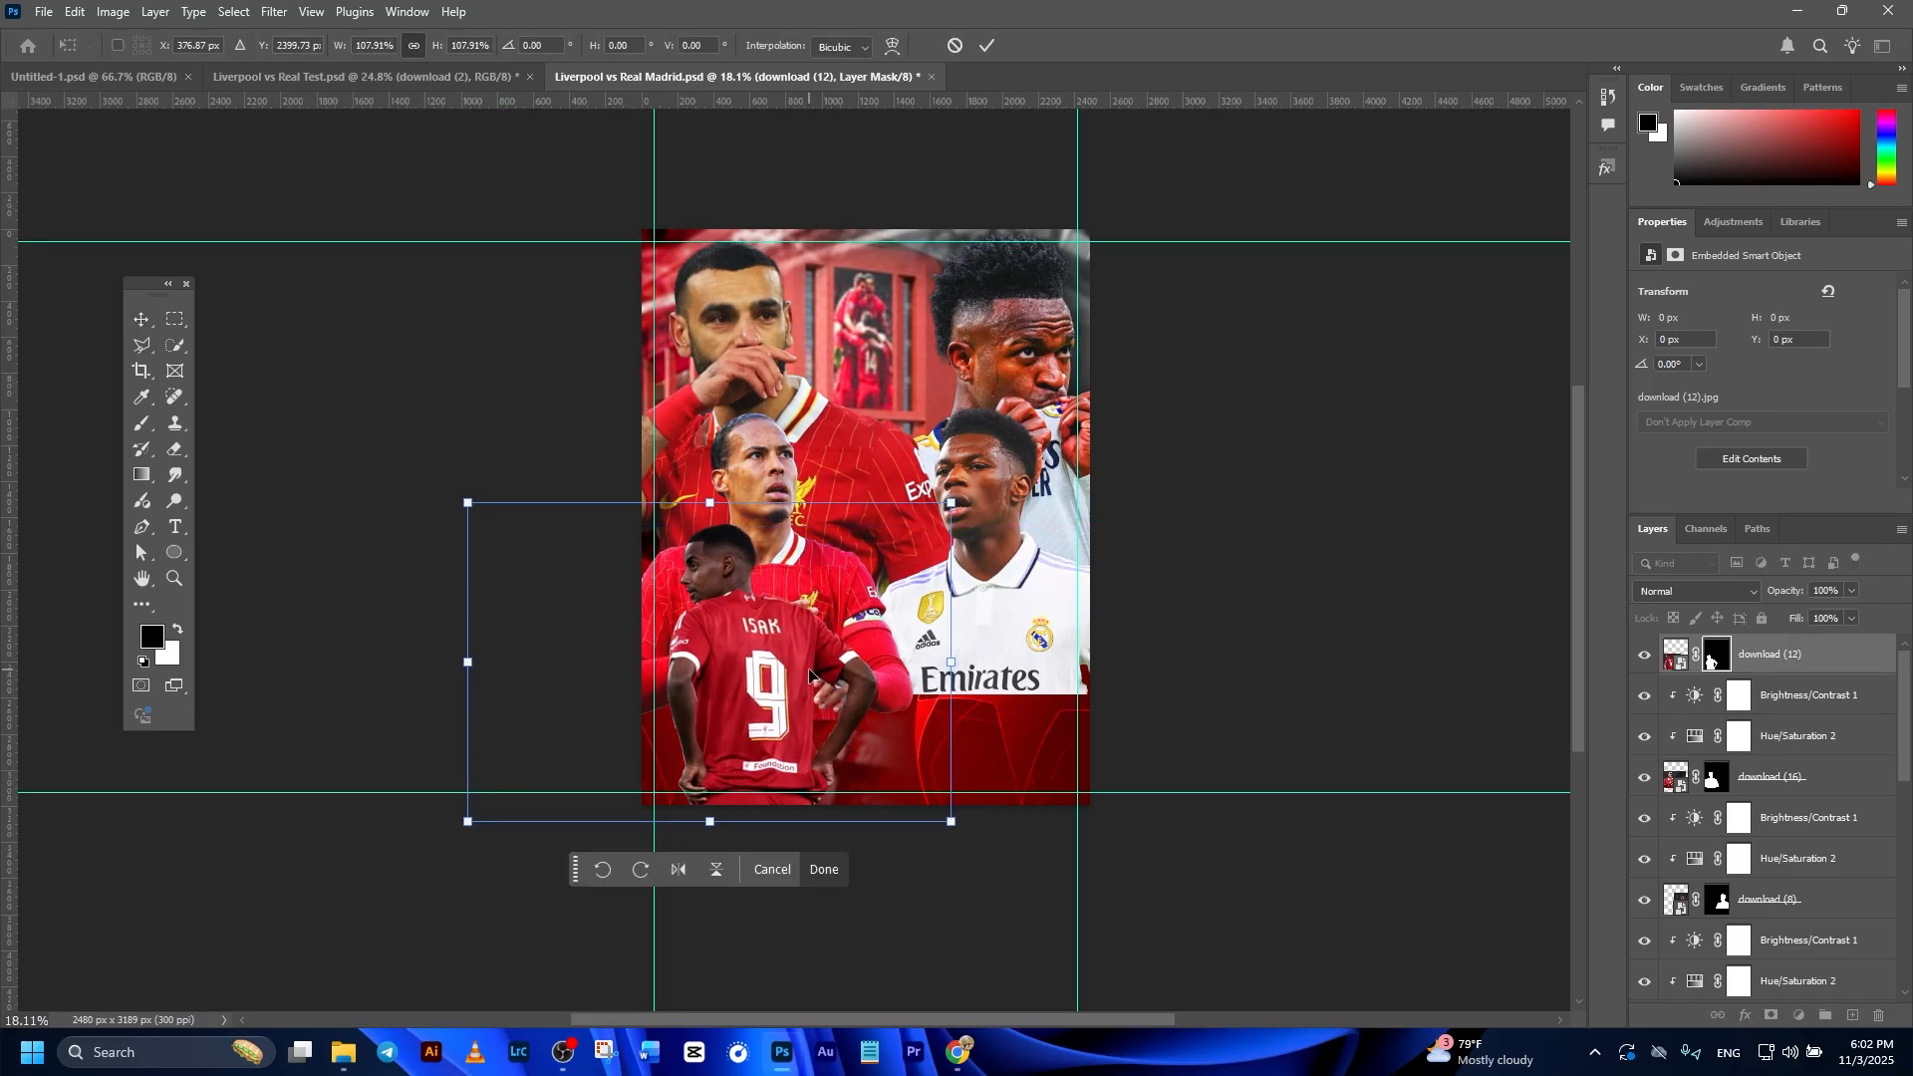
pyautogui.hotkey('ctrl', 'z')
pyautogui.click(987, 45)
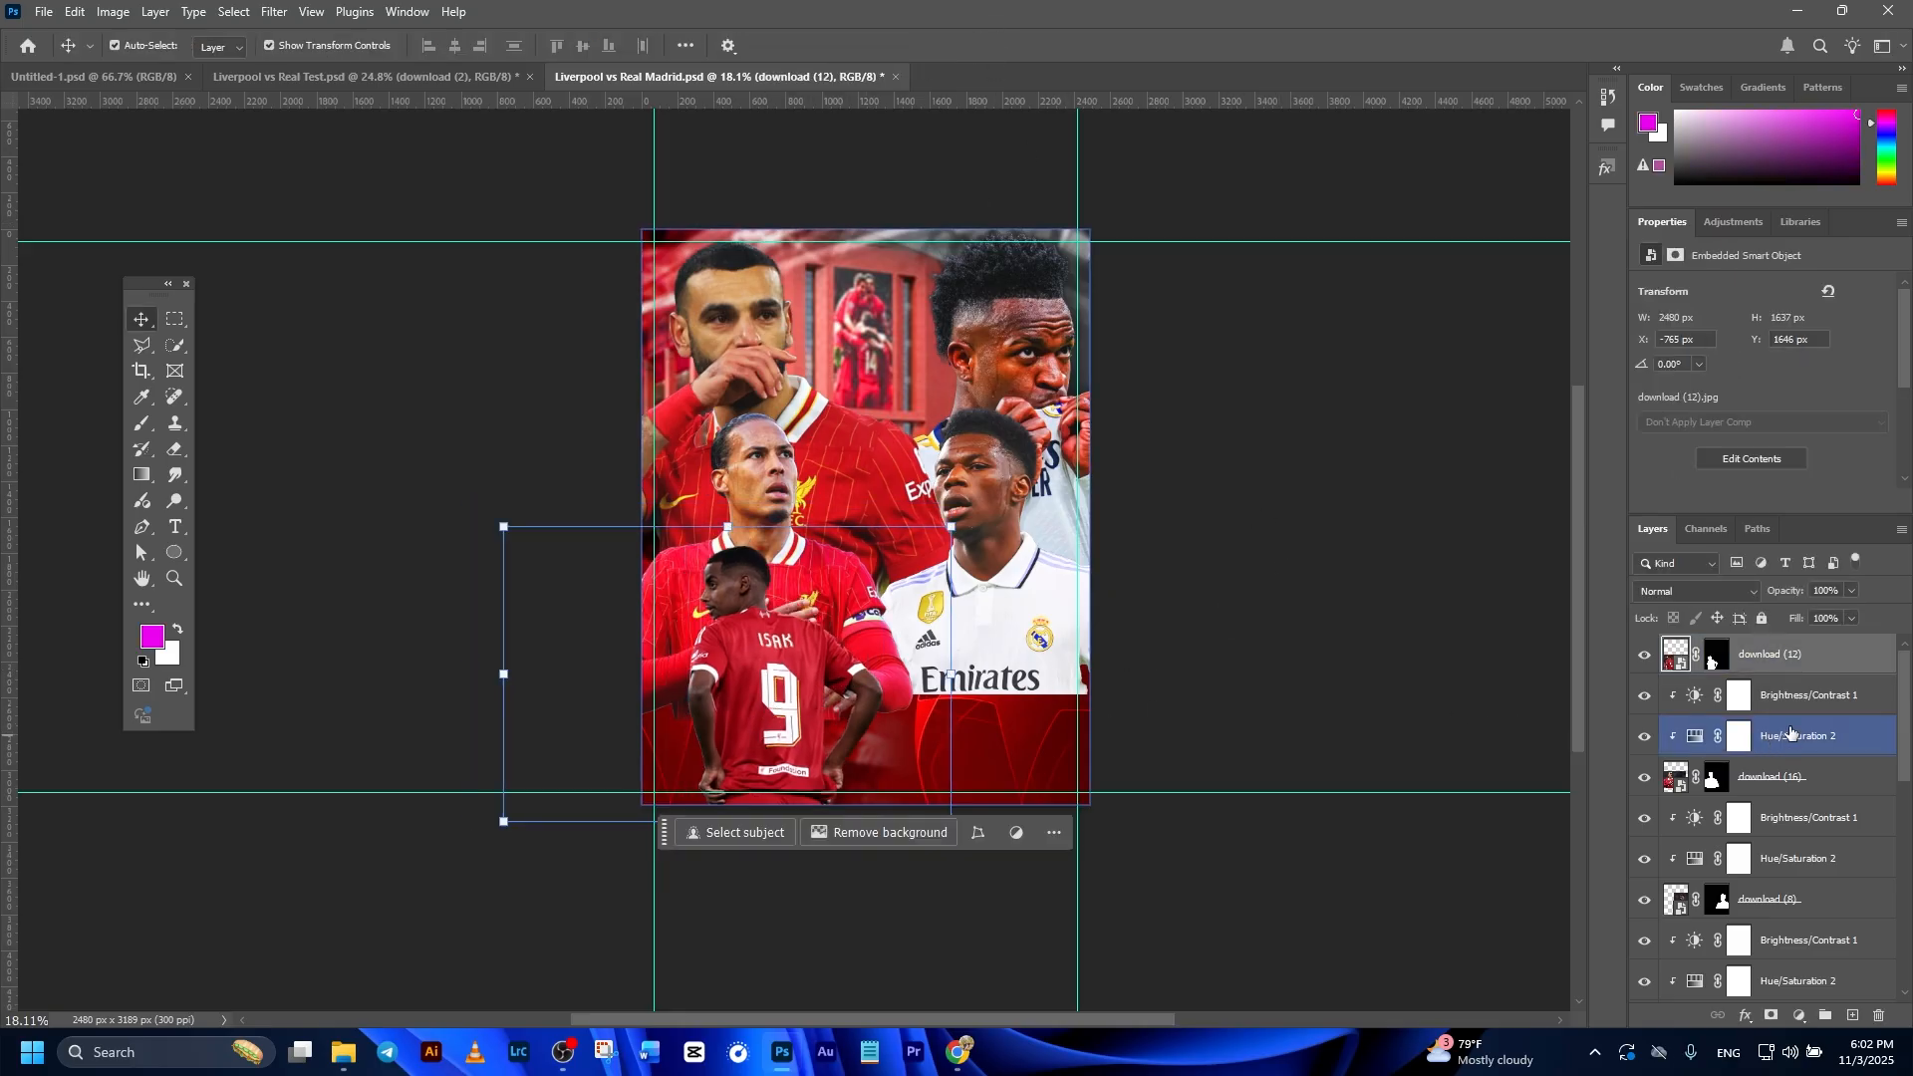
# Copy the Brightness/Contrast and Hue/Saturation adjustments of download (16) above download (12) and clip them to that player.
pyautogui.click(1804, 695)
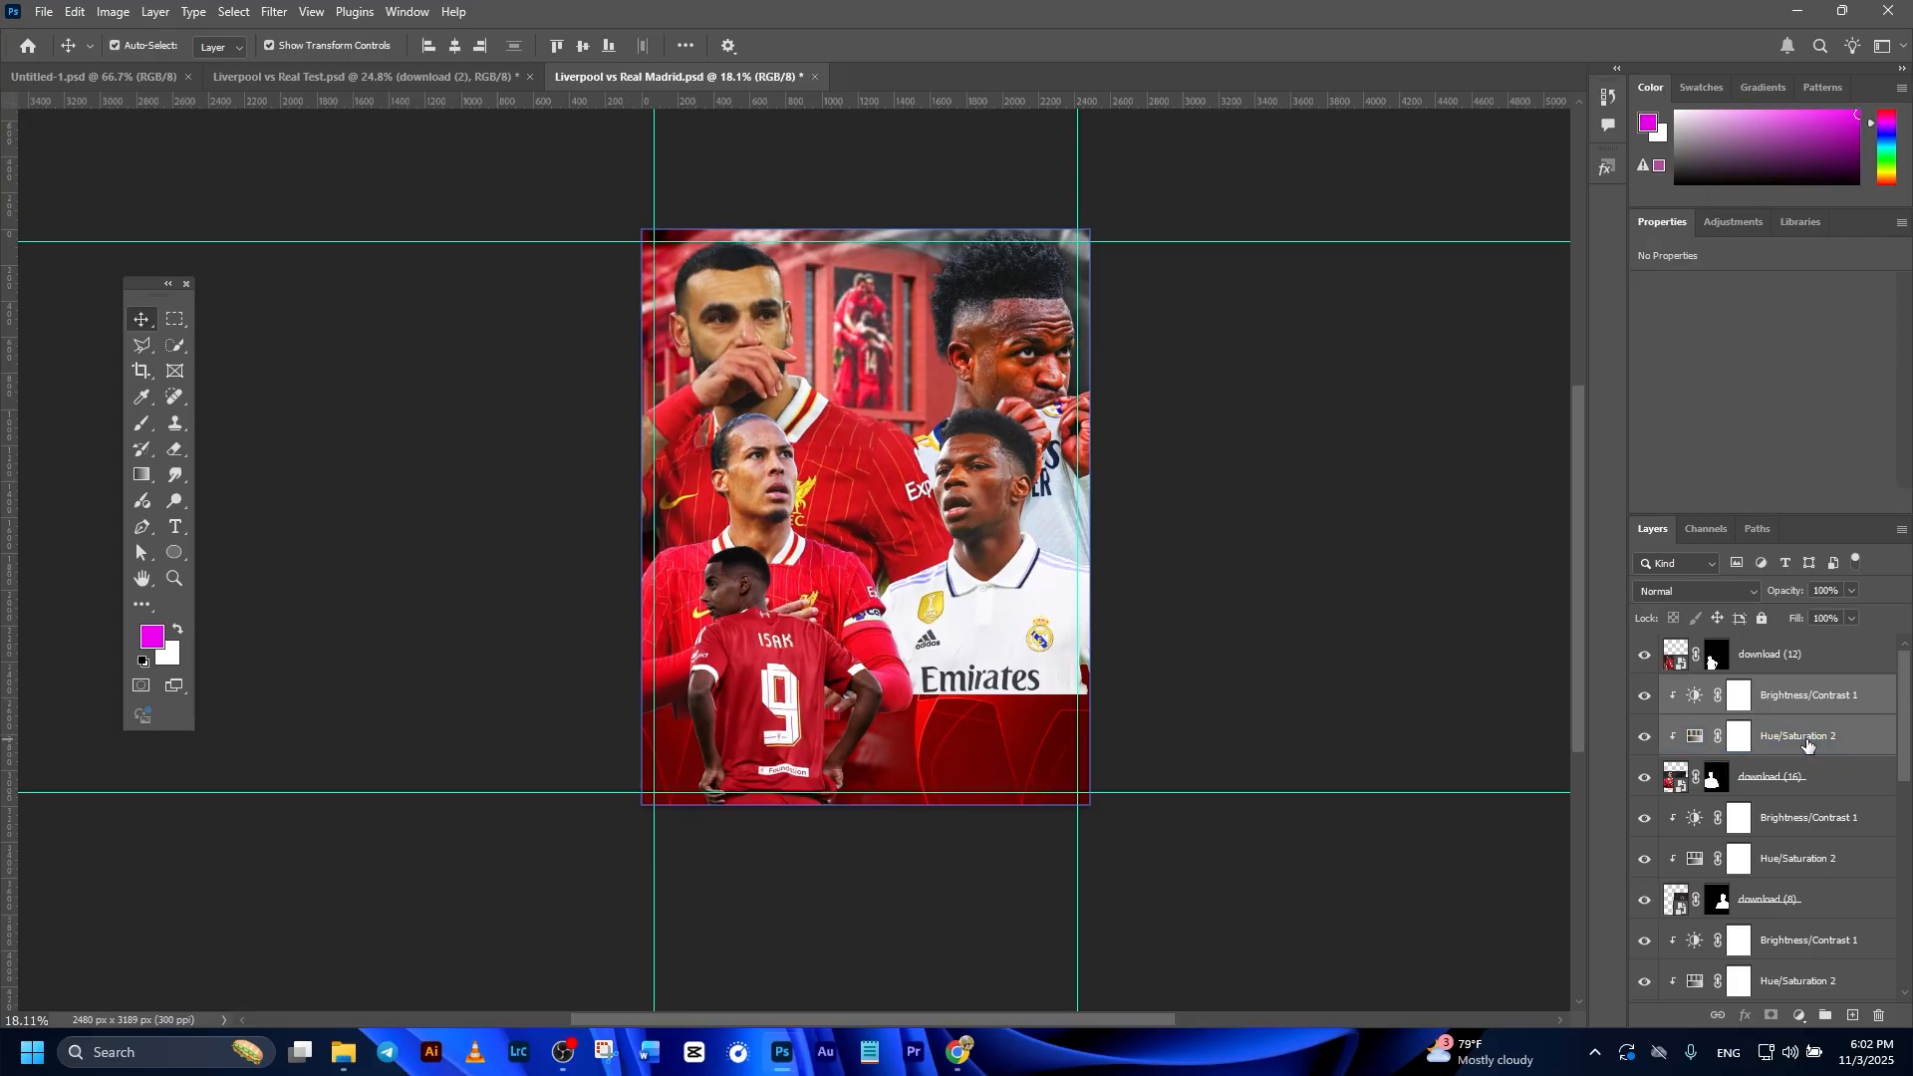
pyautogui.click(1781, 653)
pyautogui.press('ctrl')
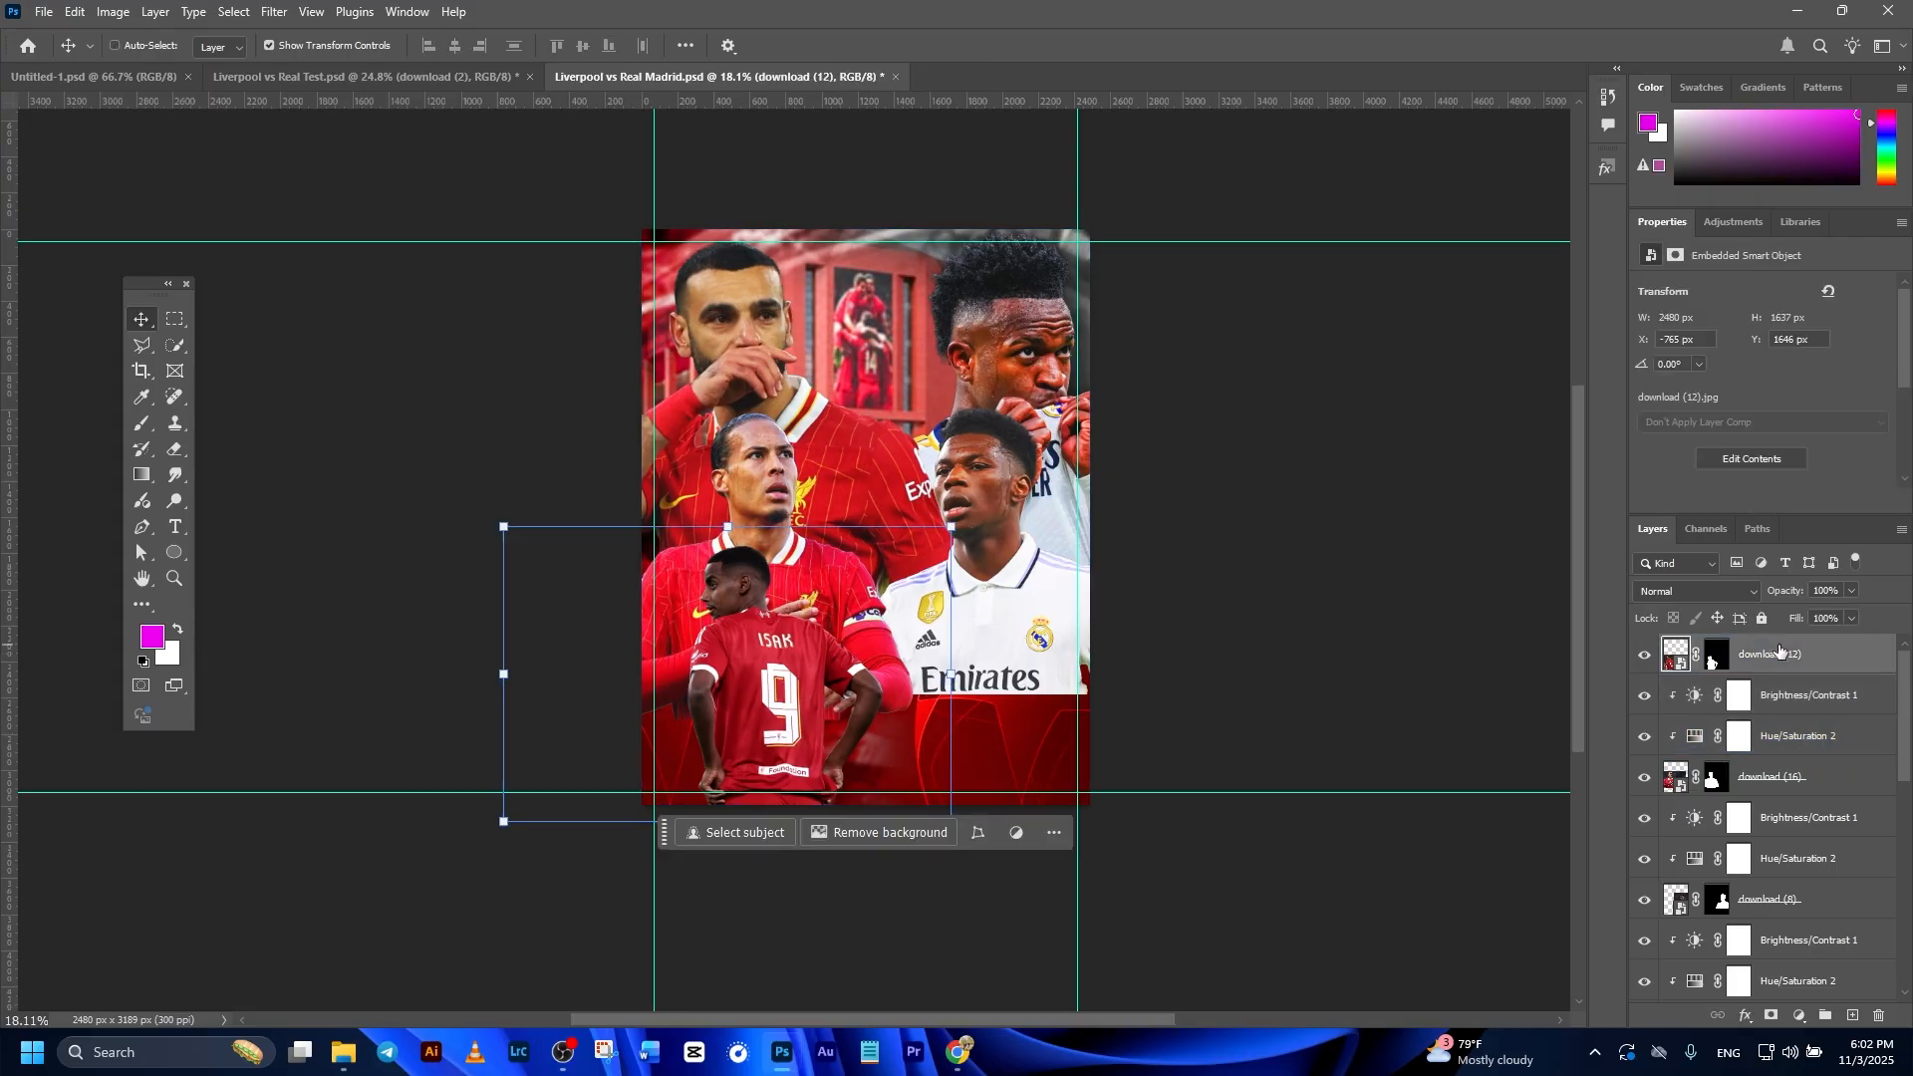
pyautogui.hotkey('ctrl', 'v')
pyautogui.rightClick(1806, 709)
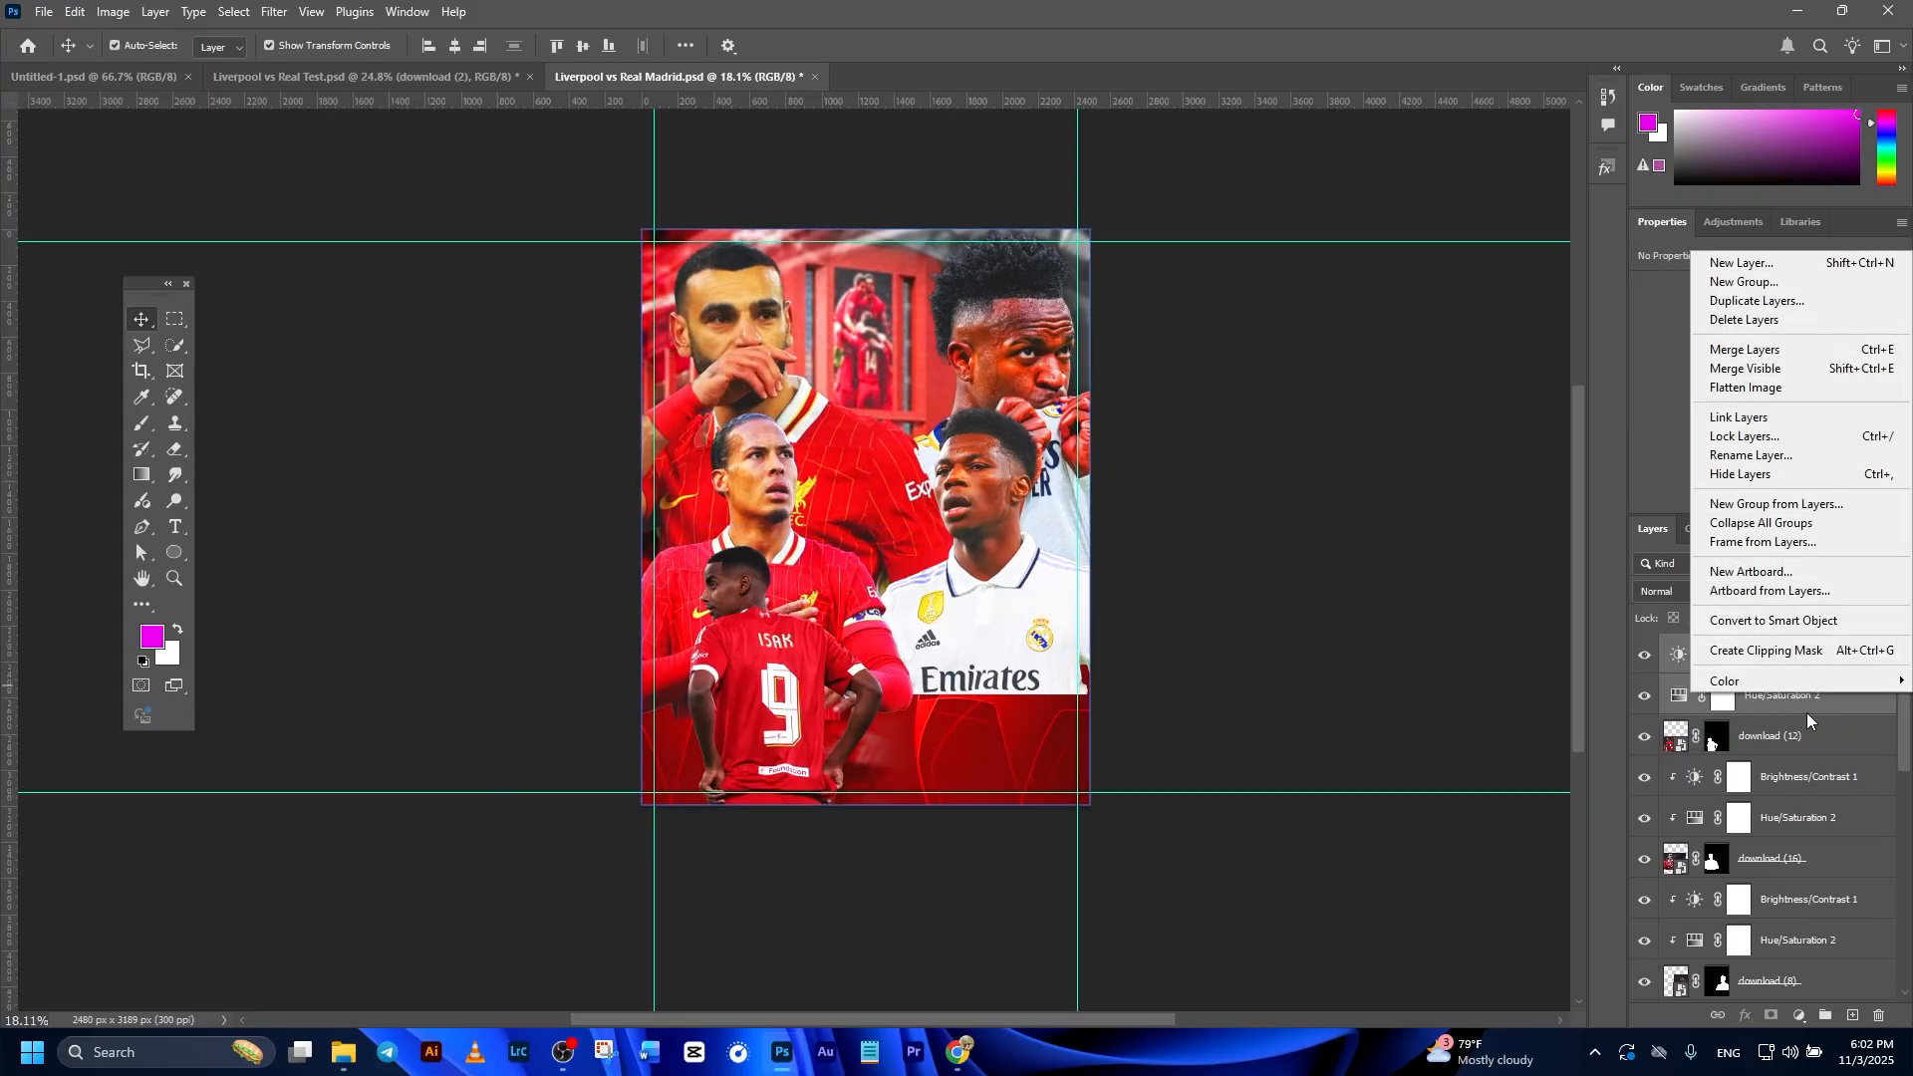
pyautogui.click(1812, 652)
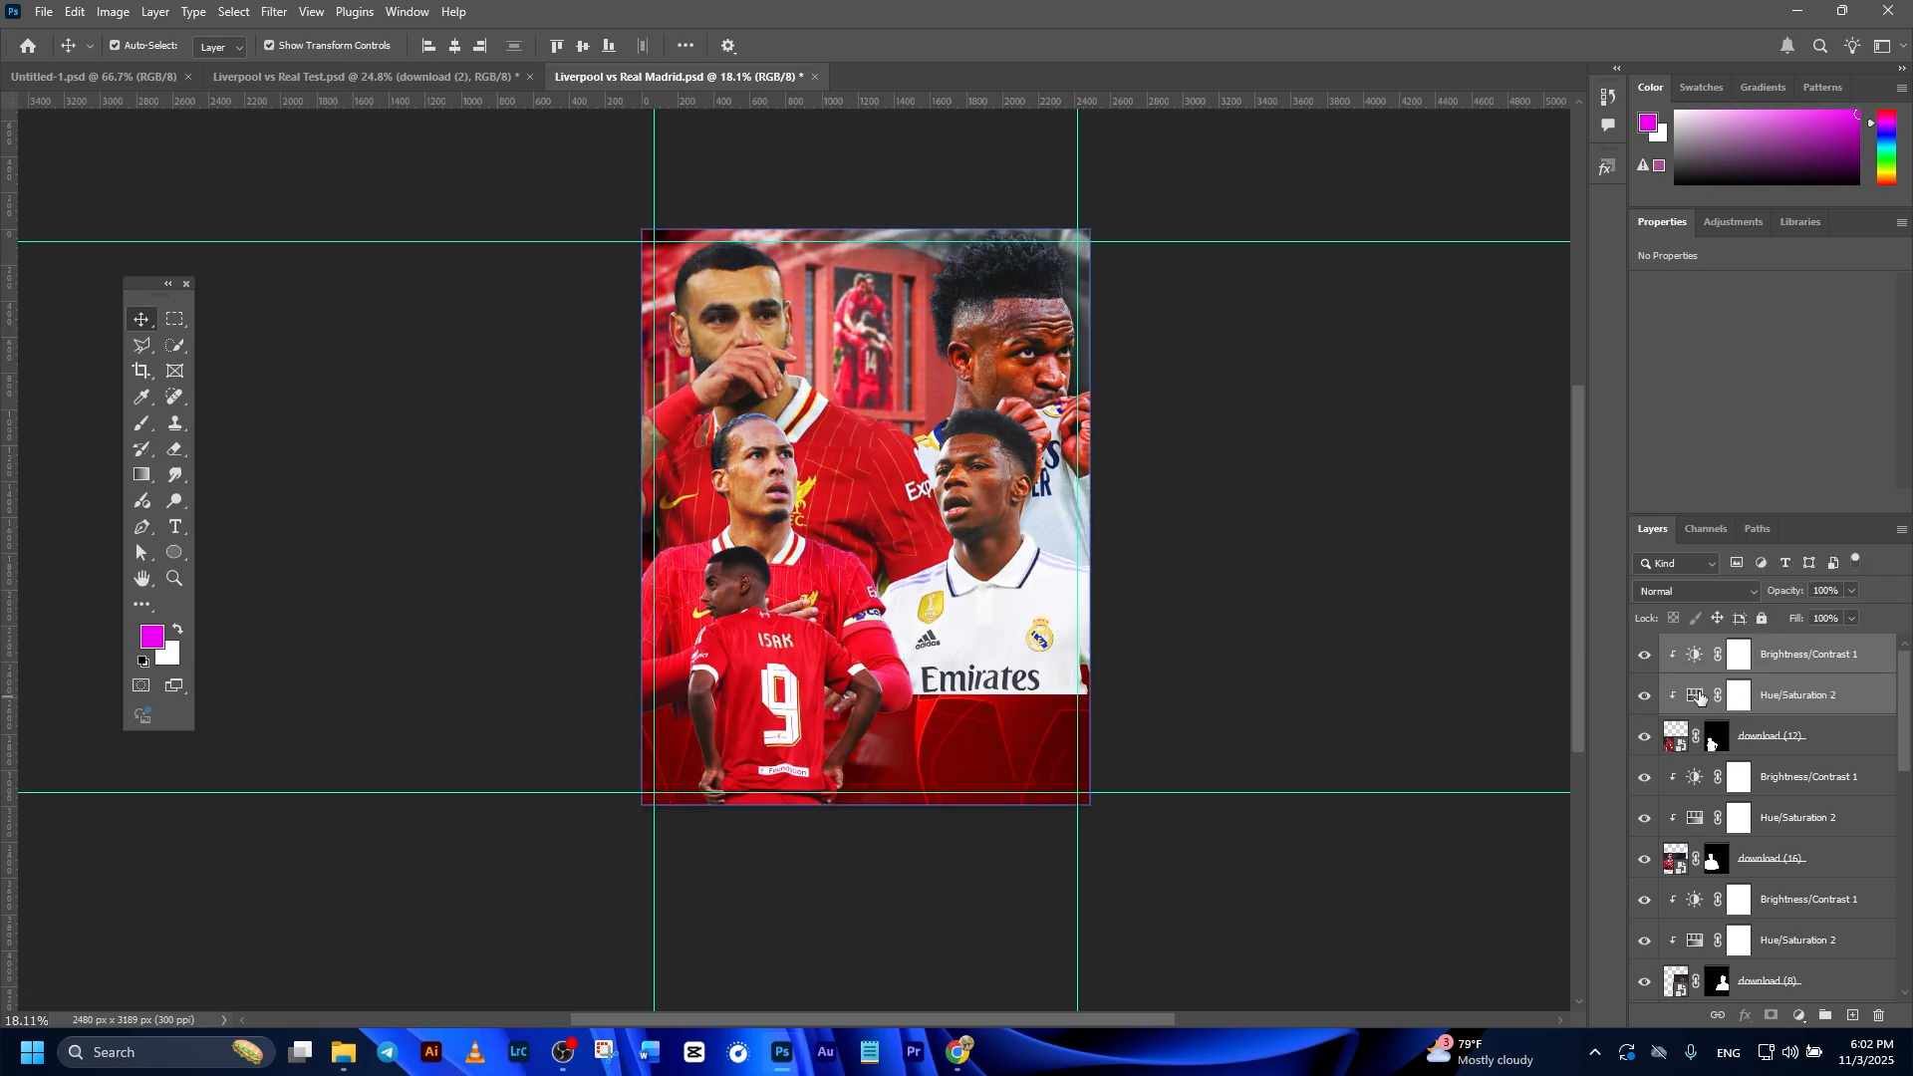
# Set the brightness of the download (12) player's clipped Brightness/Contrast adjustment to 19.
pyautogui.click(1739, 694)
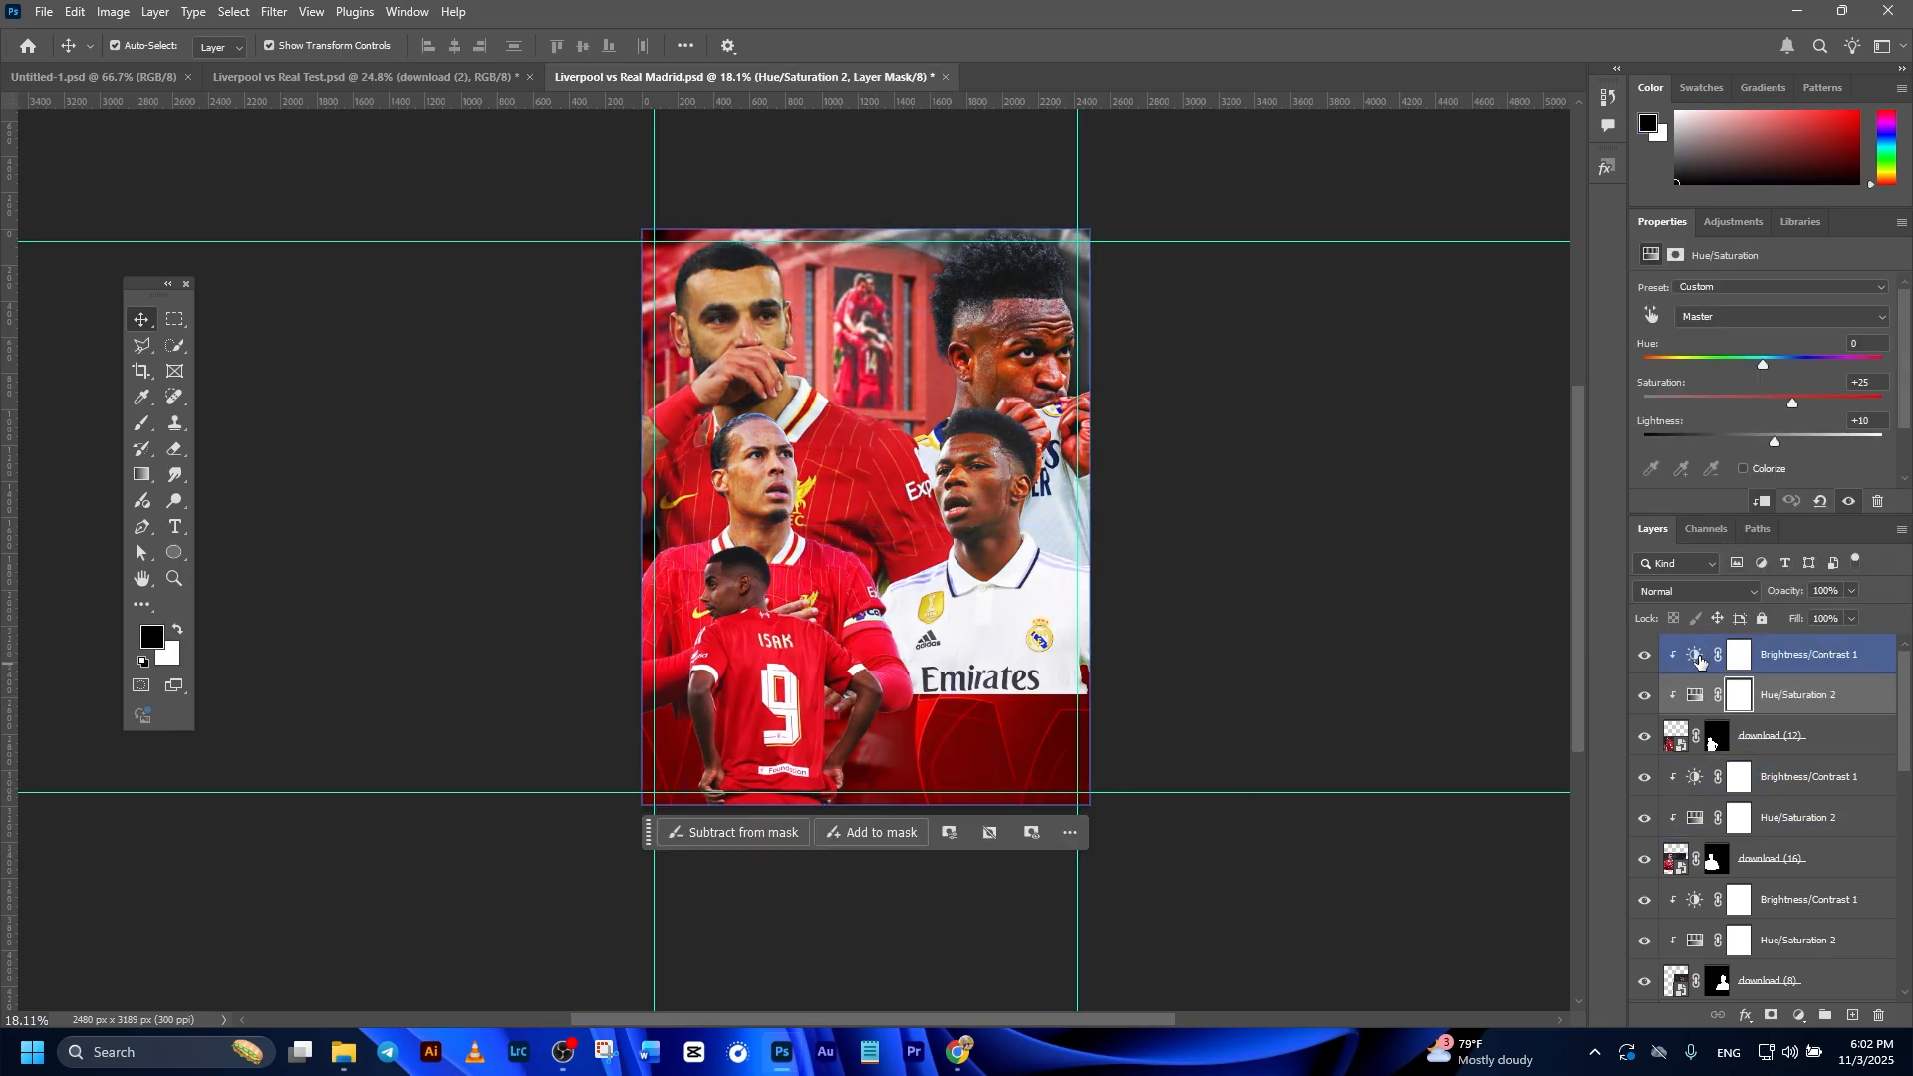
pyautogui.click(1739, 654)
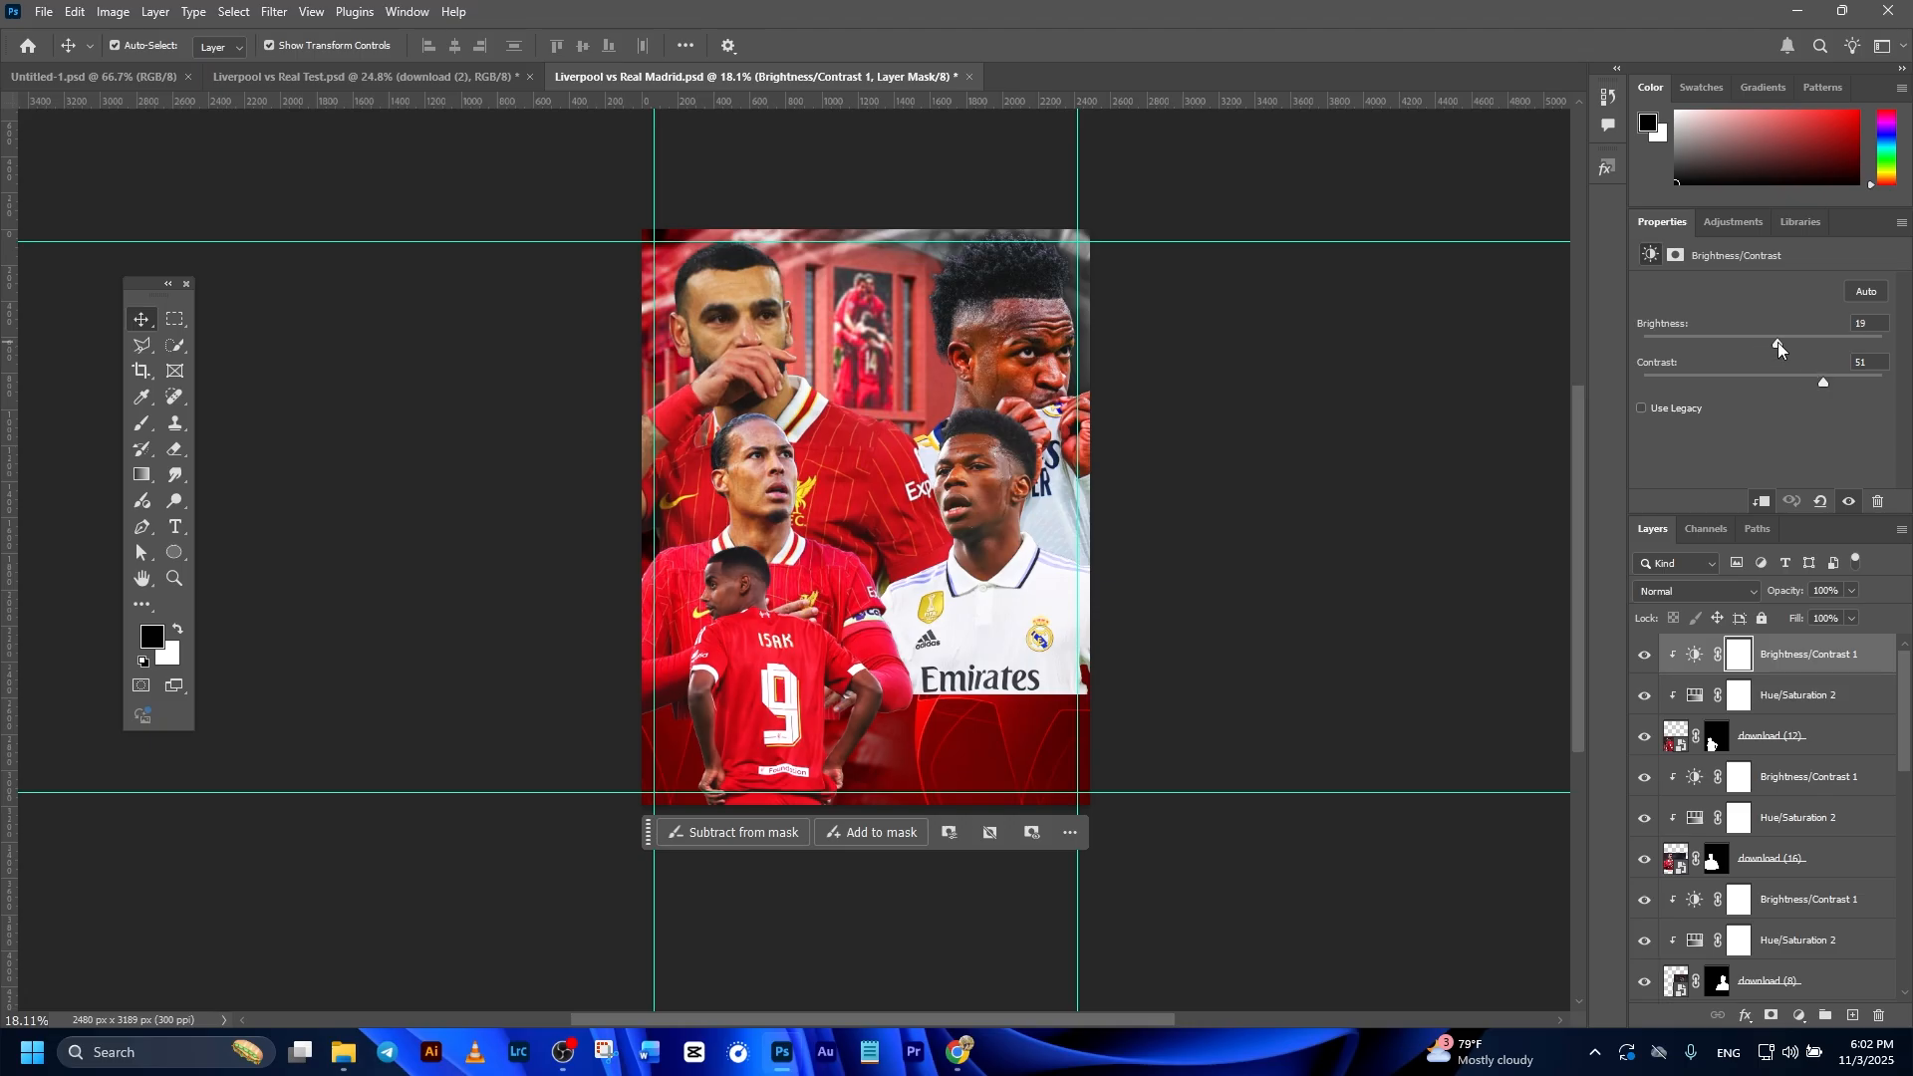
pyautogui.click(1438, 616)
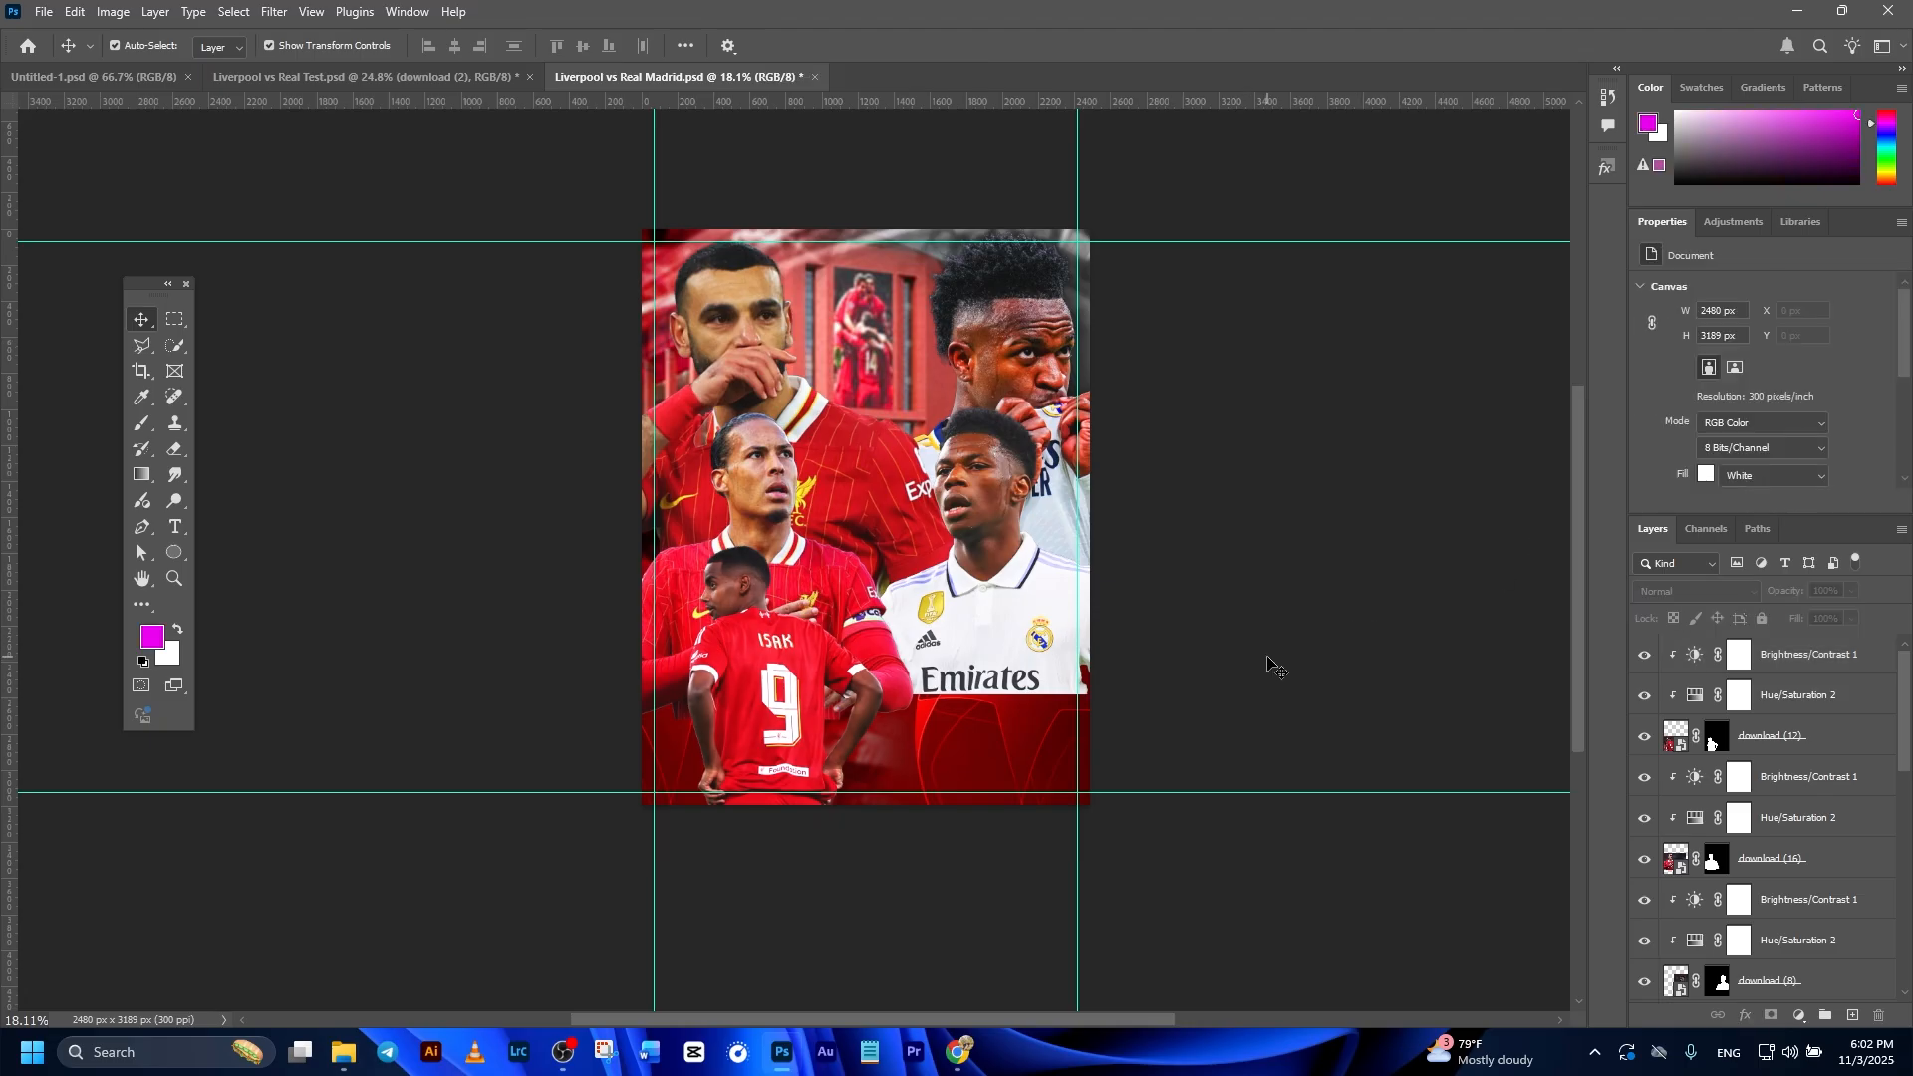
pyautogui.click(1134, 686)
# Place download (13).jpg from New folder (3) on the poster and mask it to a cut-out of its player.
pyautogui.click(344, 1052)
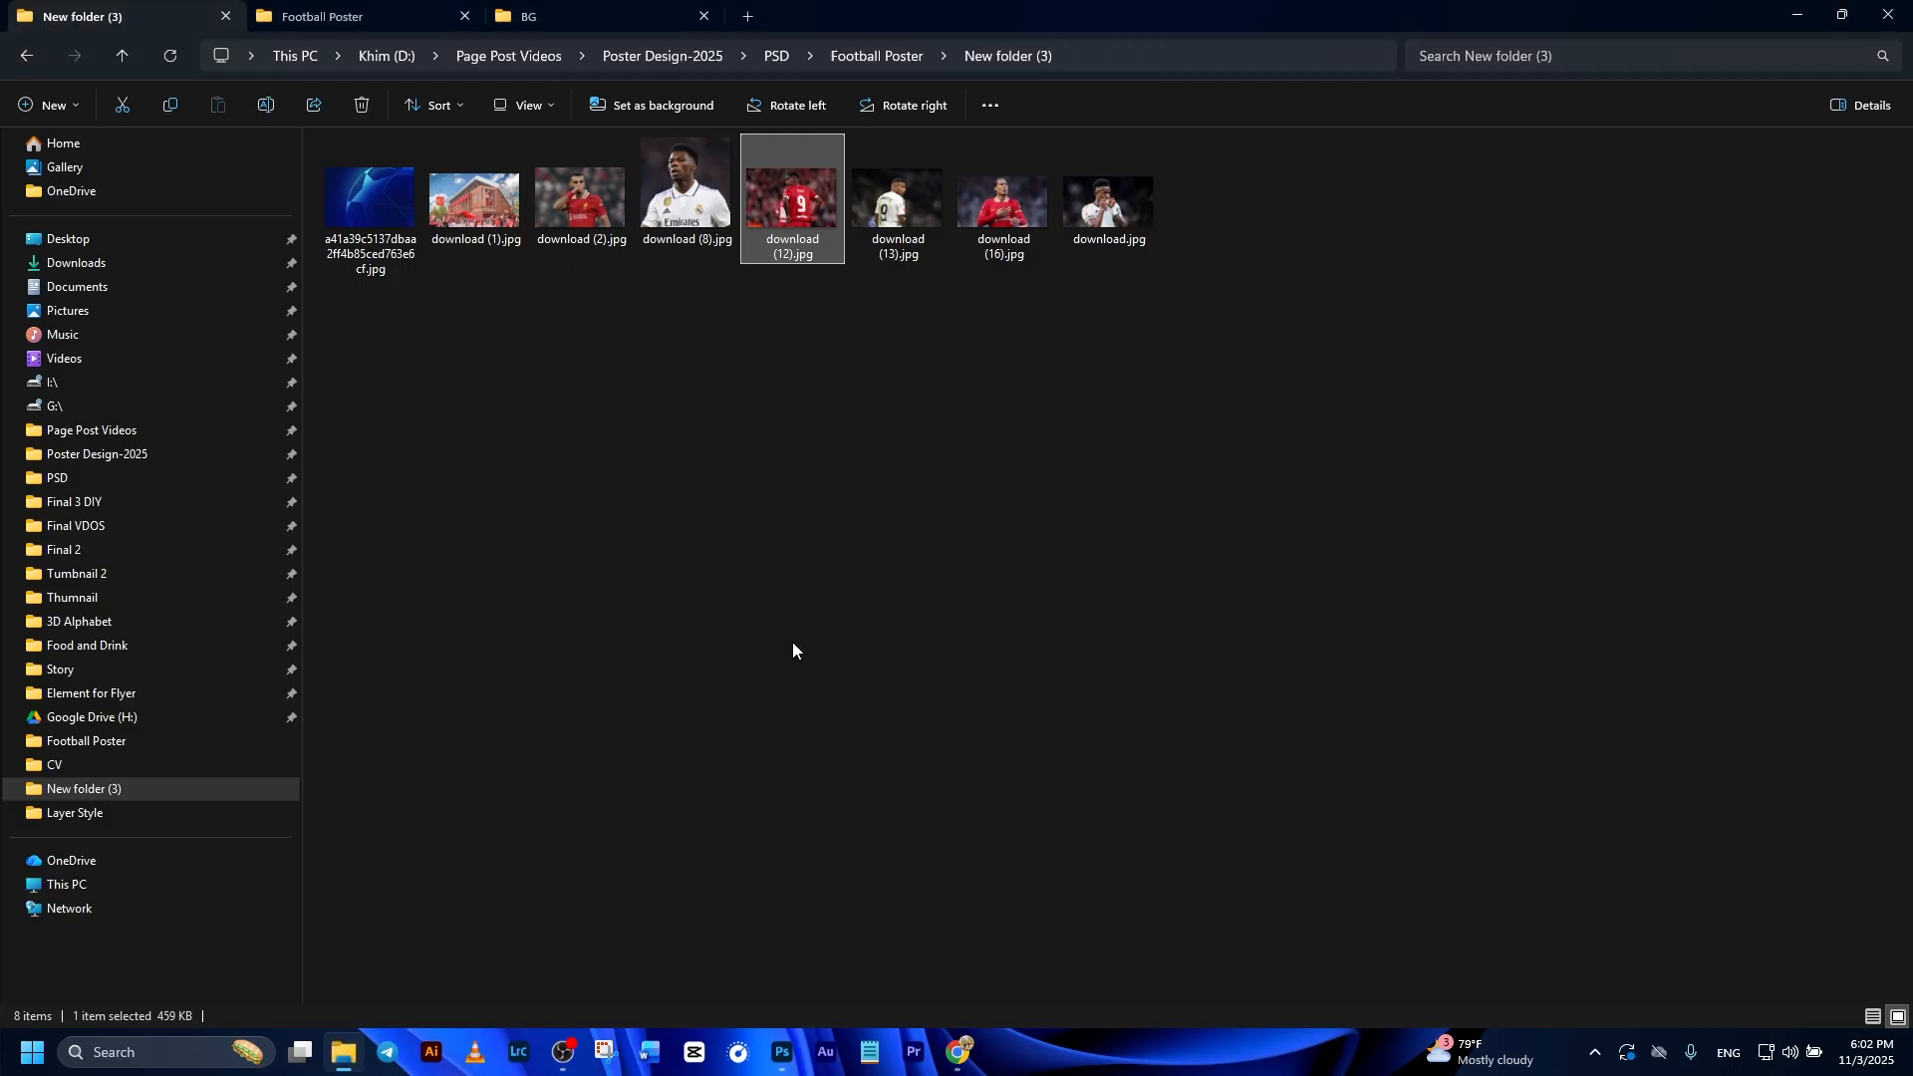
pyautogui.click(903, 247)
pyautogui.moveTo(902, 245); pyautogui.dragTo(1009, 770)
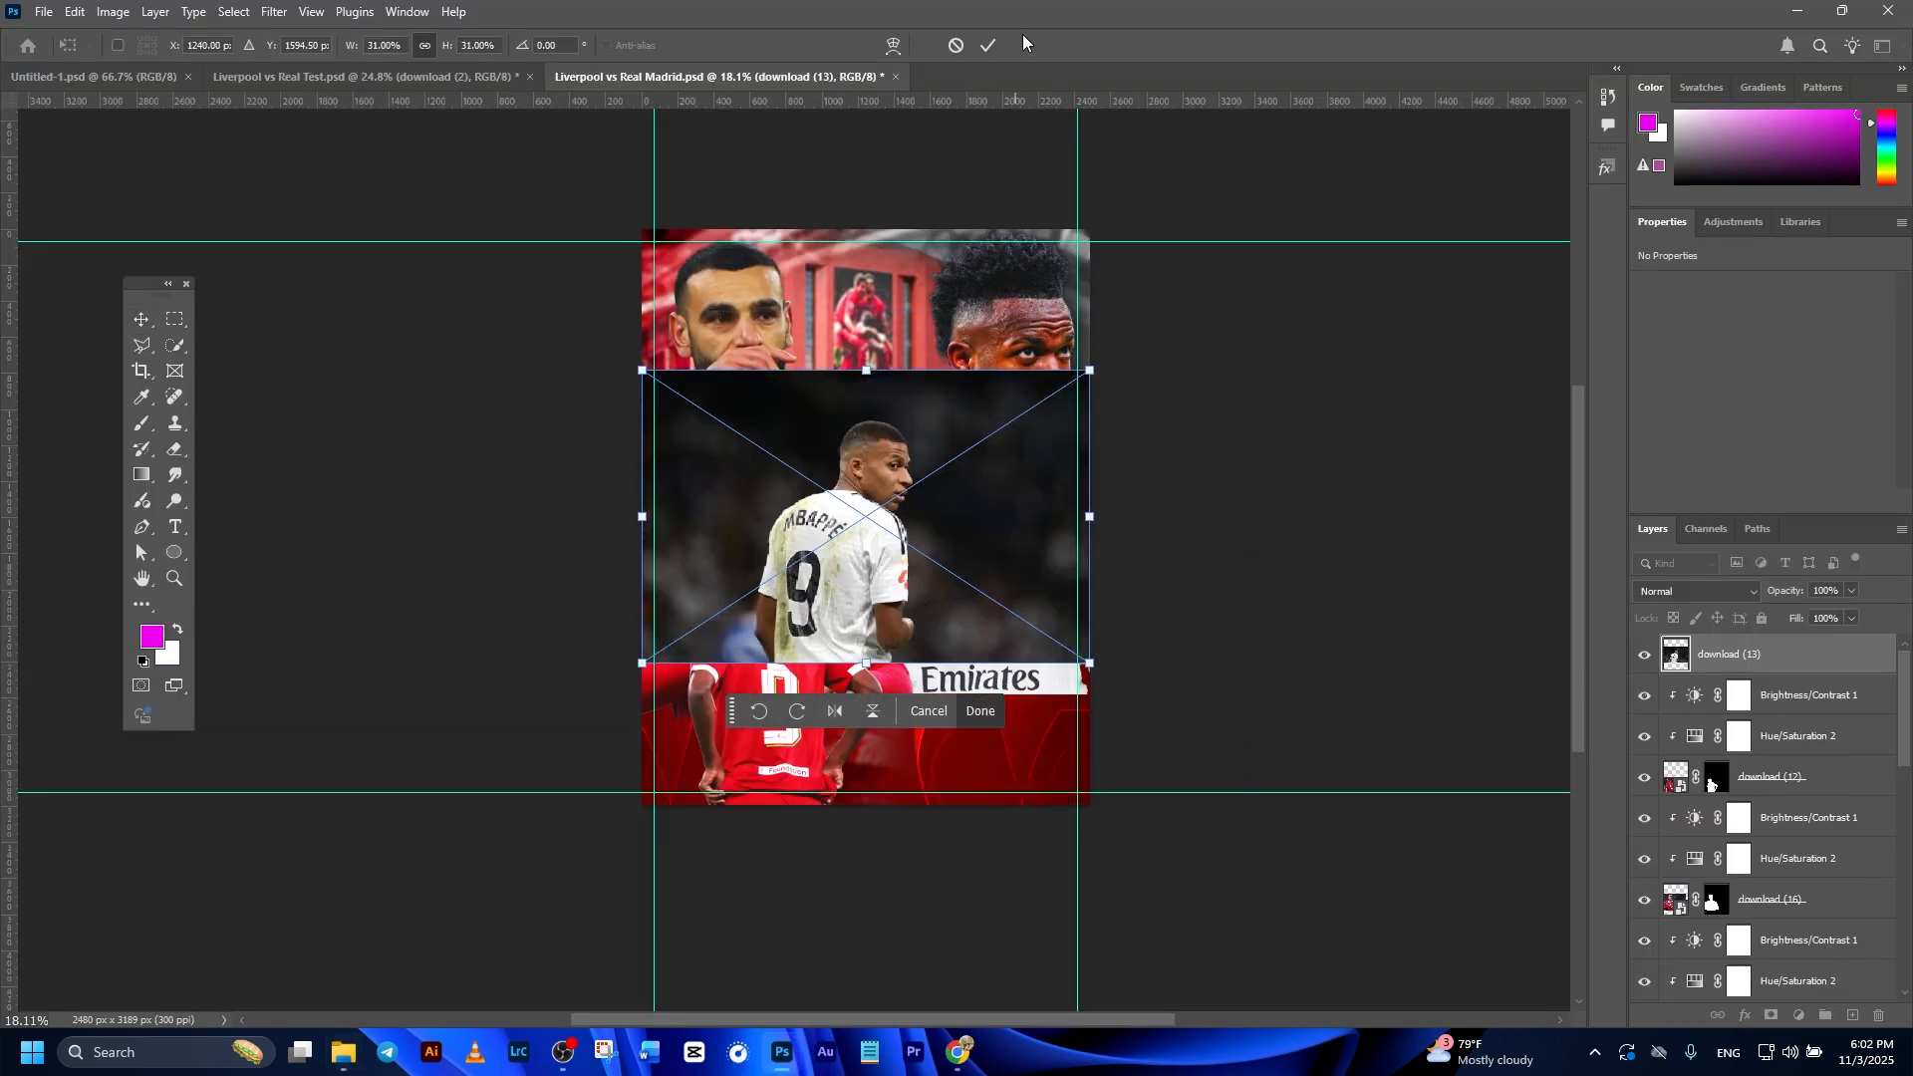
pyautogui.click(986, 46)
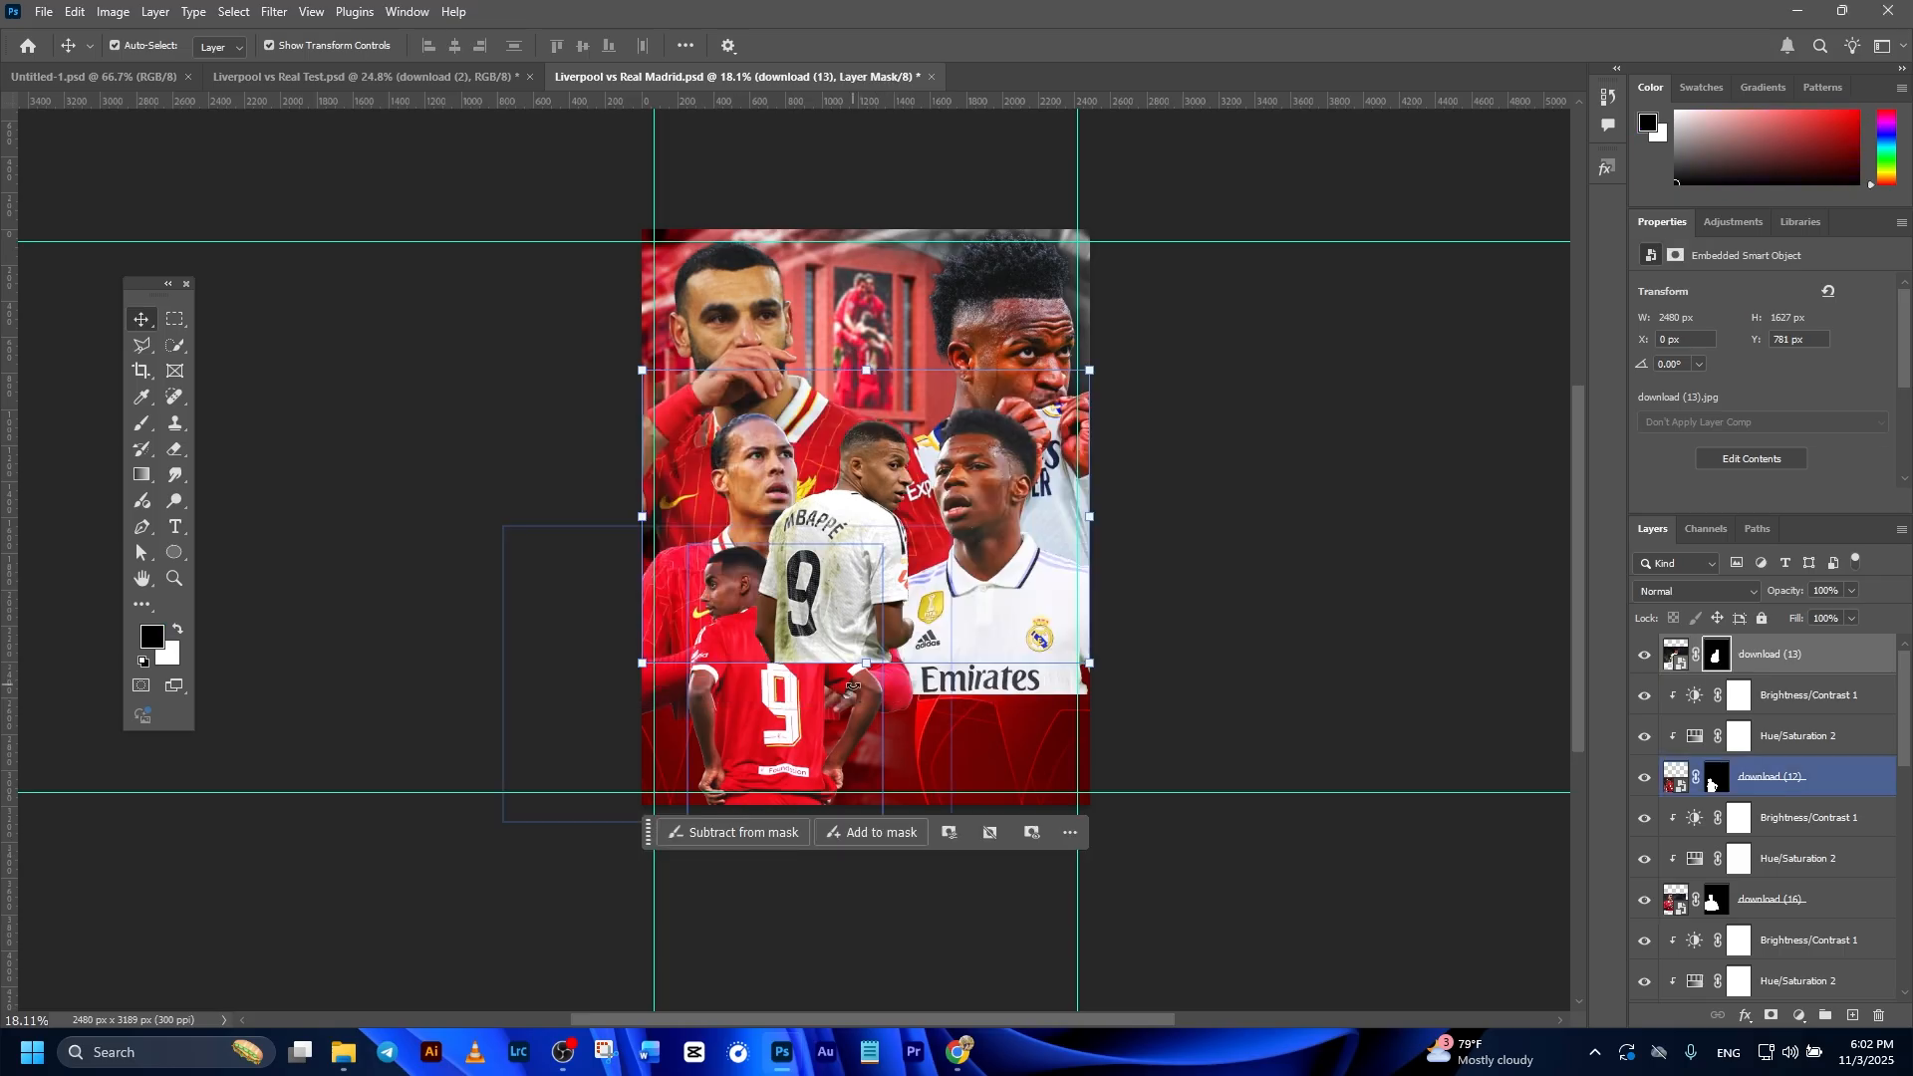
# Position the download (13) player at the poster's lower right and nudge the download (12) player slightly down beside it.
pyautogui.moveTo(876, 593); pyautogui.dragTo(992, 731)
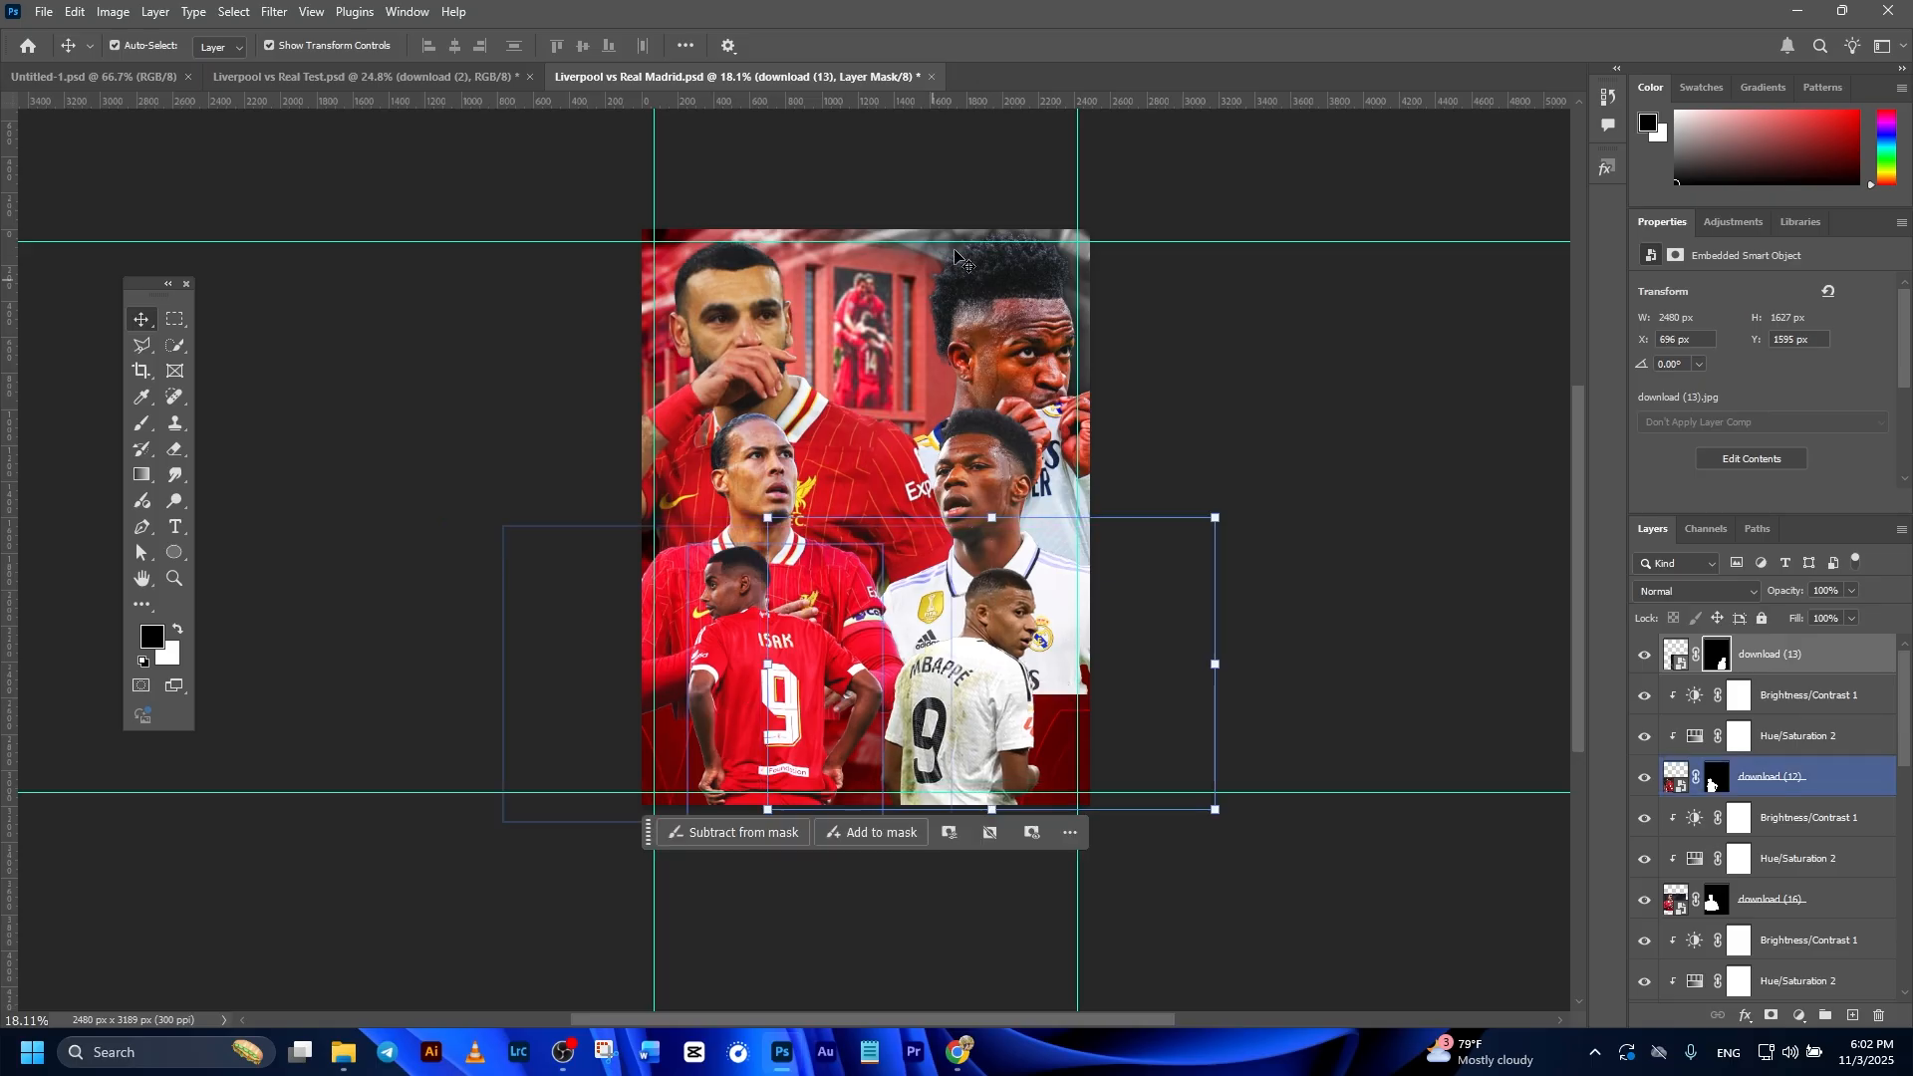
pyautogui.click(1343, 462)
pyautogui.moveTo(793, 678); pyautogui.dragTo(794, 694)
pyautogui.moveTo(991, 698); pyautogui.dragTo(976, 704)
# Duplicate the Brightness/Contrast and Hue/Saturation adjustments above download (13), clip them to that player and try brightness 25.
pyautogui.click(1806, 696)
pyautogui.keyDown('shift'); pyautogui.click(1783, 737); pyautogui.keyUp('shift')
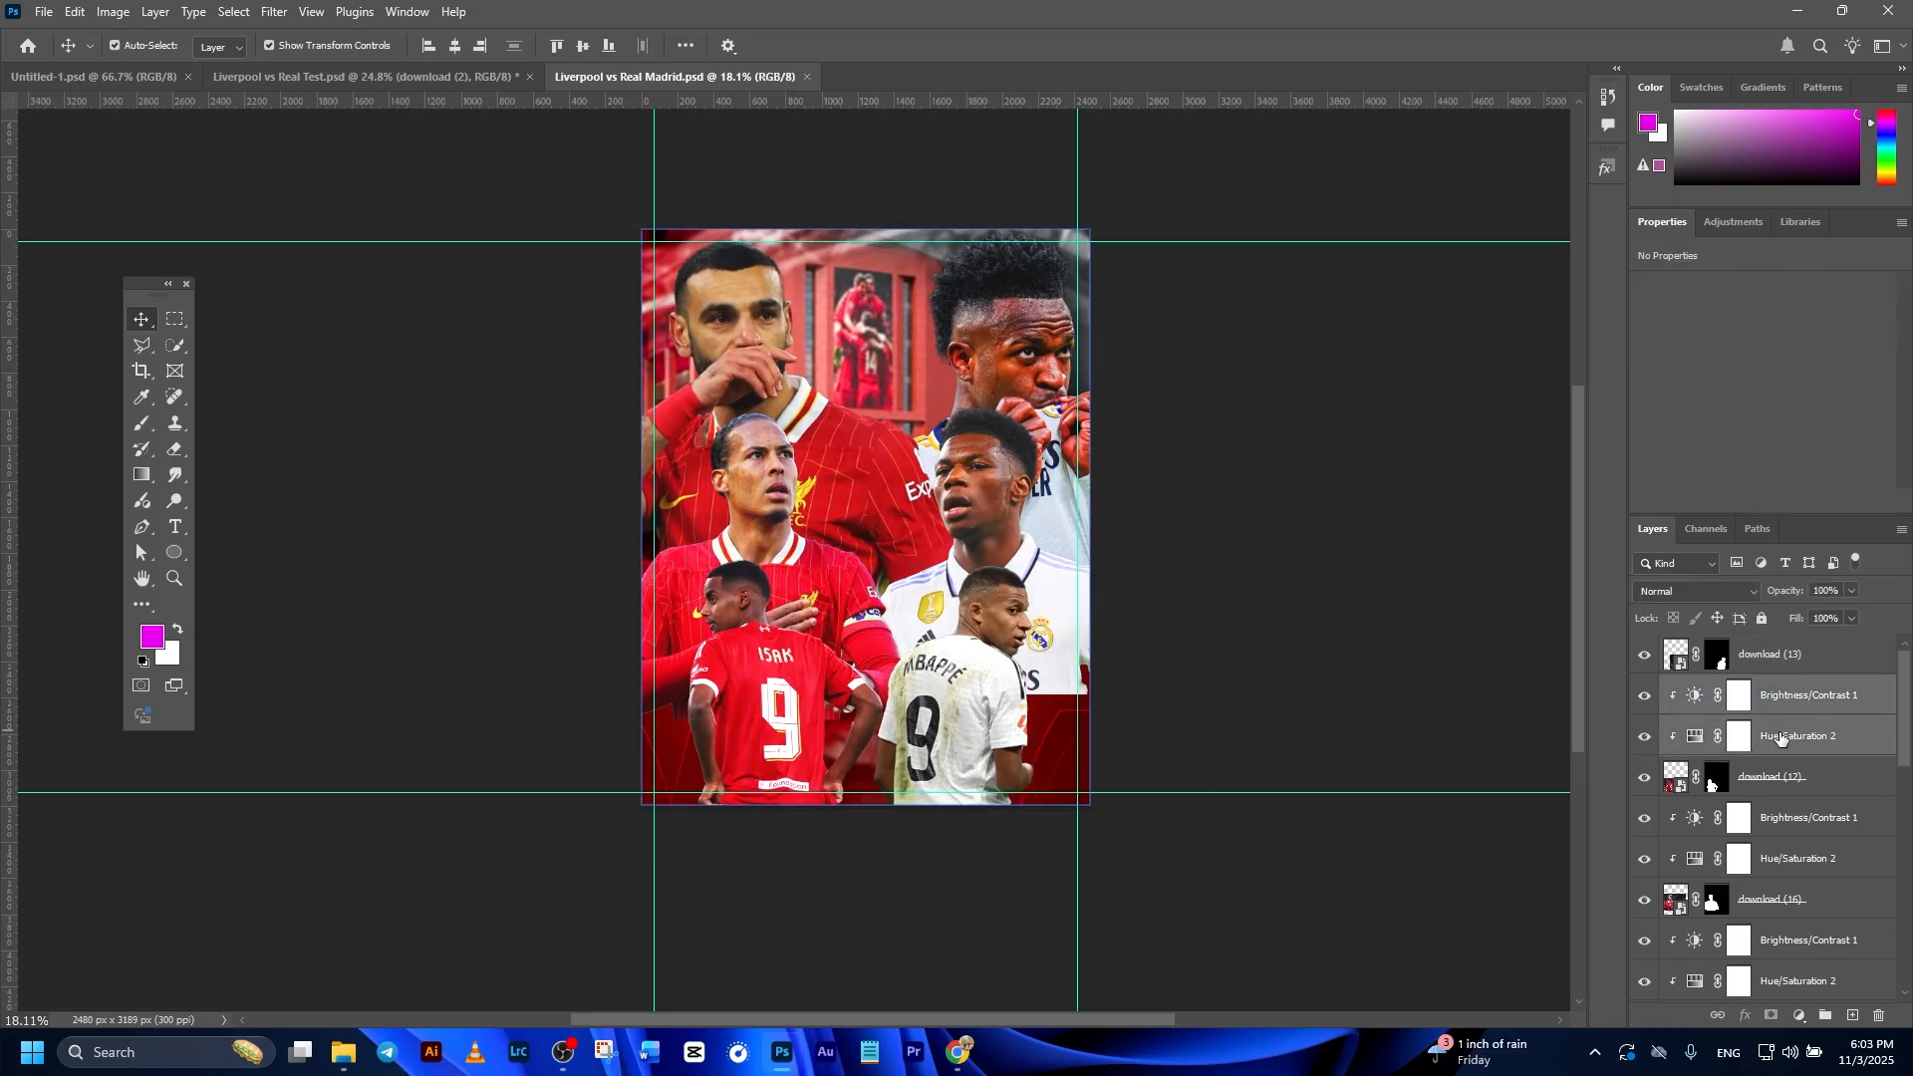
pyautogui.moveTo(1782, 736); pyautogui.dragTo(1789, 646)
pyautogui.rightClick(1799, 683)
pyautogui.click(1794, 659)
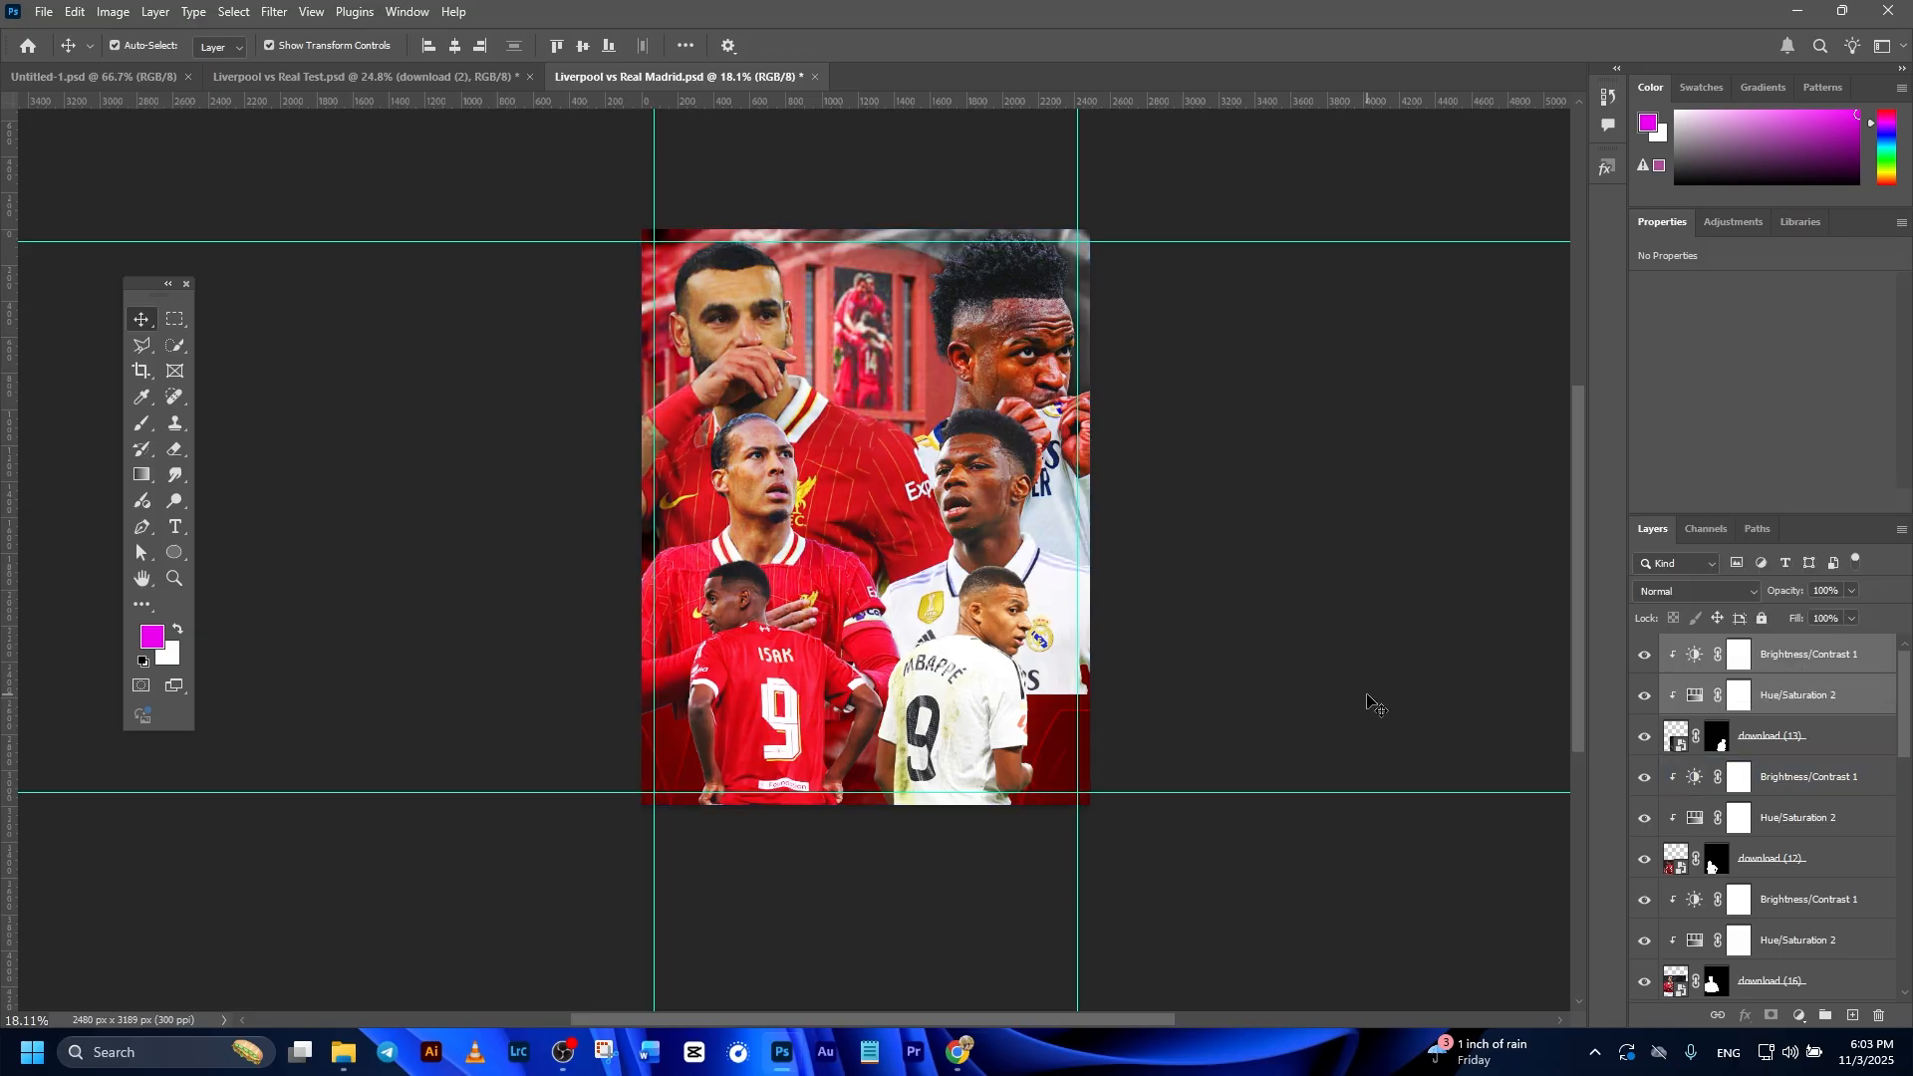
pyautogui.click(1739, 654)
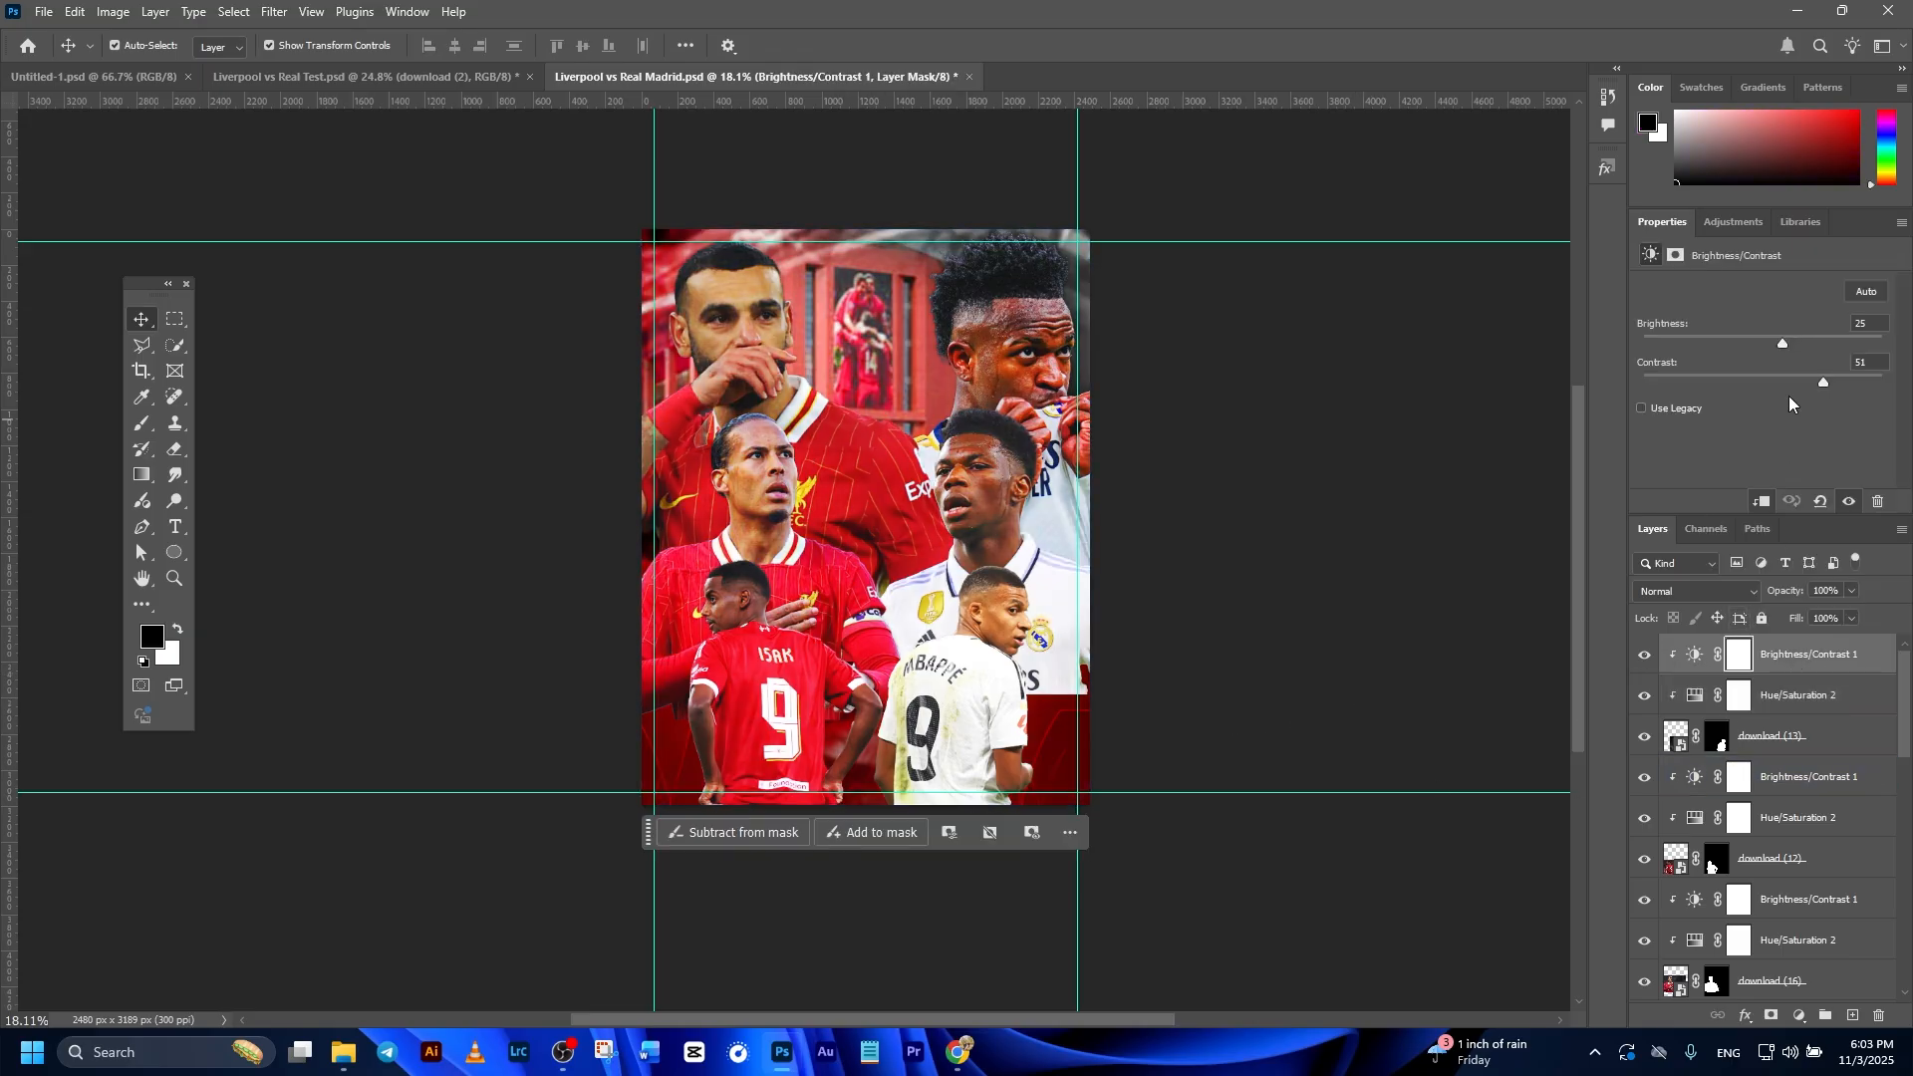
pyautogui.click(1515, 512)
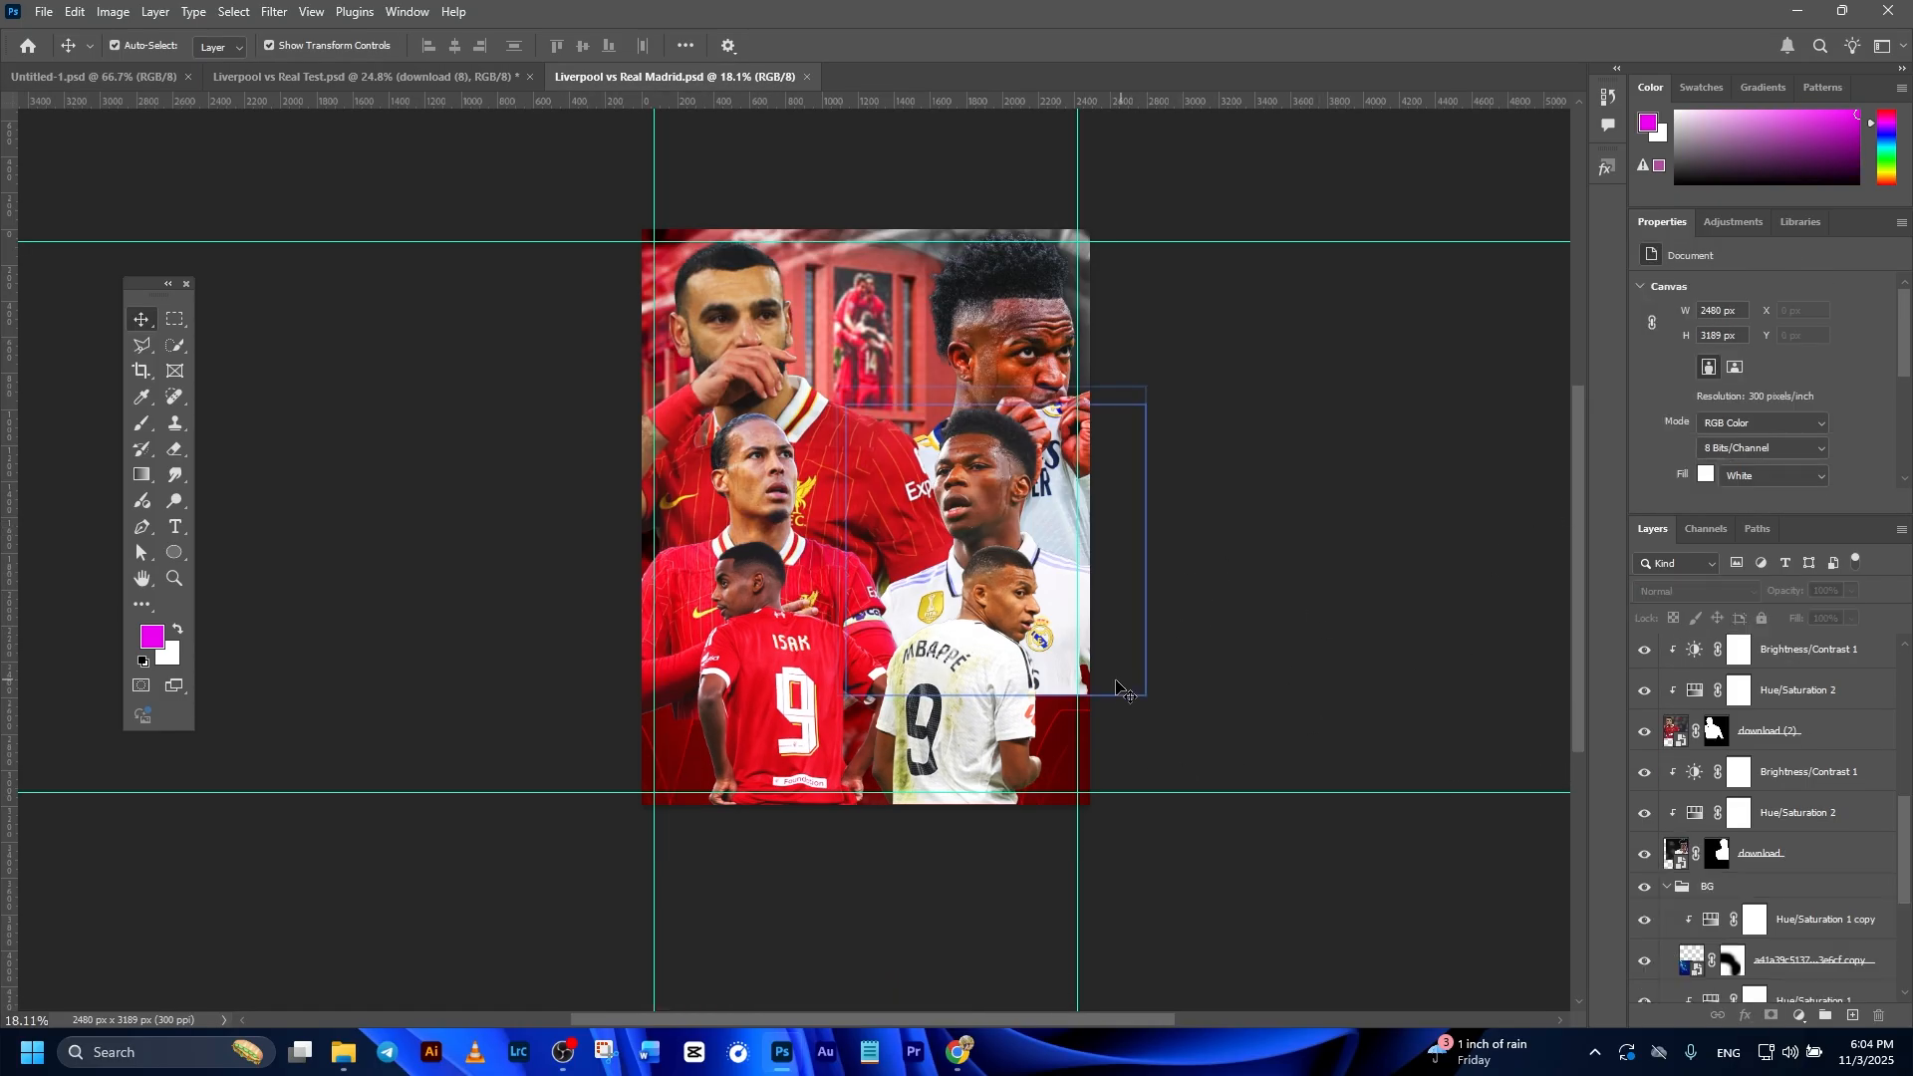
# Select the layer mask of download (8) and prepare a Soft Round brush with black (000000) as the foreground color.
pyautogui.click(1063, 616)
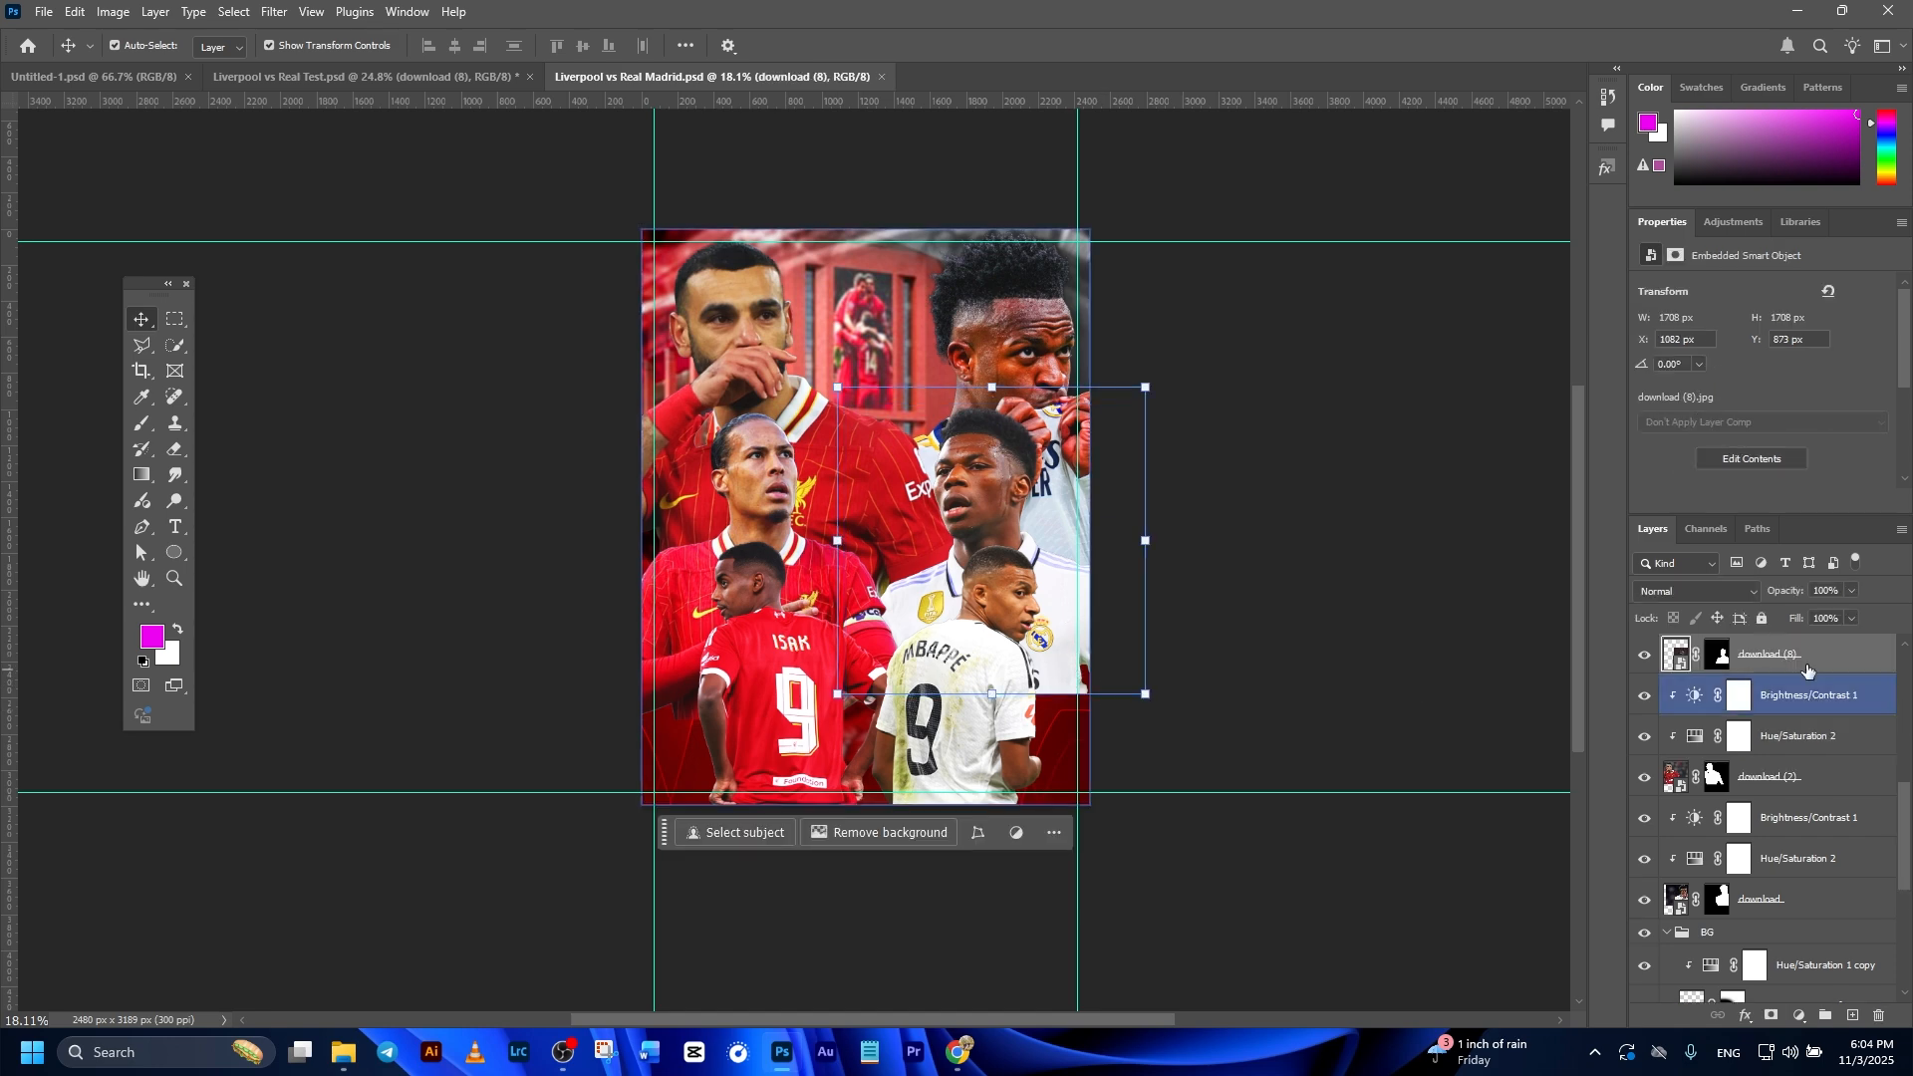
pyautogui.moveTo(176, 294); pyautogui.dragTo(426, 297)
pyautogui.click(395, 427)
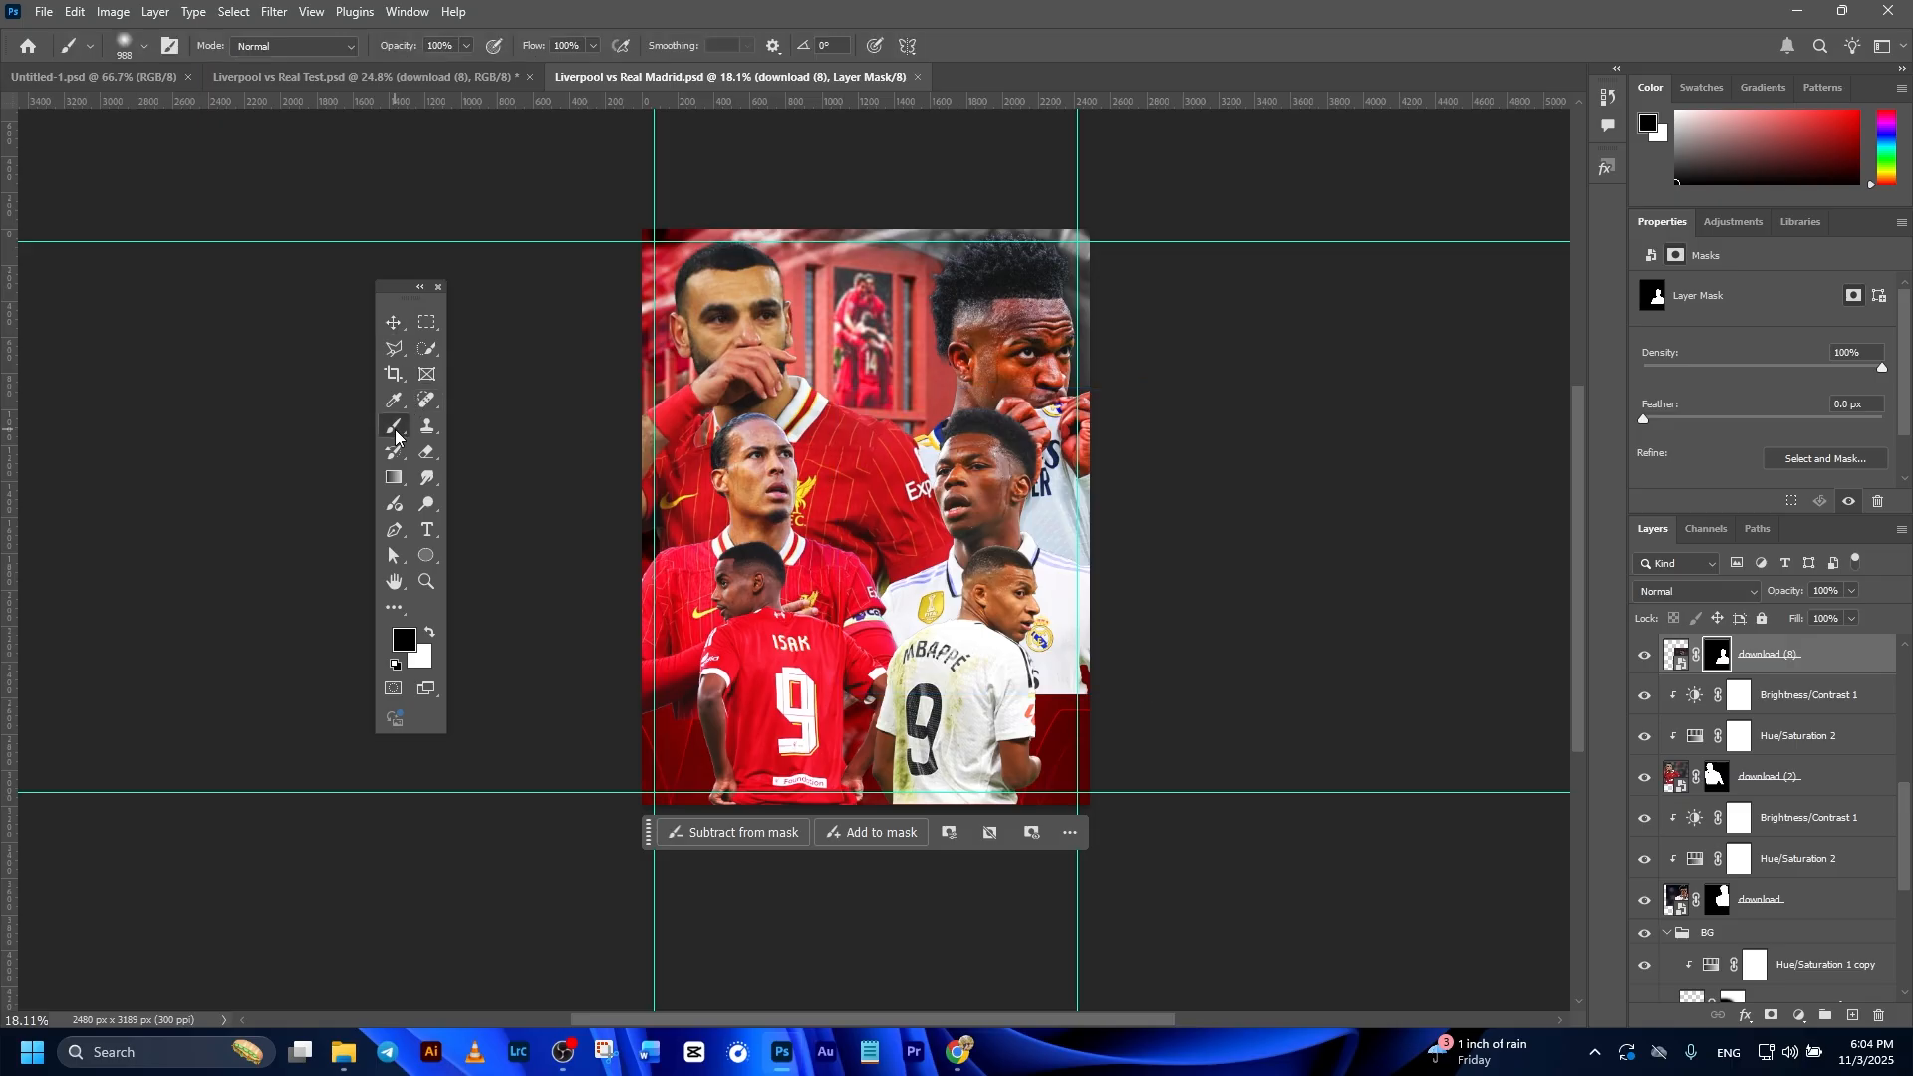
pyautogui.click(142, 47)
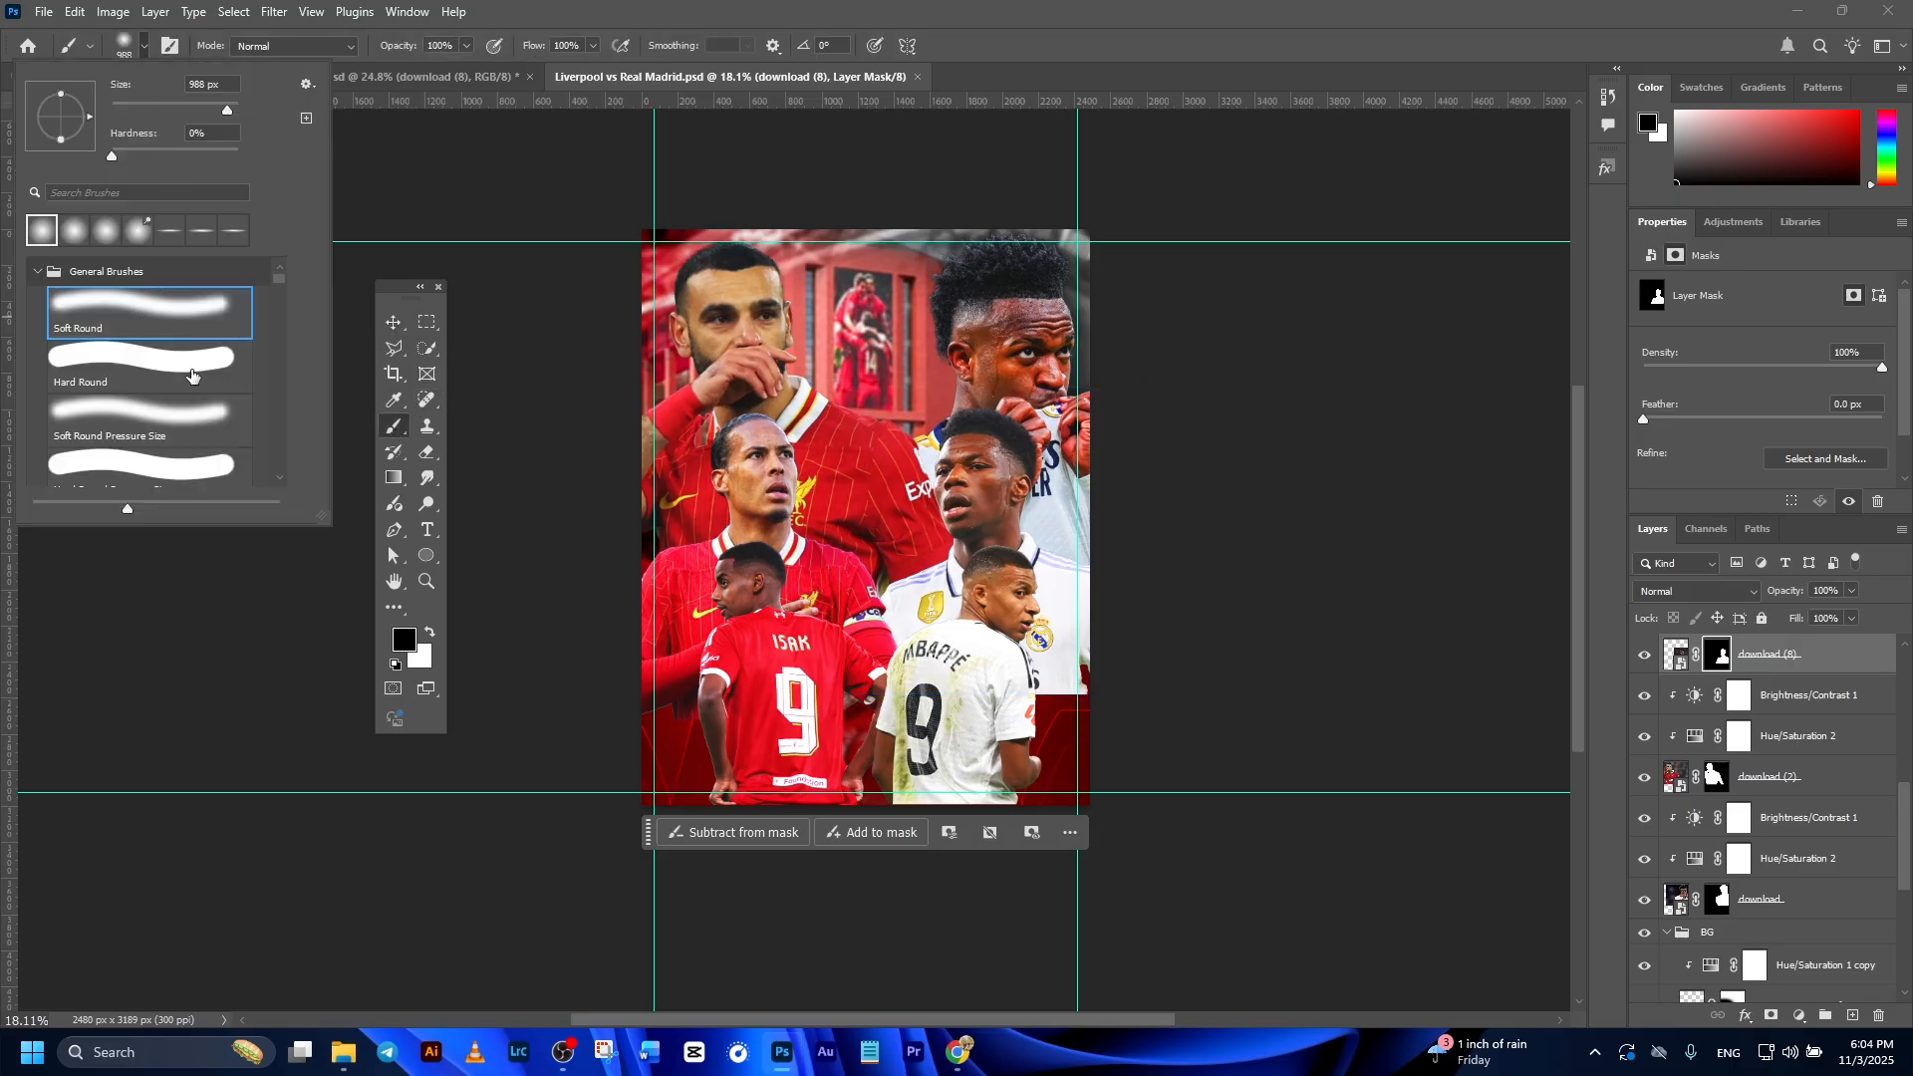
pyautogui.click(403, 640)
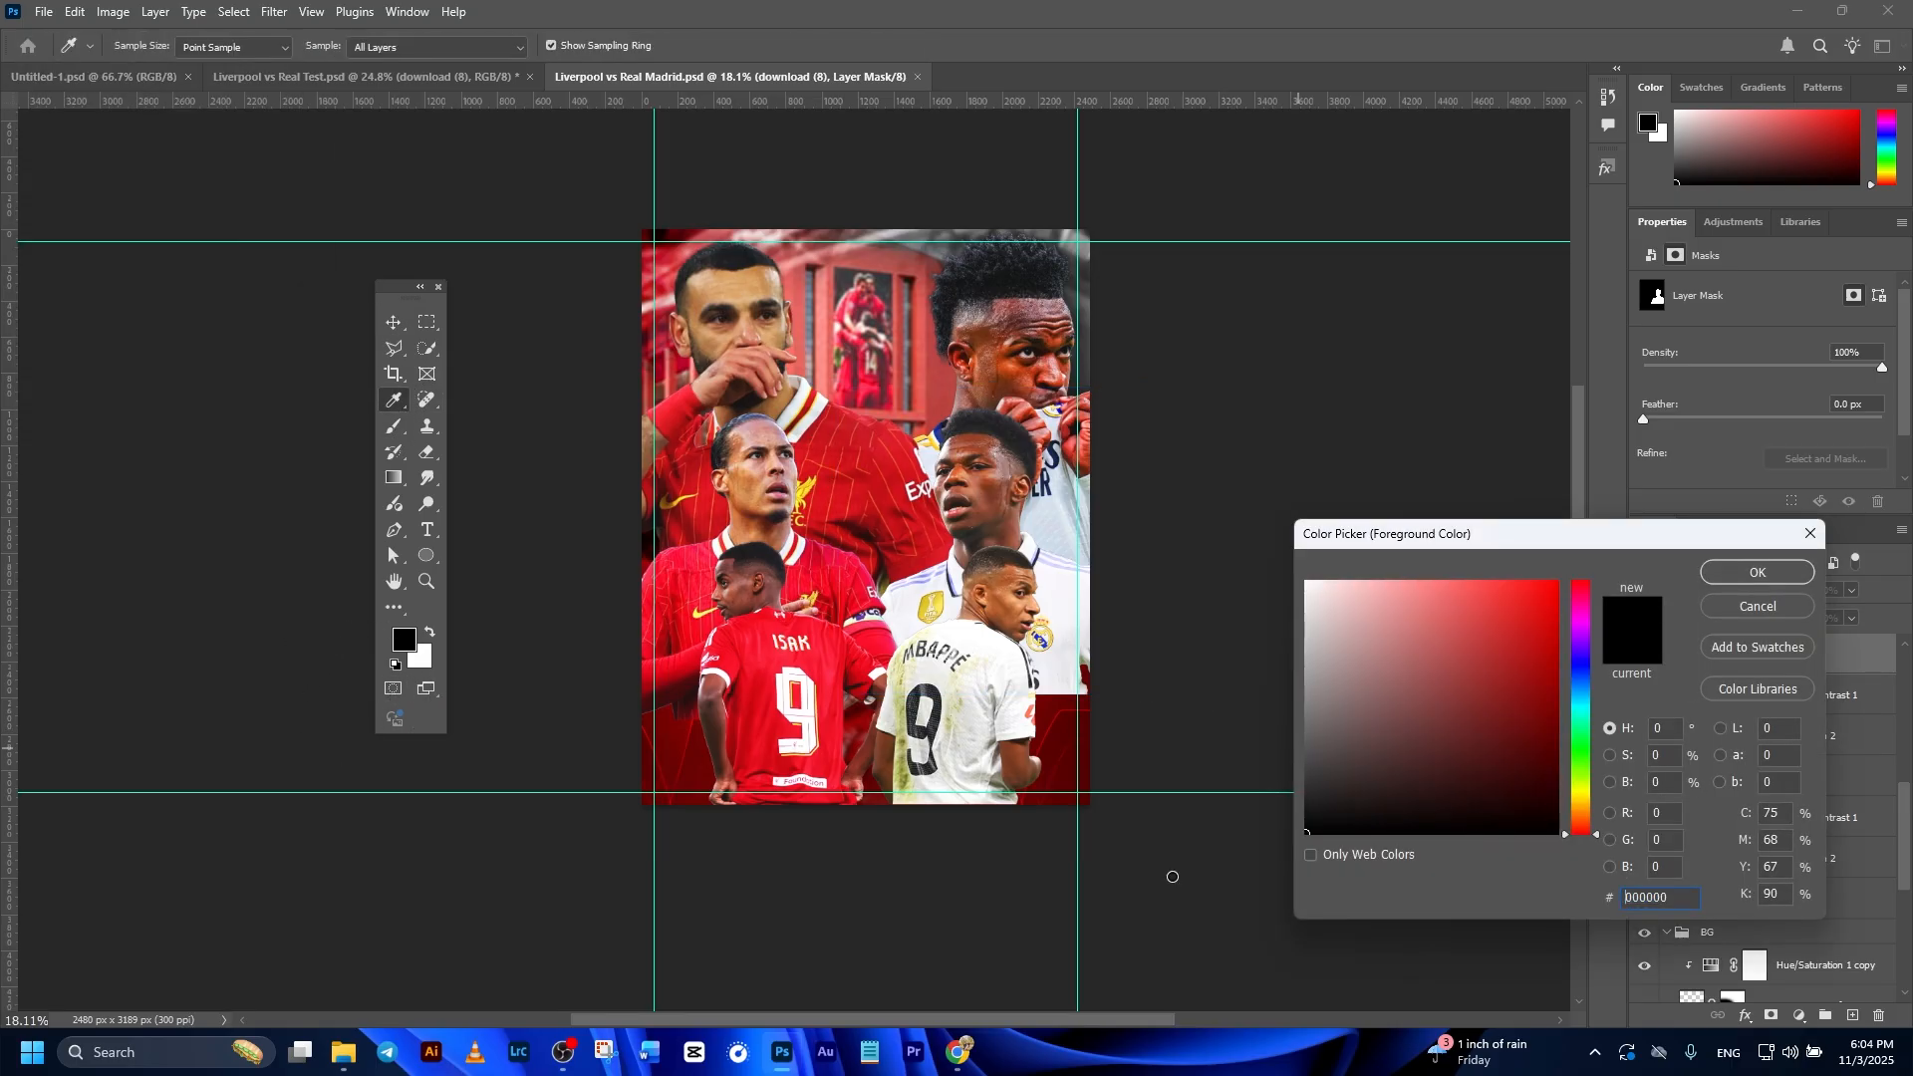
pyautogui.click(1784, 575)
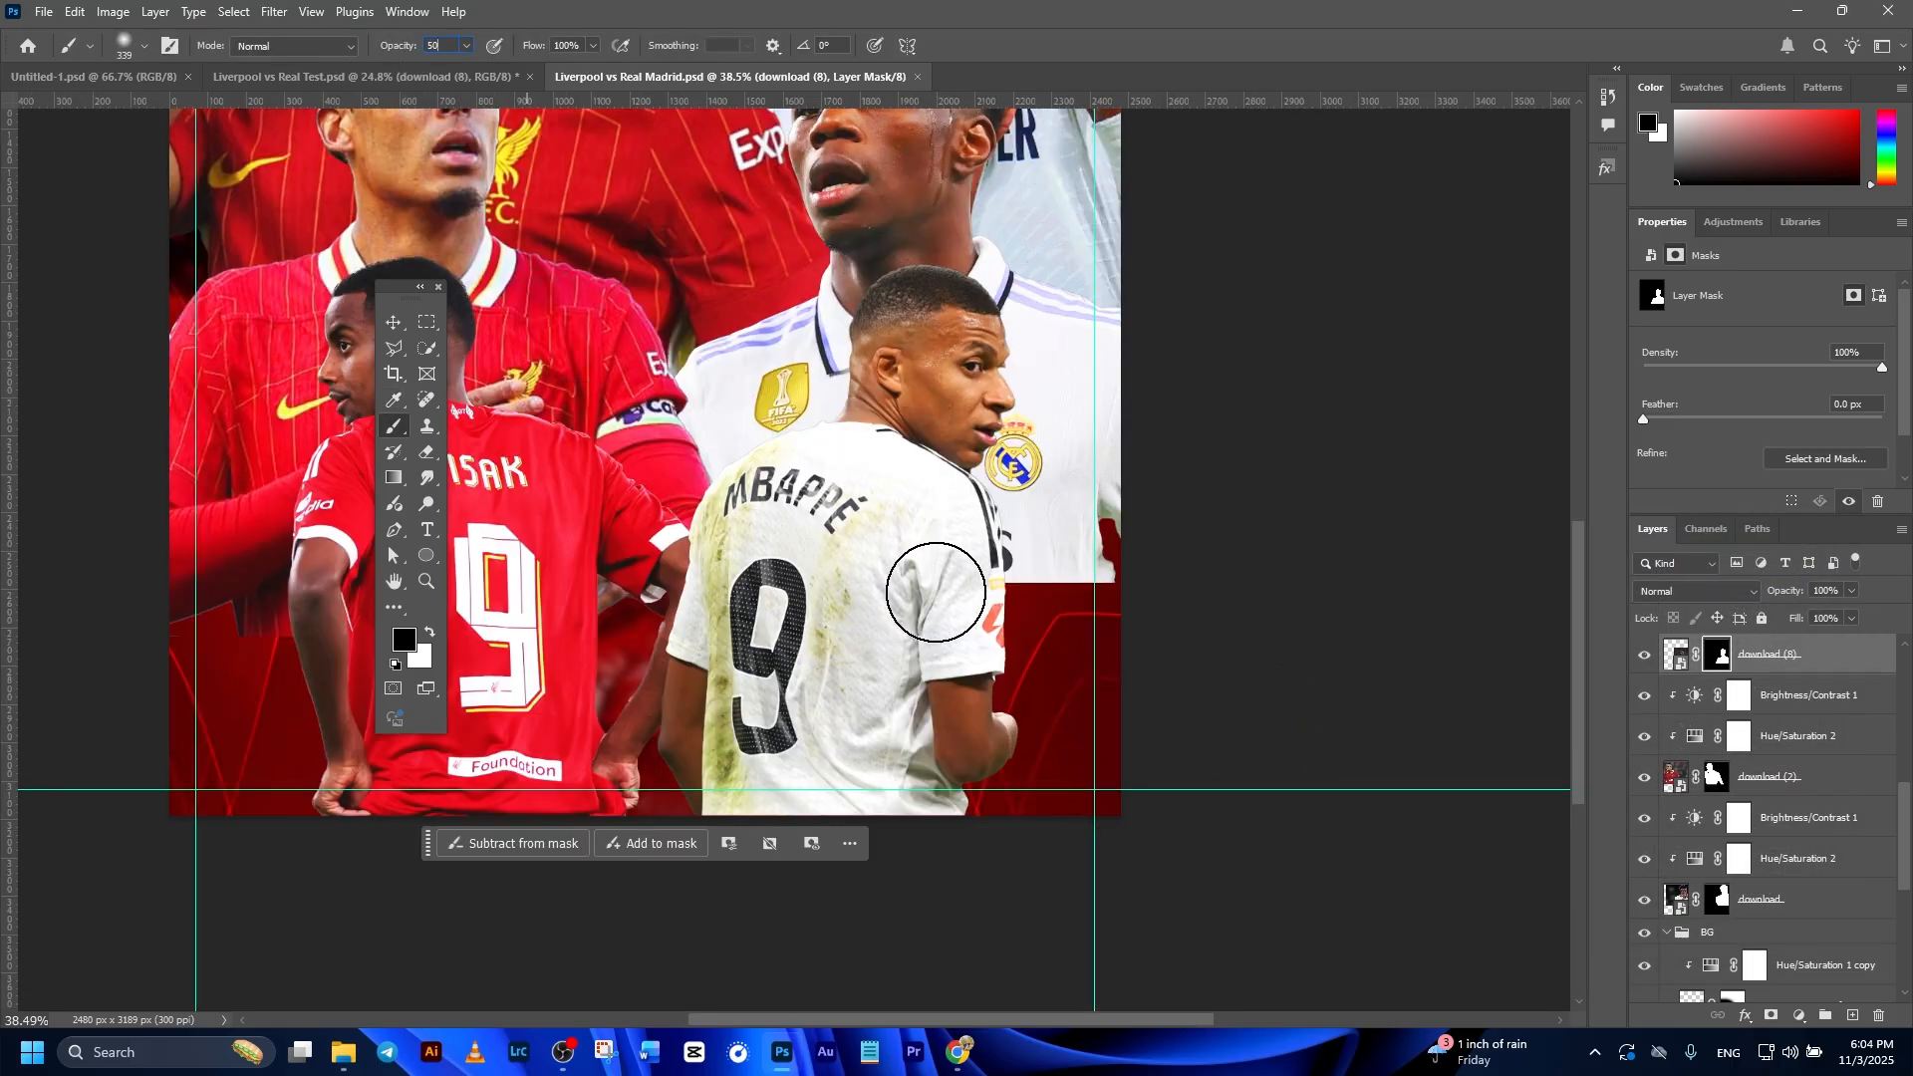
# Fade the hard lower edge of the download (8) player's shirt by painting its mask with the brush at 50% opacity.
pyautogui.click(1061, 605)
pyautogui.hotkey('ctrl', 'z')
pyautogui.moveTo(1097, 614); pyautogui.dragTo(937, 626)
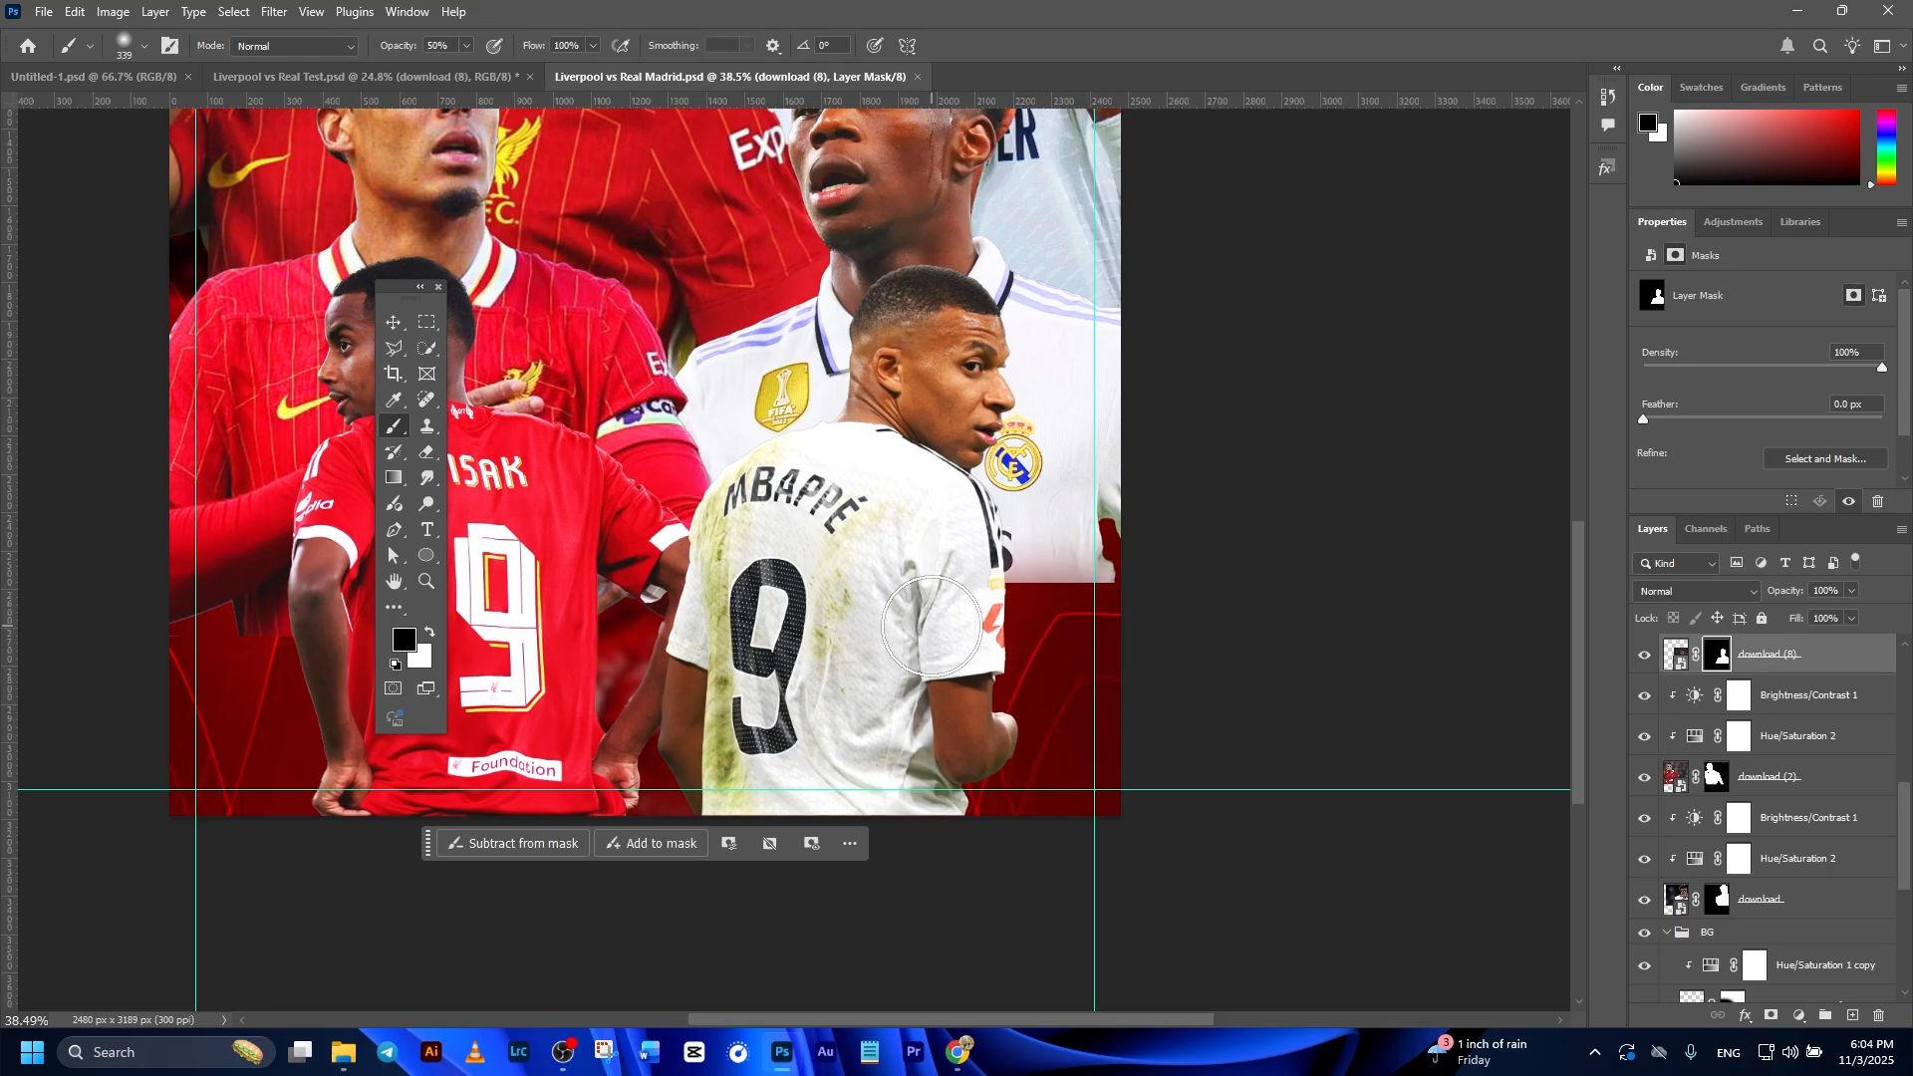
pyautogui.moveTo(1064, 628); pyautogui.dragTo(963, 601)
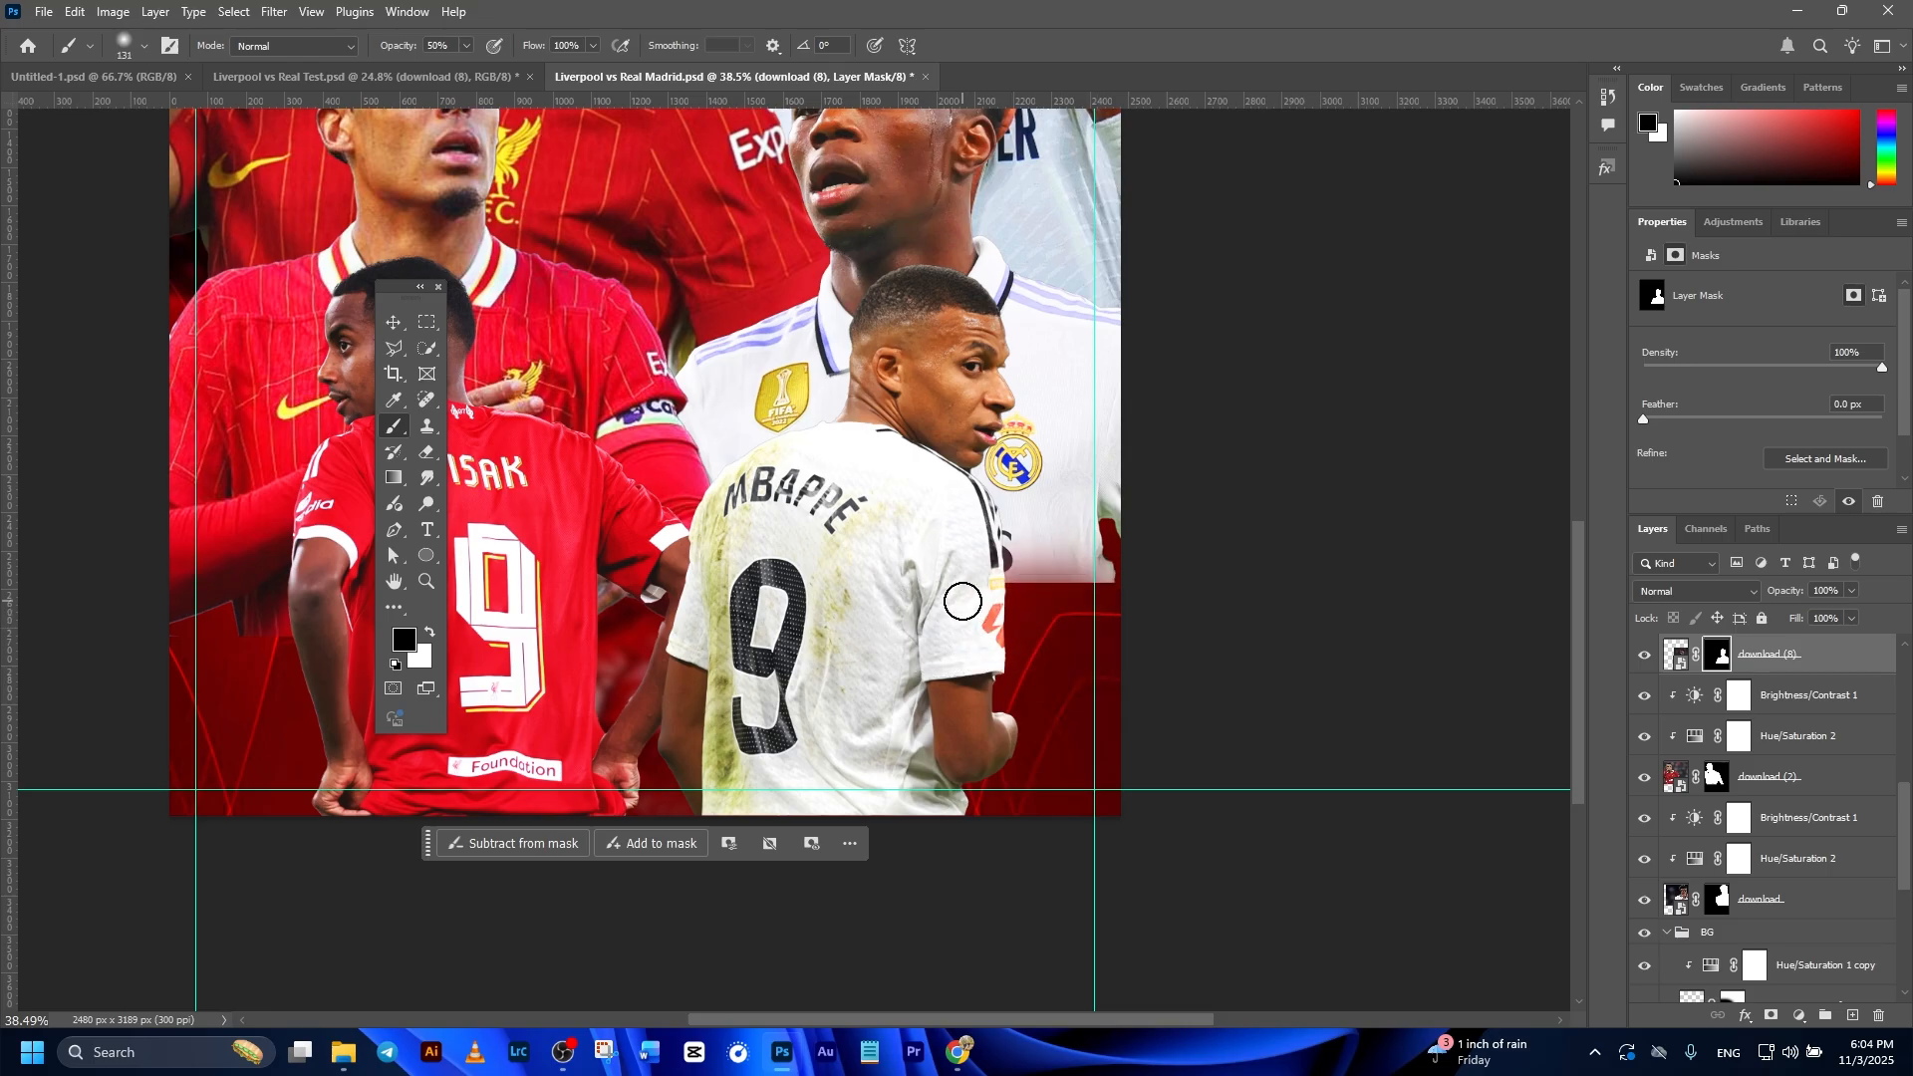
pyautogui.moveTo(1104, 593); pyautogui.dragTo(1005, 593)
pyautogui.moveTo(1140, 585); pyautogui.dragTo(1048, 600)
pyautogui.moveTo(755, 614)
pyautogui.mouseDown()
pyautogui.moveTo(1203, 577)
pyautogui.moveTo(1149, 562)
pyautogui.moveTo(740, 625)
pyautogui.moveTo(1149, 599)
pyautogui.mouseUp()
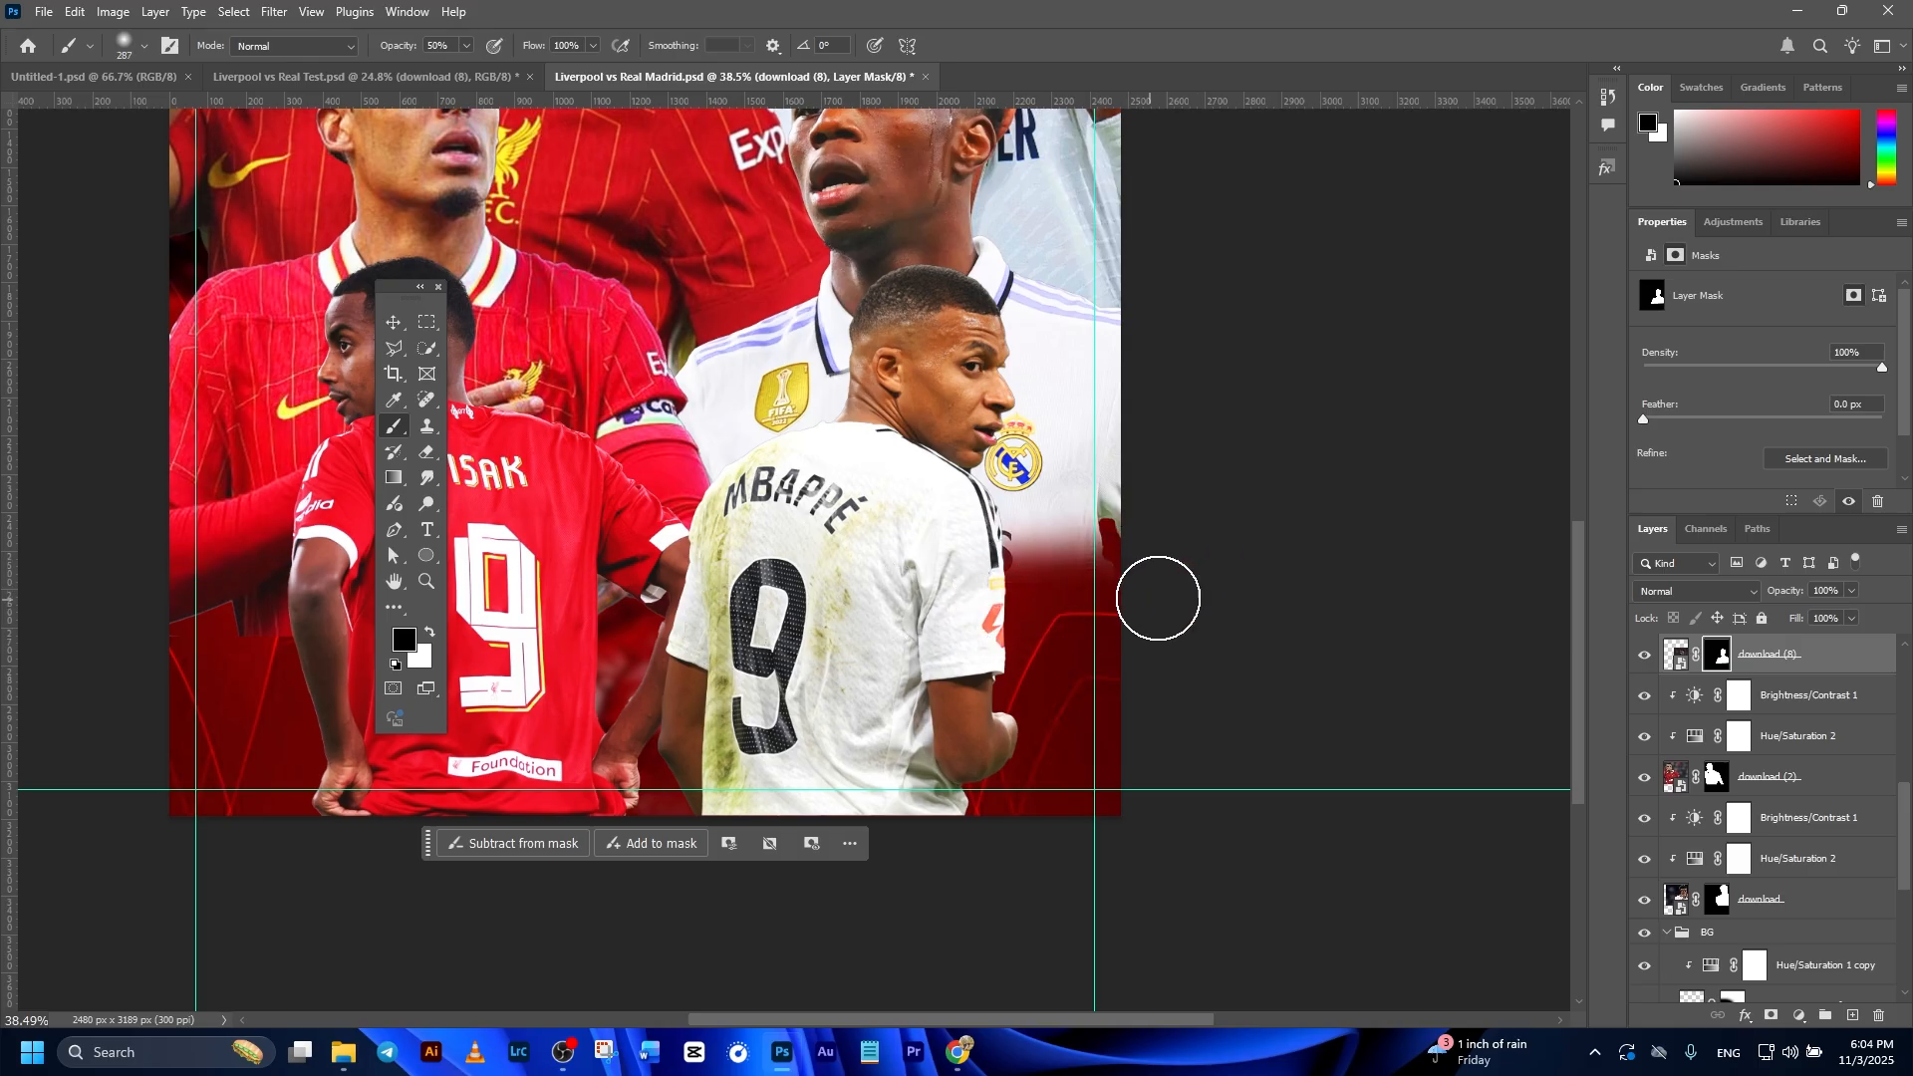
pyautogui.scroll(-5, 1175, 590)
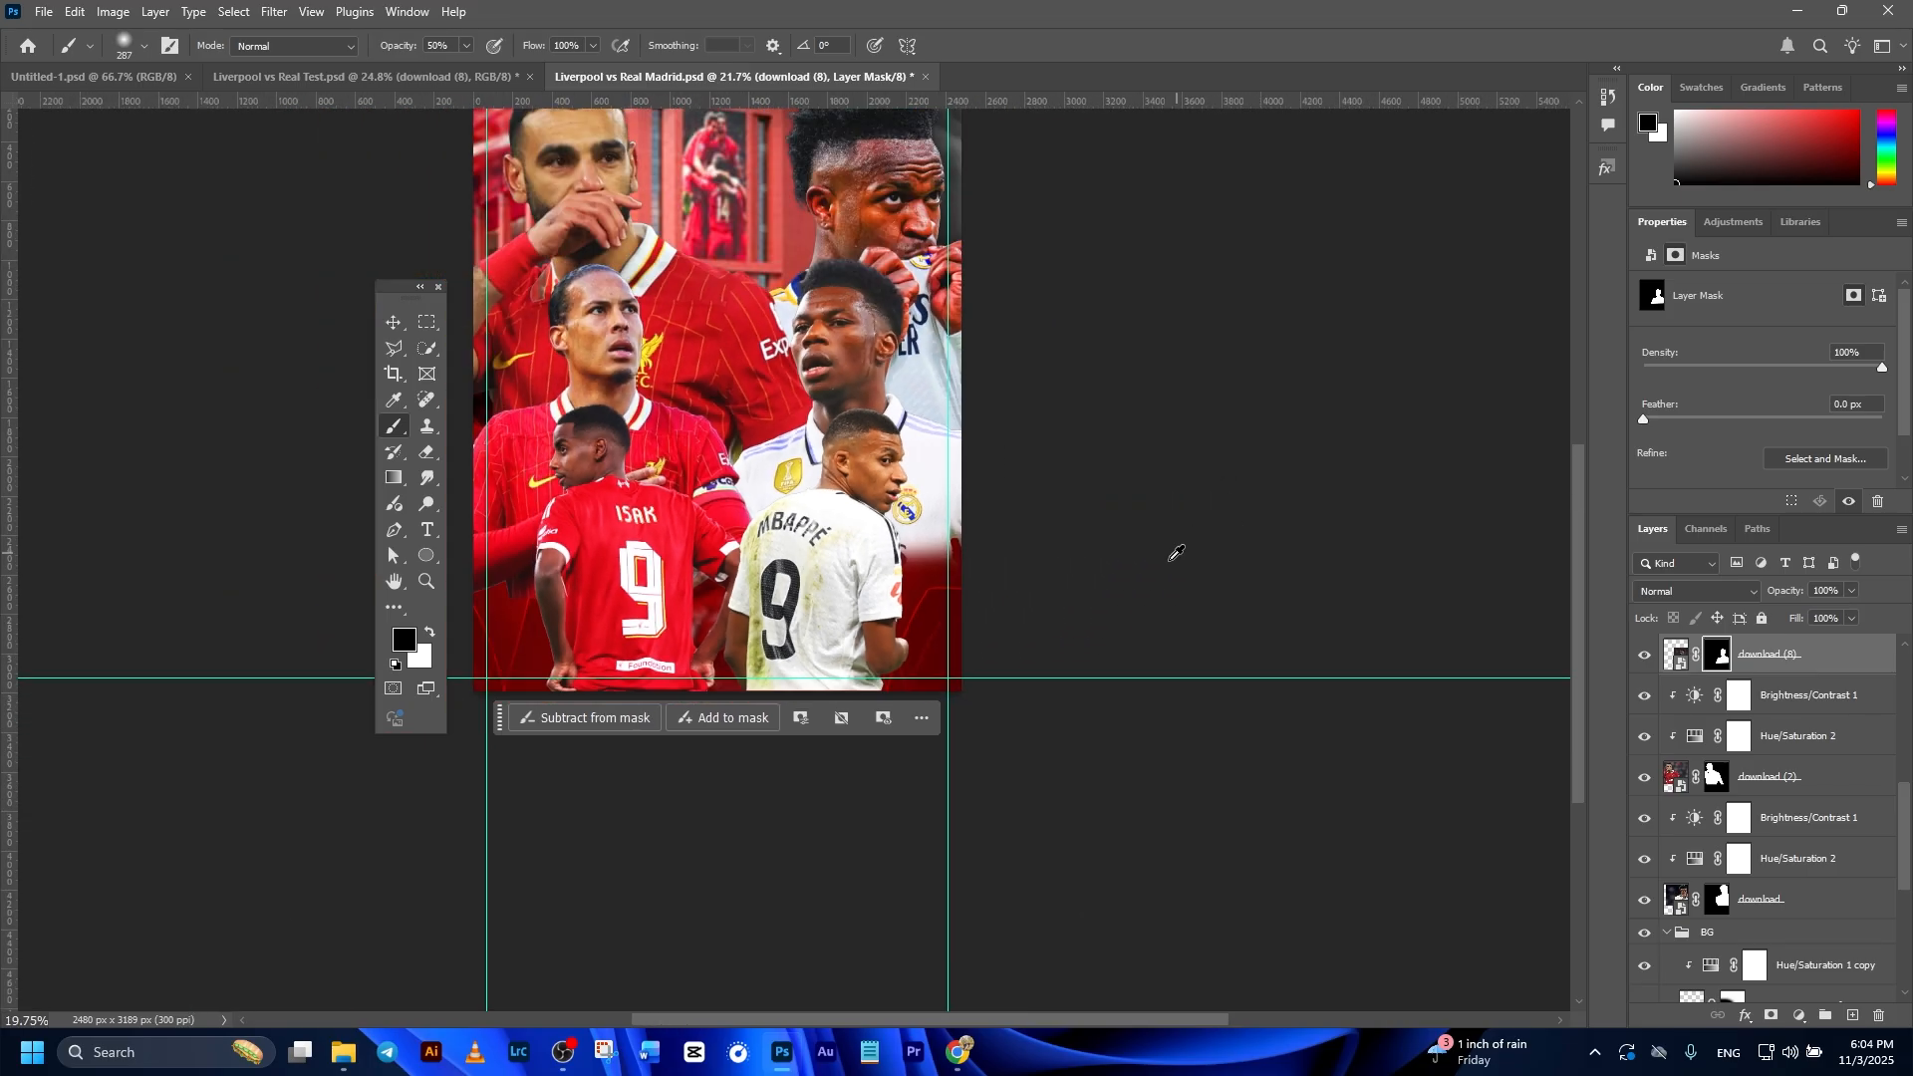
# Soften the lower edge of the download (16) player by brushing on its layer mask.
pyautogui.scroll(2, 743, 663)
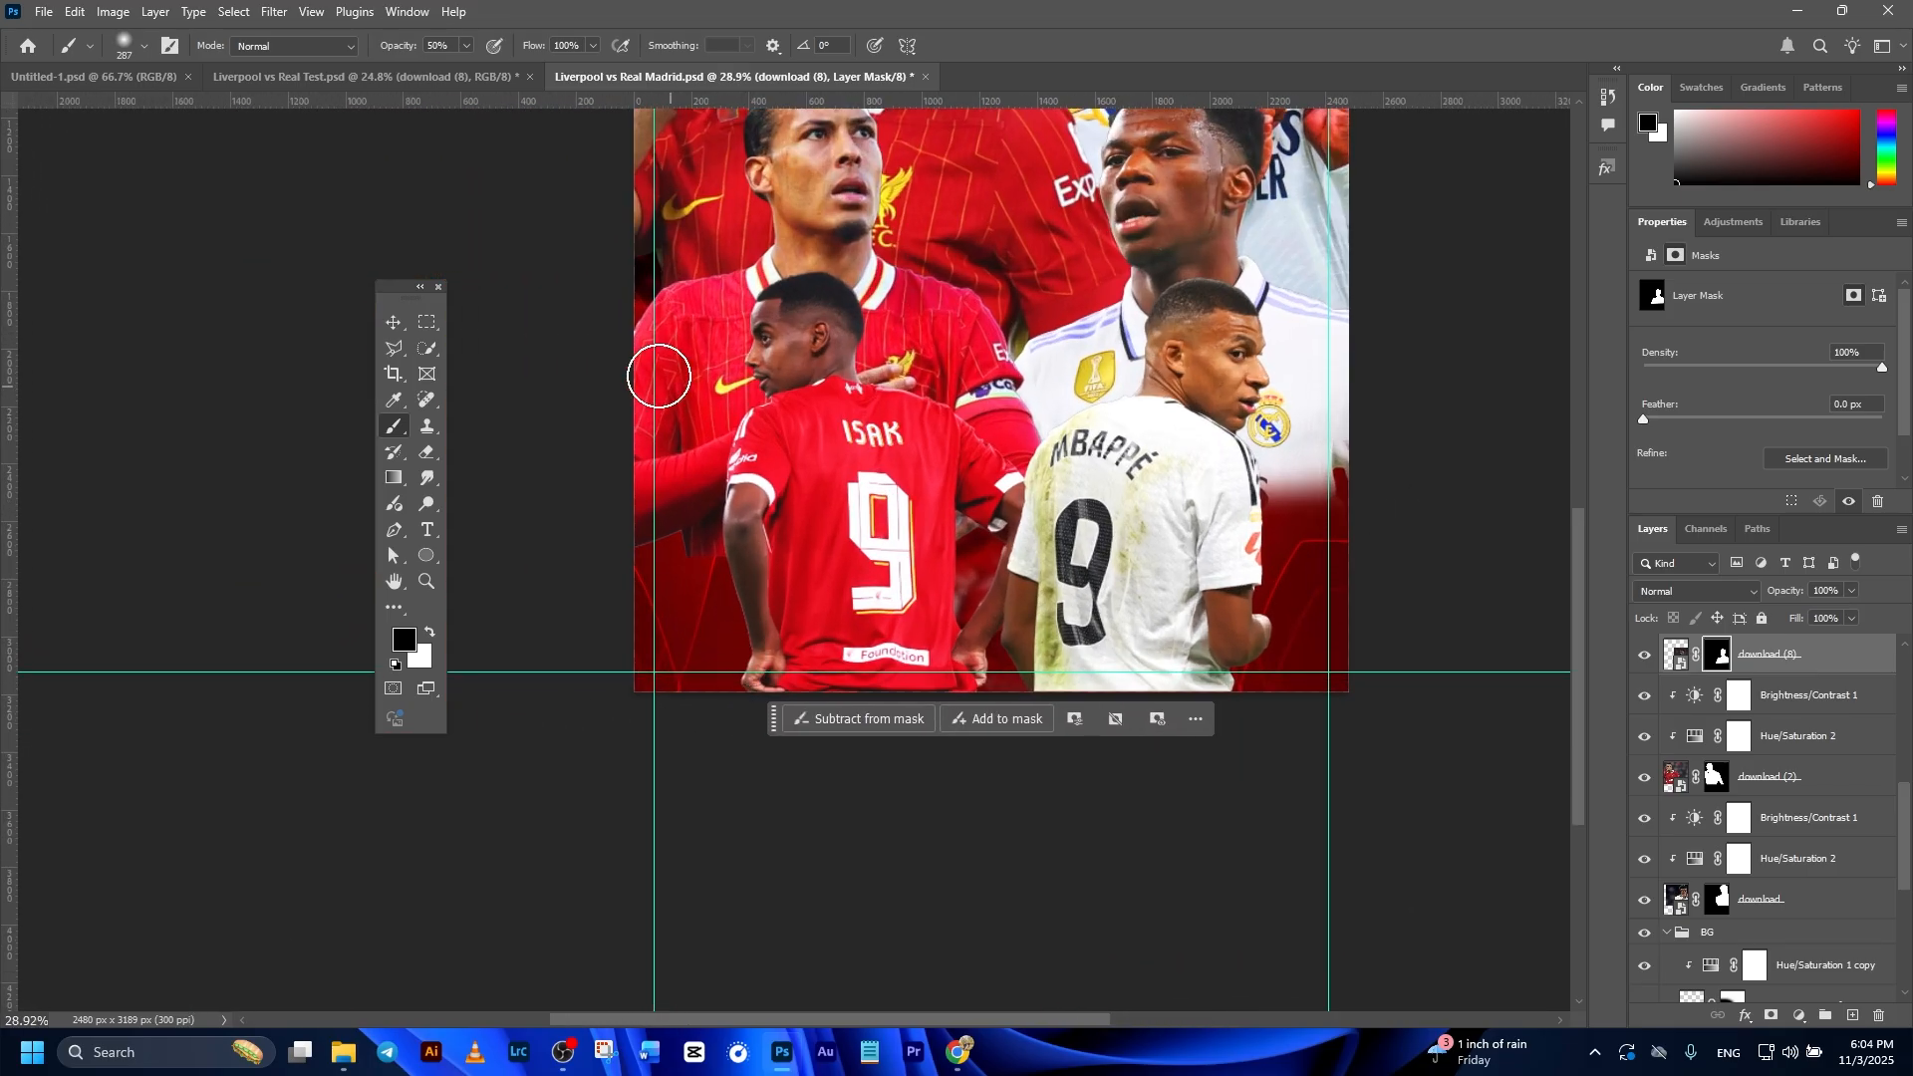
pyautogui.click(392, 326)
pyautogui.click(682, 372)
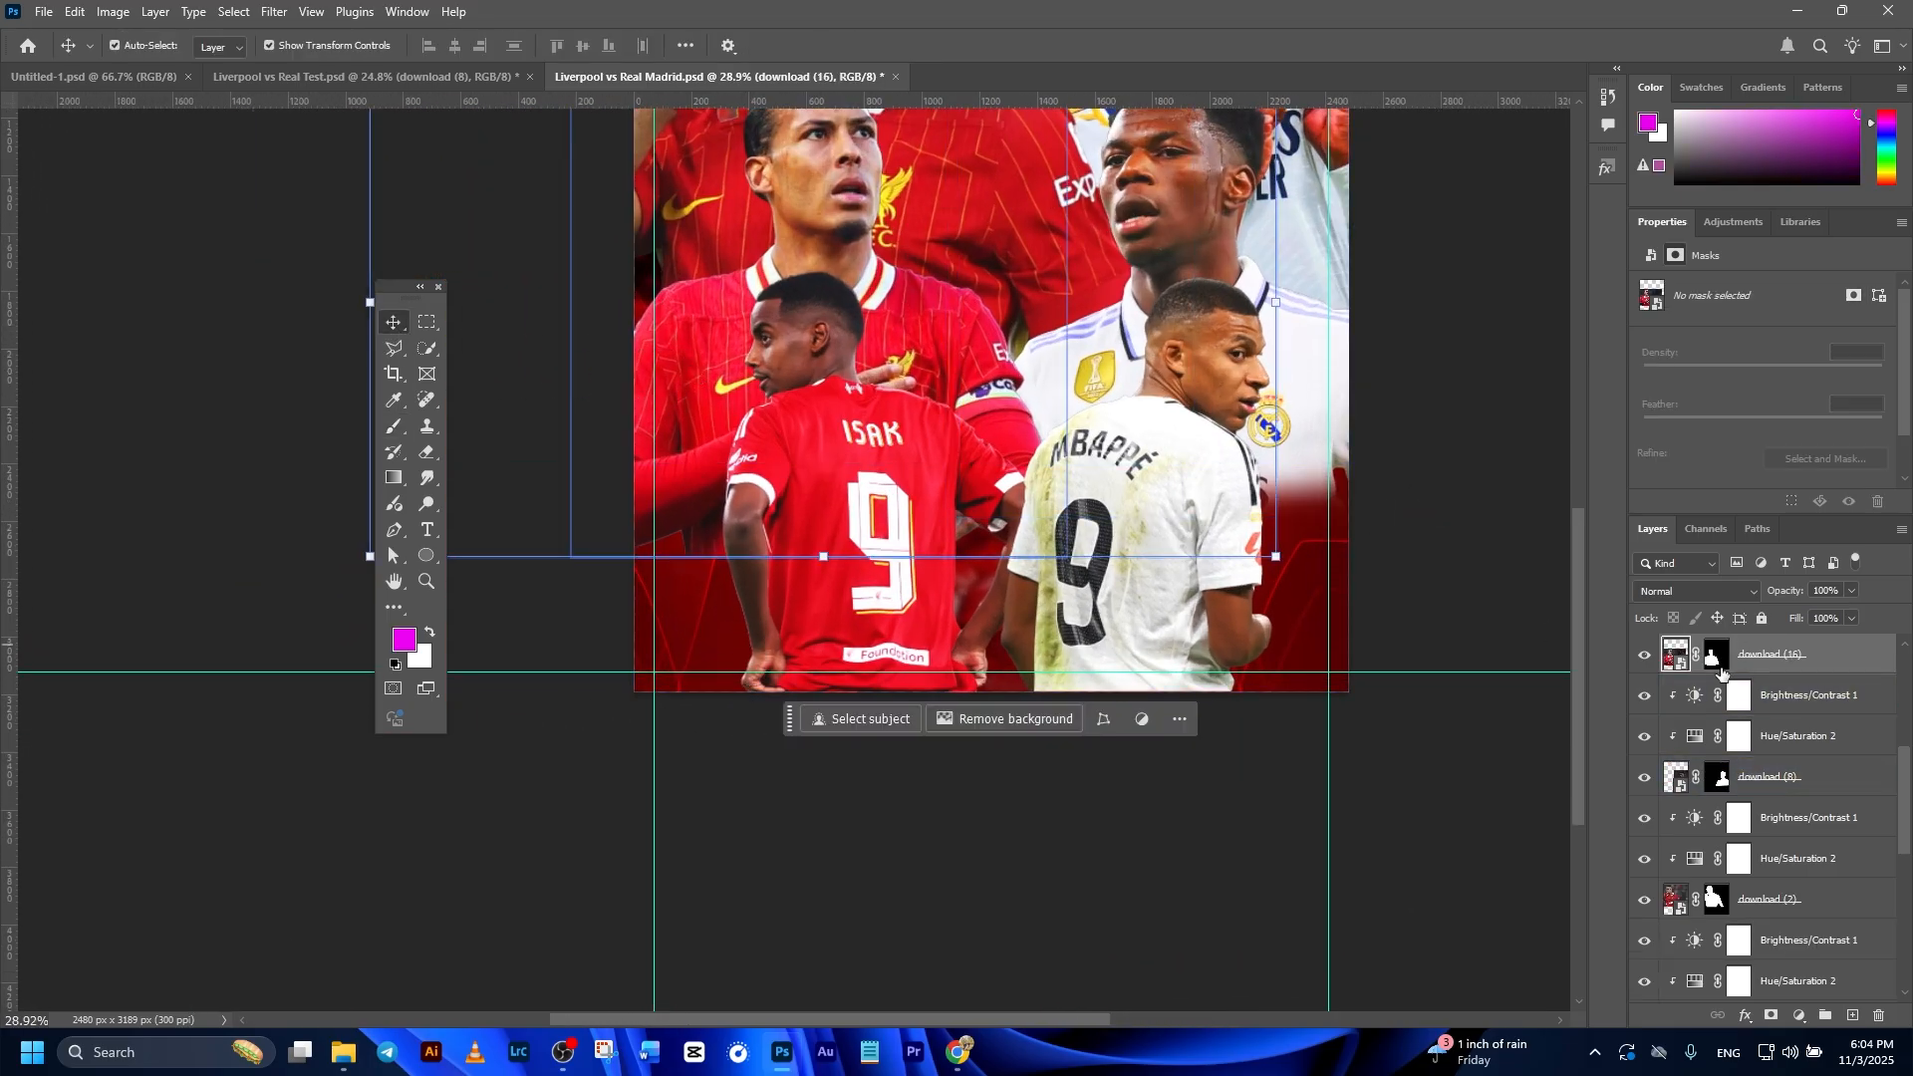
pyautogui.click(1717, 665)
pyautogui.press('b')
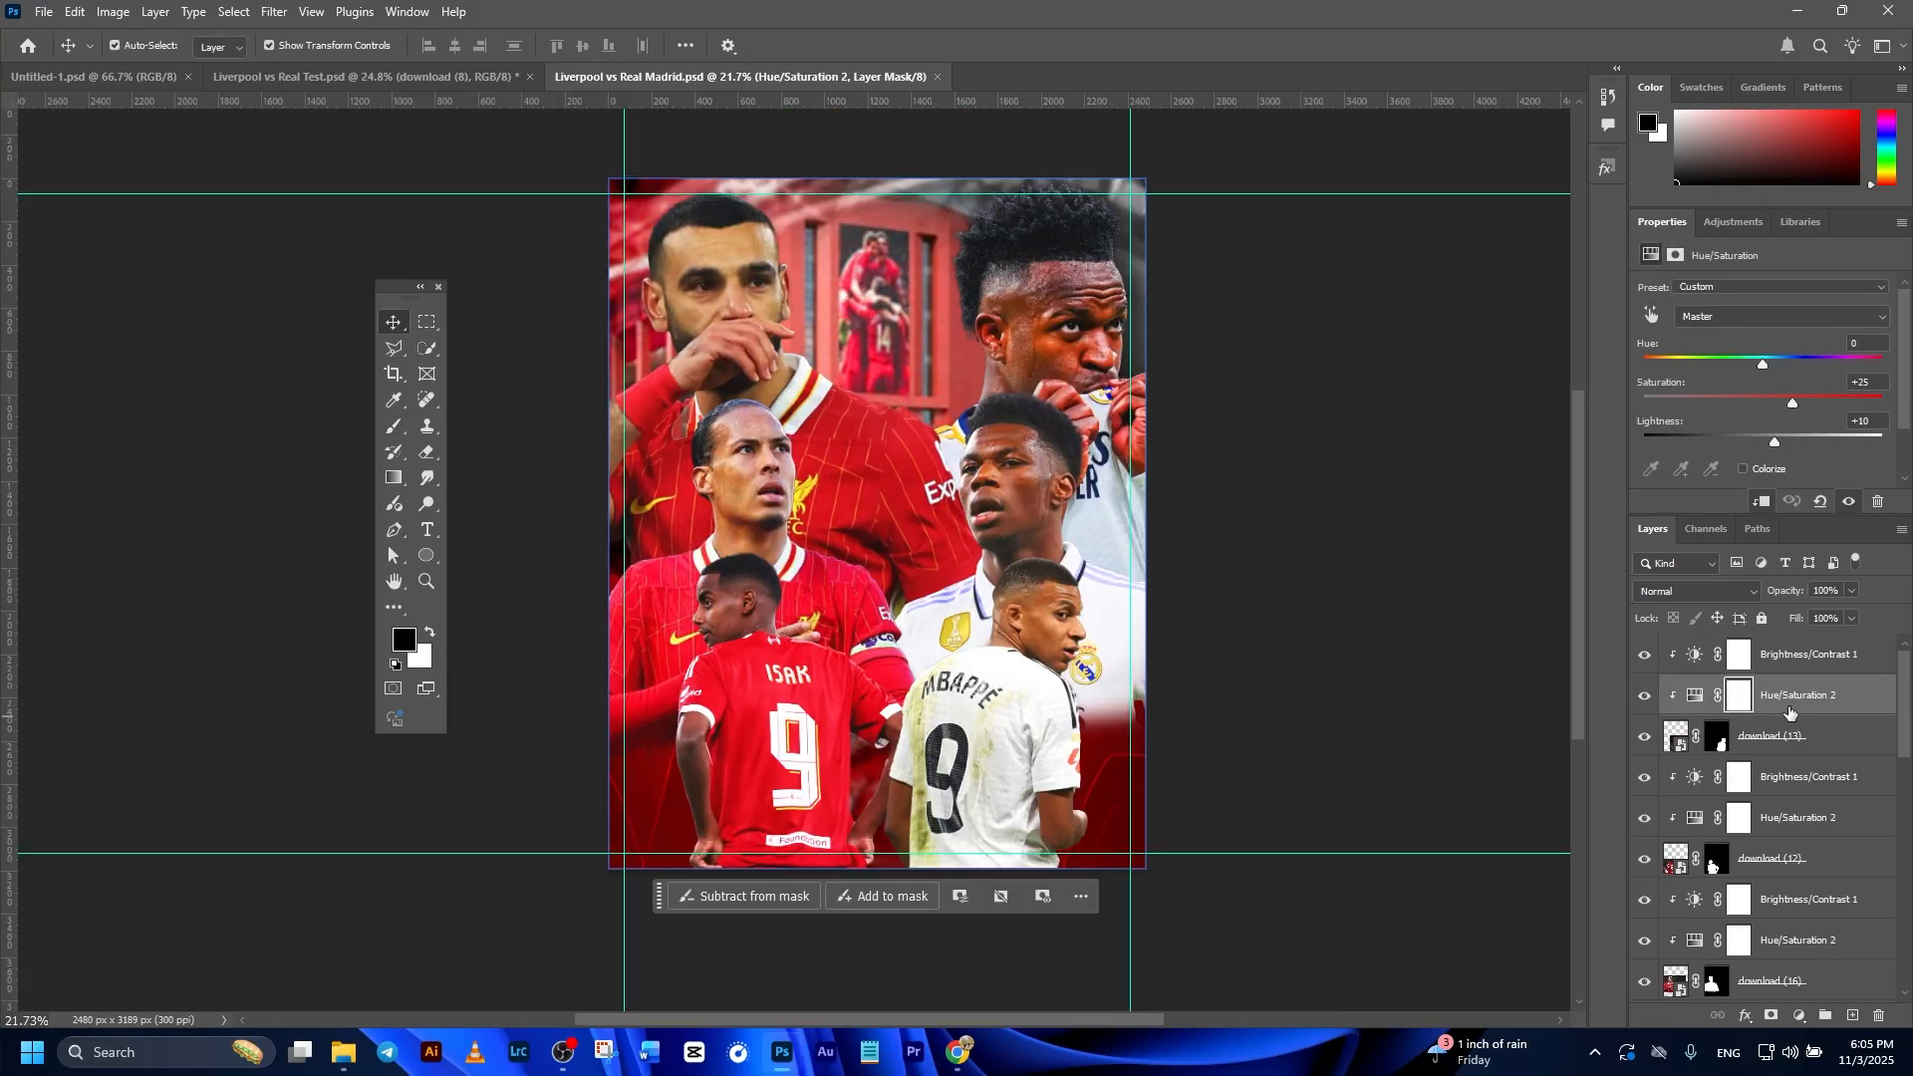
# Group all player layers and their clipped adjustments, from the topmost Brightness/Contrast down to the download layer above BG.
pyautogui.click(1794, 658)
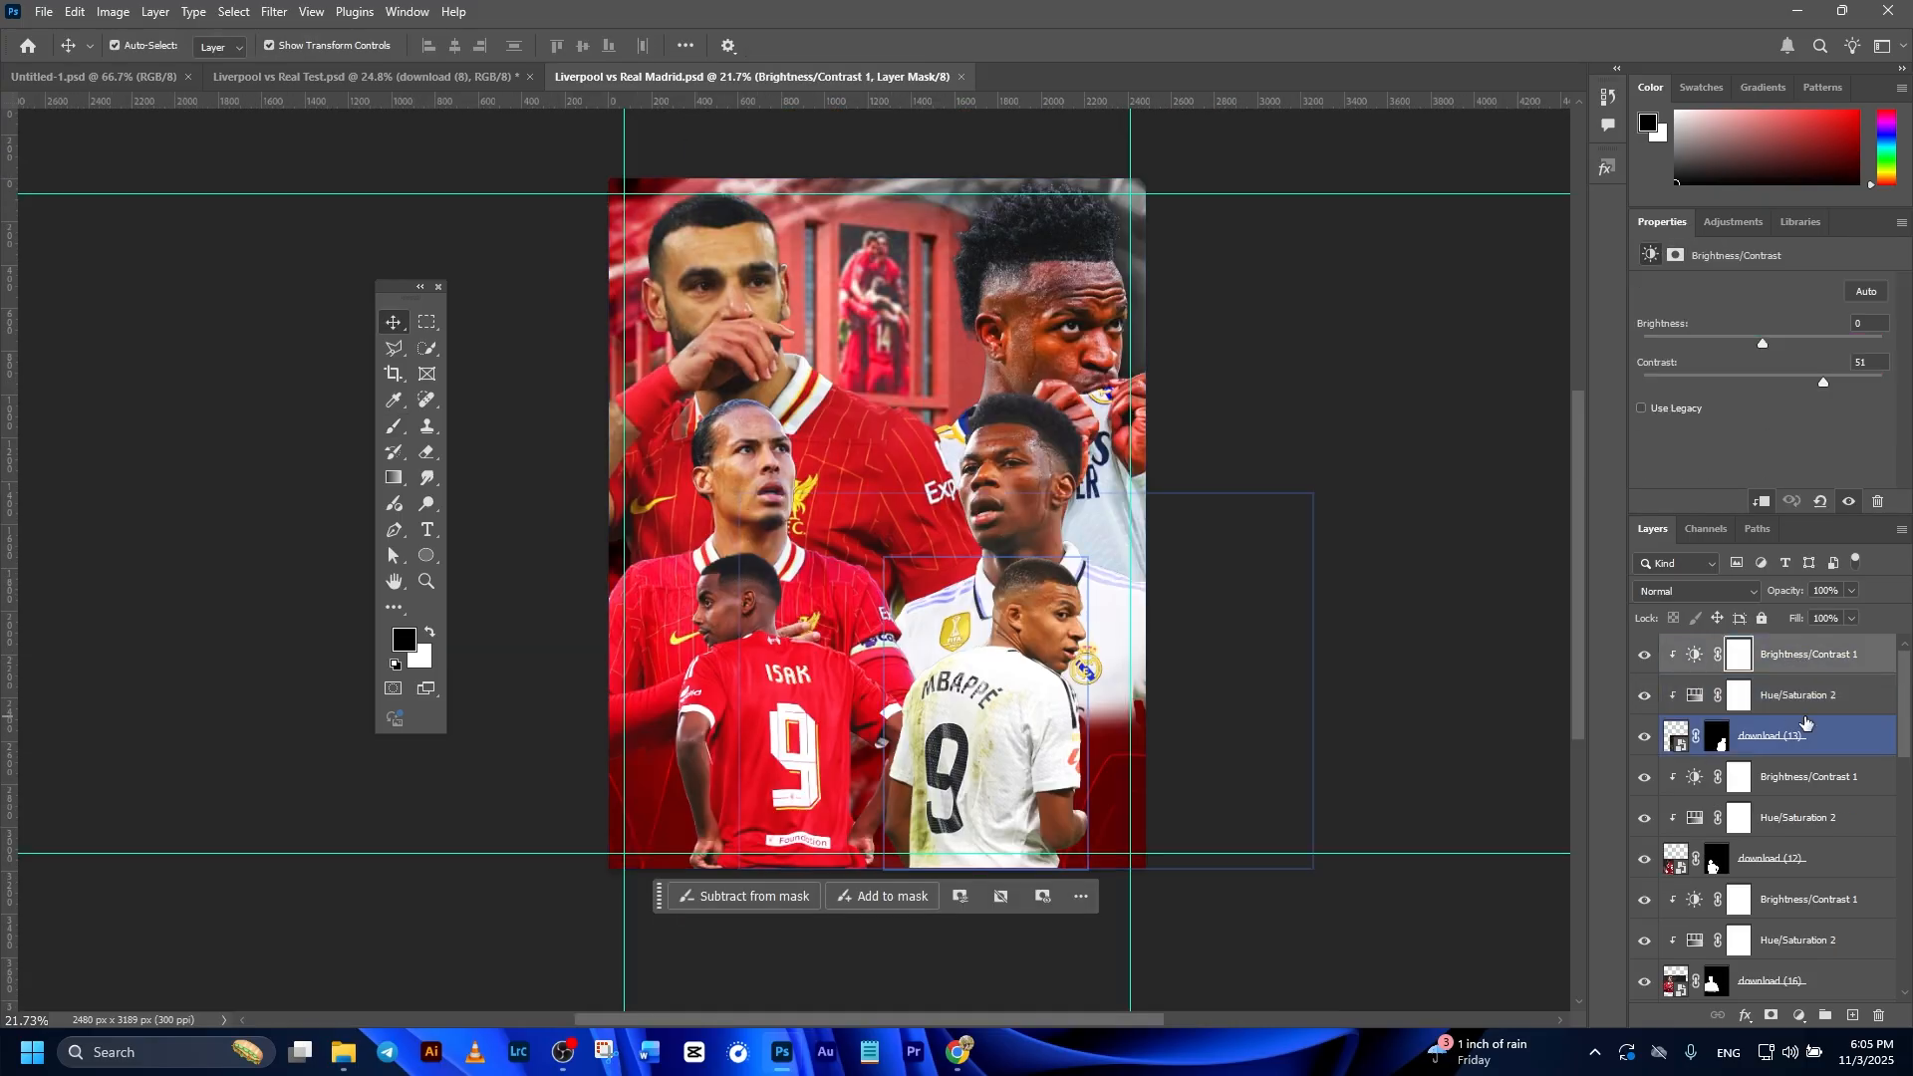
pyautogui.click(1791, 658)
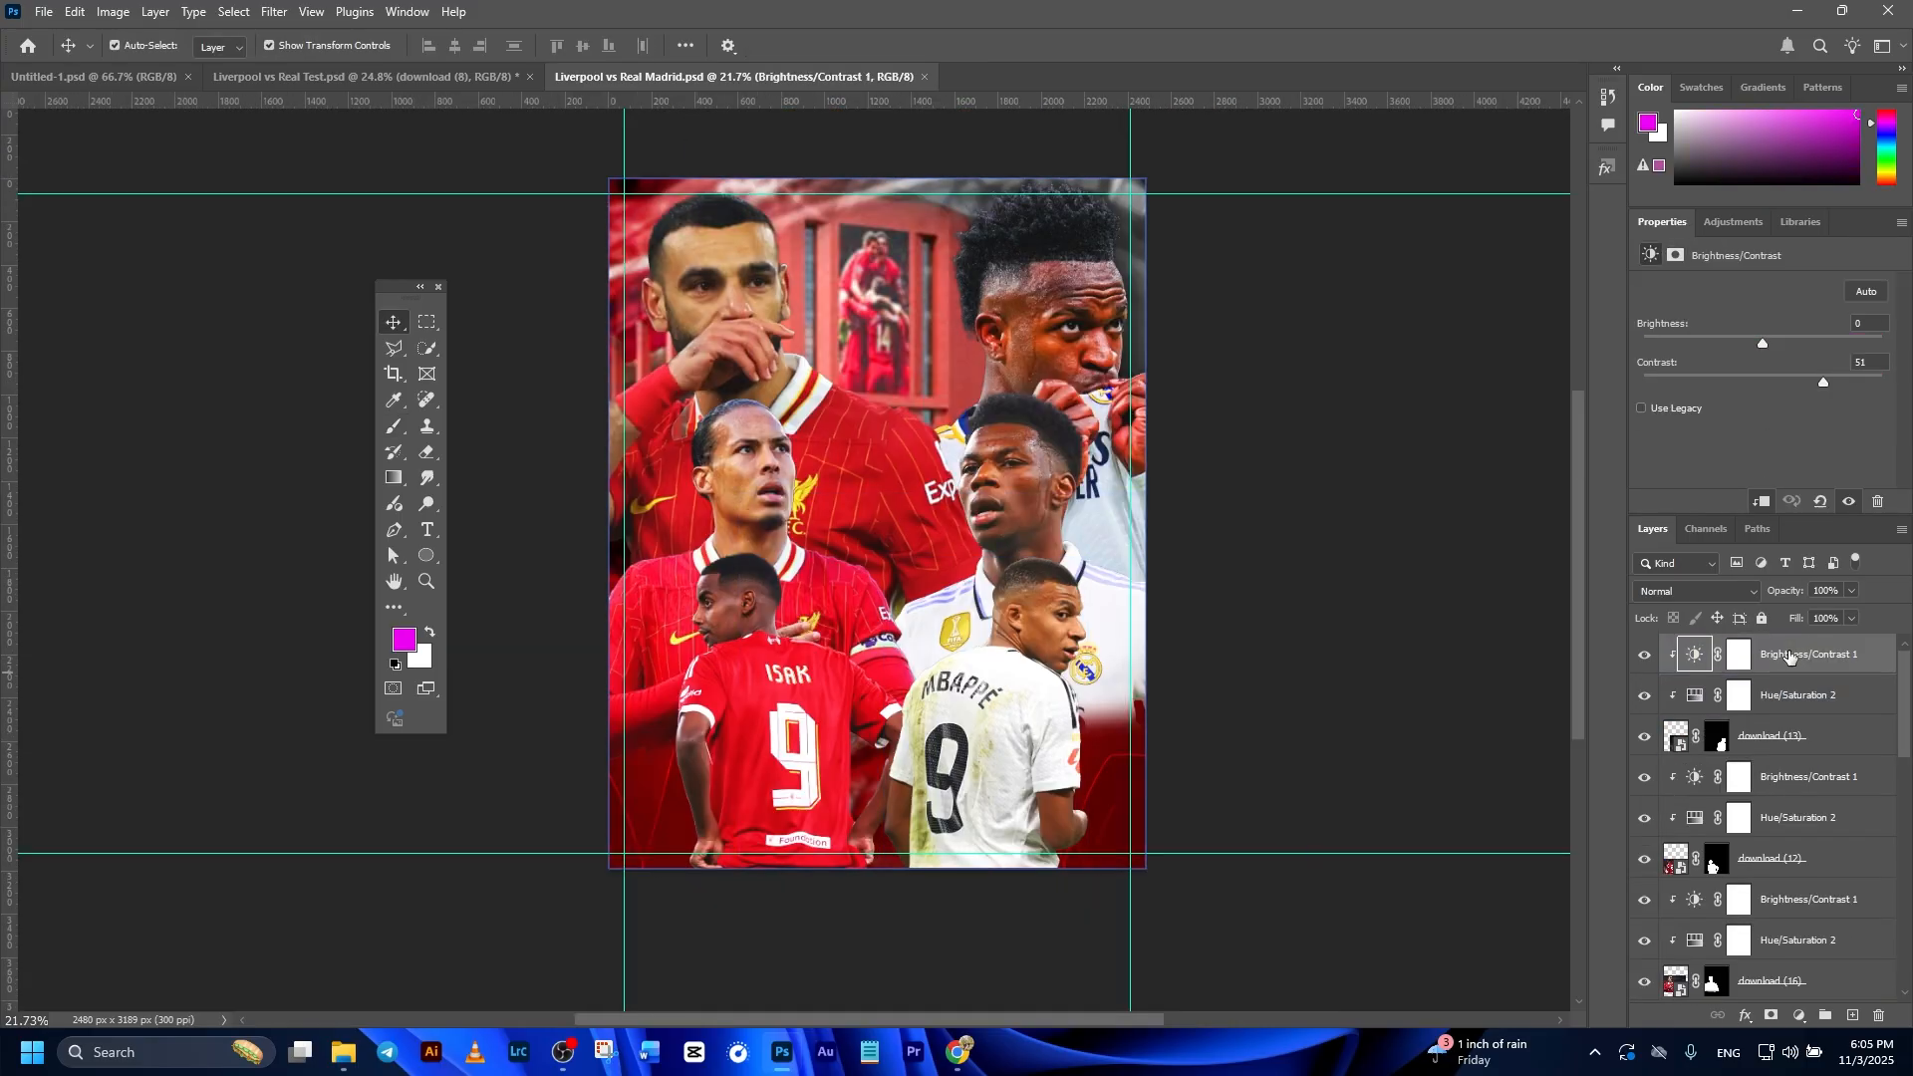
pyautogui.scroll(-10, 1808, 730)
pyautogui.click(1810, 857)
pyautogui.keyDown('shift'); pyautogui.click(1806, 858); pyautogui.keyUp('shift')
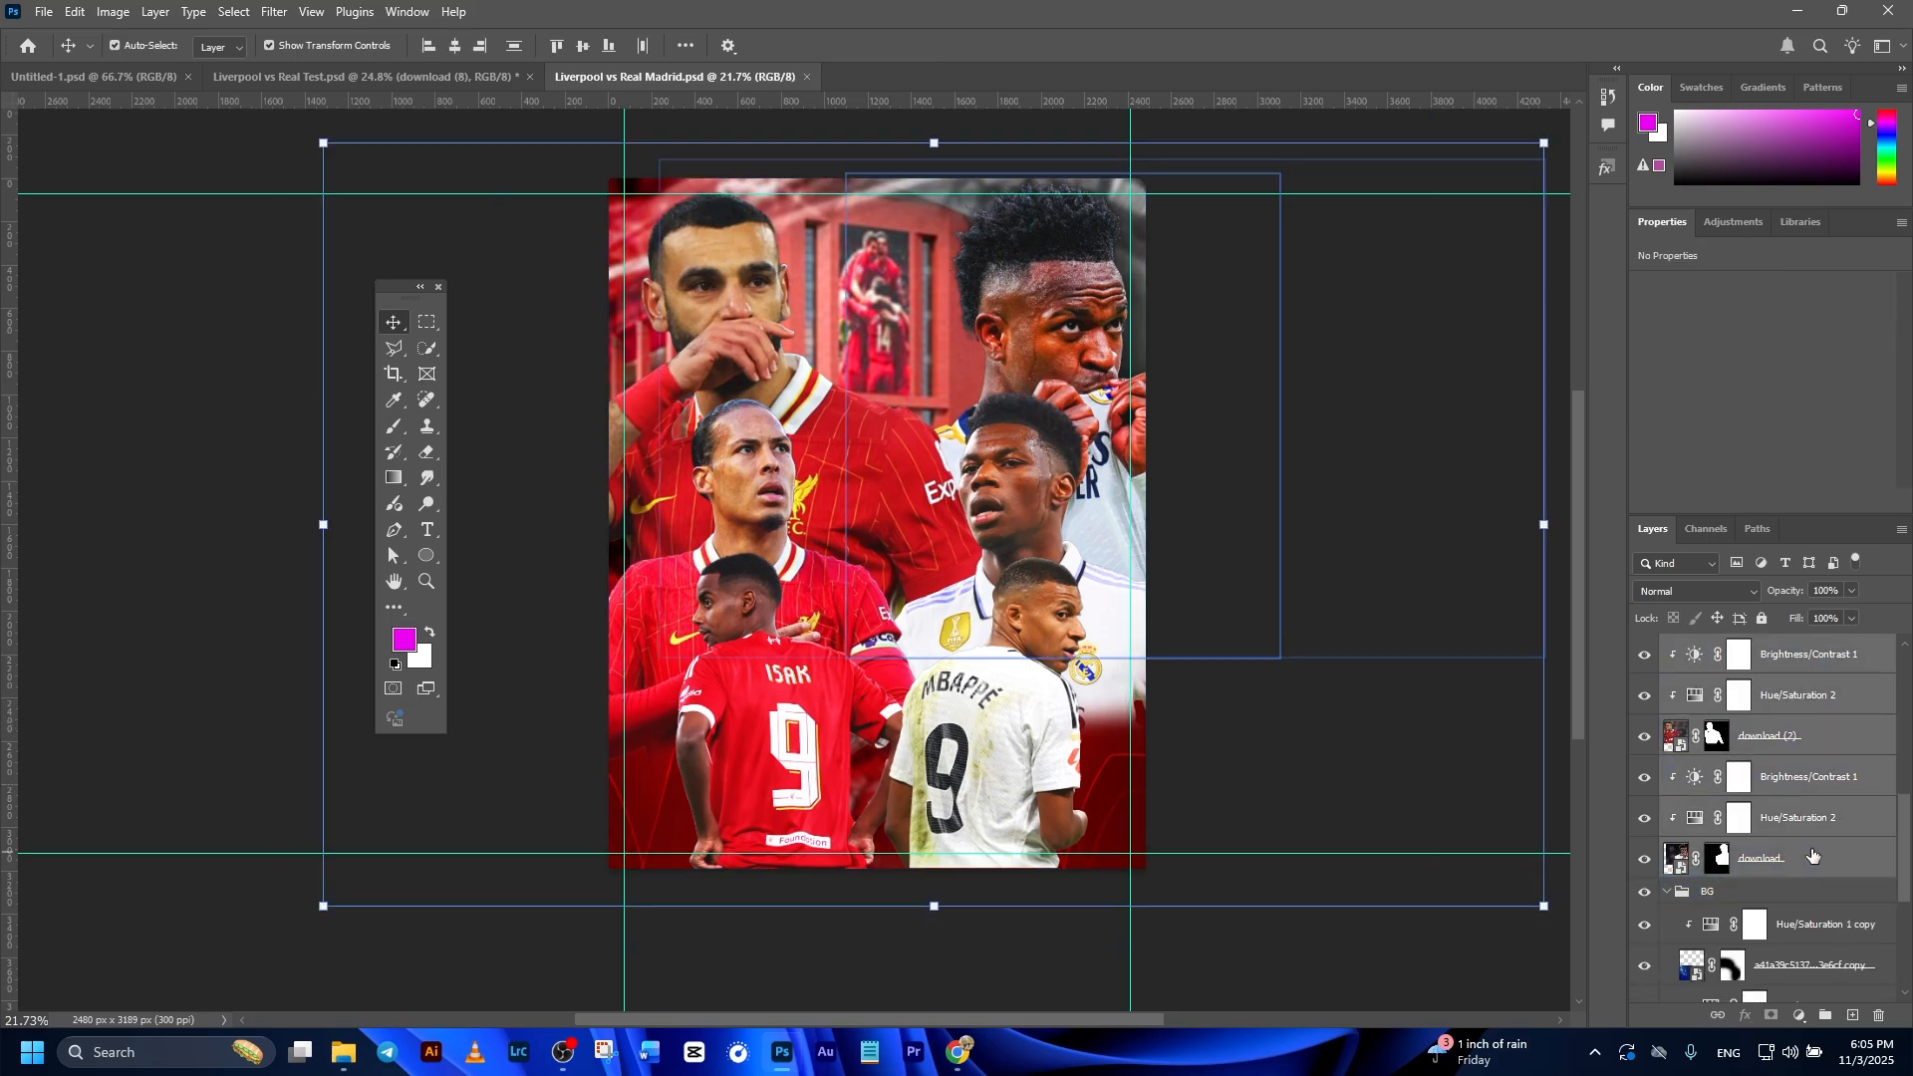
pyautogui.hotkey('ctrl', 'g')
# Hide and show the new player group to check its contents, and collapse the BG group.
pyautogui.click(1647, 655)
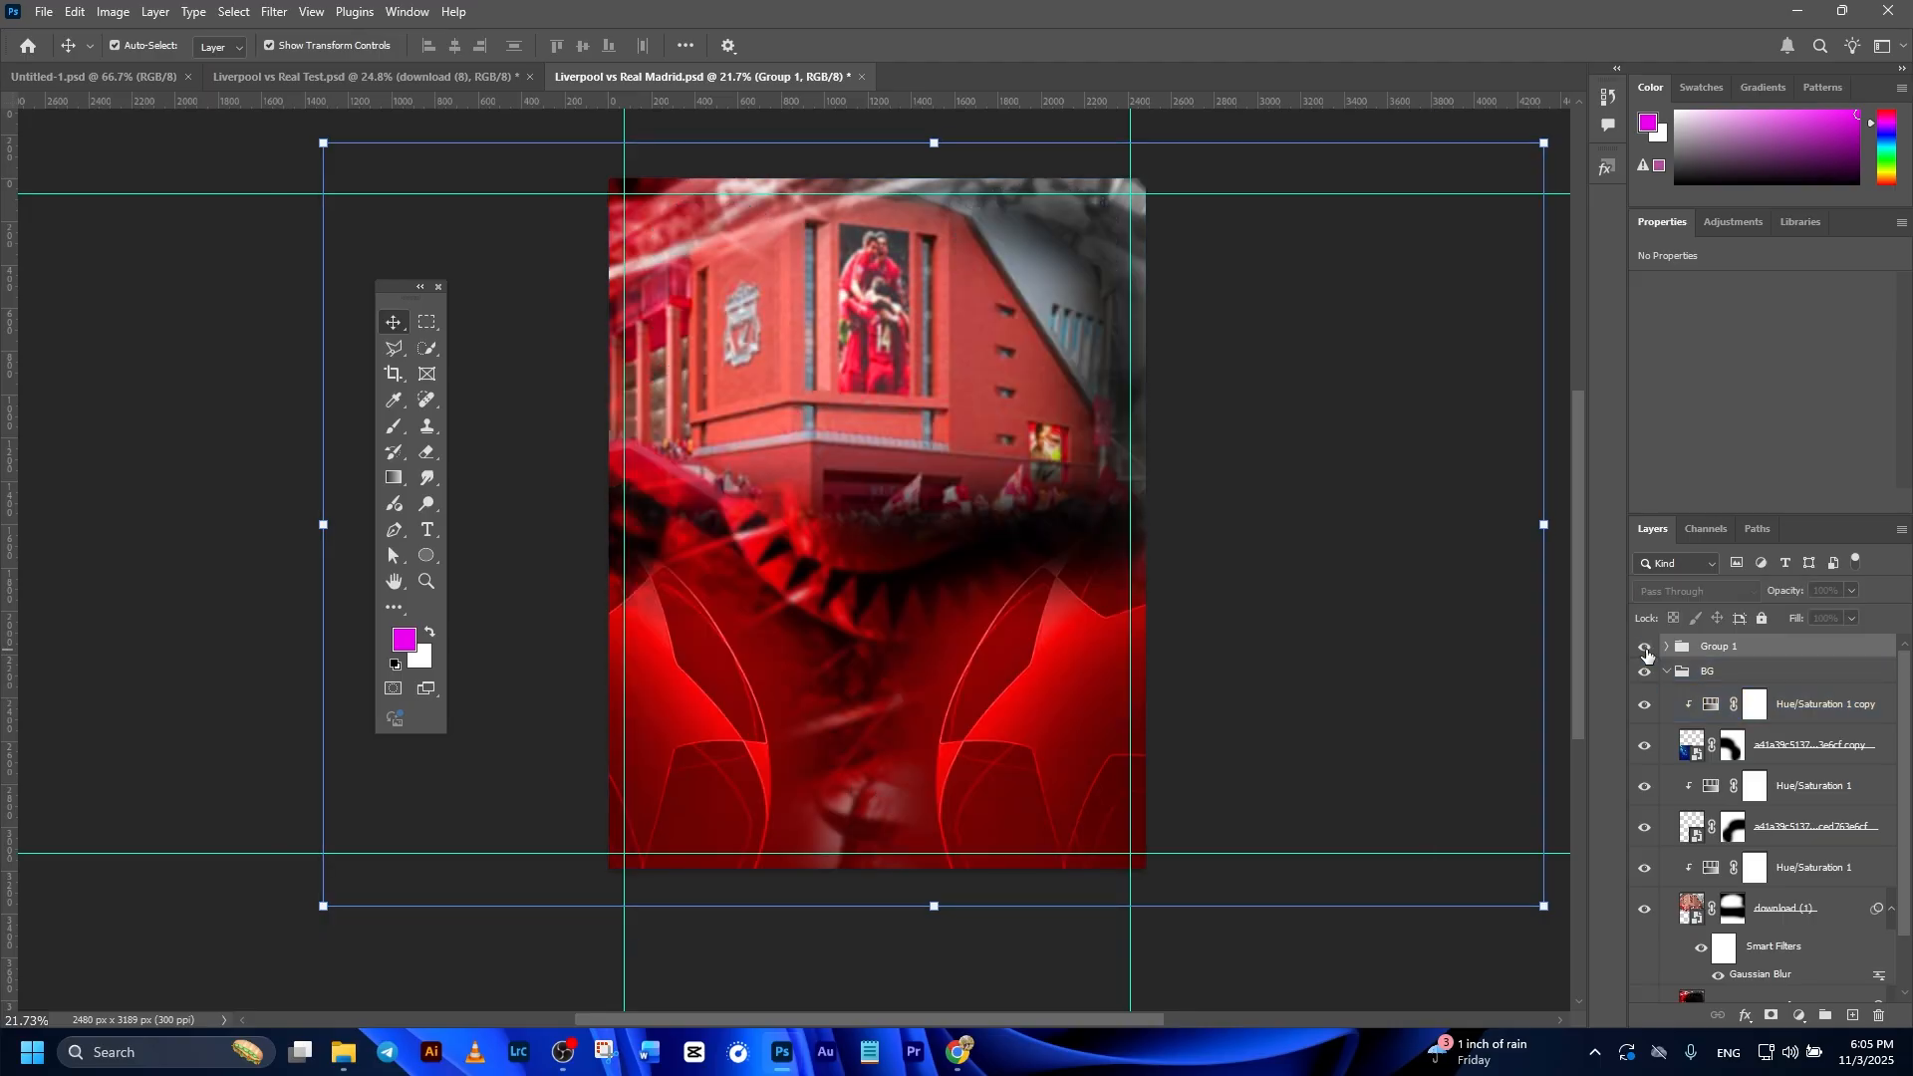
pyautogui.click(1647, 655)
pyautogui.click(1668, 671)
pyautogui.click(1669, 672)
pyautogui.click(1668, 671)
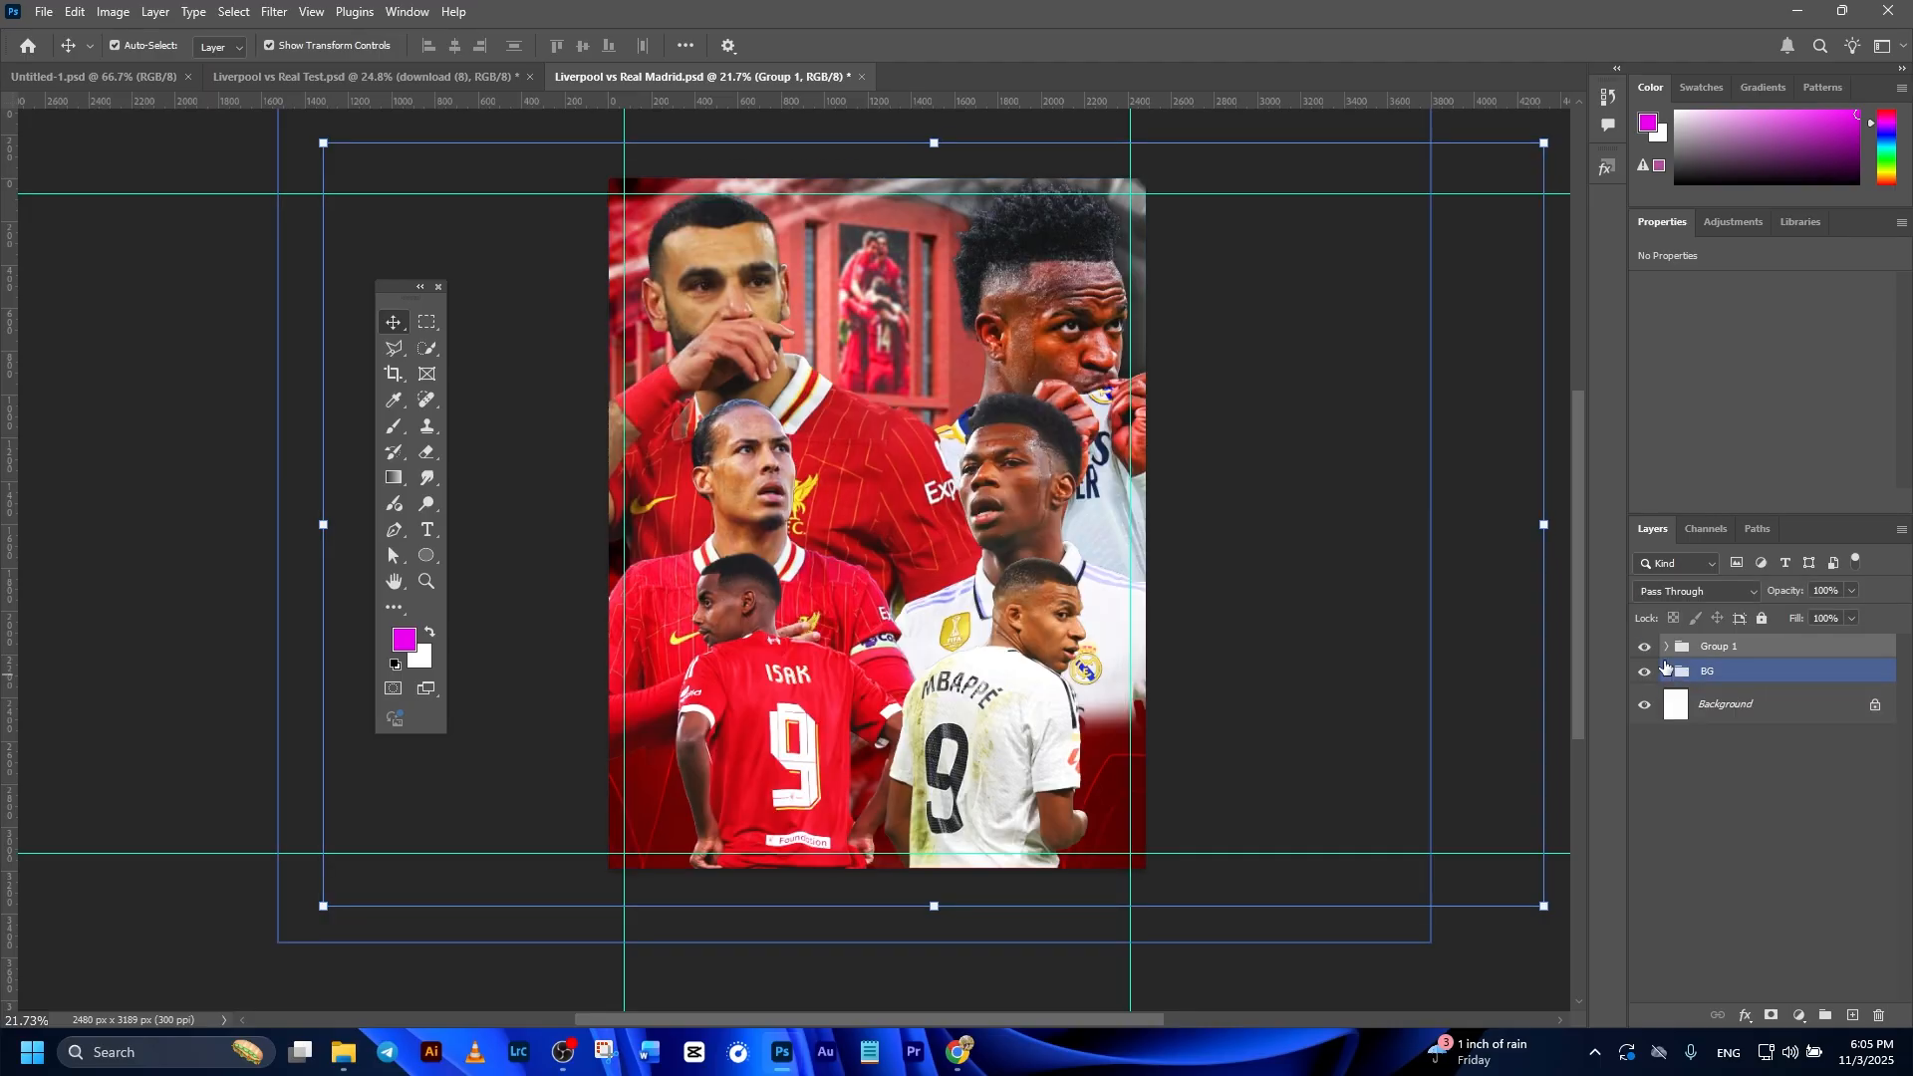
pyautogui.click(1684, 650)
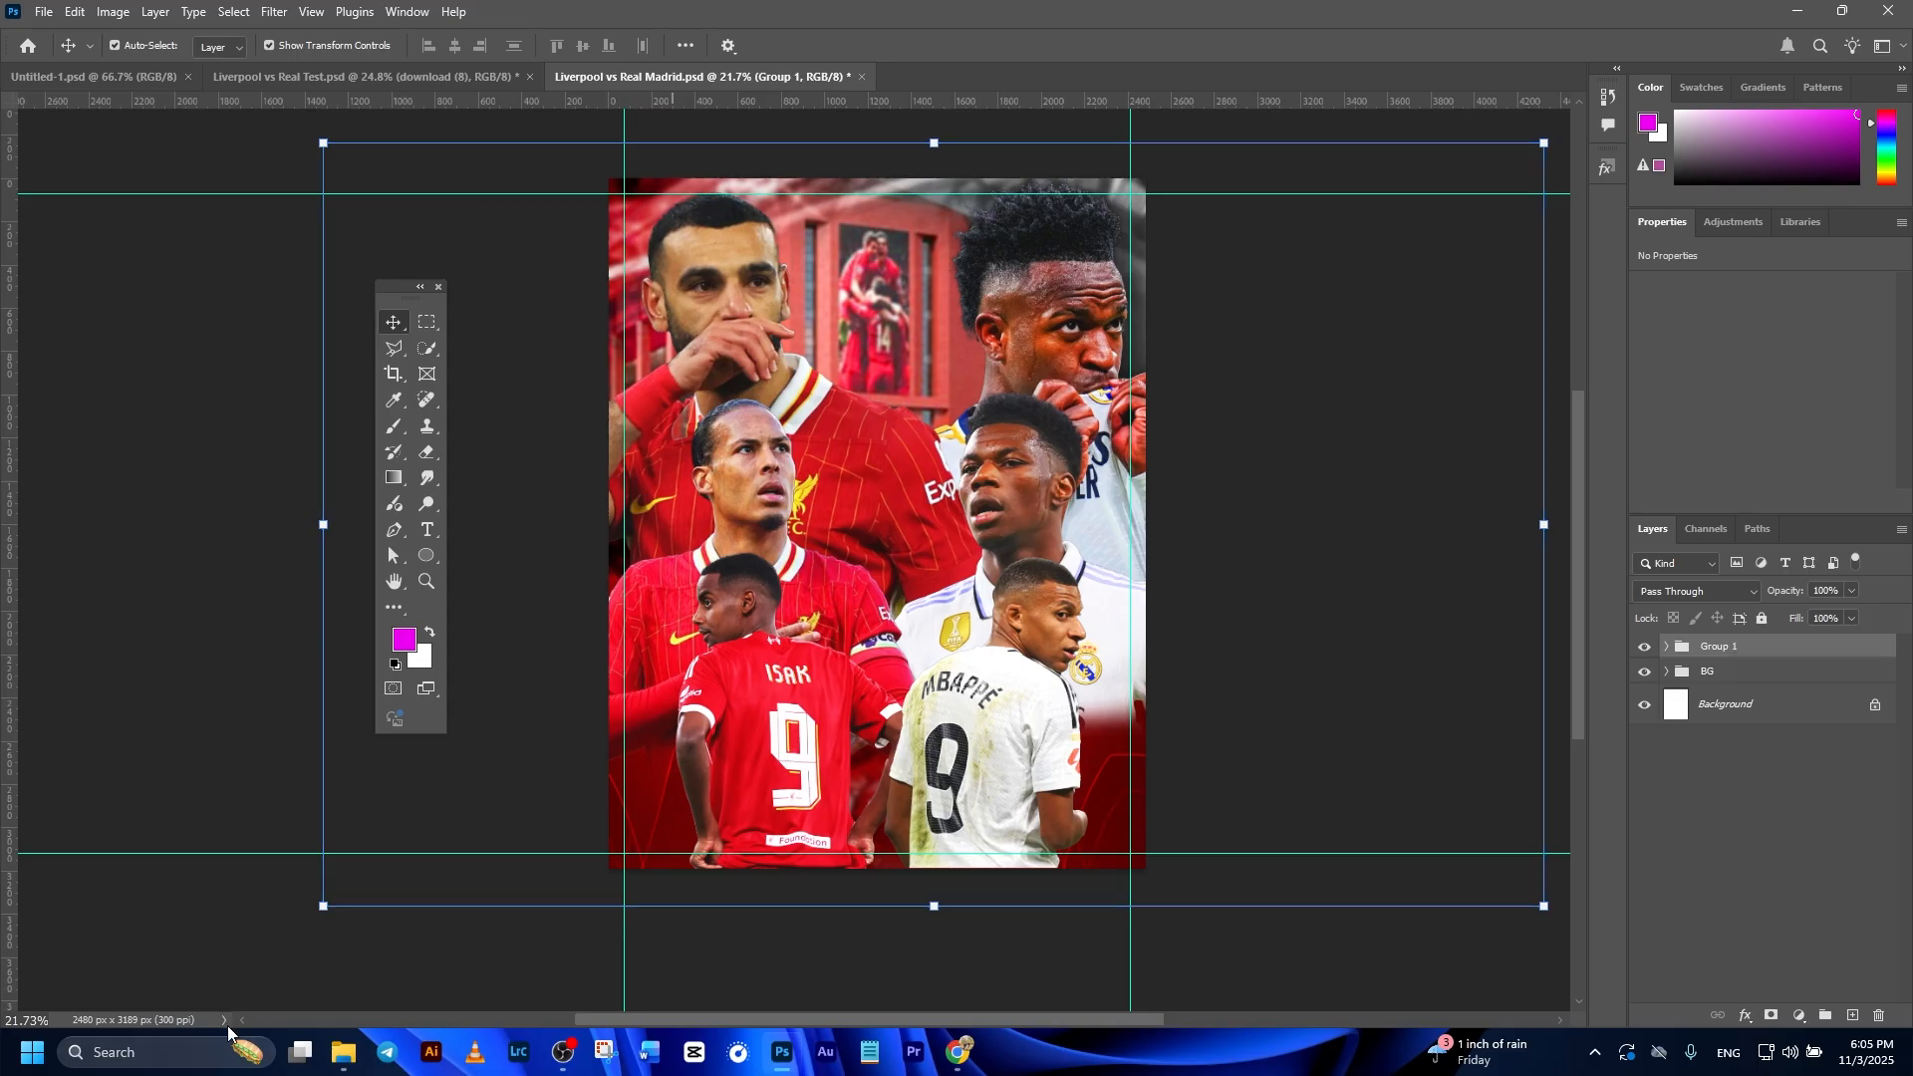
# Place Aa.jpg from the BG folder above the player group, scaled to about 2502 px wide to cover the poster.
pyautogui.click(341, 1055)
pyautogui.click(572, 18)
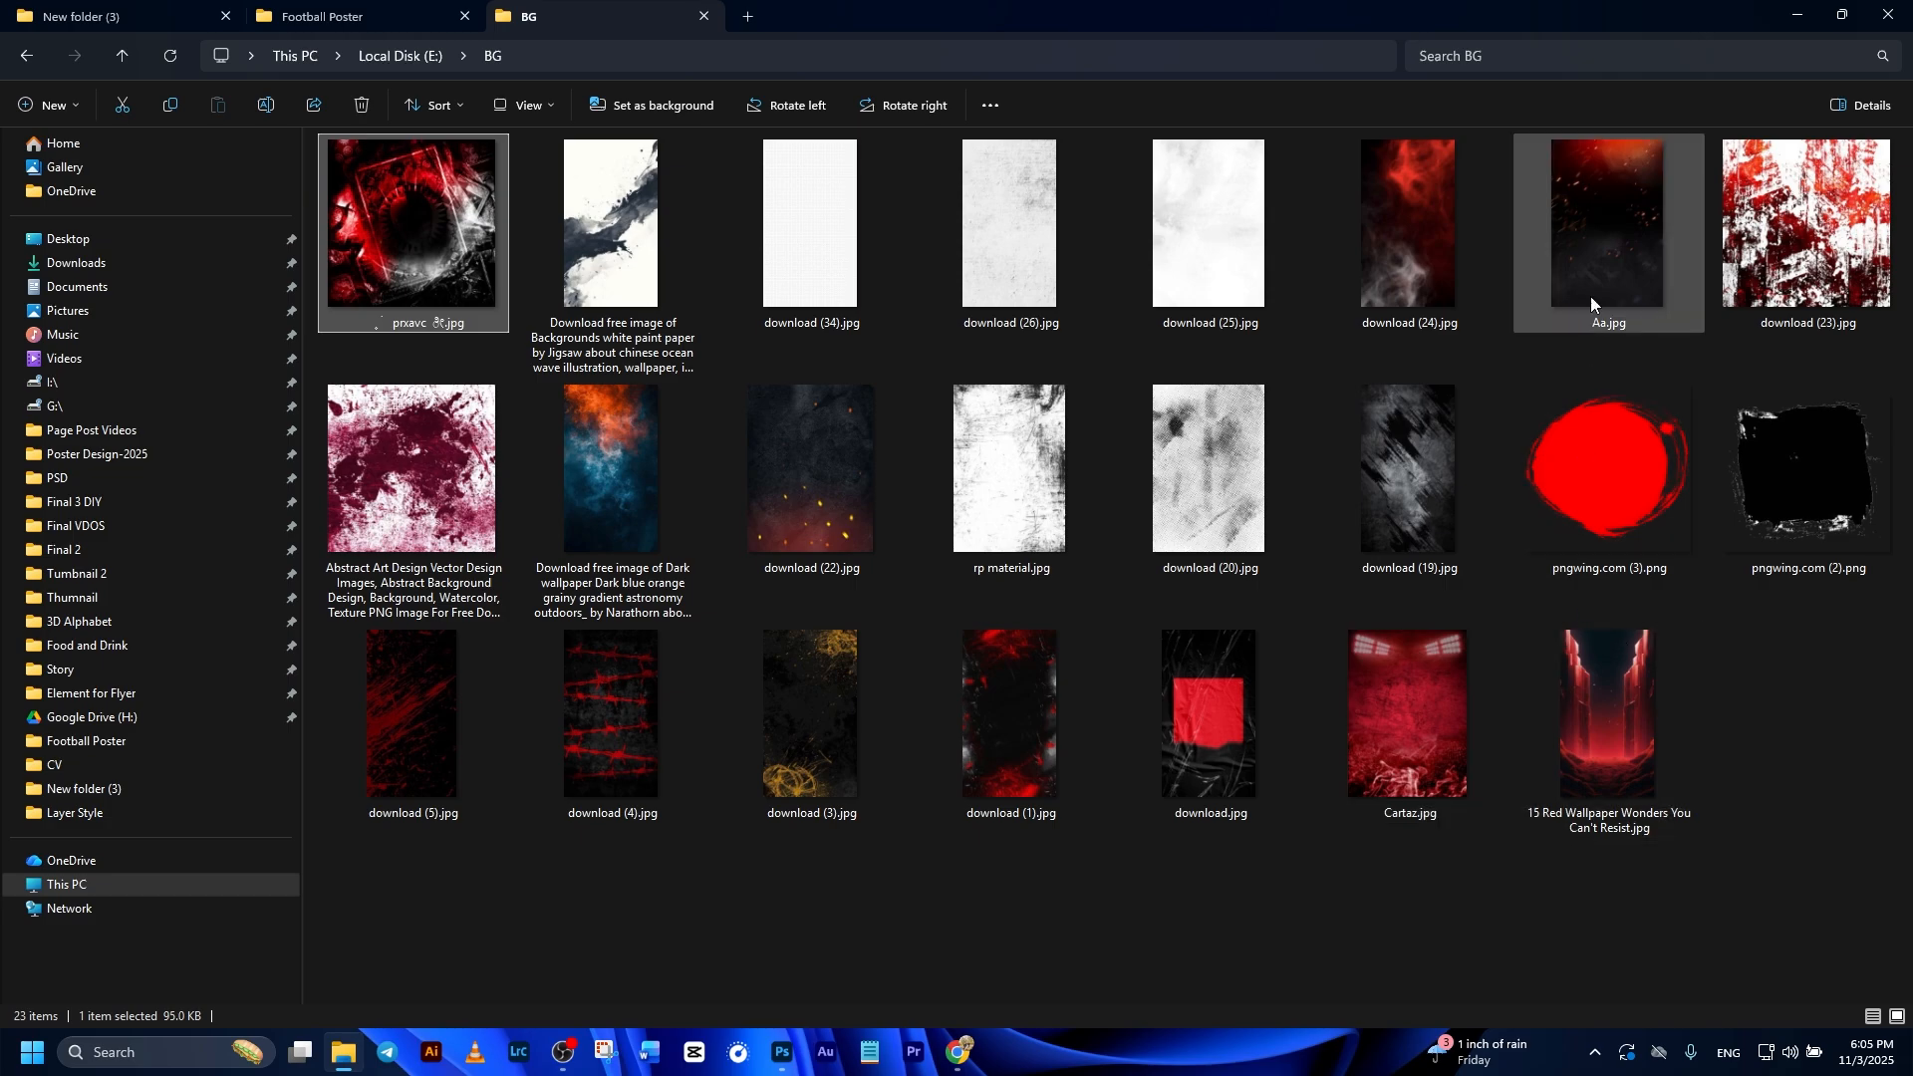
pyautogui.moveTo(1598, 251); pyautogui.dragTo(970, 746)
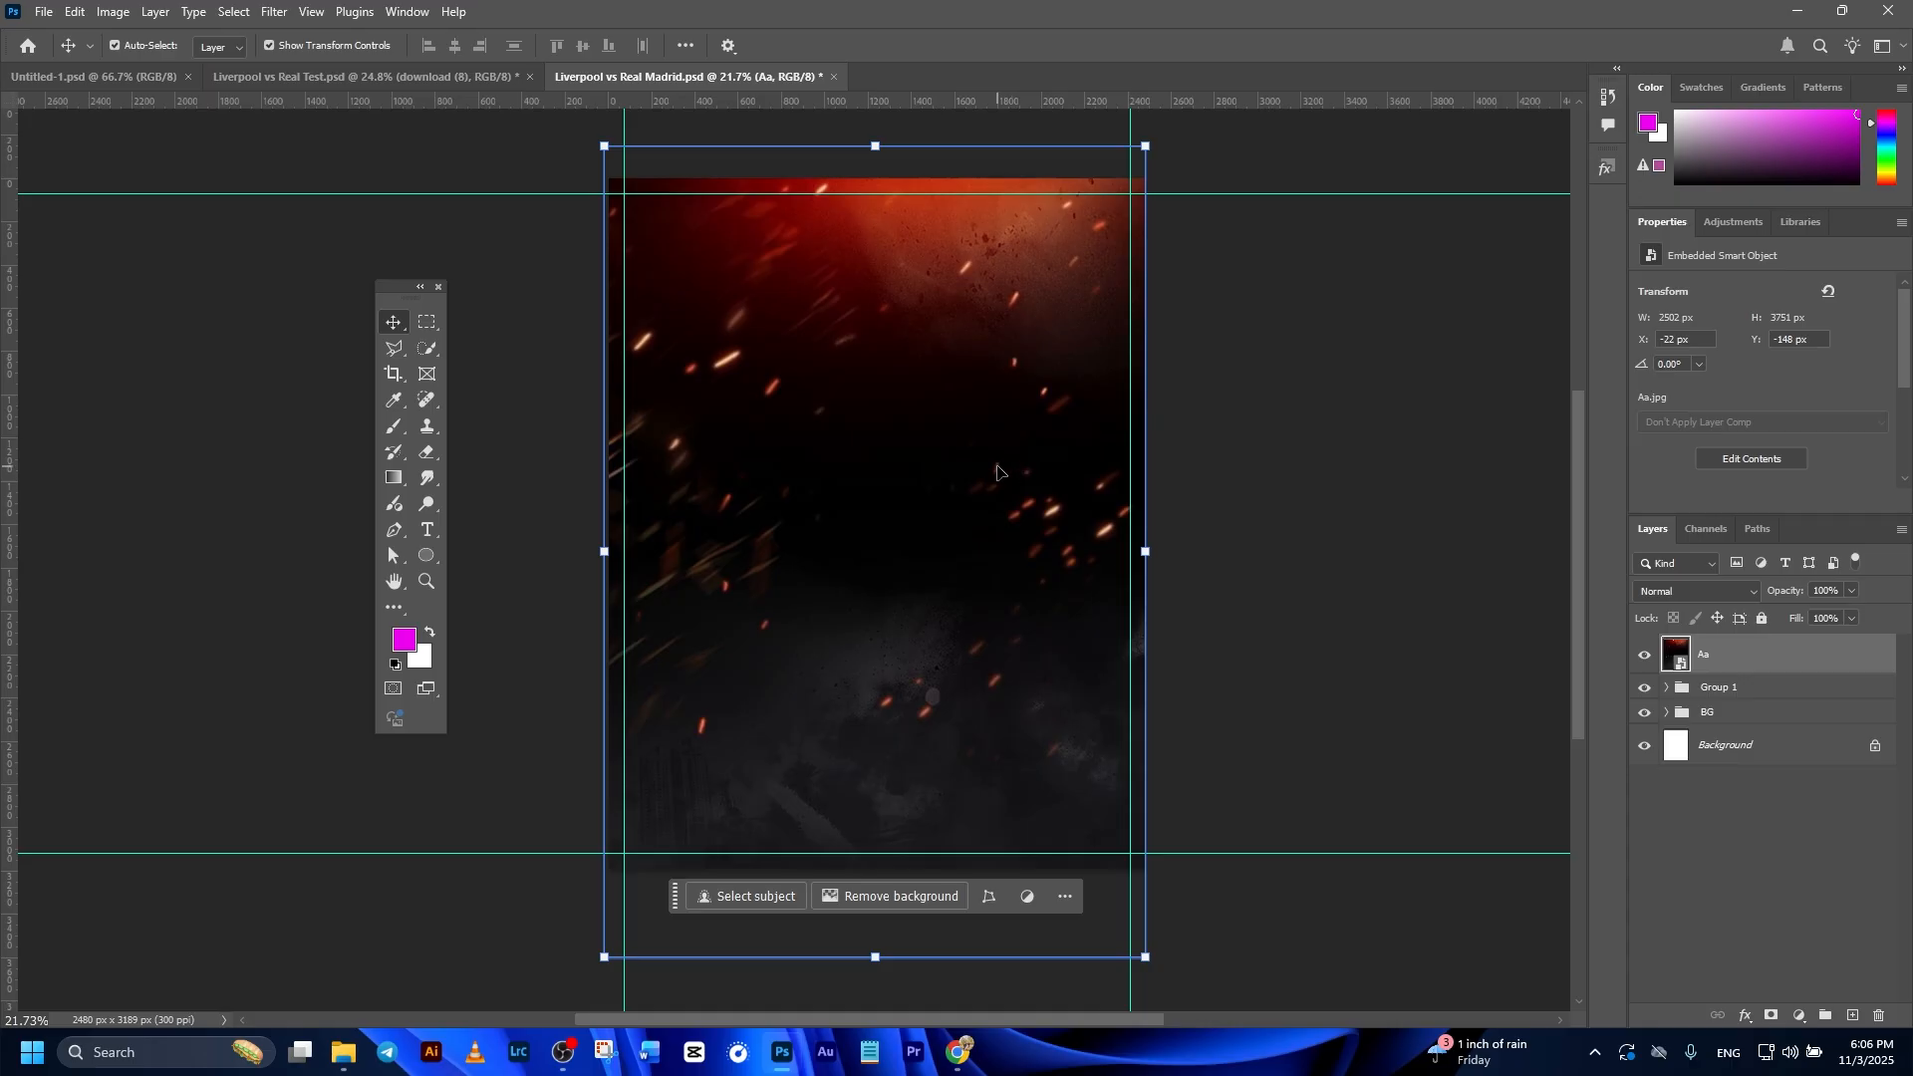
# Blend the Aa layer in Screen mode, enlarge it to about 102.9% and move it slightly lower over the poster.
pyautogui.click(1661, 592)
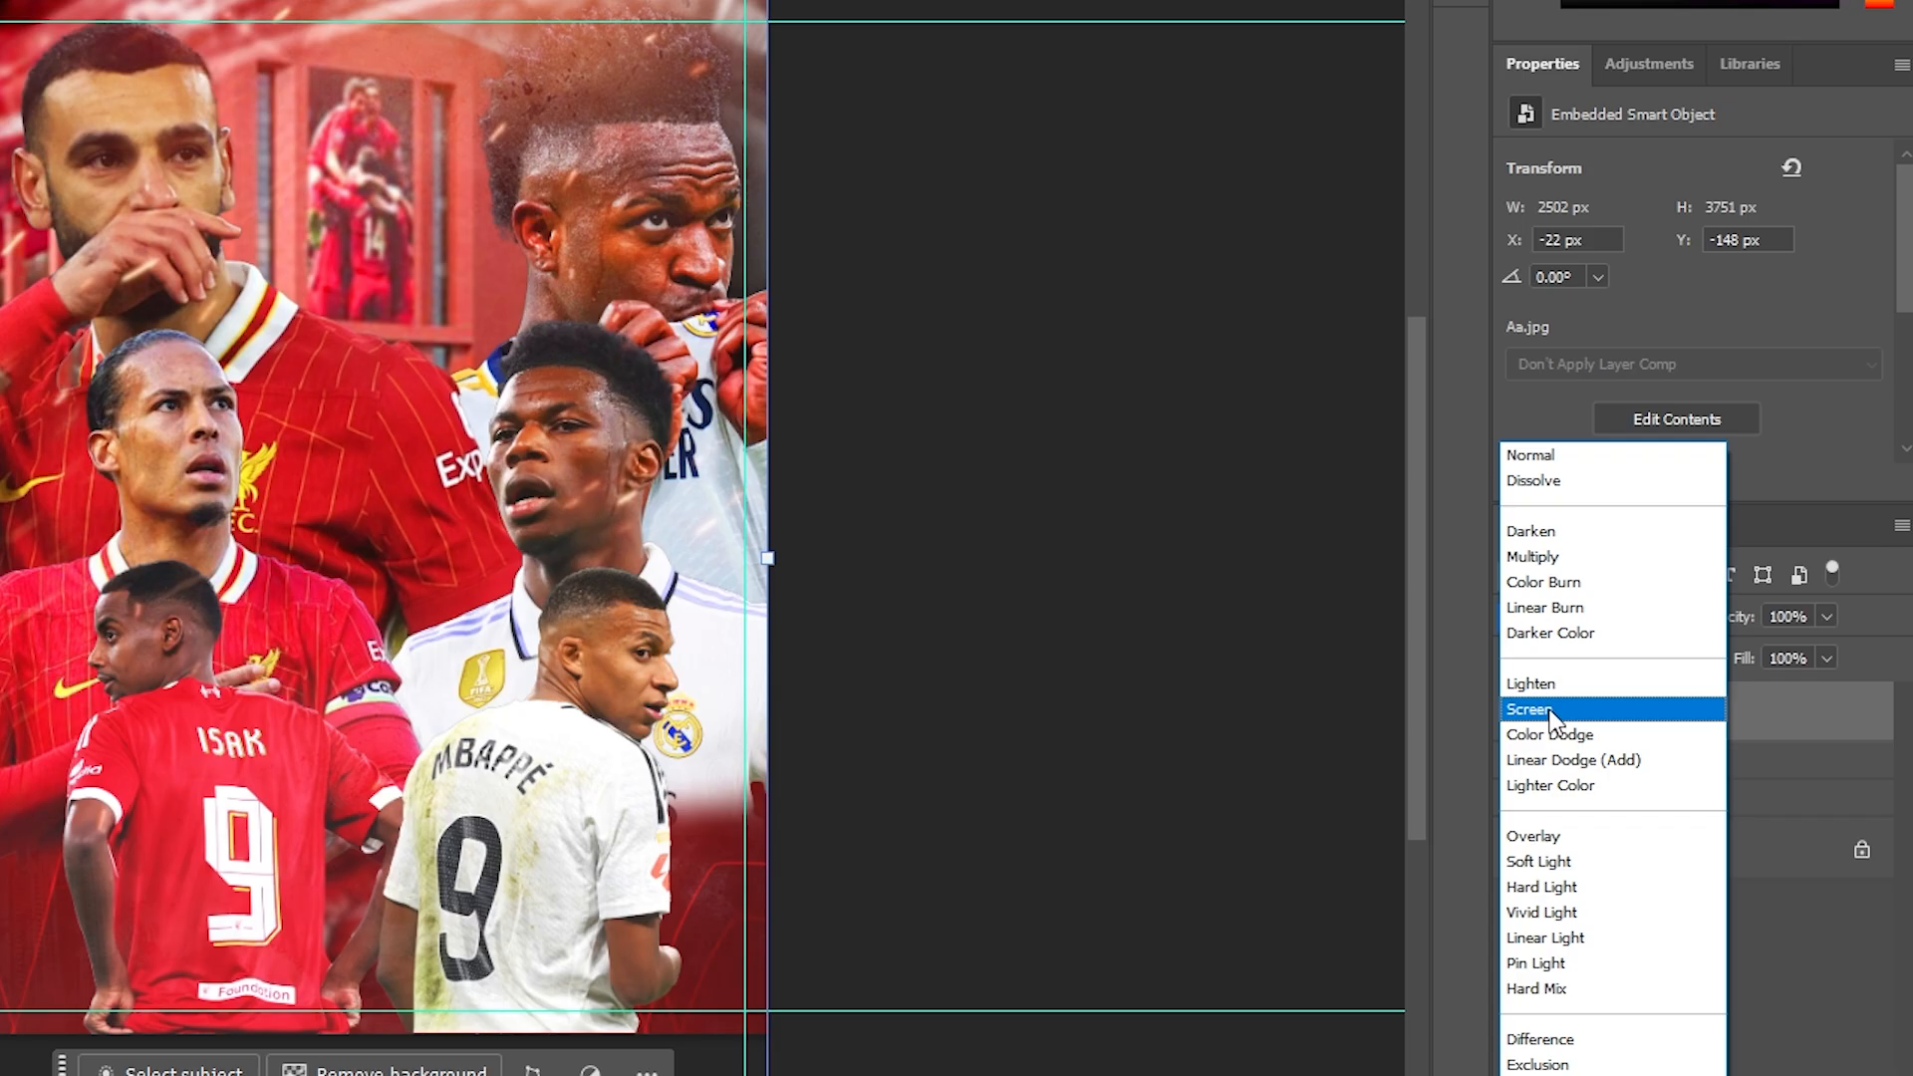
pyautogui.click(1550, 710)
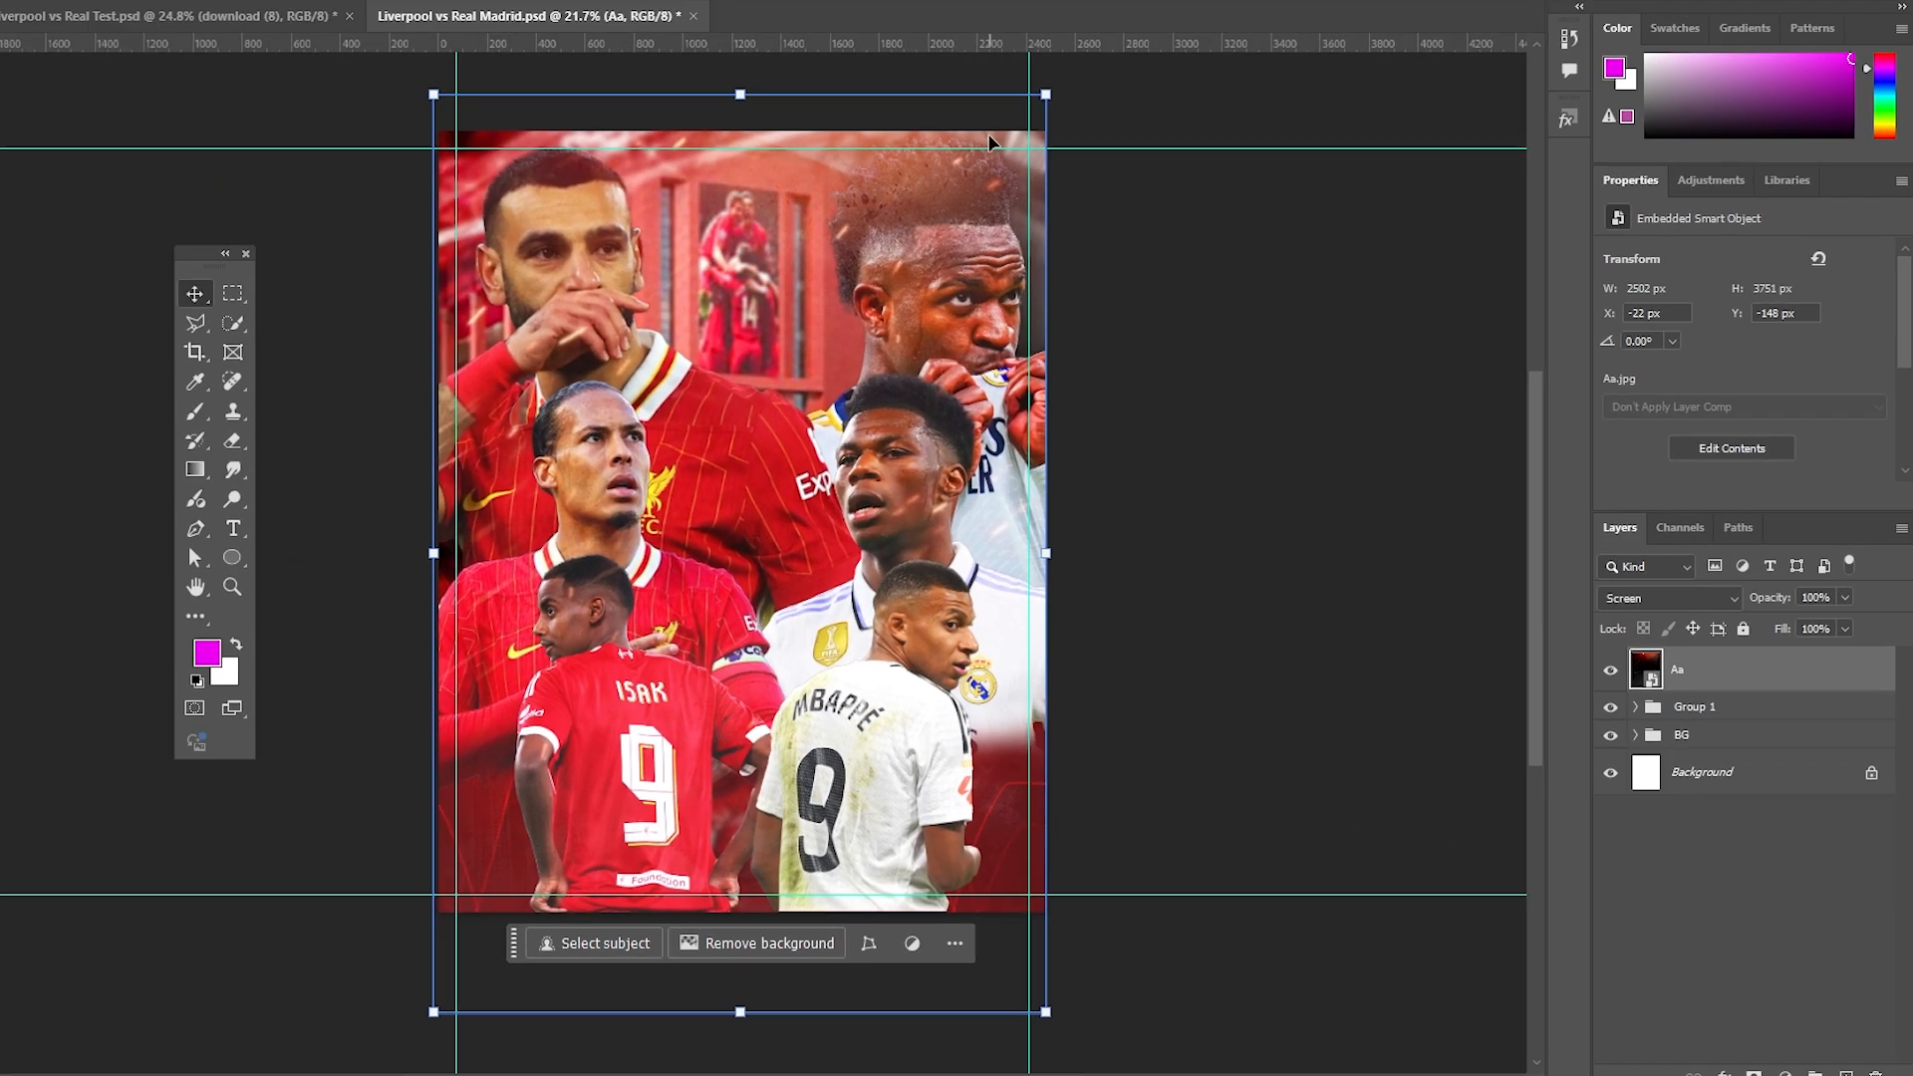
pyautogui.hotkey('ctrl', 't')
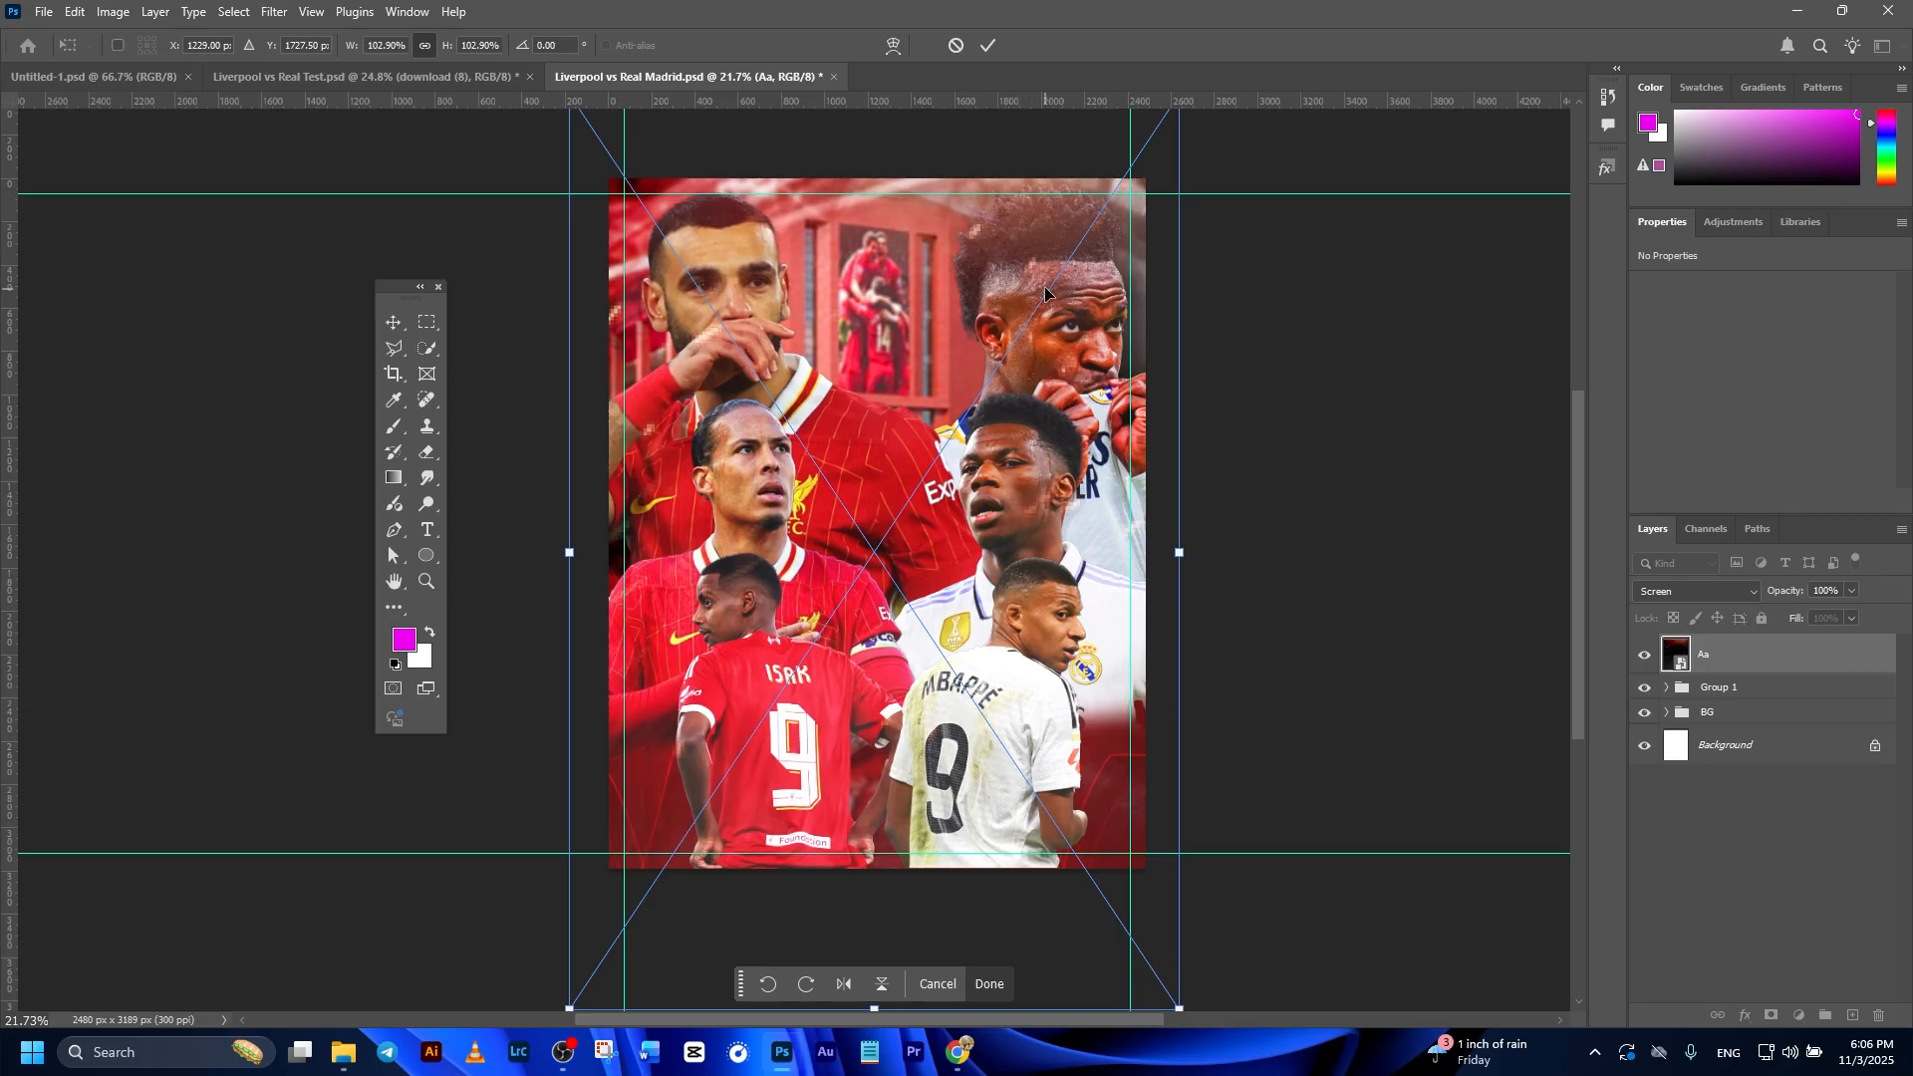
pyautogui.moveTo(1045, 286); pyautogui.dragTo(1046, 362)
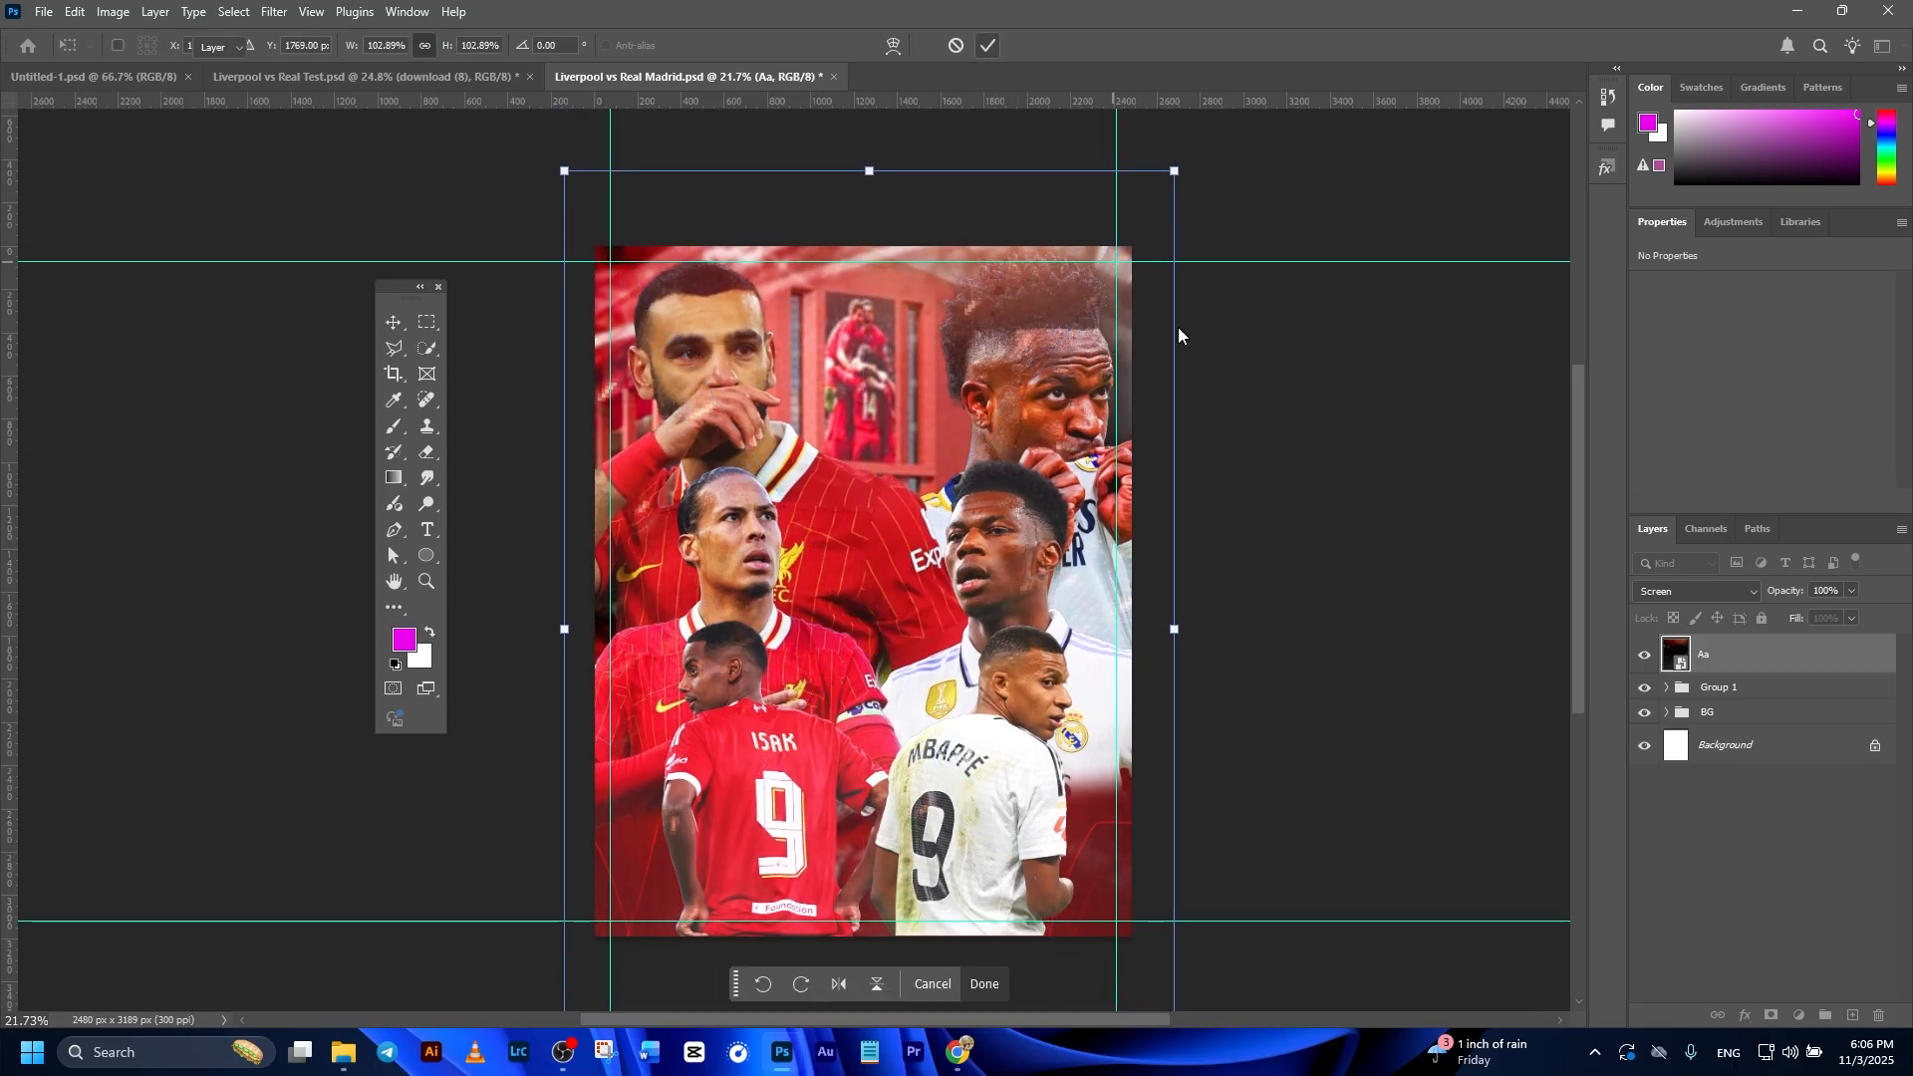
pyautogui.press('Return')
pyautogui.click(1371, 657)
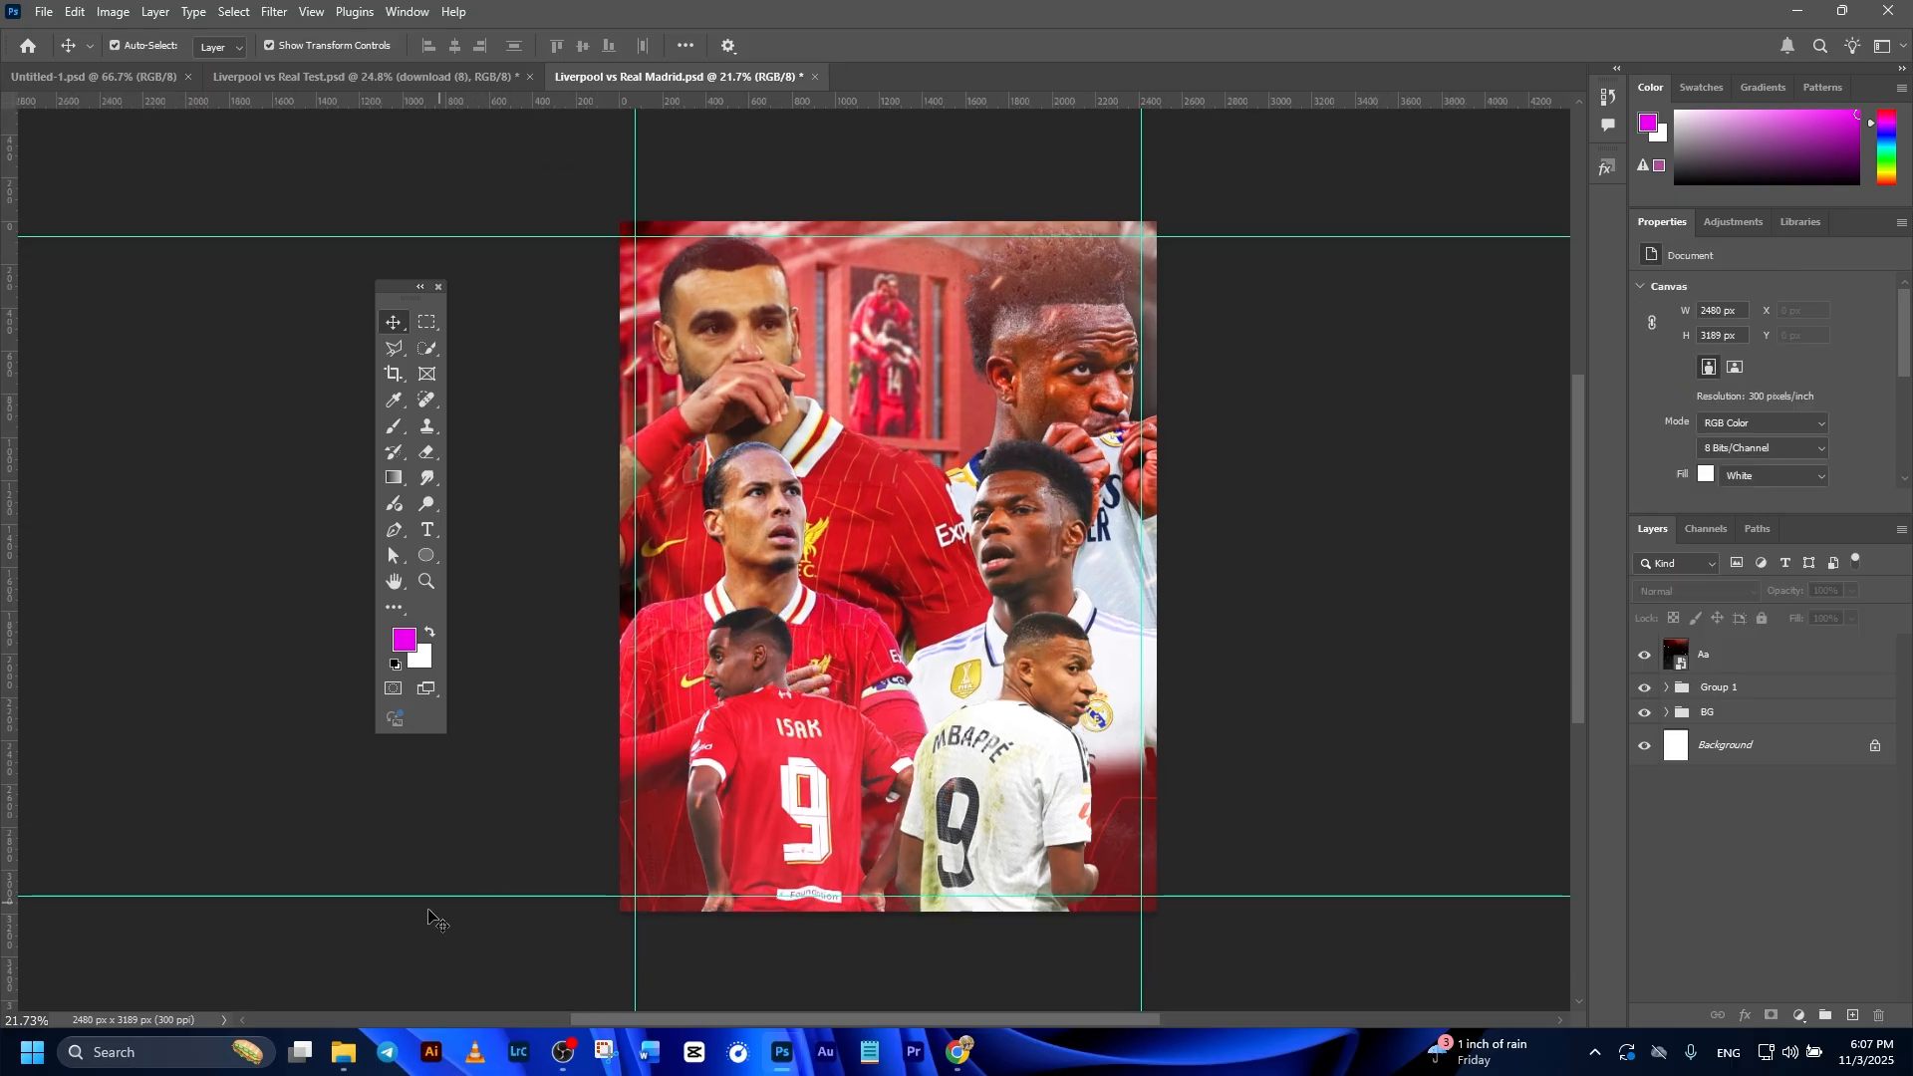
# Place Cartaz.jpg from the BG folder above Aa, scaled to about 2746 px wide to cover the poster.
pyautogui.click(355, 1052)
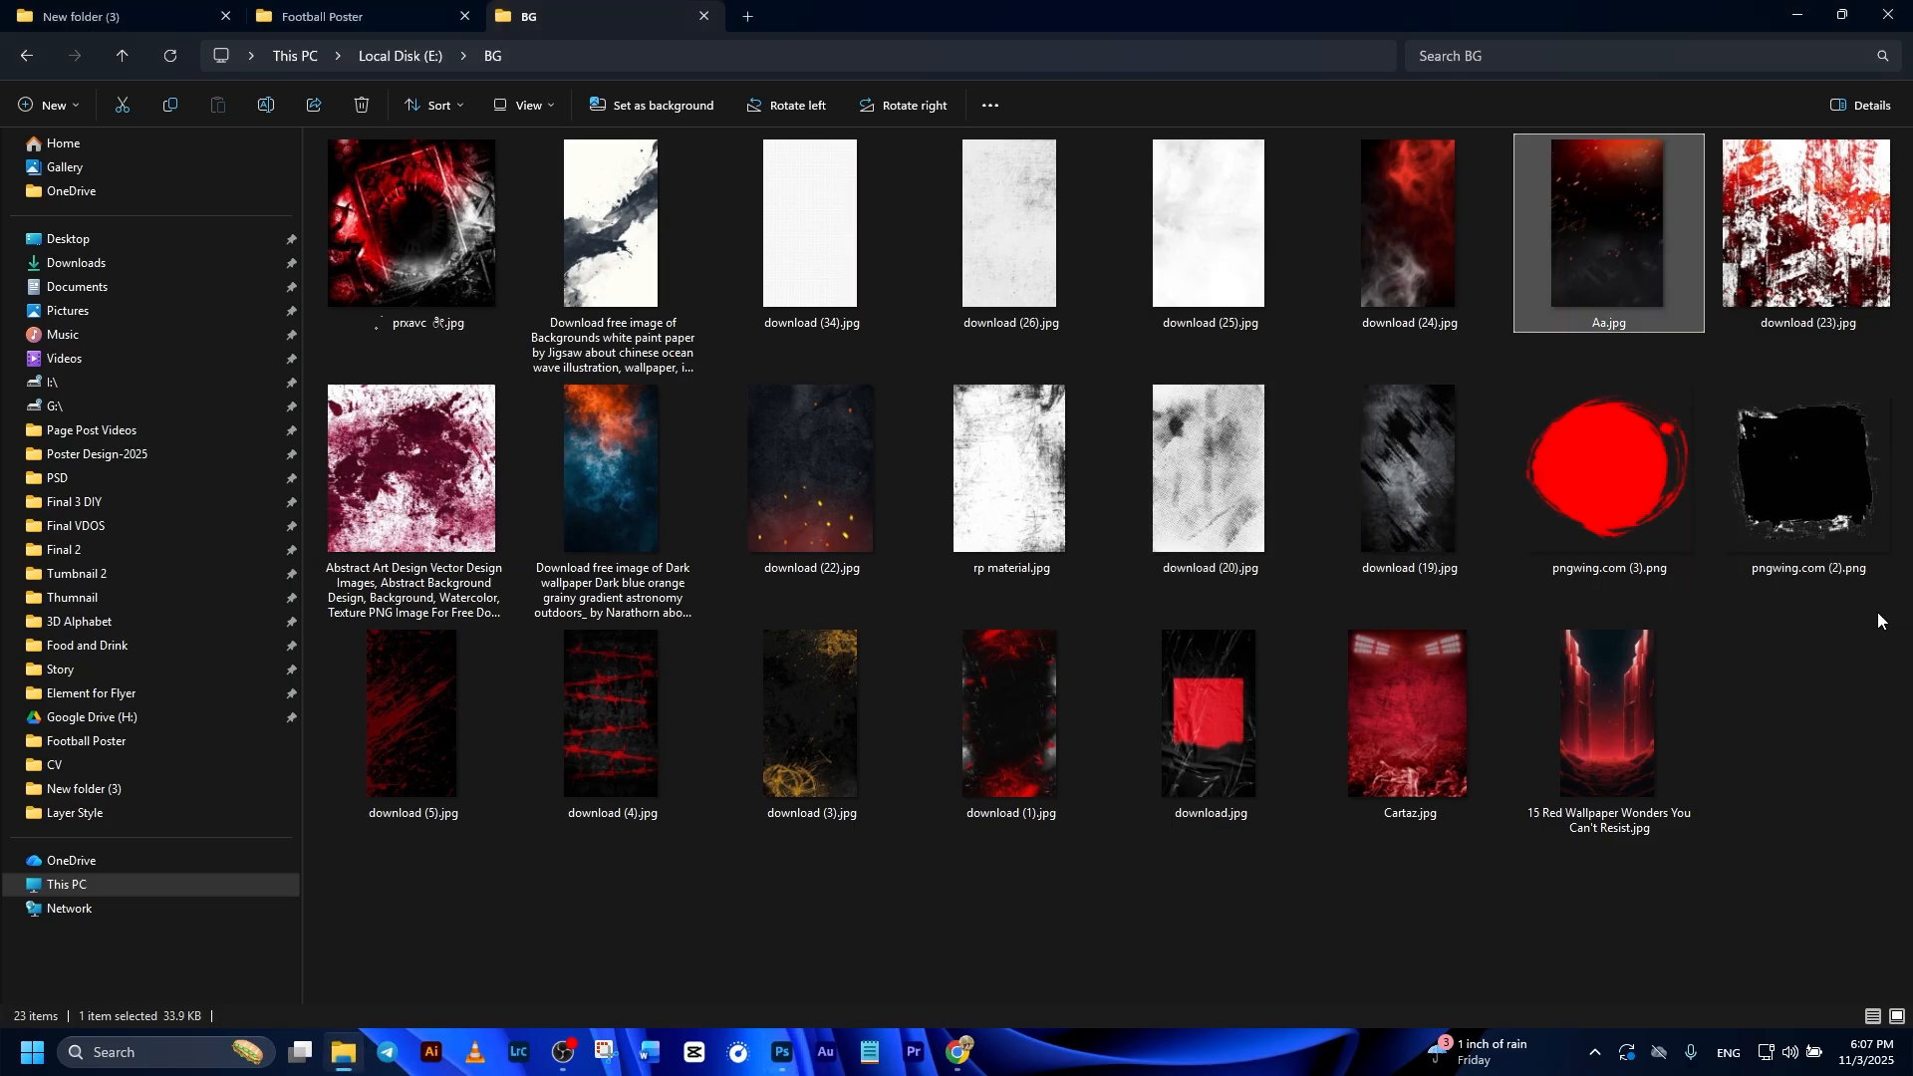
pyautogui.moveTo(1410, 750); pyautogui.dragTo(877, 817)
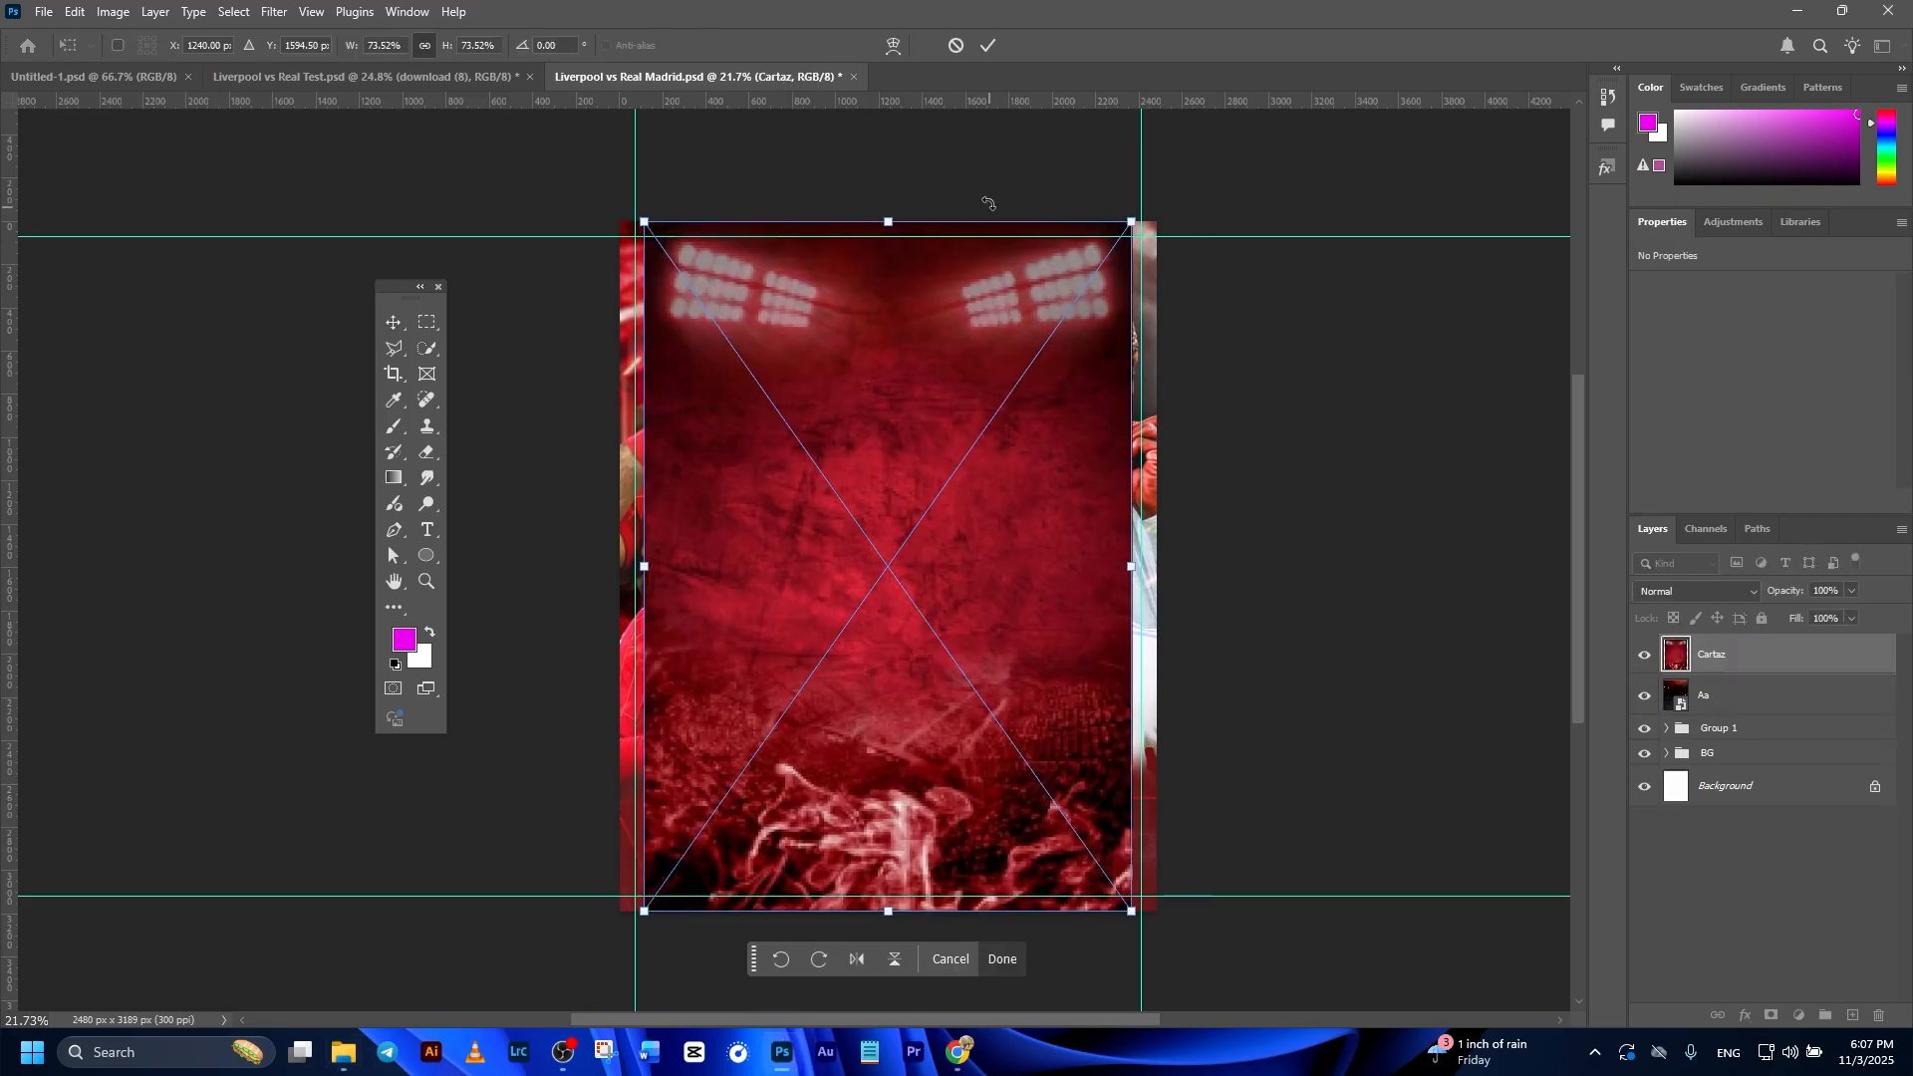
pyautogui.moveTo(904, 227); pyautogui.dragTo(935, 149)
pyautogui.click(987, 46)
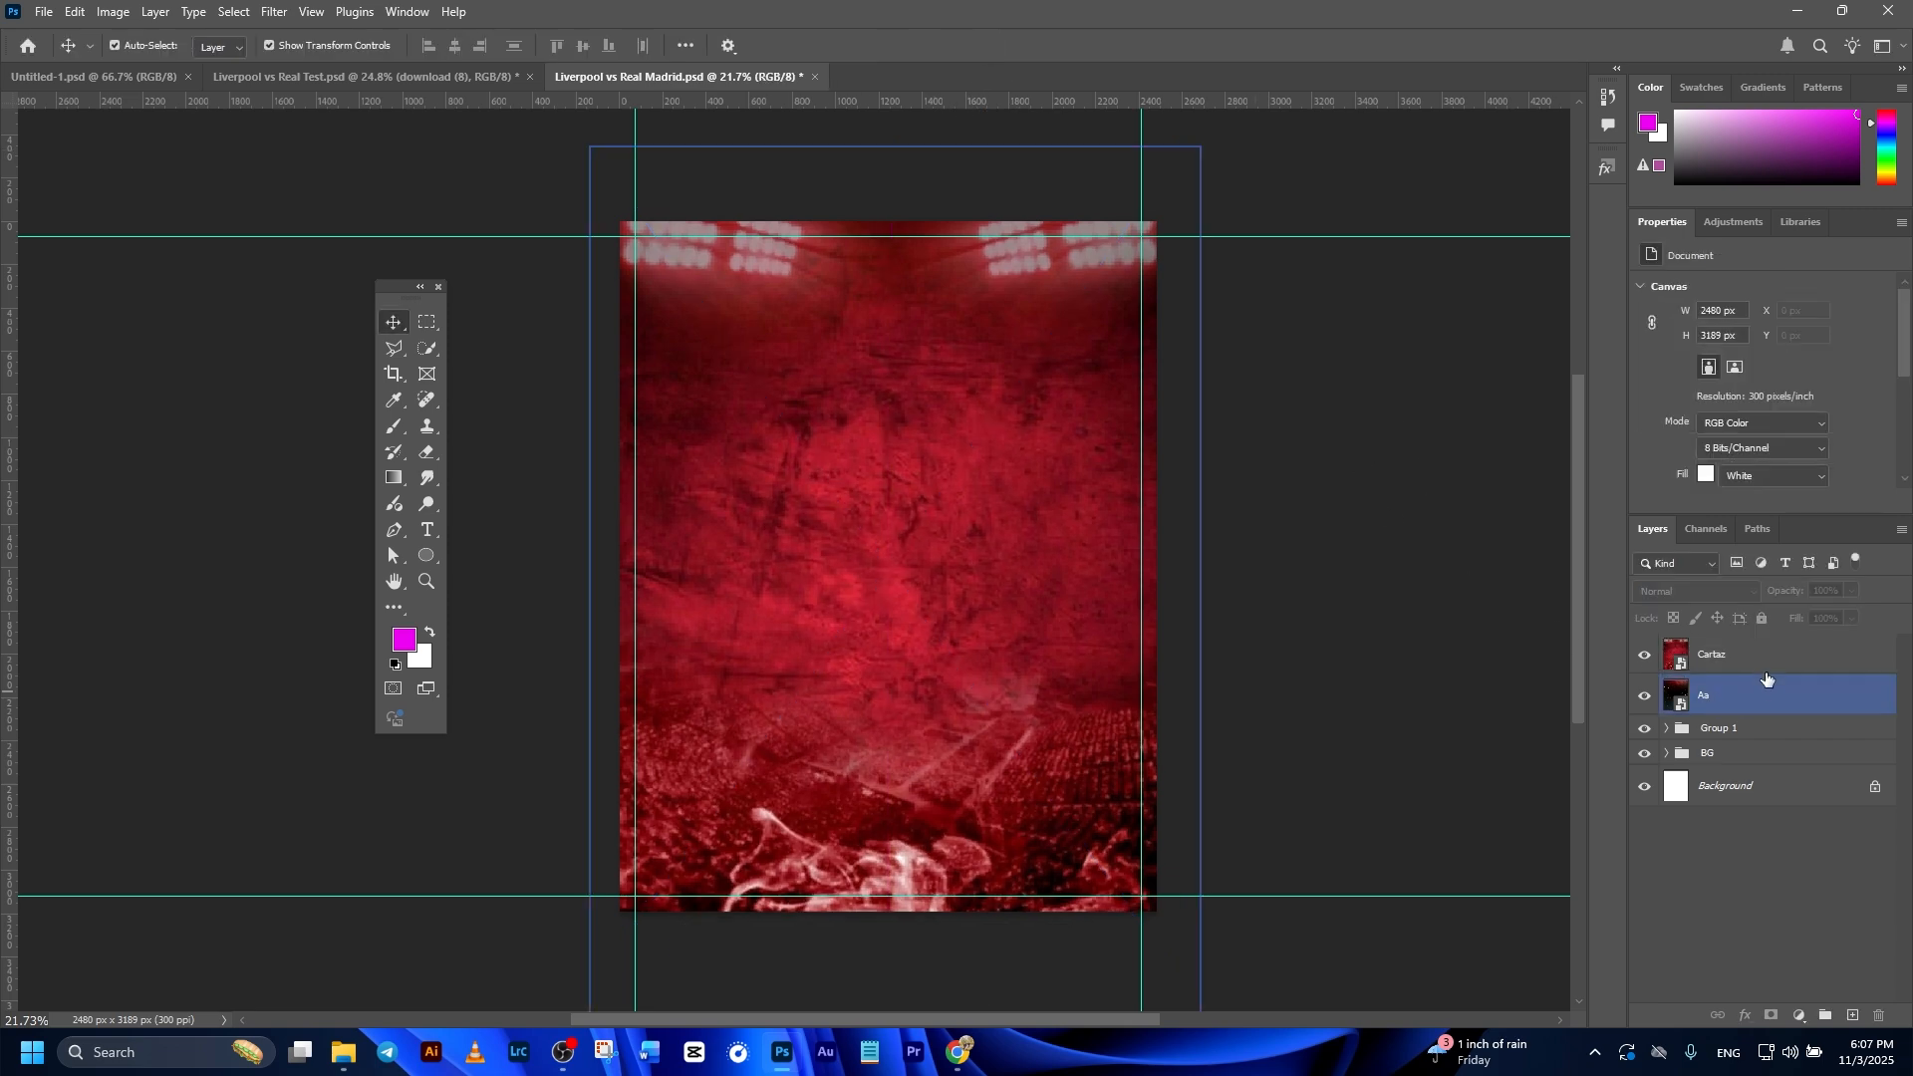
# Mask the Cartaz layer with a soft round black brush at 100% opacity, keeping only its smoky texture along the poster's lower edge.
pyautogui.click(1775, 1015)
pyautogui.click(395, 436)
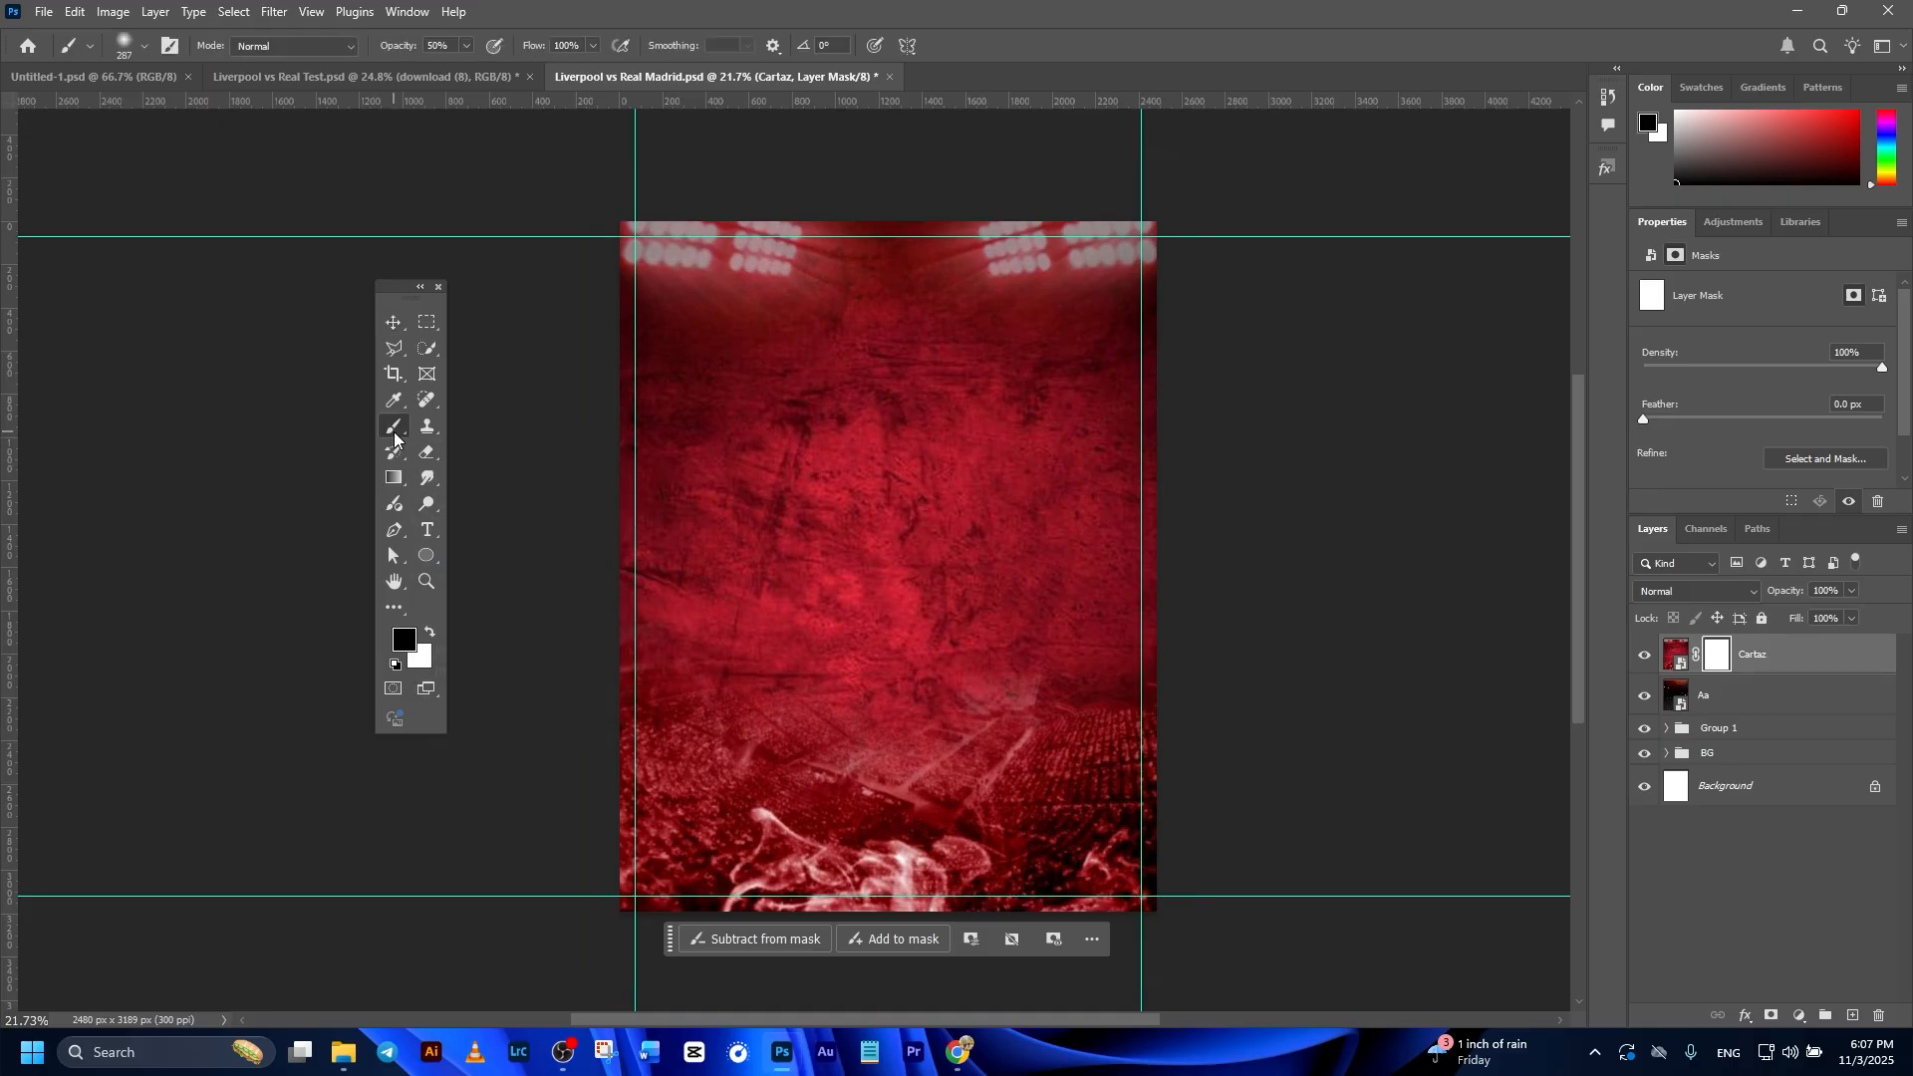
pyautogui.click(126, 45)
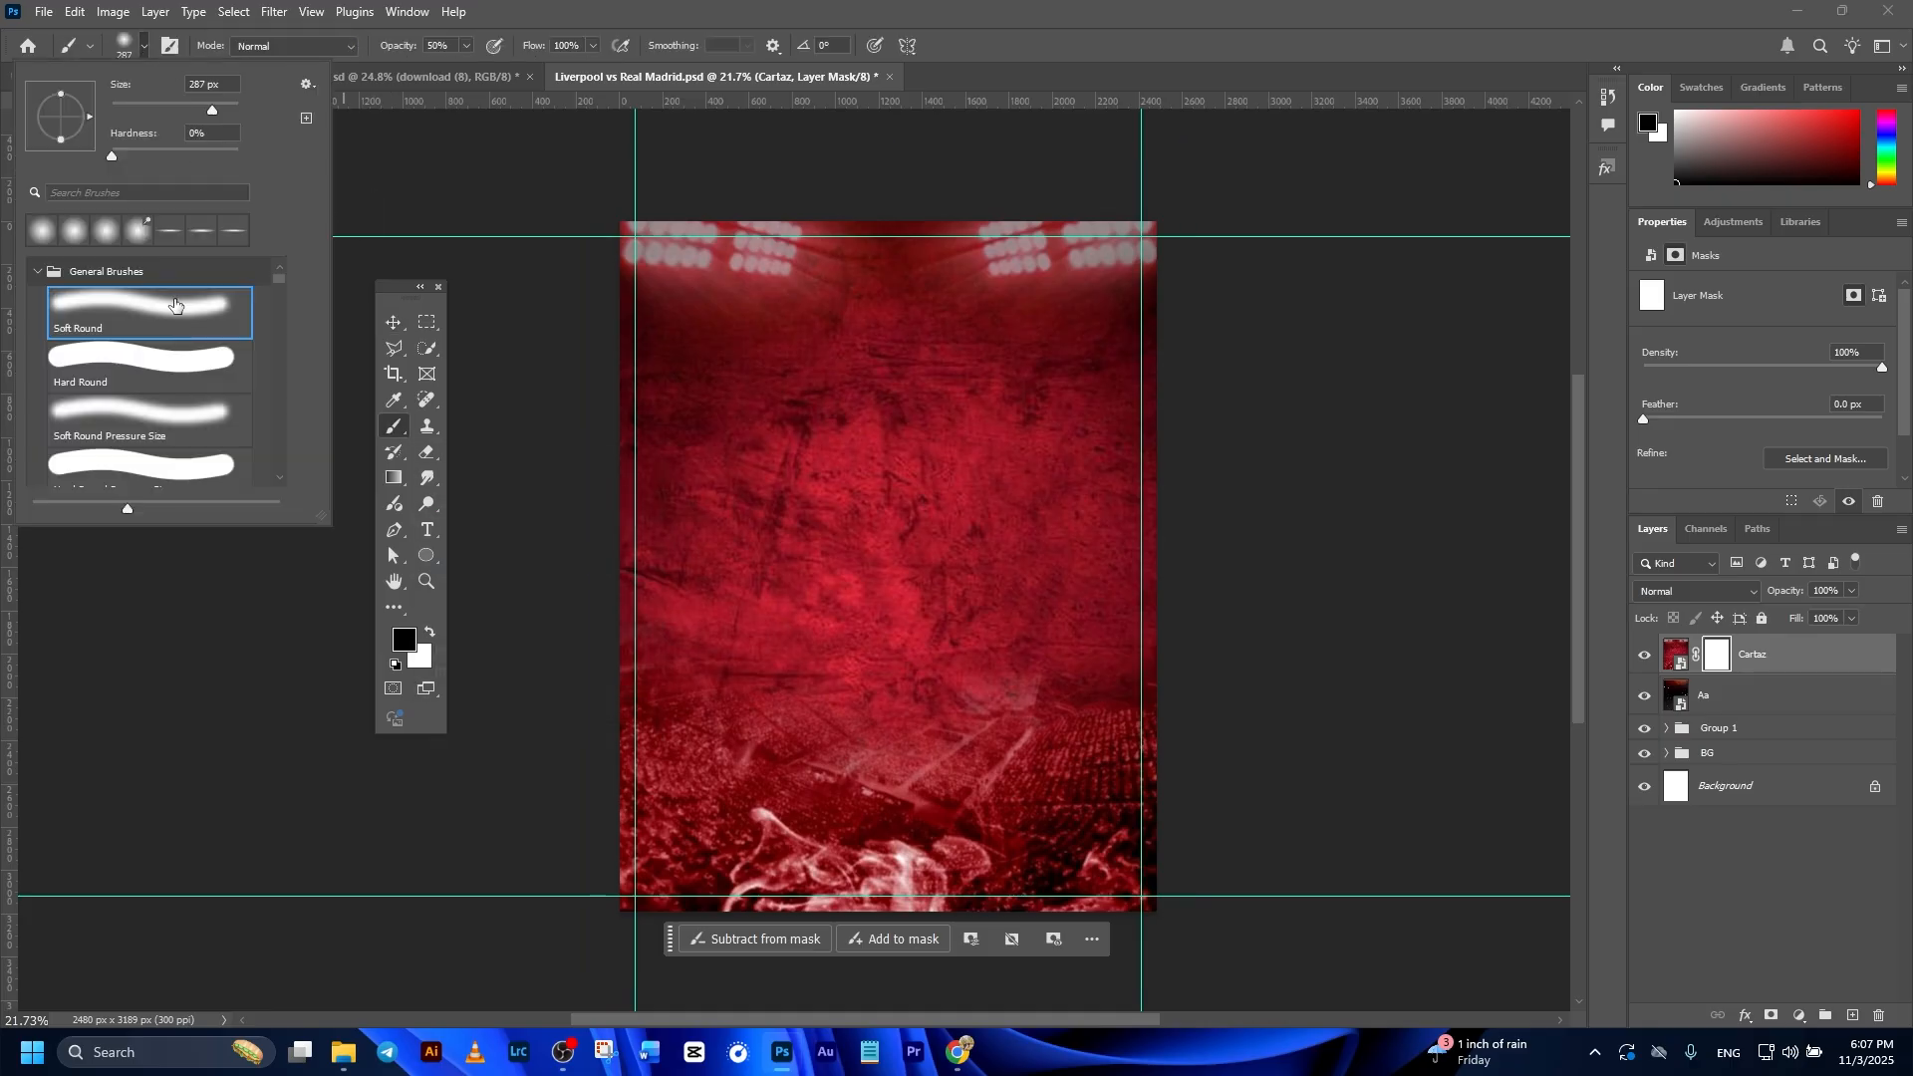
pyautogui.click(439, 45)
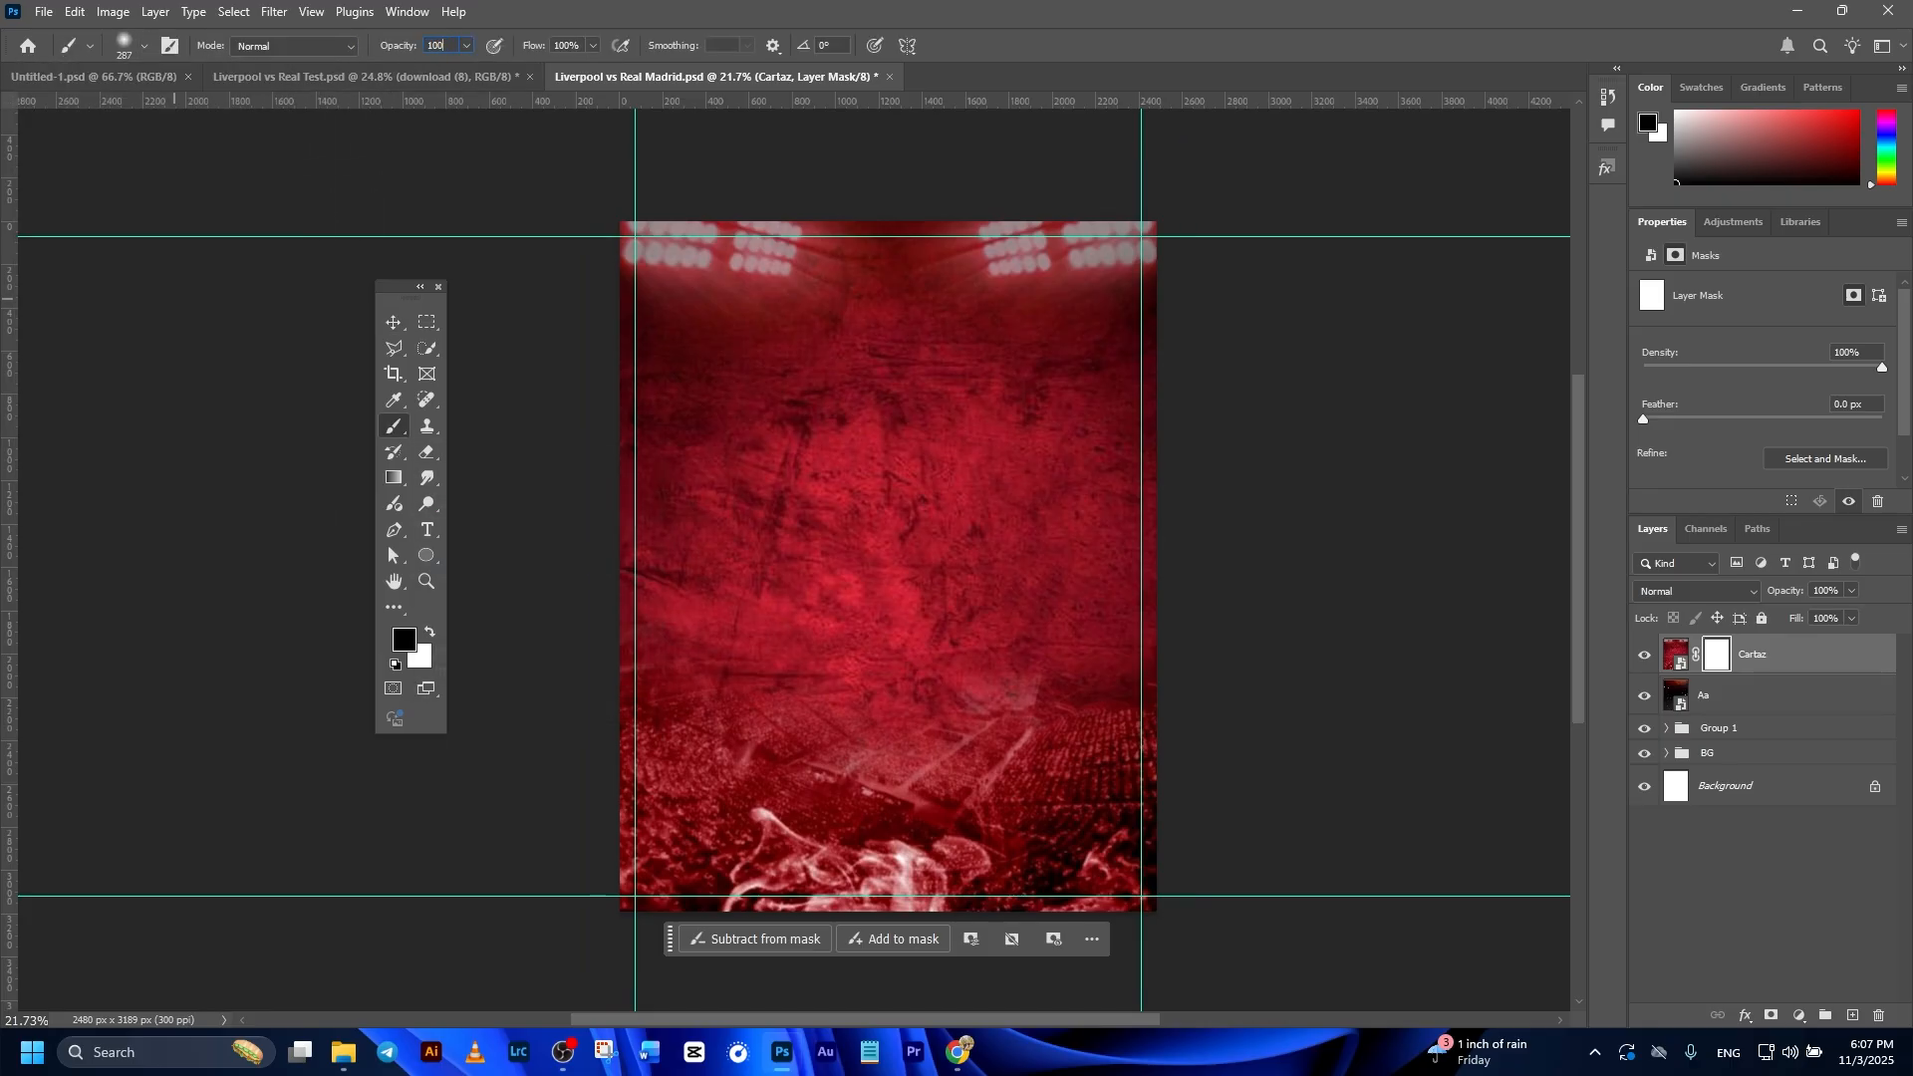
pyautogui.click(404, 640)
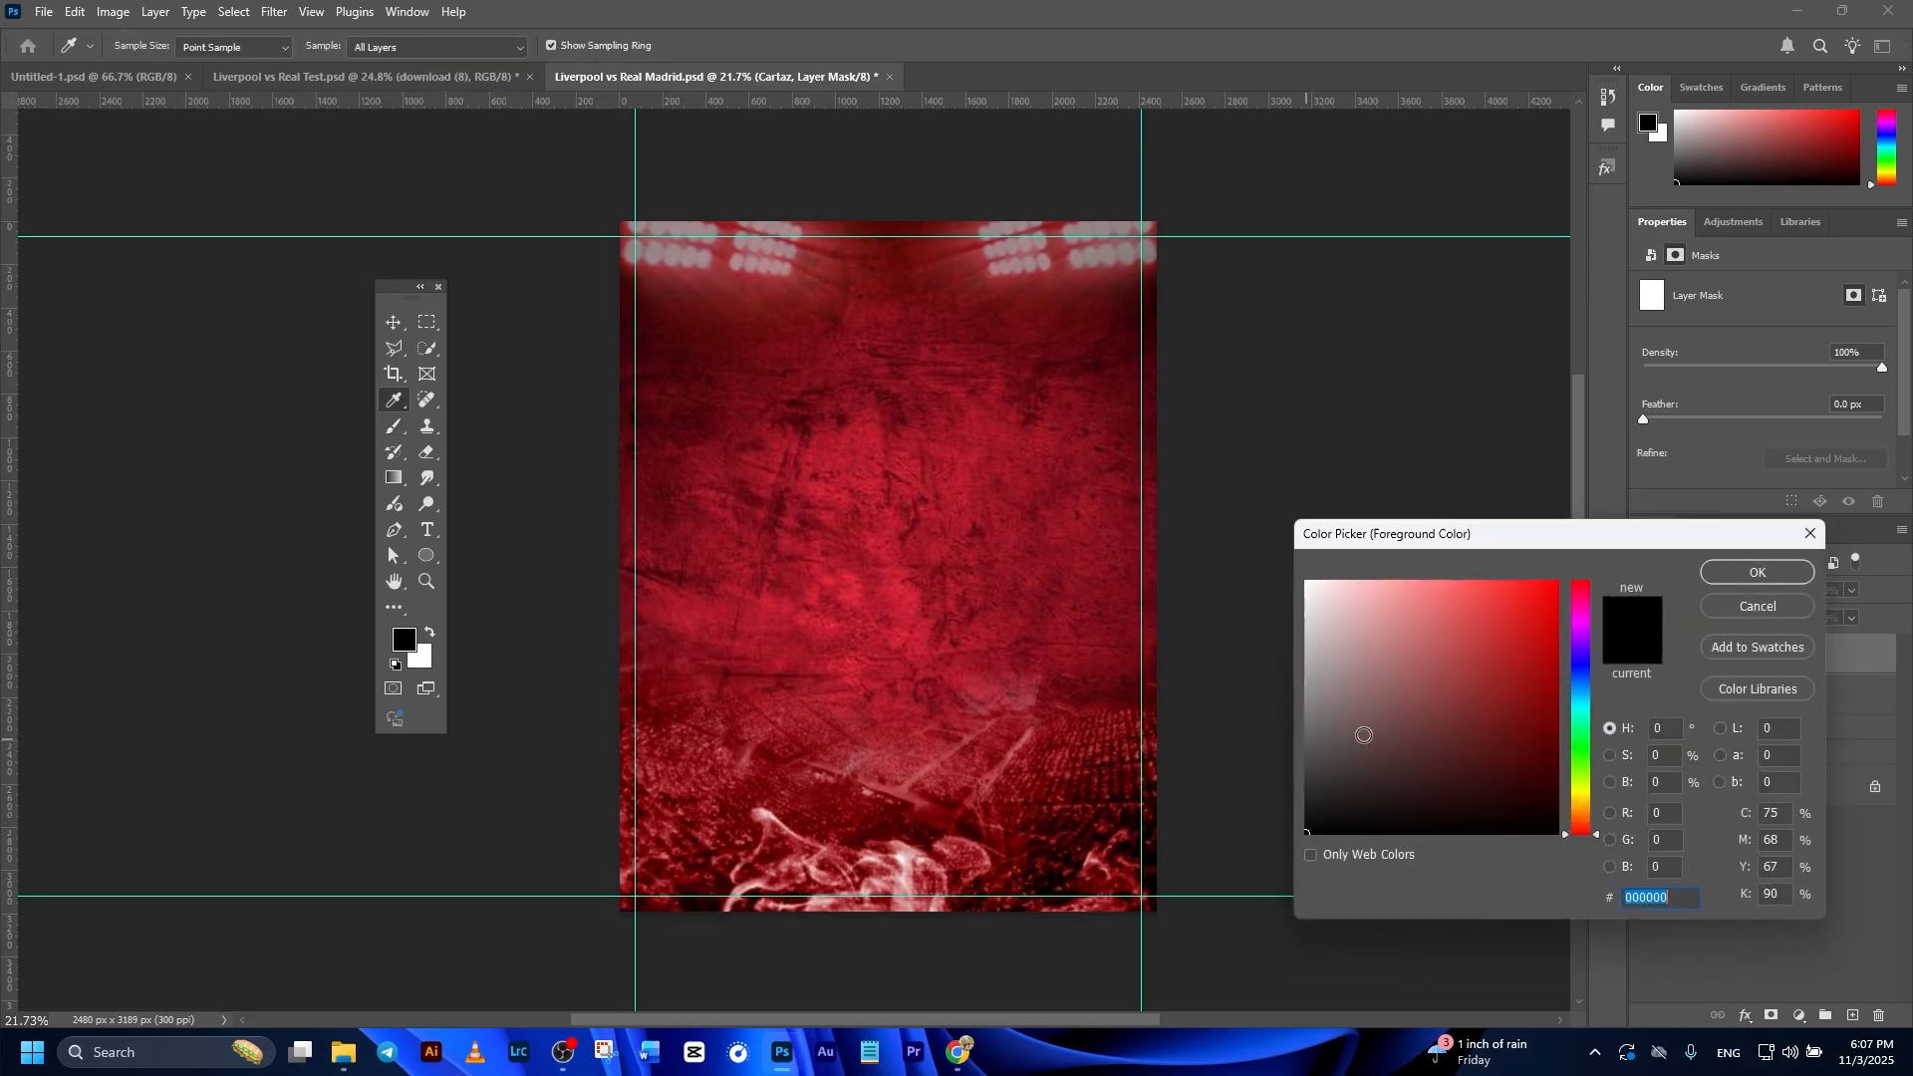
pyautogui.click(1758, 573)
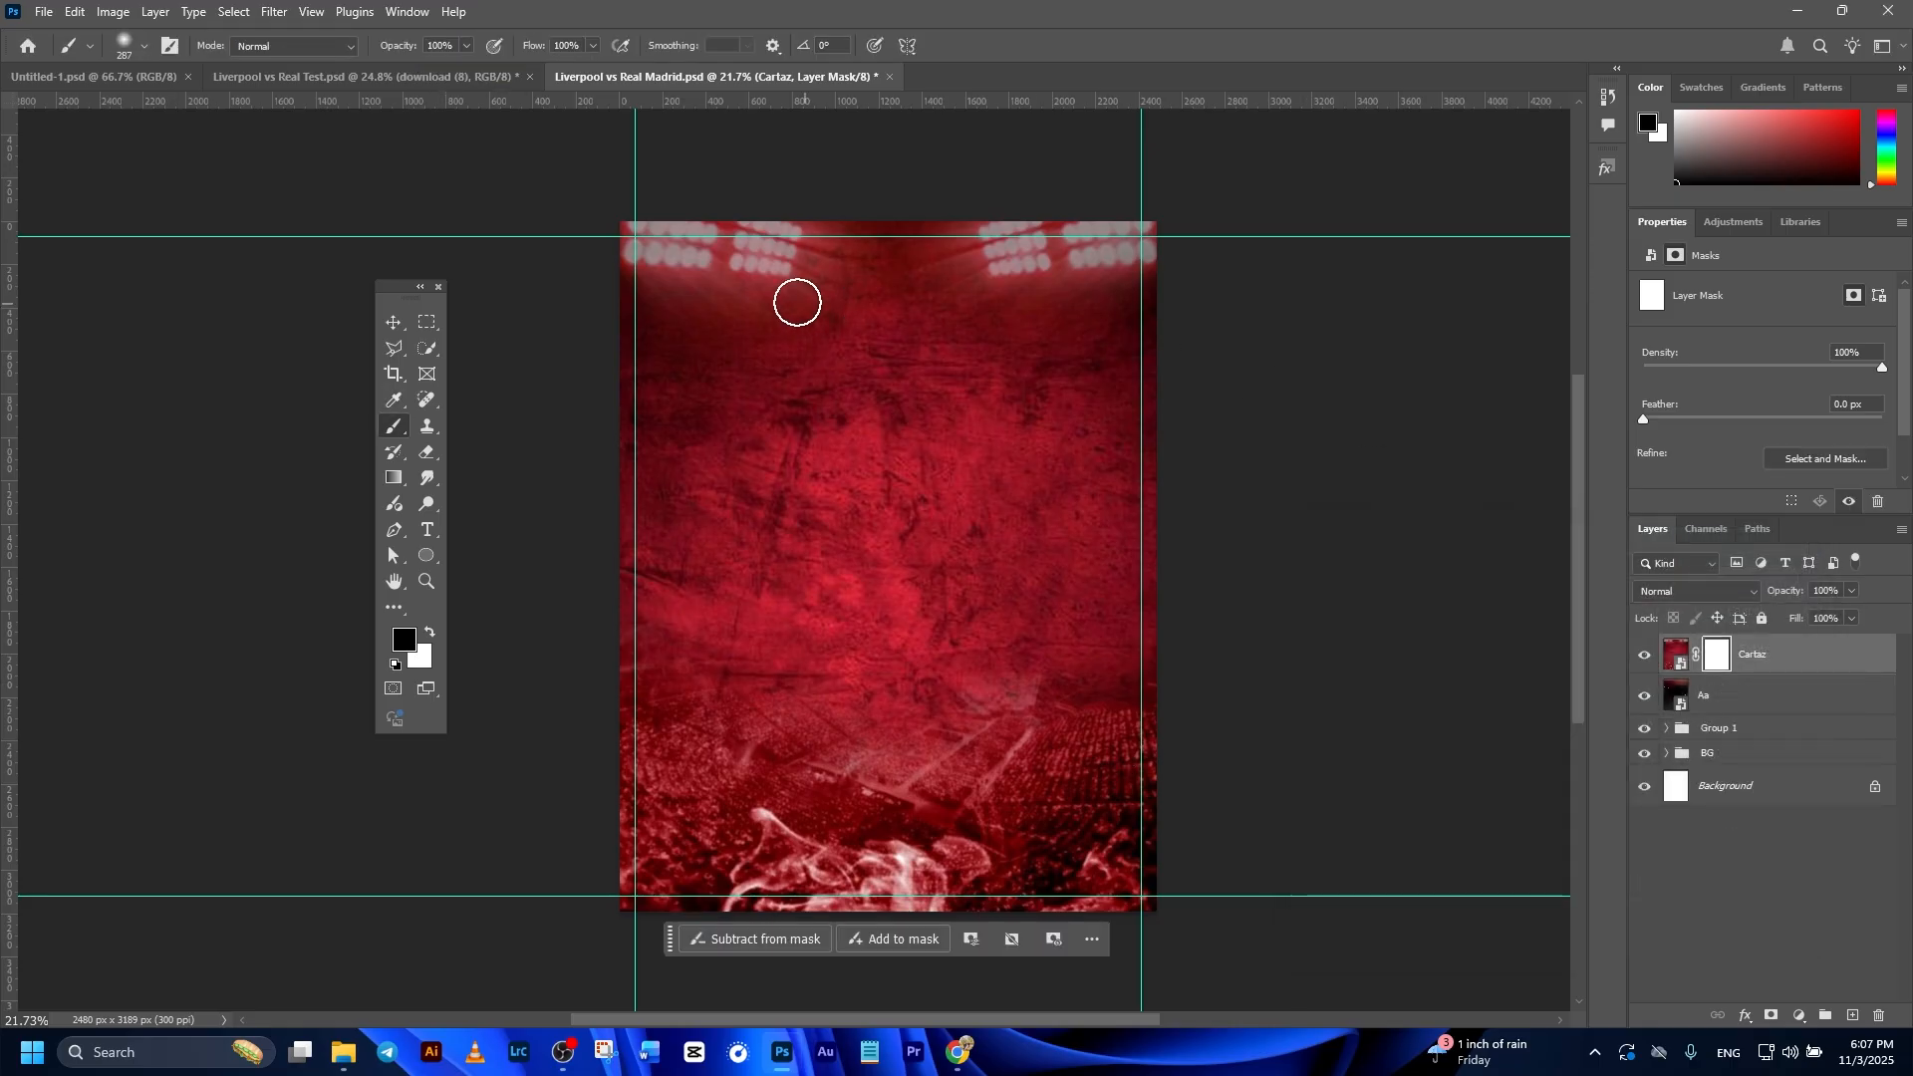
pyautogui.moveTo(641, 283)
pyautogui.mouseDown()
pyautogui.moveTo(1287, 308)
pyautogui.moveTo(1134, 279)
pyautogui.moveTo(760, 262)
pyautogui.moveTo(1262, 358)
pyautogui.moveTo(1253, 394)
pyautogui.moveTo(834, 345)
pyautogui.moveTo(559, 432)
pyautogui.moveTo(1315, 466)
pyautogui.moveTo(1272, 457)
pyautogui.moveTo(914, 538)
pyautogui.moveTo(755, 532)
pyautogui.moveTo(656, 500)
pyautogui.moveTo(702, 553)
pyautogui.moveTo(797, 597)
pyautogui.moveTo(981, 613)
pyautogui.moveTo(1210, 593)
pyautogui.moveTo(1182, 648)
pyautogui.moveTo(1001, 696)
pyautogui.moveTo(598, 700)
pyautogui.mouseUp()
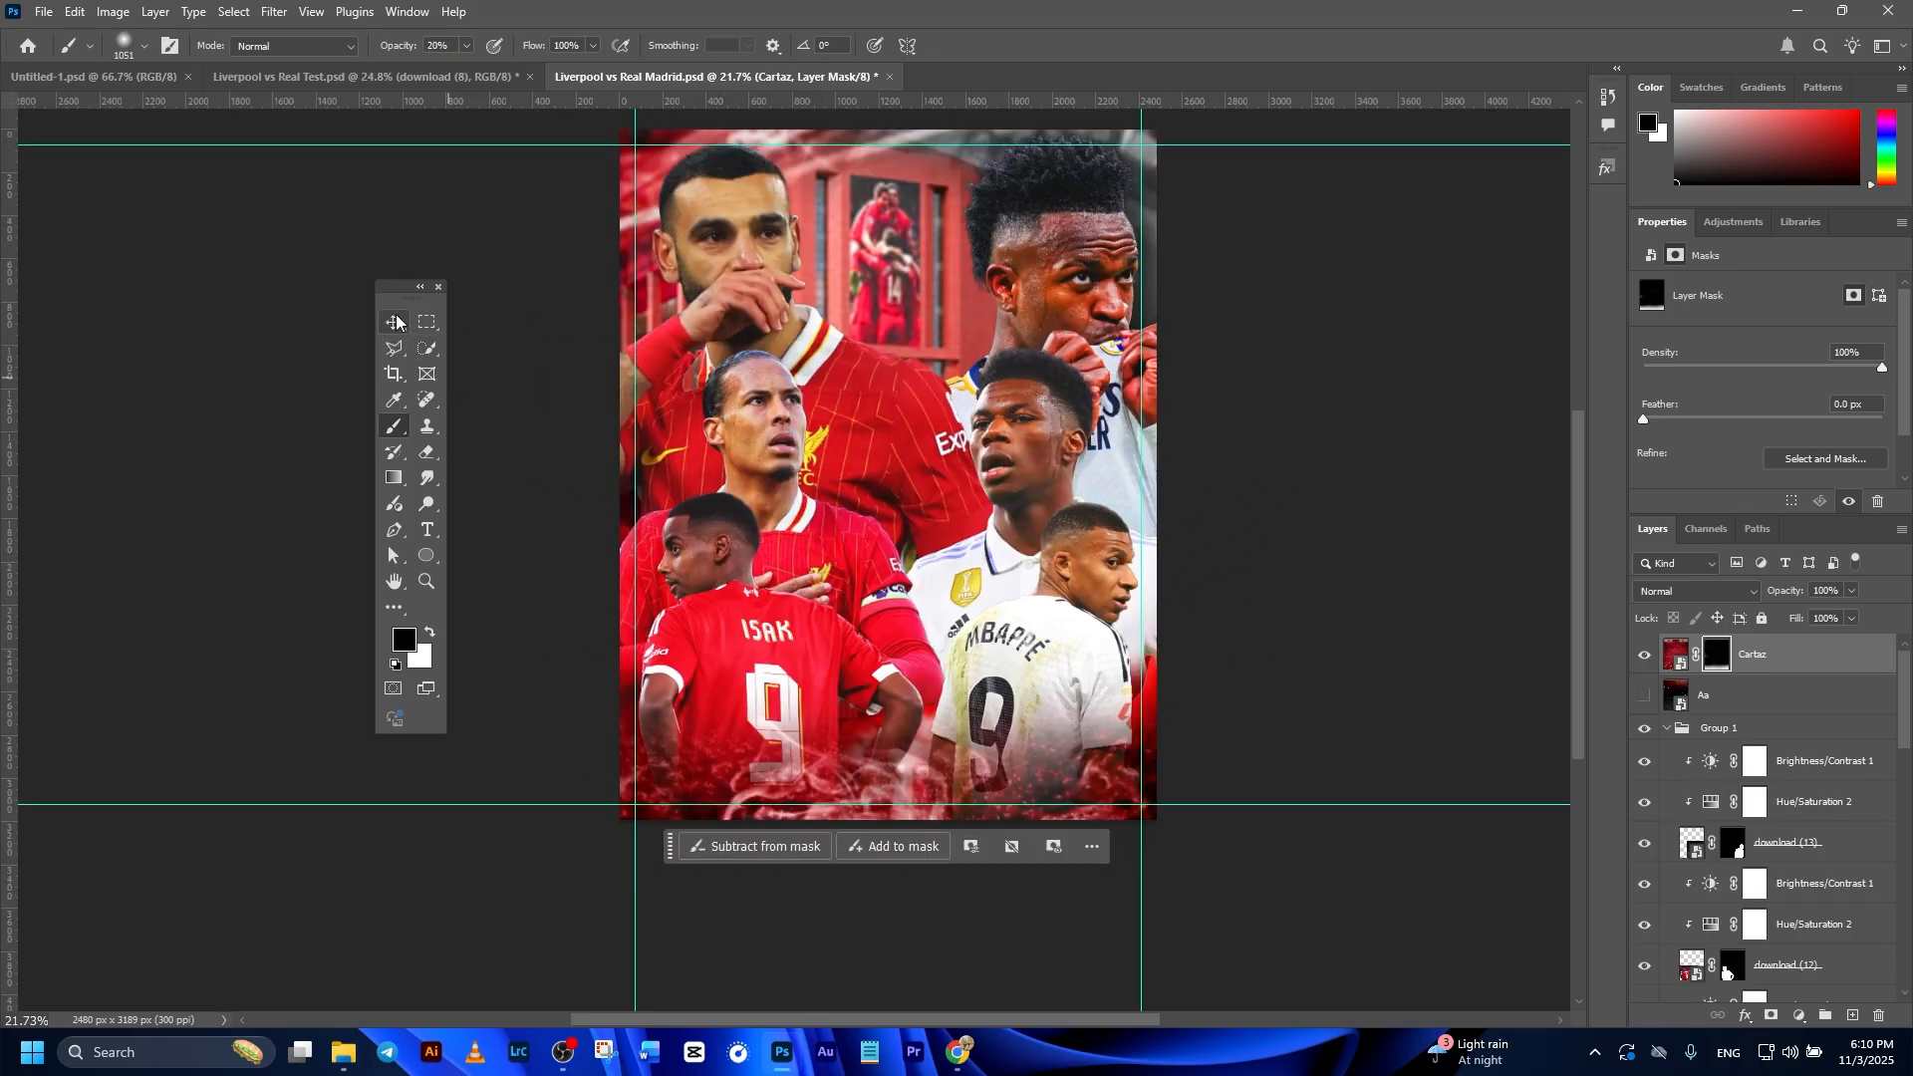
pyautogui.click(394, 321)
pyautogui.click(1837, 662)
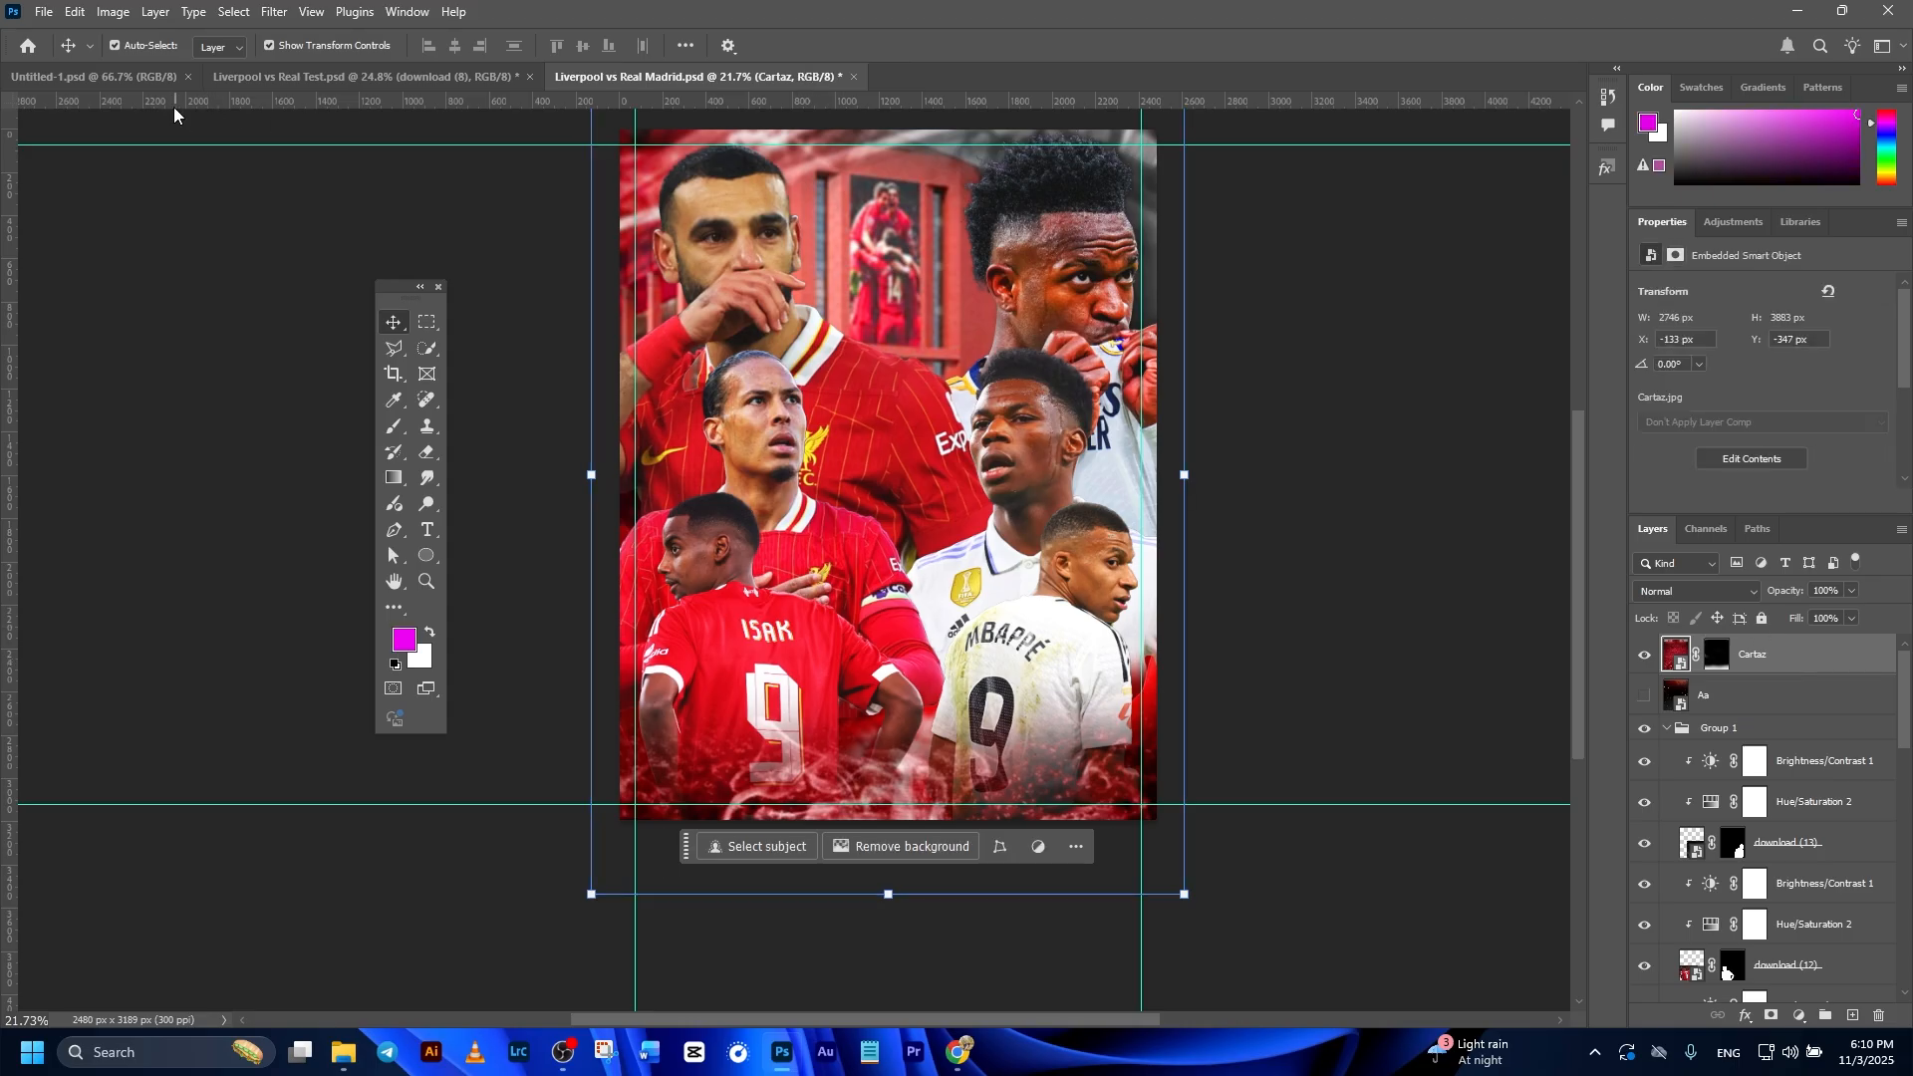
# Review the "3 Important in Design" list in Untitled-1.psd, move the floating tools aside and return to the poster document.
pyautogui.click(149, 78)
pyautogui.moveTo(397, 295); pyautogui.dragTo(88, 283)
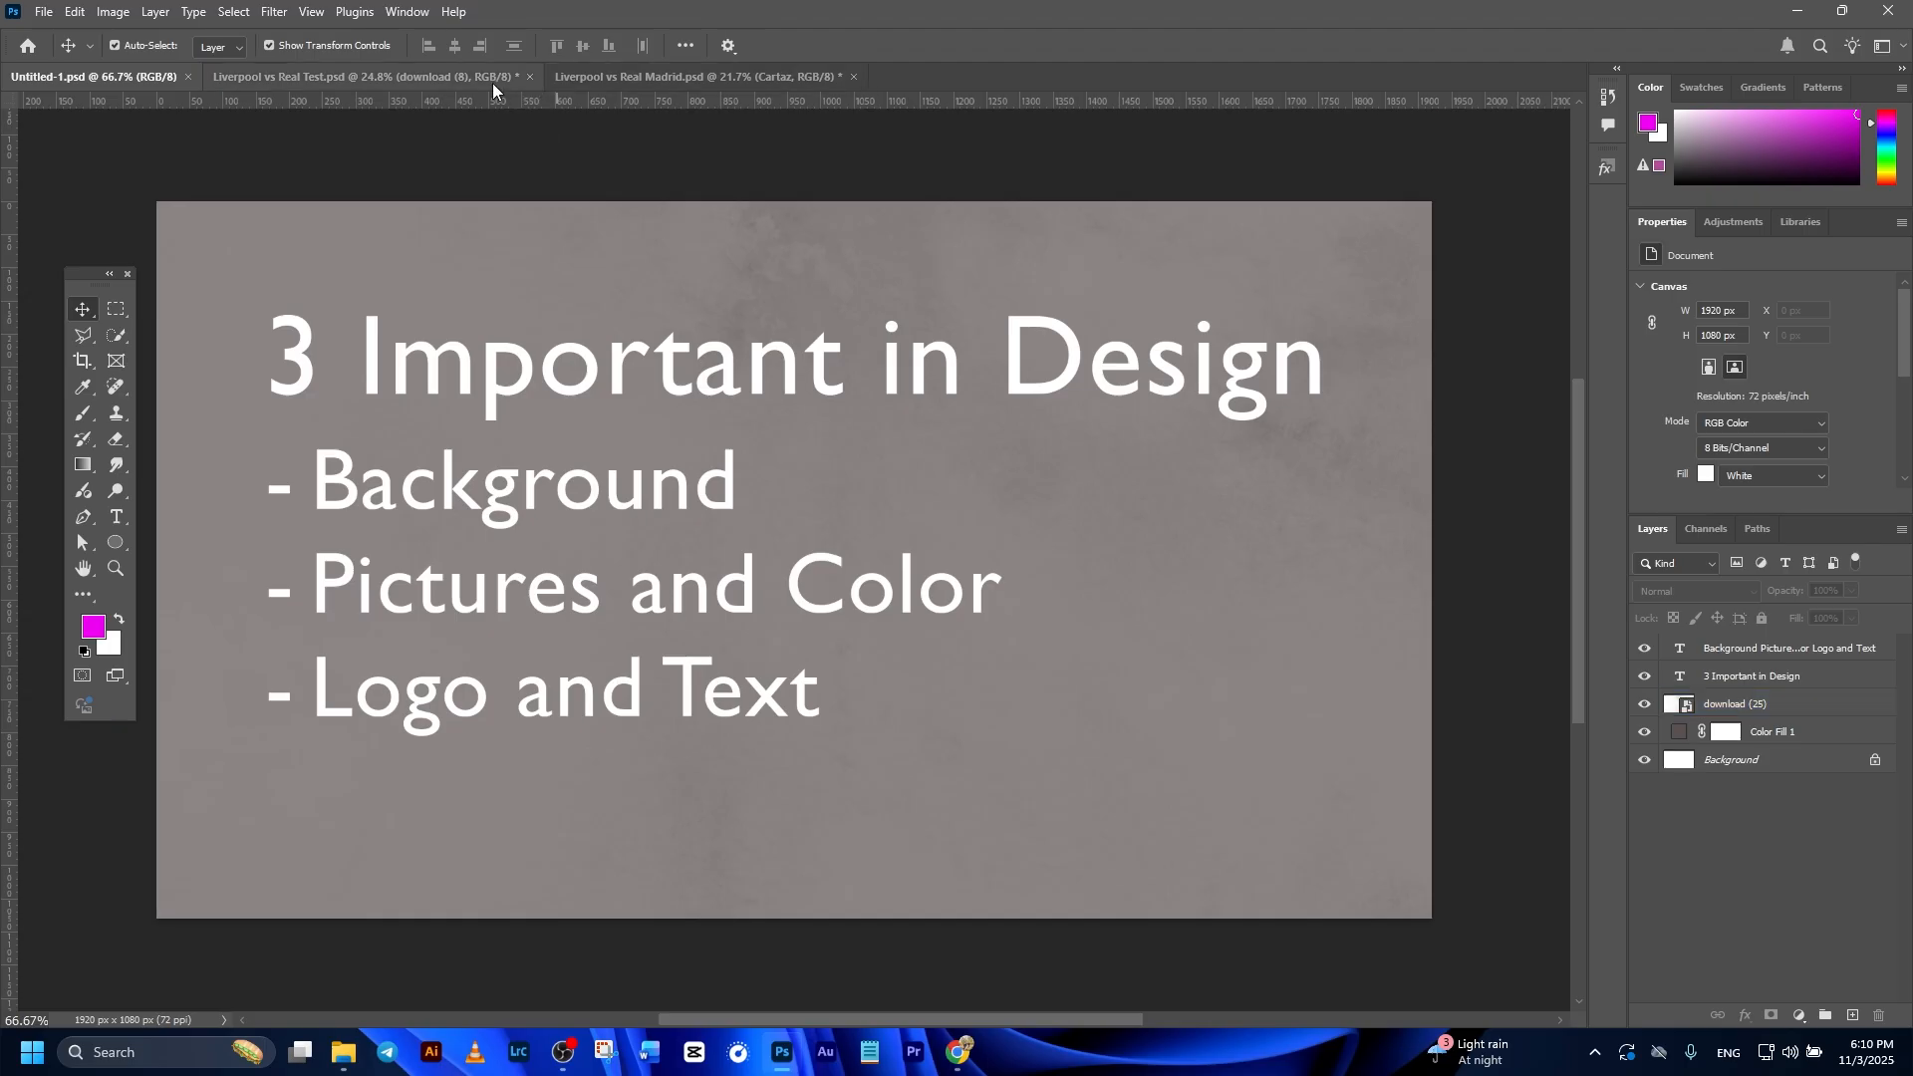
pyautogui.click(647, 77)
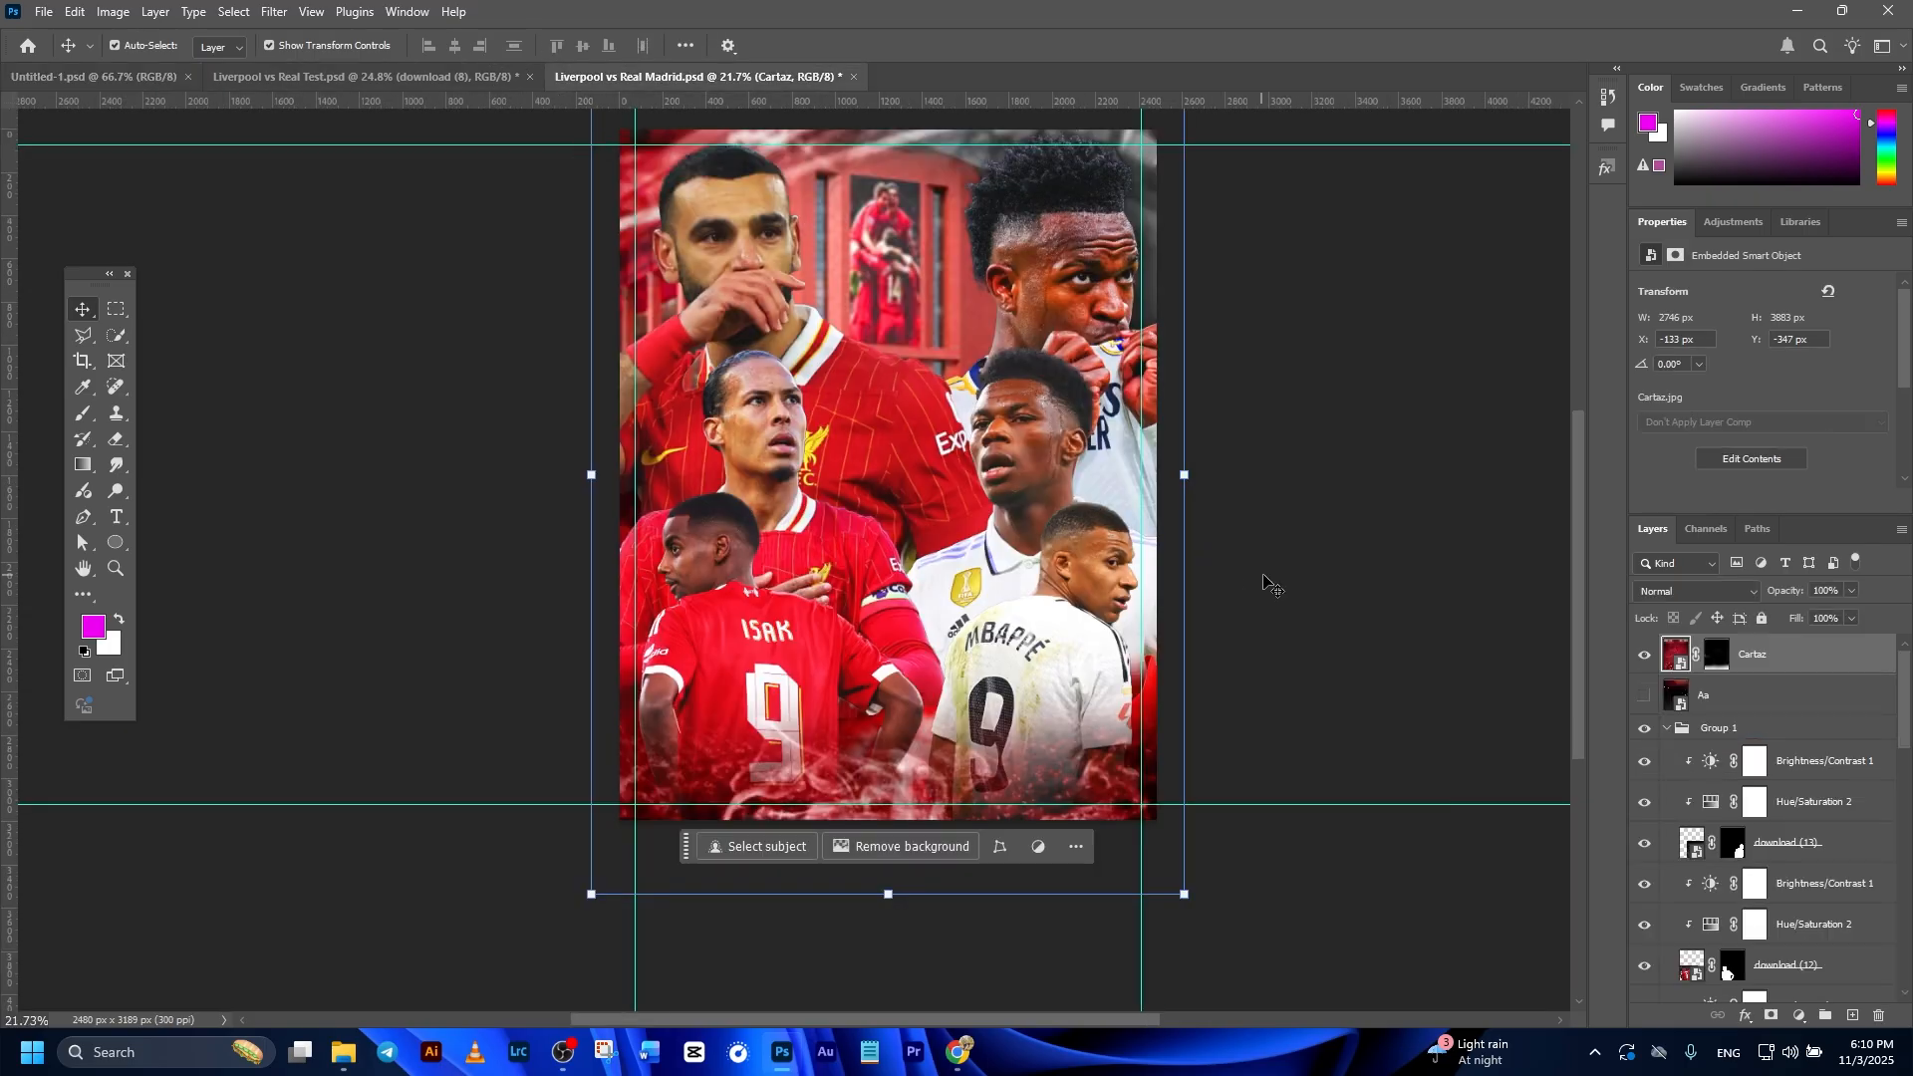
# Position the Liverpool and Real Madrid logo group at the centre of the poster's lower edge and collapse the group.
pyautogui.moveTo(872, 820); pyautogui.dragTo(901, 833)
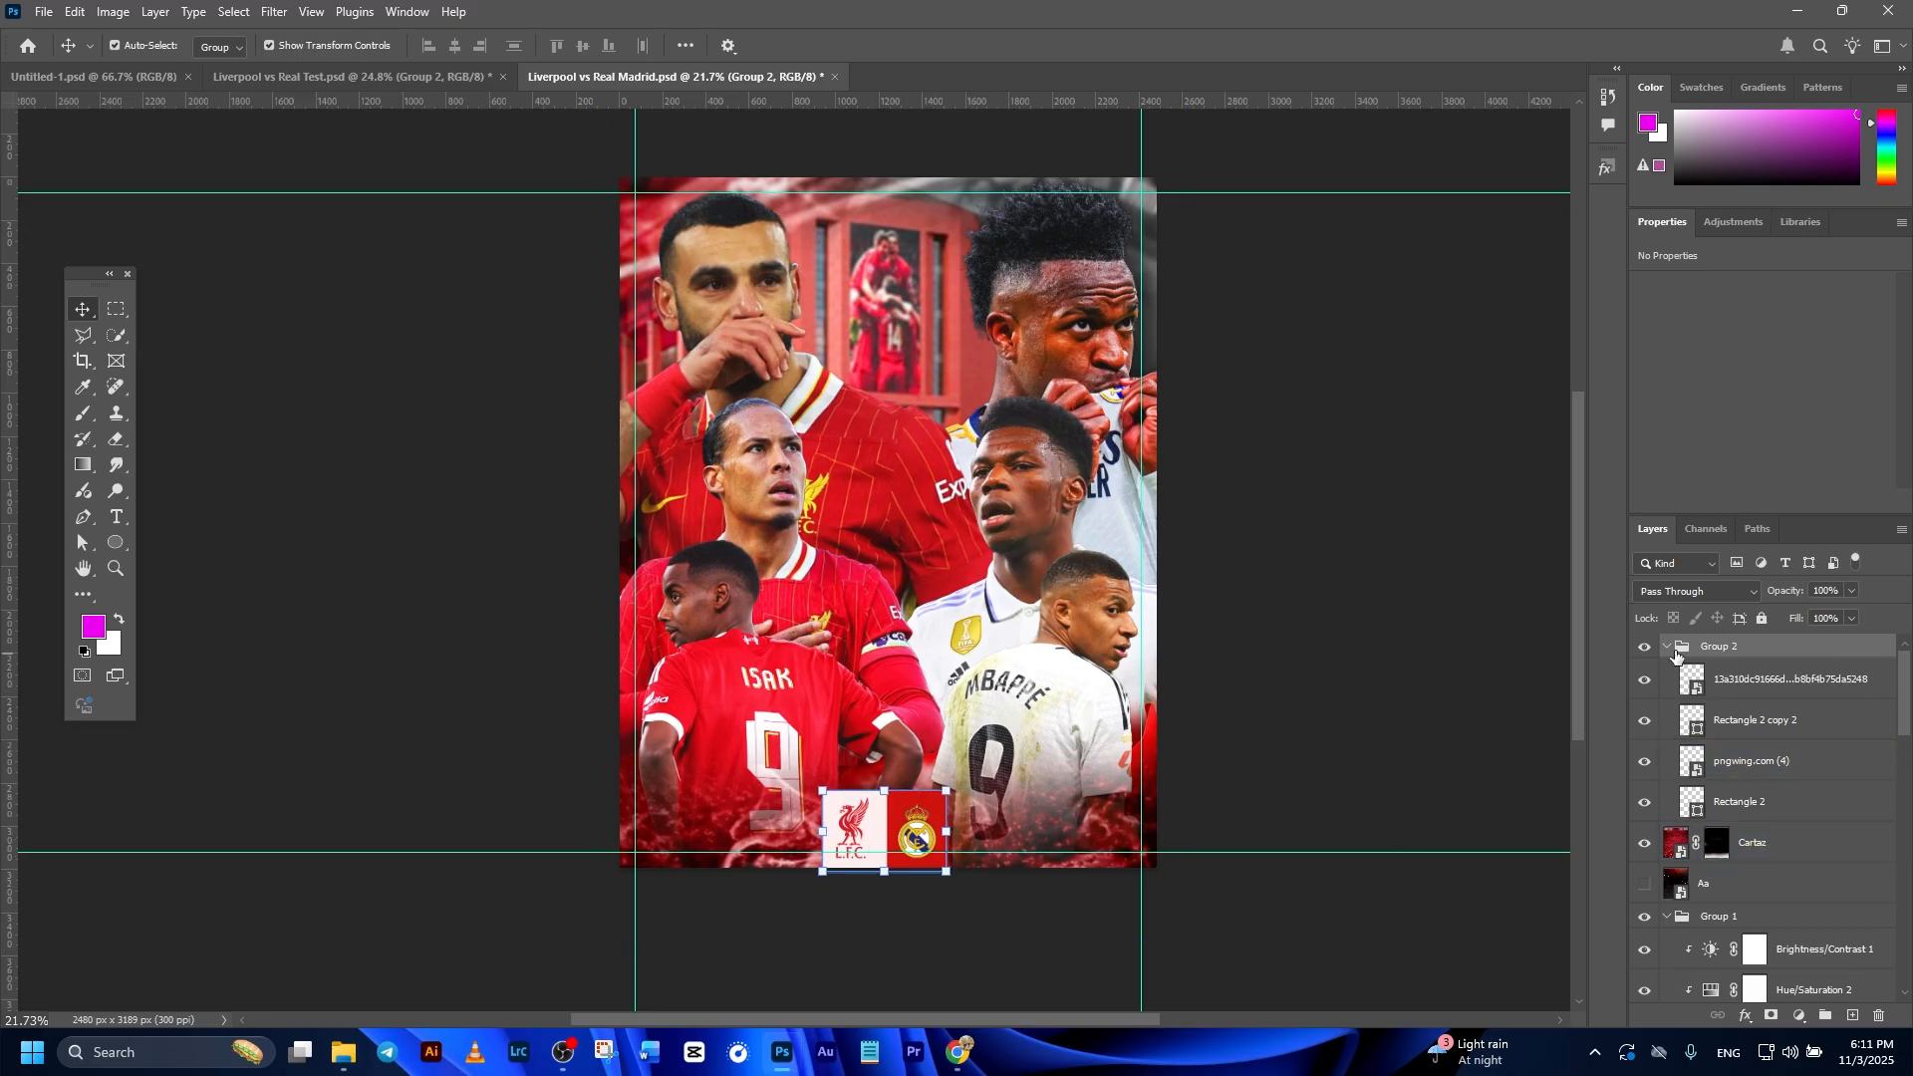
pyautogui.click(1667, 650)
pyautogui.click(1855, 698)
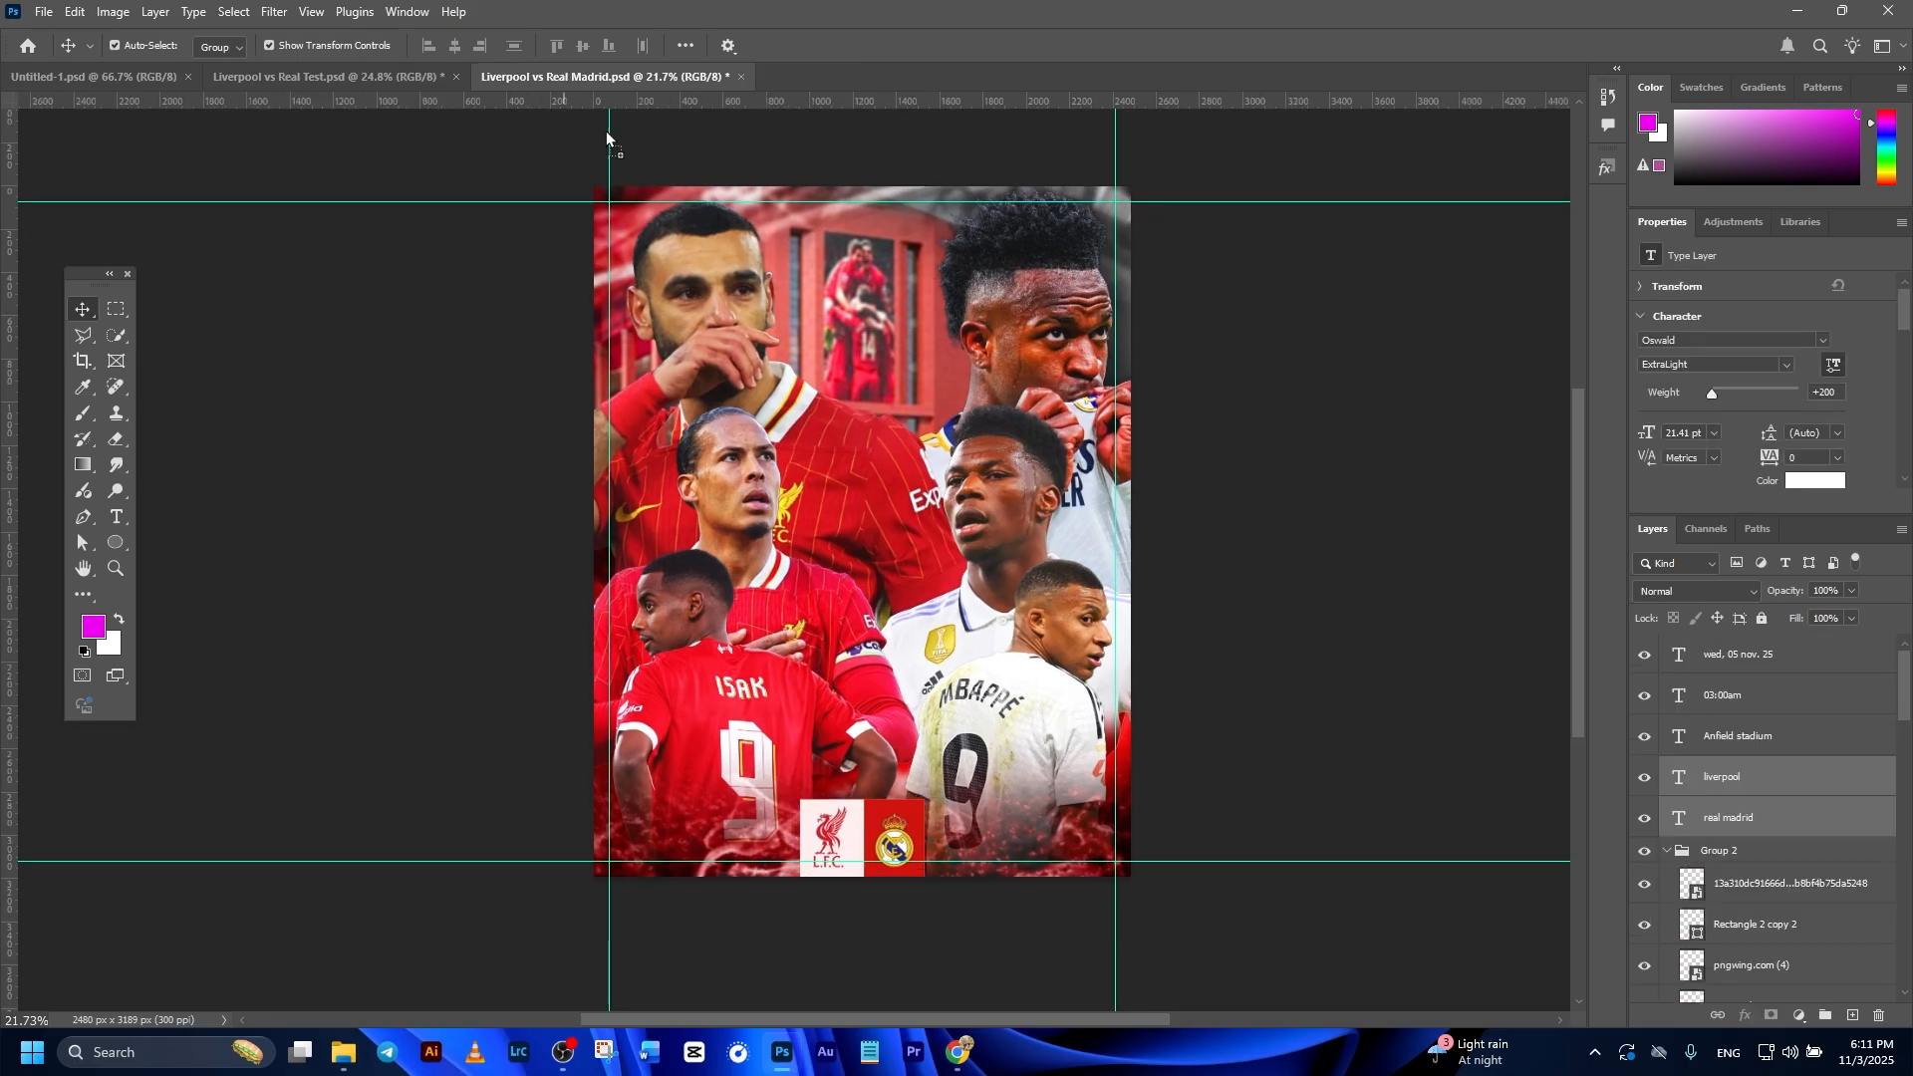
# Position the LIVERPOOL and REAL MADRID text lines in the poster's lower-left corner against the margin guides.
pyautogui.moveTo(693, 851); pyautogui.dragTo(695, 811)
pyautogui.hotkey('ctrl', 'z')
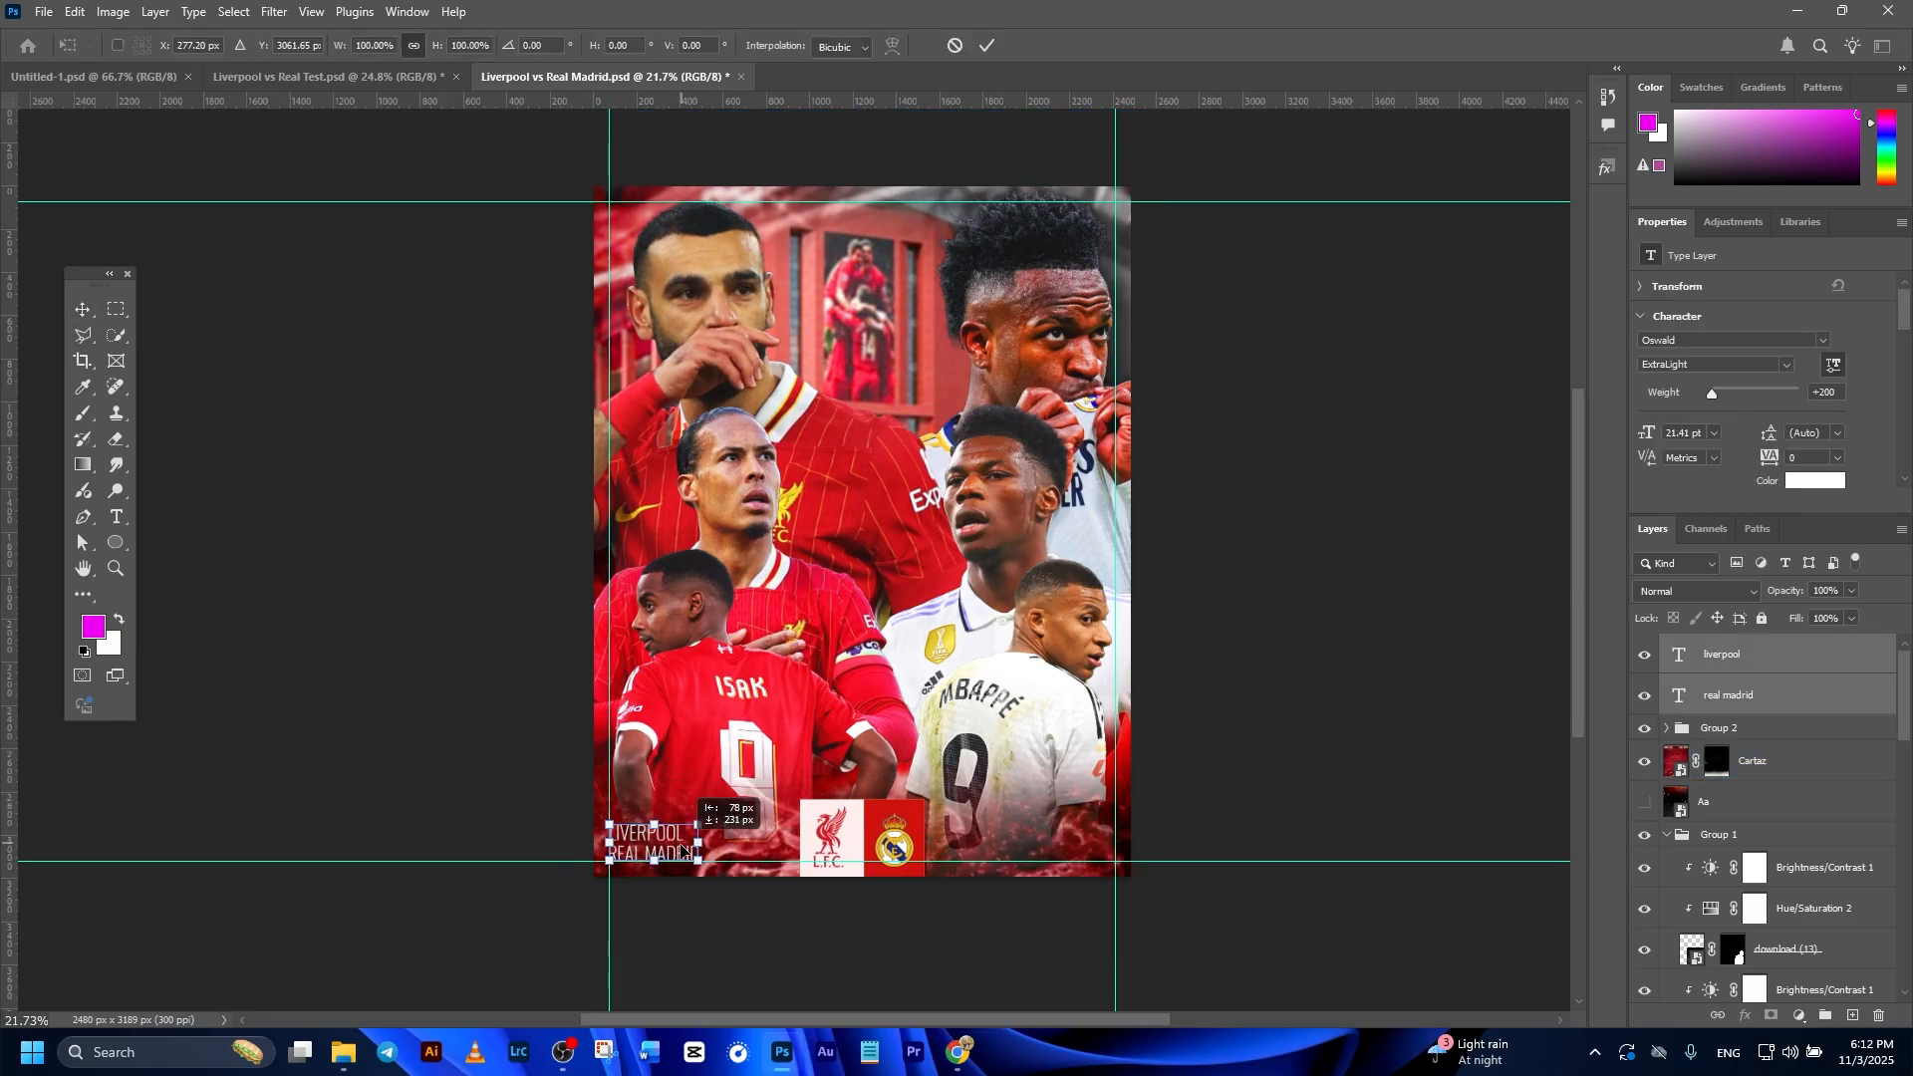
pyautogui.moveTo(684, 853); pyautogui.dragTo(685, 842)
pyautogui.press('Return')
pyautogui.click(409, 711)
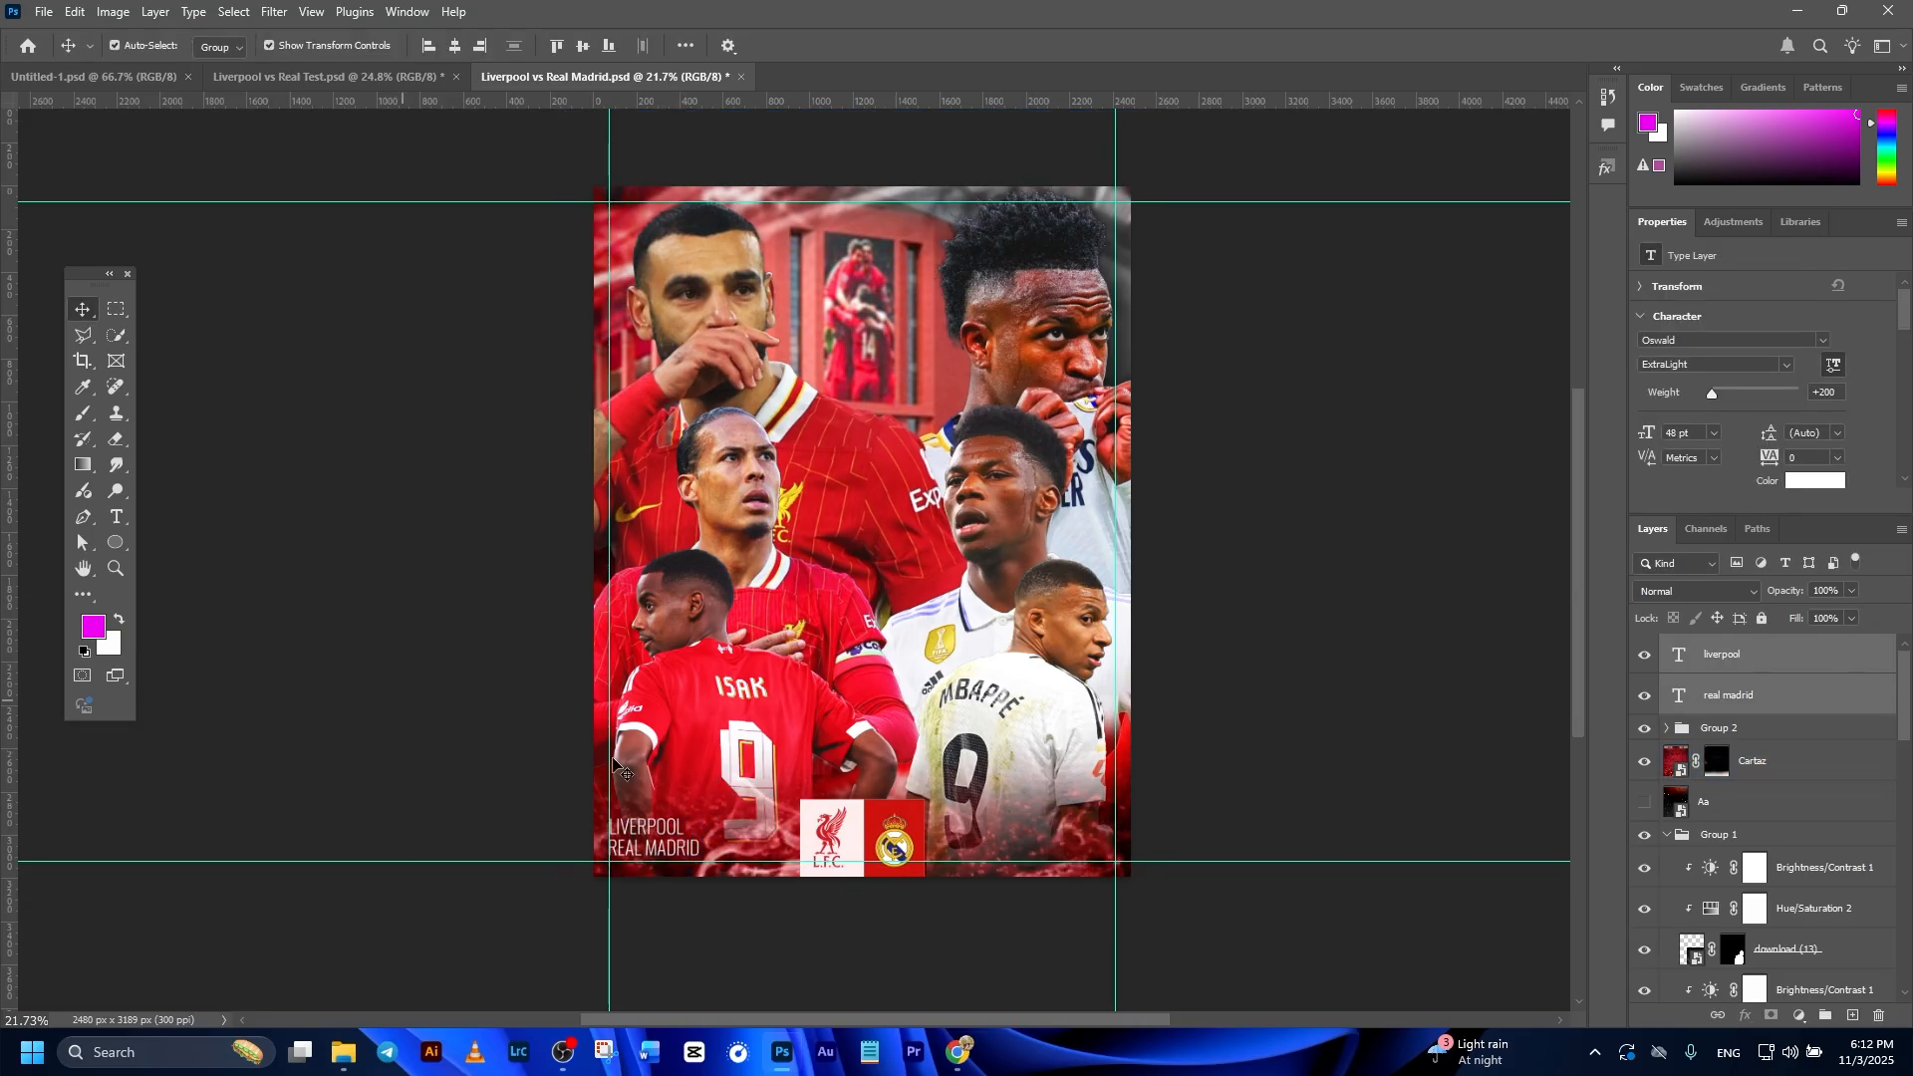
# Select both team-name text lines and shift them slightly down toward the lower margin guide.
pyautogui.moveTo(1247, 820); pyautogui.dragTo(1208, 793)
pyautogui.scroll(3, 750, 761)
pyautogui.moveTo(598, 820); pyautogui.dragTo(775, 705)
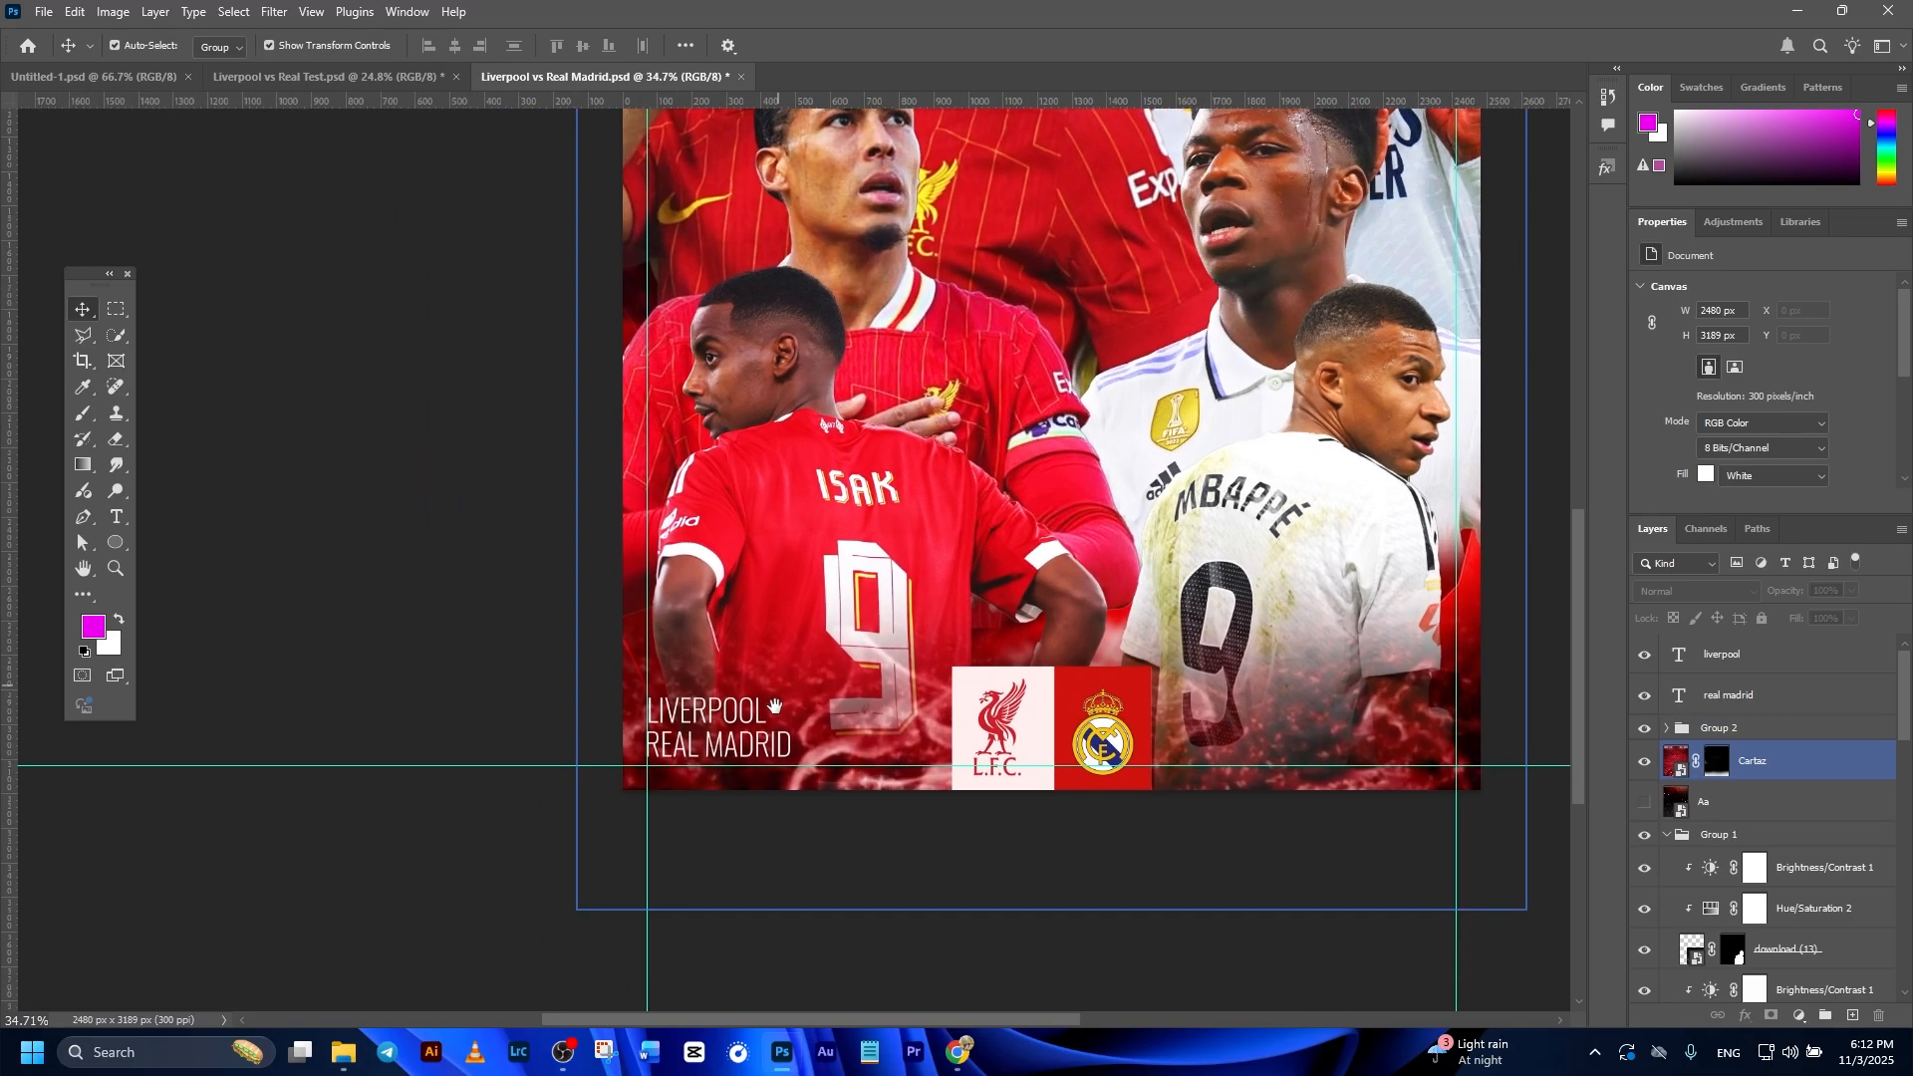
pyautogui.scroll(3, 648, 714)
pyautogui.click(797, 763)
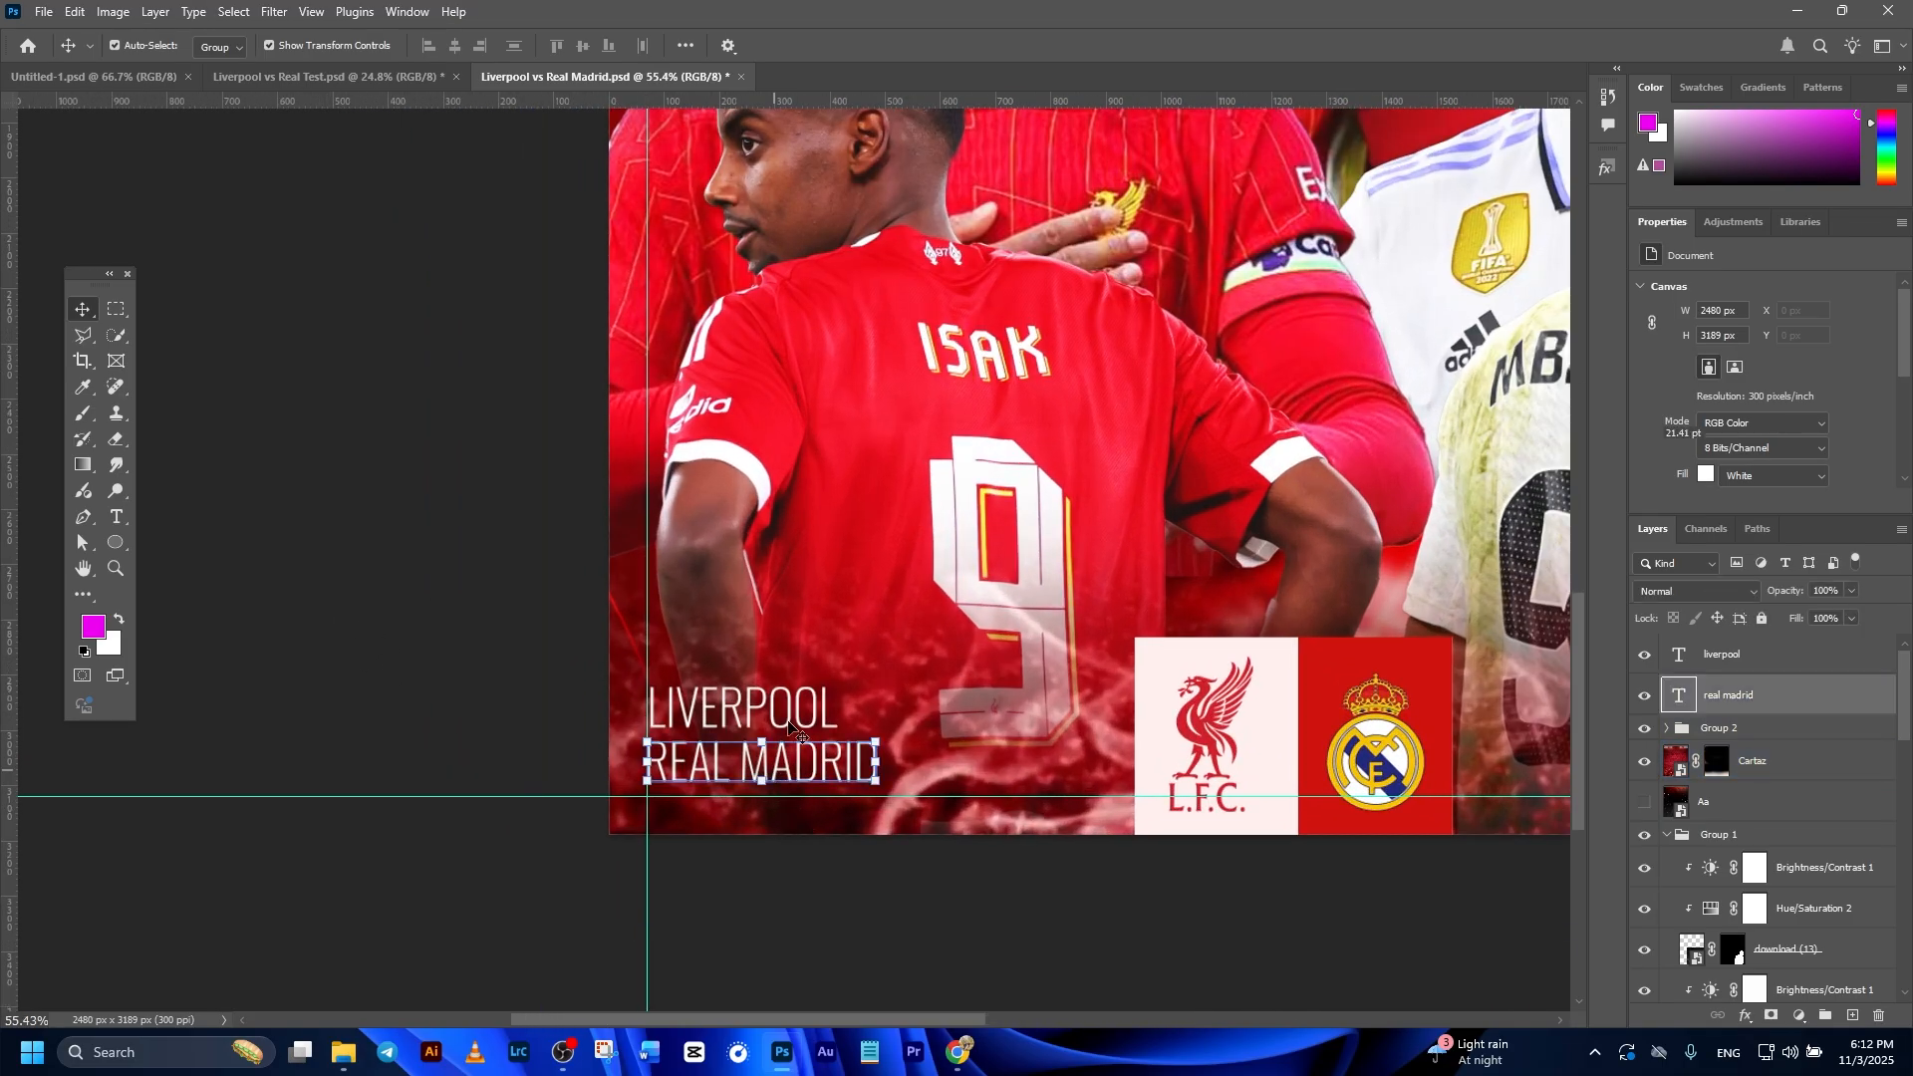
pyautogui.keyDown('shift'); pyautogui.click(802, 710); pyautogui.keyUp('shift')
pyautogui.moveTo(803, 710); pyautogui.dragTo(804, 723)
pyautogui.click(396, 520)
# Position the Anfield stadium, wed. 05 nov. 25 and 03:00am text lines in the poster's lower-right corner against the guides.
pyautogui.scroll(-7, 852, 499)
pyautogui.moveTo(1051, 424); pyautogui.dragTo(955, 619)
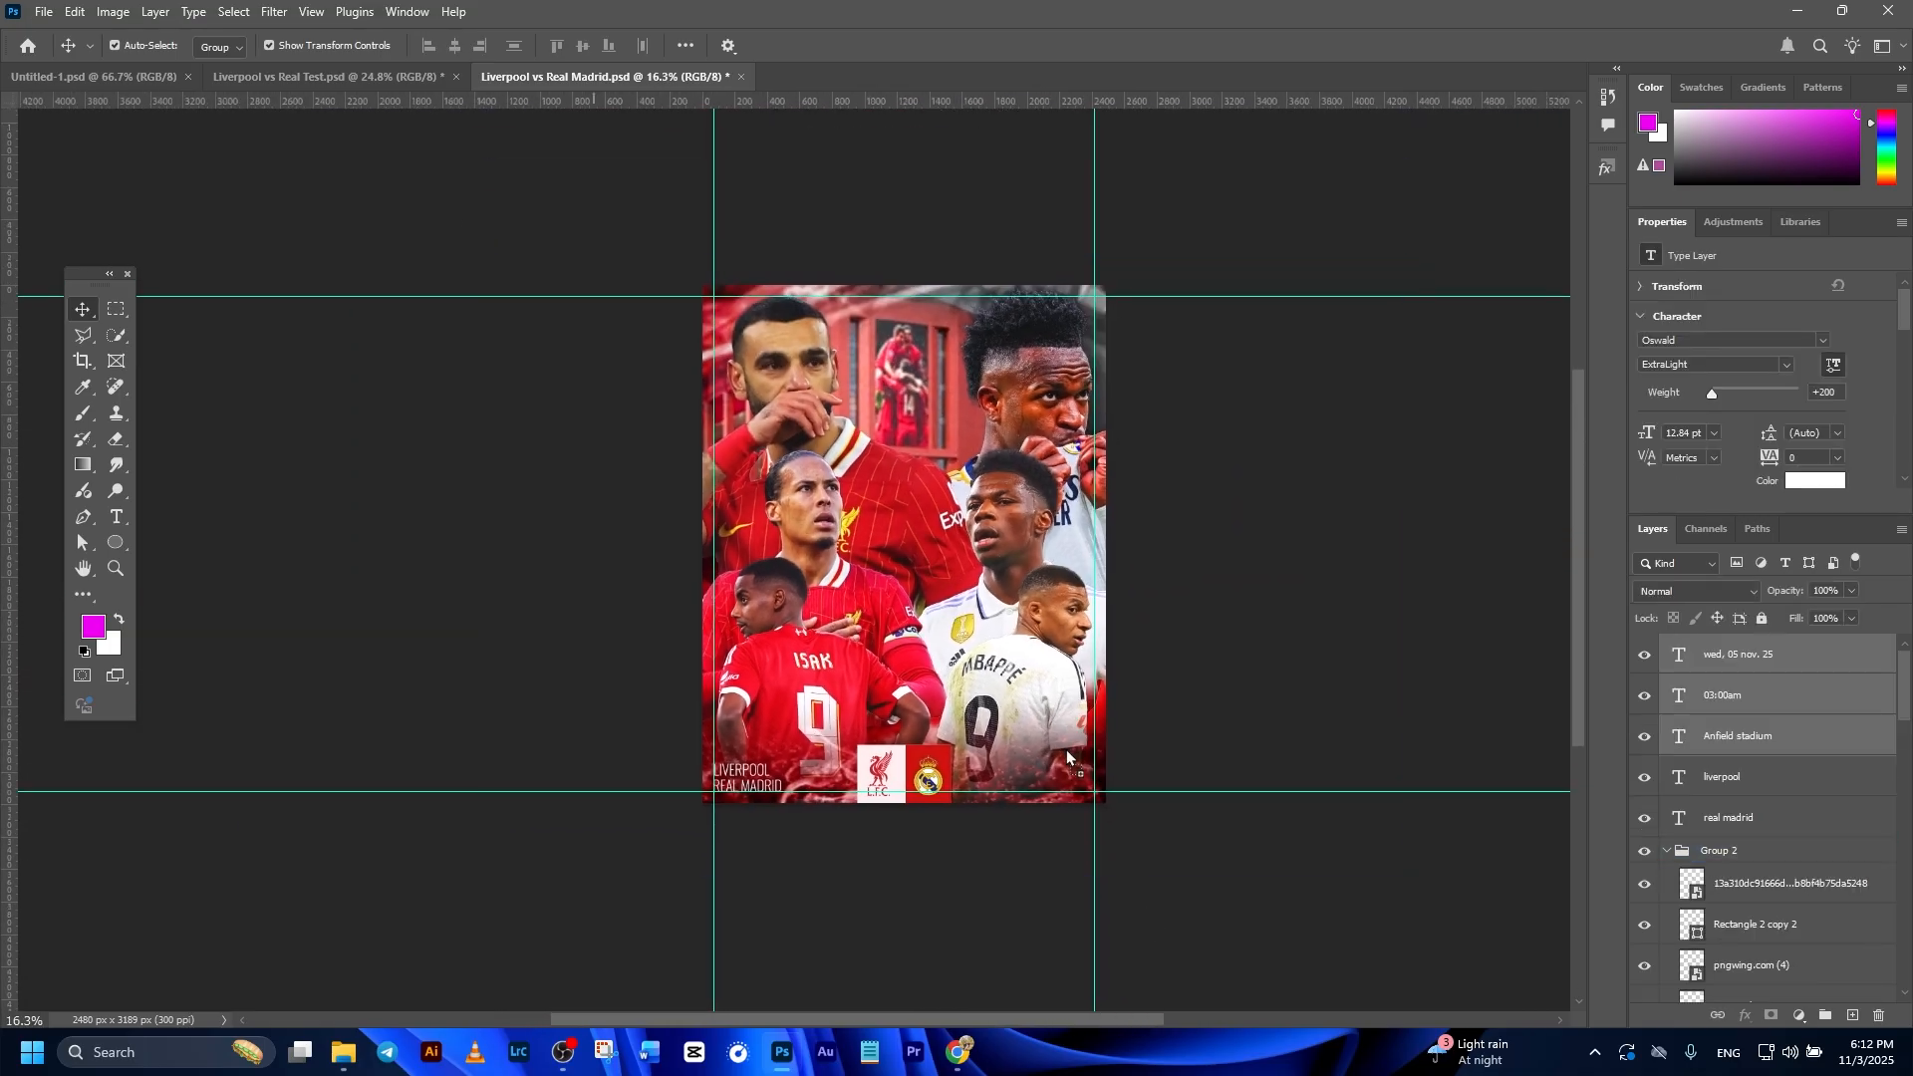
pyautogui.scroll(5, 1067, 750)
pyautogui.moveTo(1074, 536); pyautogui.dragTo(1080, 597)
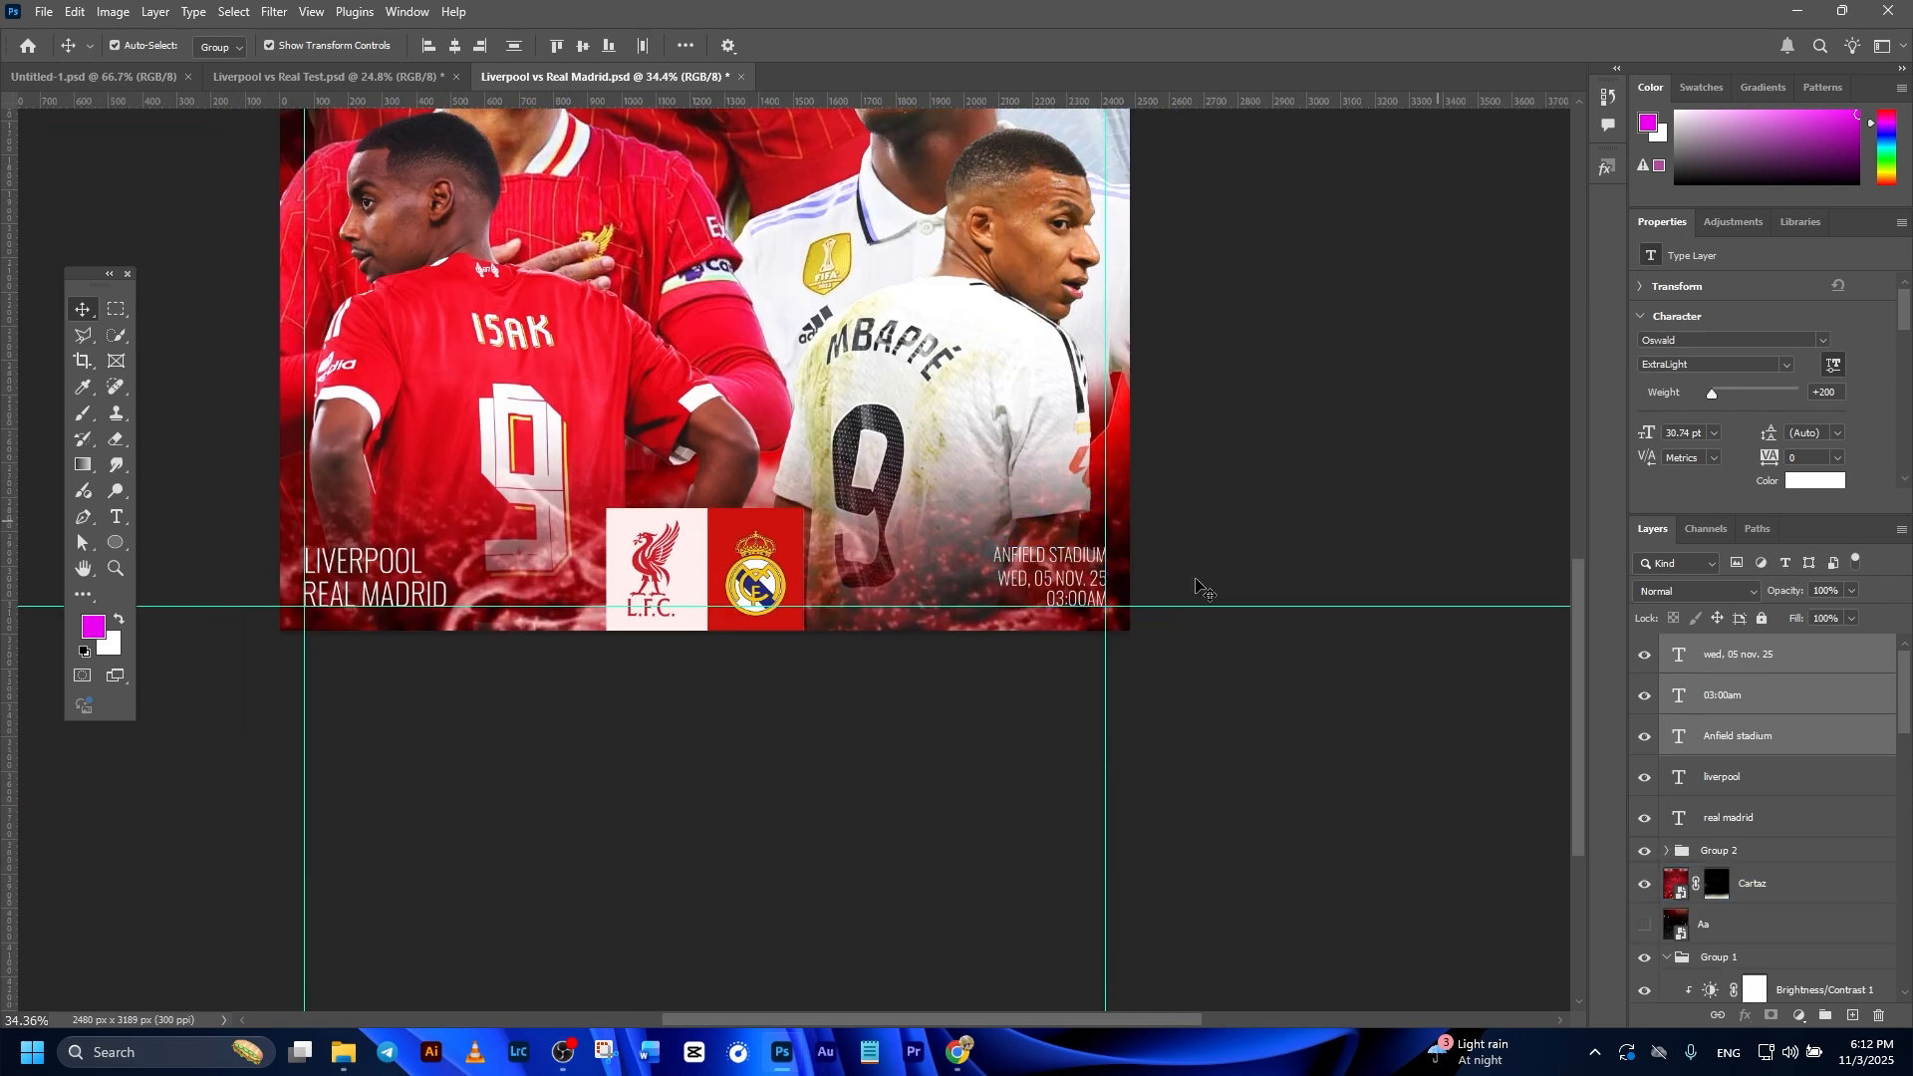
pyautogui.click(1243, 576)
pyautogui.scroll(-3, 1236, 580)
pyautogui.moveTo(750, 620); pyautogui.dragTo(853, 710)
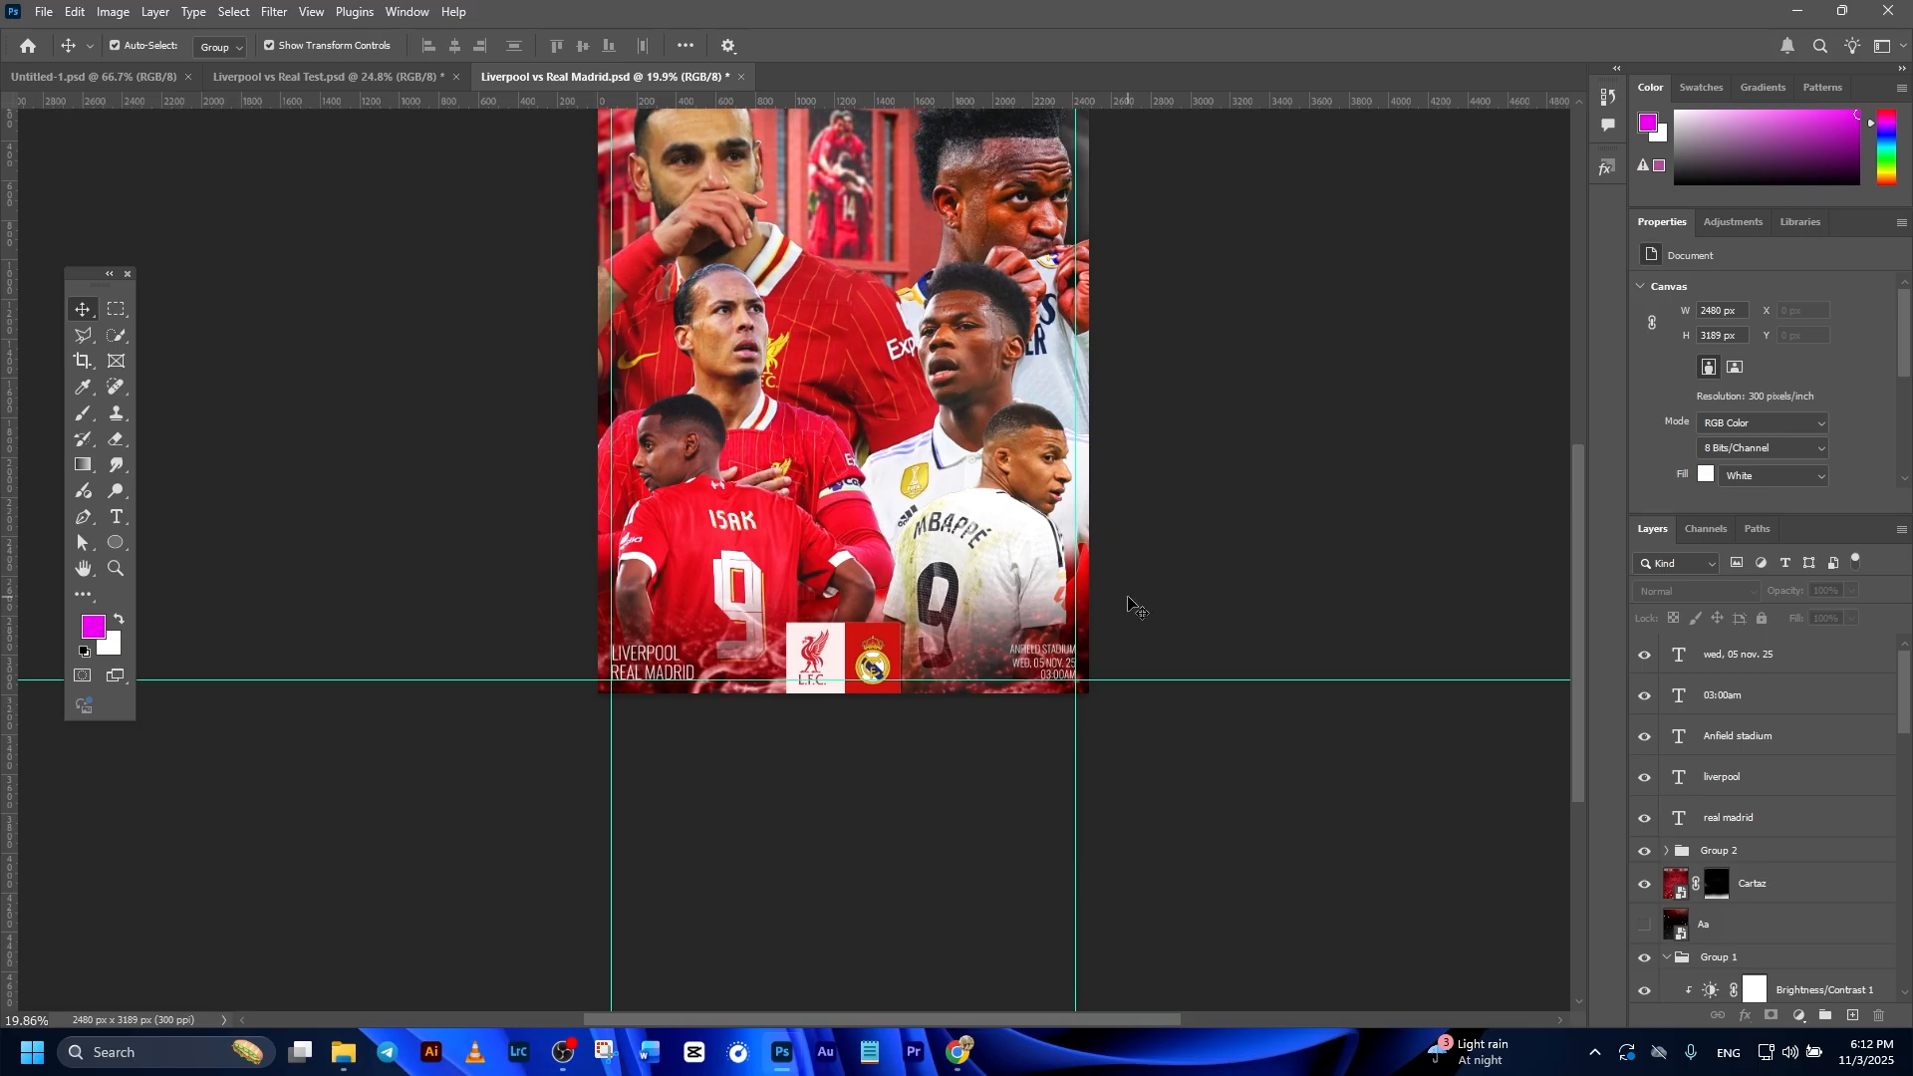
pyautogui.scroll(-1, 1129, 607)
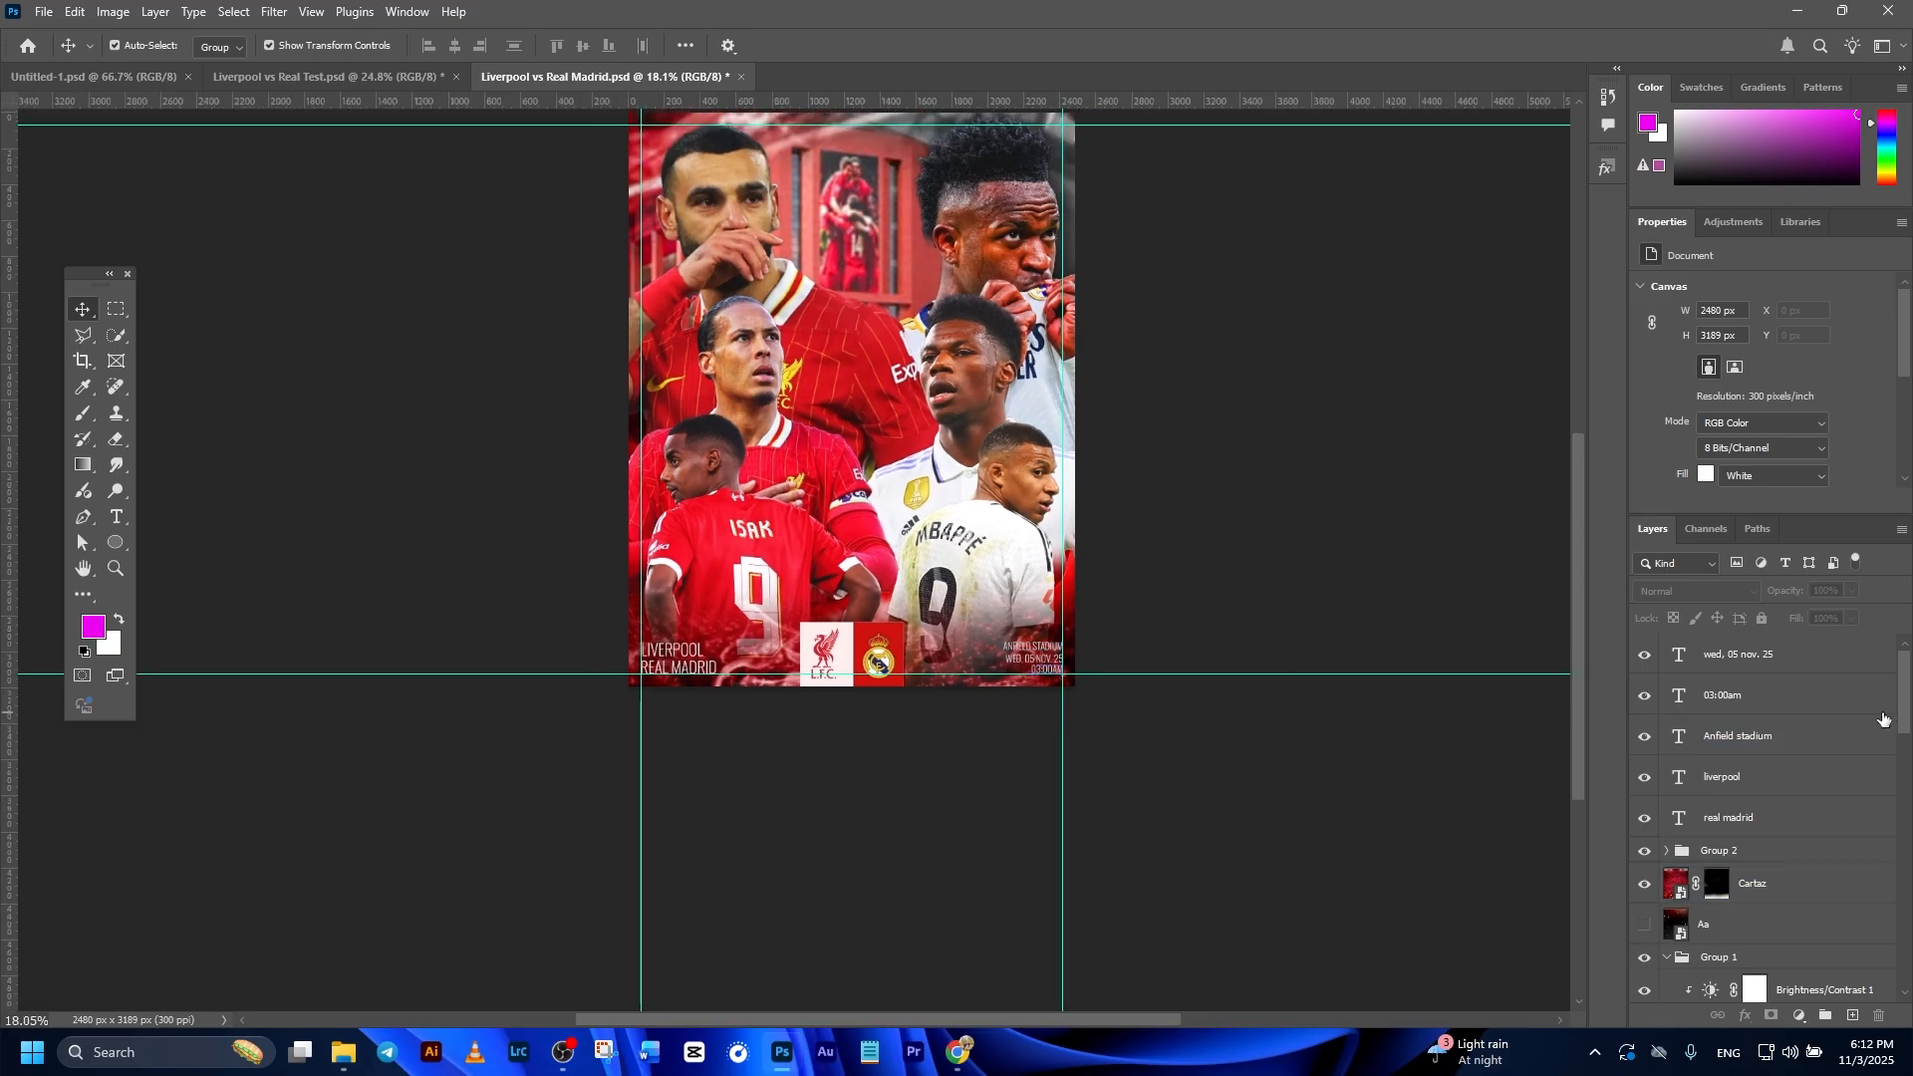
# Enlarge the stadium, date and time text lines together to about 118.5% and nudge them vertically into place.
pyautogui.click(1804, 733)
pyautogui.keyDown('shift'); pyautogui.click(1799, 658); pyautogui.keyUp('shift')
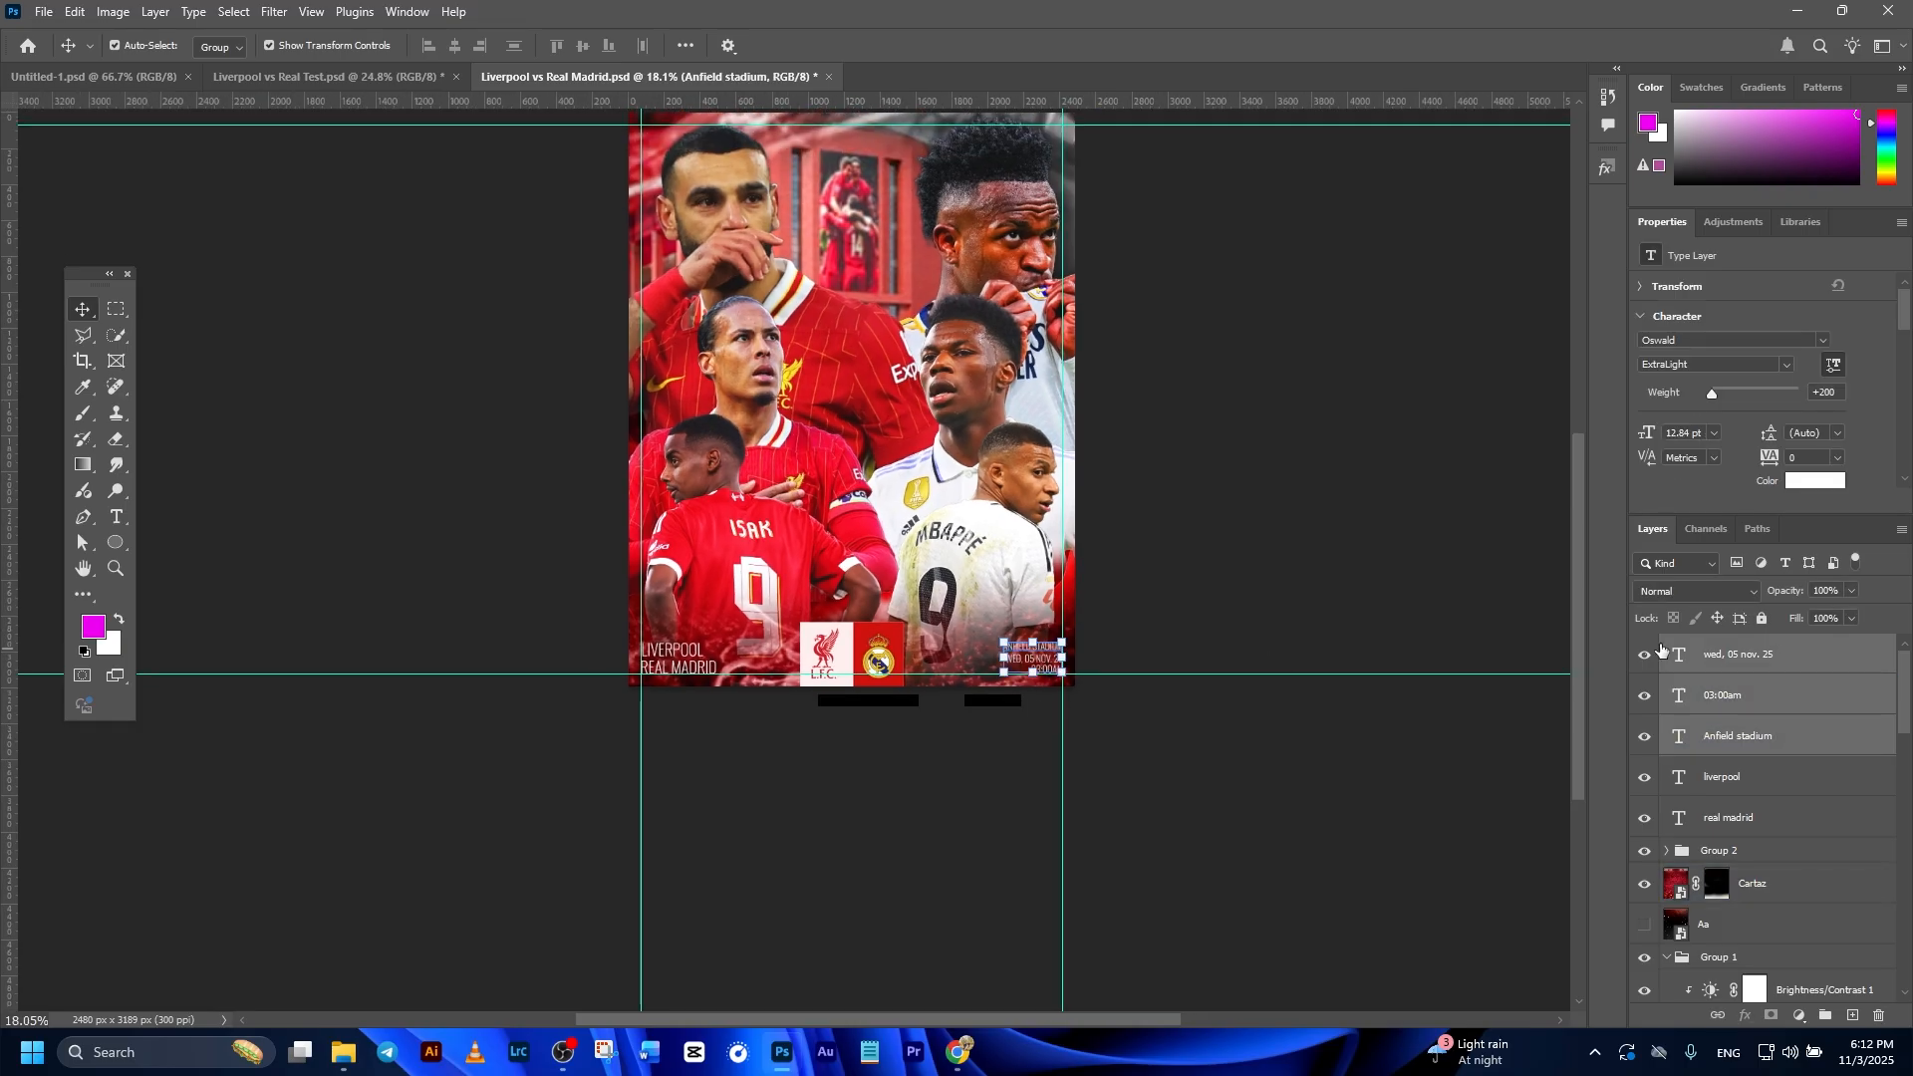
pyautogui.moveTo(1007, 656); pyautogui.dragTo(992, 657)
pyautogui.press('Up')
pyautogui.press('Up')
pyautogui.press('Up')
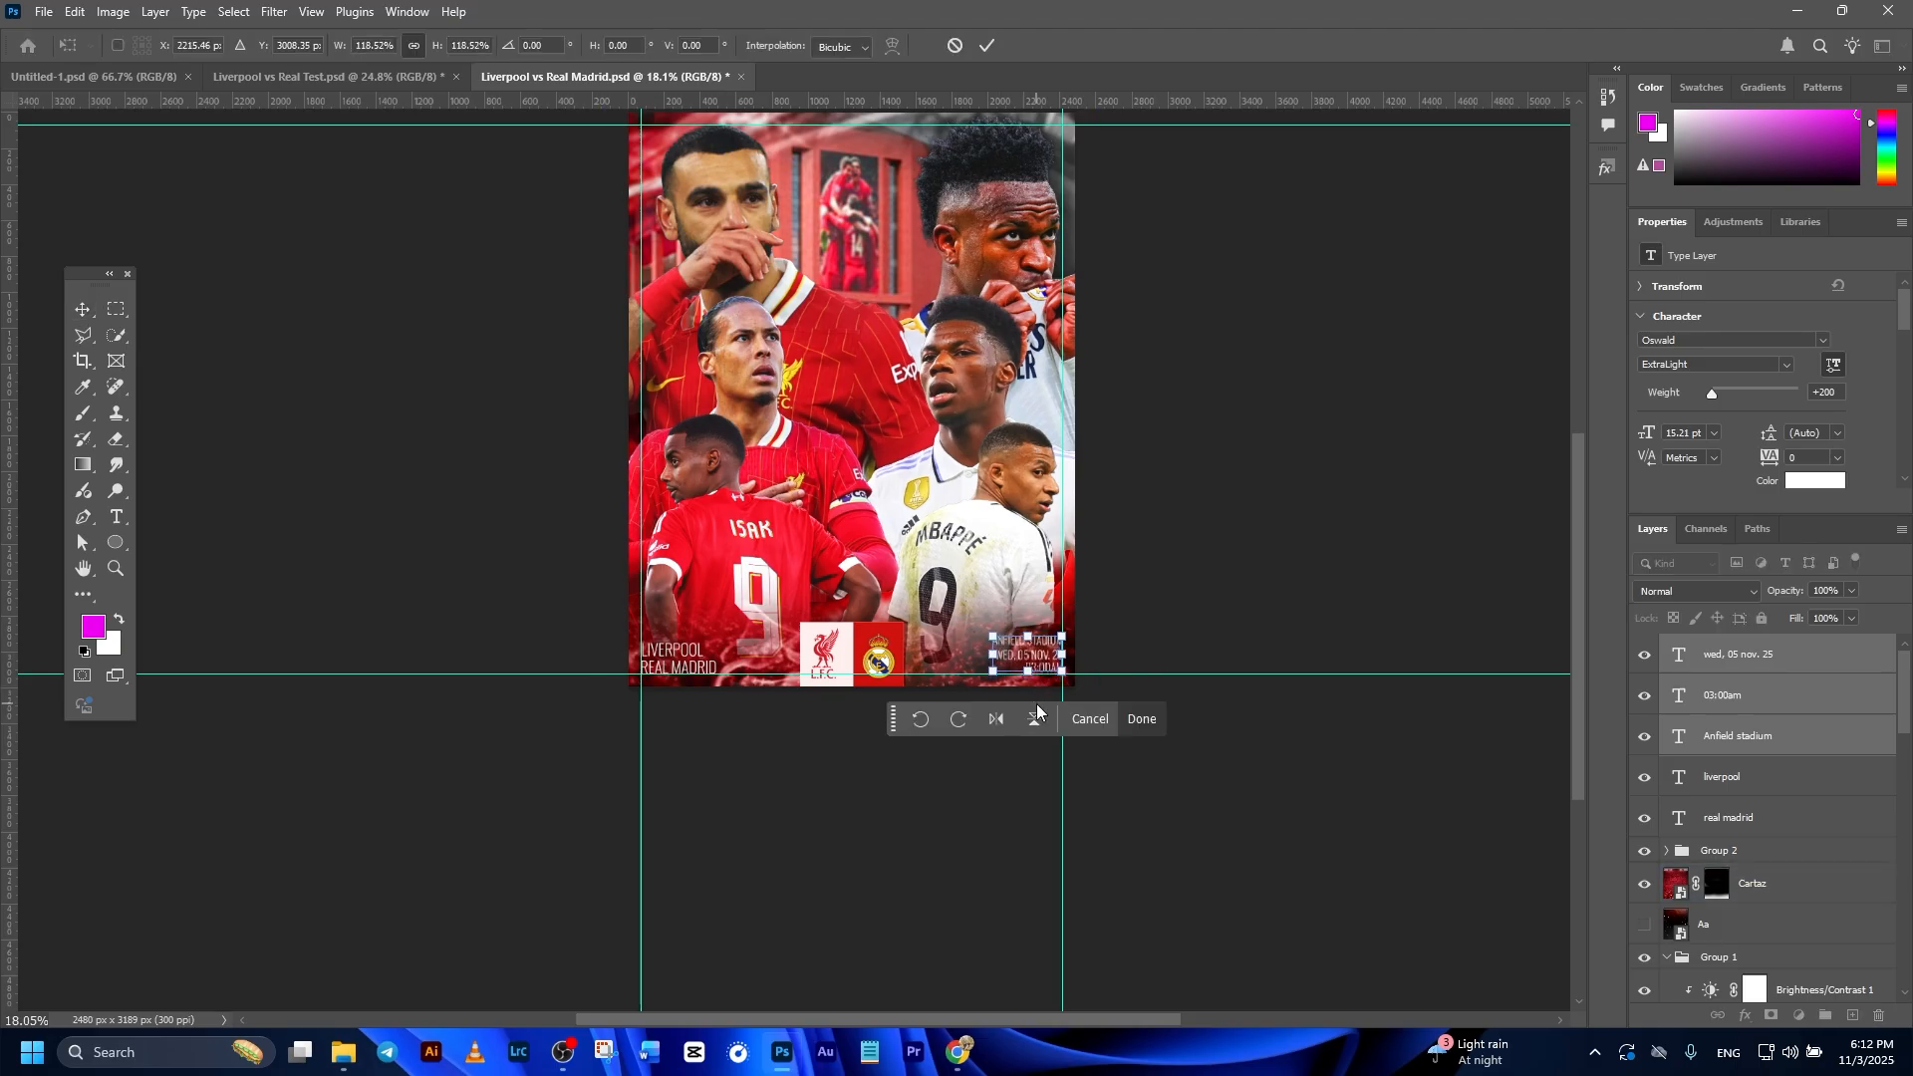
pyautogui.press('Down')
pyautogui.press('Return')
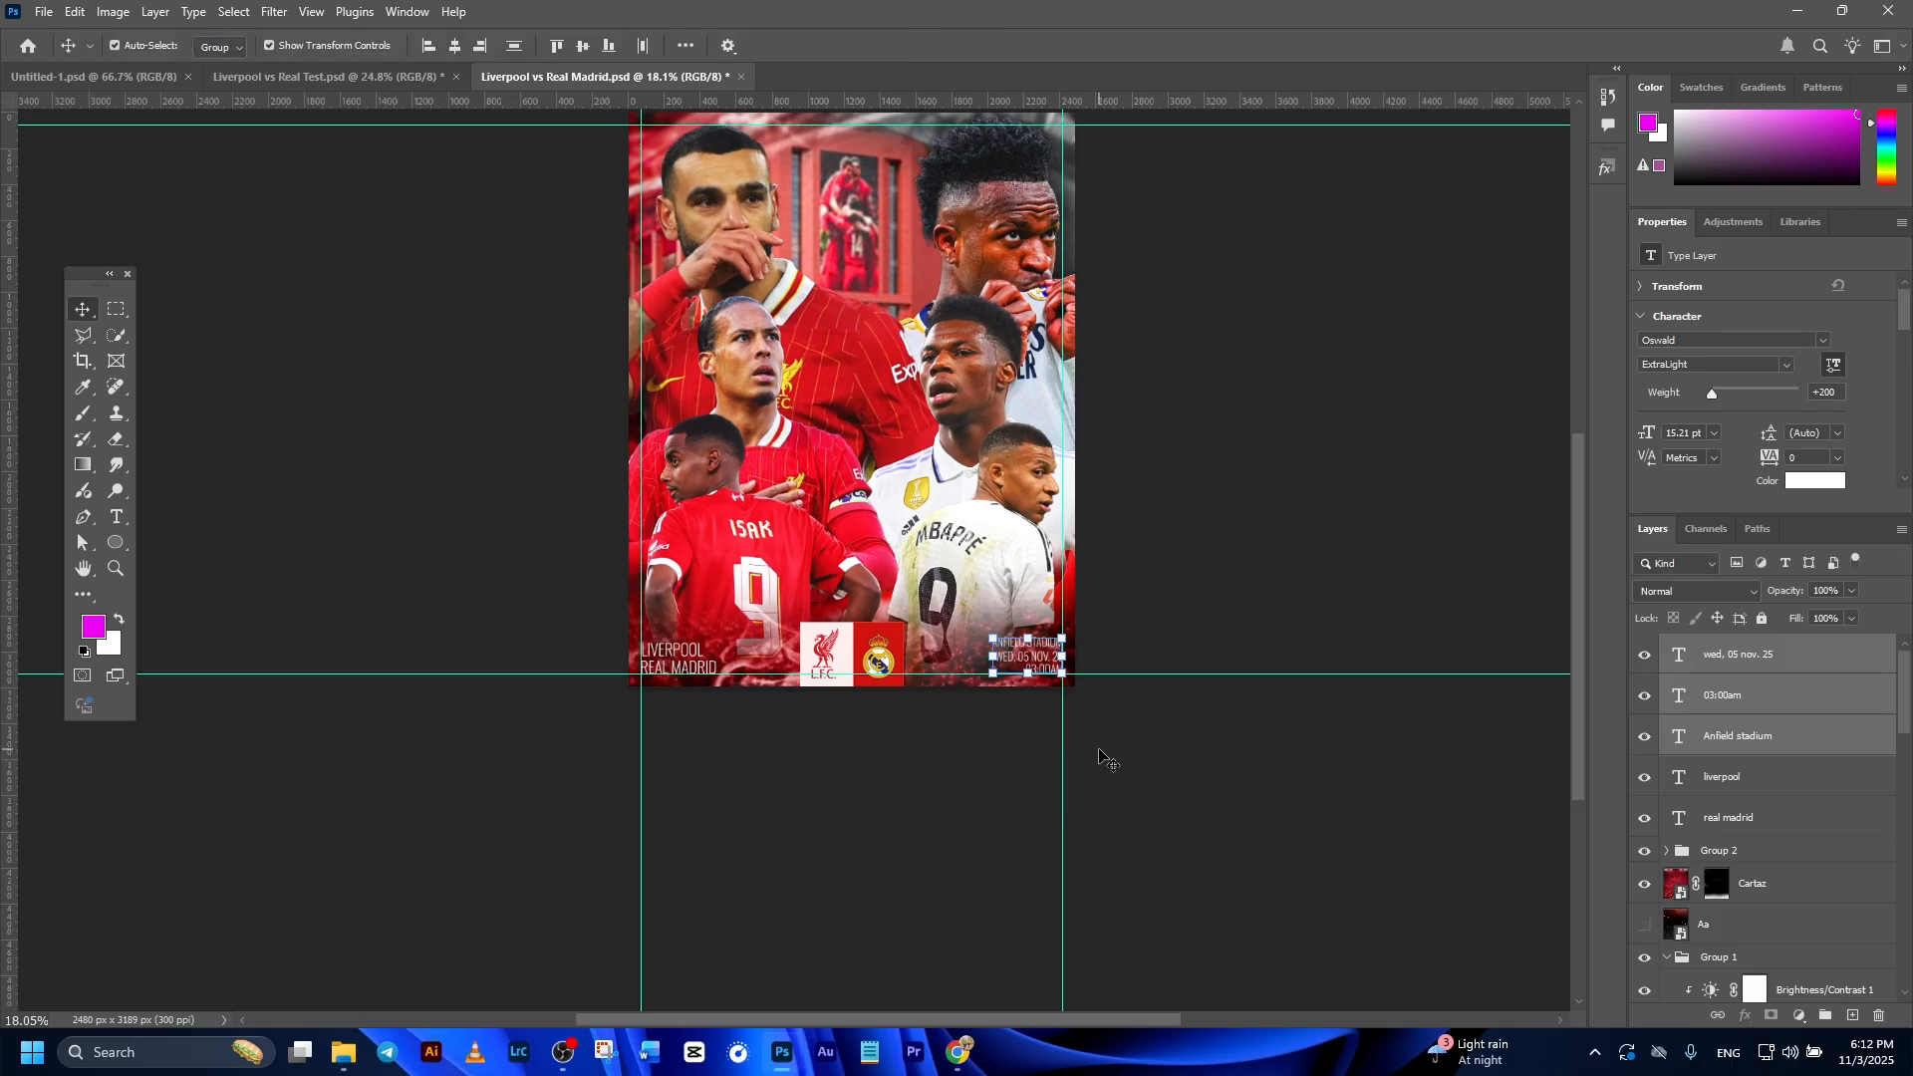
# Deselect the text layers and save the Liverpool vs Real Madrid.psd poster.
pyautogui.click(1350, 545)
pyautogui.scroll(1, 1278, 573)
pyautogui.hotkey('ctrl', 's')
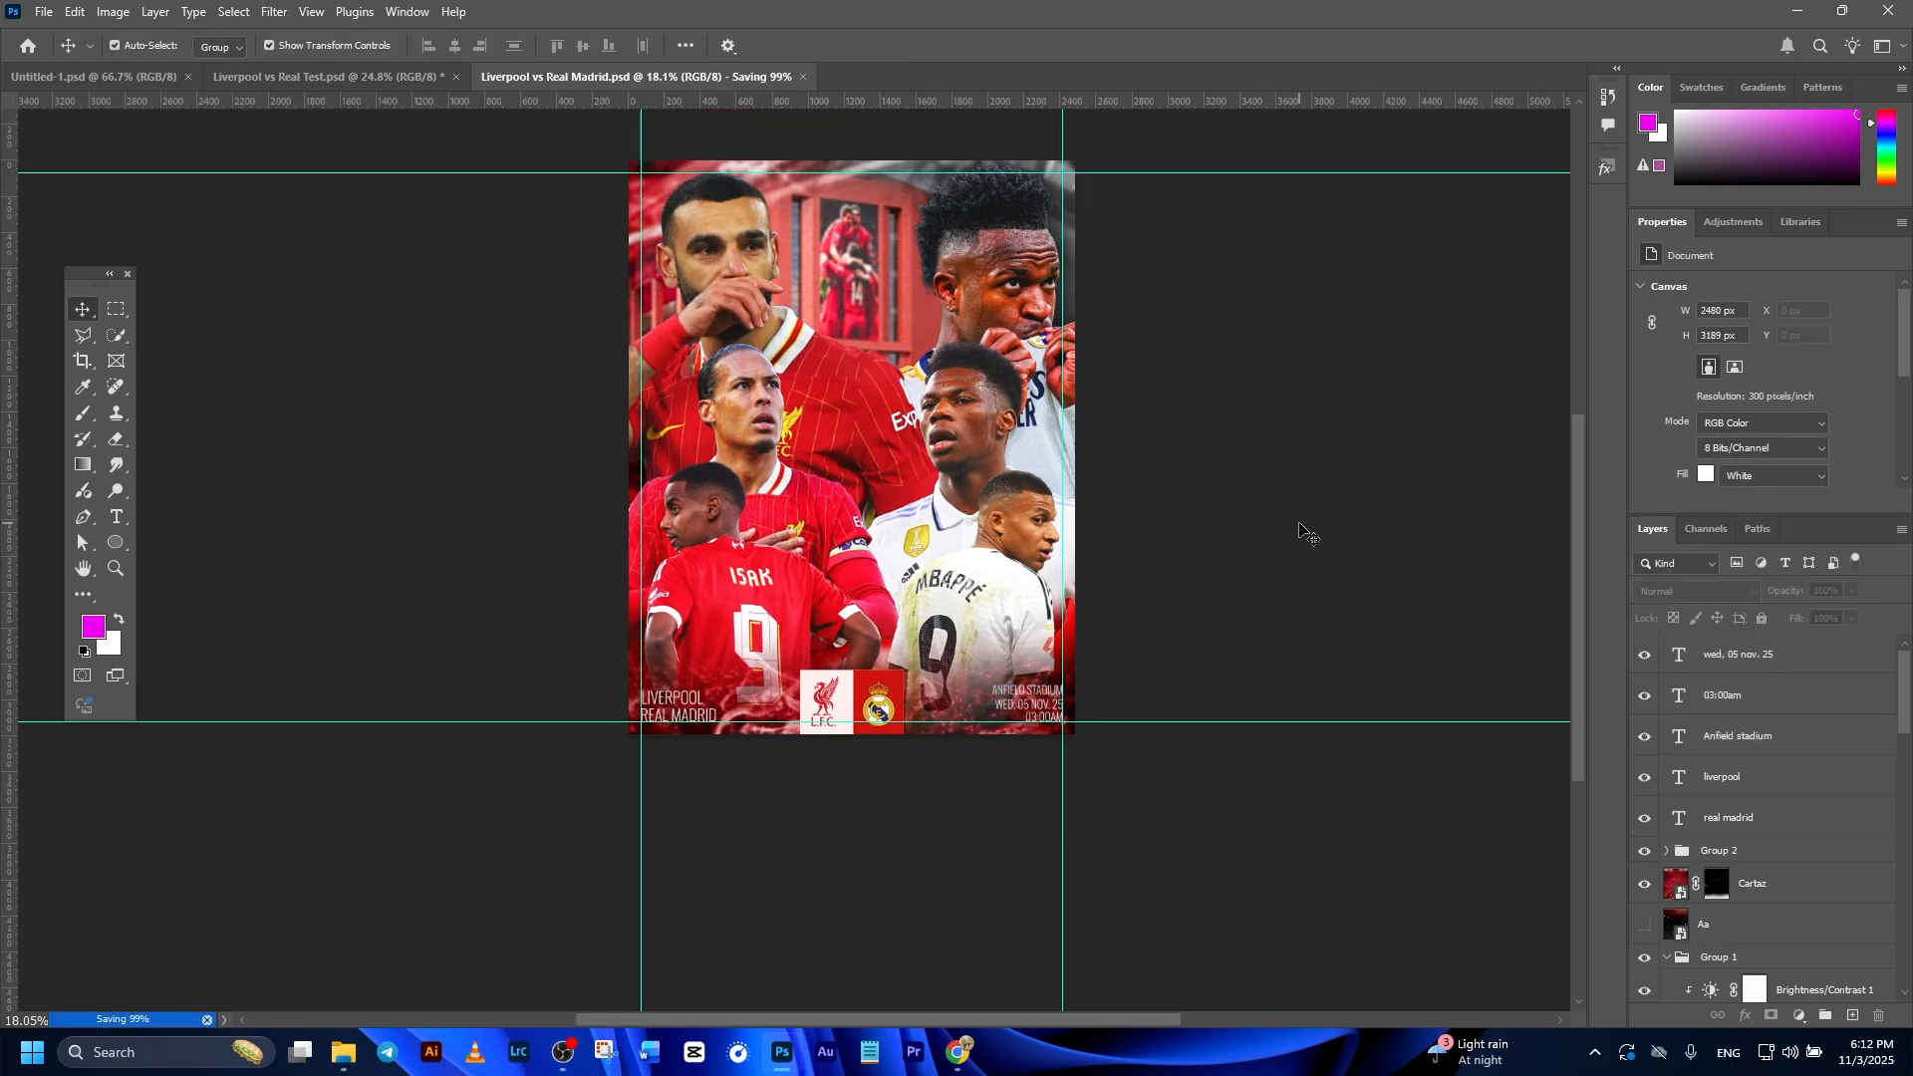
# Add a layer mask to Aa and brush black at 50% opacity to reduce its glow around the upper-right player's head.
pyautogui.scroll(1, 1299, 534)
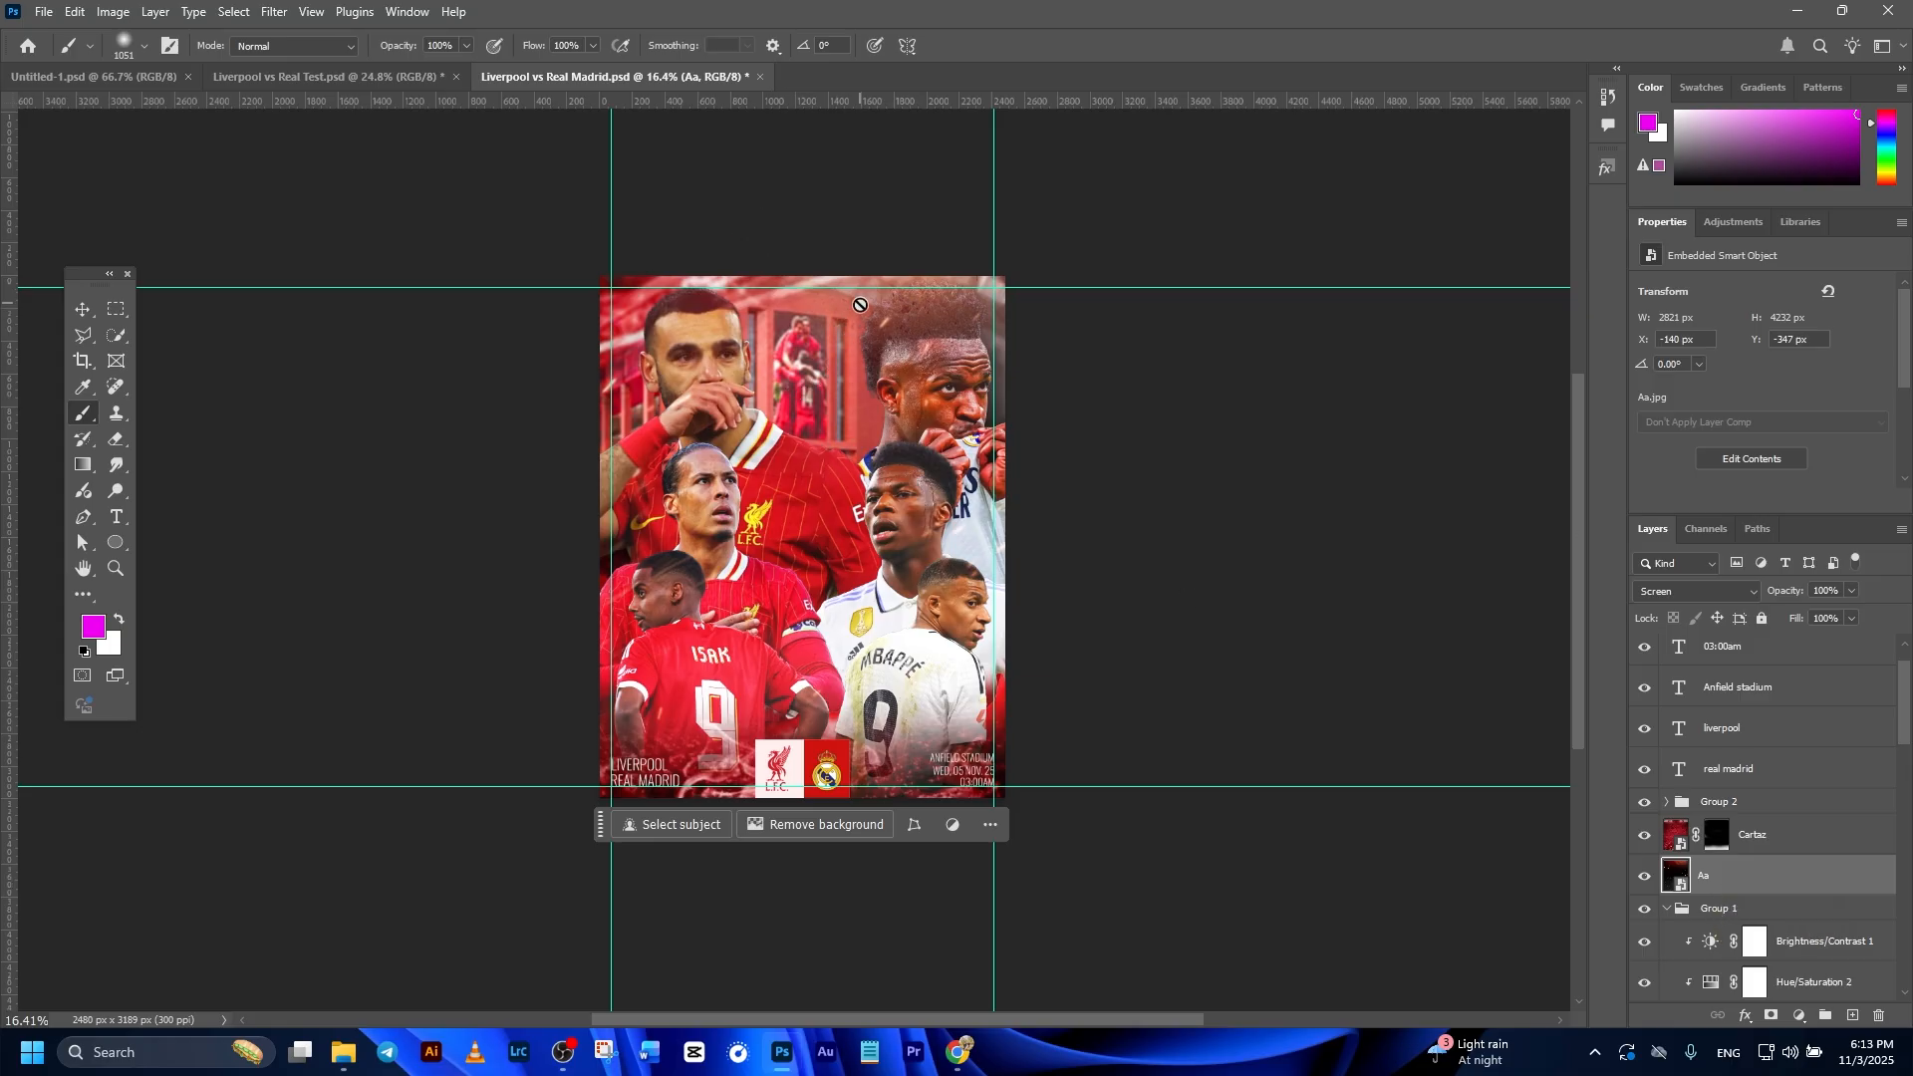
pyautogui.click(1772, 1016)
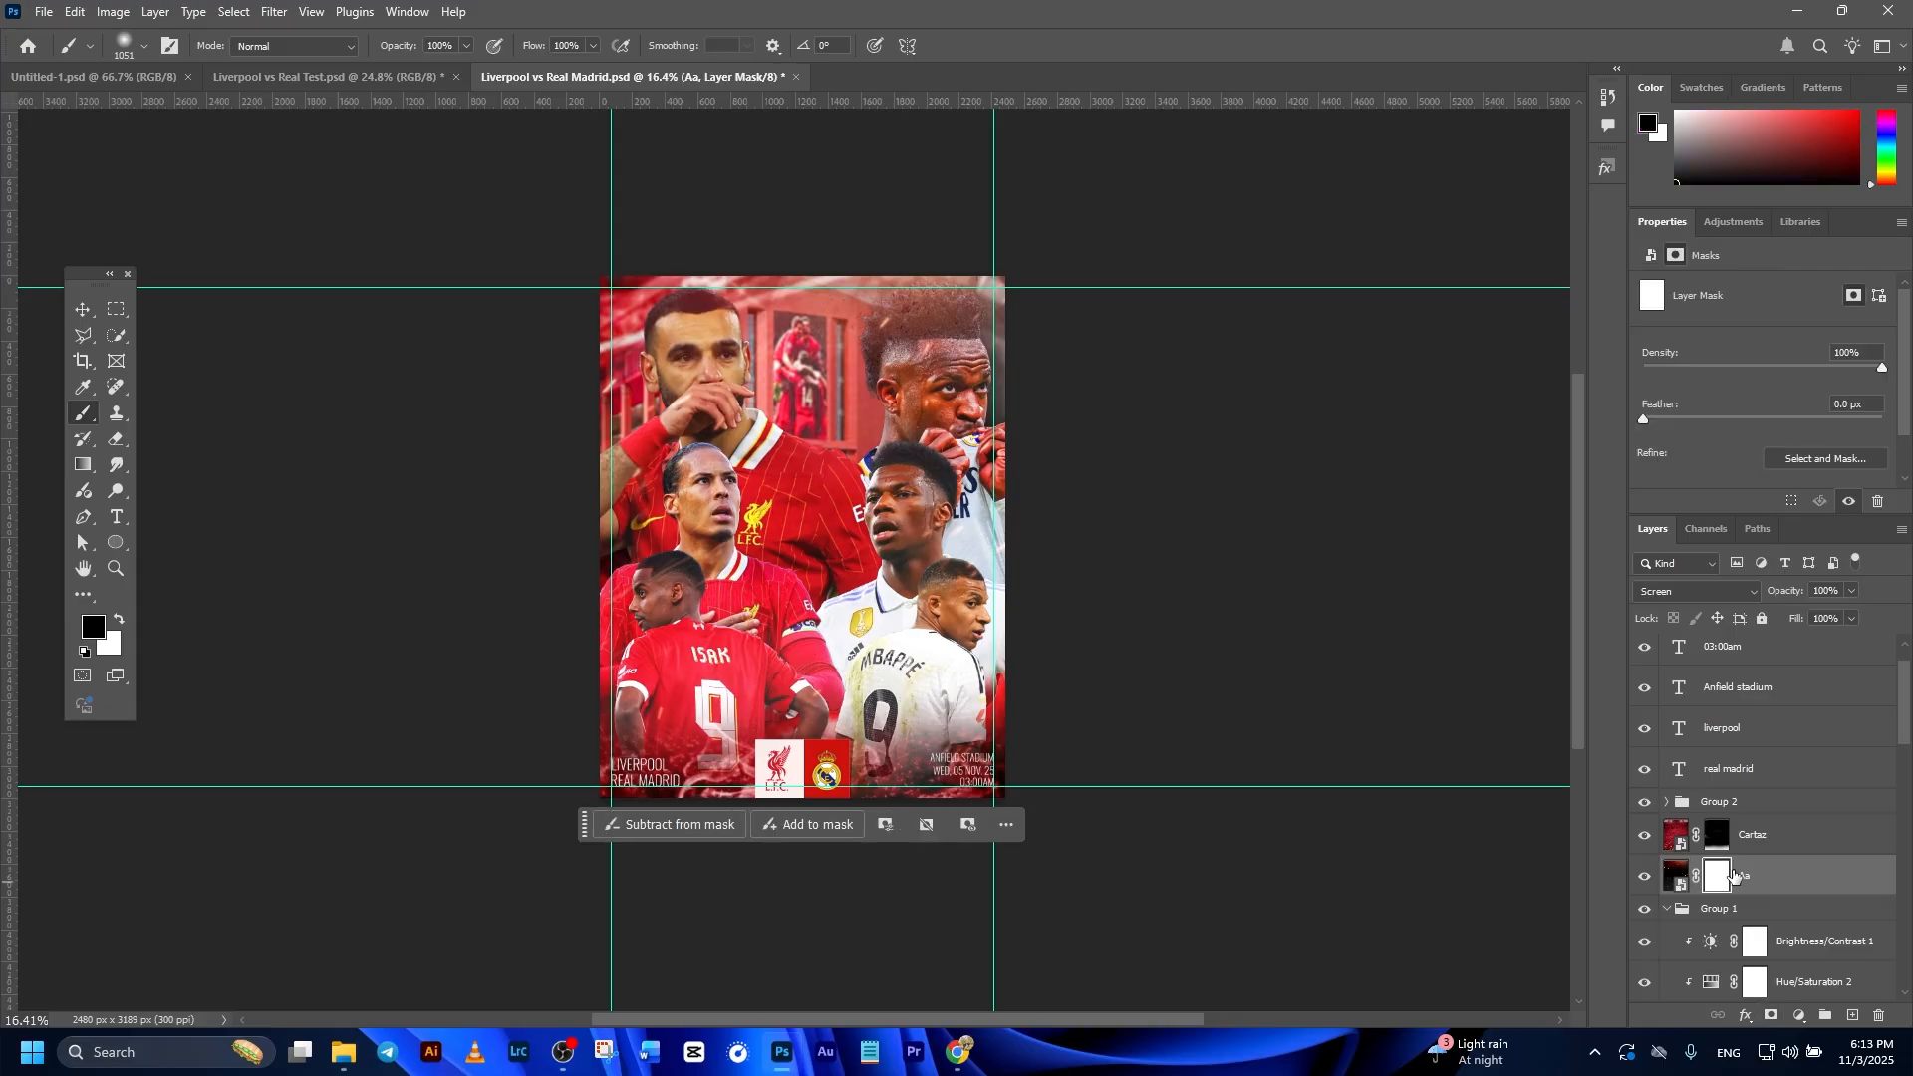
pyautogui.scroll(2, 902, 323)
pyautogui.press('5')
pyautogui.moveTo(932, 321); pyautogui.dragTo(1093, 252)
pyautogui.moveTo(859, 297); pyautogui.dragTo(912, 296)
pyautogui.moveTo(892, 261); pyautogui.dragTo(964, 230)
pyautogui.scroll(-1, 1026, 632)
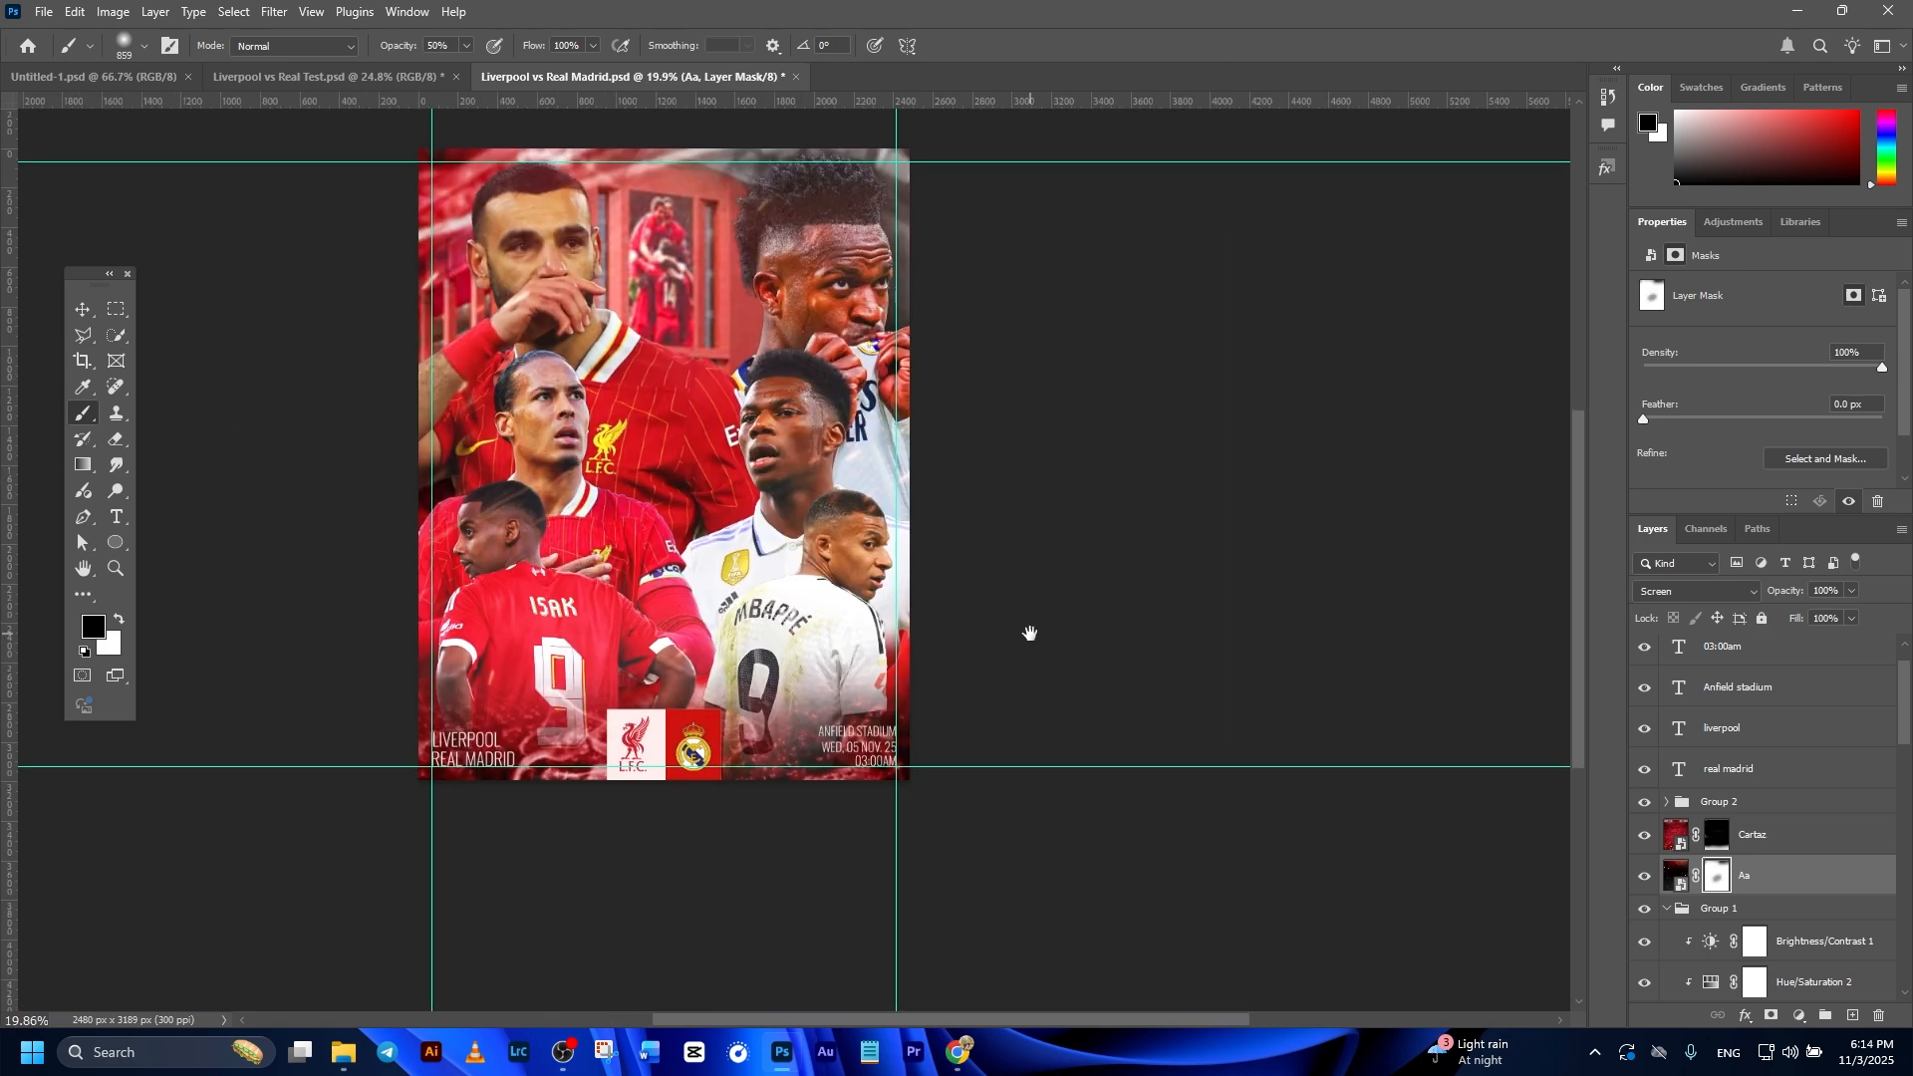
pyautogui.click(84, 310)
pyautogui.click(1184, 557)
pyautogui.scroll(-2, 1184, 557)
pyautogui.moveTo(1184, 558); pyautogui.dragTo(1342, 598)
pyautogui.scroll(1, 1384, 602)
pyautogui.scroll(1, 1342, 598)
pyautogui.scroll(1, 1794, 684)
pyautogui.click(959, 476)
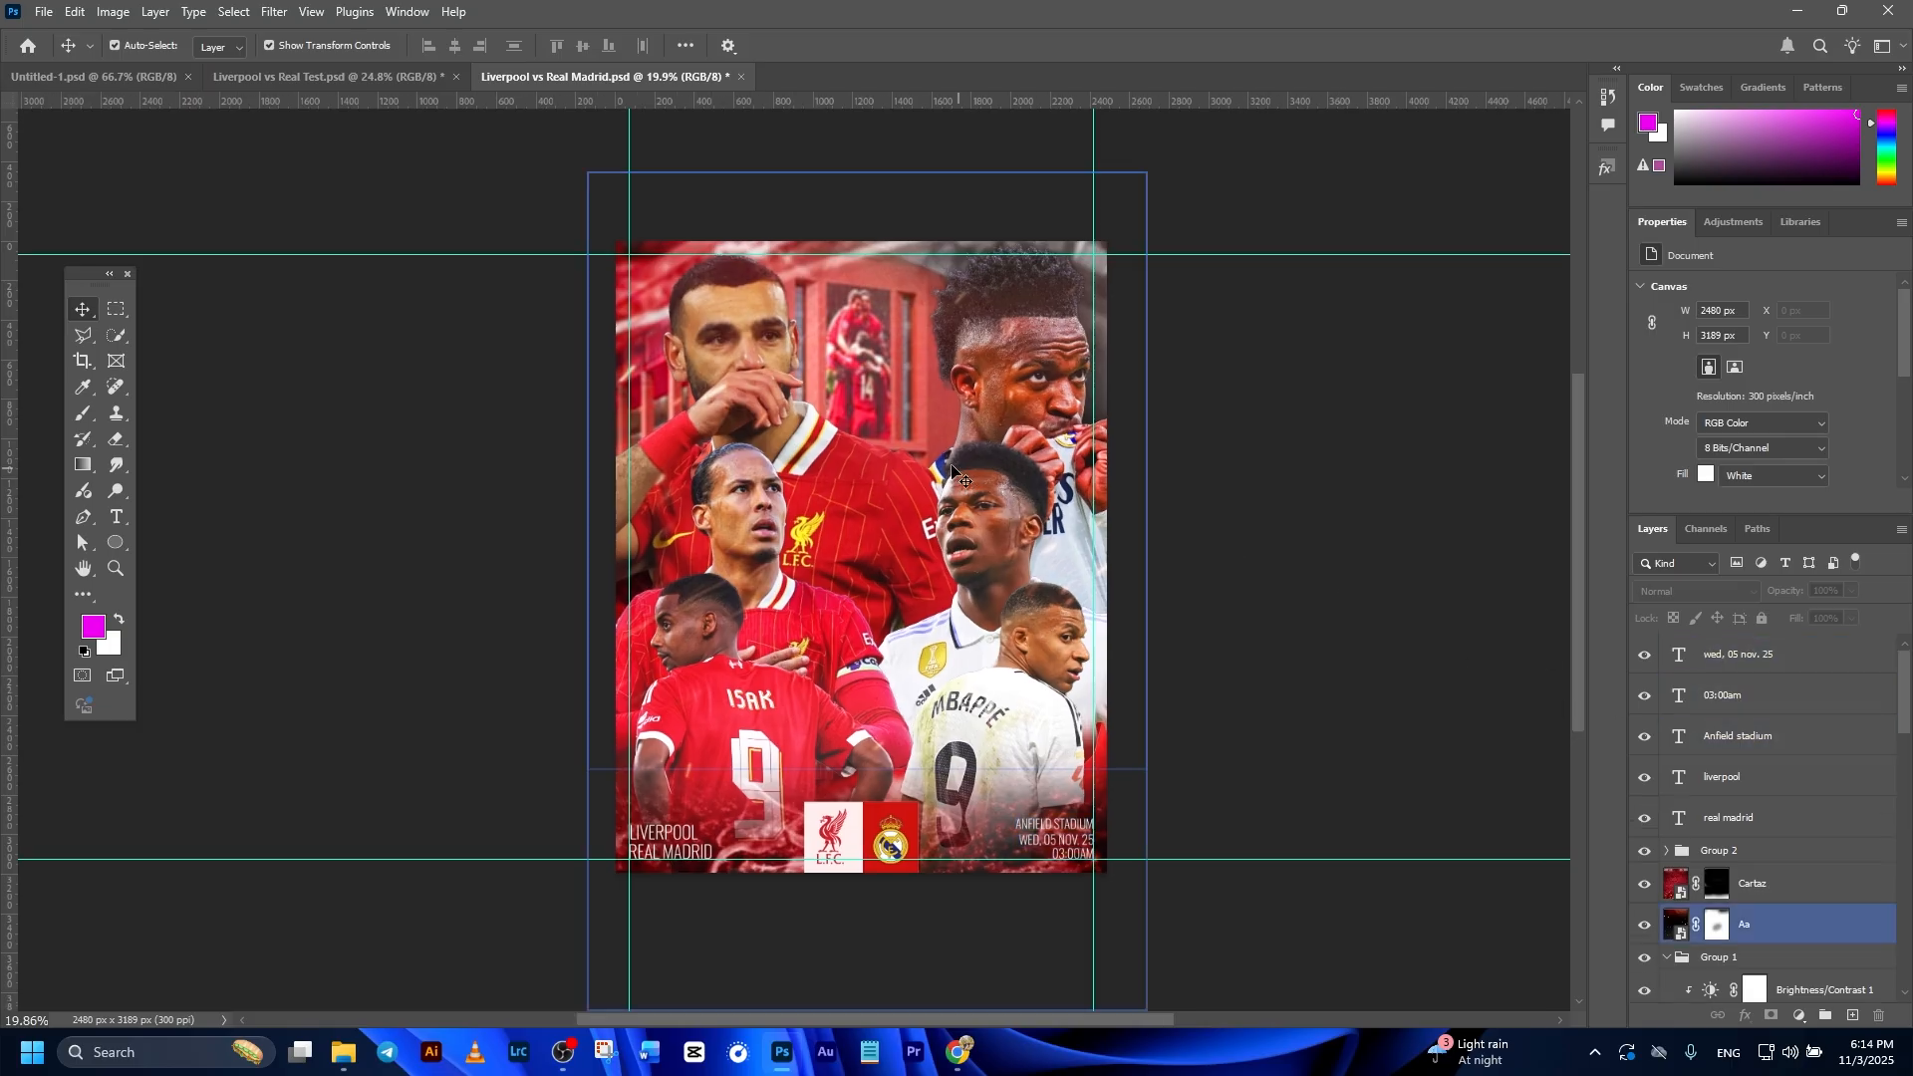
# Clear all canvas guides from the Liverpool vs Real Madrid poster.
pyautogui.click(312, 12)
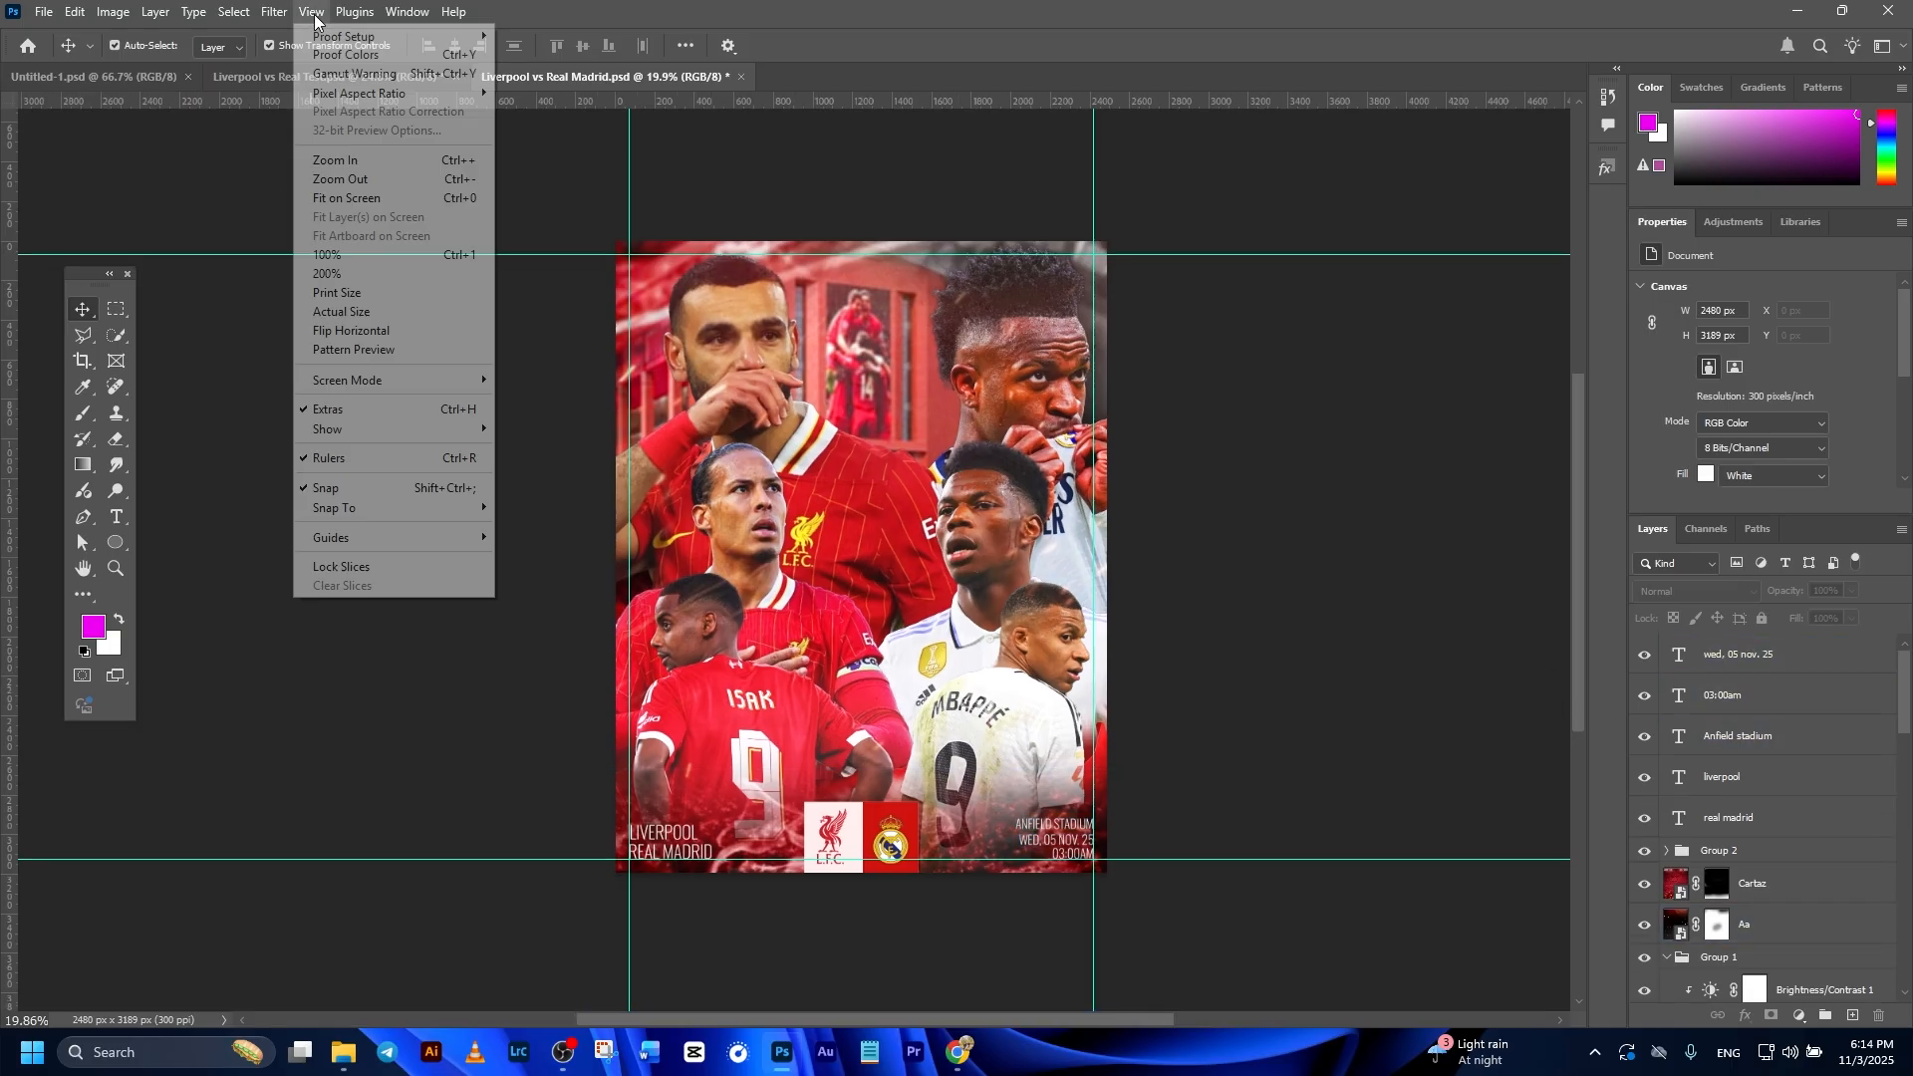
pyautogui.click(965, 556)
pyautogui.click(312, 12)
pyautogui.moveTo(410, 550)
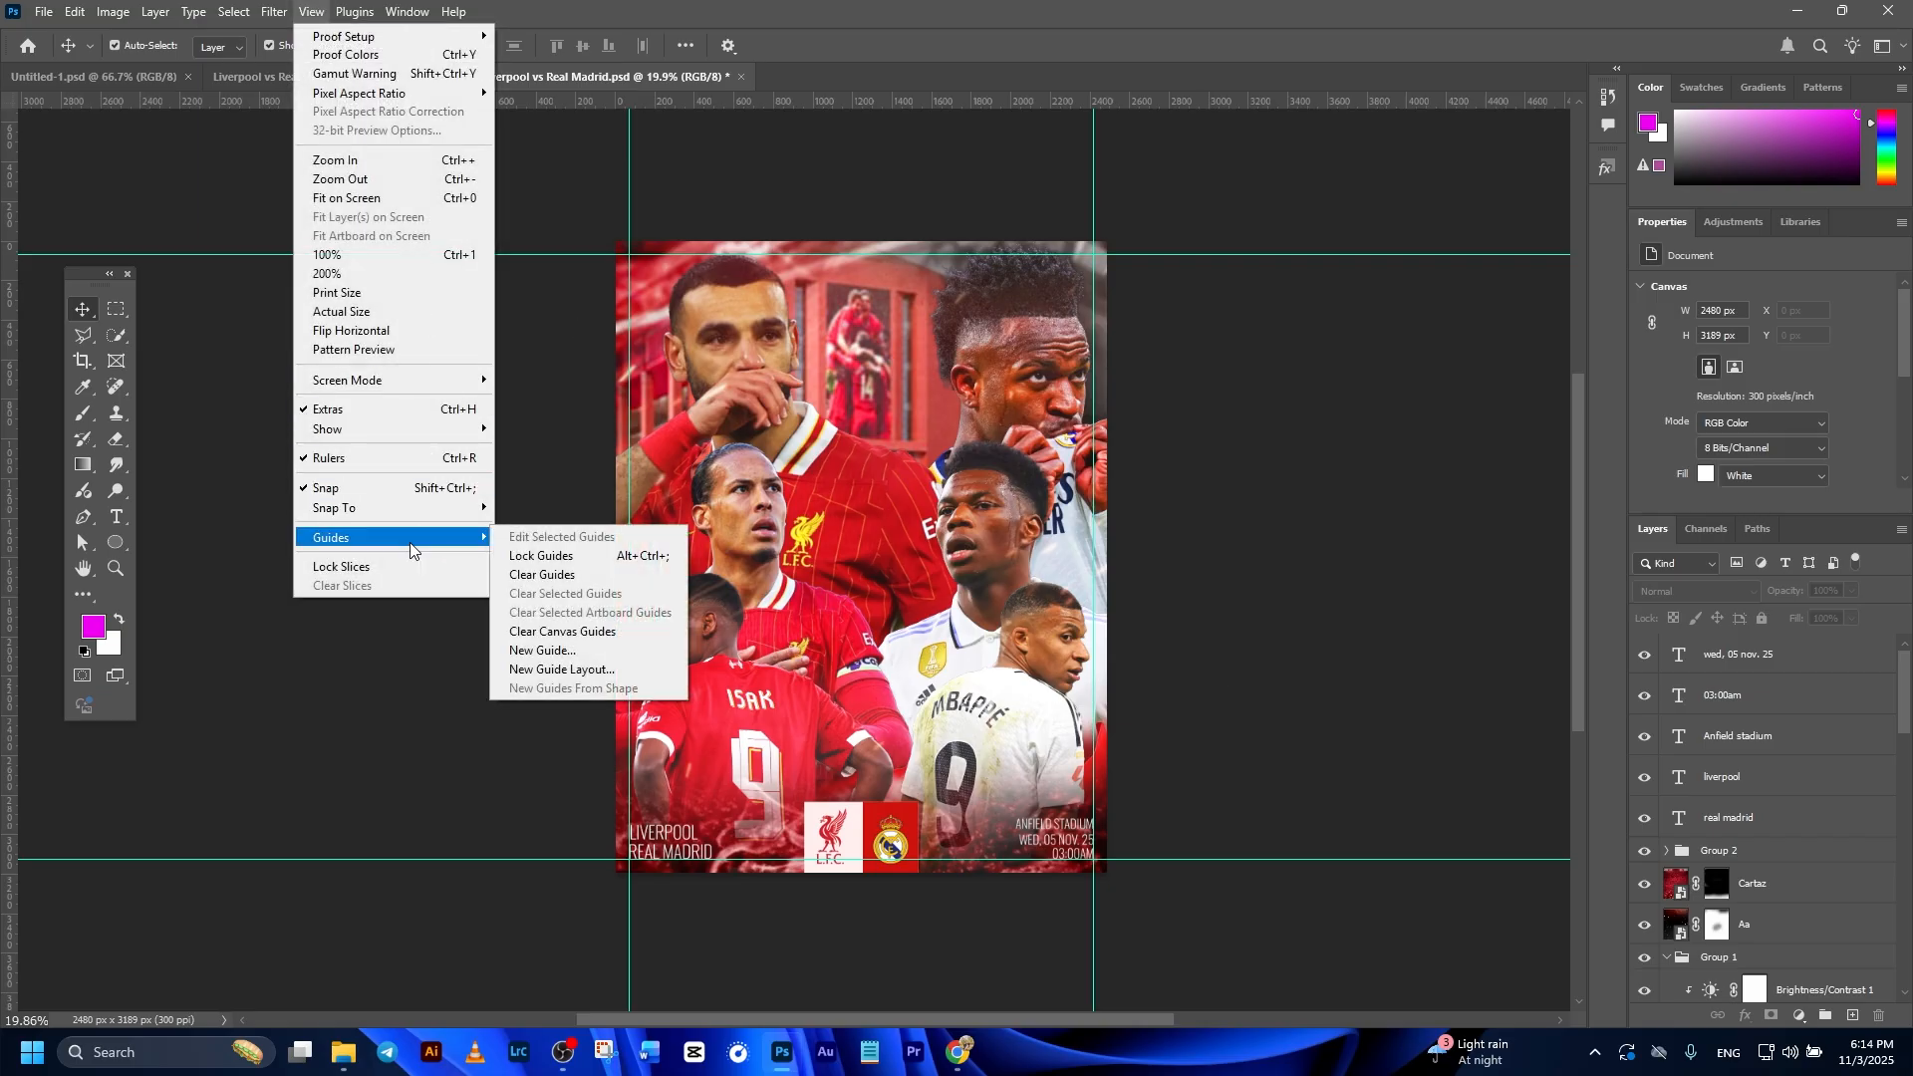
pyautogui.click(585, 636)
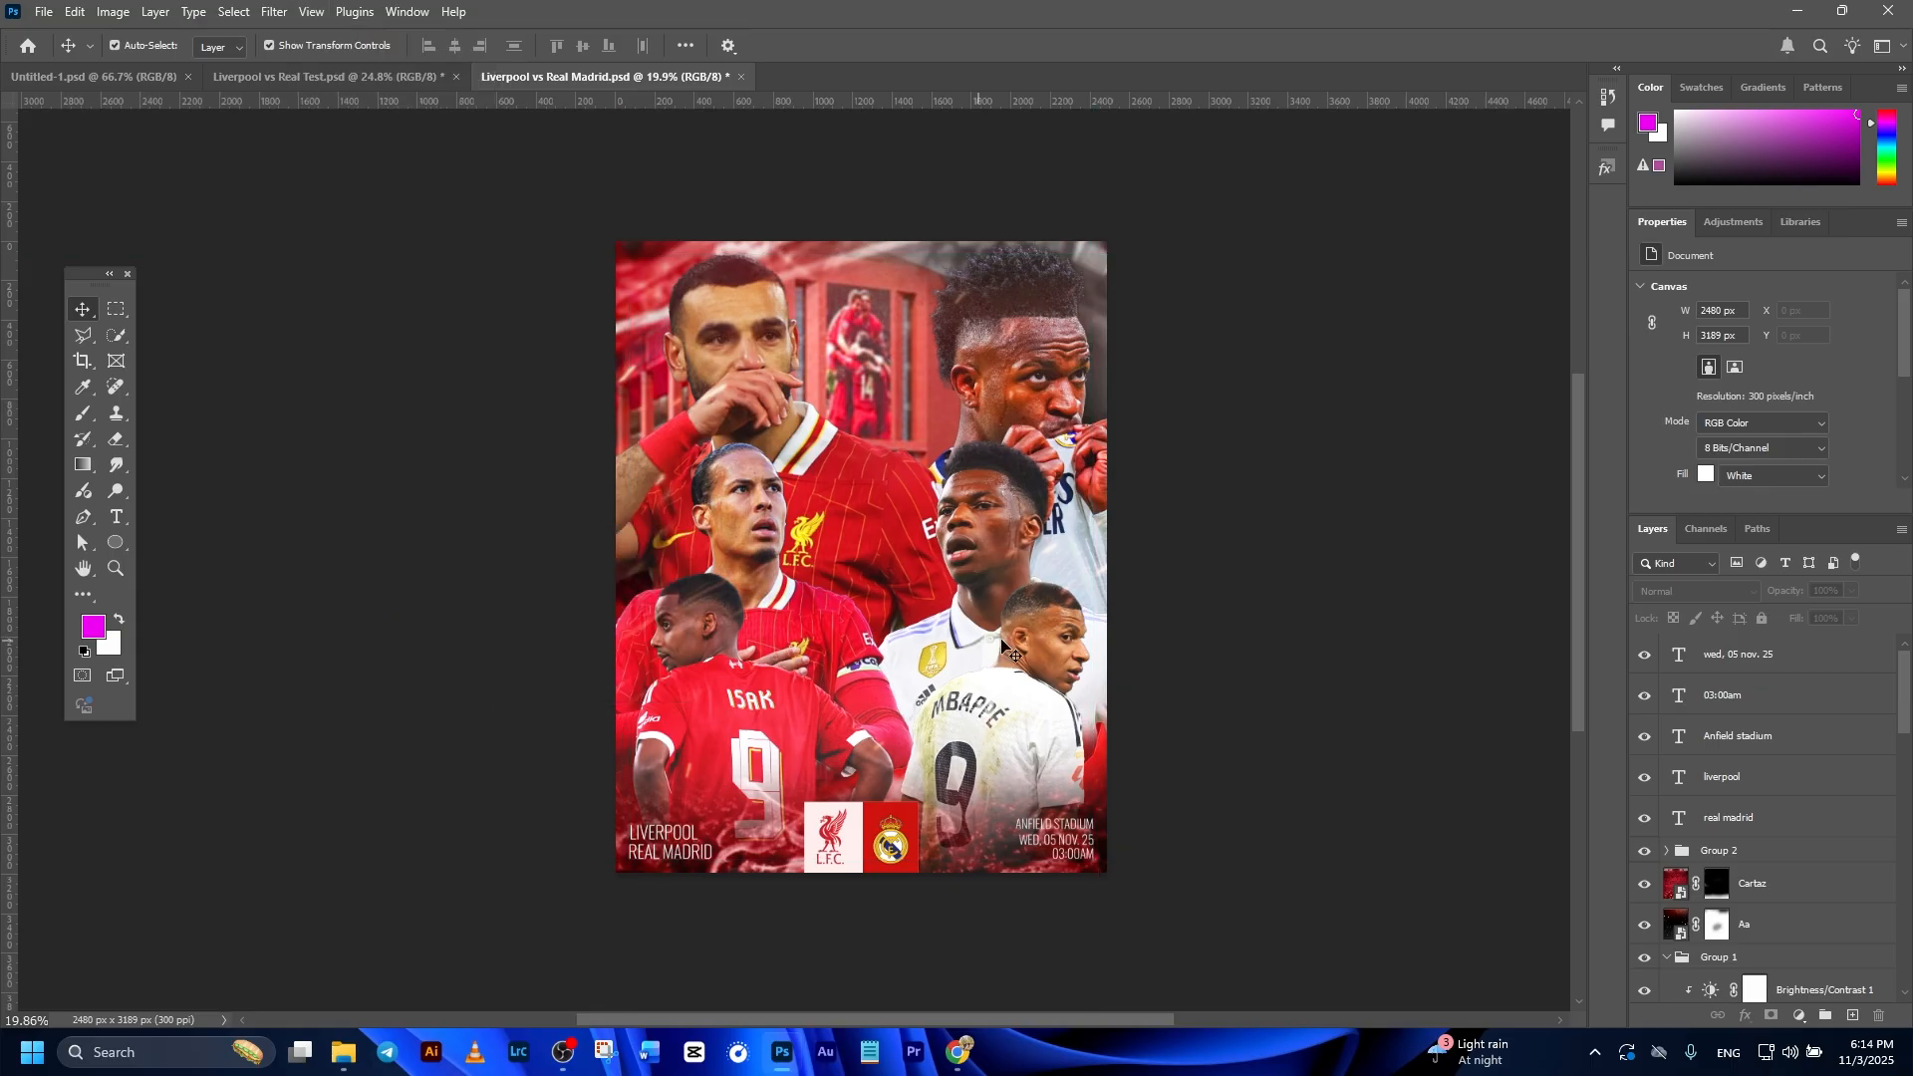
# Quick-export the poster as Liverpool vs Real Madrid.jpg into the Football Poster folder.
pyautogui.scroll(2, 1184, 615)
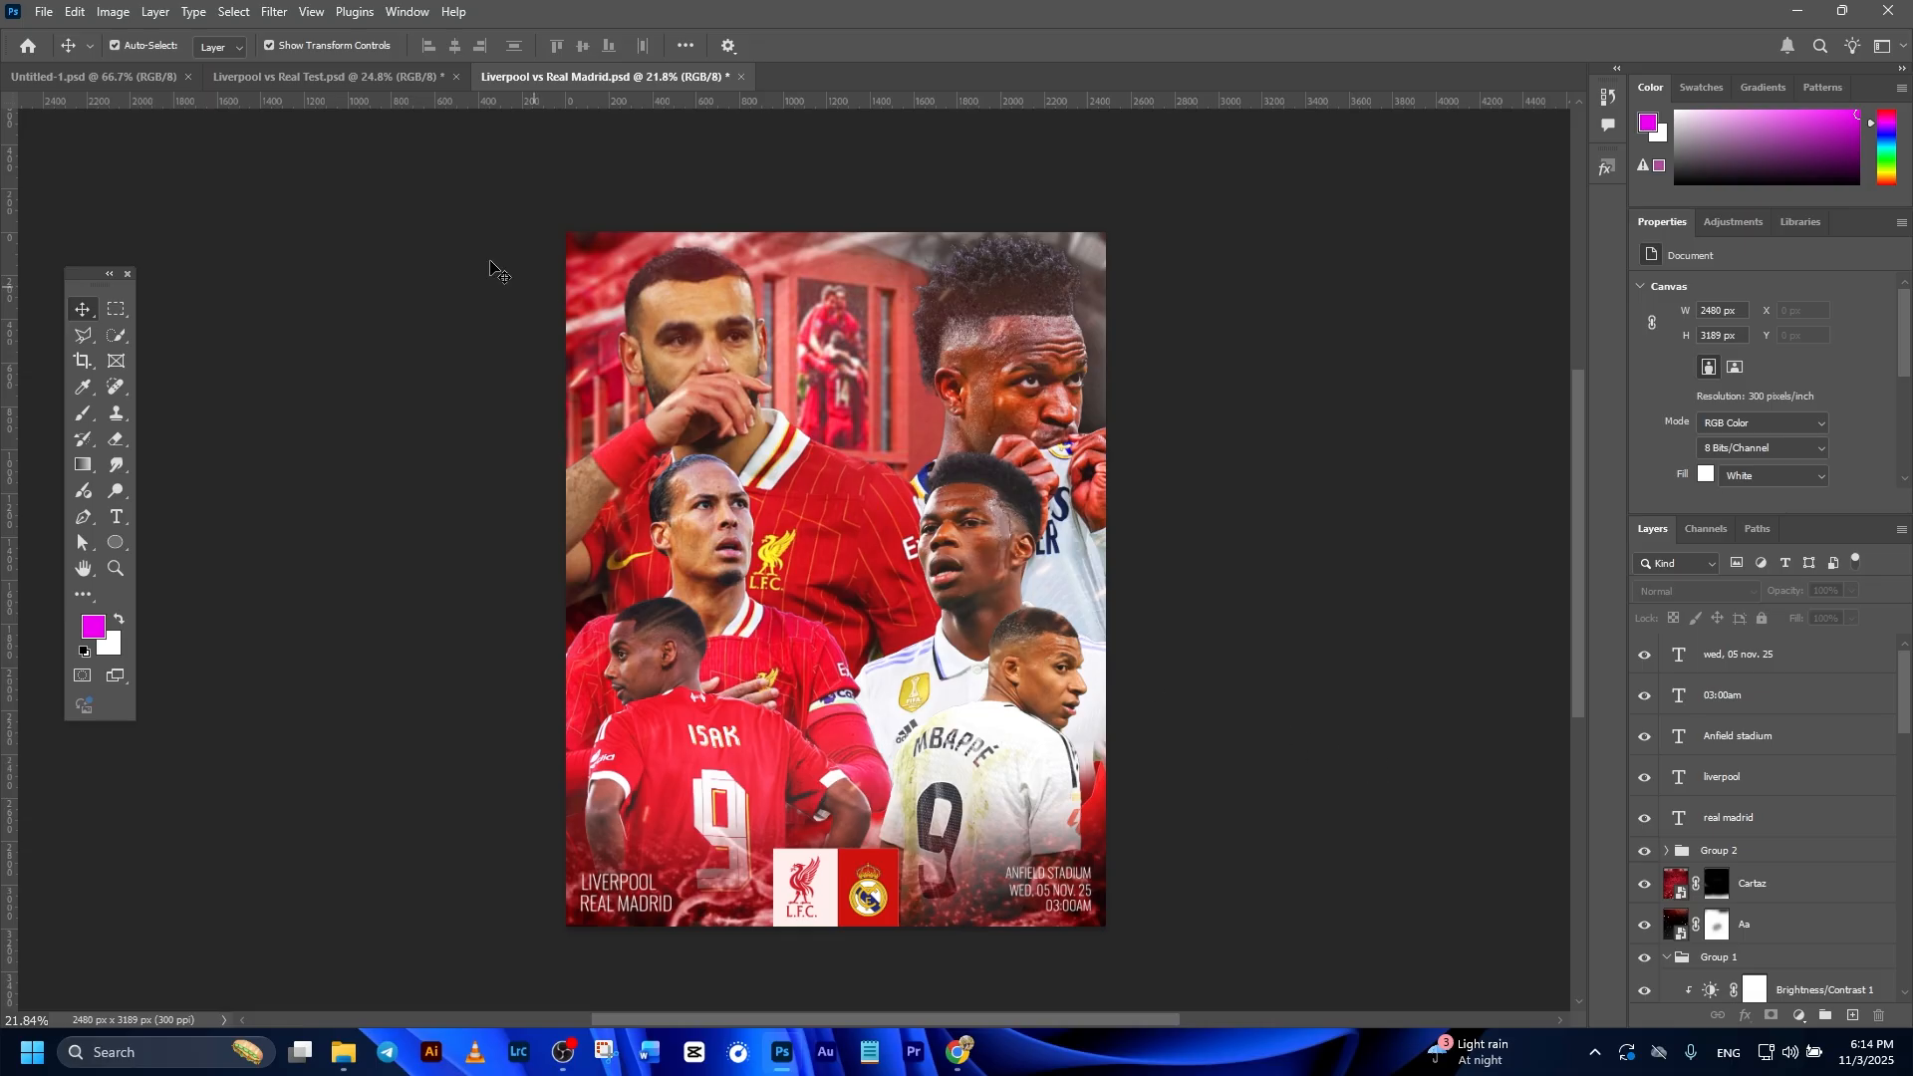
pyautogui.click(42, 10)
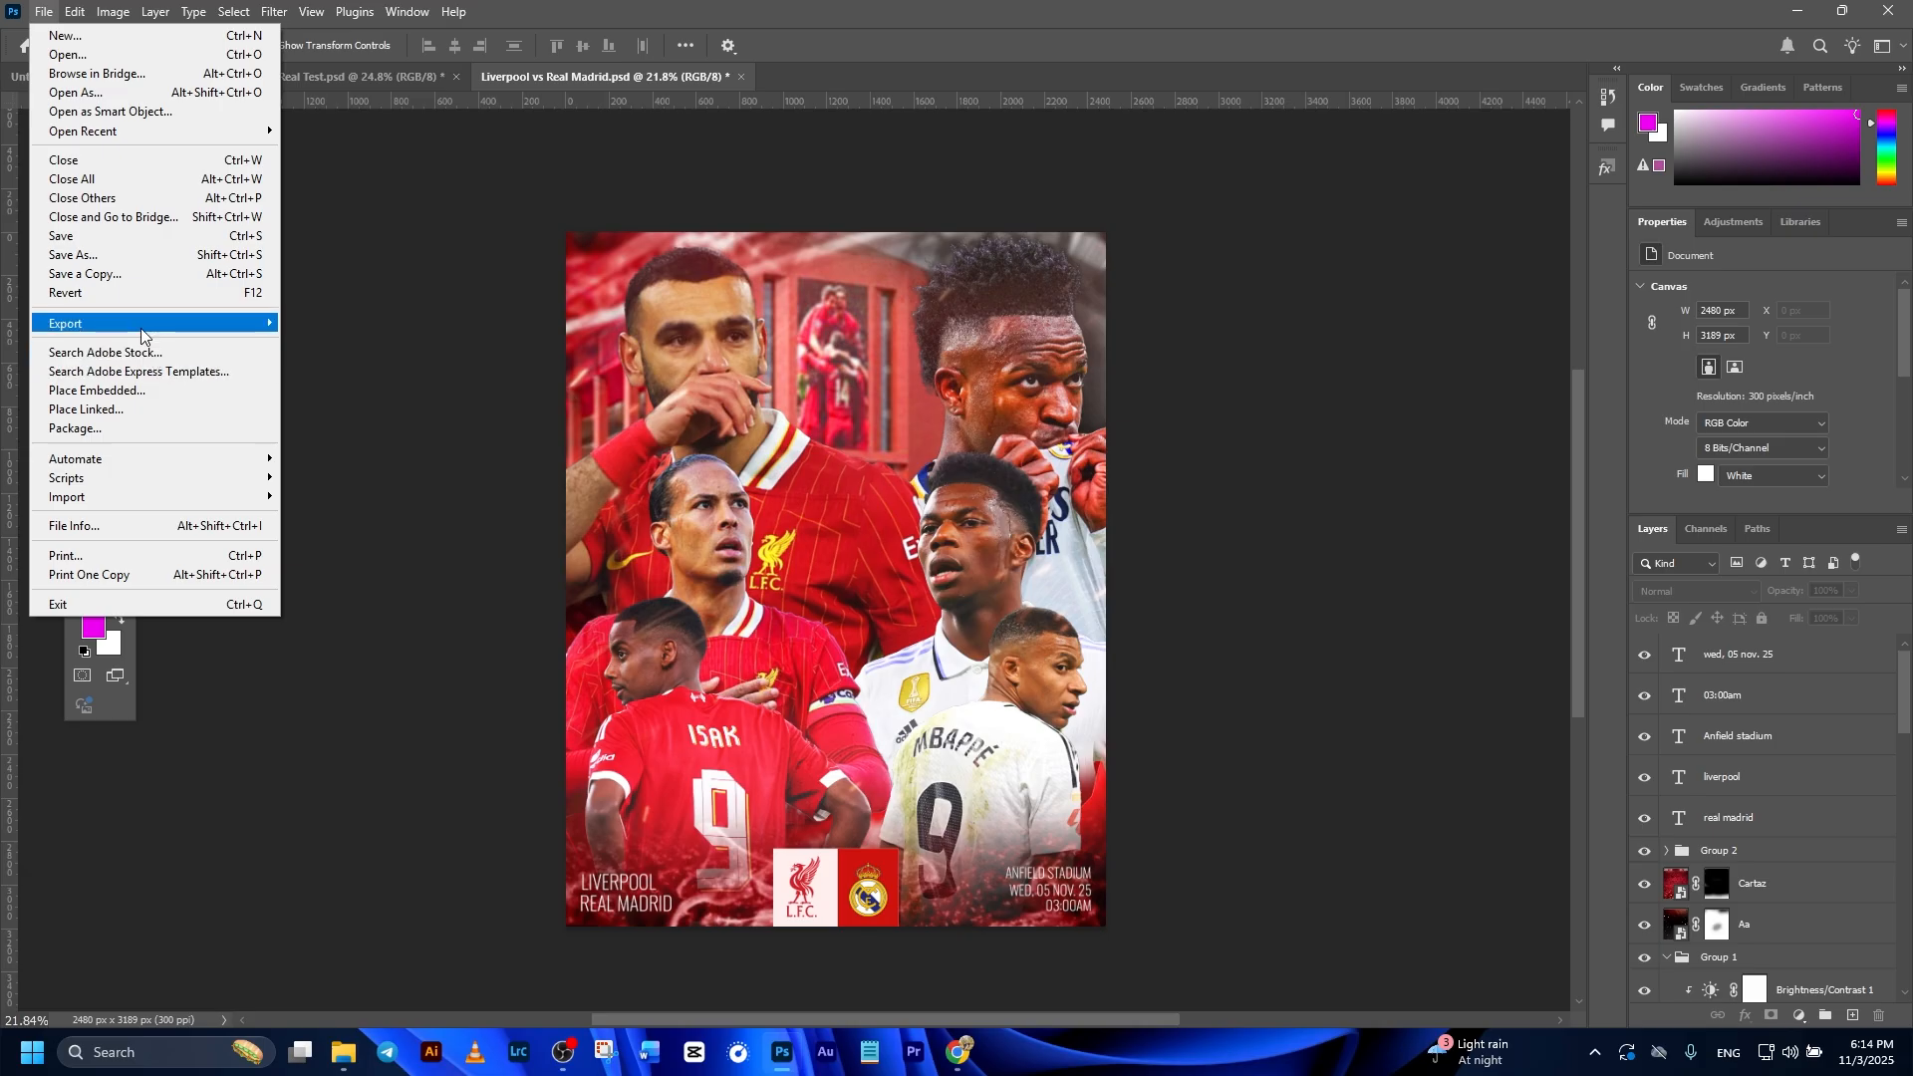
pyautogui.moveTo(240, 333)
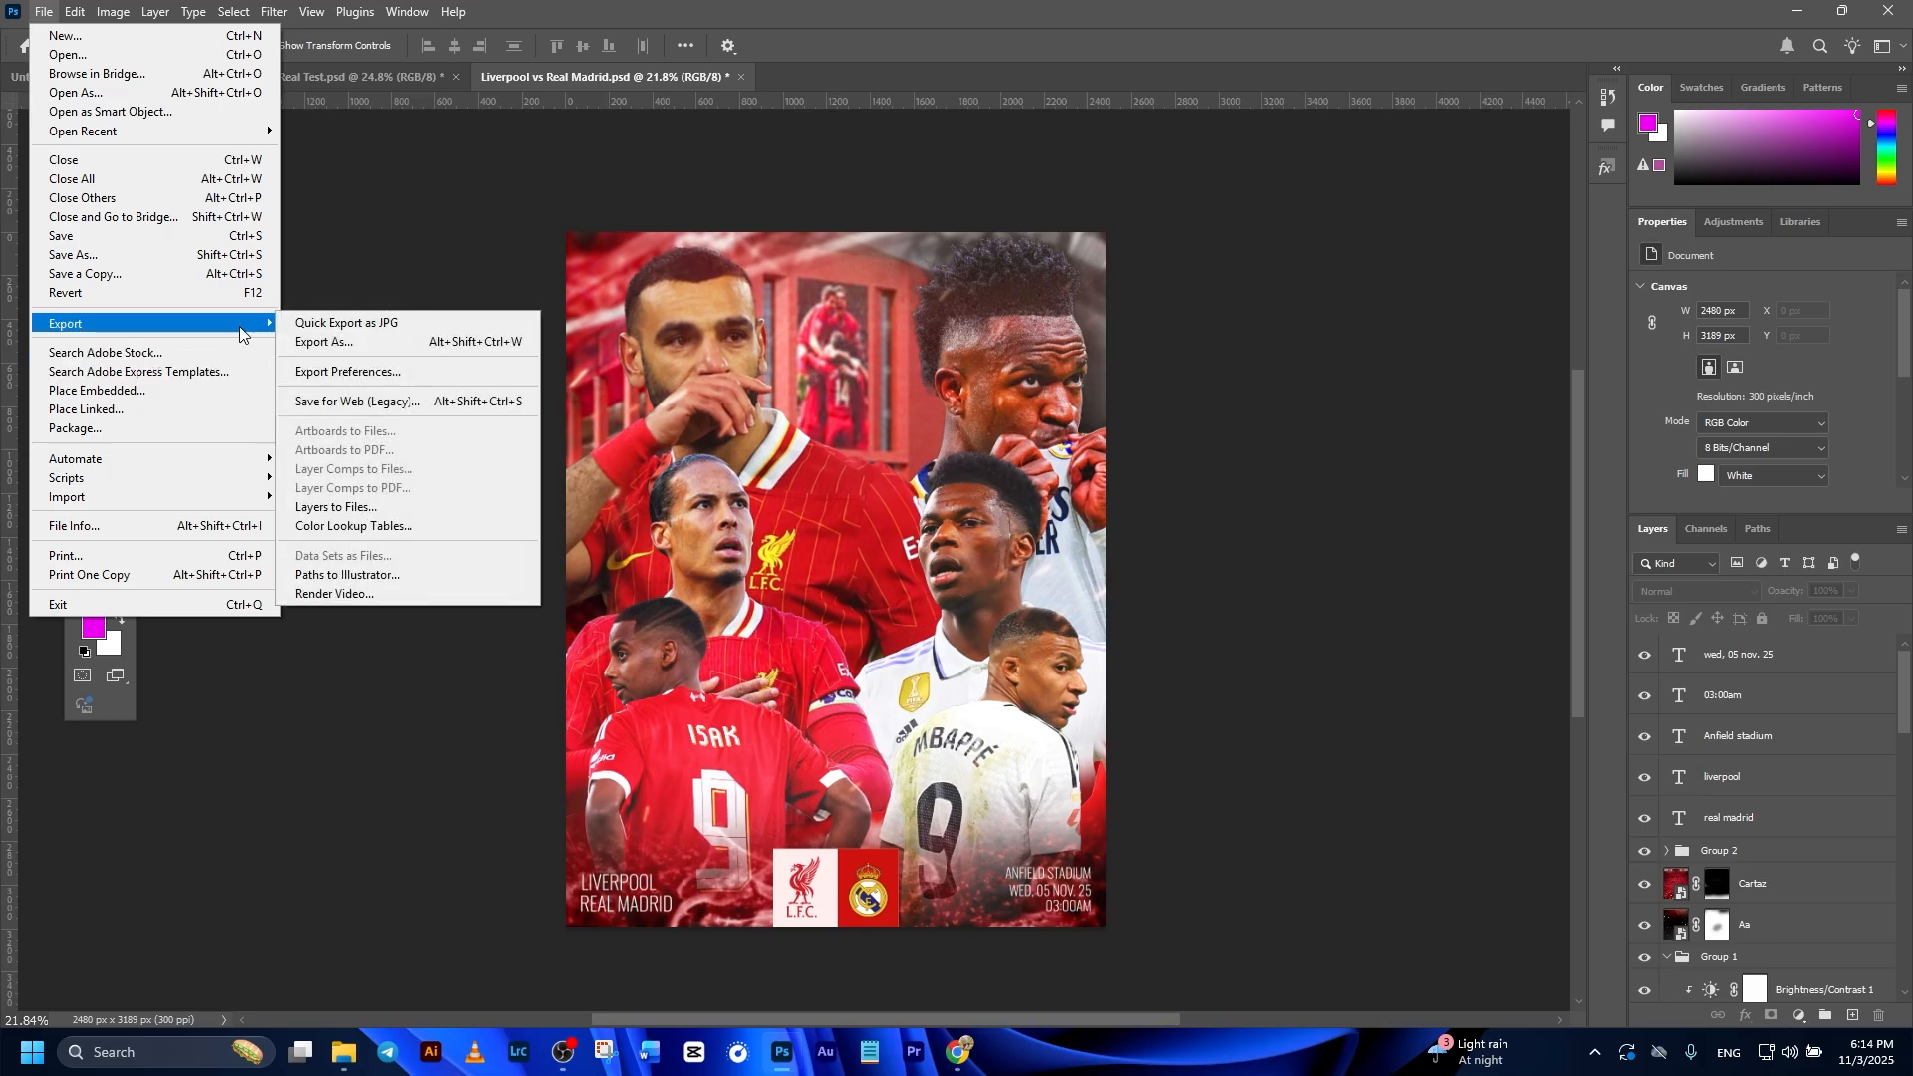
pyautogui.click(338, 327)
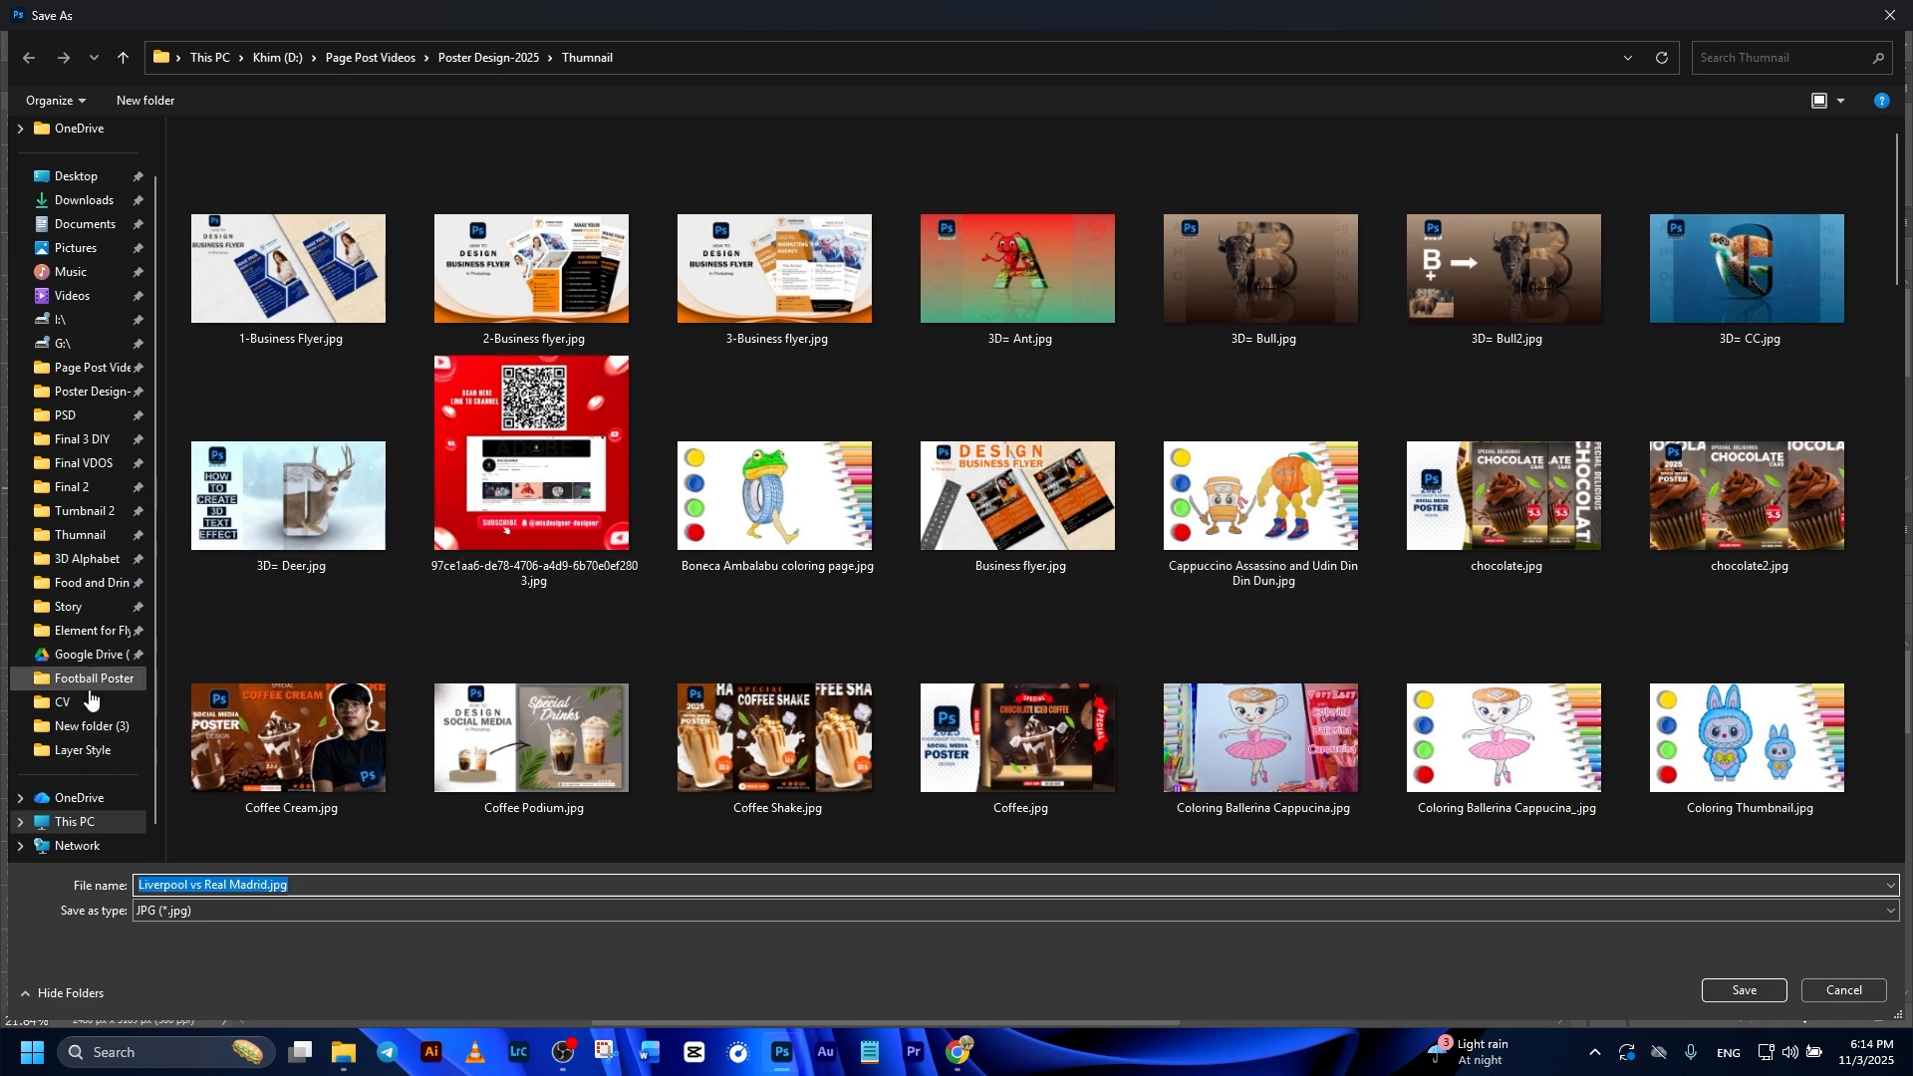
pyautogui.click(94, 679)
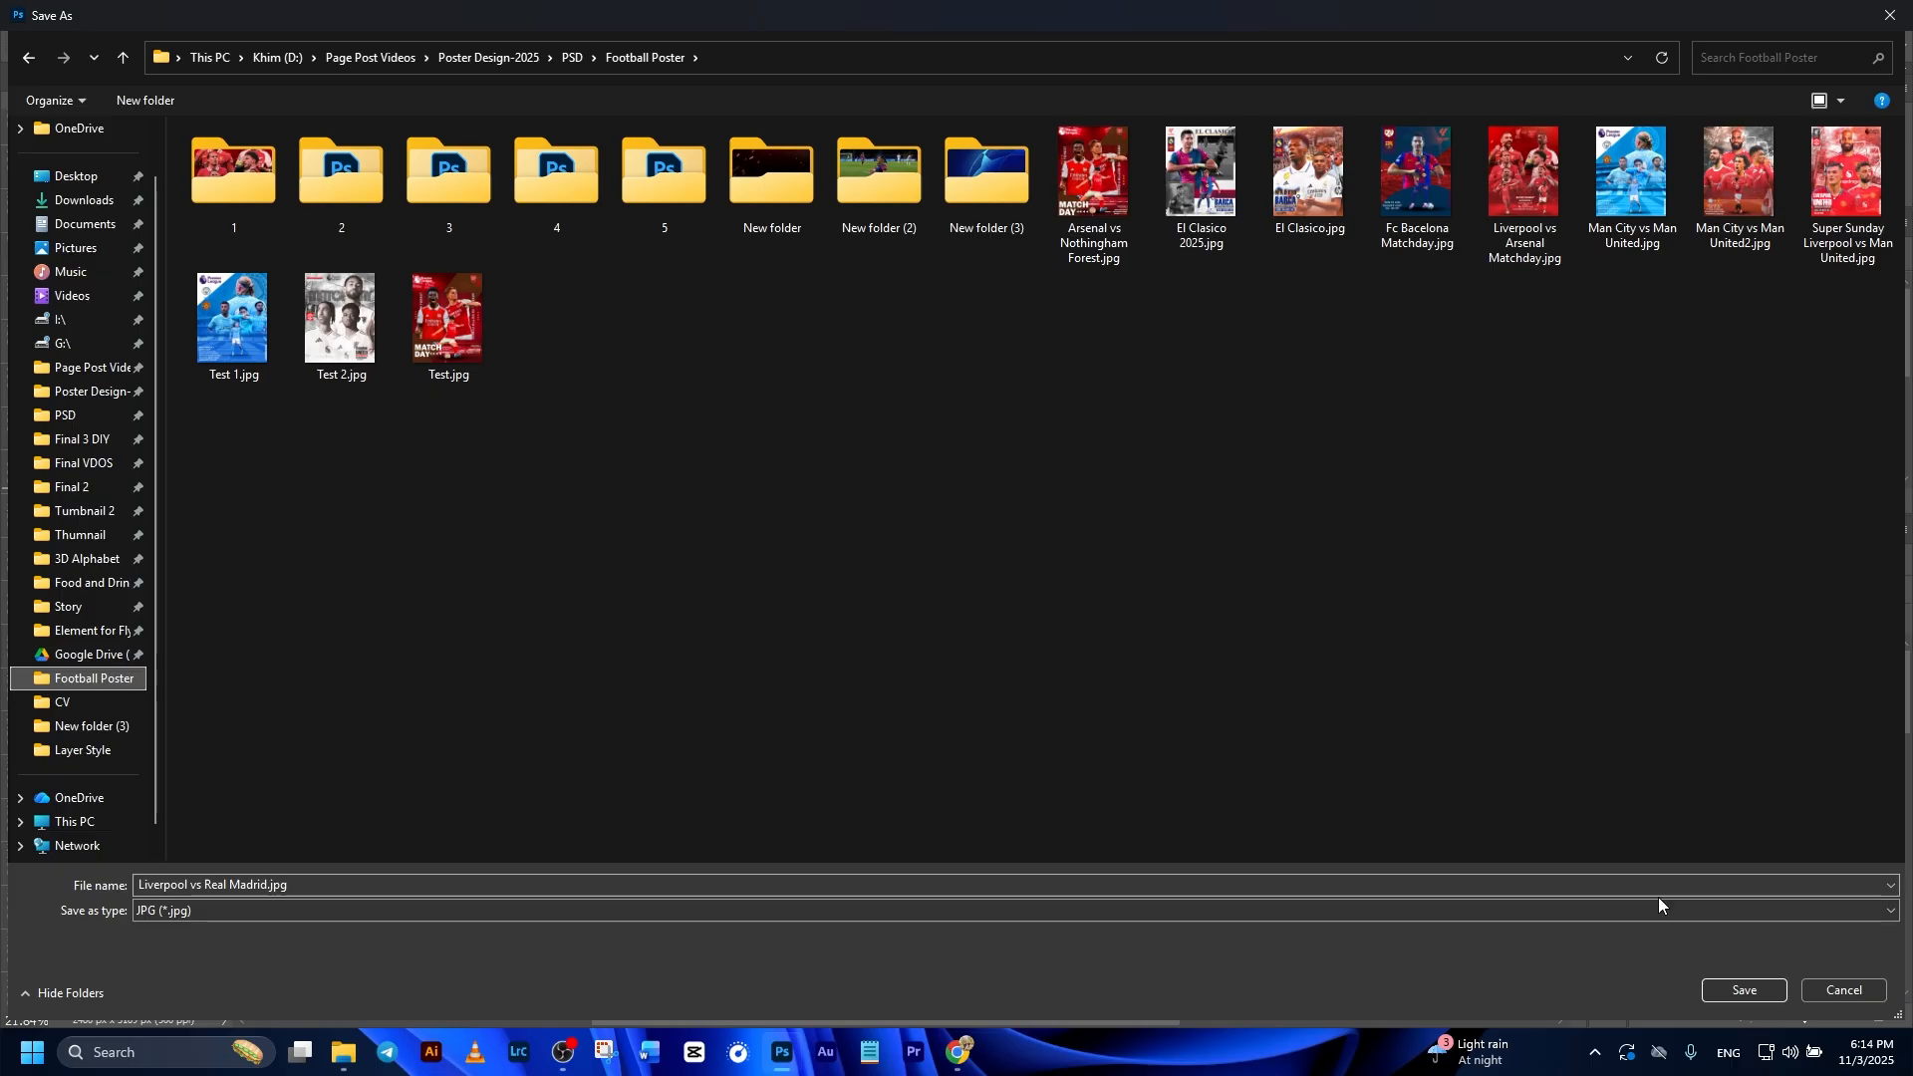
pyautogui.click(1726, 993)
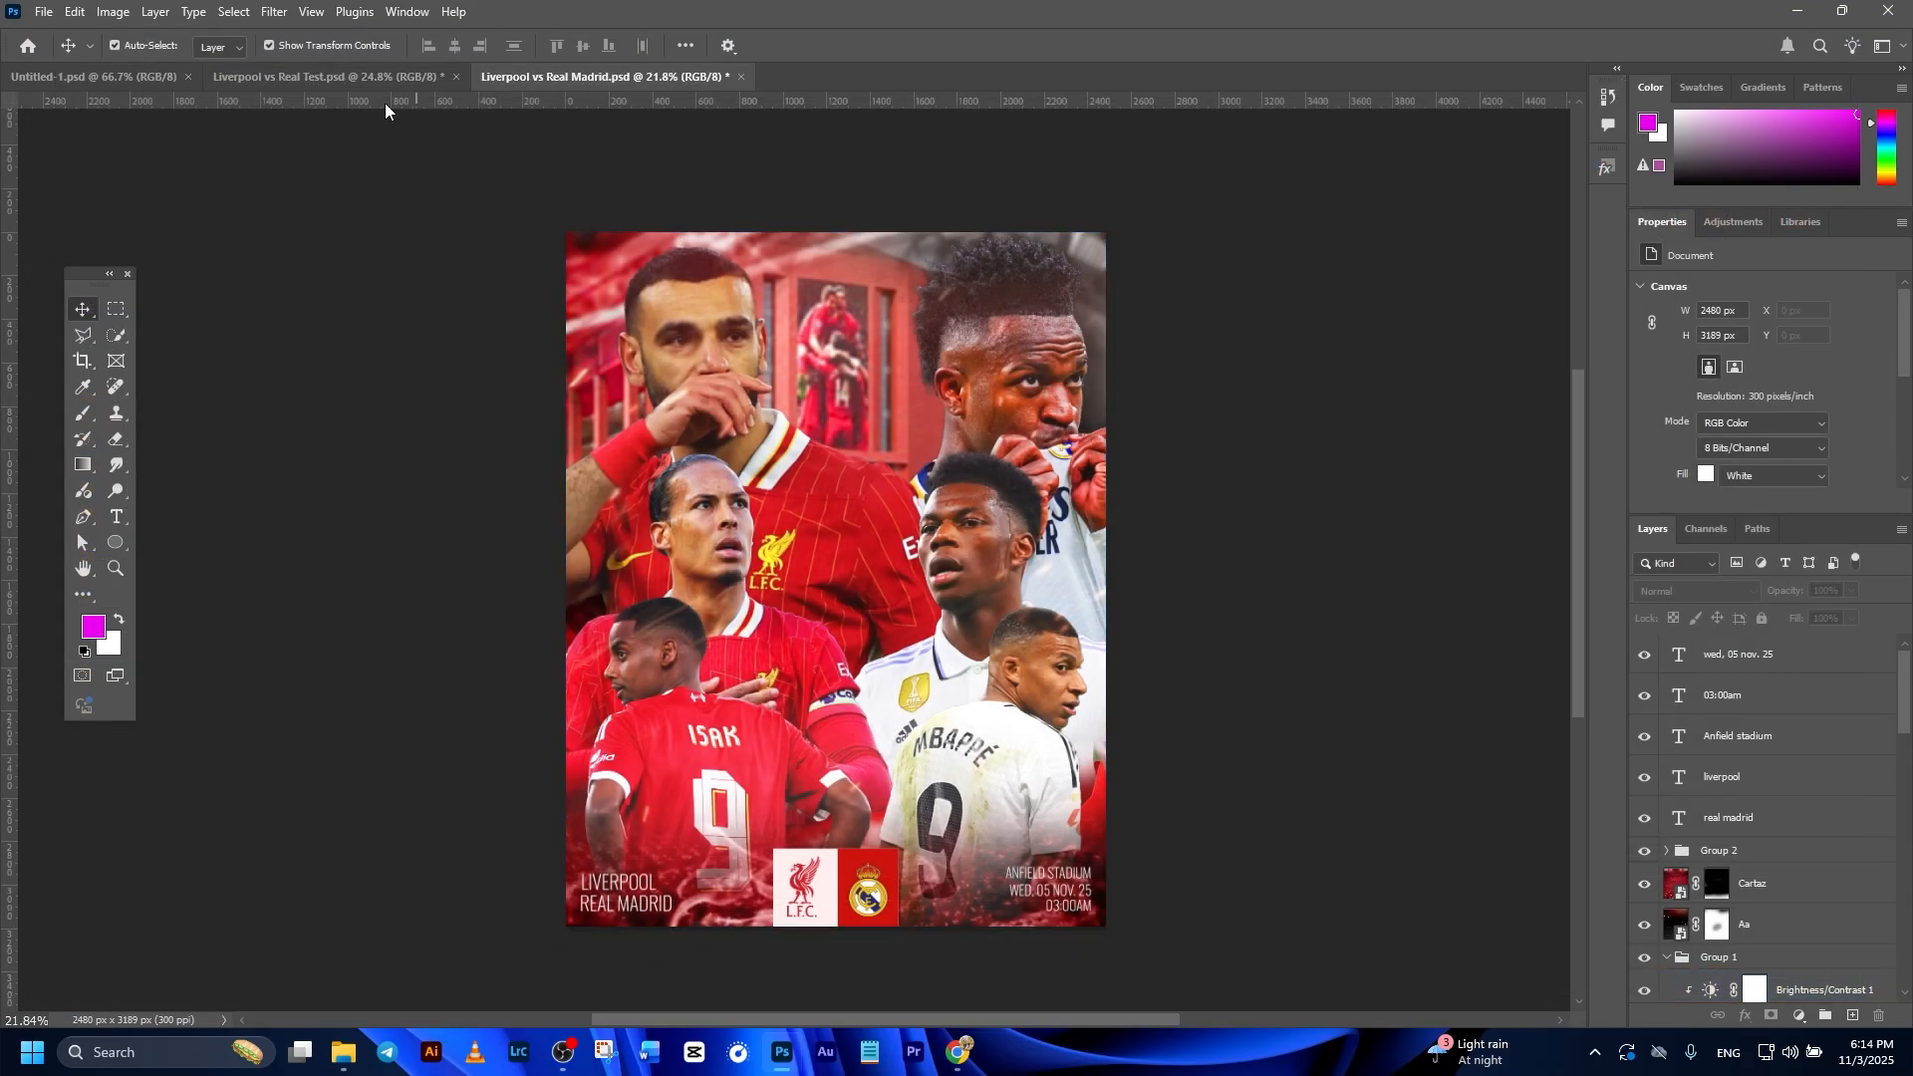